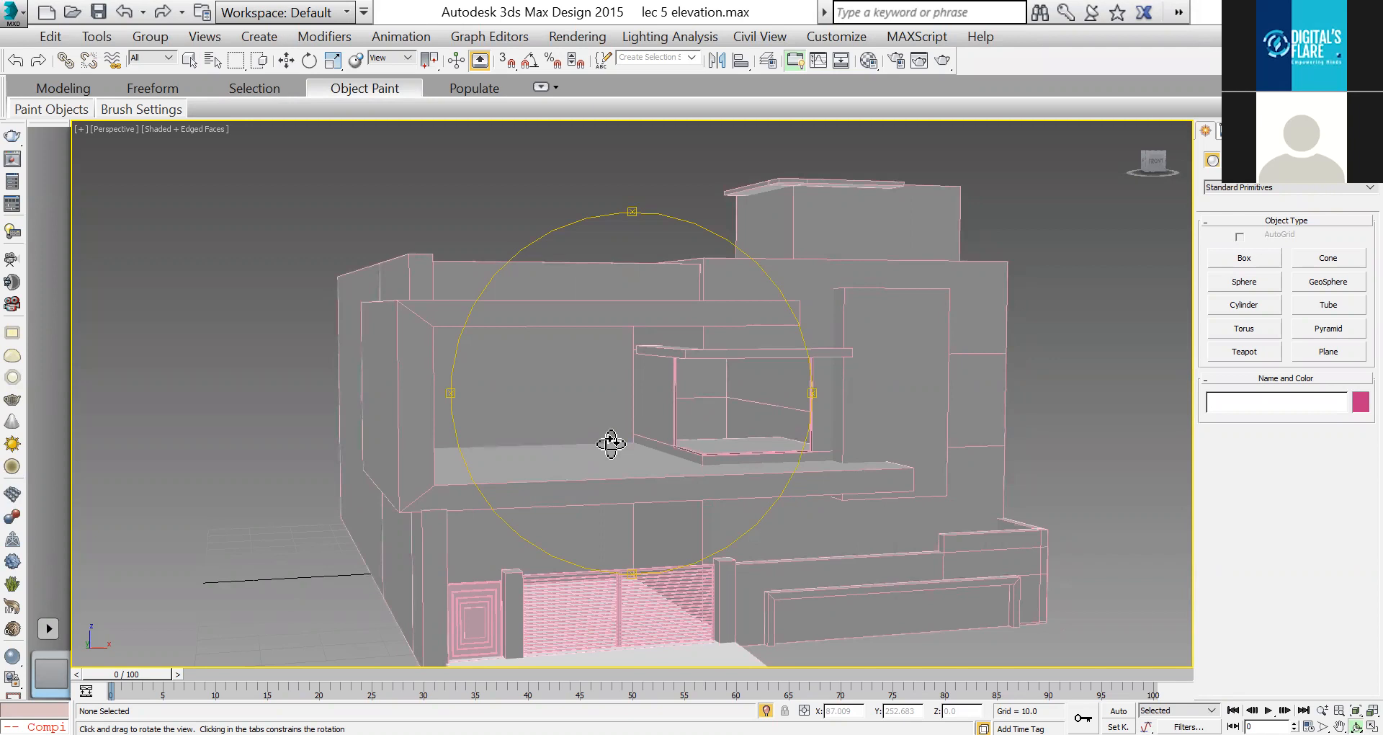
# Step: Isolate the main building block from the rest of the elevation model
pyautogui.moveTo(565, 463); pyautogui.dragTo(605, 432)
pyautogui.moveTo(756, 410); pyautogui.dragTo(812, 621)
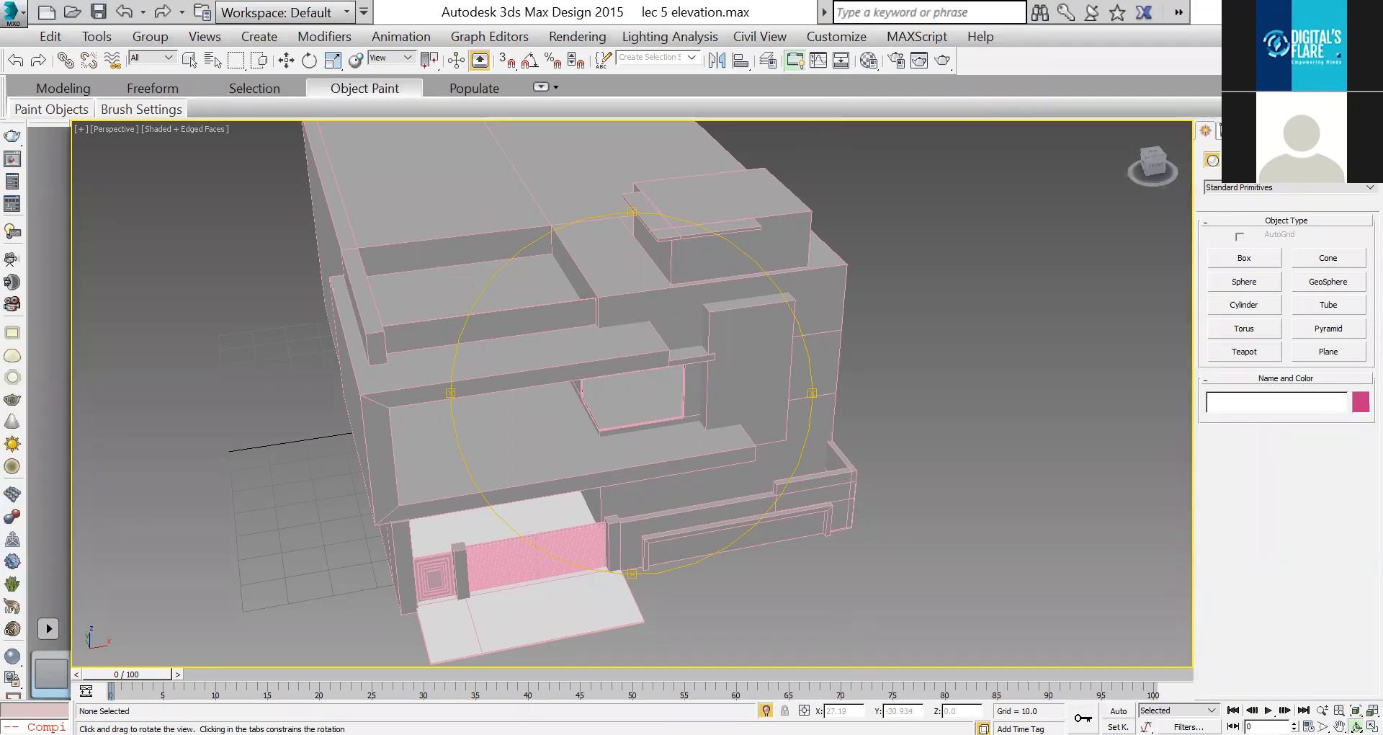
pyautogui.moveTo(663, 497); pyautogui.dragTo(660, 425)
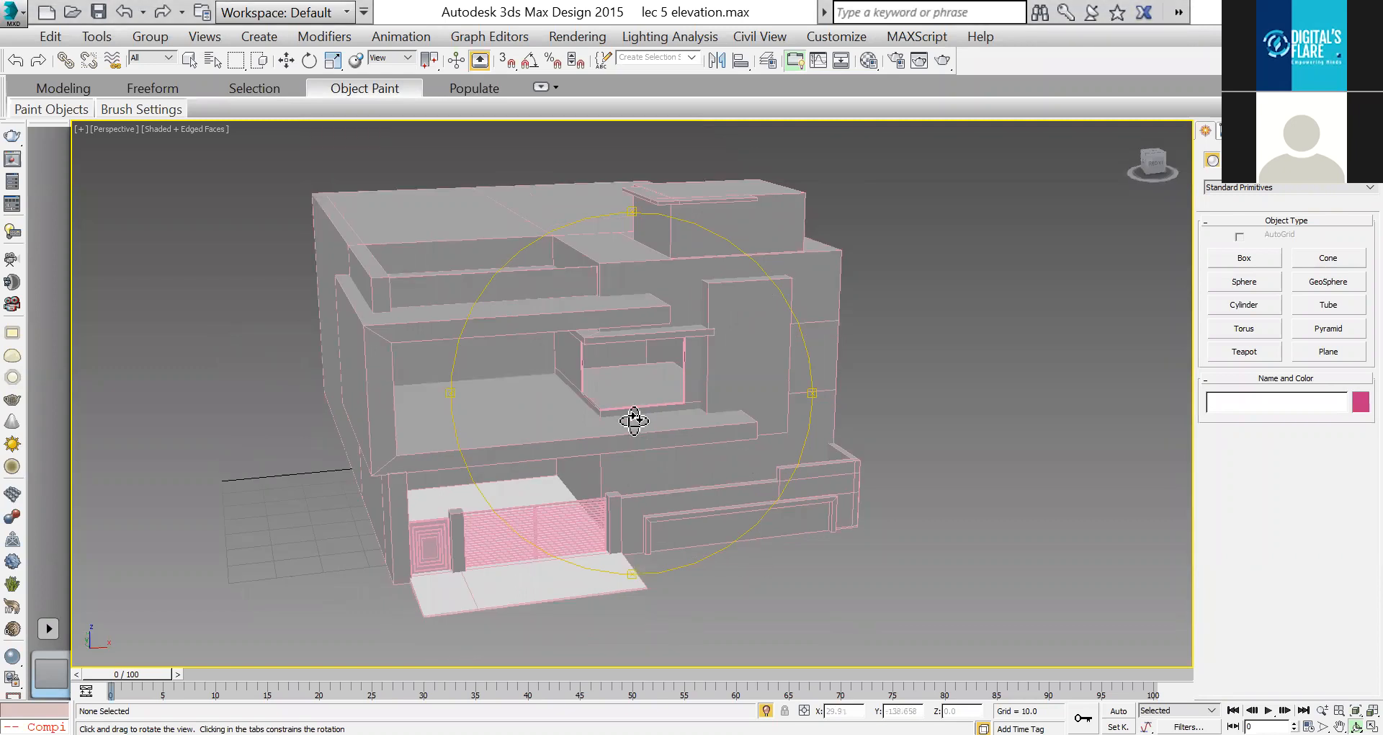
pyautogui.moveTo(540, 407); pyautogui.dragTo(839, 358)
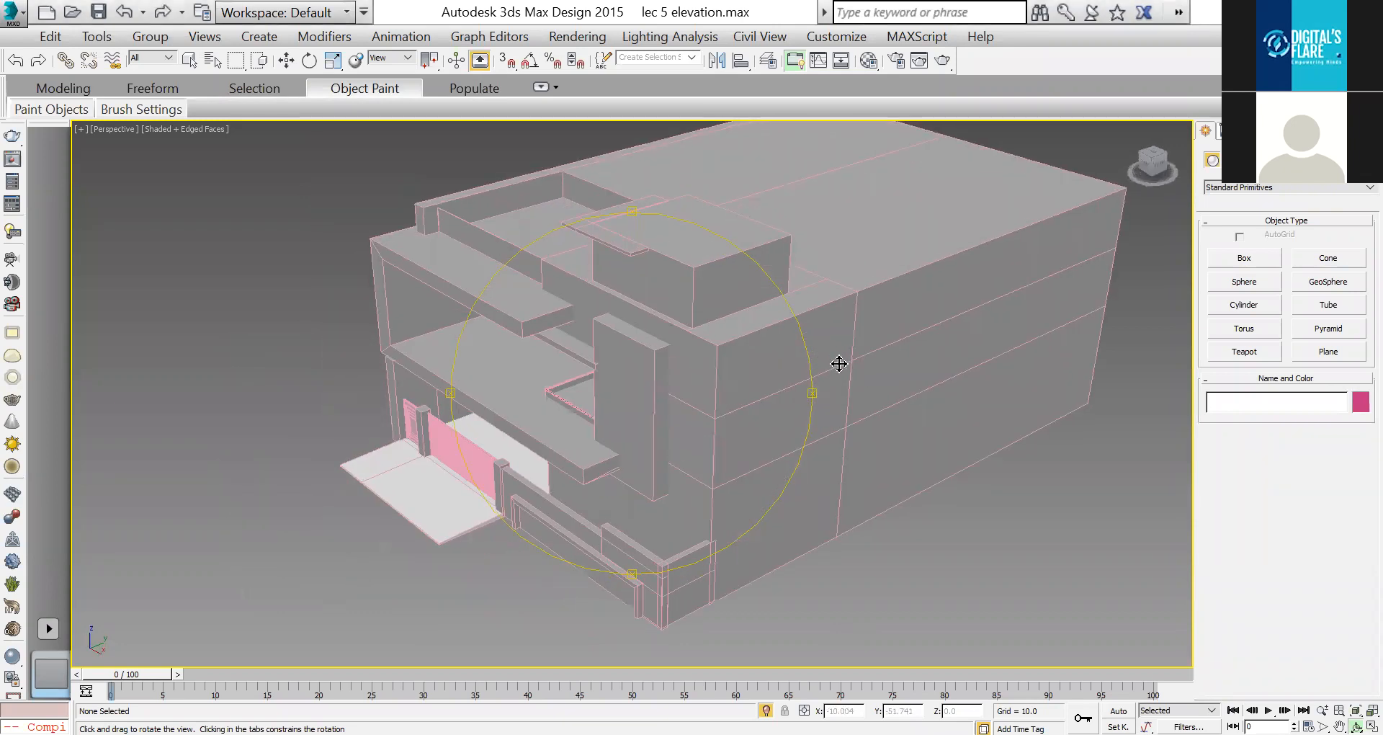
pyautogui.press('w')
pyautogui.click(768, 509)
pyautogui.hotkey('alt', 'q')
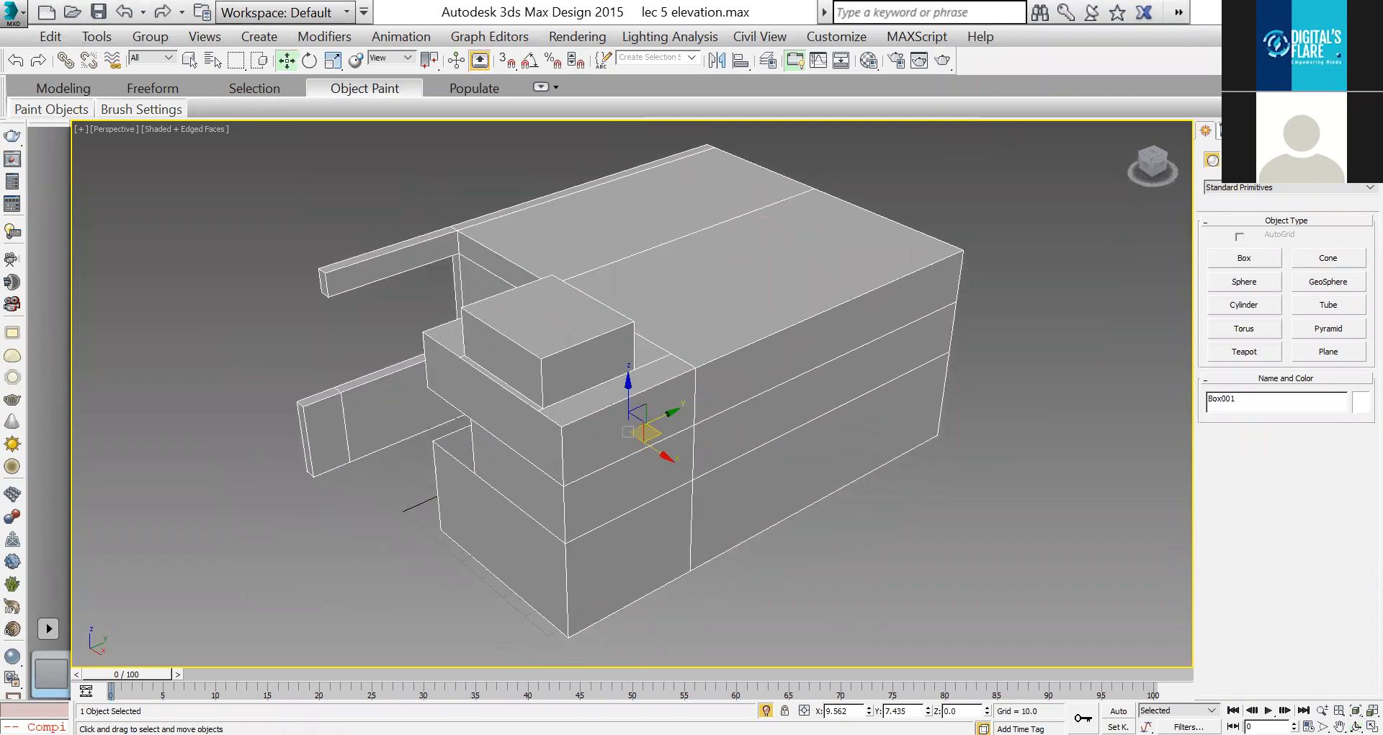
# Step: At edge level, try moving the upper vertical edge on the block's side wall toward the rear, and undo it
pyautogui.click(1219, 131)
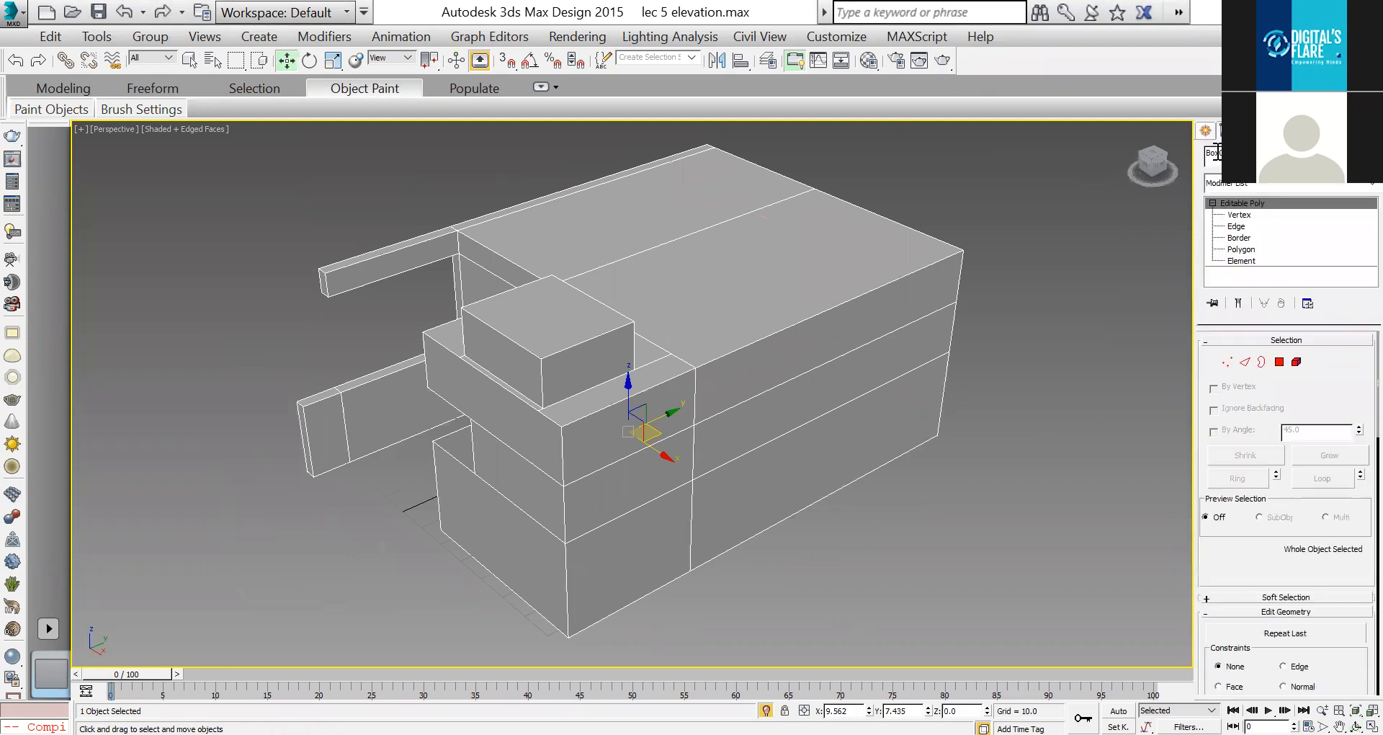
pyautogui.click(1245, 361)
pyautogui.click(741, 465)
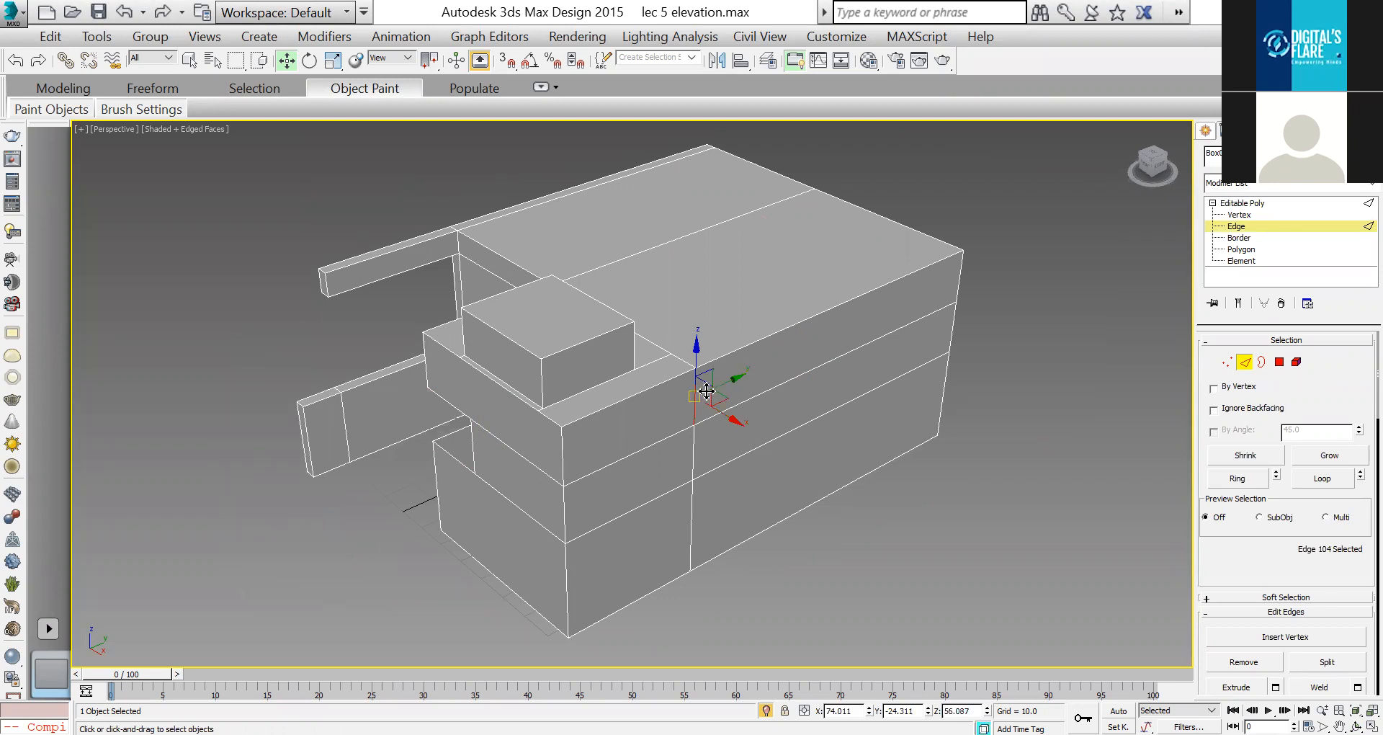
pyautogui.moveTo(706, 394); pyautogui.dragTo(738, 440)
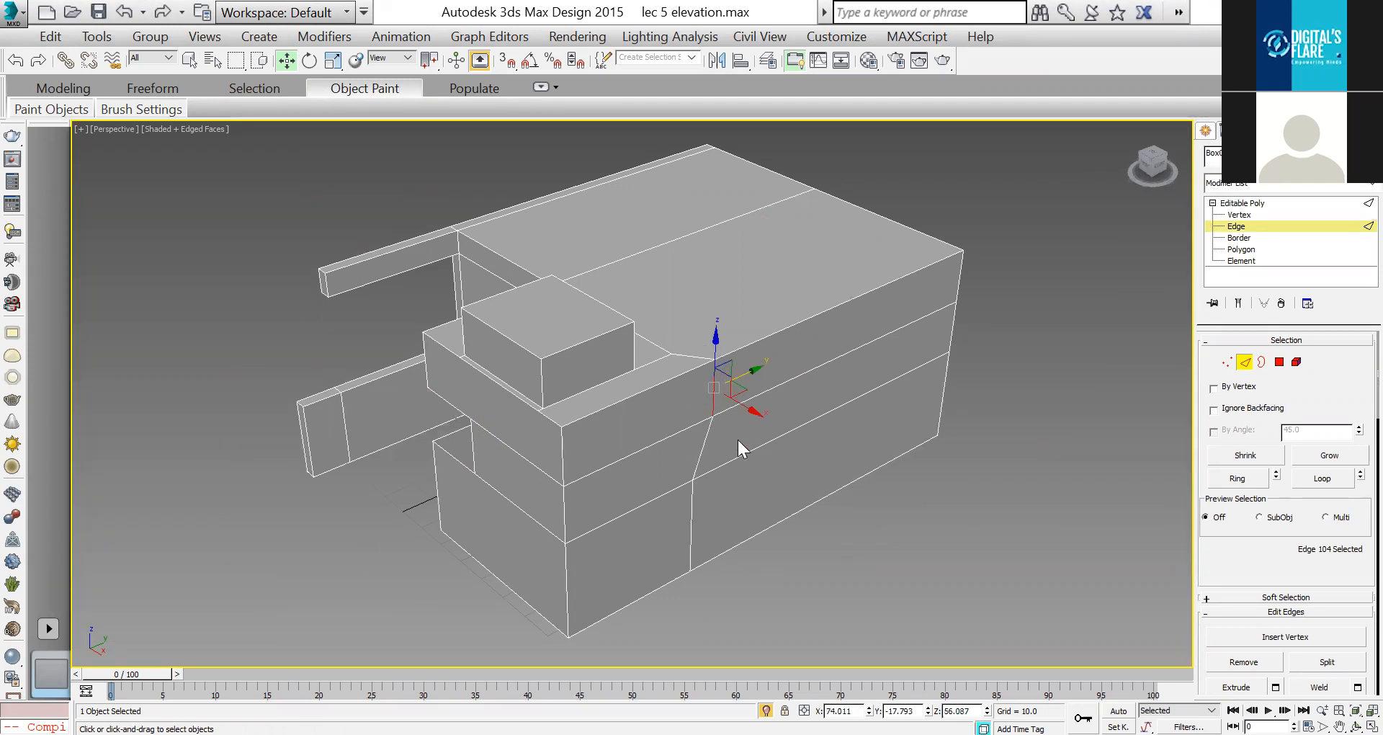
pyautogui.hotkey('ctrl', 'z')
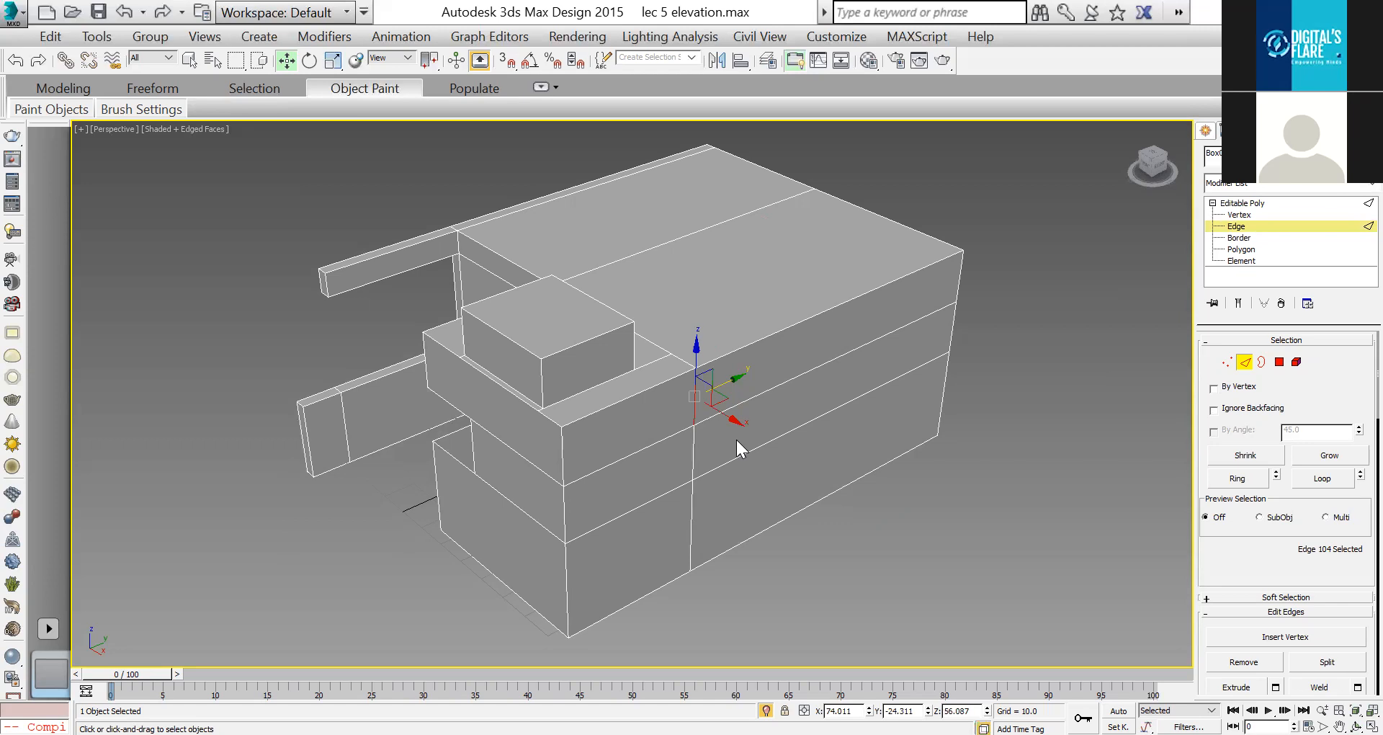
# Step: Try shifting the same upper vertical side-wall edge rearward and downward along the wall, and inspect the block from other angles
pyautogui.scroll(5, 645, 353)
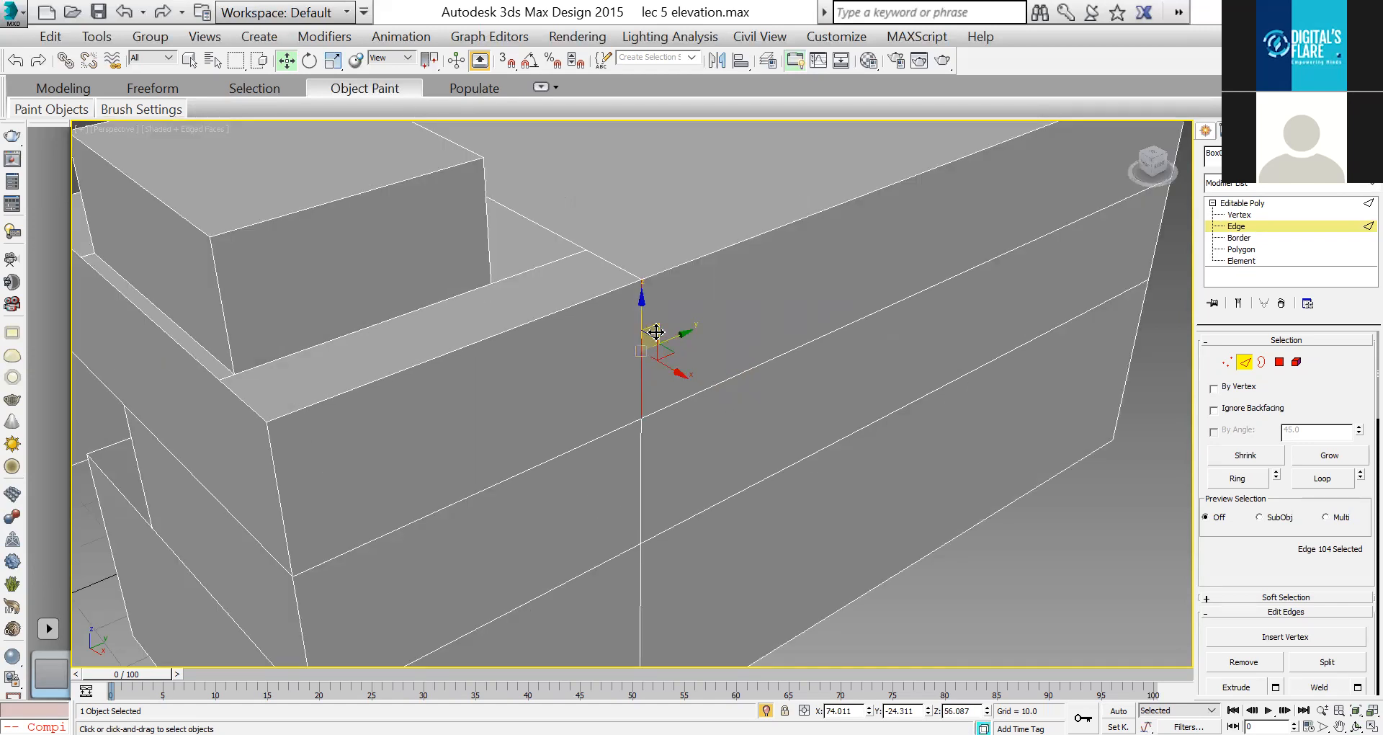
pyautogui.moveTo(655, 332); pyautogui.dragTo(1005, 483)
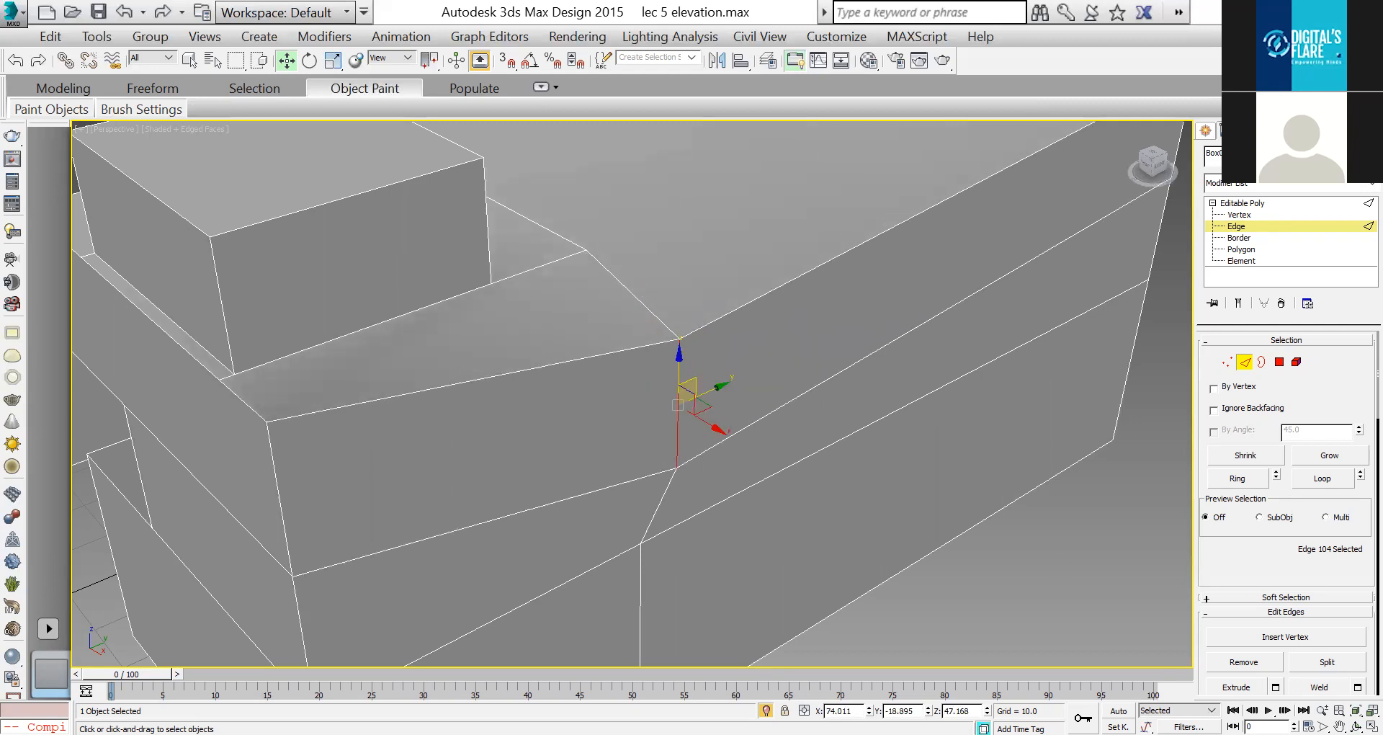
pyautogui.scroll(-5, 1008, 475)
pyautogui.keyDown('alt'); pyautogui.moveTo(732, 417); pyautogui.dragTo(638, 455, button='middle'); pyautogui.keyUp('alt')
pyautogui.moveTo(646, 457); pyautogui.dragTo(738, 466)
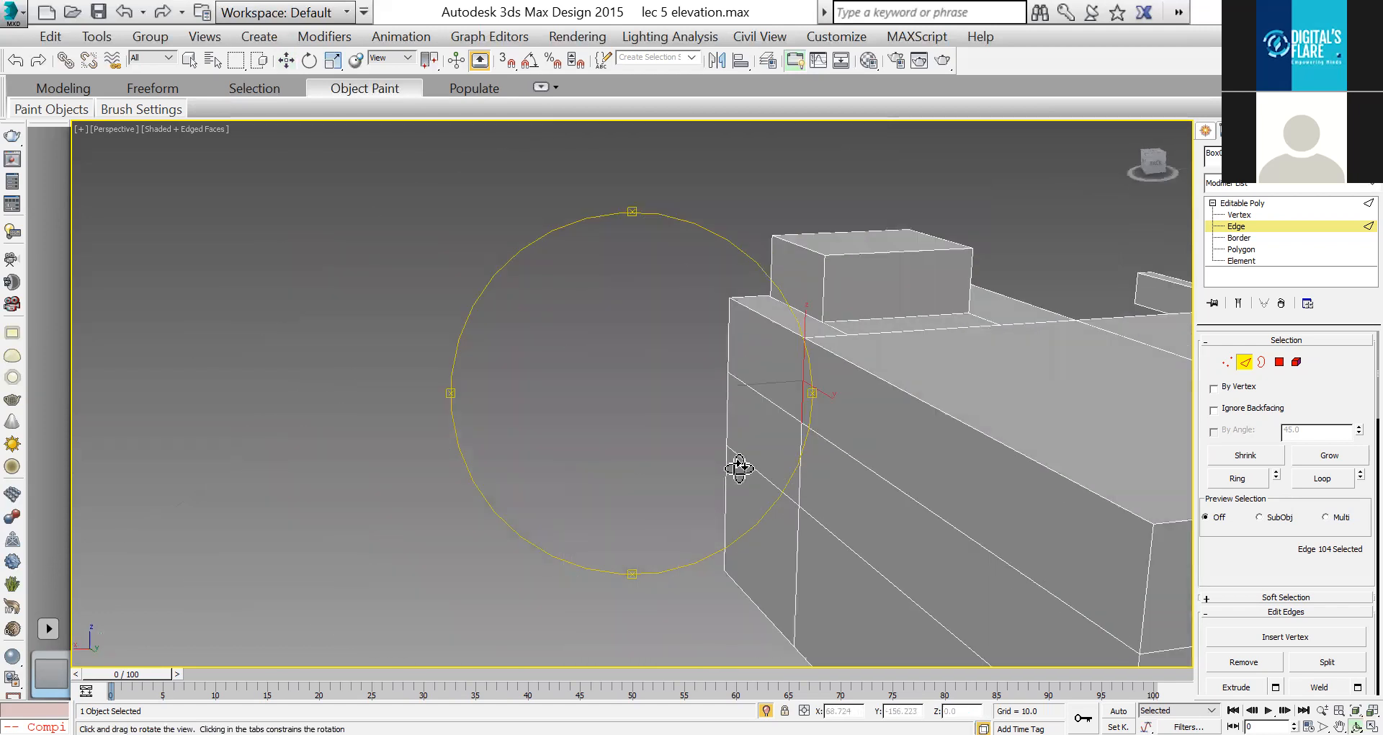
pyautogui.keyDown('alt'); pyautogui.moveTo(874, 489); pyautogui.dragTo(866, 488, button='middle'); pyautogui.keyUp('alt')
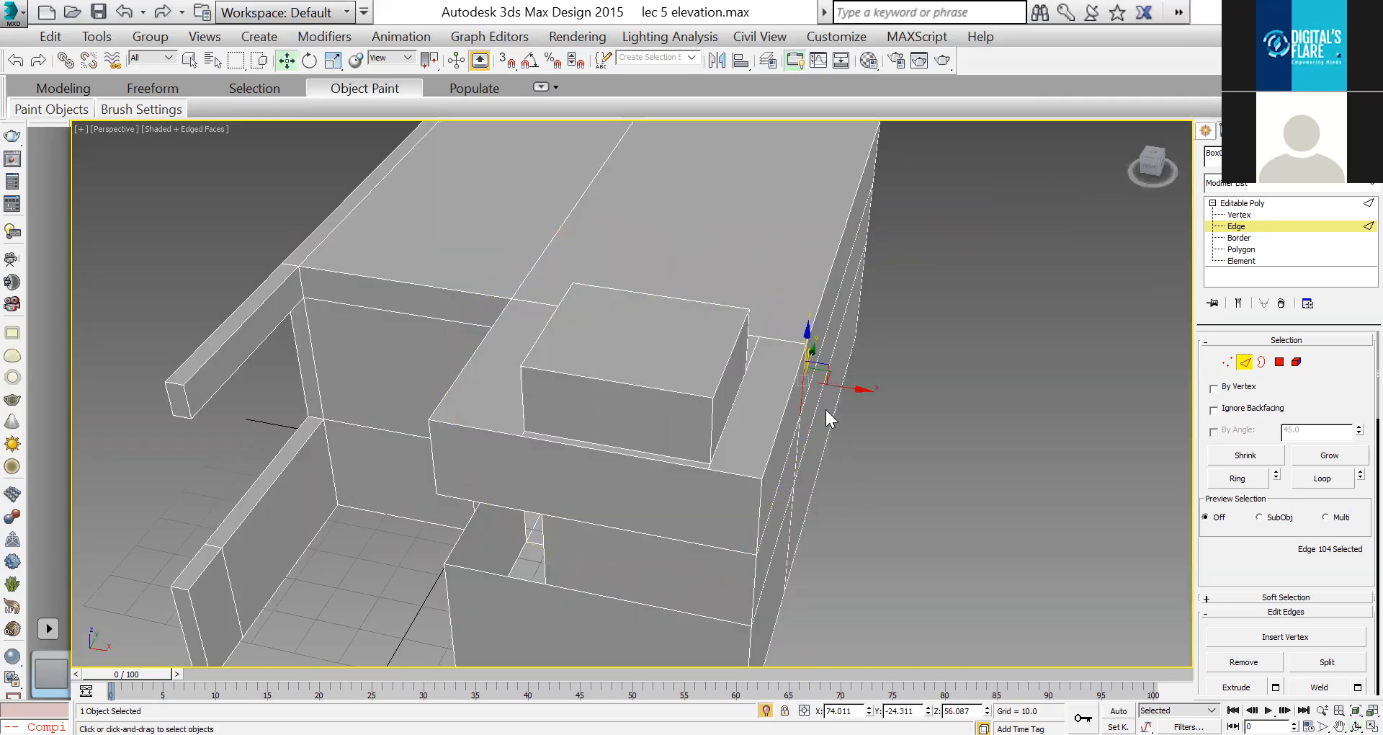
# Step: Redo and undo the vertical edge's move to compare both states, finishing with the move undone
pyautogui.click(39, 62)
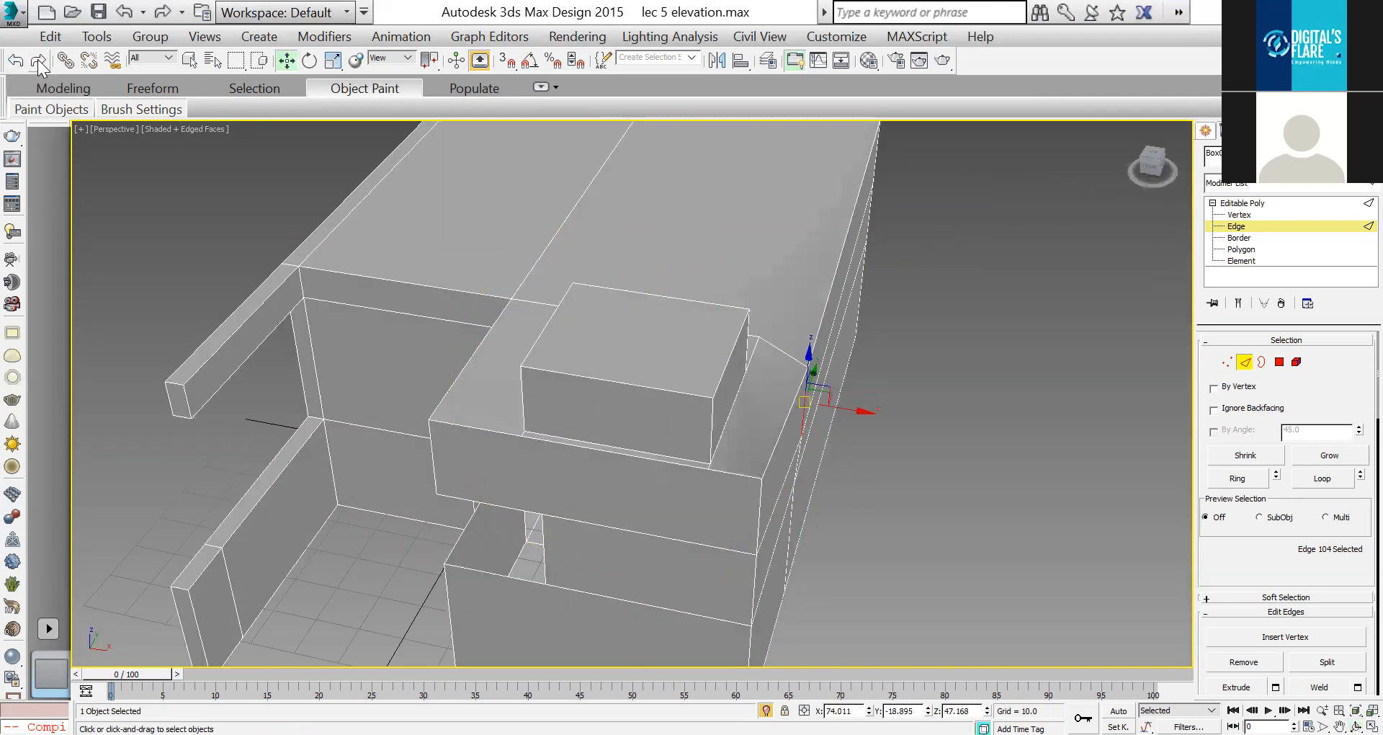
pyautogui.click(16, 62)
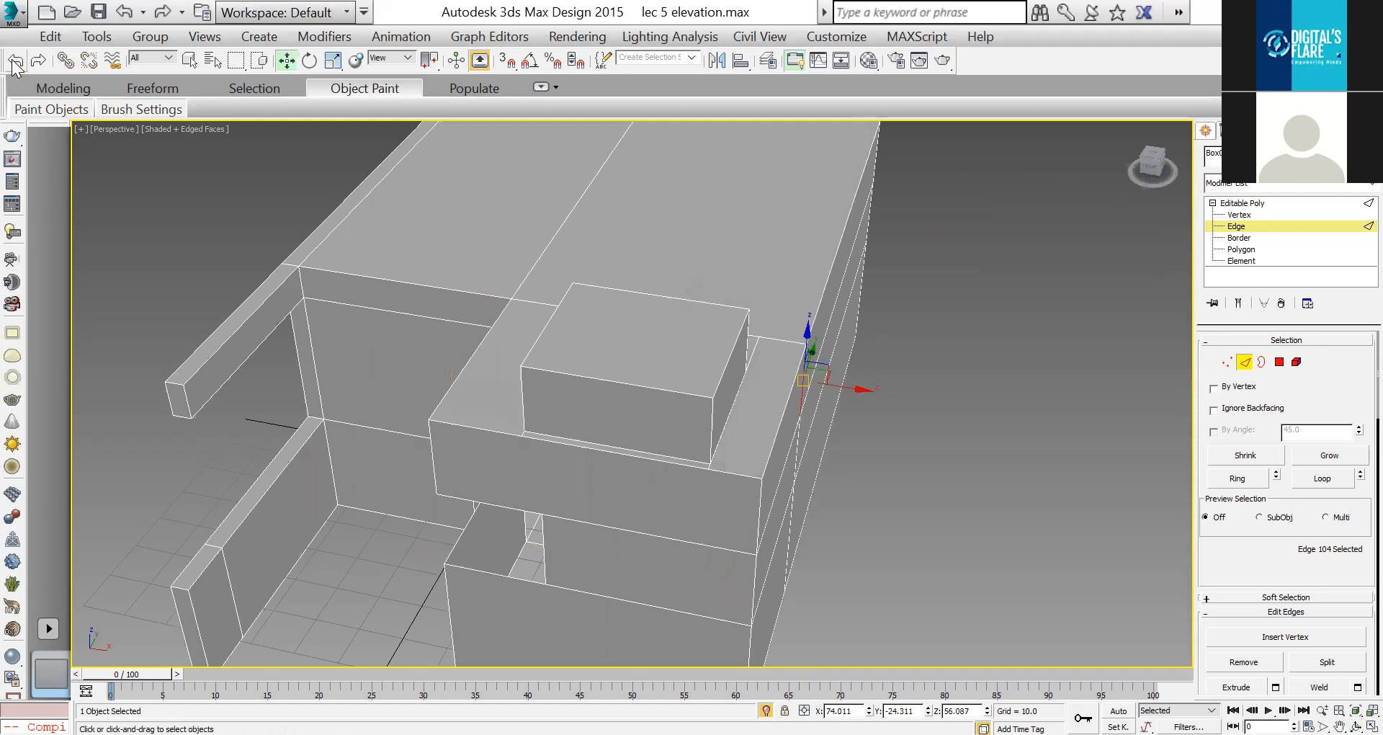
pyautogui.click(36, 67)
pyautogui.click(21, 64)
pyautogui.hotkey('ctrl', 'r')
pyautogui.click(21, 62)
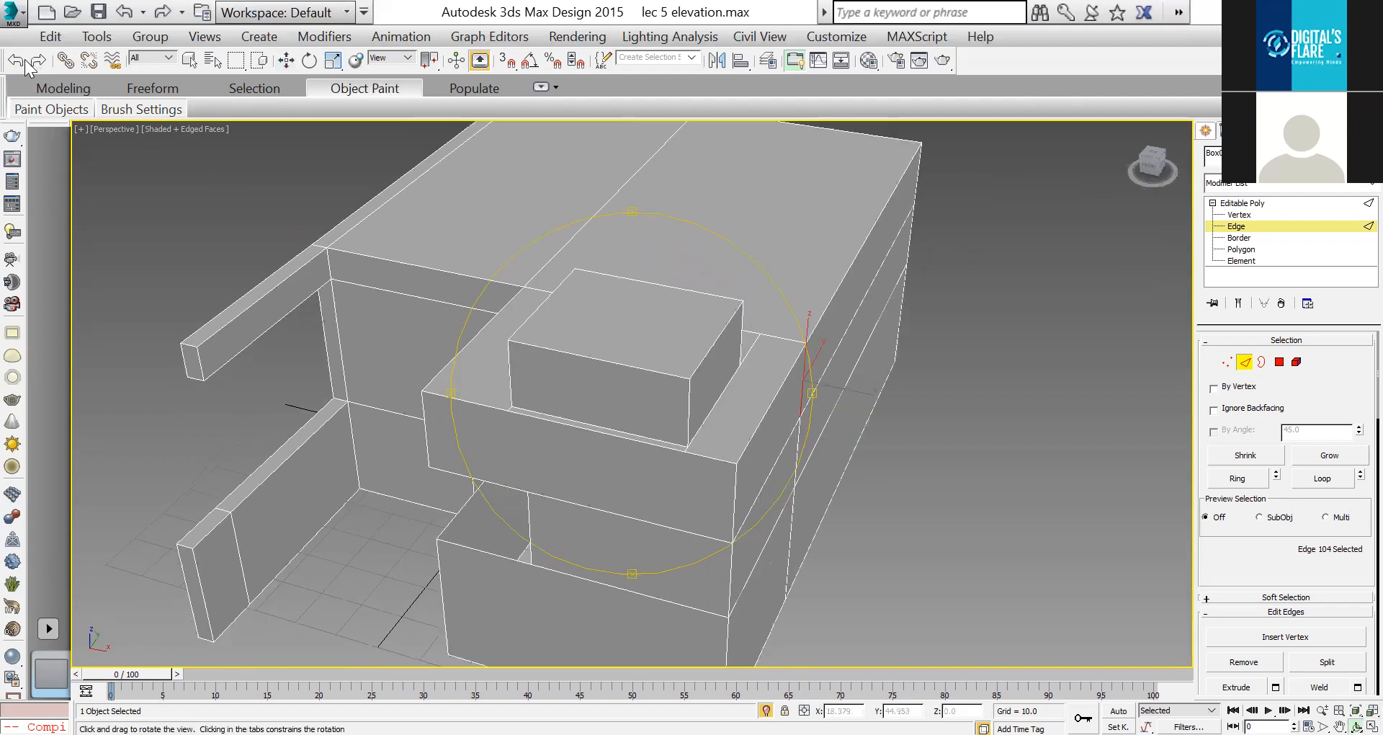
pyautogui.moveTo(703, 443); pyautogui.dragTo(615, 405)
pyautogui.rightClick(625, 430)
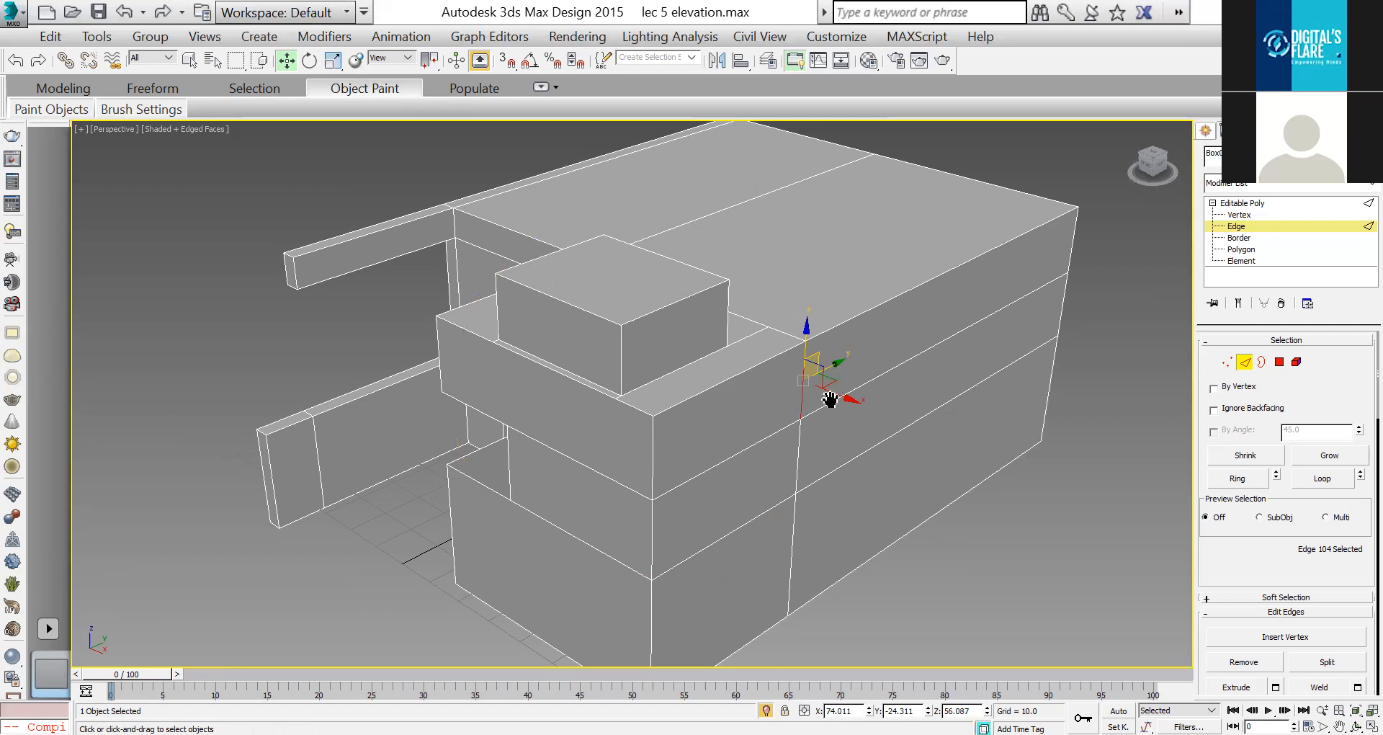
# Step: Remove the upper horizontal edge on the side wall's rear section without deleting the adjoining faces
pyautogui.scroll(3, 733, 428)
pyautogui.moveTo(849, 404); pyautogui.dragTo(733, 427, button='middle')
pyautogui.click(734, 427)
pyautogui.press('BackSpace')
pyautogui.moveTo(1068, 452); pyautogui.dragTo(981, 495, button='middle')
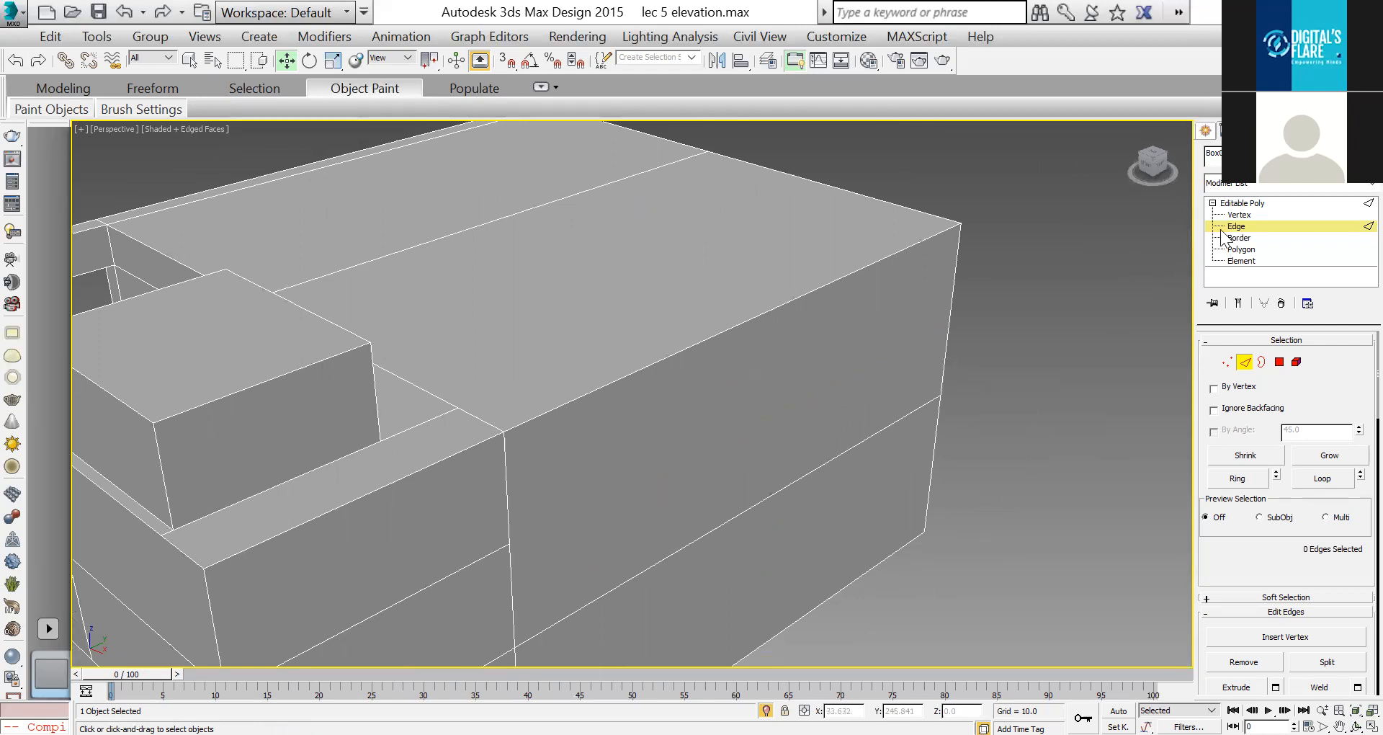
# Step: Delete the upper horizontal edge on the side wall's rear section together with its adjoining faces
pyautogui.click(952, 315)
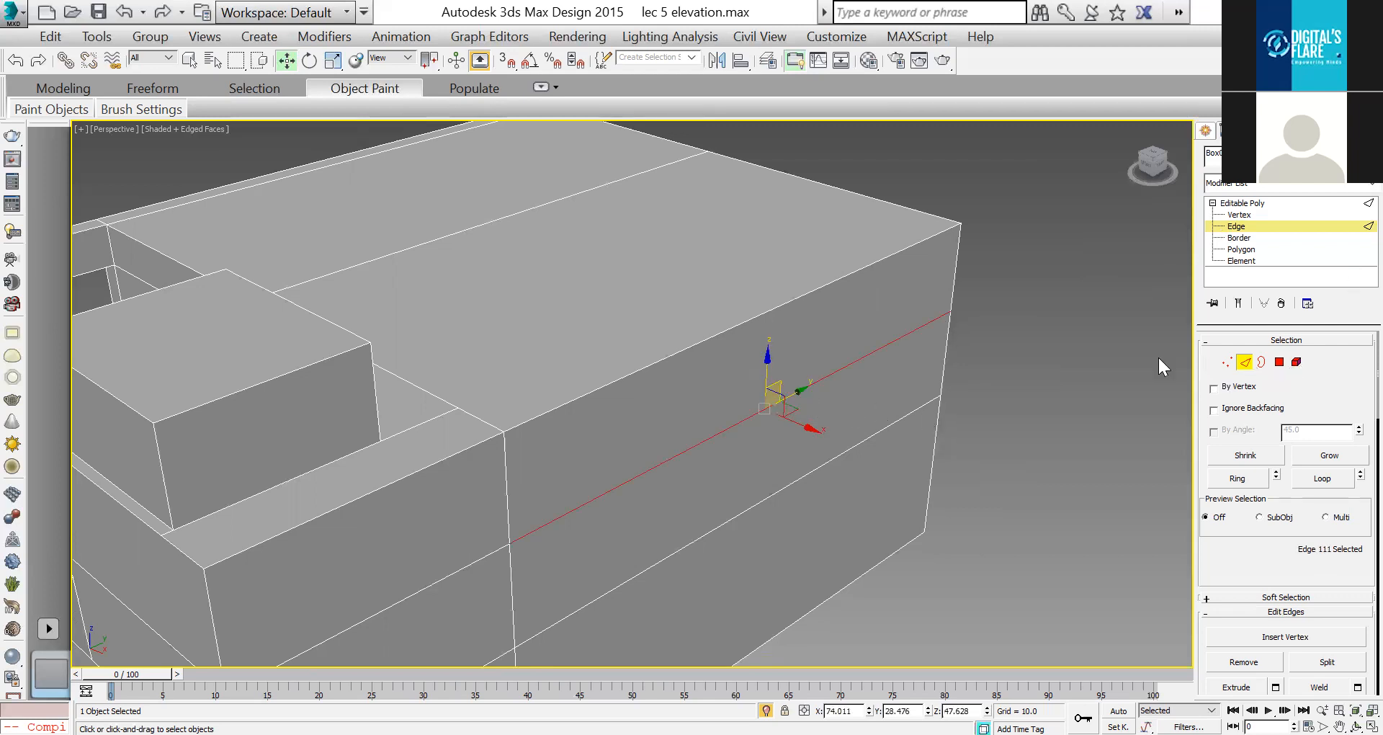
pyautogui.press('Delete')
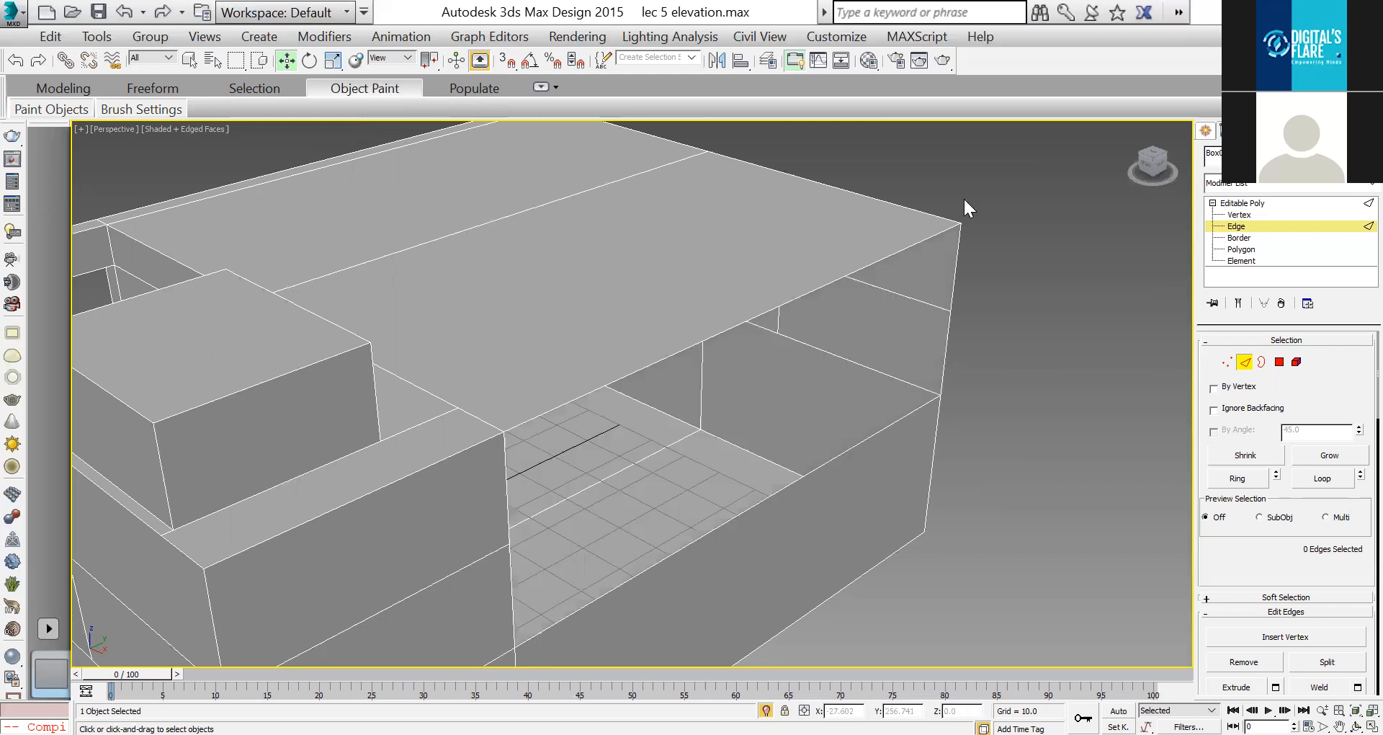
pyautogui.moveTo(983, 248); pyautogui.dragTo(984, 243, button='middle')
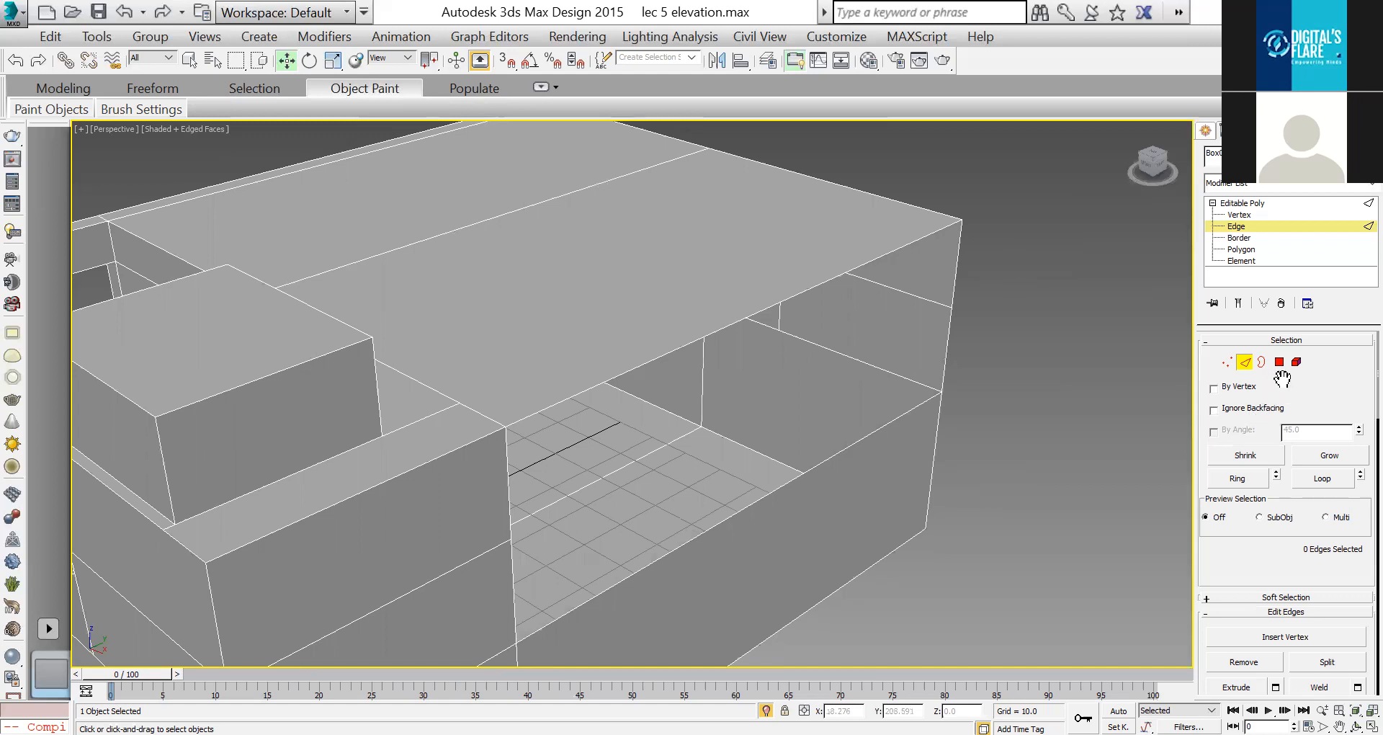
# Step: Select the border around the open side-wall hole and close it with Cap
pyautogui.click(1263, 362)
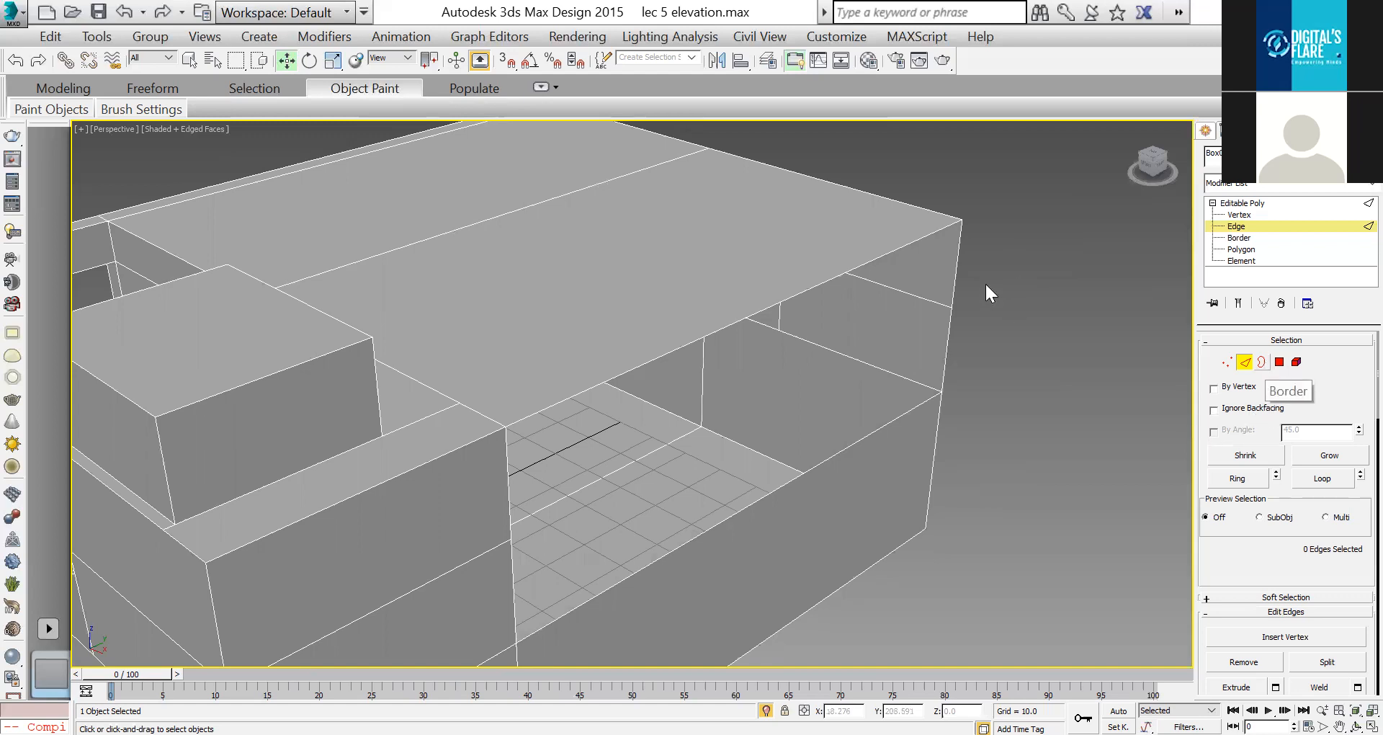
pyautogui.click(933, 236)
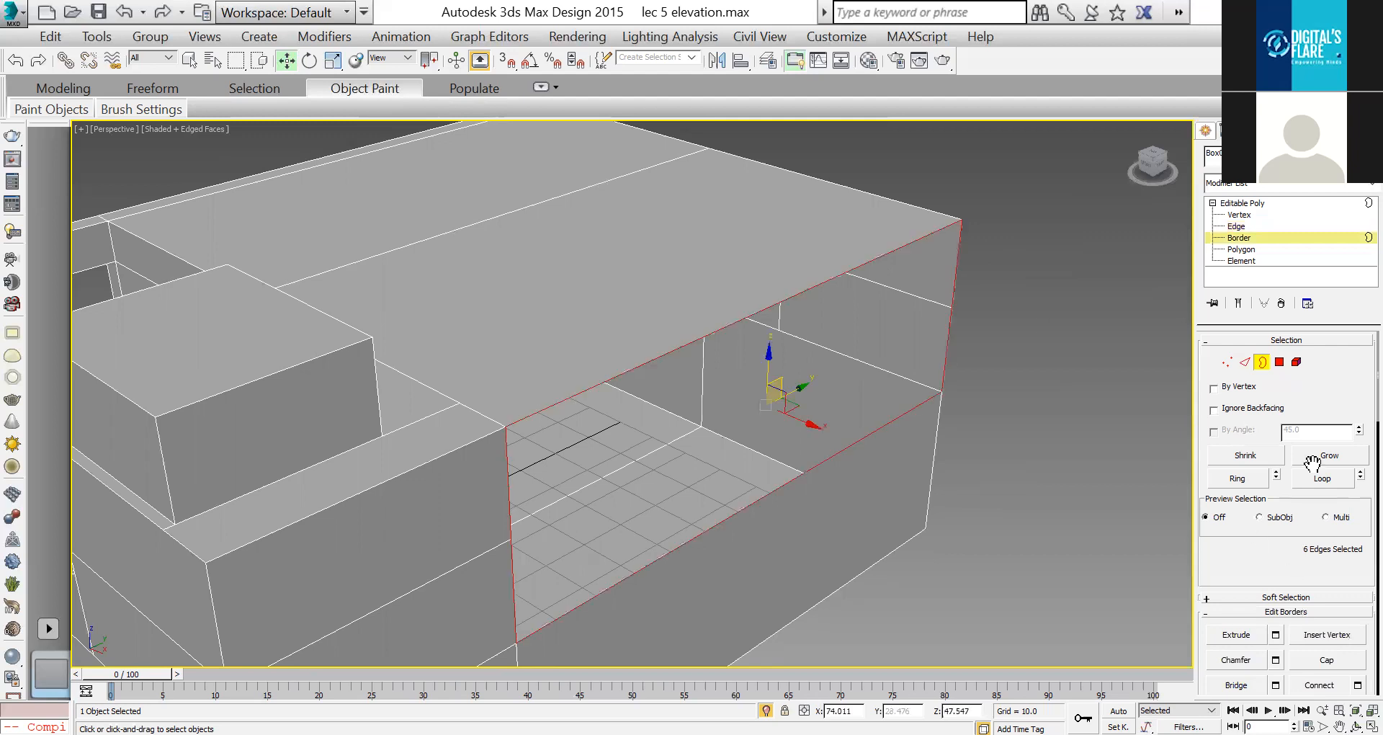
pyautogui.scroll(-5, 1239, 355)
pyautogui.click(1327, 552)
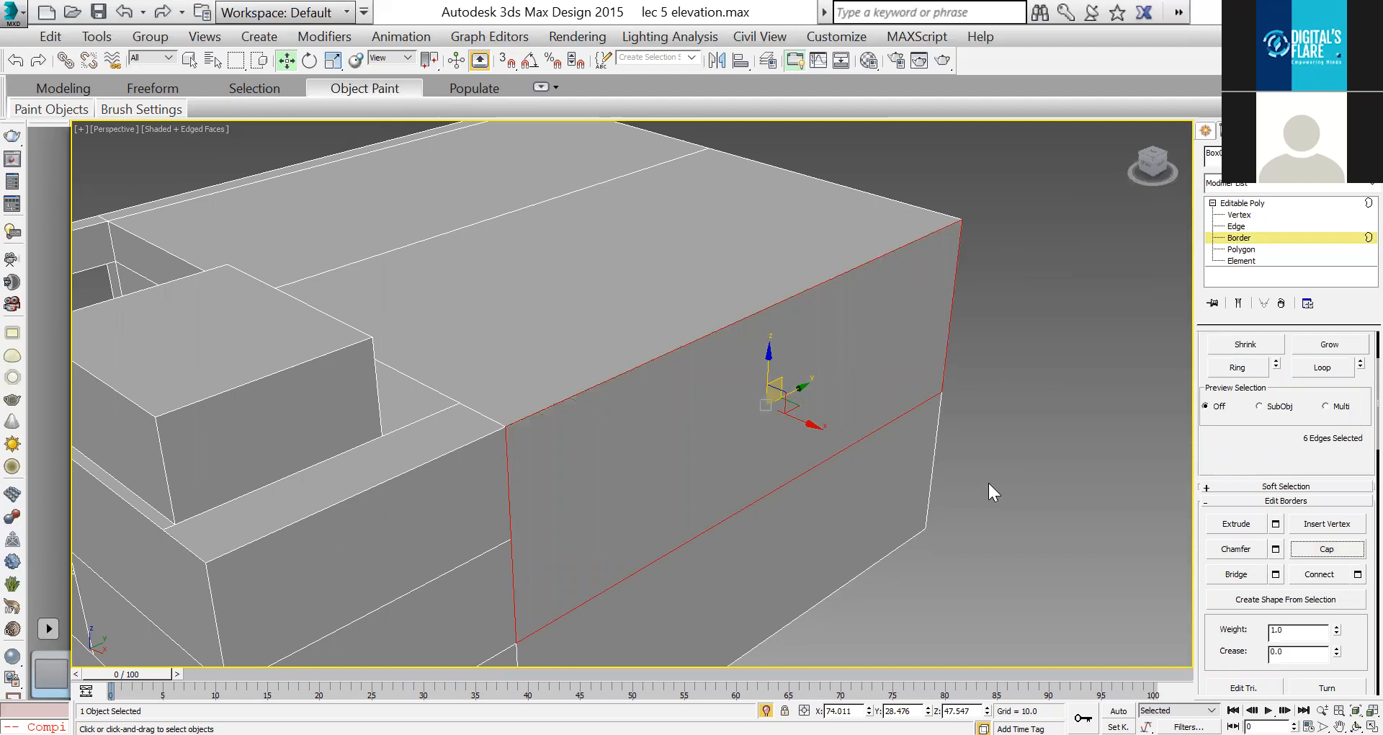
# Step: Undo the cap and the edge deletion on the side wall, and clear the selection
pyautogui.hotkey('ctrl', 'z')
pyautogui.hotkey('ctrl', 'z')
pyautogui.hotkey('ctrl', 'z')
pyautogui.hotkey('ctrl', 'z')
pyautogui.click(1013, 415)
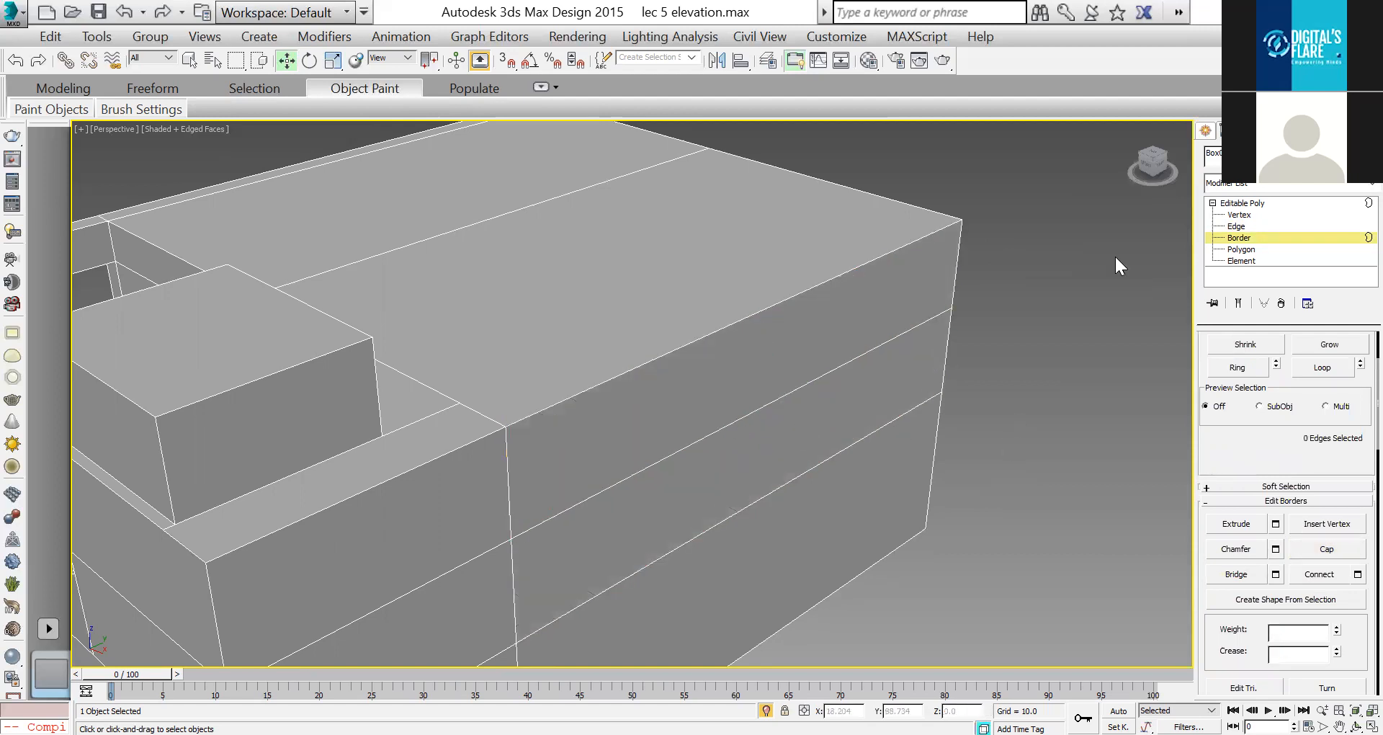
# Step: At polygon level, delete the middle face on the side wall's rear section
pyautogui.press('3')
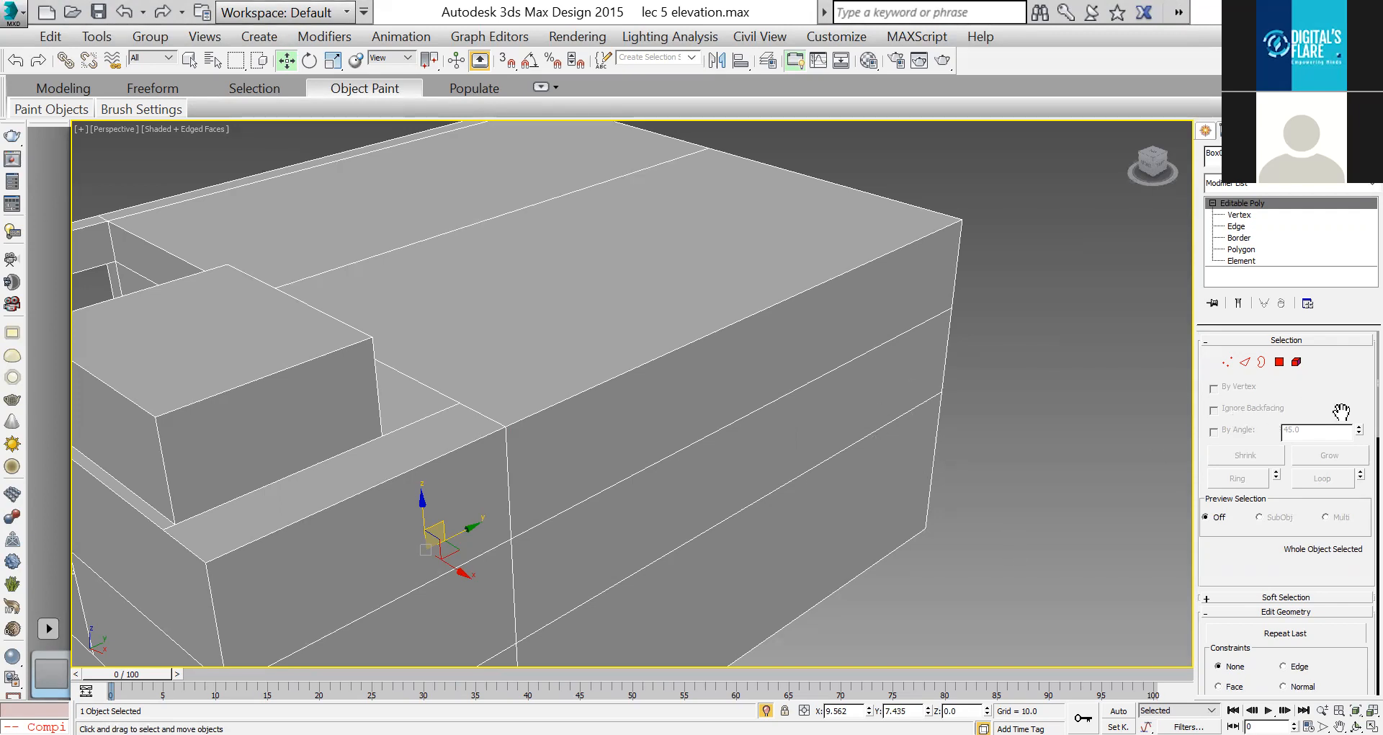
pyautogui.scroll(-1, 1320, 342)
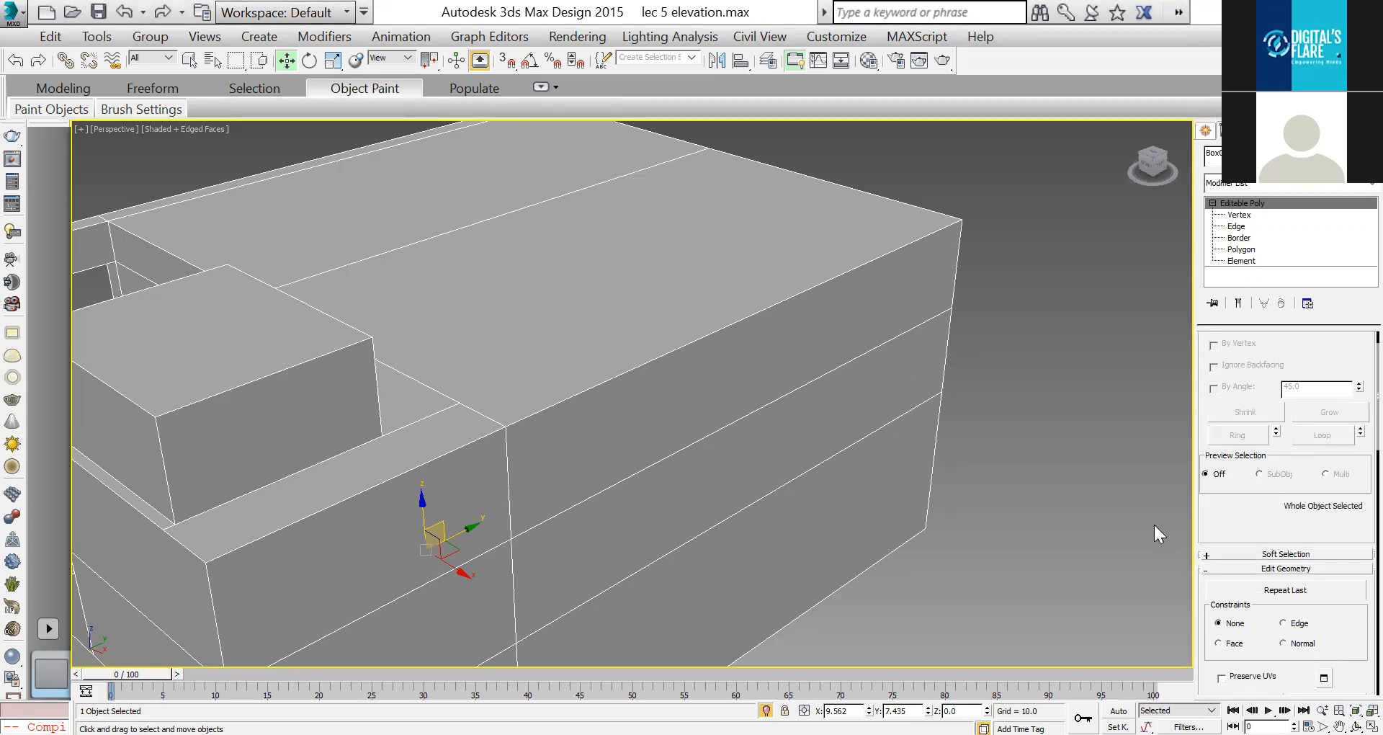
pyautogui.press('4')
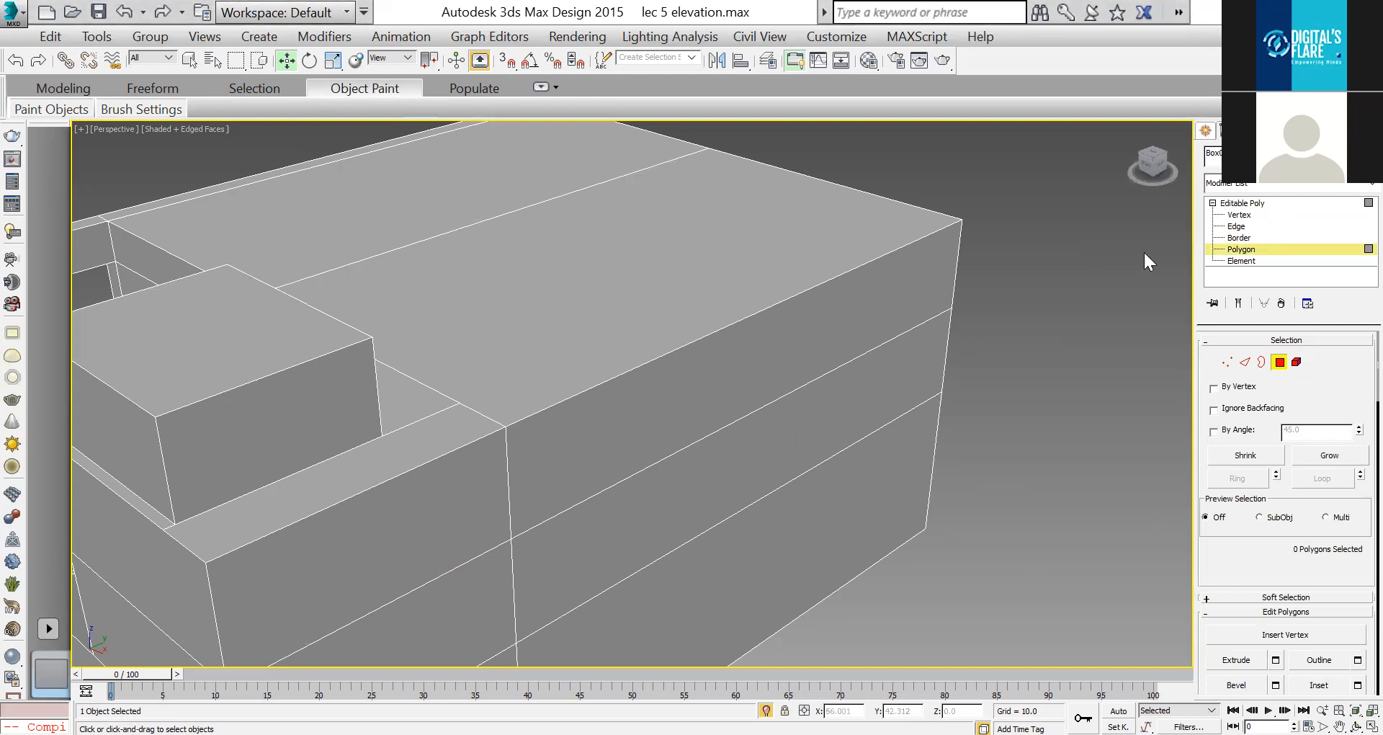
pyautogui.click(1239, 238)
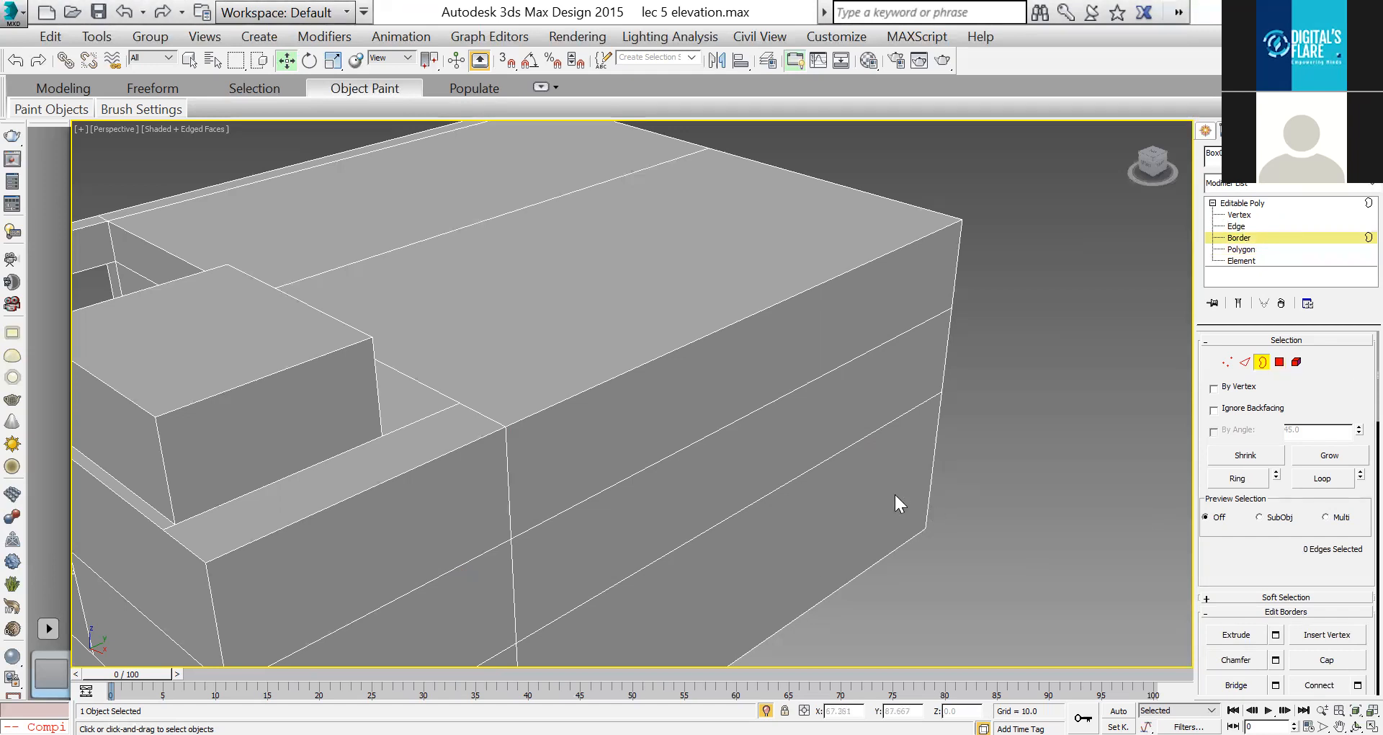
pyautogui.click(1279, 362)
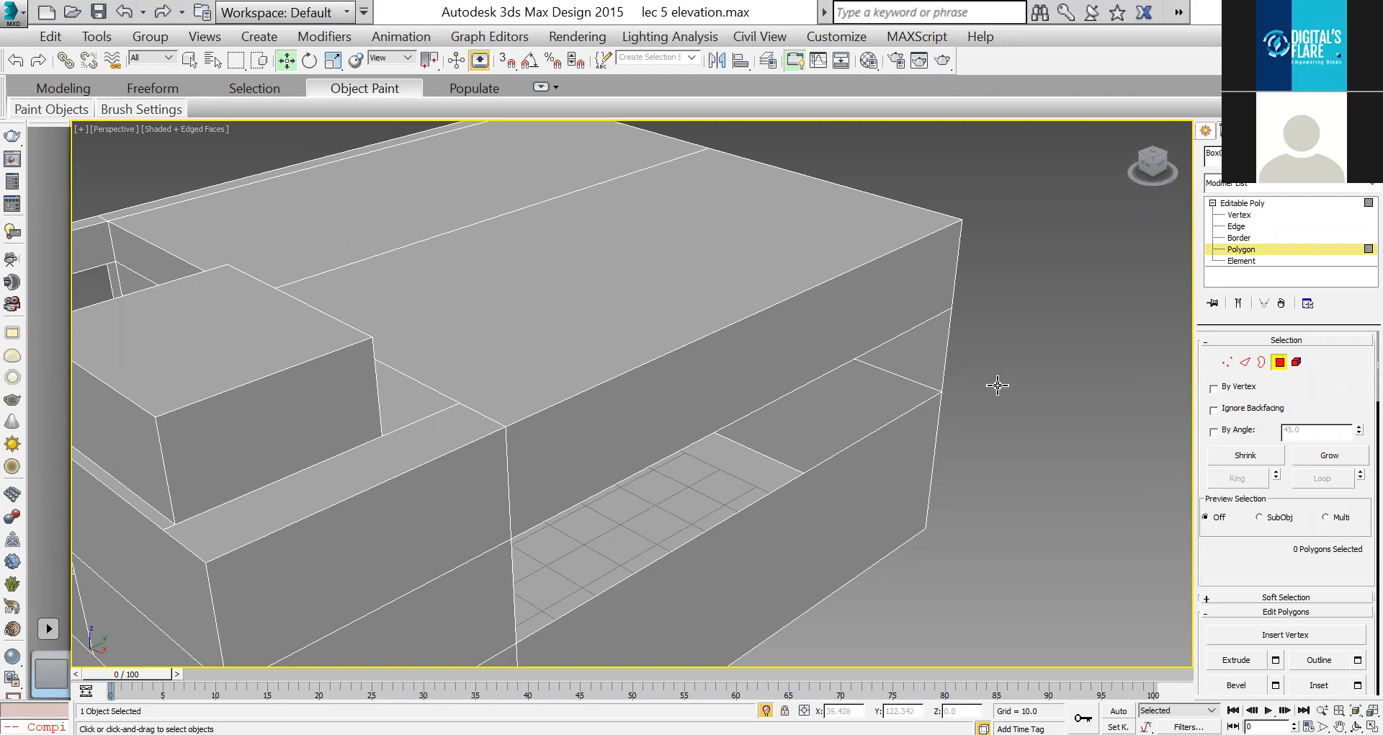
# Step: Select the border of the middle side-wall opening, close it with Cap, and leave border editing
pyautogui.click(1262, 362)
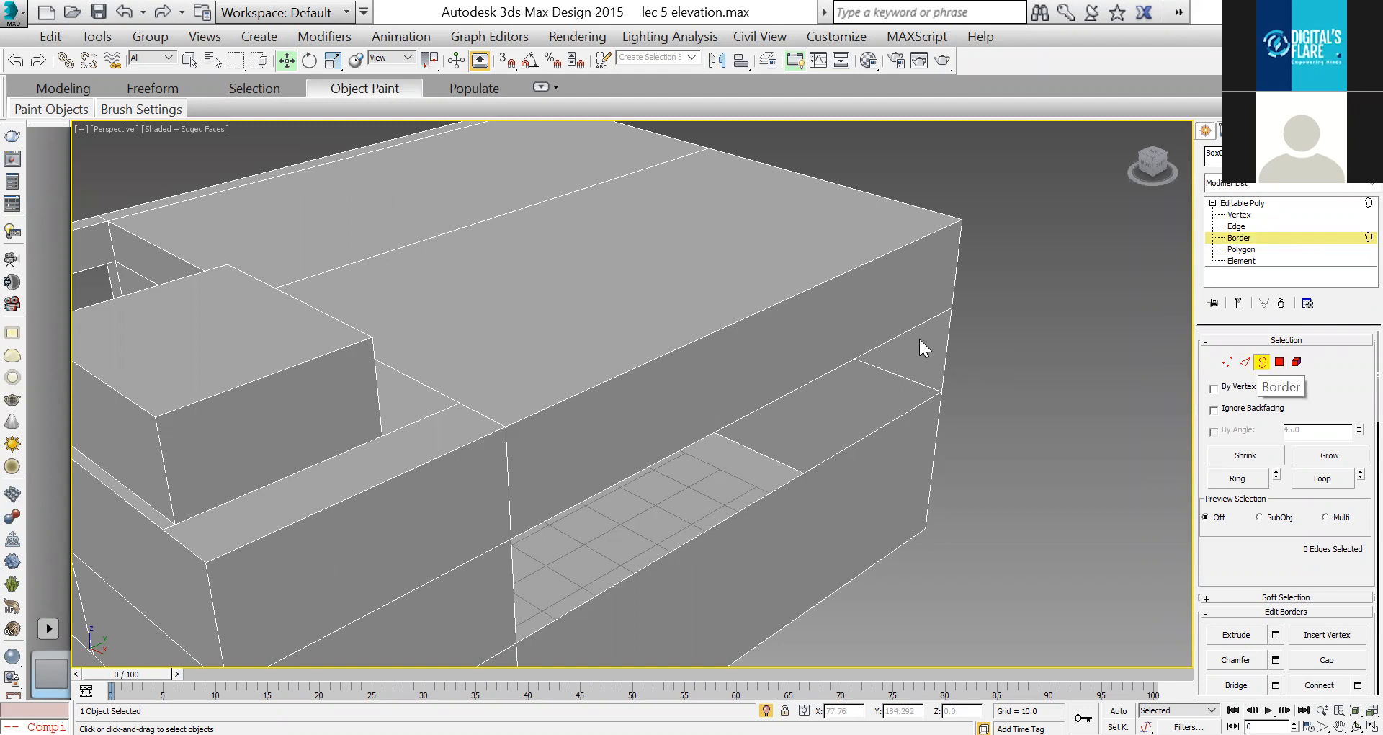
pyautogui.click(873, 356)
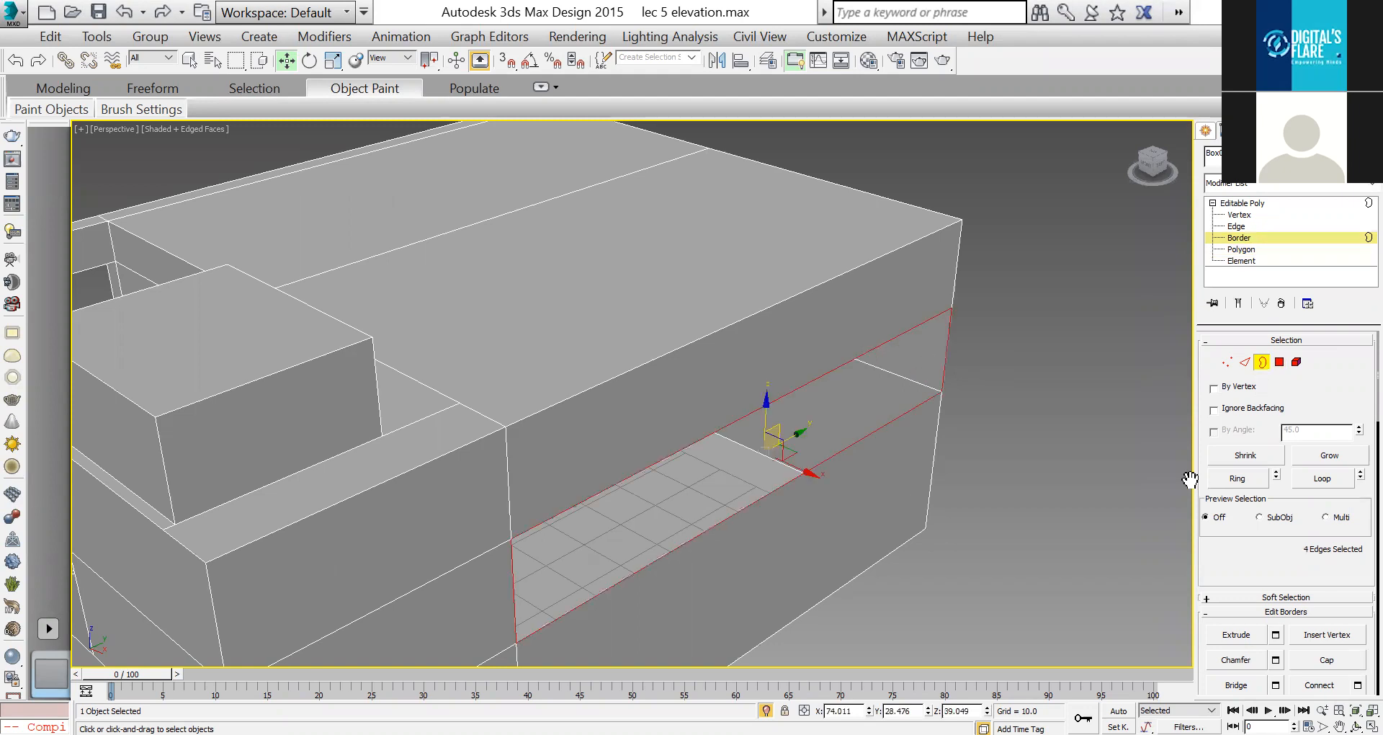
pyautogui.scroll(-3, 1331, 538)
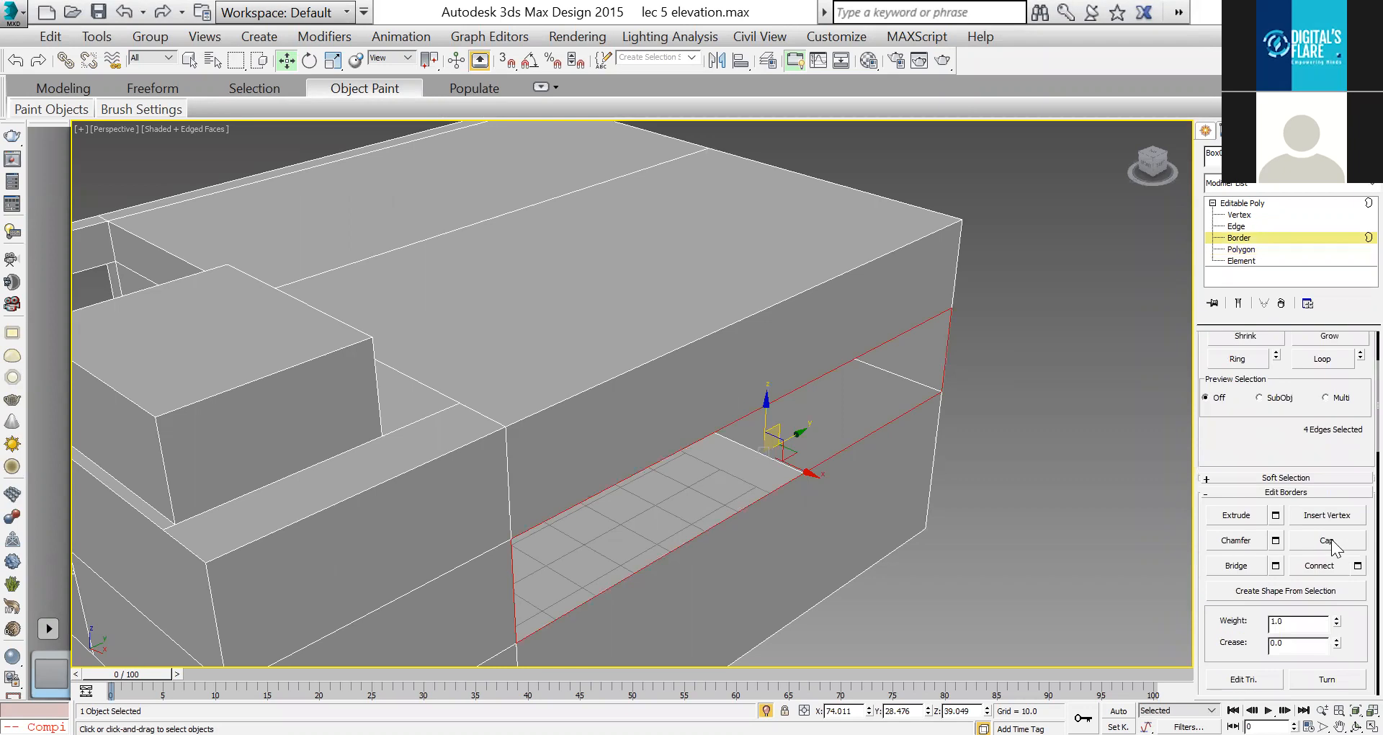
pyautogui.click(1331, 539)
pyautogui.click(1237, 240)
pyautogui.click(872, 435)
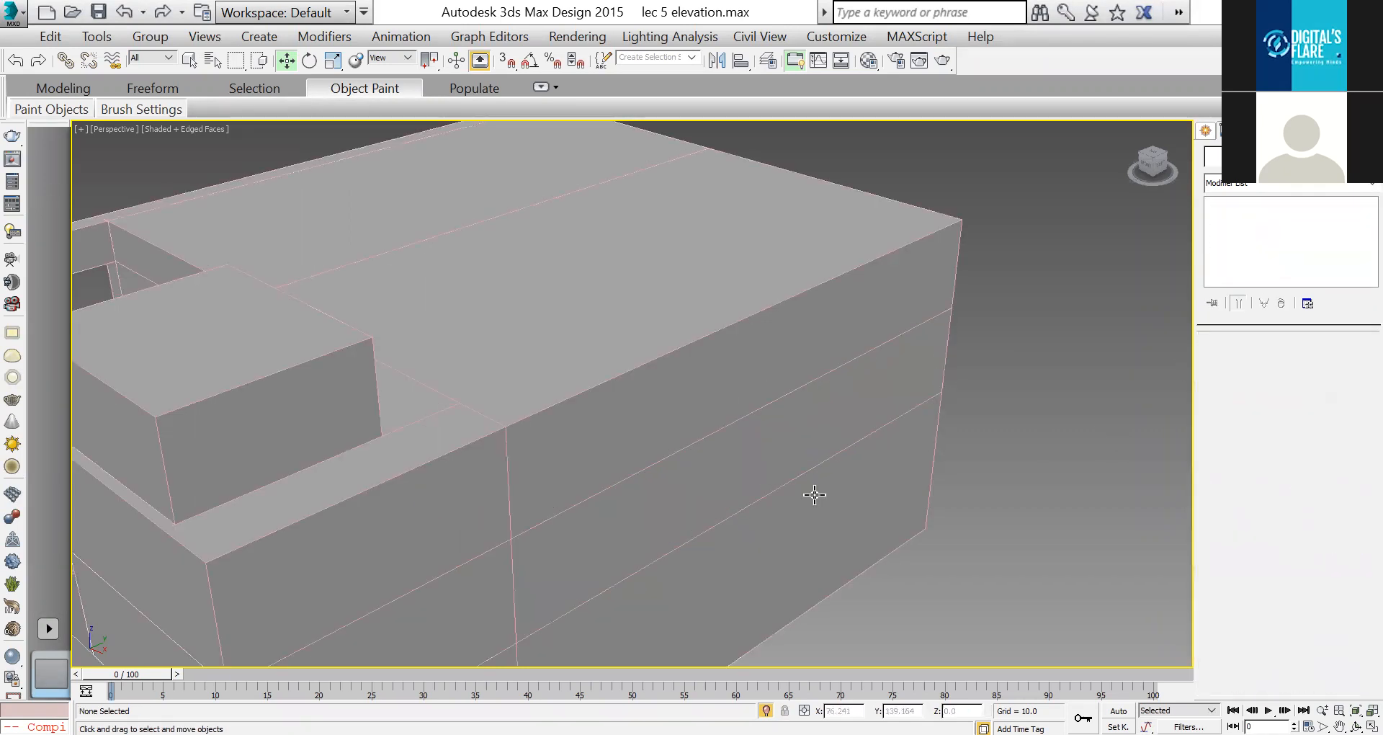
# Step: Reselect the main building block and bring up the Standard Primitives creation options
pyautogui.moveTo(872, 412); pyautogui.dragTo(889, 473, button='middle')
pyautogui.click(889, 476)
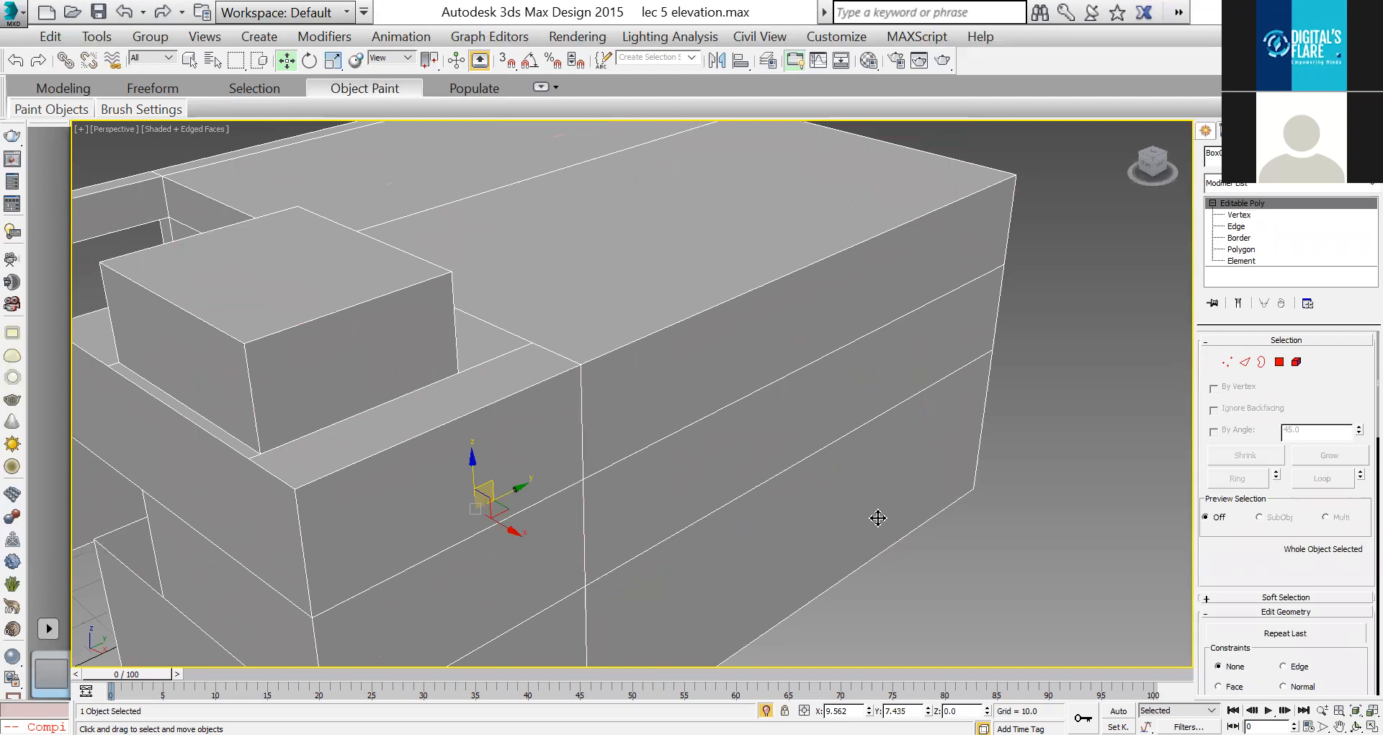
pyautogui.scroll(-3, 957, 285)
pyautogui.click(1206, 130)
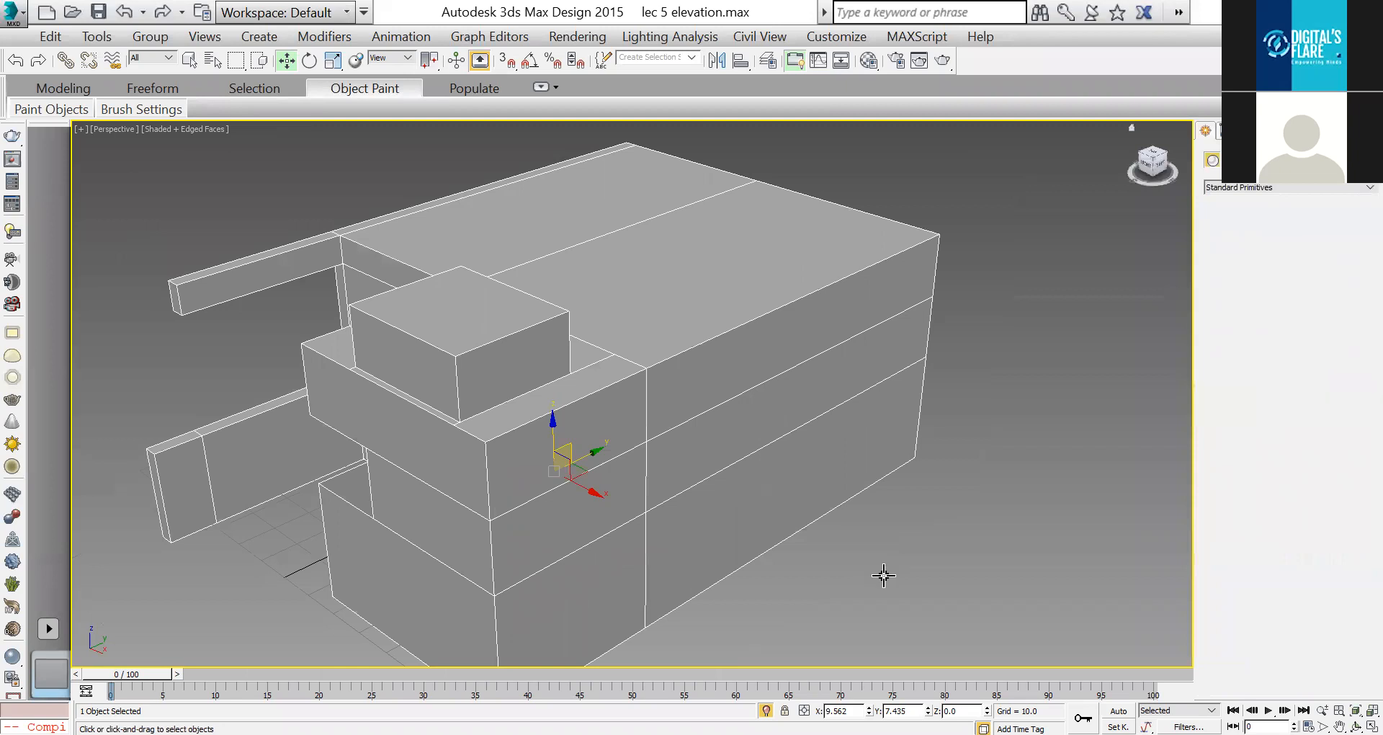
# Step: Draw a plane about 100 long and 53 wide on the ground beside the building and convert it to Editable Poly
pyautogui.moveTo(799, 603); pyautogui.dragTo(1211, 523)
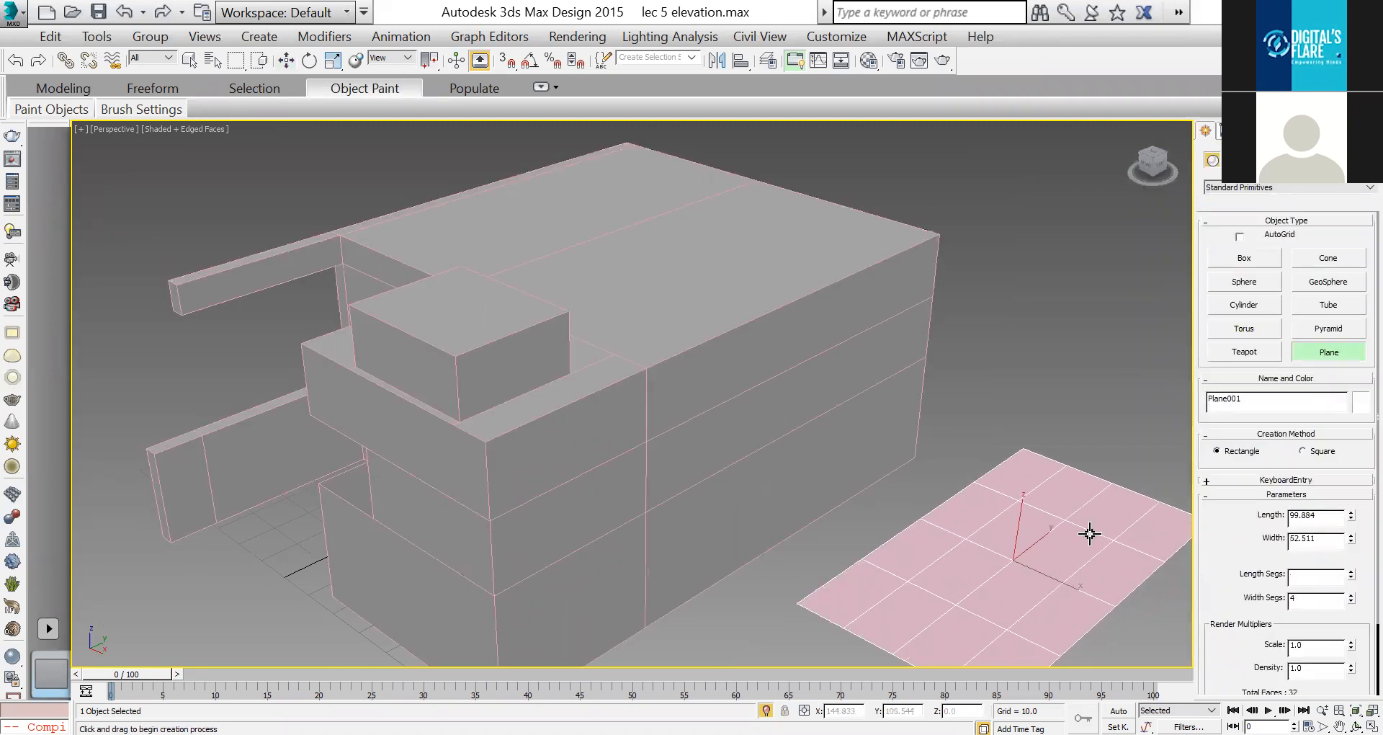
pyautogui.moveTo(937, 608); pyautogui.dragTo(853, 528, button='middle')
pyautogui.rightClick(791, 603)
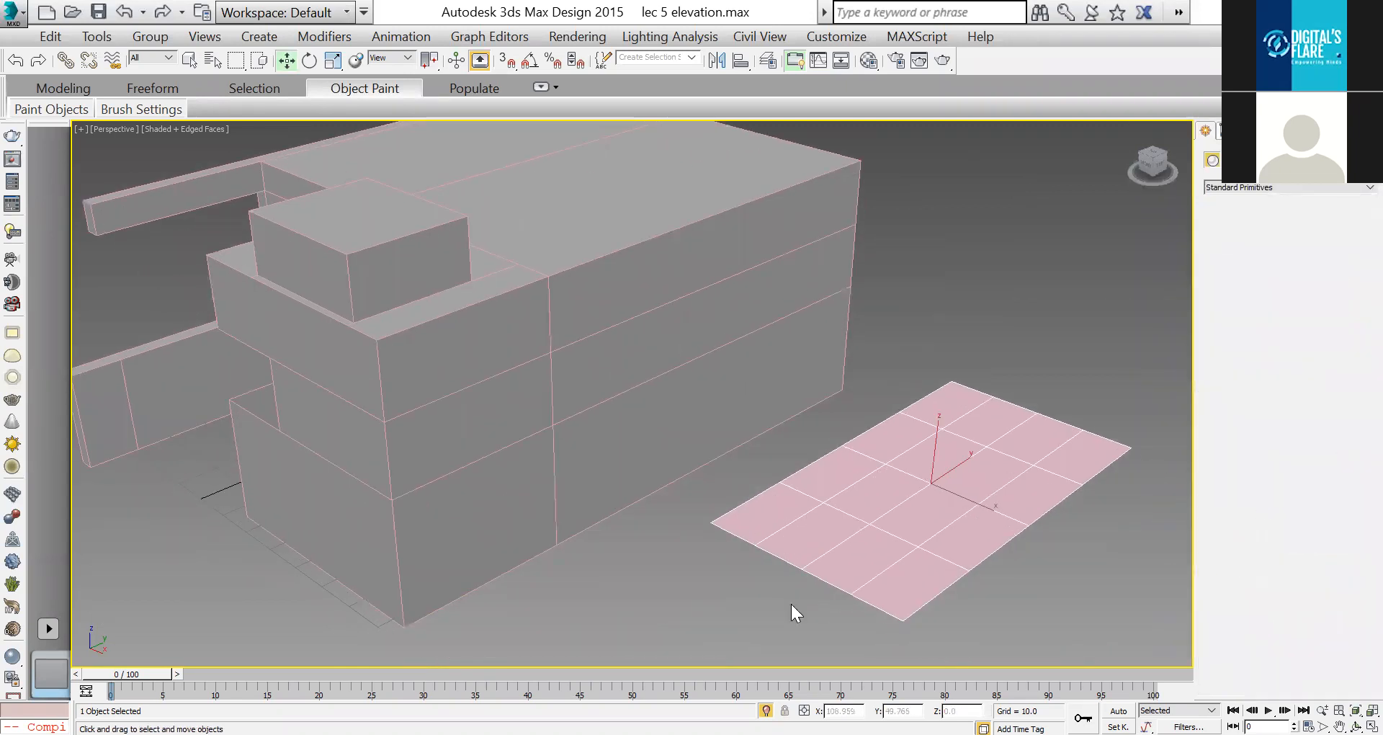
pyautogui.rightClick(941, 619)
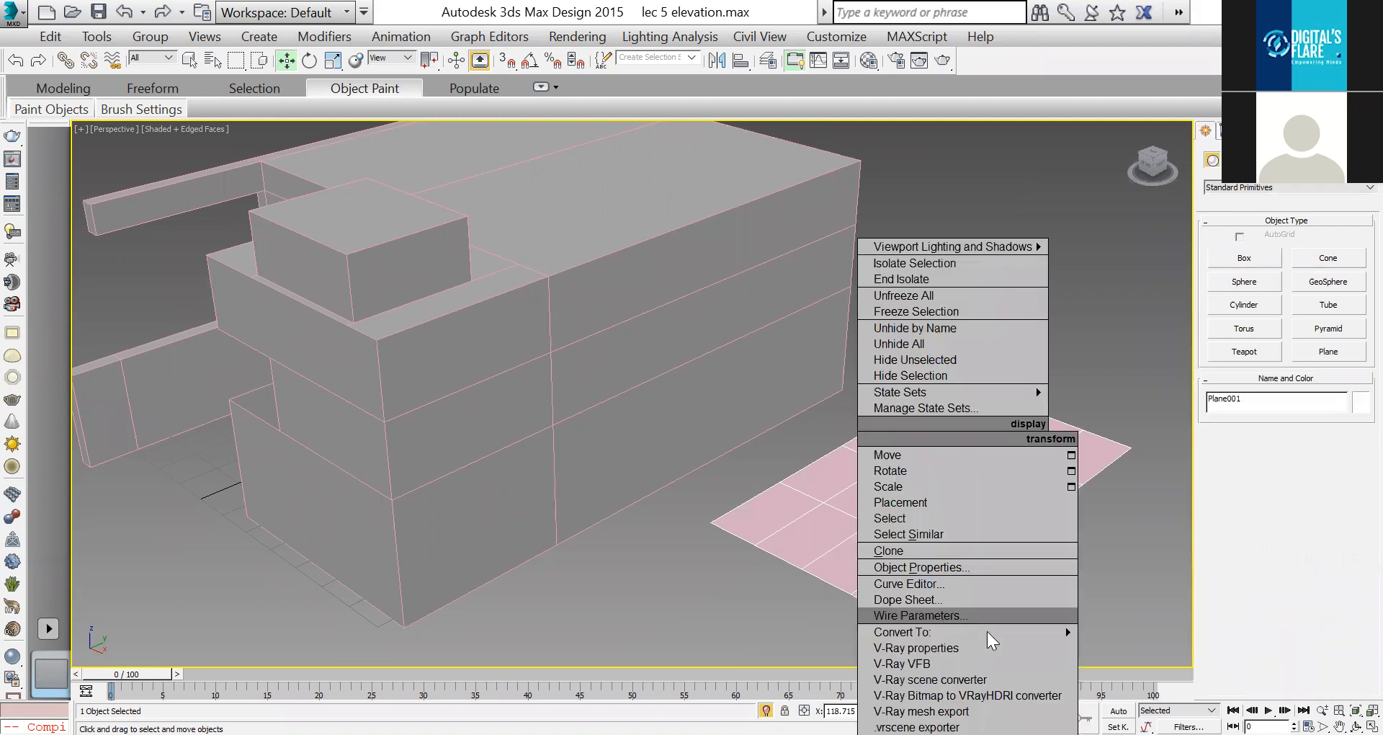
pyautogui.moveTo(1071, 636)
pyautogui.click(1154, 647)
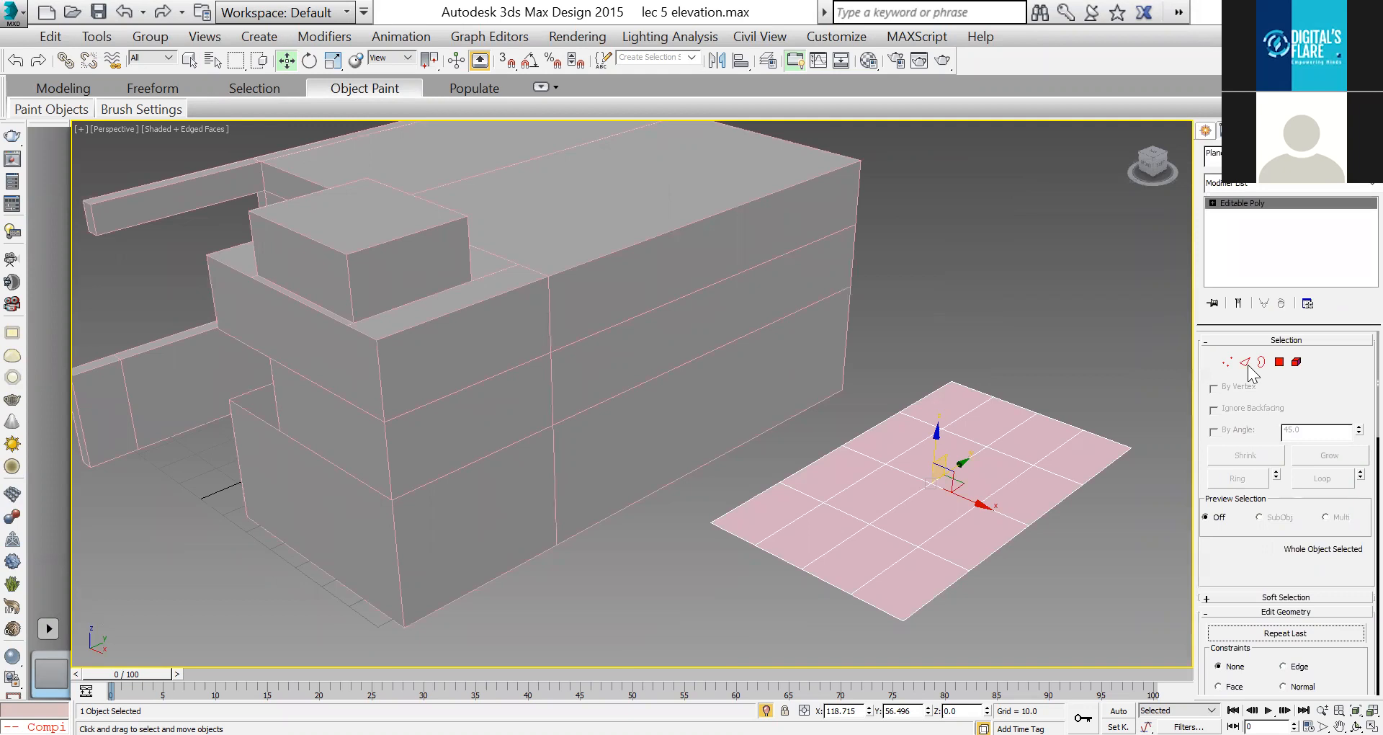
# Step: At edge level, remove one short inner edge near the plane's middle to merge the two adjoining faces
pyautogui.click(1247, 363)
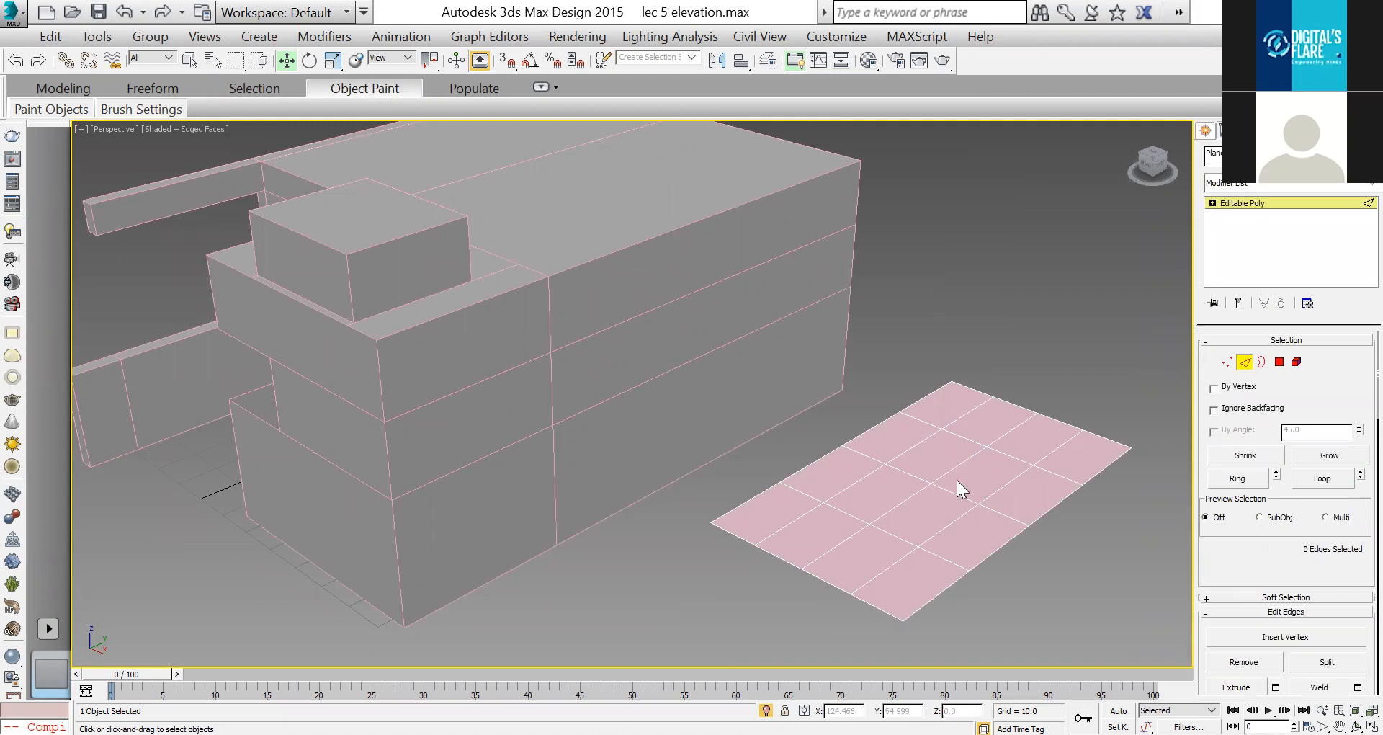
pyautogui.click(956, 466)
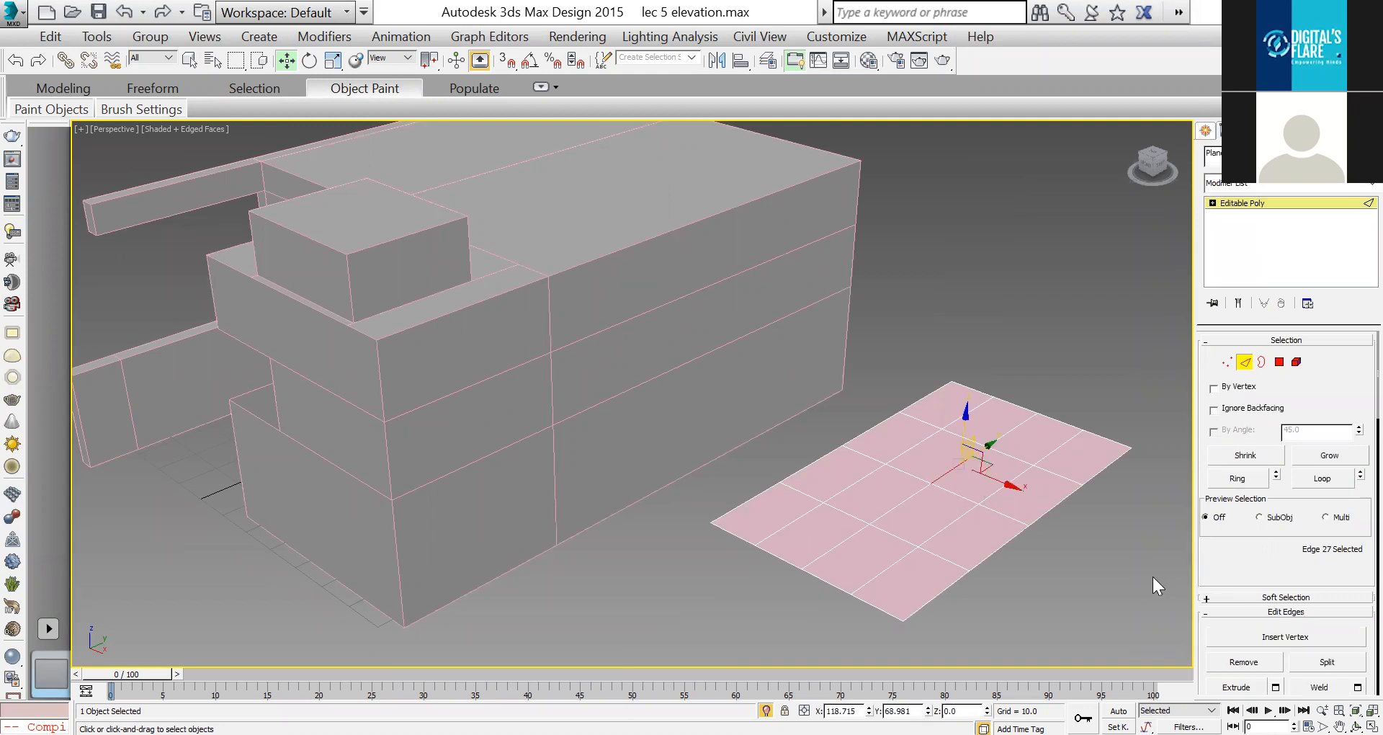
pyautogui.click(1153, 585)
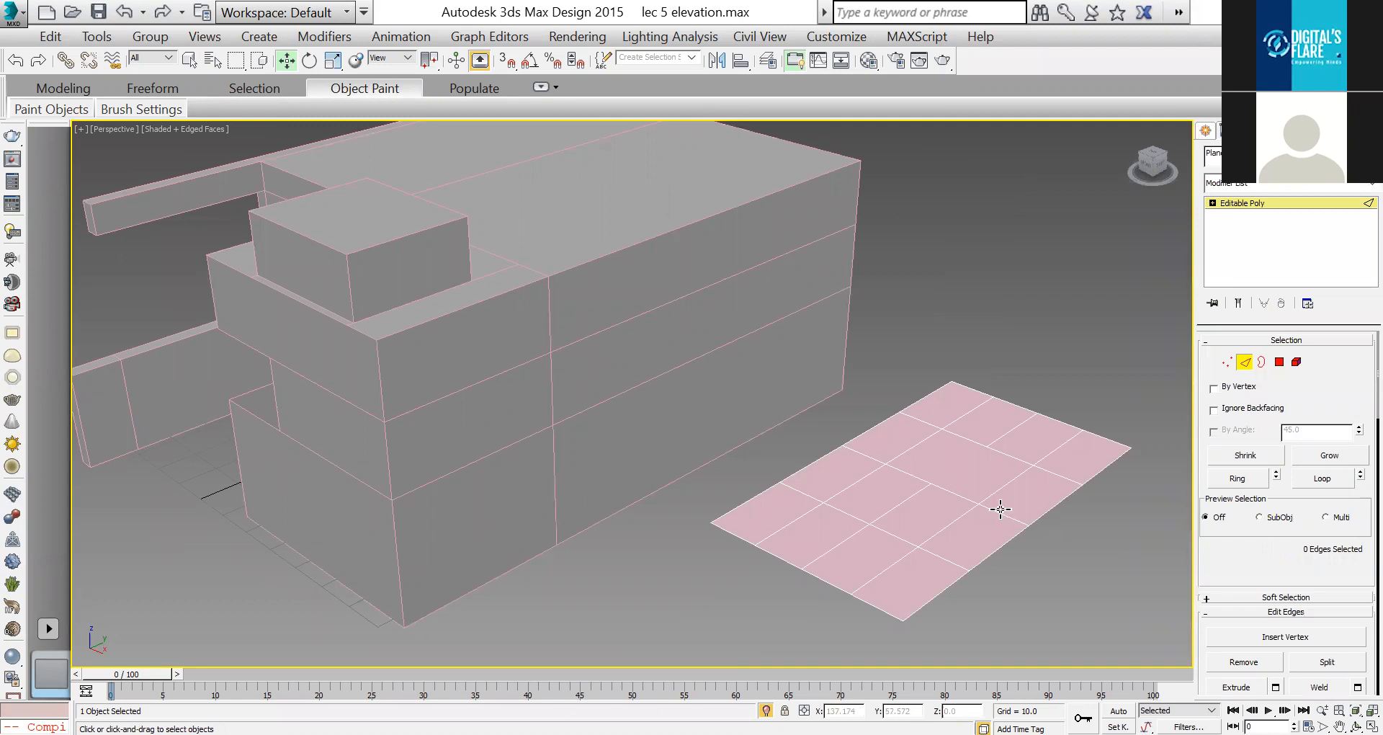
pyautogui.scroll(4, 1000, 509)
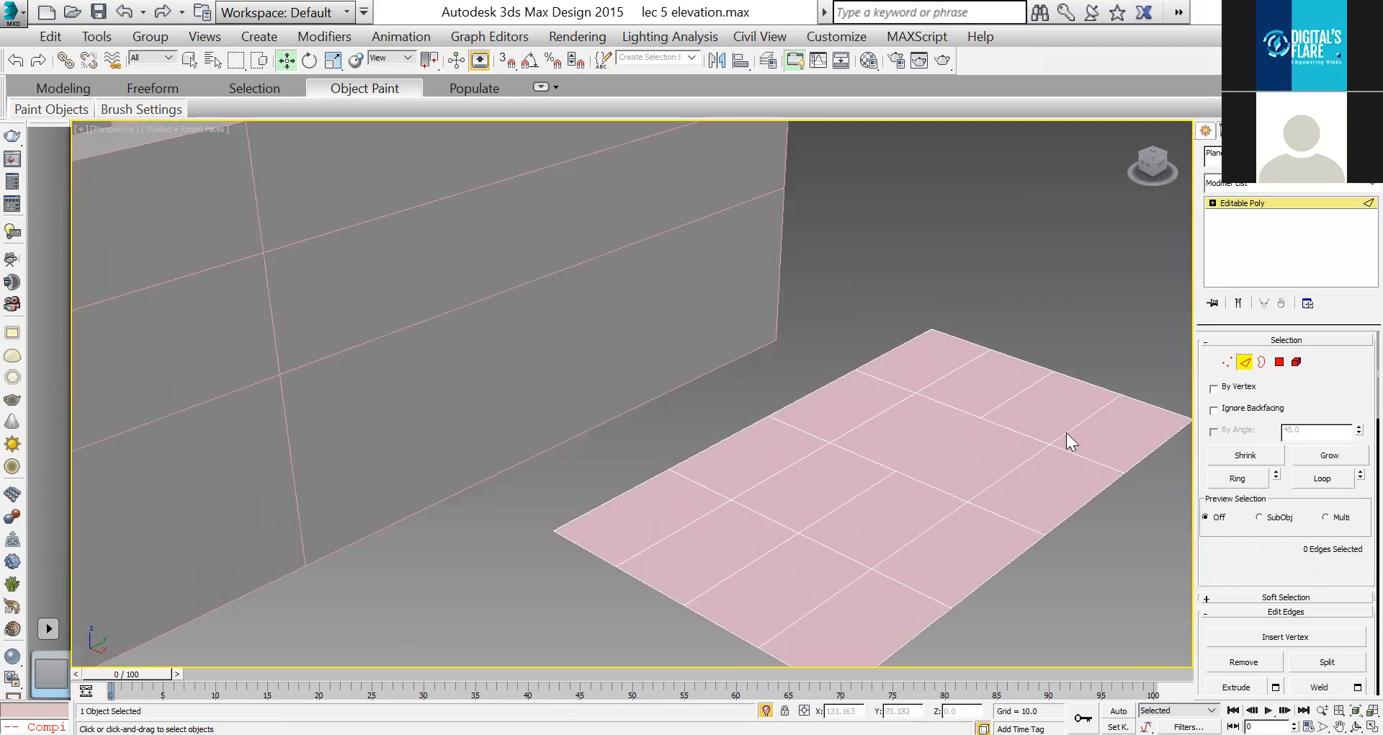
# Step: At polygon level, delete the merged double-size face from the plane
pyautogui.press('4')
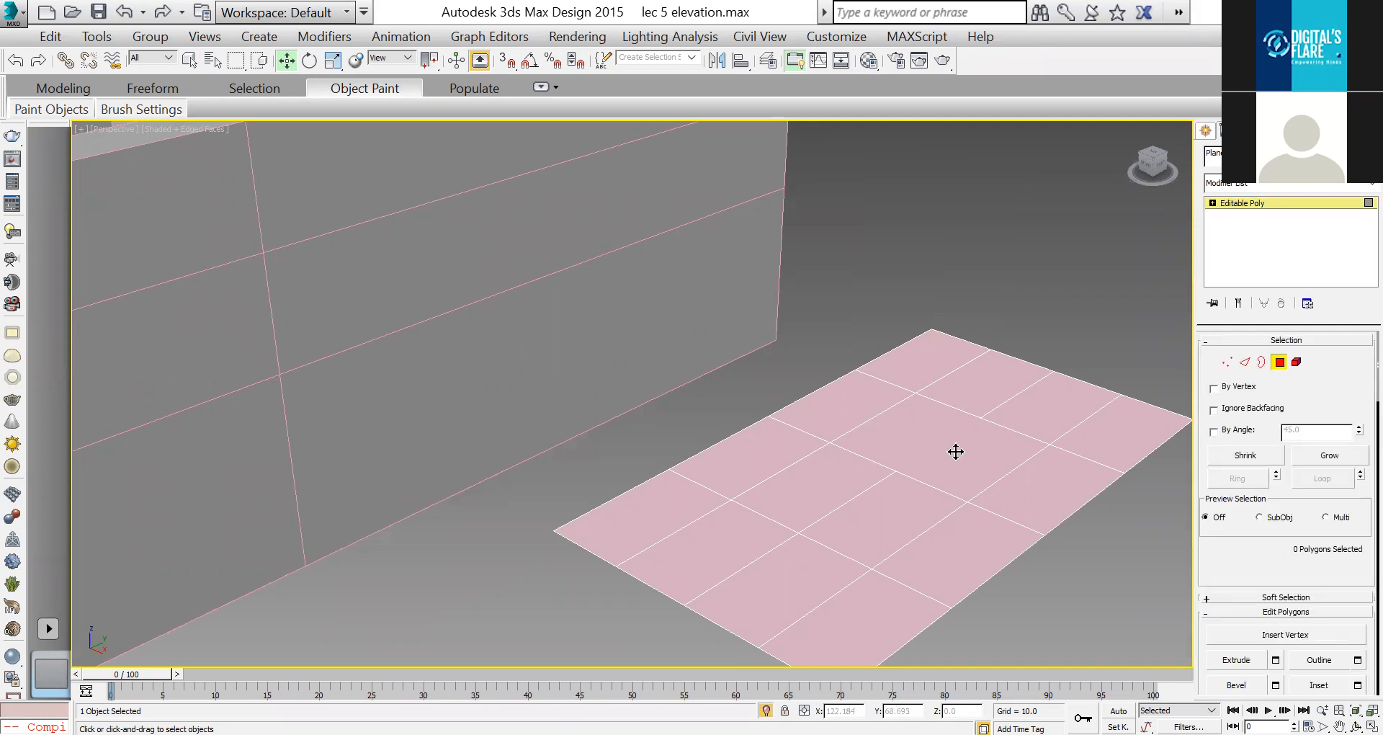
pyautogui.click(956, 452)
pyautogui.press('Delete')
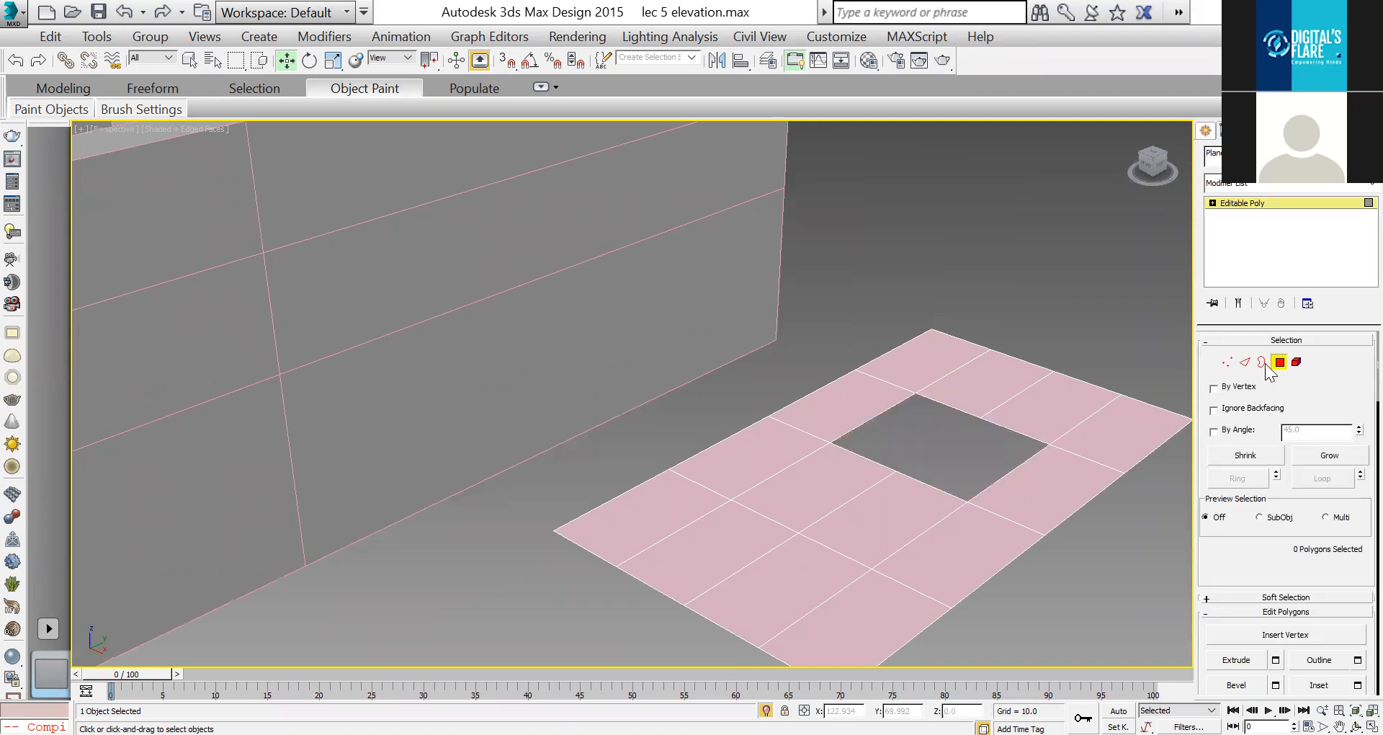
# Step: Select the border of the opening in the plane and close it with Cap
pyautogui.press('3')
pyautogui.click(1039, 439)
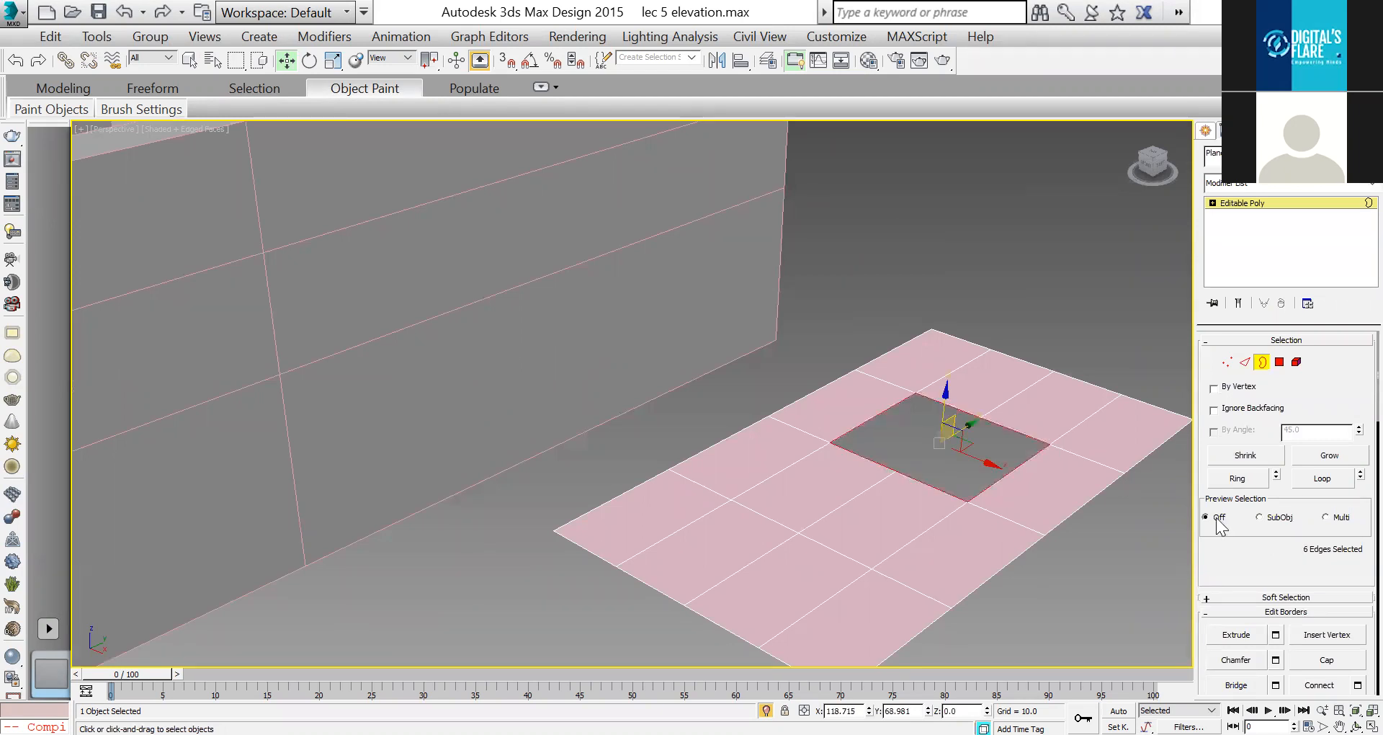
pyautogui.click(1327, 661)
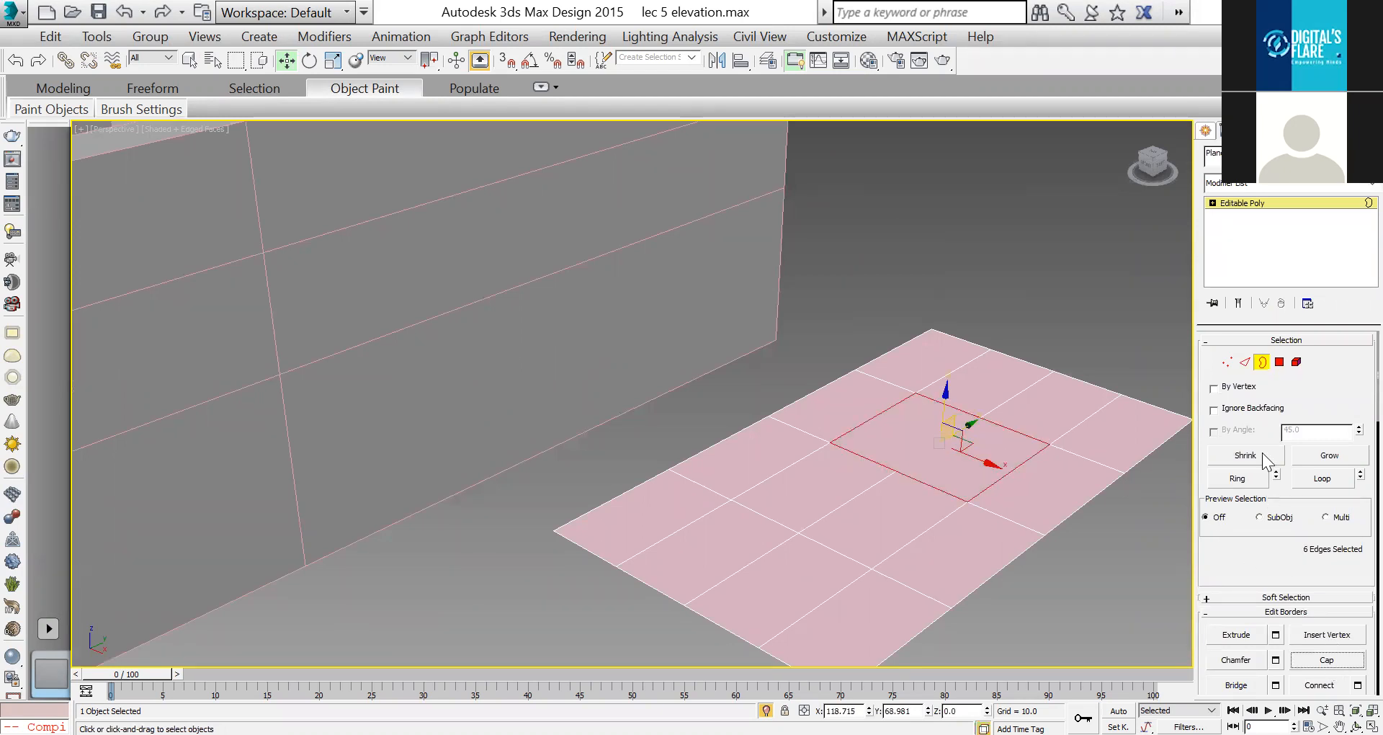
# Step: Select the capped polygon and extrude it downward with a height of -3.852
pyautogui.press('4')
pyautogui.click(1009, 454)
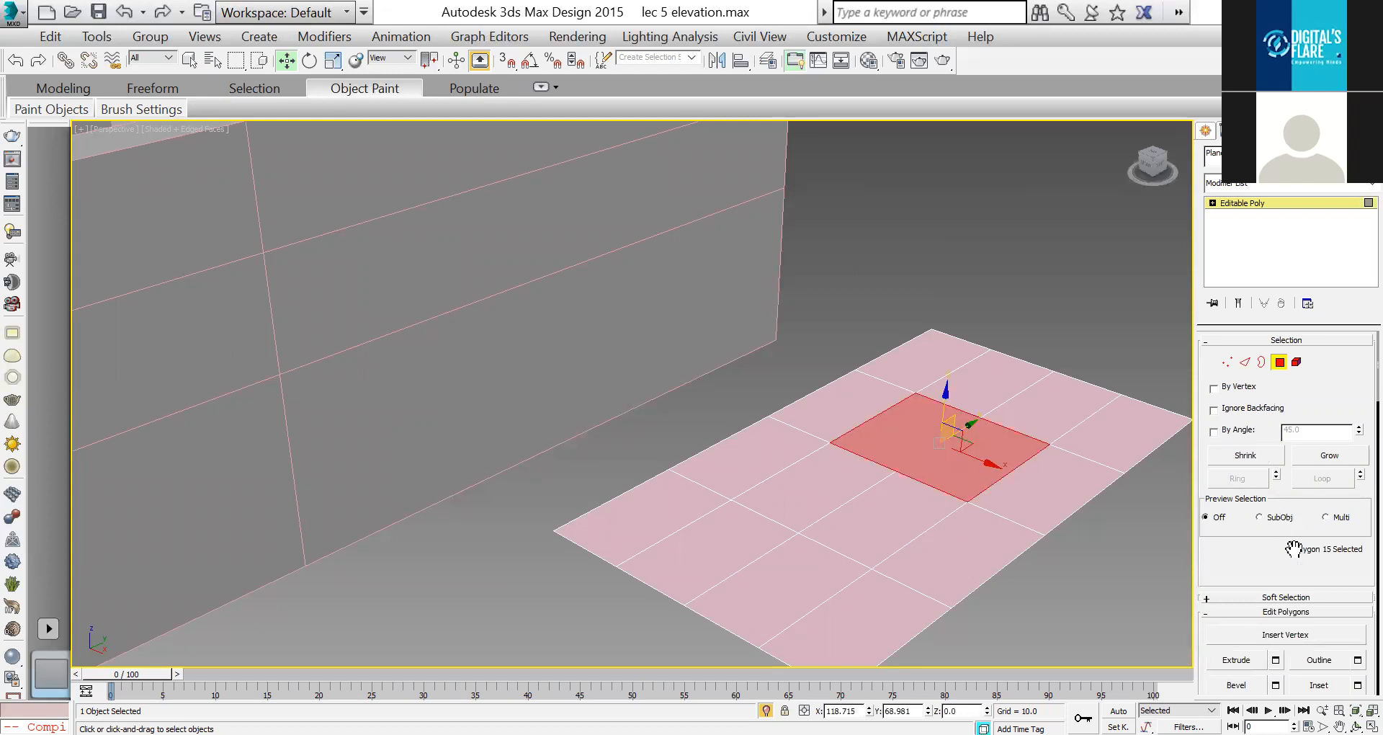
pyautogui.scroll(-3, 1275, 551)
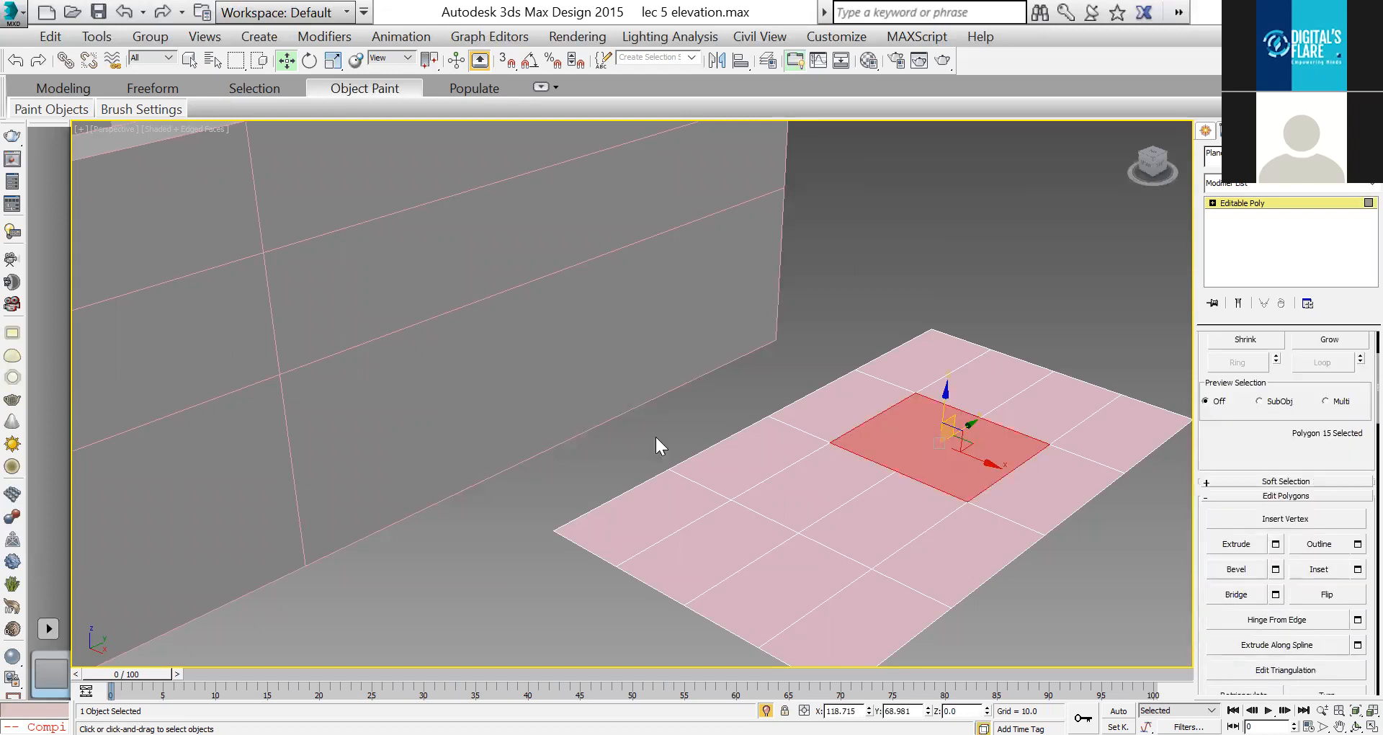
pyautogui.hotkey('shift', 'e')
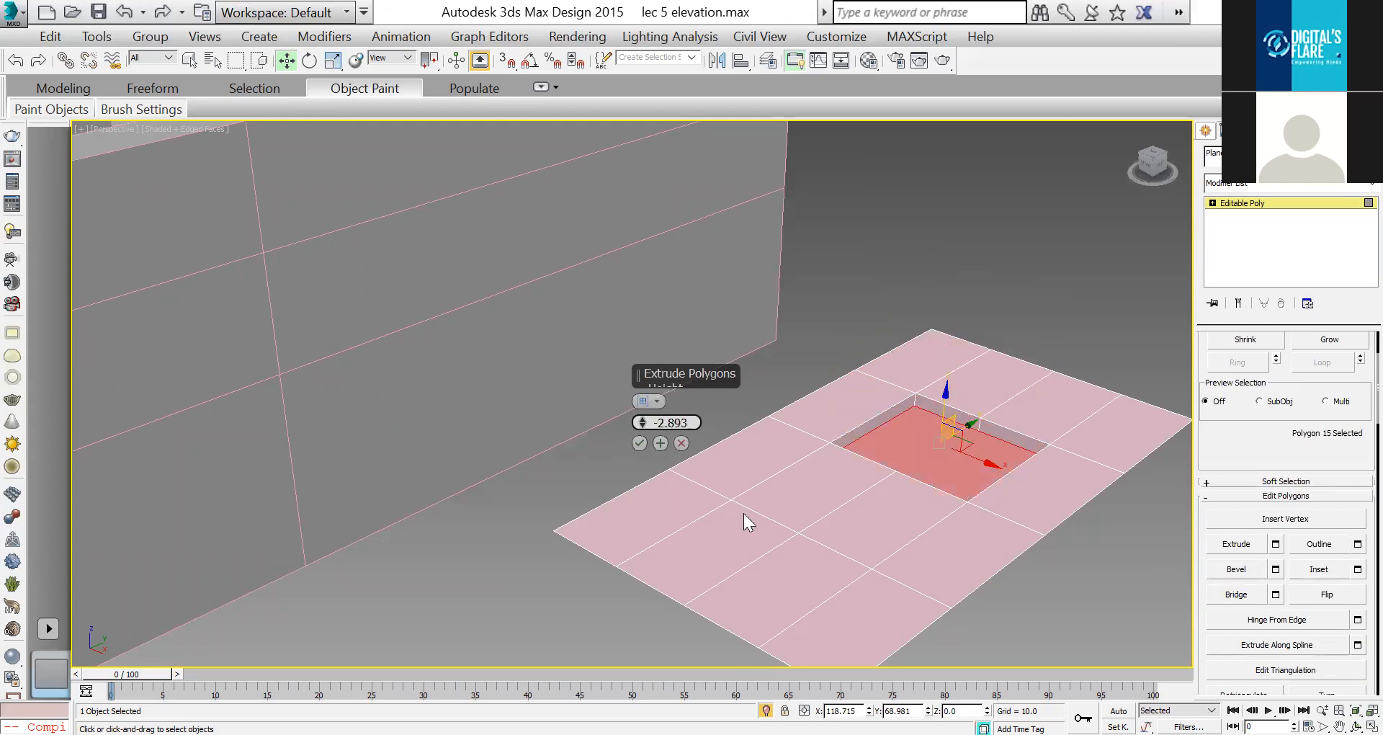
pyautogui.click(640, 443)
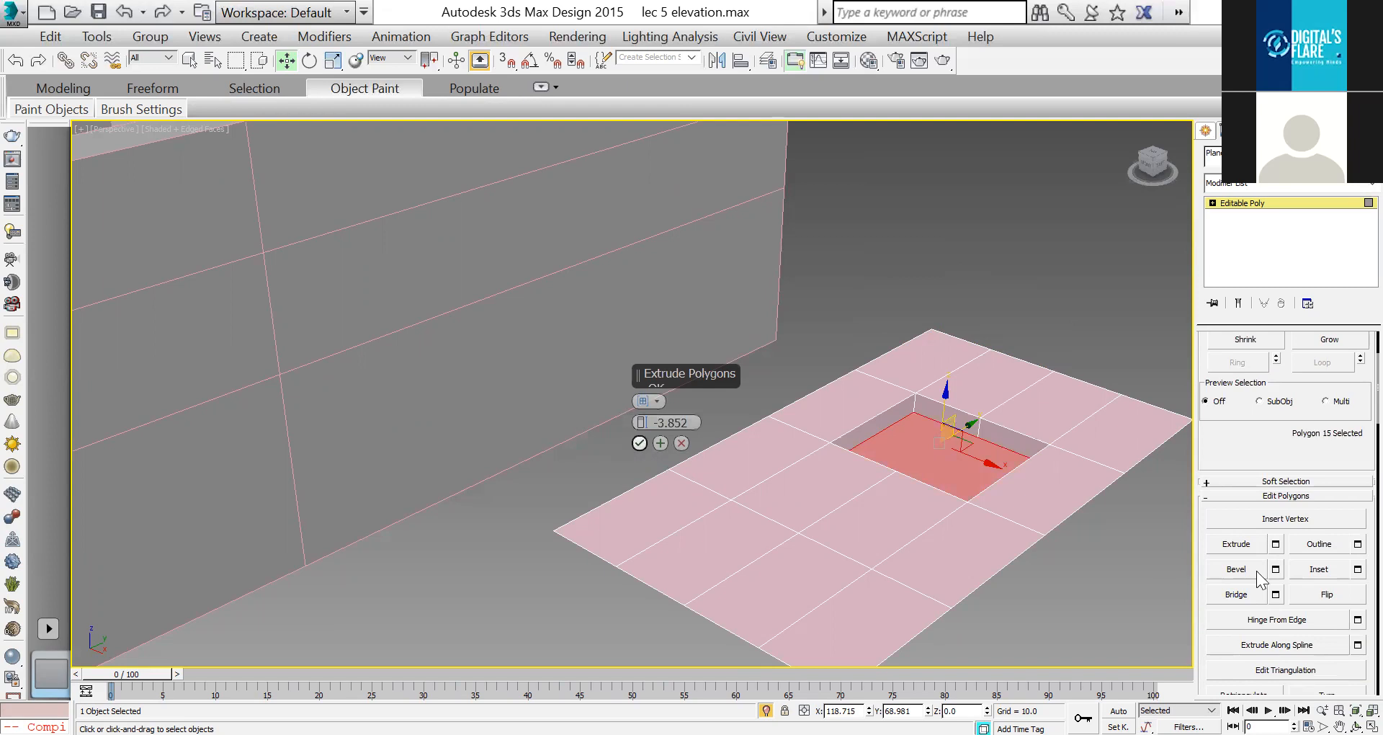
# Step: Inset the recessed polygon so that a narrow rim surrounds it on the recess floor
pyautogui.click(1356, 569)
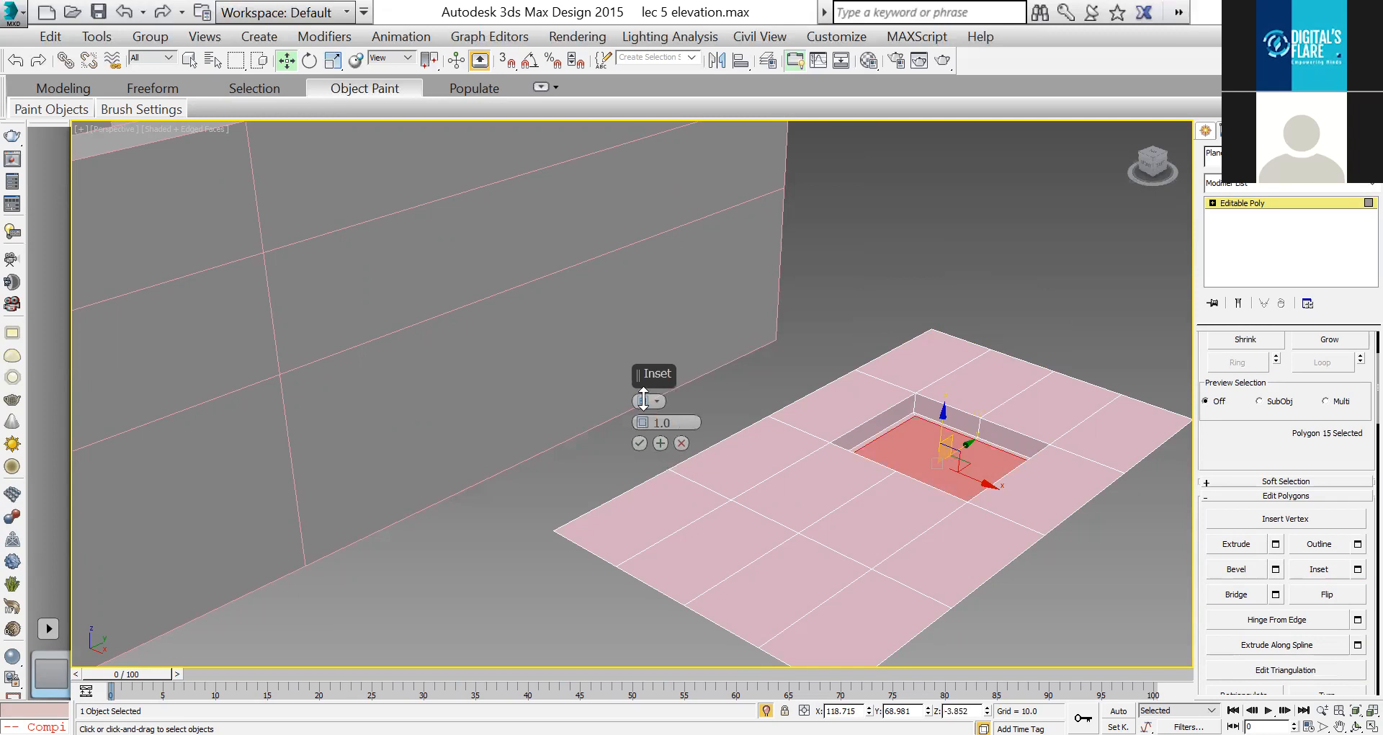
pyautogui.moveTo(644, 399); pyautogui.dragTo(643, 391)
pyautogui.click(640, 443)
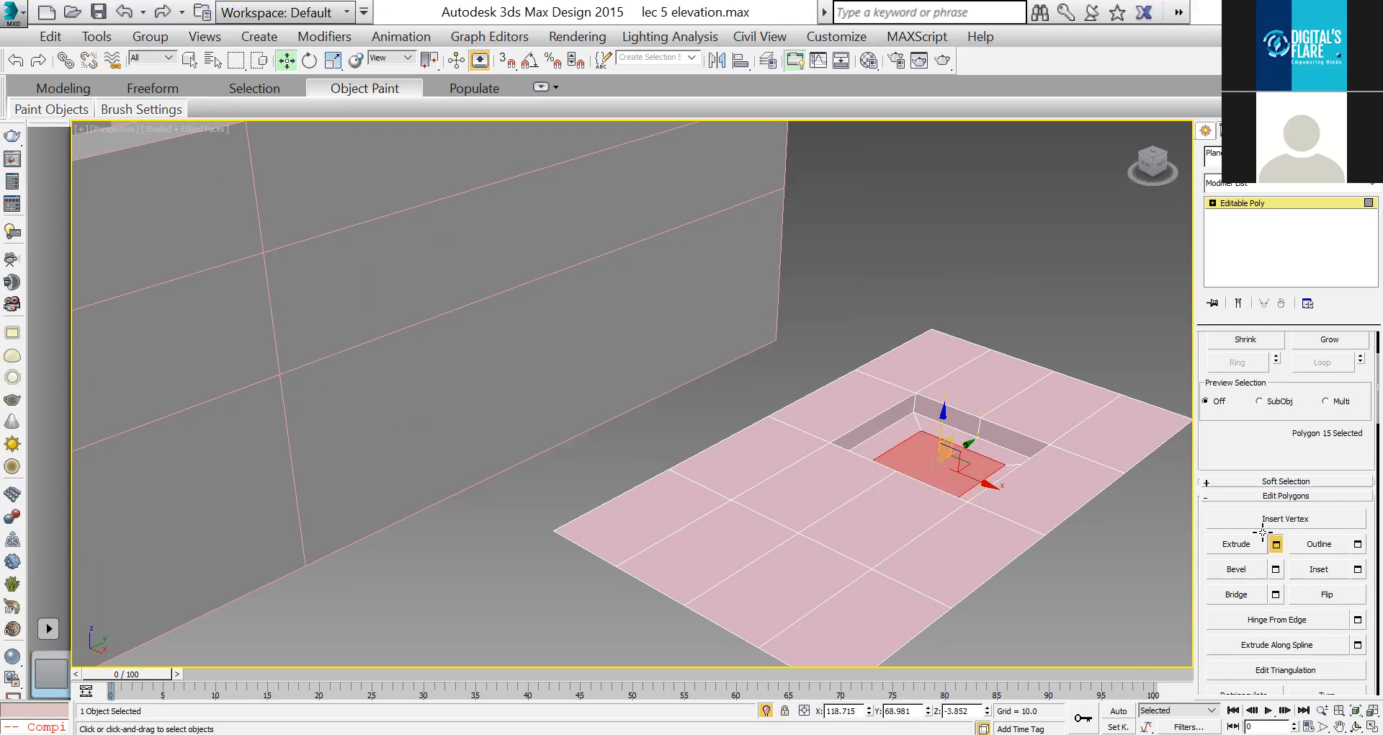
# Step: Extrude the inset polygon upward into a tall block whose top sits at about Z 16.5
pyautogui.click(1275, 544)
pyautogui.moveTo(643, 424); pyautogui.dragTo(678, 261)
pyautogui.click(639, 443)
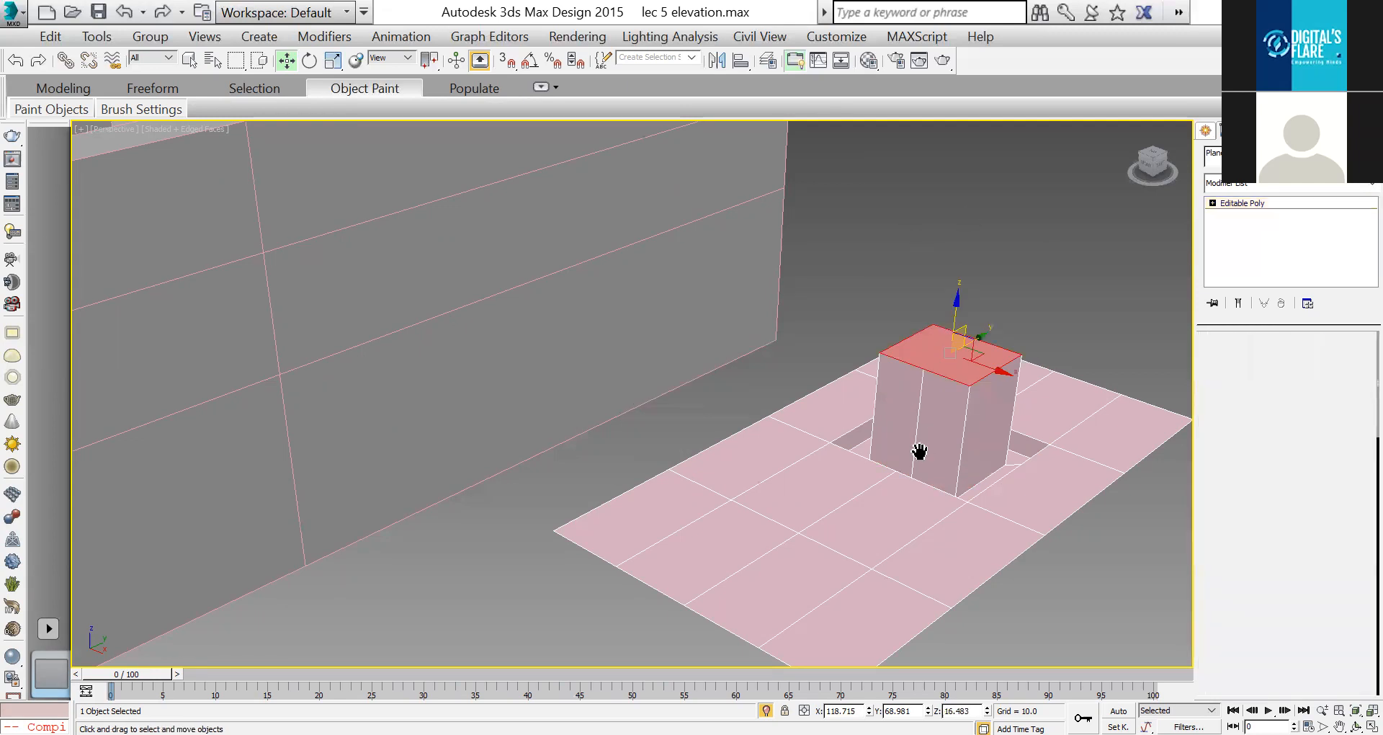
# Step: Leave polygon editing, clone the whole plane once along the X axis and place the clone at about X 194
pyautogui.moveTo(920, 452); pyautogui.dragTo(775, 469, button='middle')
pyautogui.click(882, 517)
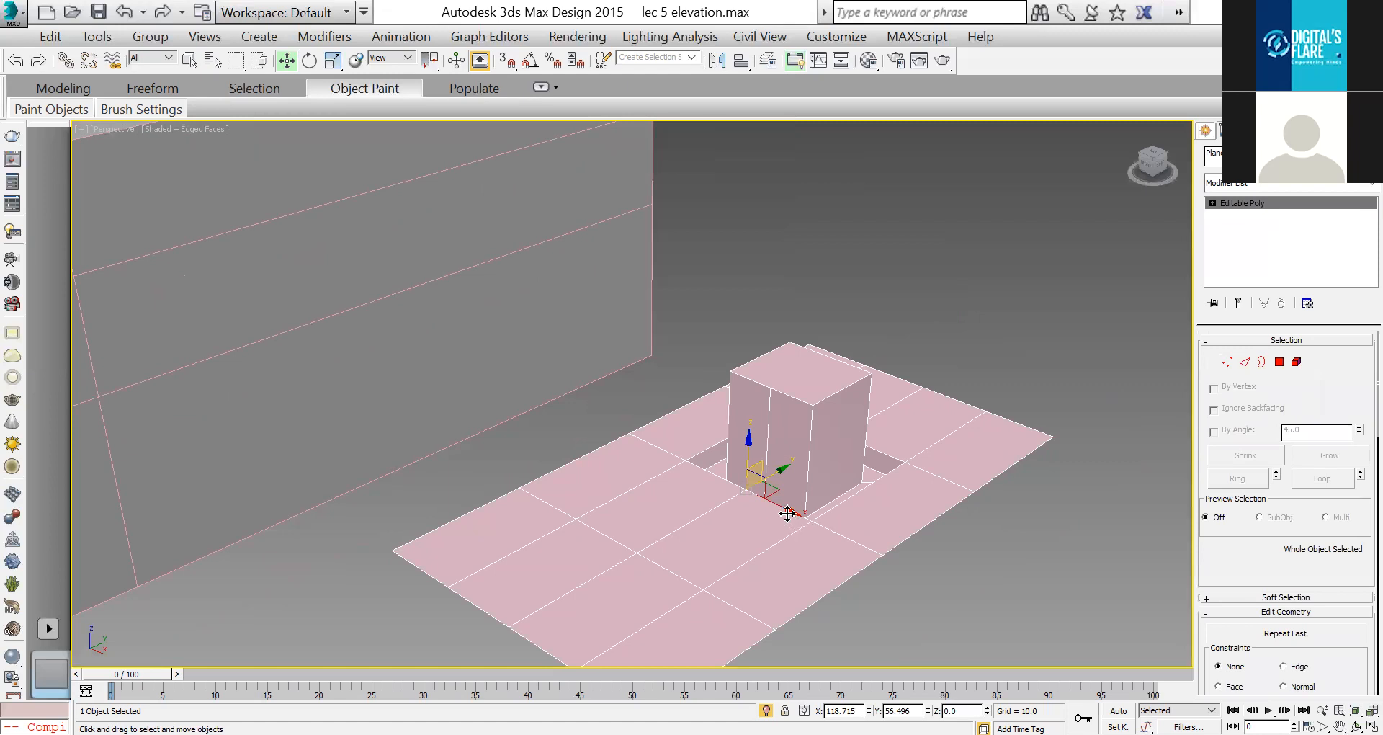
pyautogui.moveTo(787, 509)
pyautogui.keyDown('shift'); pyautogui.mouseDown()
pyautogui.moveTo(1009, 667)
pyautogui.moveTo(1088, 660)
pyautogui.moveTo(1135, 679)
pyautogui.moveTo(633, 423)
pyautogui.mouseUp(); pyautogui.keyUp('shift')
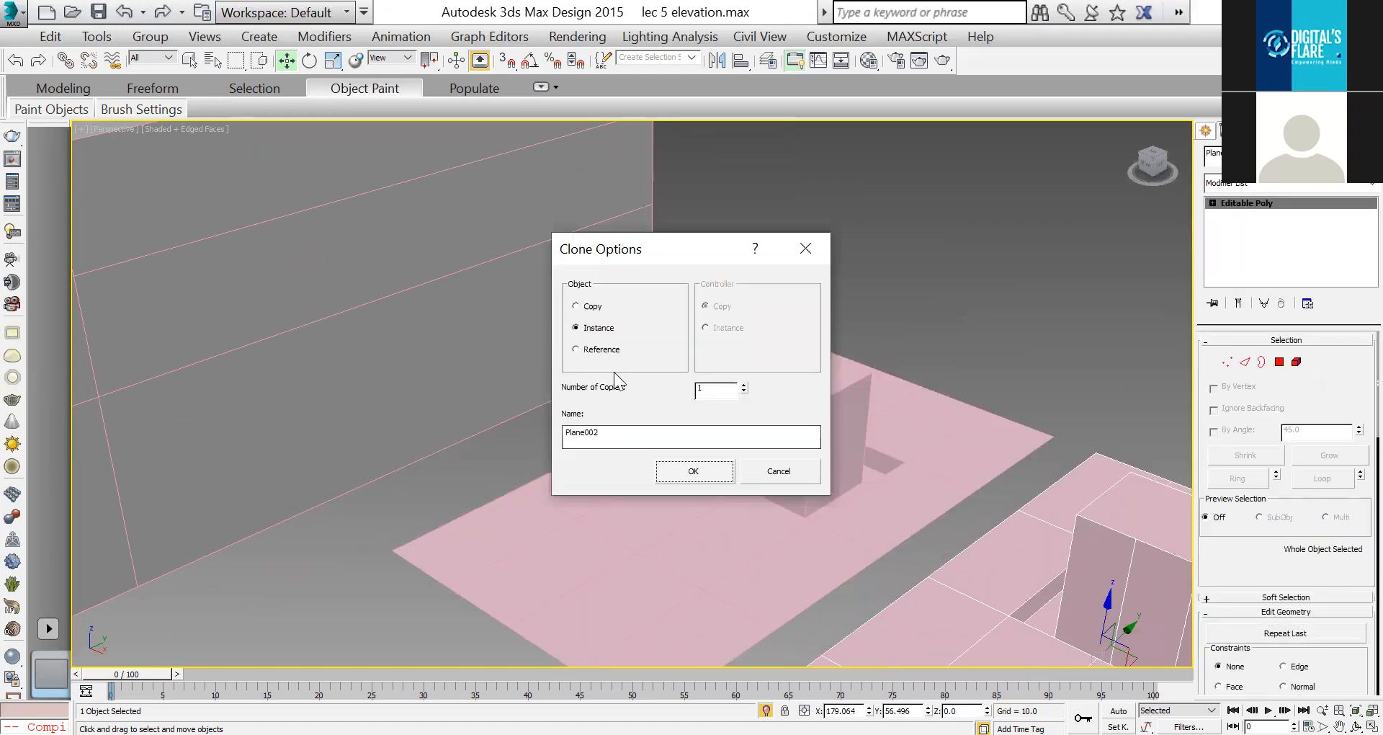
pyautogui.click(673, 468)
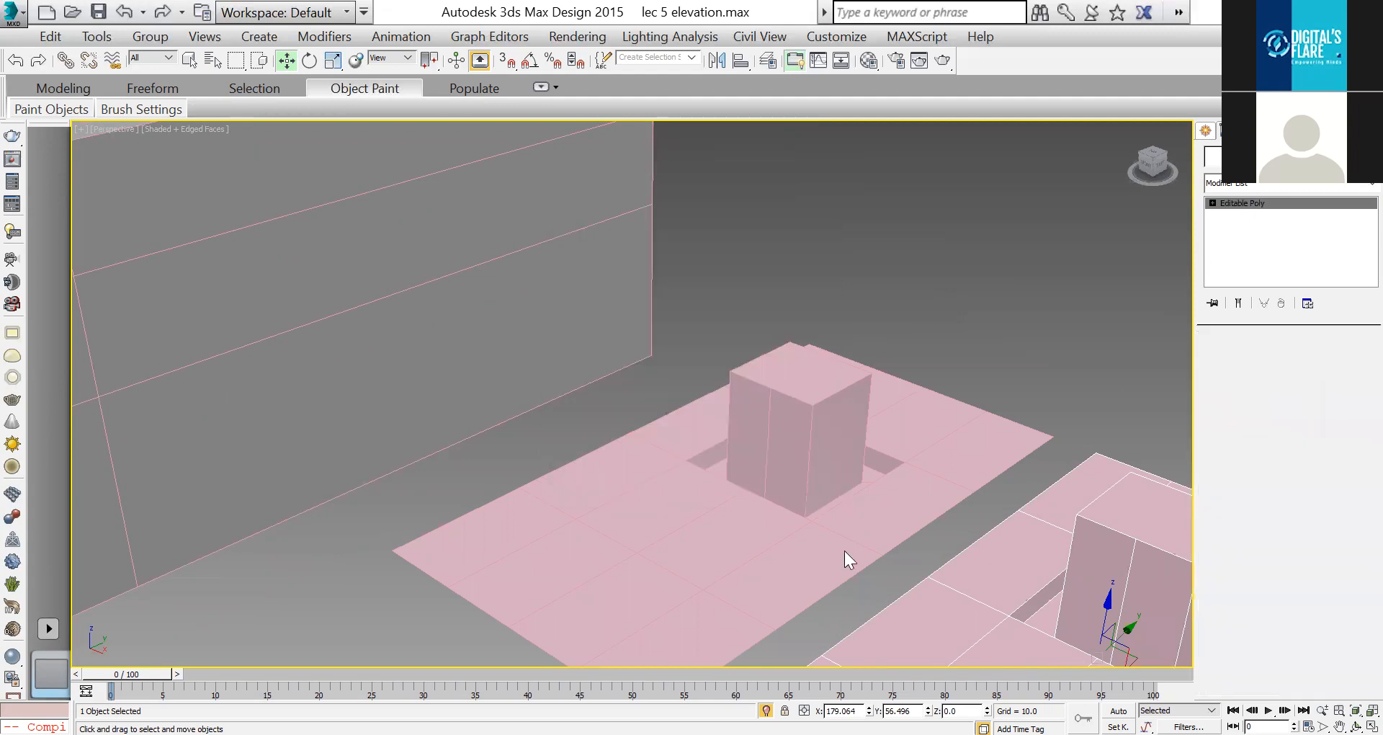
pyautogui.scroll(-5, 779, 519)
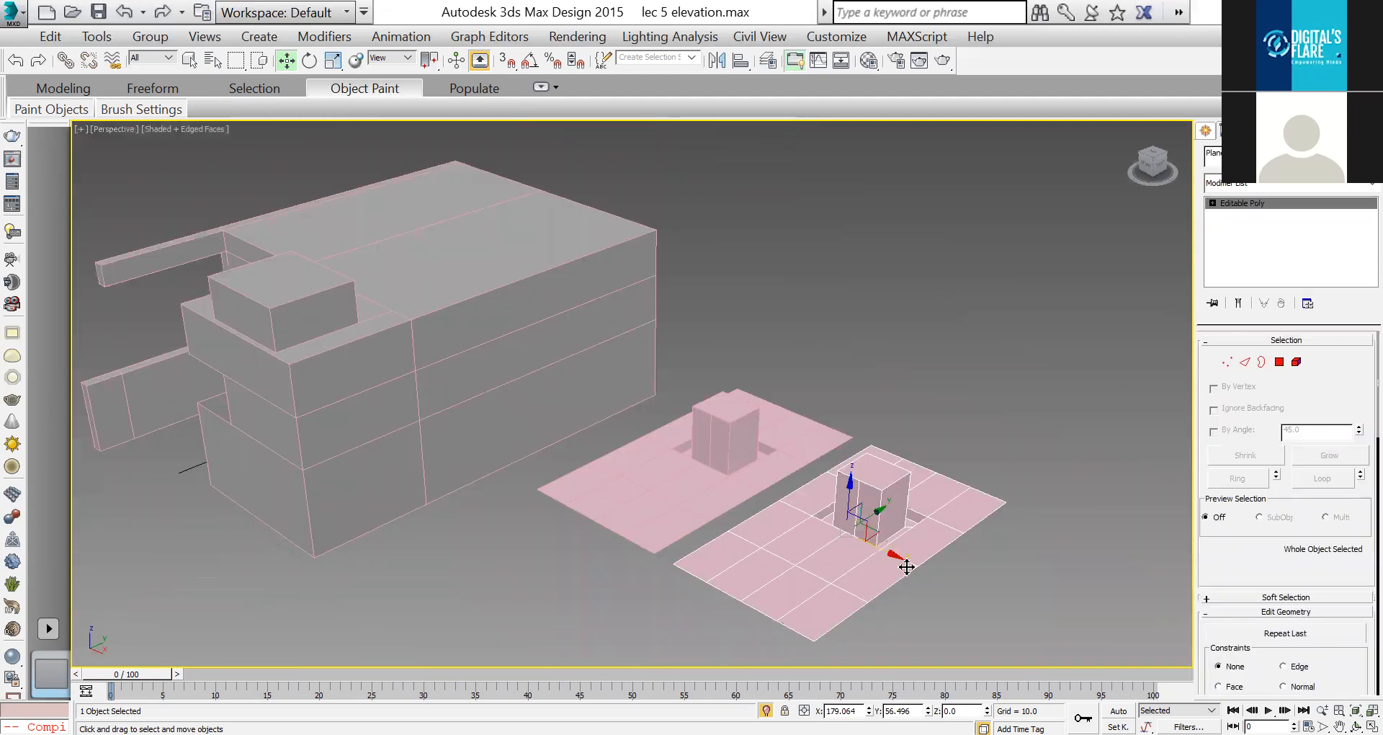
pyautogui.moveTo(928, 573); pyautogui.dragTo(969, 590)
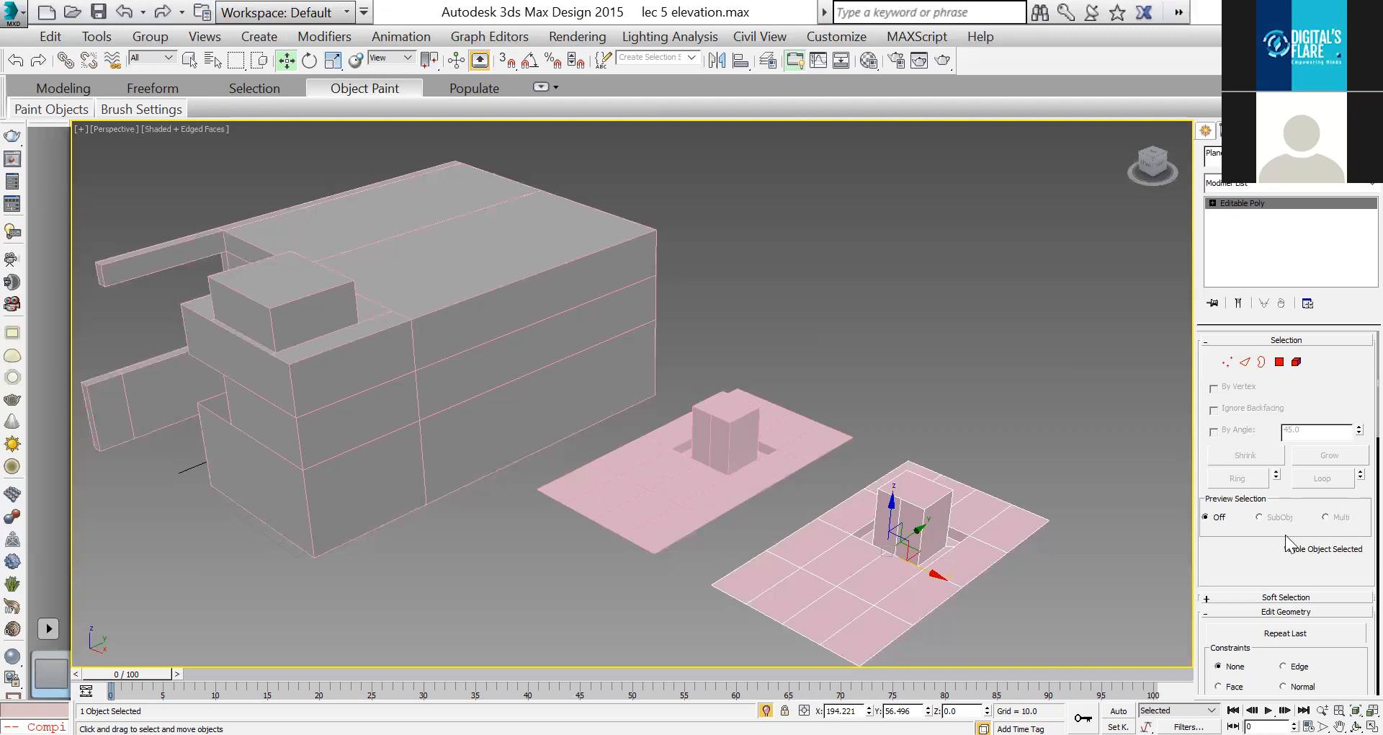
# Step: Attach the original plane to the cloned plane so that both form one Editable Poly object
pyautogui.scroll(-5, 1270, 350)
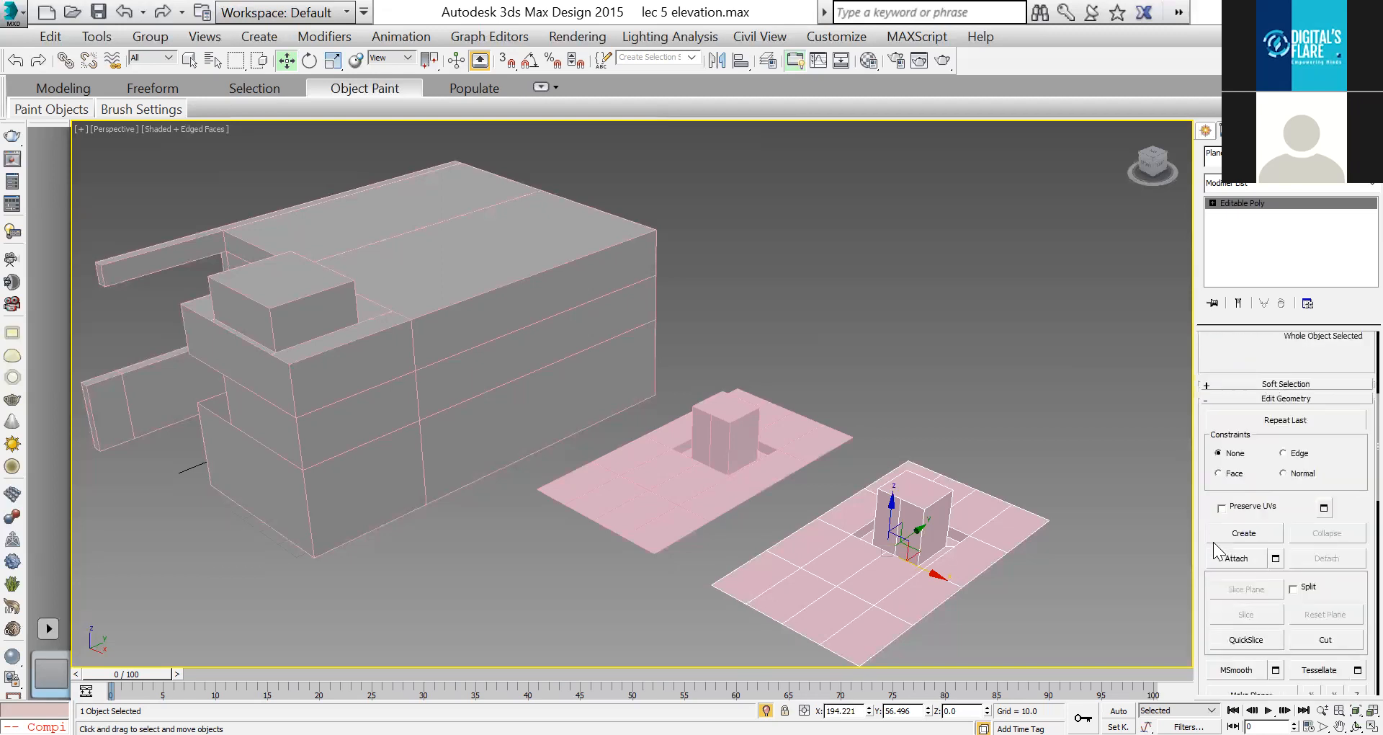
pyautogui.click(1238, 560)
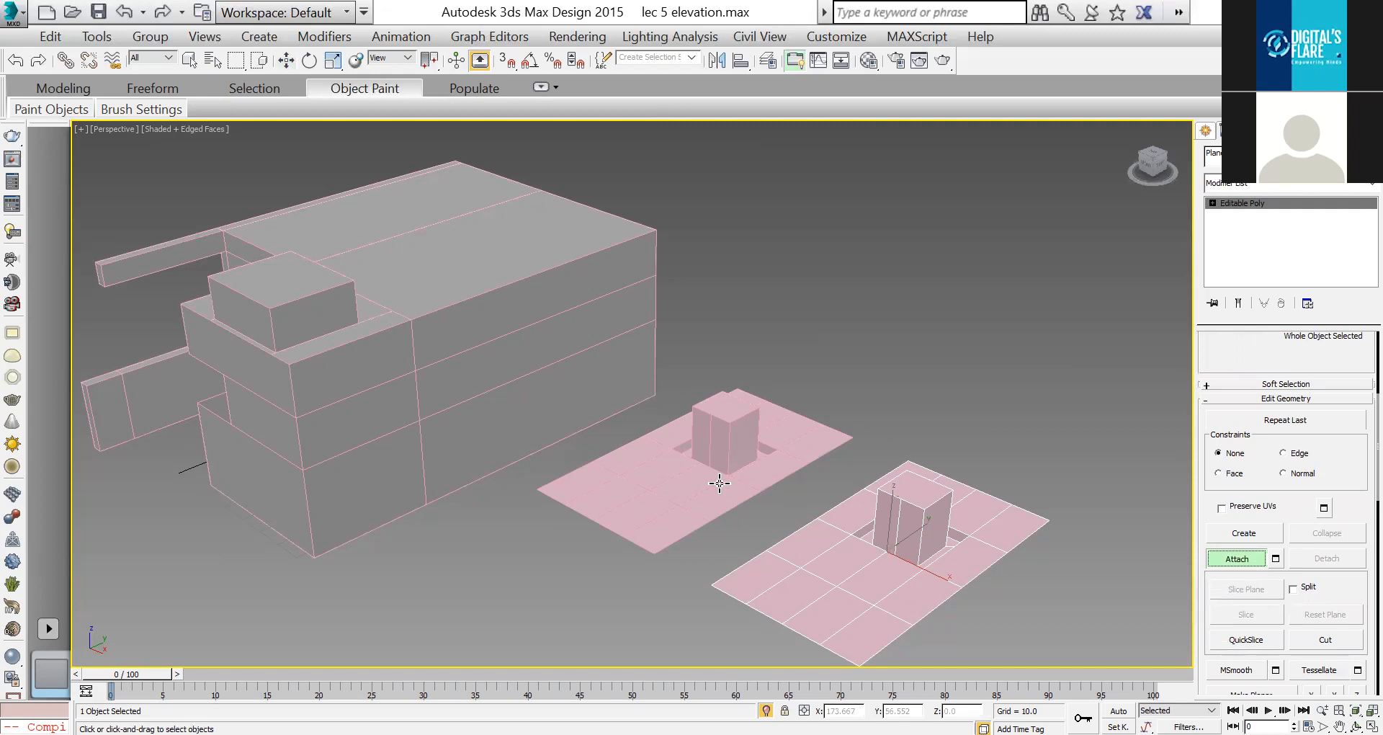
pyautogui.click(821, 455)
# Step: At edge level, select the four facing outer edges of each plane and join the two sides with Bridge
pyautogui.click(1212, 203)
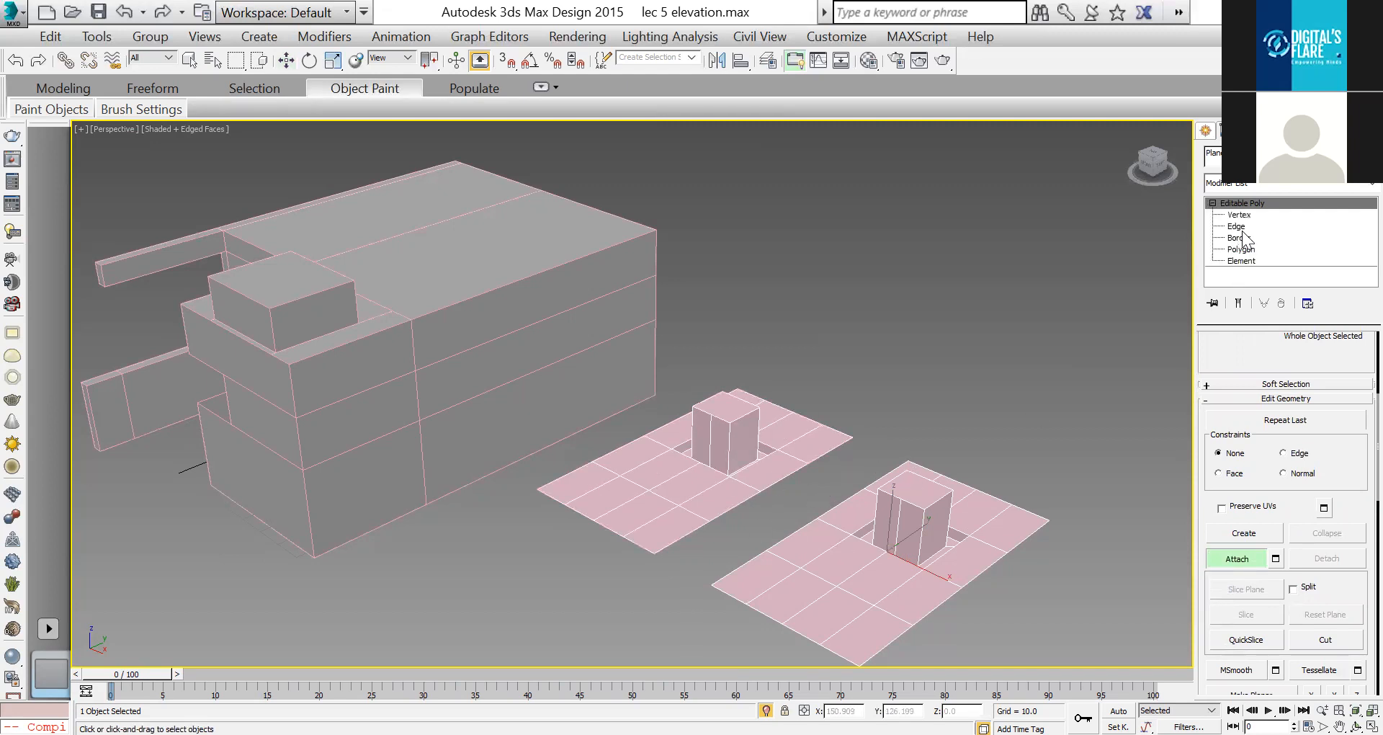
pyautogui.press('2')
pyautogui.press('w')
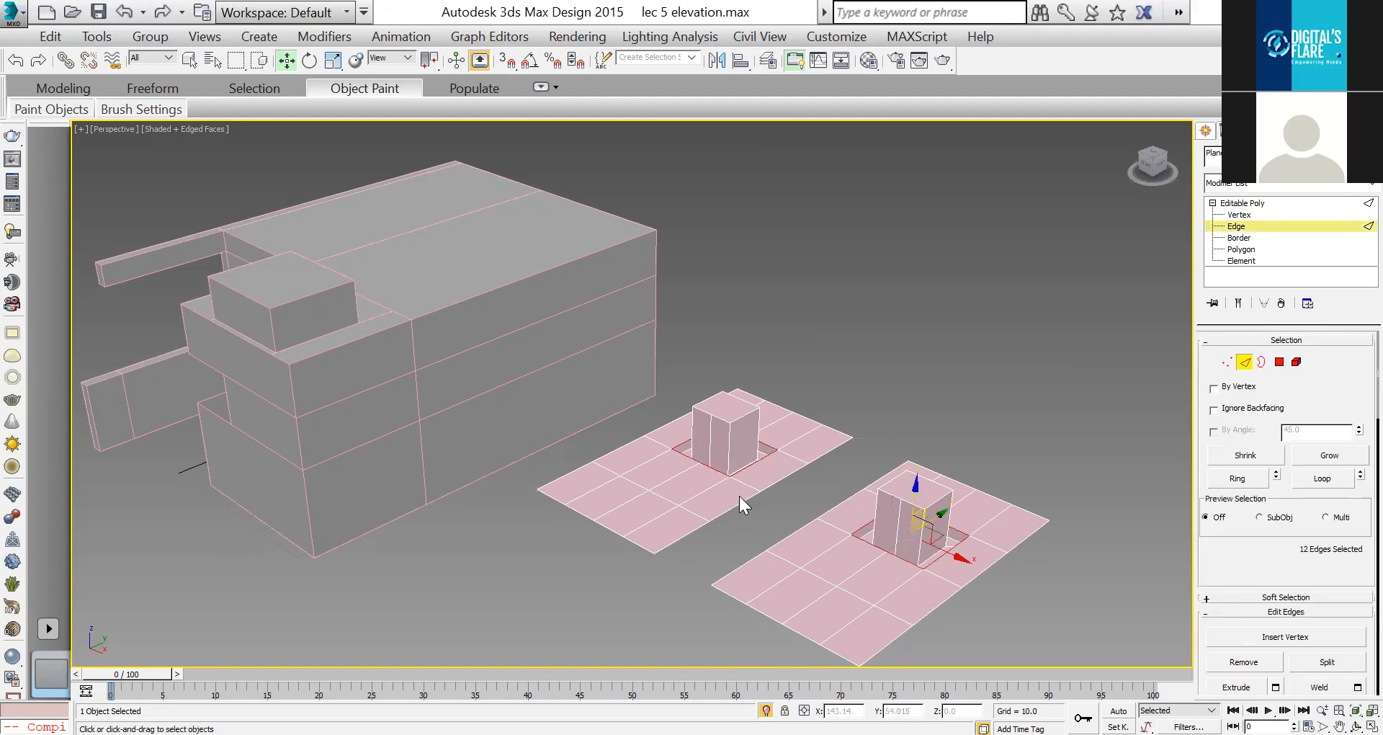
pyautogui.click(784, 478)
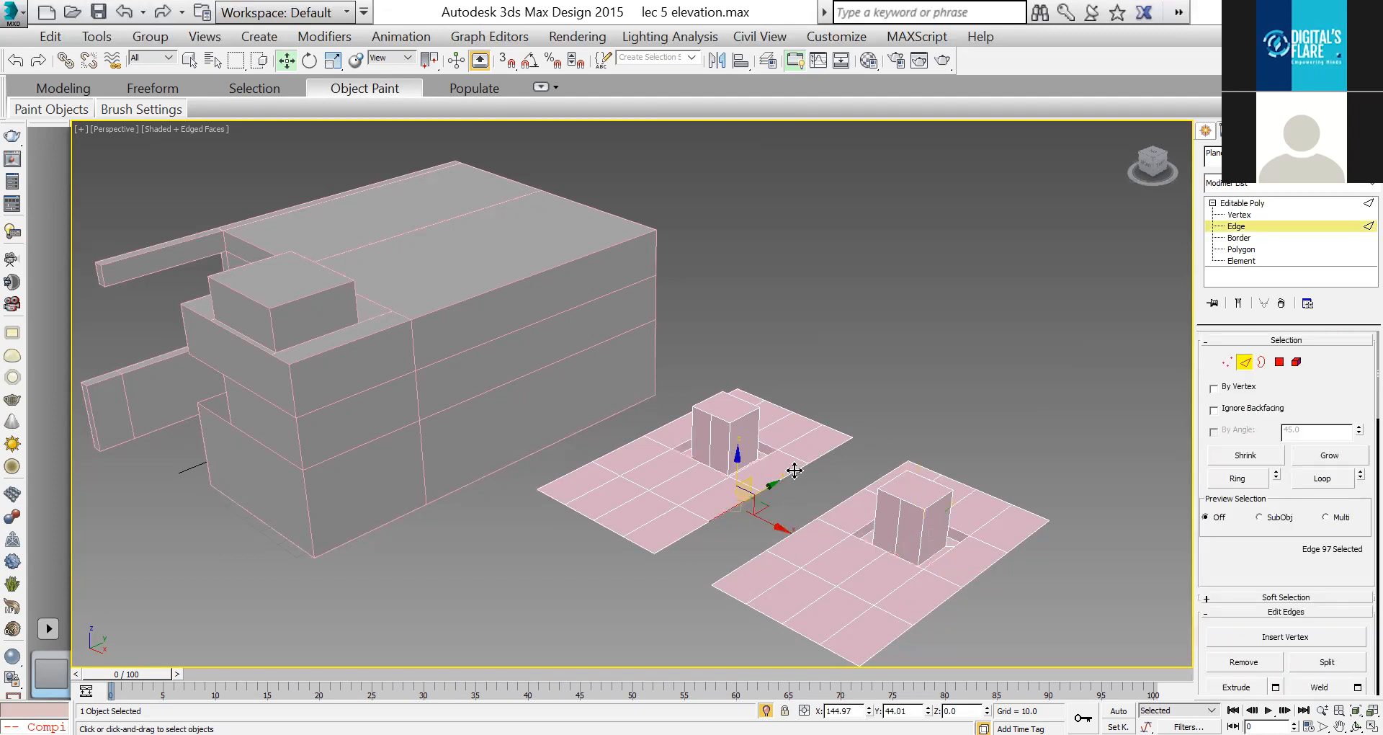
pyautogui.doubleClick(834, 442)
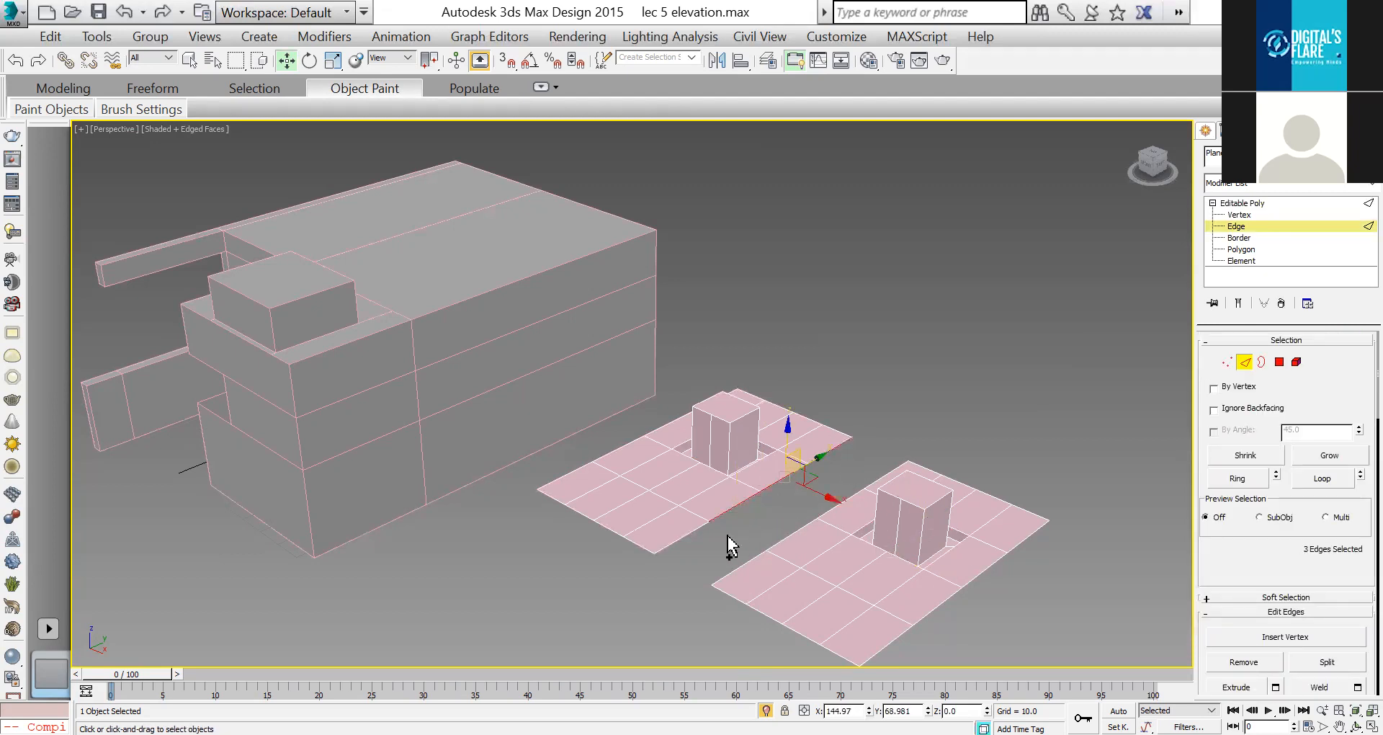
pyautogui.keyDown('ctrl'); pyautogui.click(693, 535); pyautogui.keyUp('ctrl')
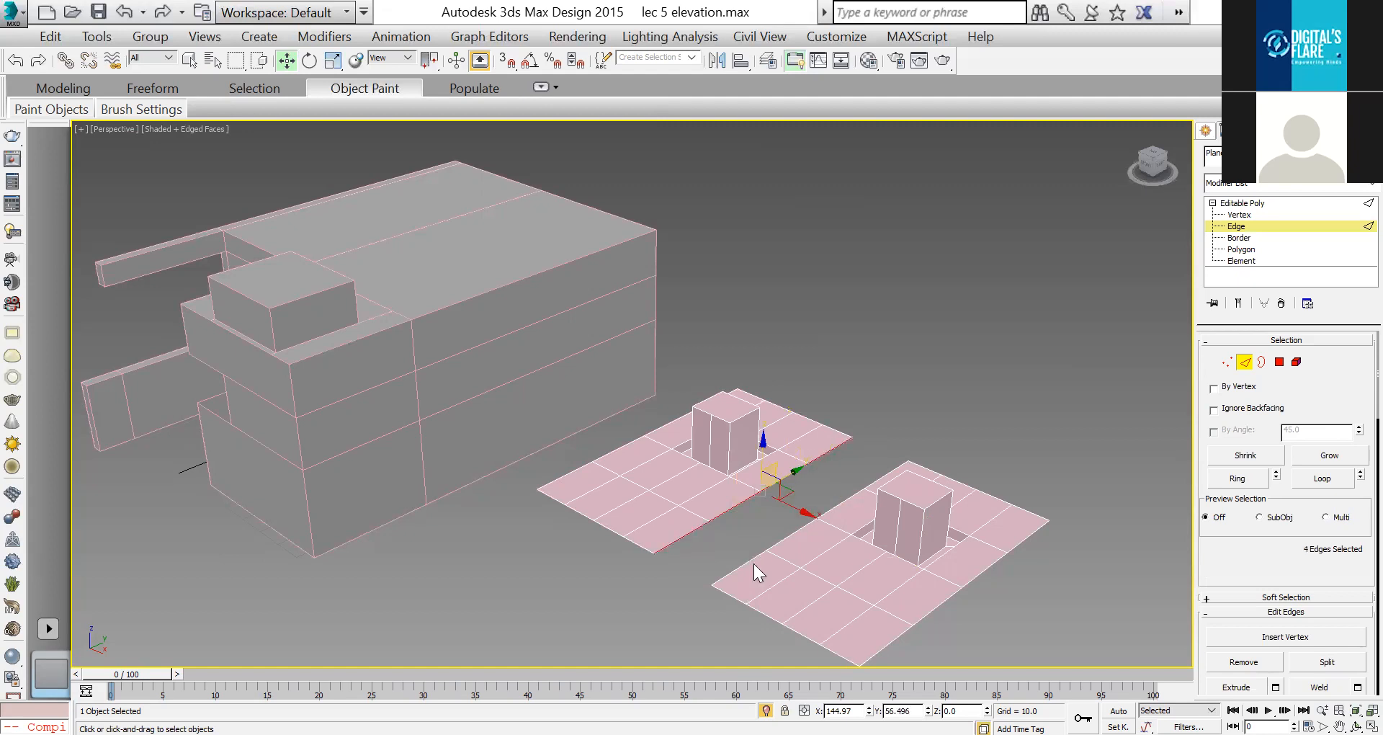
pyautogui.keyDown('ctrl'); pyautogui.doubleClick(772, 545); pyautogui.keyUp('ctrl')
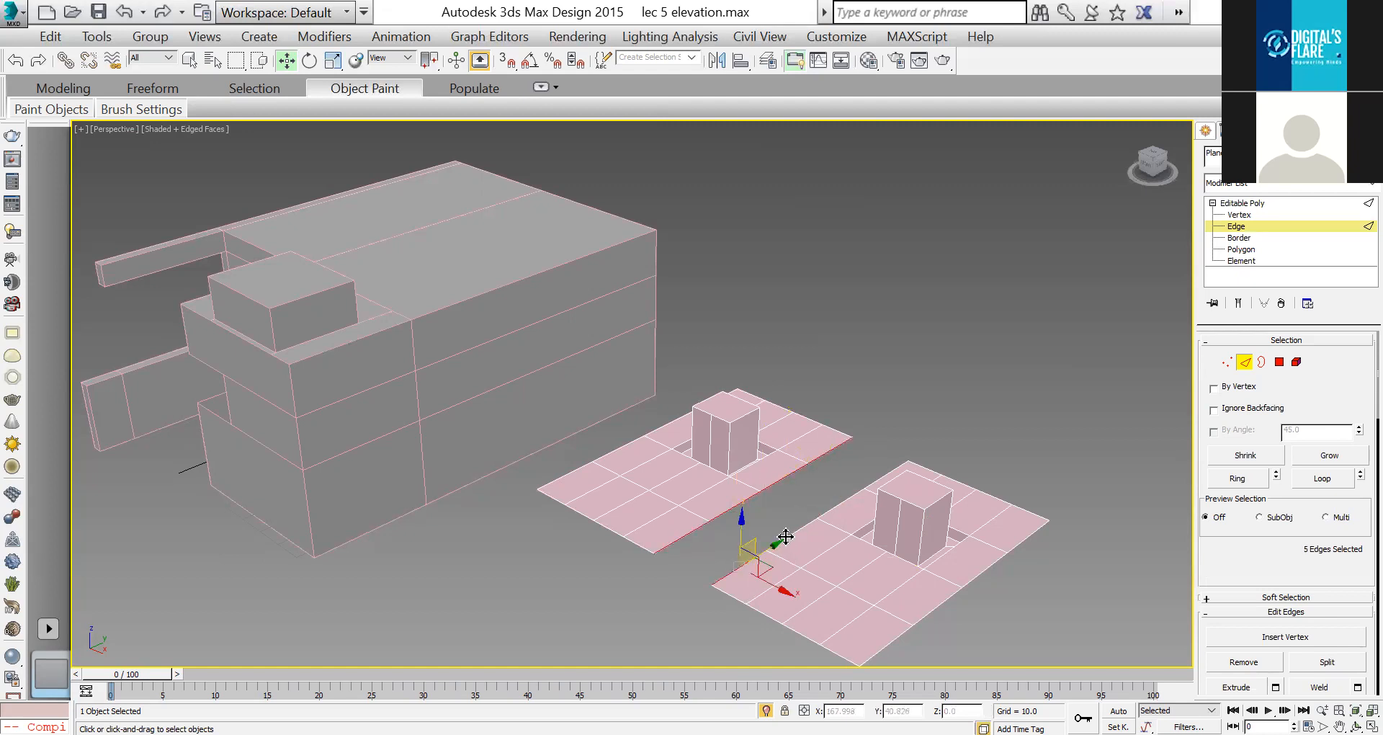
pyautogui.keyDown('ctrl'); pyautogui.click(861, 490); pyautogui.keyUp('ctrl')
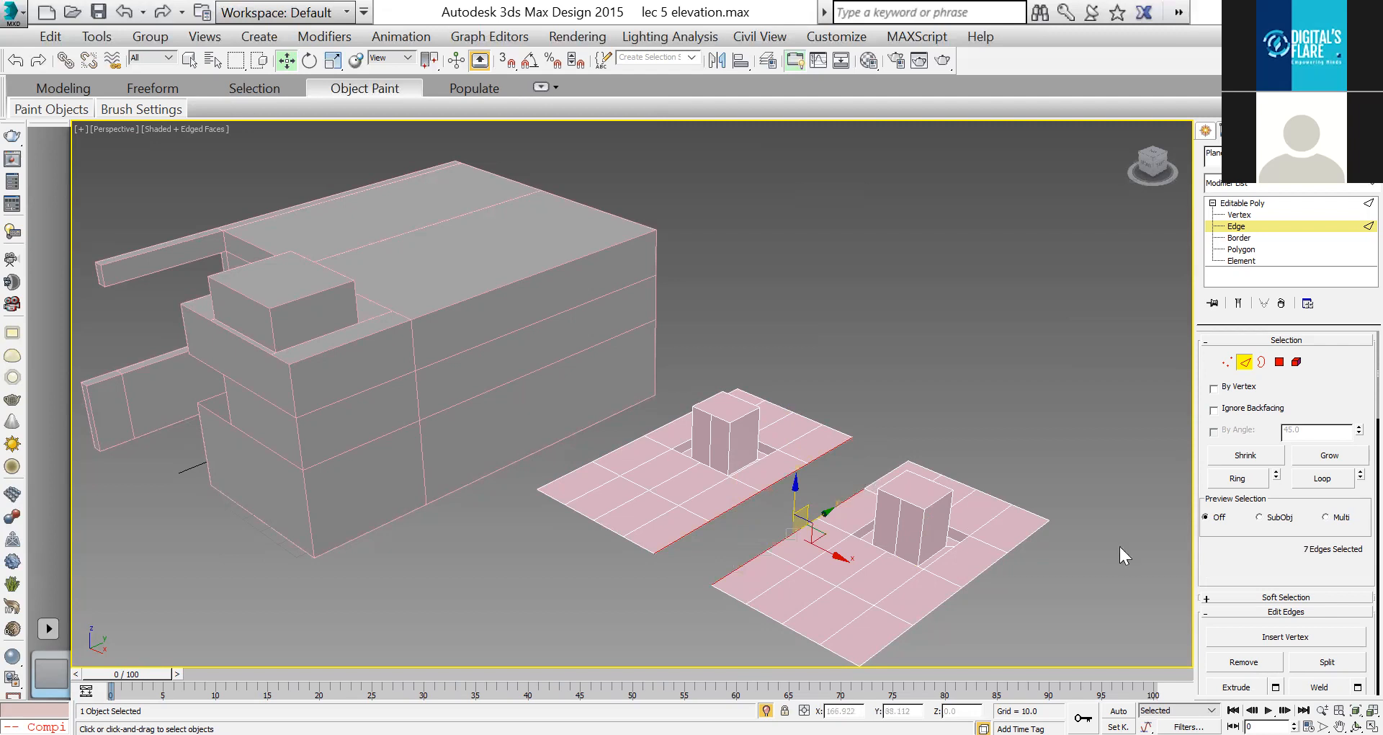
pyautogui.scroll(-3, 1257, 545)
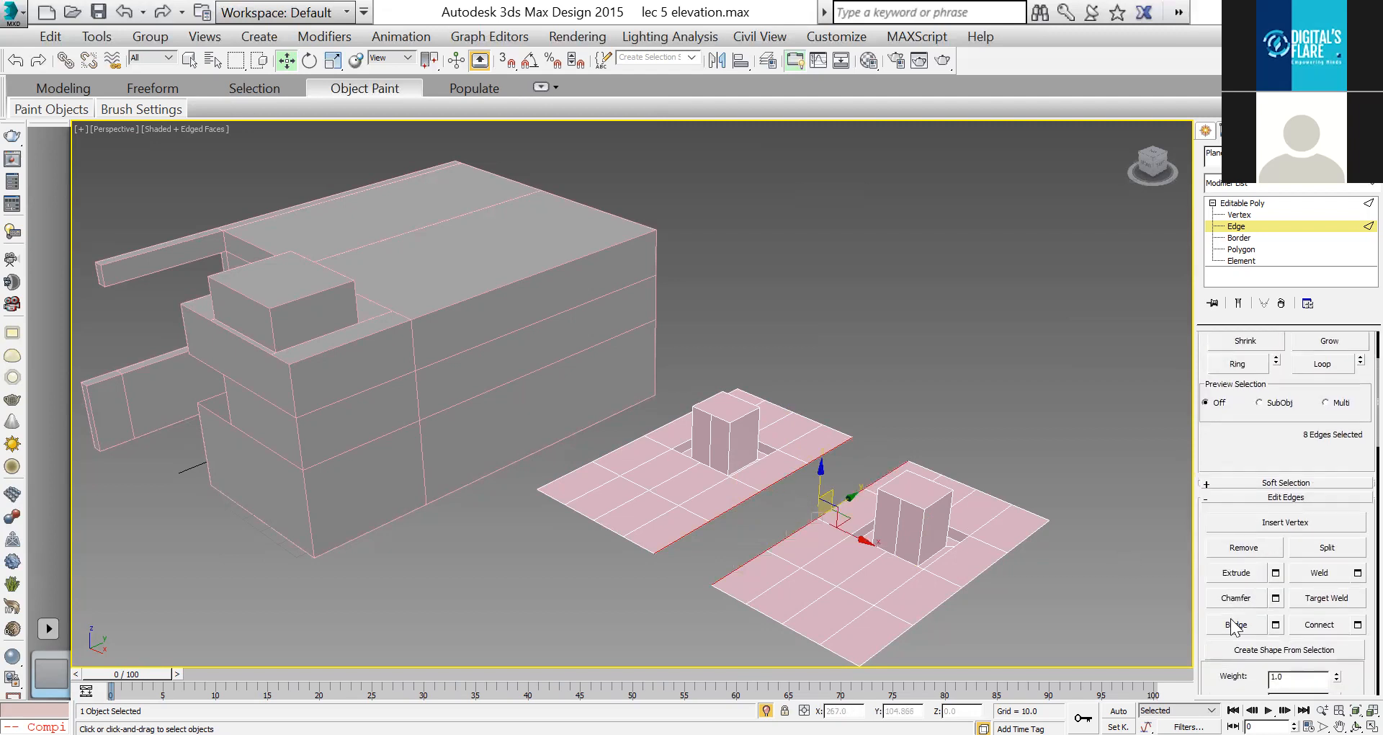
pyautogui.click(1234, 625)
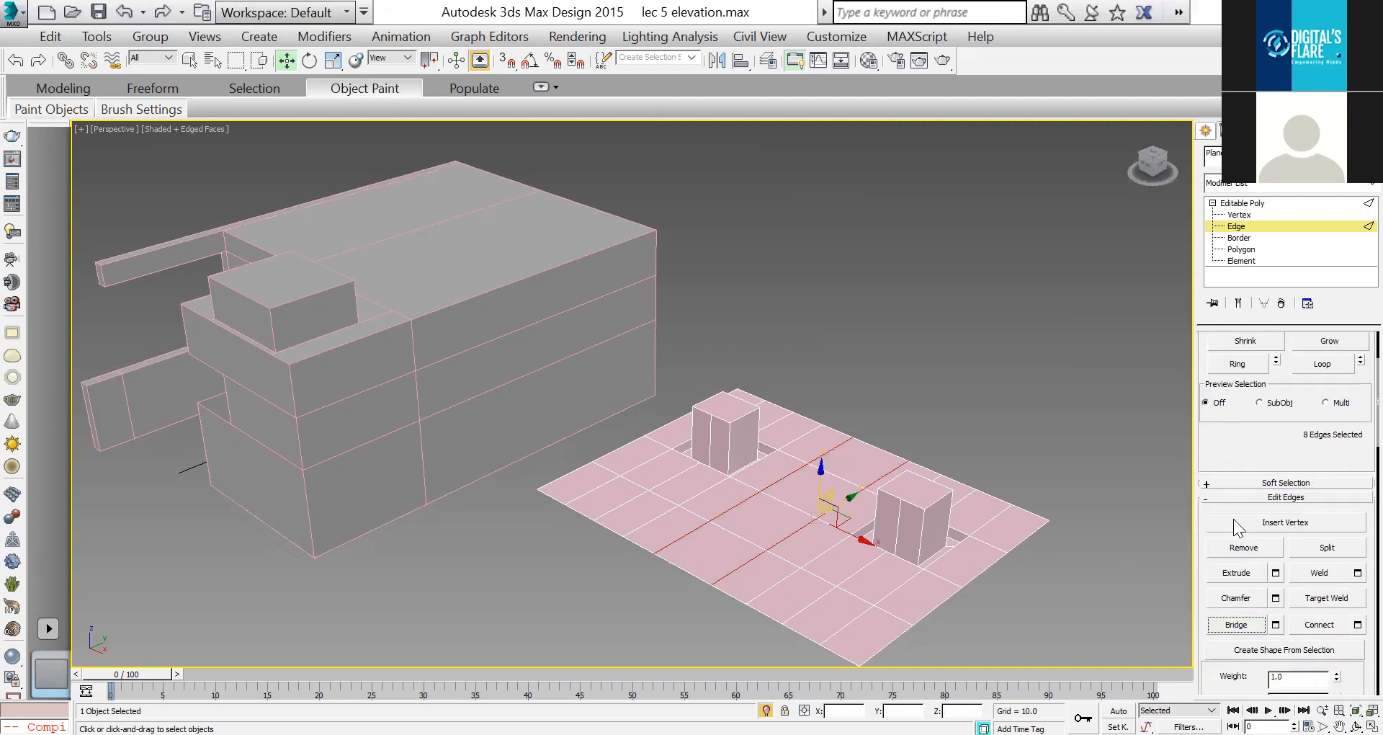
# Step: Check the bridged strip between the two plane halves by selecting its faces at element and polygon level
pyautogui.click(1237, 204)
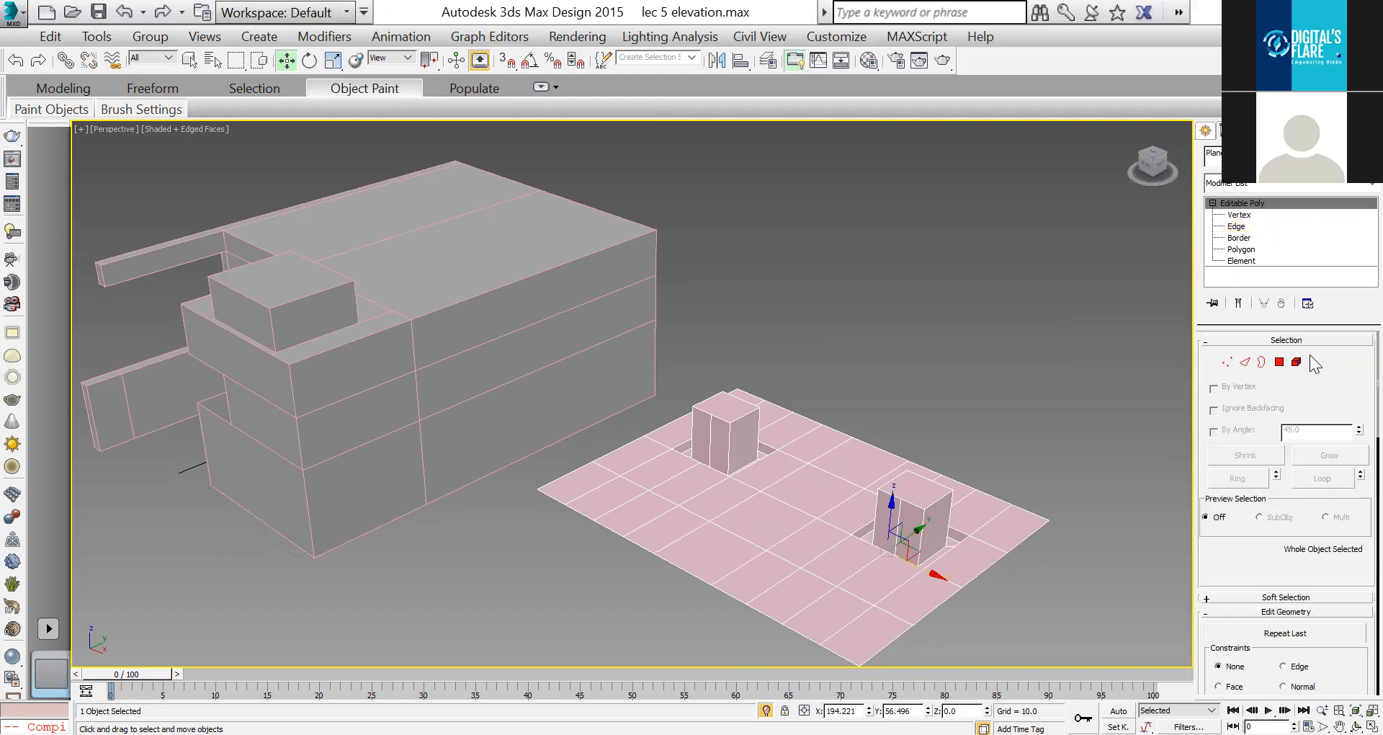
pyautogui.click(1295, 363)
pyautogui.click(832, 504)
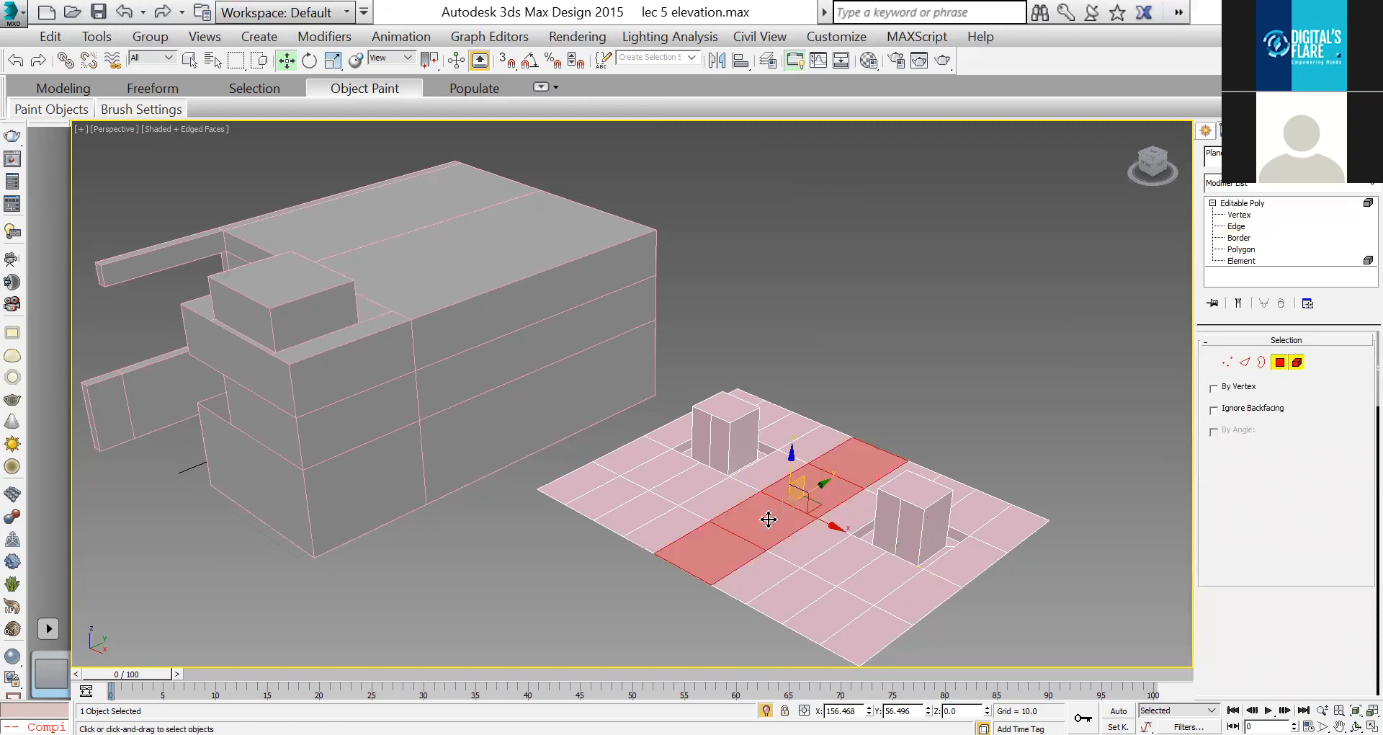
pyautogui.press('4')
pyautogui.click(791, 531)
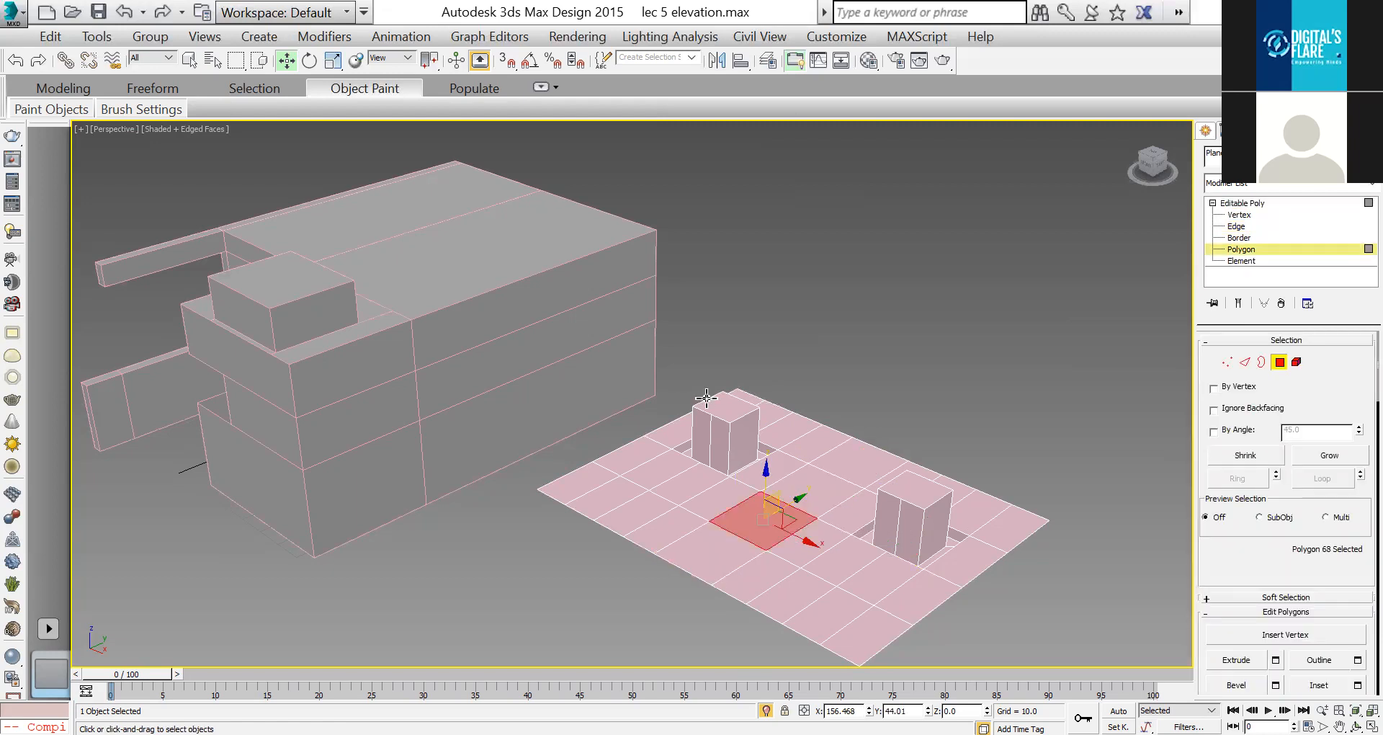
# Step: At border level, select the plane's outer border and create a linear shape from that selection
pyautogui.click(1246, 364)
pyautogui.press('3')
pyautogui.click(1012, 450)
pyautogui.moveTo(1269, 549); pyautogui.dragTo(1271, 451)
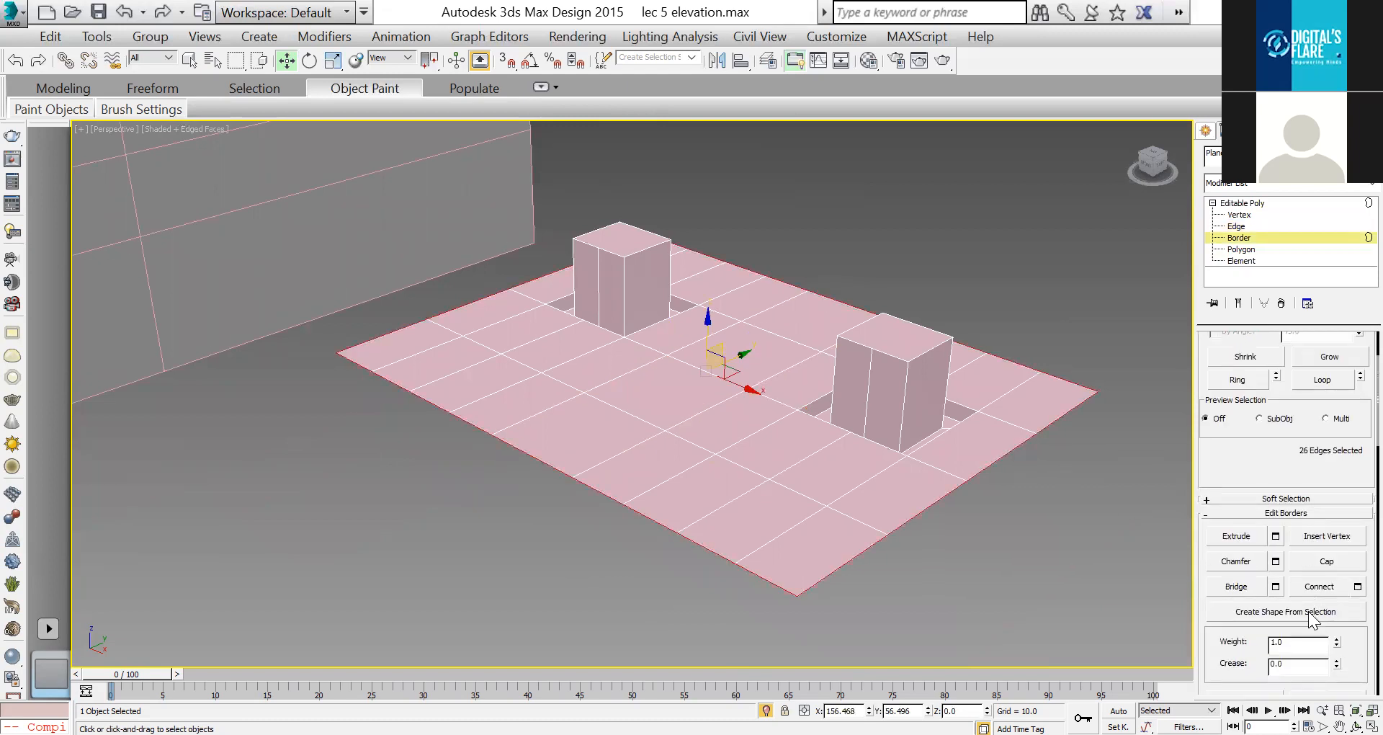
pyautogui.click(725, 375)
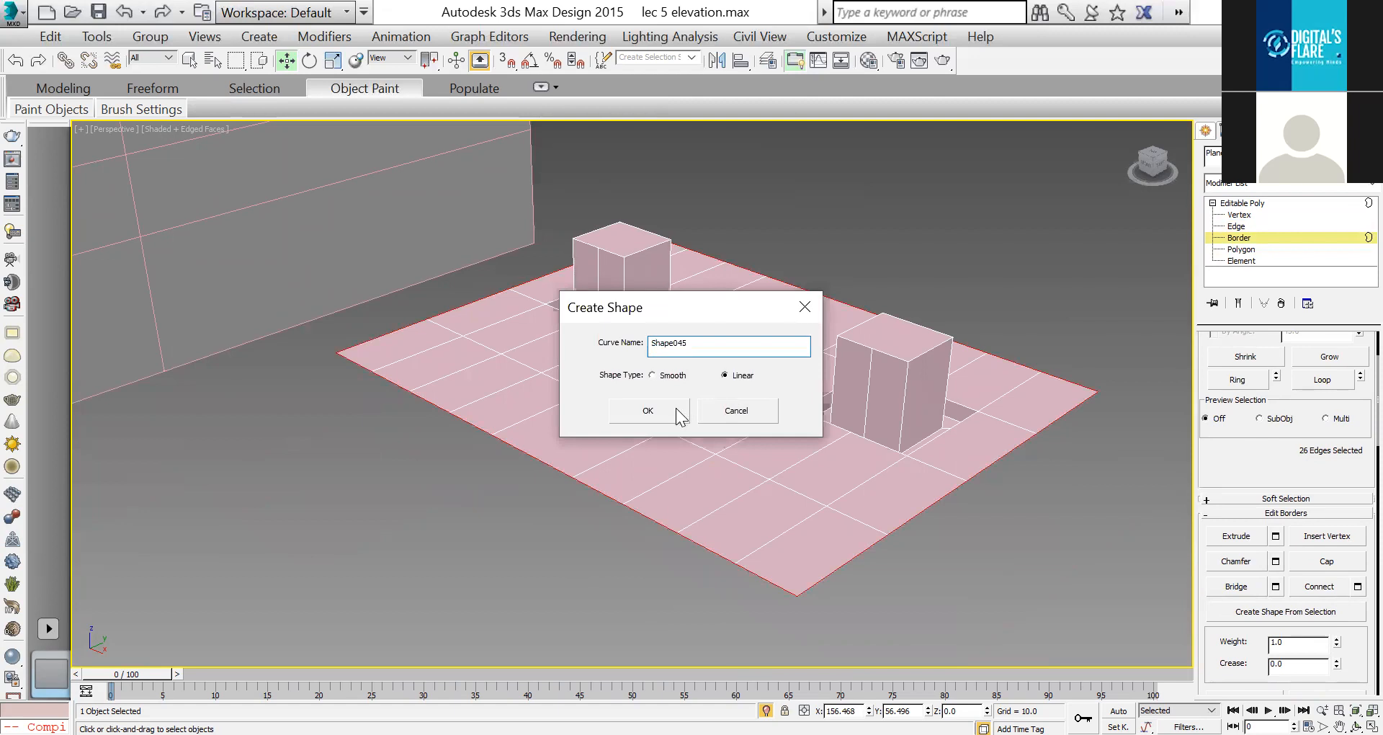
pyautogui.click(1239, 203)
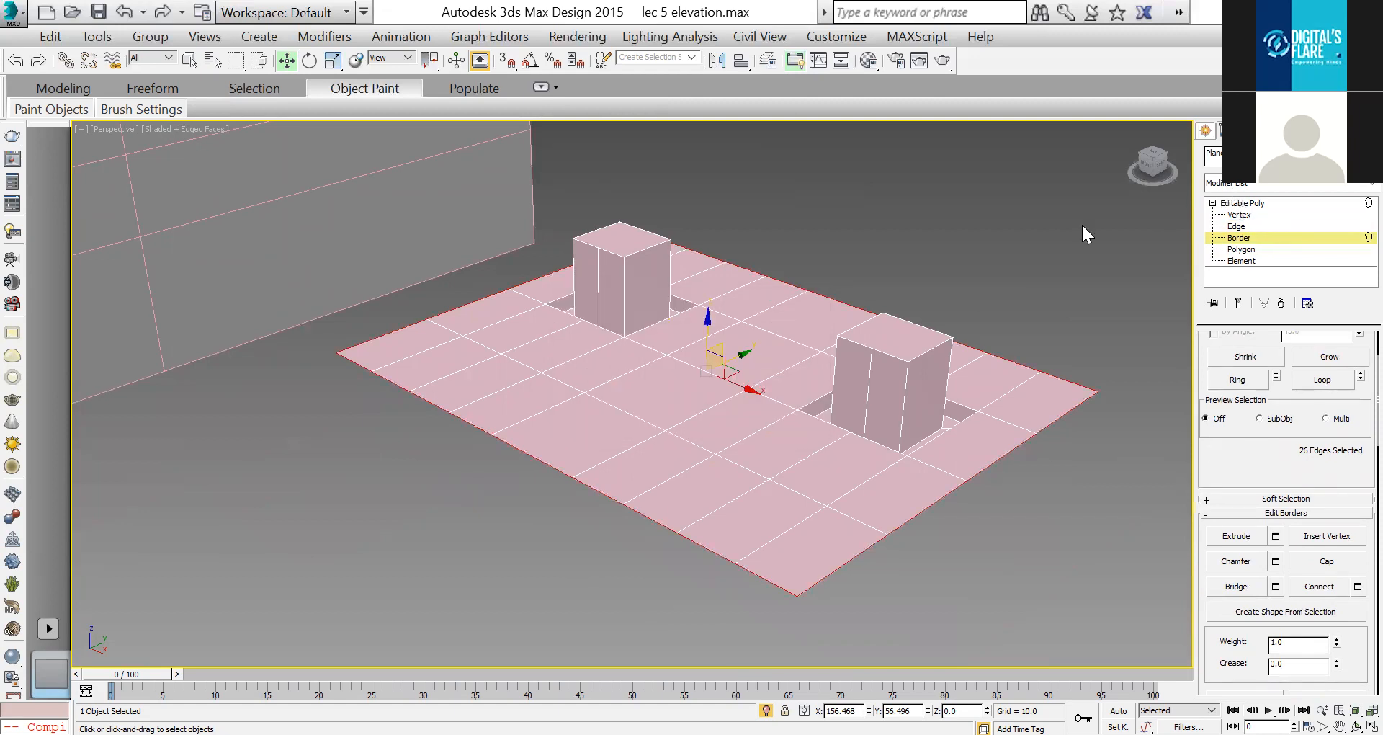
# Step: Return to object level, hide the plane and select the border spline that remains
pyautogui.click(1032, 261)
pyautogui.click(1013, 392)
pyautogui.rightClick(1021, 379)
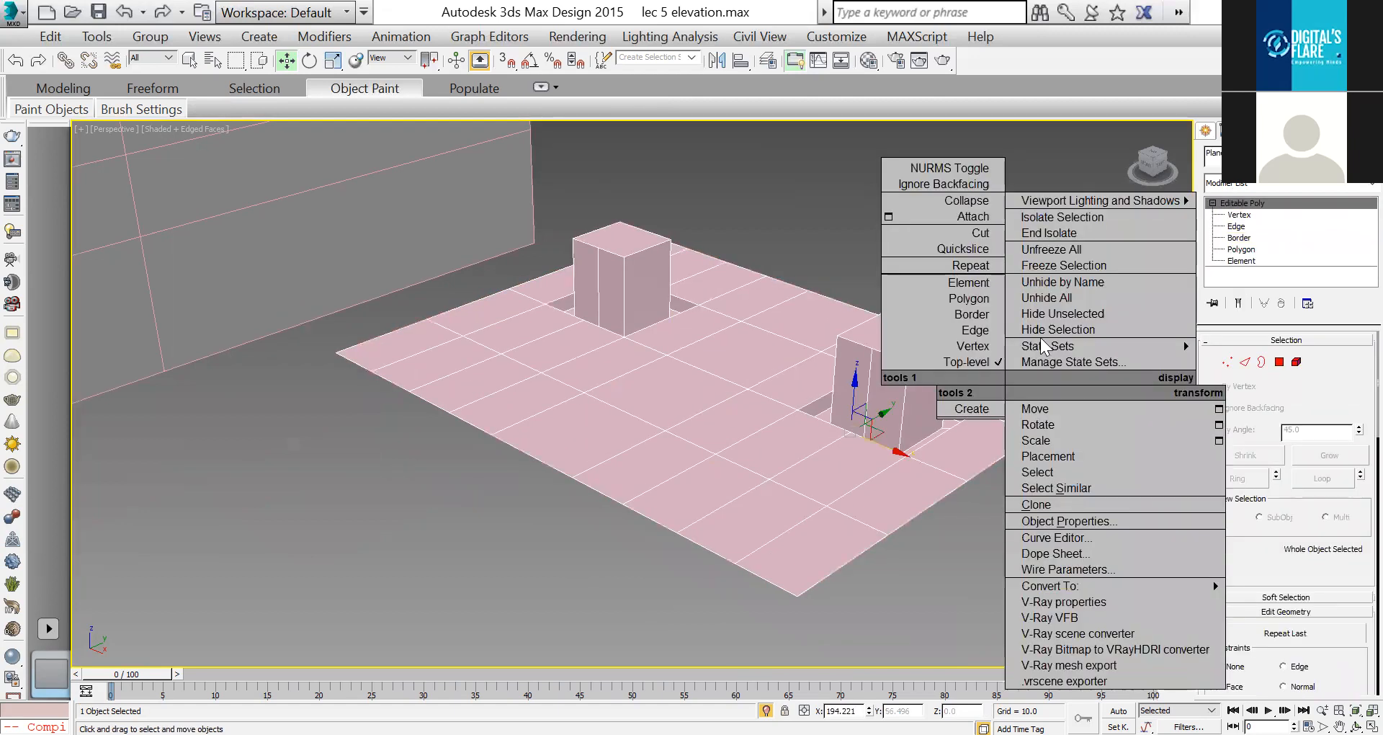
pyautogui.click(1043, 327)
pyautogui.moveTo(1050, 363); pyautogui.dragTo(997, 391)
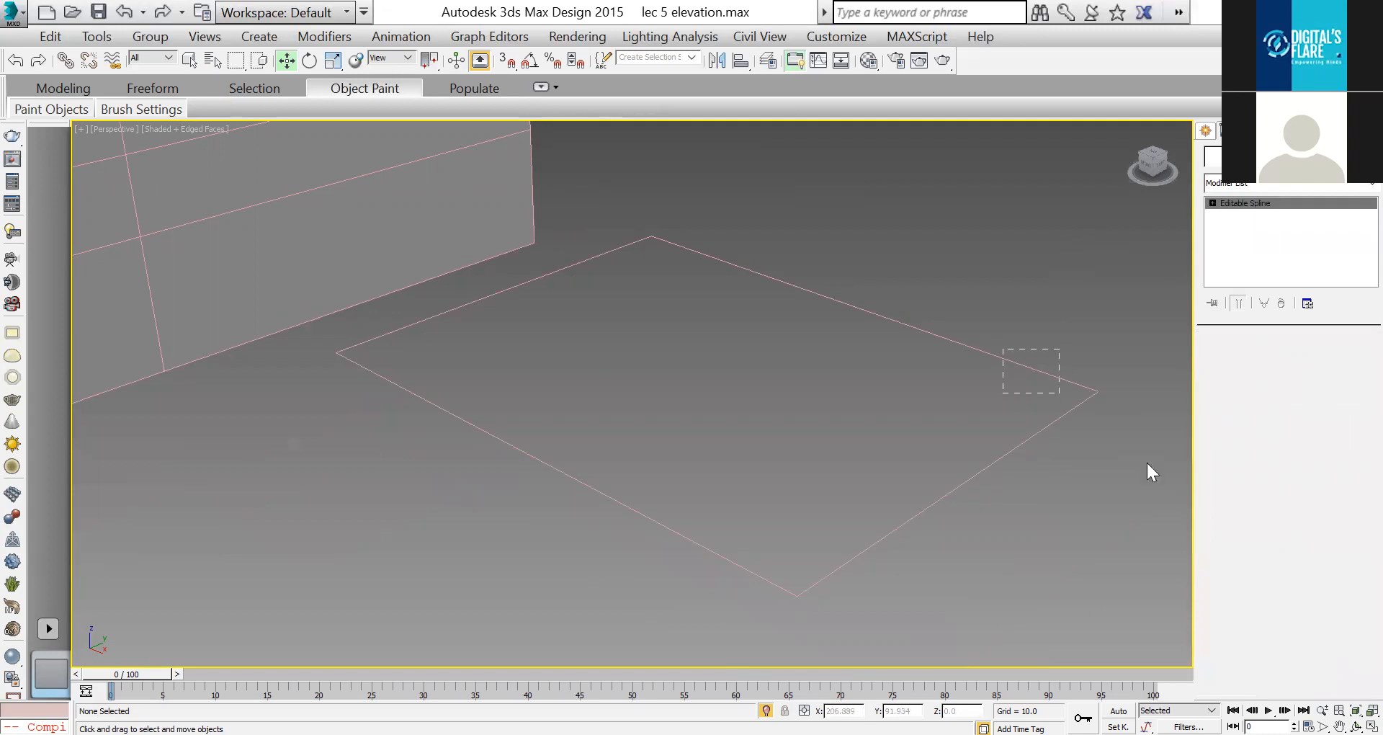
# Step: Make the border spline render and display in the viewport with a rectangular cross-section, and unhide all objects
pyautogui.click(1257, 339)
pyautogui.click(1239, 353)
pyautogui.click(1236, 369)
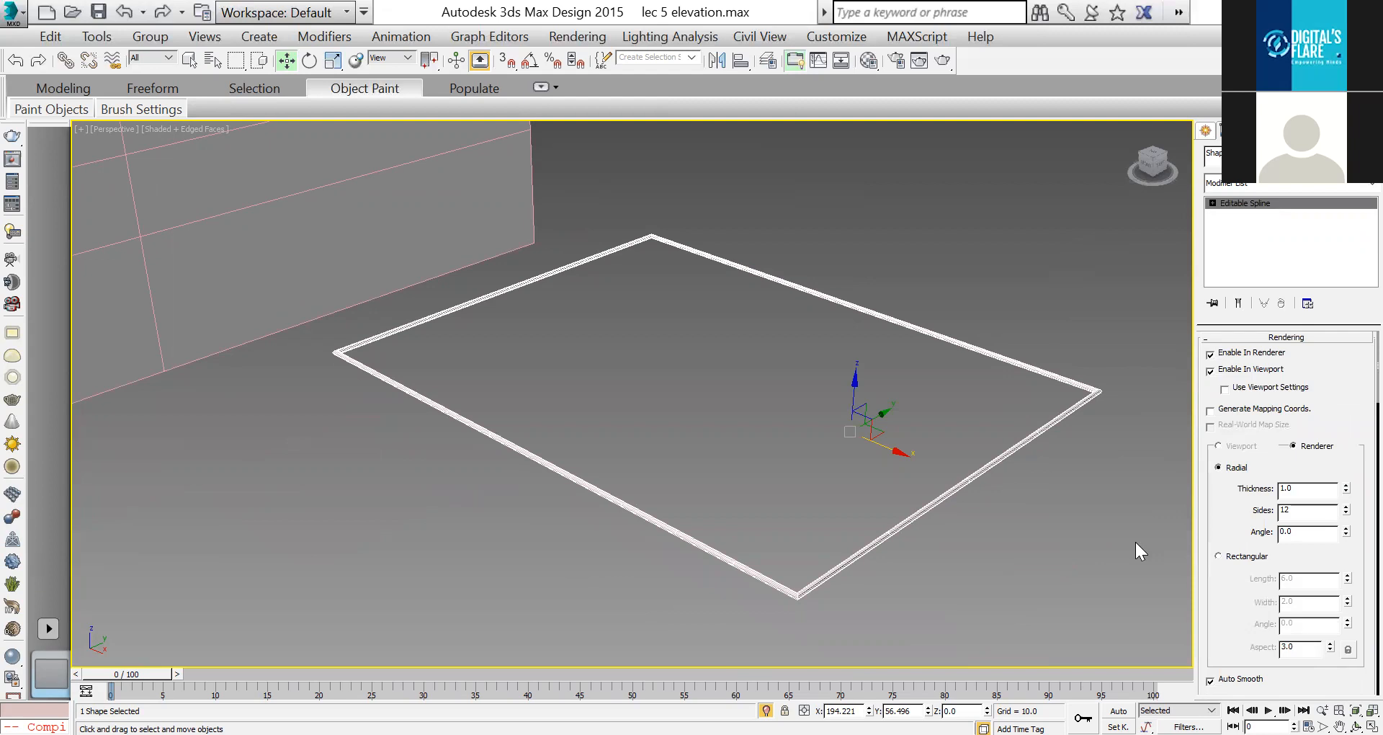
pyautogui.click(1219, 556)
pyautogui.rightClick(1130, 430)
pyautogui.click(1170, 344)
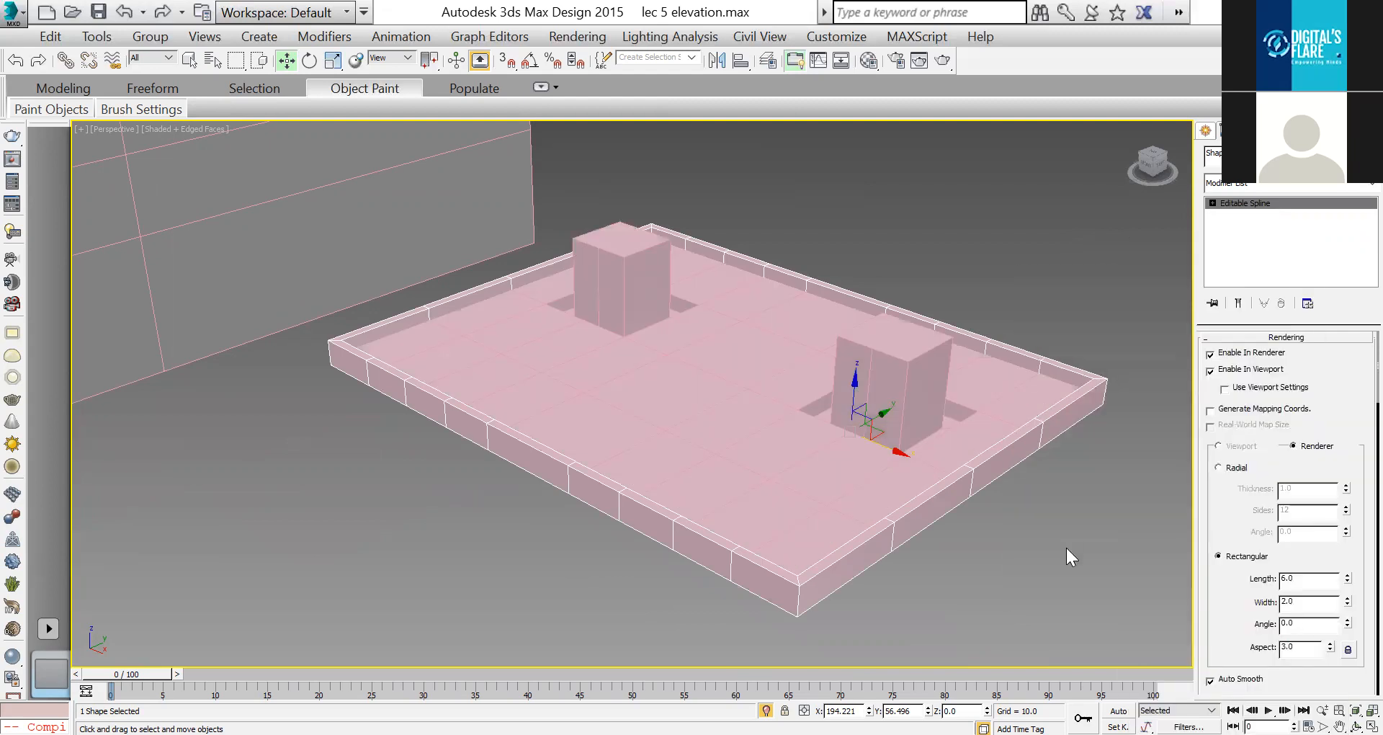
# Step: Examine the framed plane and its two blocks from a lower front angle
pyautogui.click(926, 571)
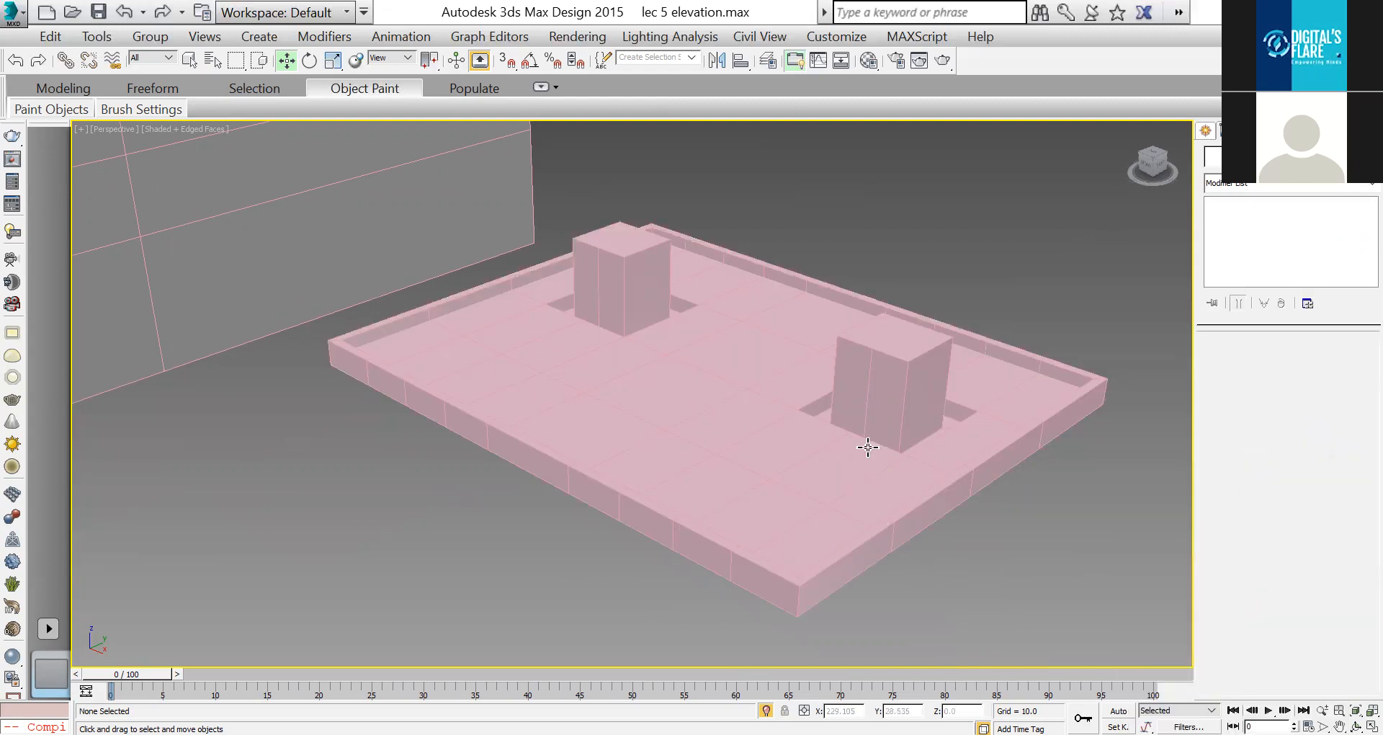
pyautogui.scroll(-3, 868, 443)
pyautogui.click(729, 451)
pyautogui.hotkey('ctrl', 'r')
pyautogui.moveTo(793, 451); pyautogui.dragTo(1266, 207)
pyautogui.moveTo(921, 369); pyautogui.dragTo(847, 348)
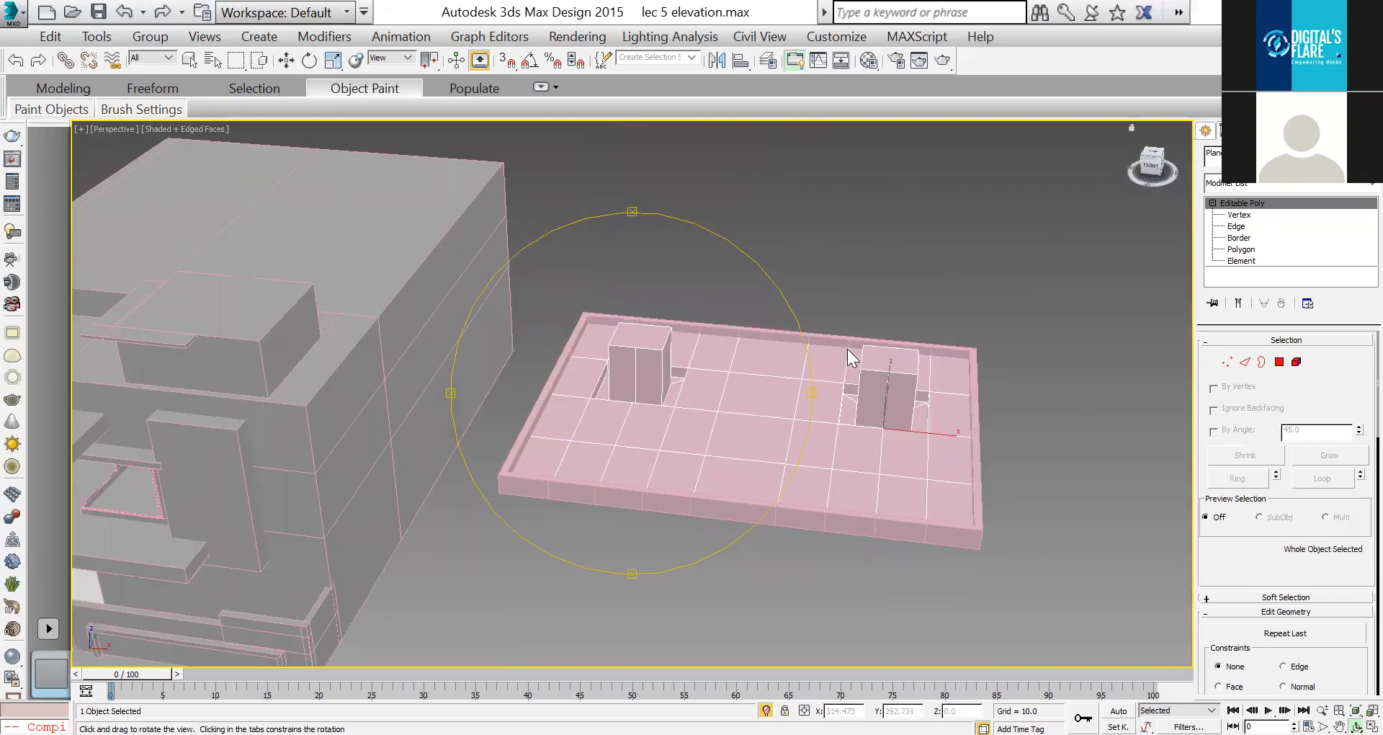
pyautogui.click(1205, 131)
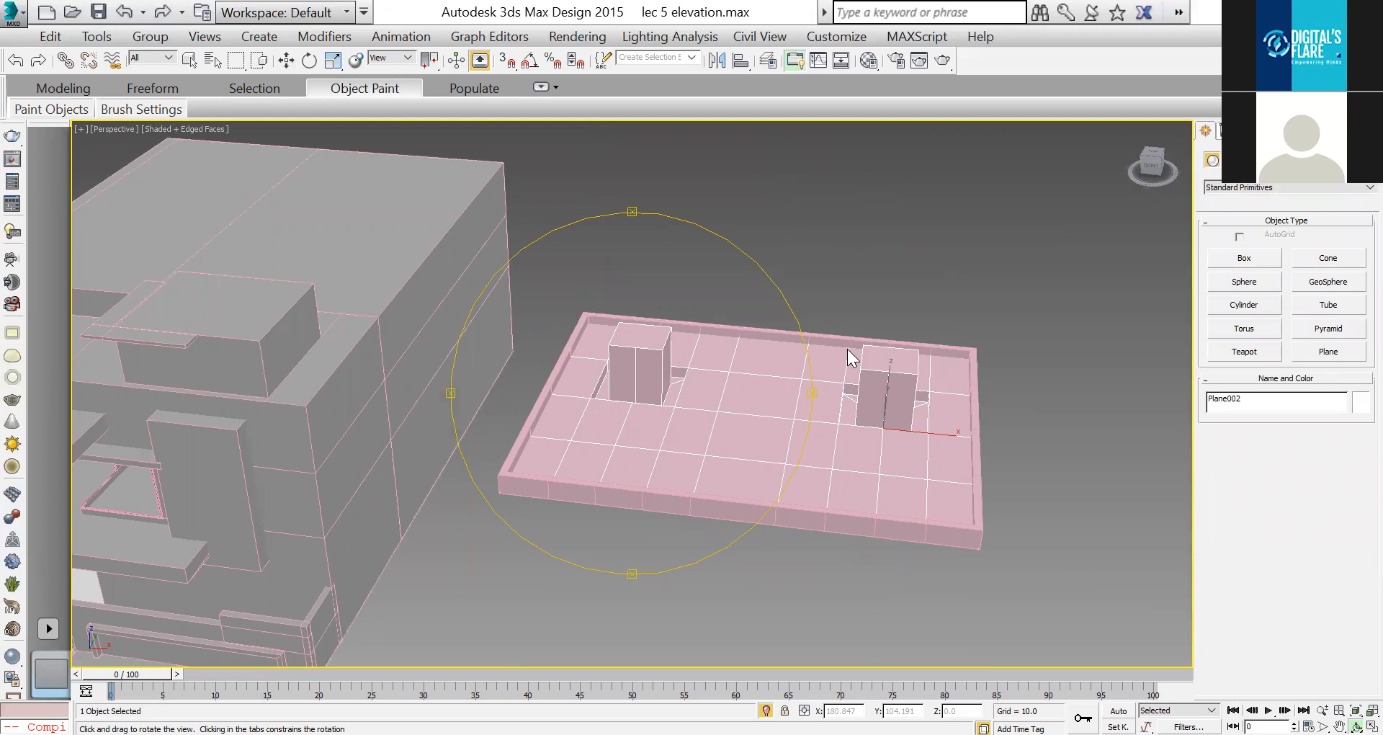
pyautogui.press('w')
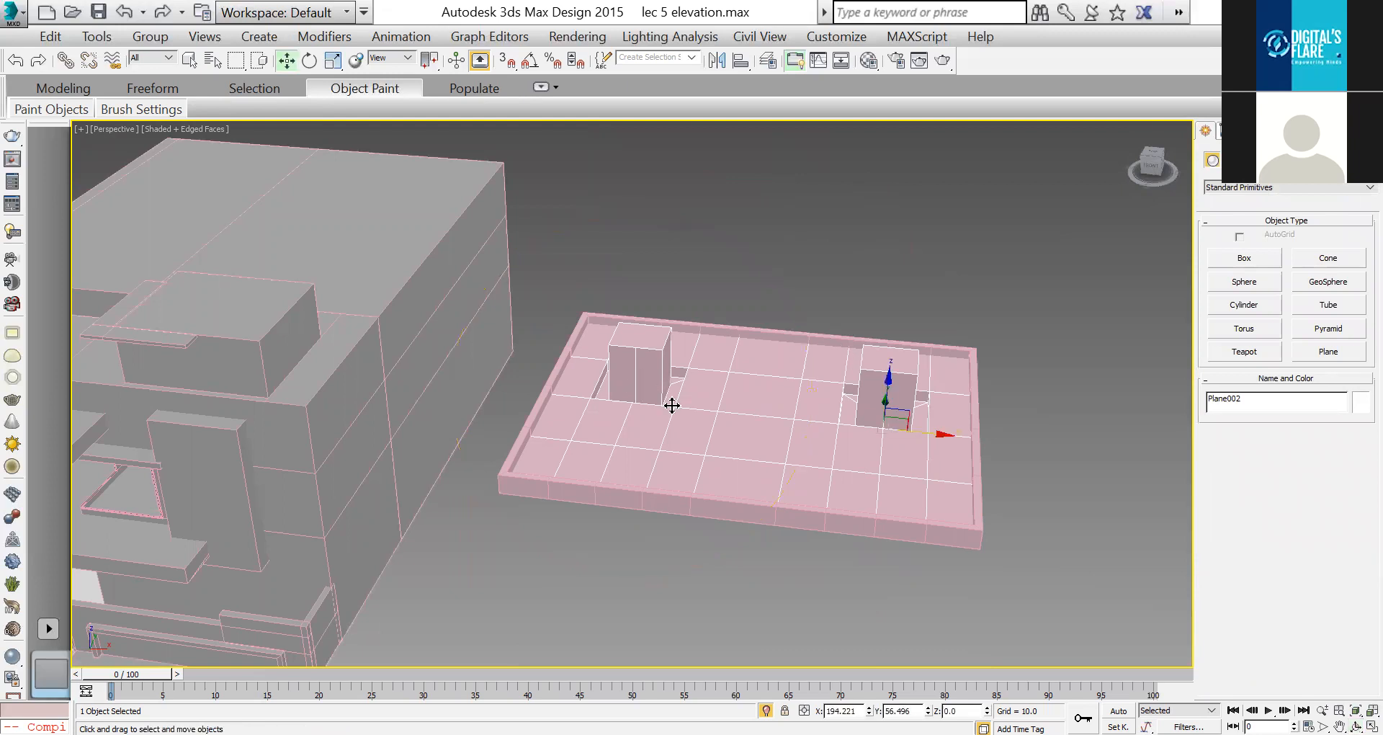
pyautogui.click(798, 281)
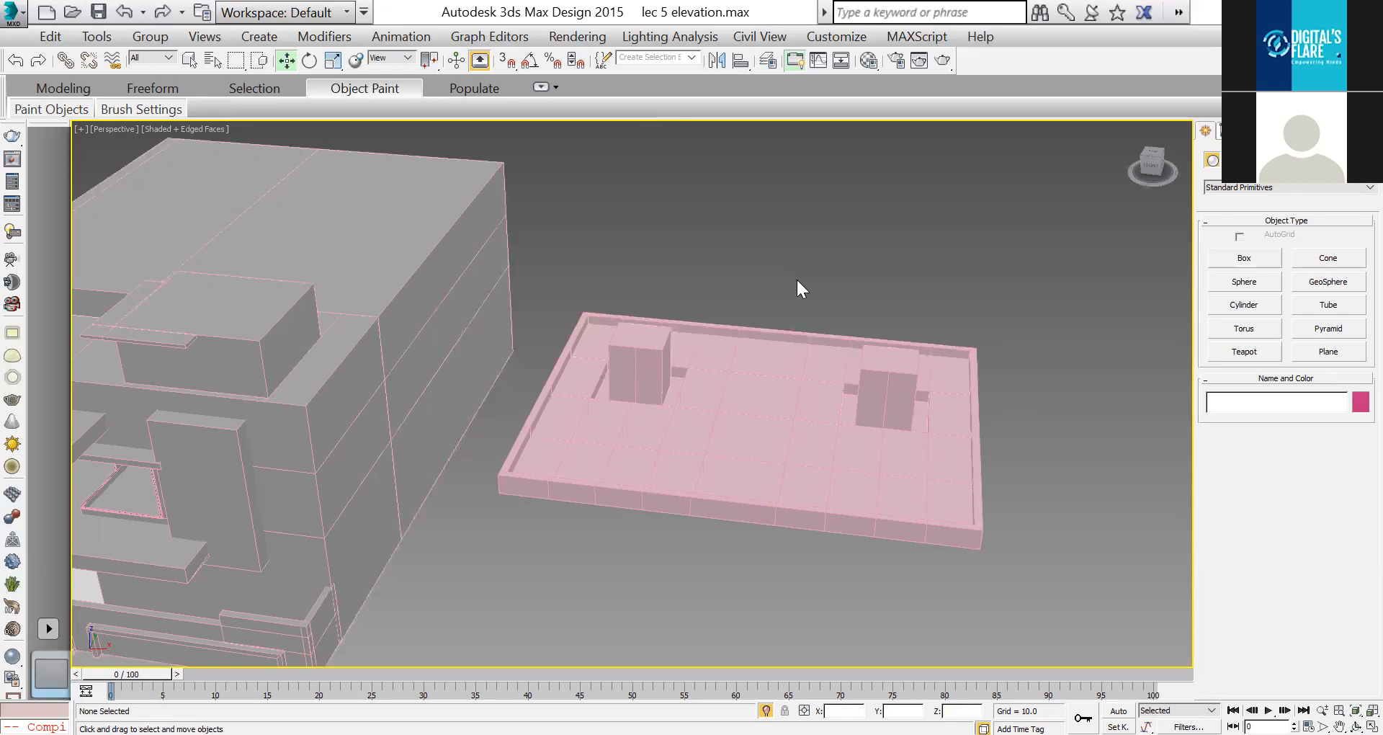
# Step: At vertex level of the plane, cut the polygon beside the second block's hole along both diagonals, and leave sub-object editing
pyautogui.click(743, 351)
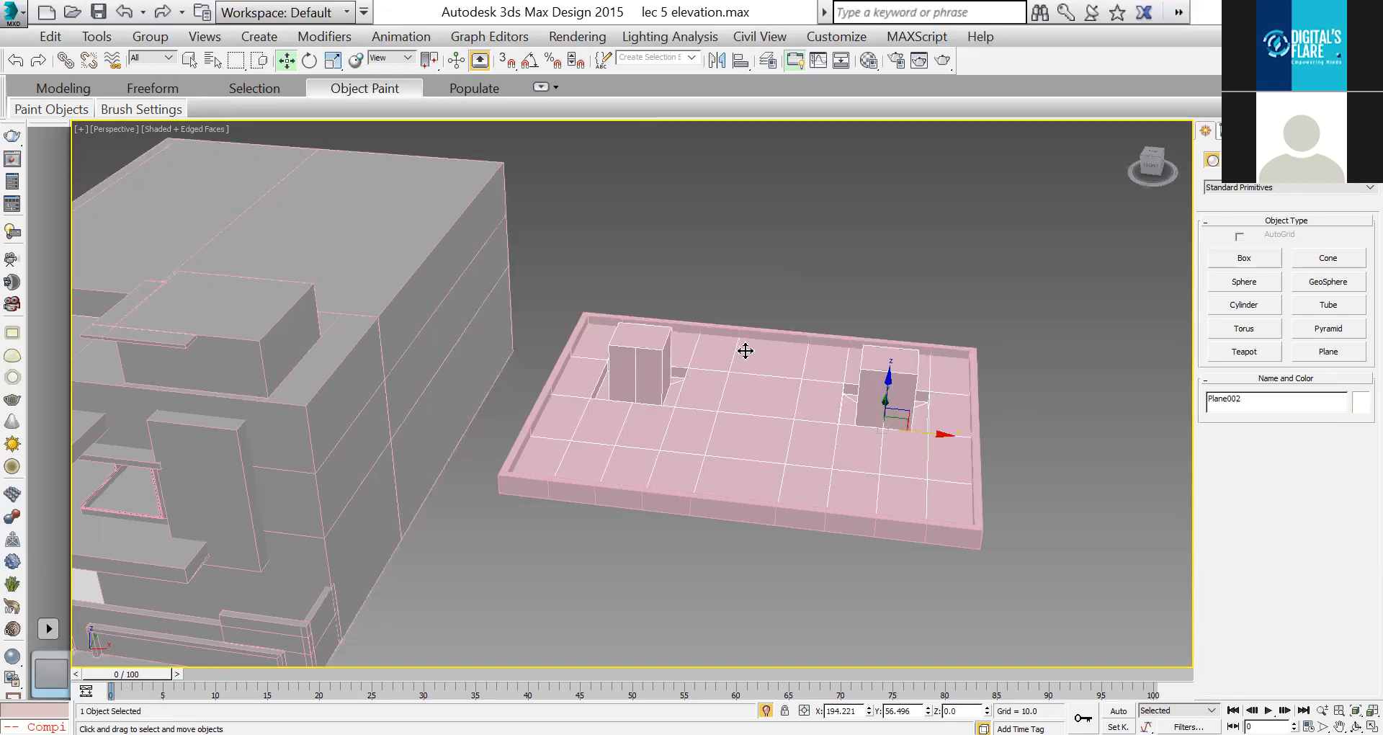
pyautogui.scroll(5, 751, 351)
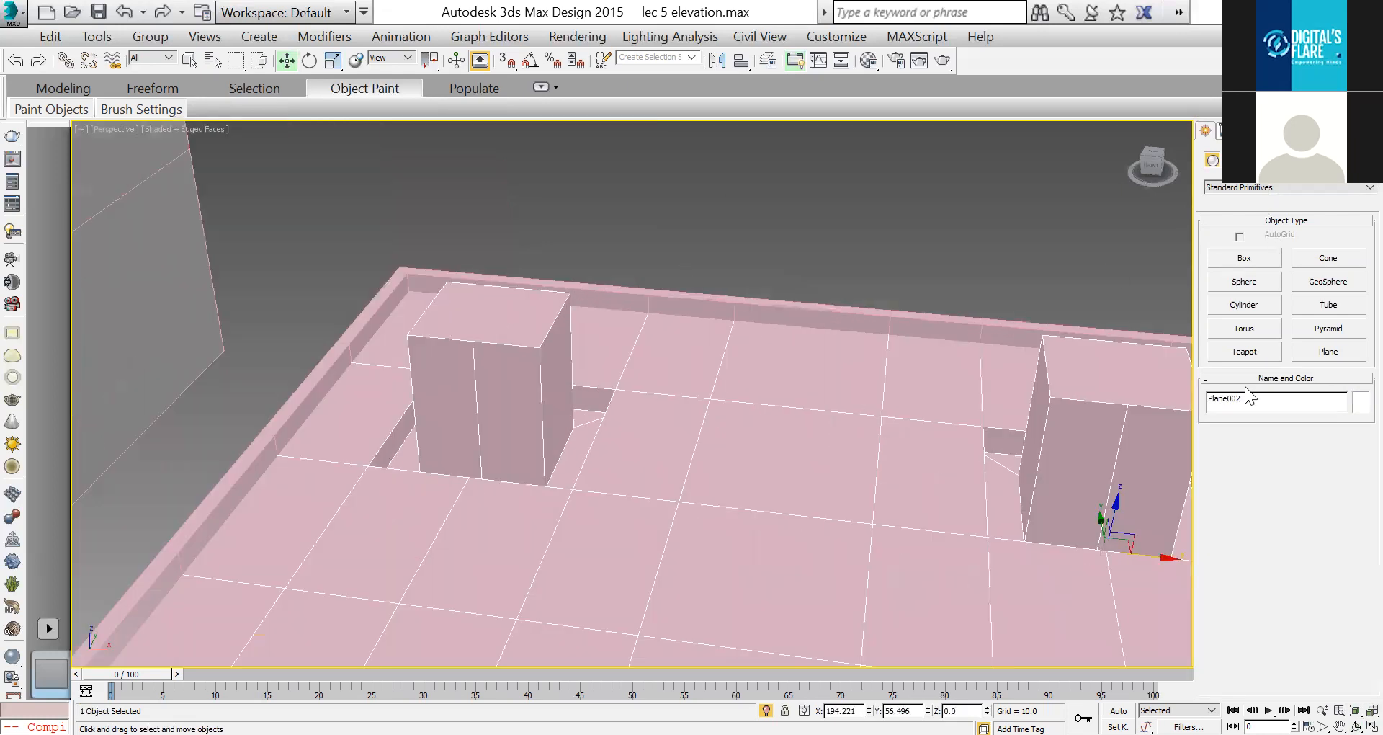
pyautogui.click(1229, 365)
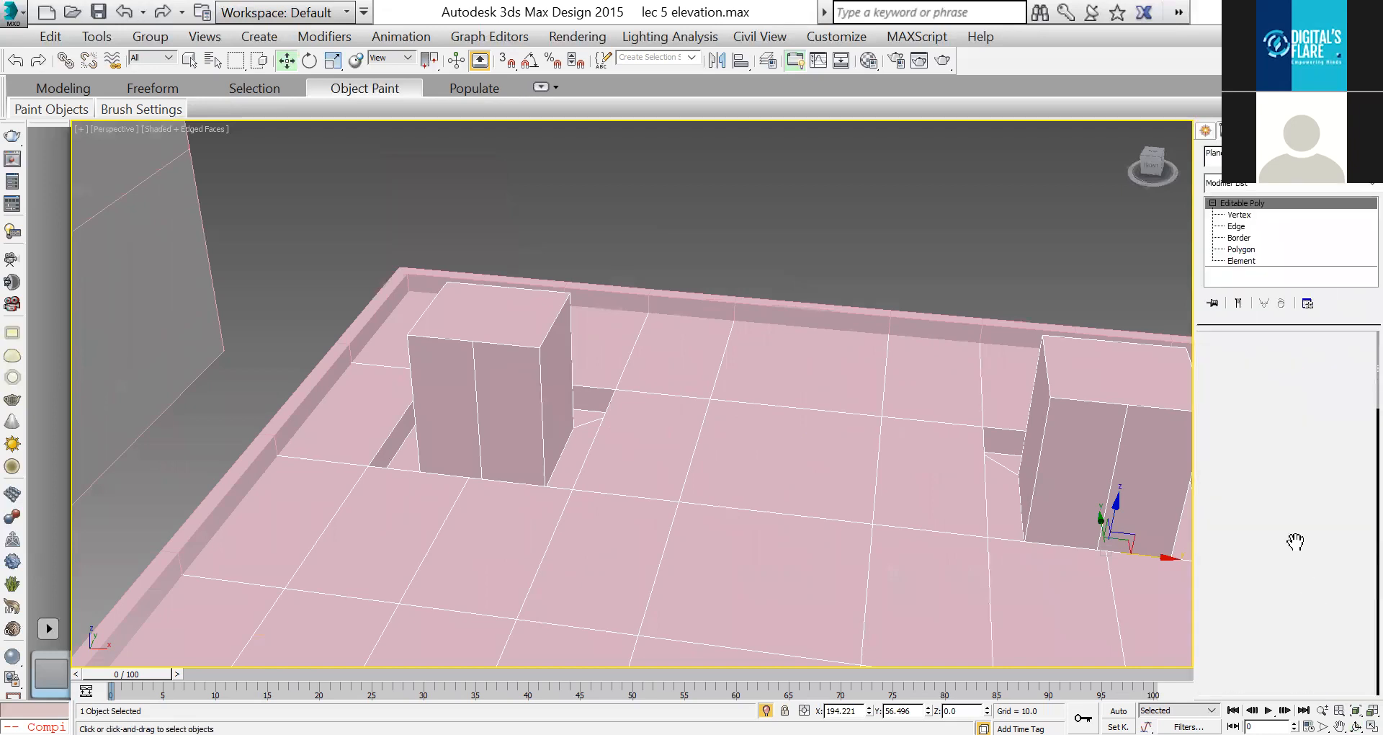
pyautogui.moveTo(1295, 541); pyautogui.dragTo(1288, 425)
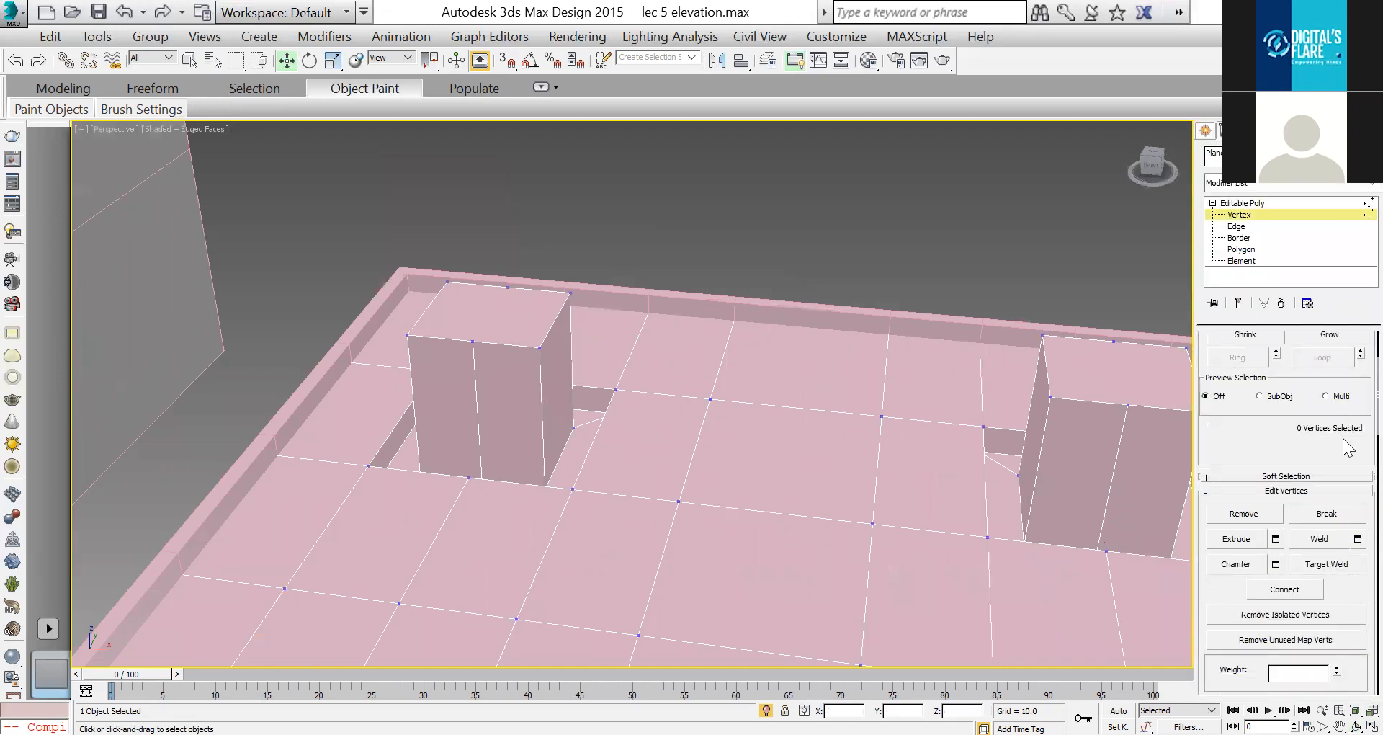
pyautogui.scroll(-3, 1343, 601)
pyautogui.scroll(-5, 1350, 360)
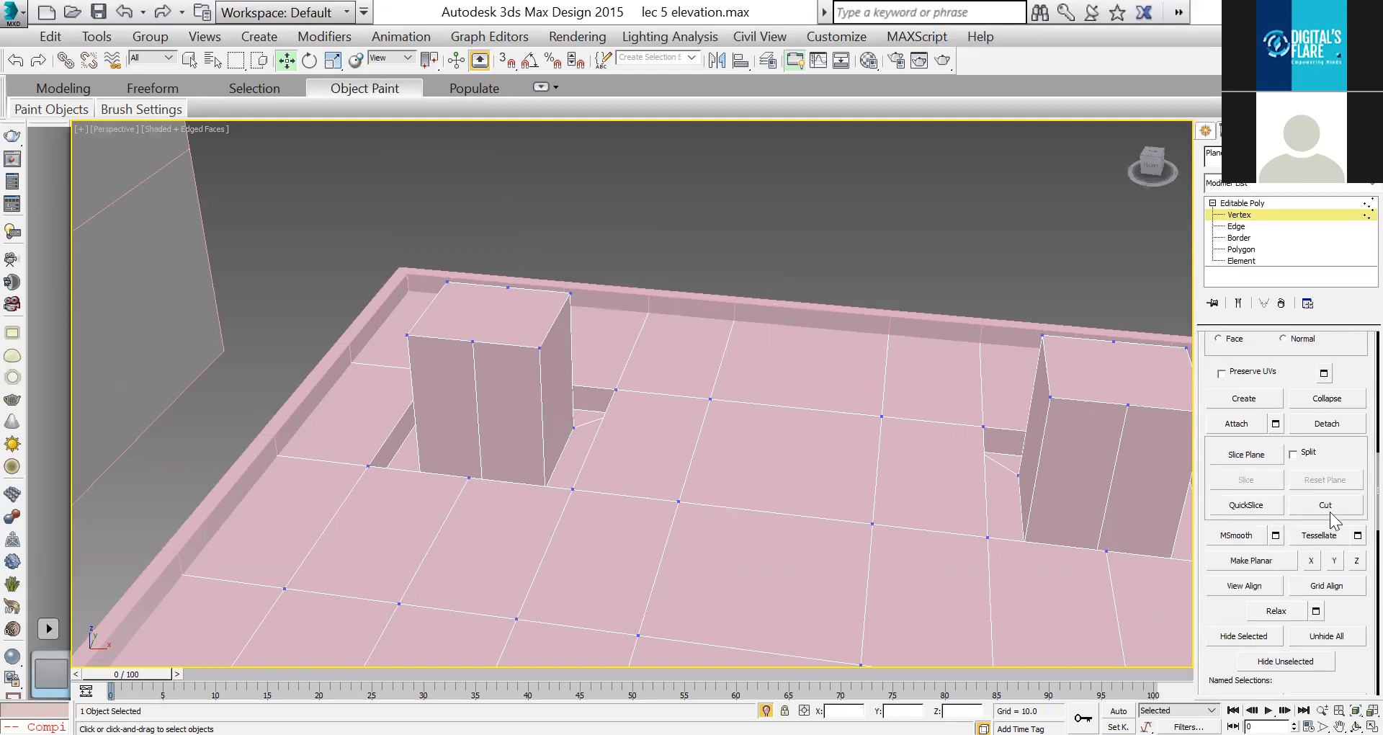
pyautogui.click(1326, 505)
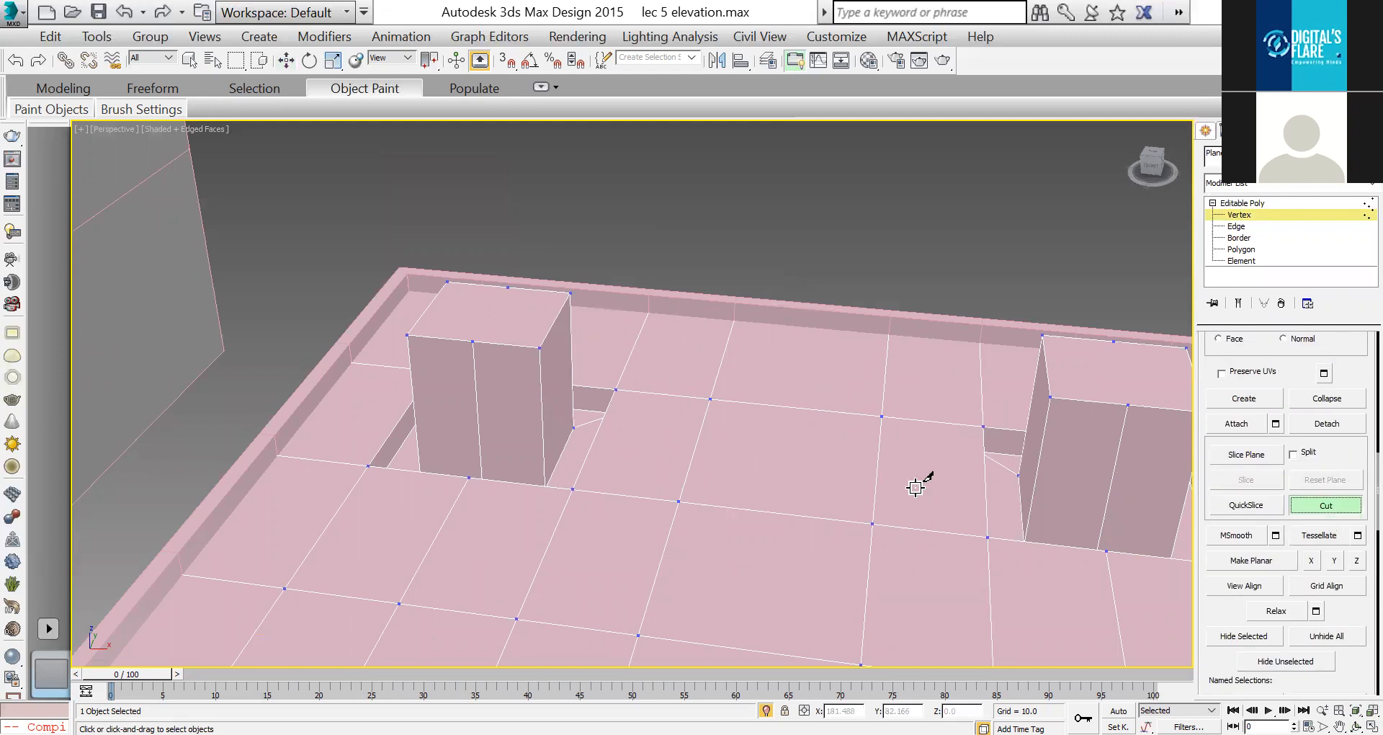
pyautogui.click(872, 524)
pyautogui.click(985, 428)
pyautogui.click(981, 425)
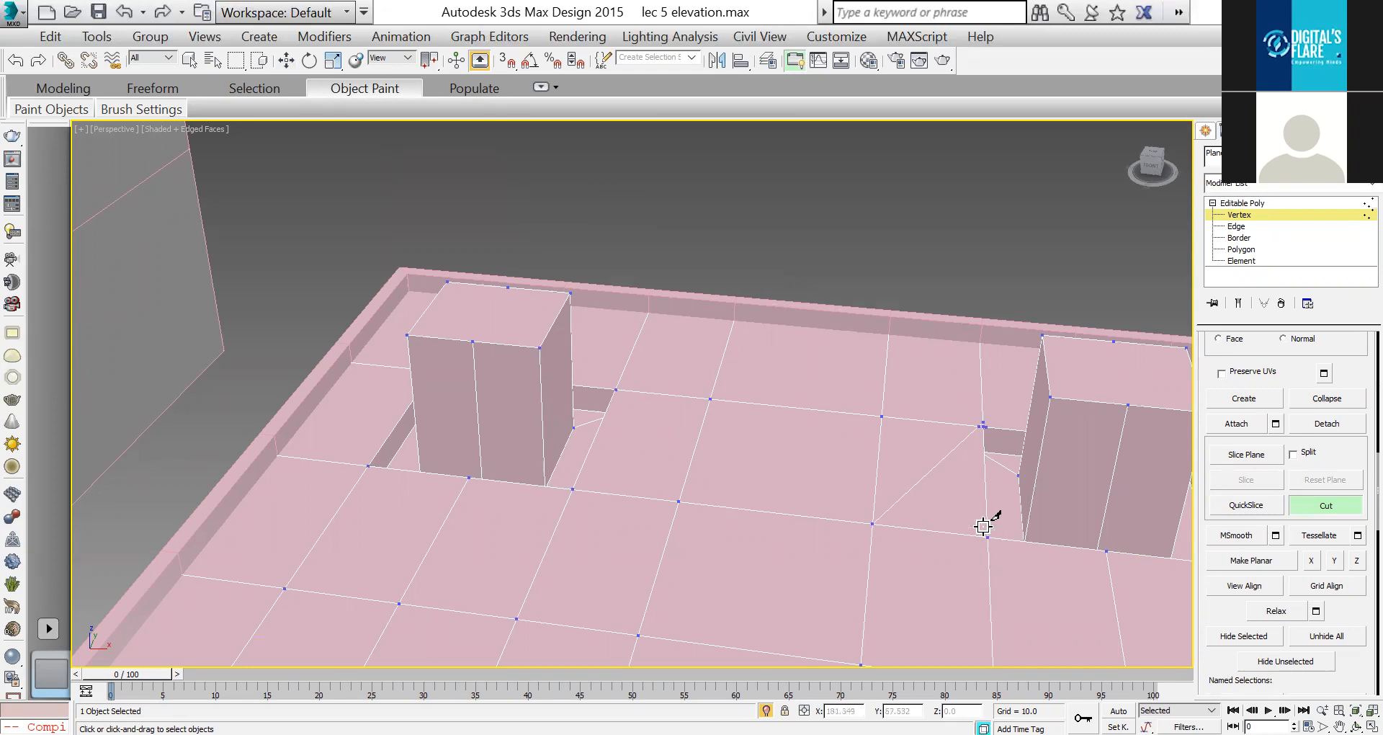
pyautogui.click(932, 473)
pyautogui.click(883, 414)
pyautogui.moveTo(437, 109); pyautogui.dragTo(439, 110)
pyautogui.click(1236, 207)
pyautogui.click(798, 192)
# Step: Select the practice plane together with its rectangular border frame and delete both
pyautogui.scroll(-5, 869, 440)
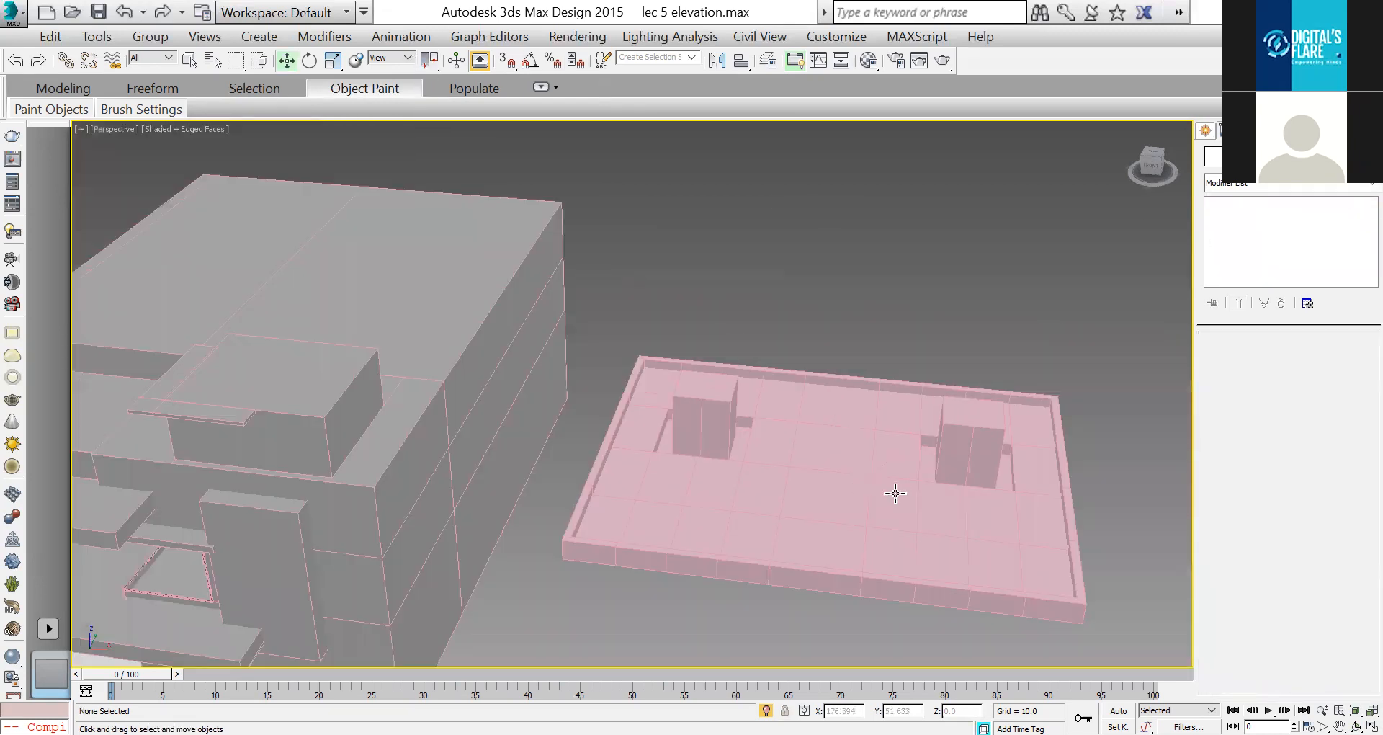
pyautogui.click(946, 495)
pyautogui.moveTo(690, 540); pyautogui.dragTo(659, 559)
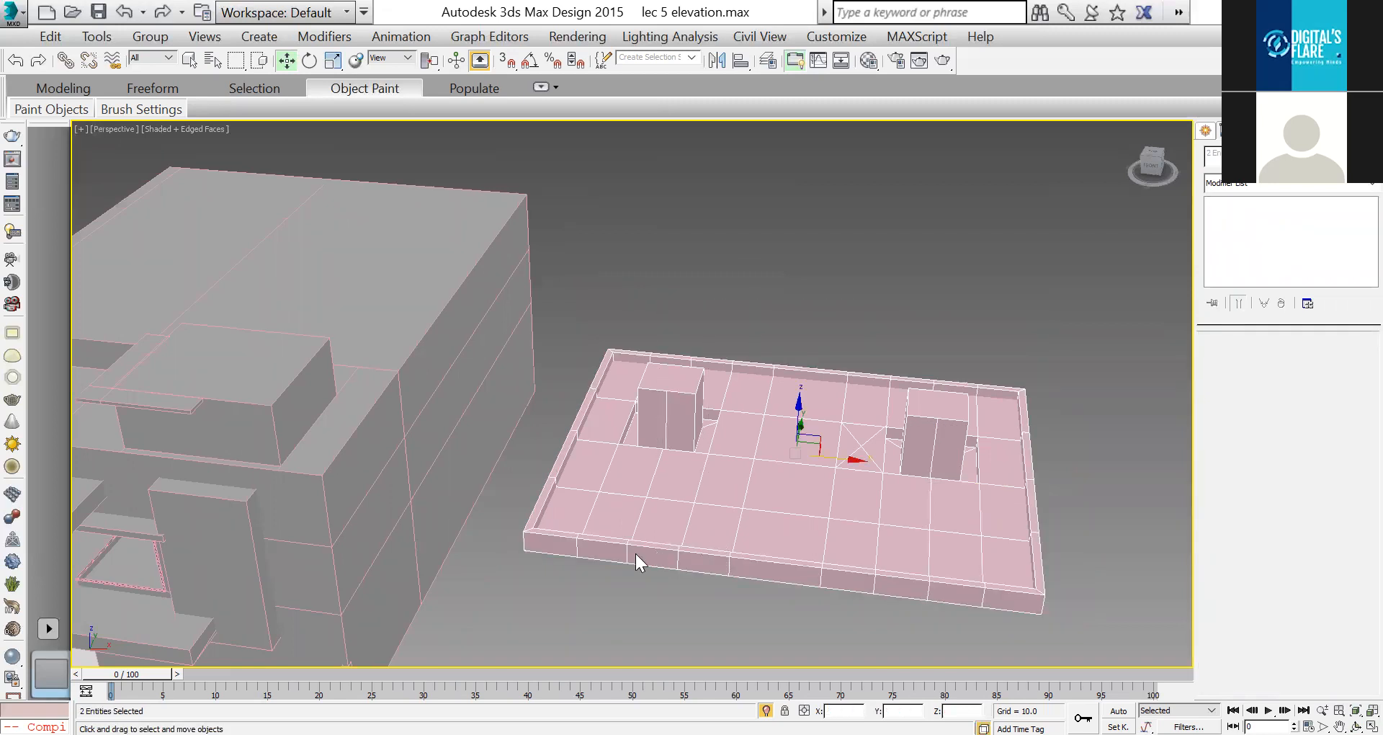
pyautogui.press('Delete')
# Step: Examine the house's front elevation and balcony from several angles
pyautogui.moveTo(462, 529); pyautogui.dragTo(633, 473, button='middle')
pyautogui.hotkey('ctrl', 'r')
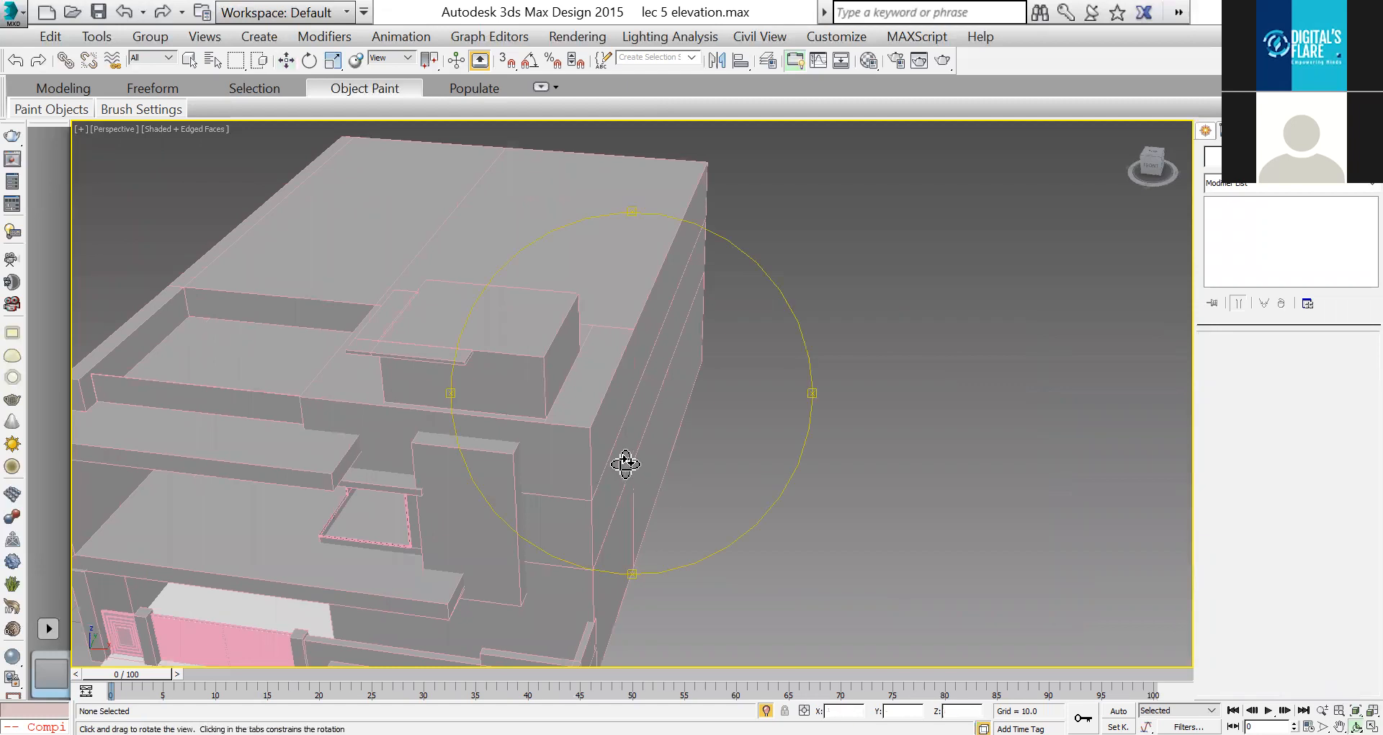
pyautogui.moveTo(652, 548); pyautogui.dragTo(618, 459)
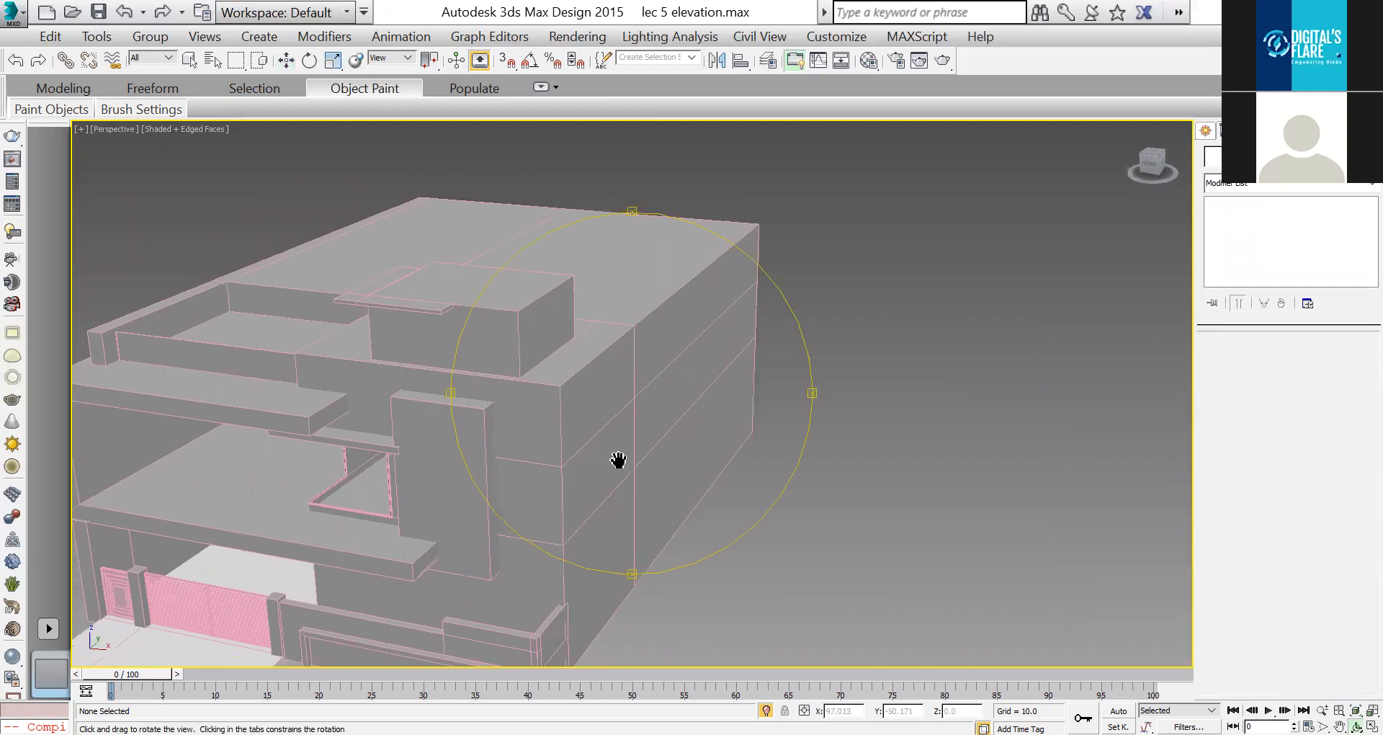
pyautogui.moveTo(618, 460); pyautogui.dragTo(688, 454, button='middle')
pyautogui.keyDown('alt'); pyautogui.moveTo(688, 454); pyautogui.dragTo(695, 403, button='middle'); pyautogui.keyUp('alt')
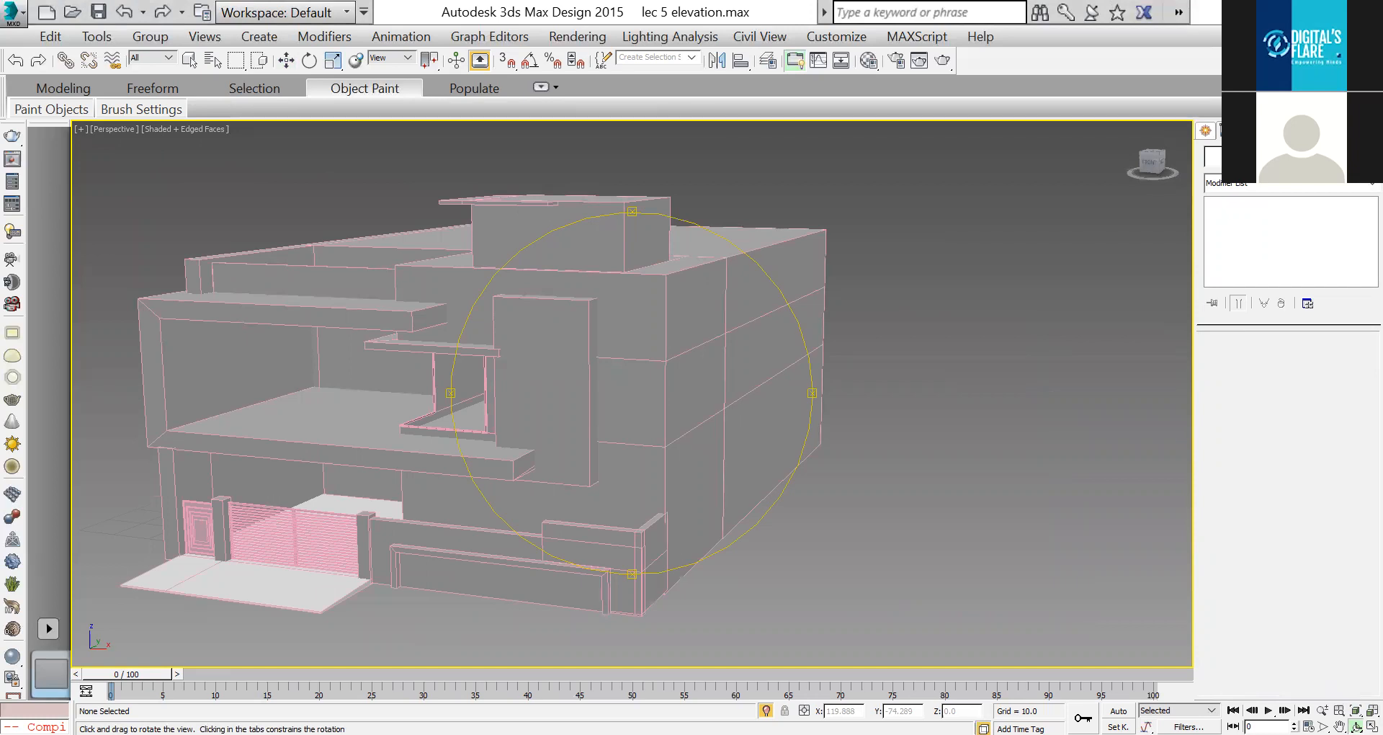
pyautogui.scroll(5, 576, 441)
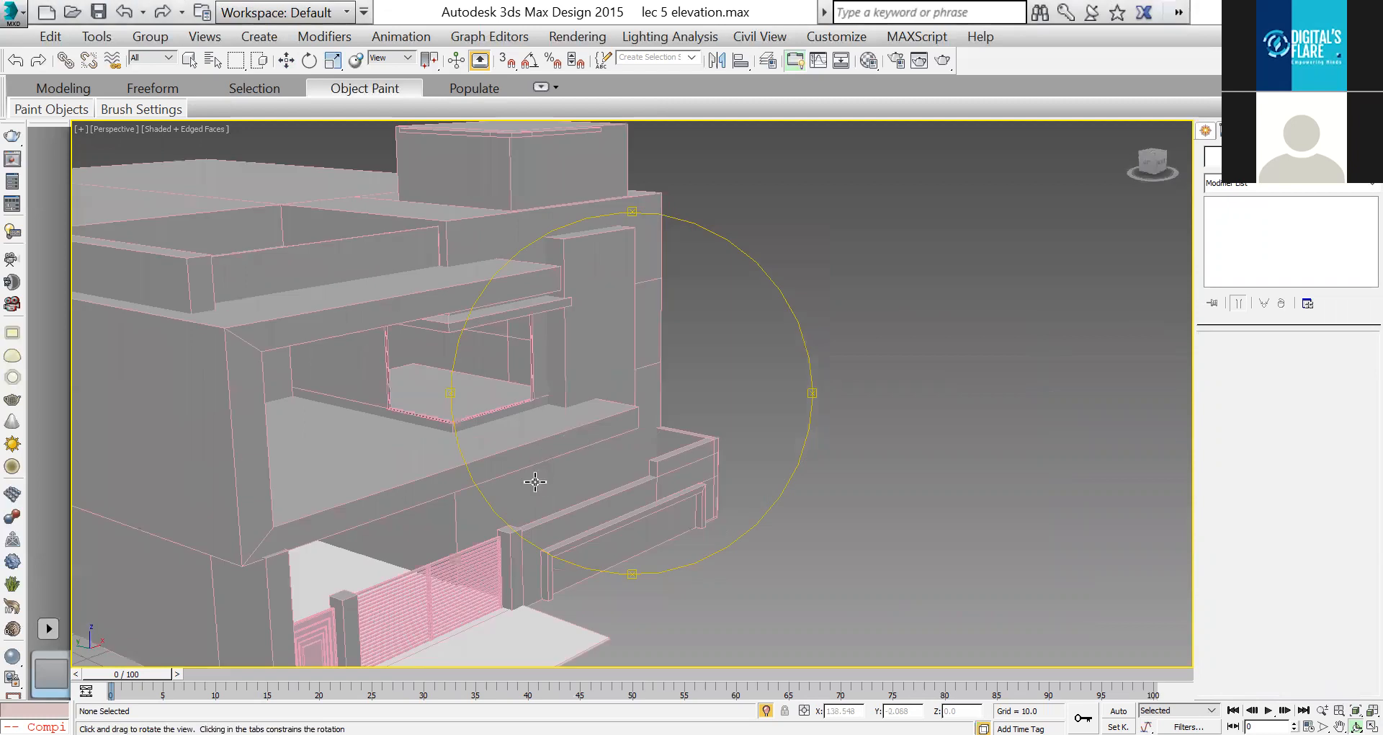
pyautogui.moveTo(535, 482); pyautogui.dragTo(500, 498)
pyautogui.rightClick(480, 514)
# Step: Isolate the house body, the projecting balcony surround and the window frame, and show them in a maximized Front view
pyautogui.click(478, 518)
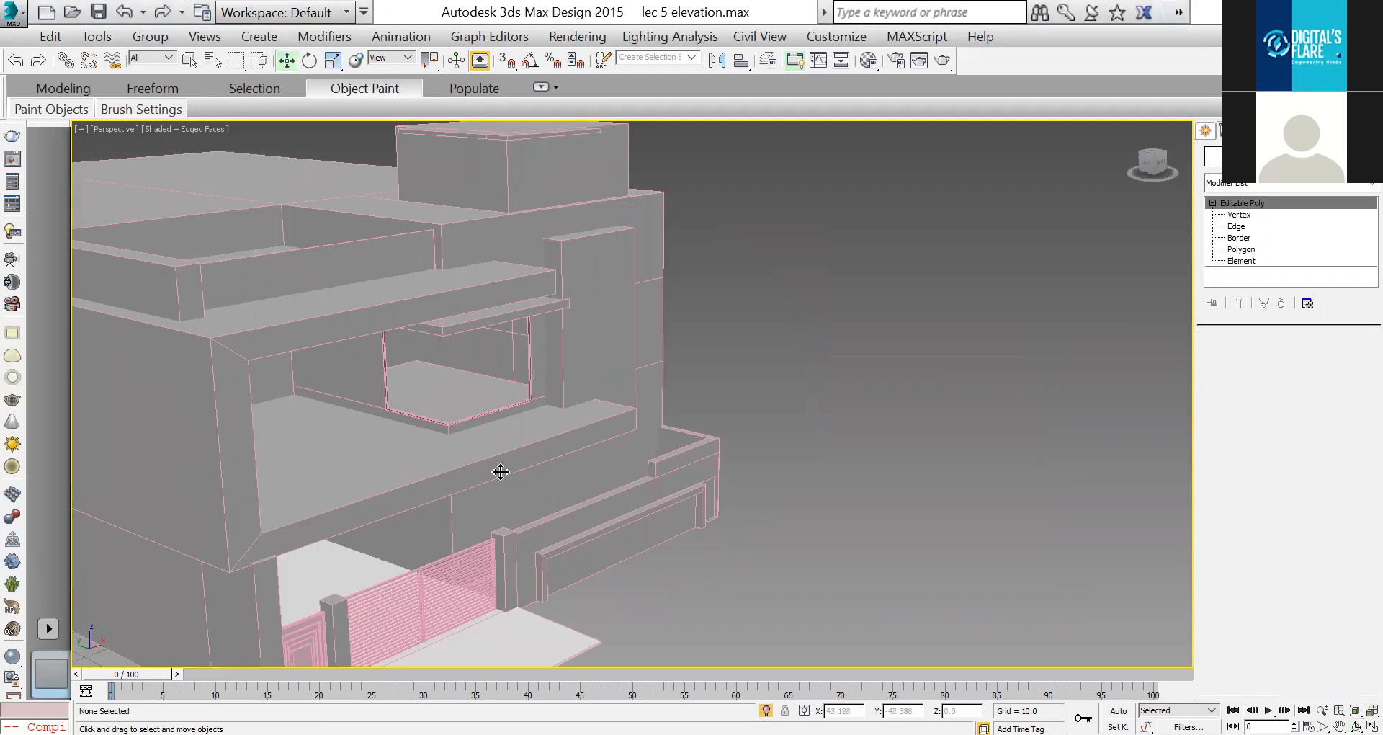
pyautogui.click(500, 471)
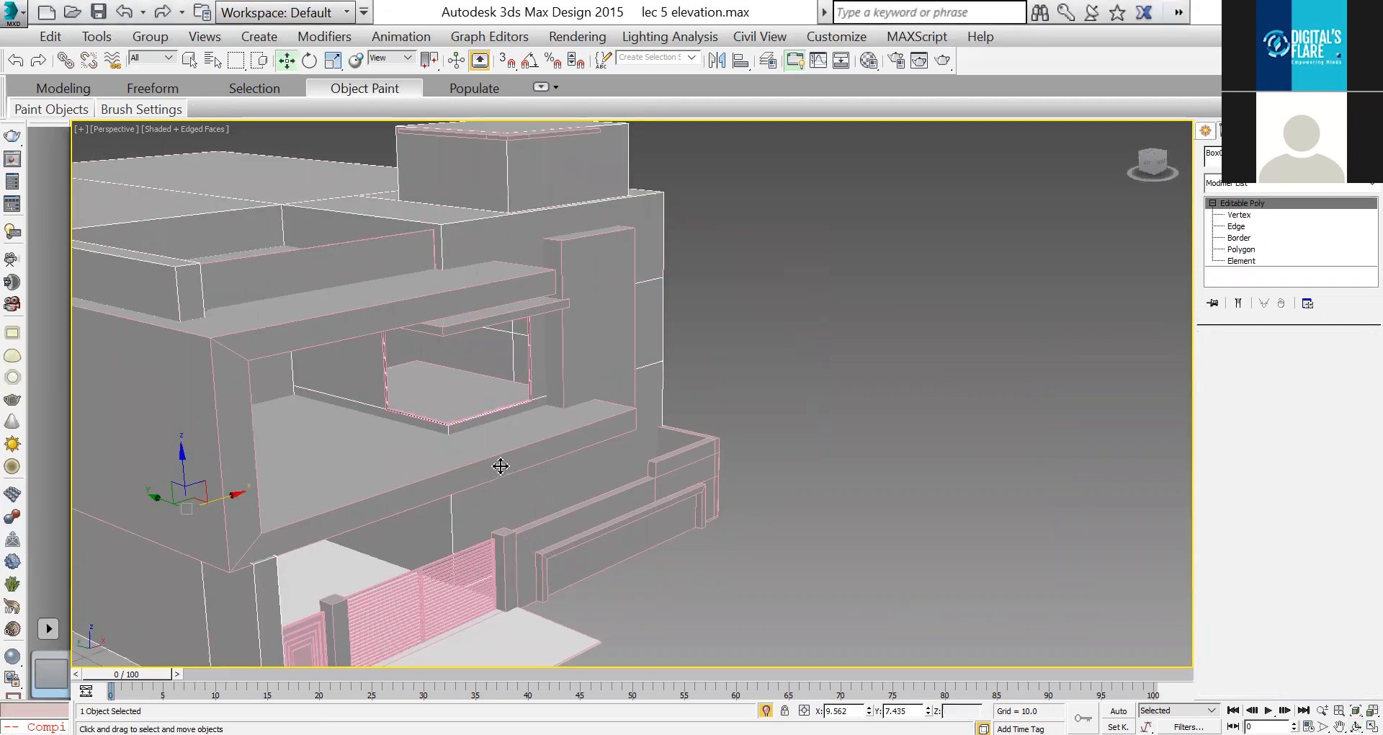
pyautogui.keyDown('ctrl'); pyautogui.click(500, 466); pyautogui.keyUp('ctrl')
pyautogui.keyDown('ctrl'); pyautogui.click(515, 410); pyautogui.keyUp('ctrl')
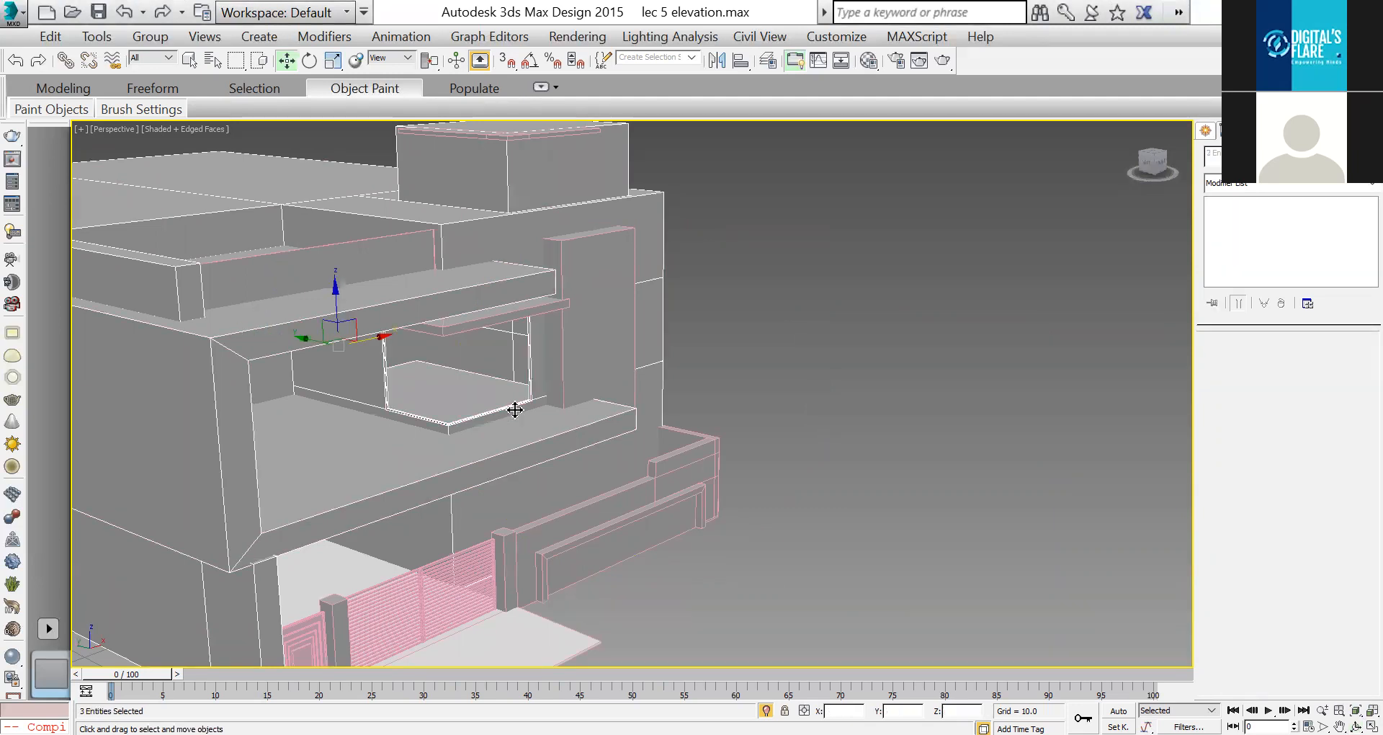
pyautogui.hotkey('alt', 'q')
pyautogui.hotkey('alt', 'w')
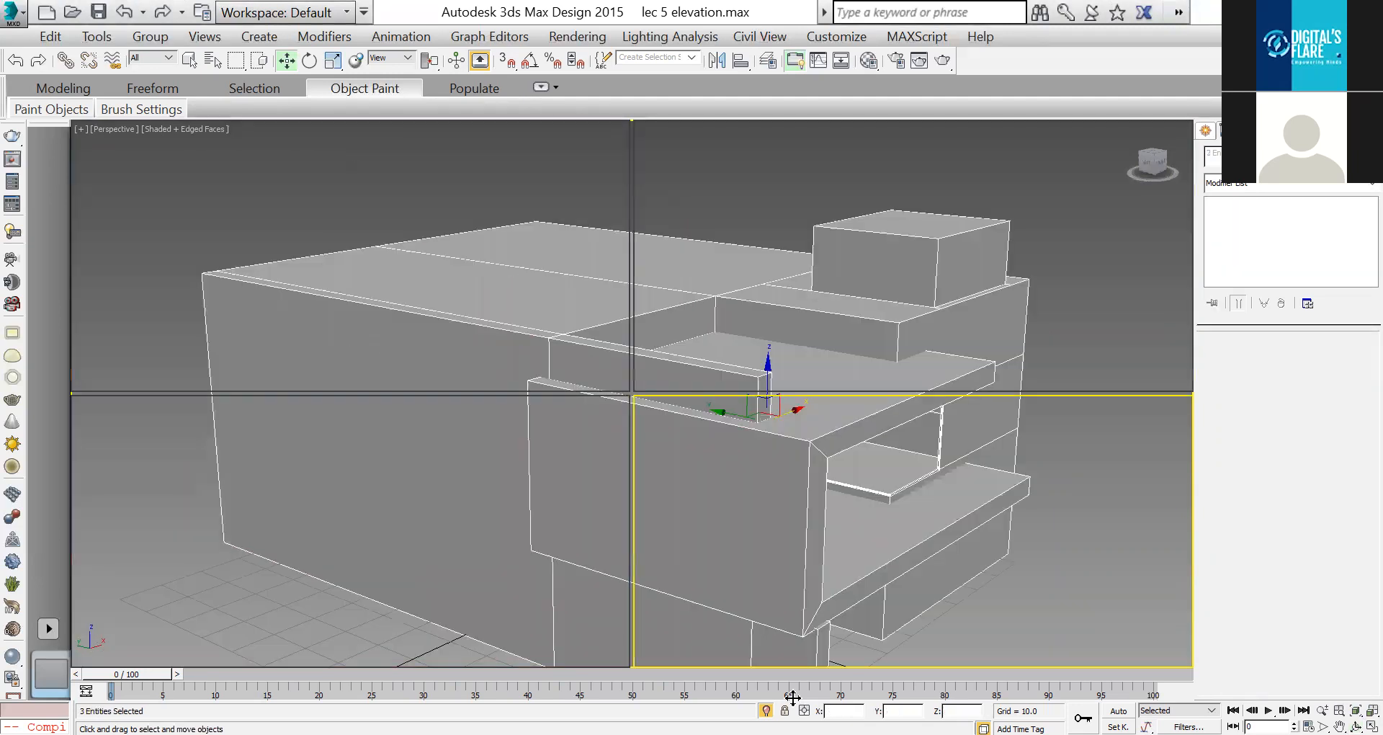
pyautogui.rightClick(912, 256)
pyautogui.hotkey('alt', 'w')
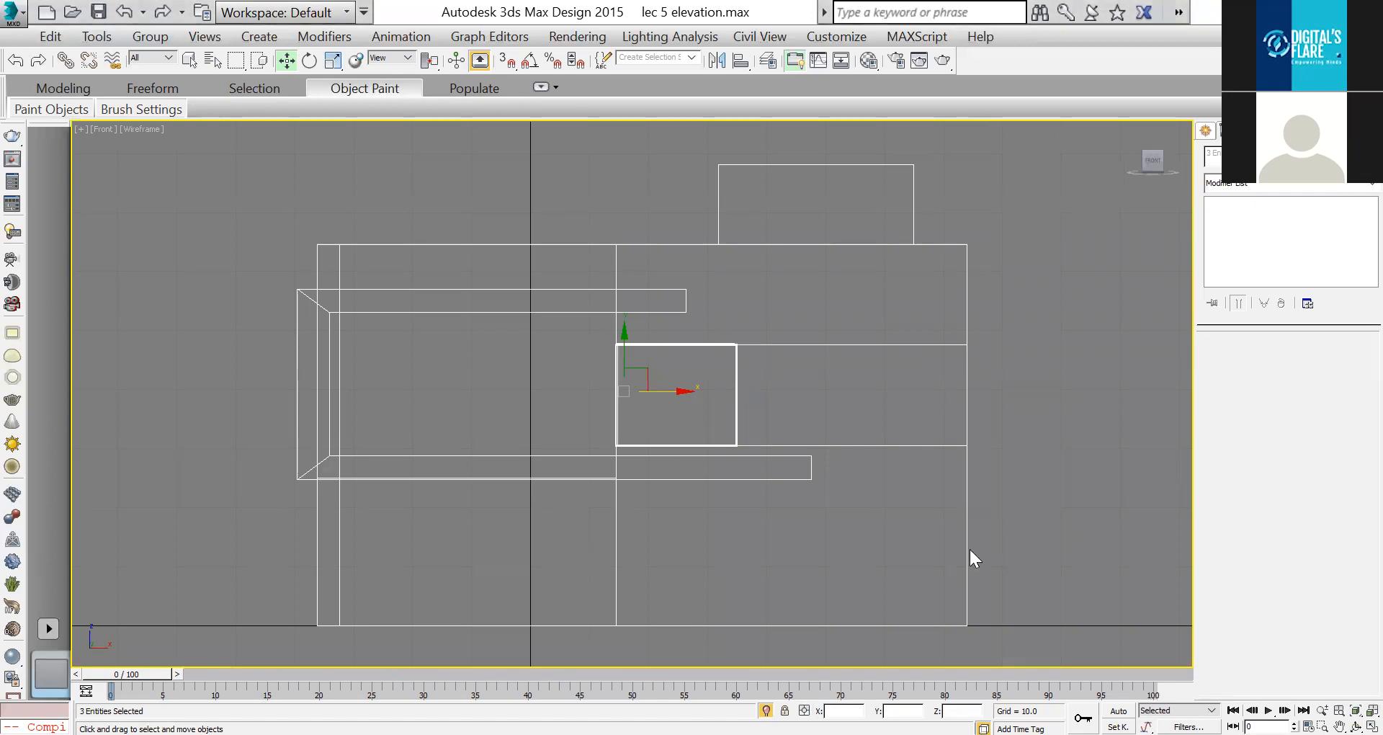
# Step: Select the house body and, at edge level, the ground-floor vertical edges of the right-hand block, checking the selection in perspective
pyautogui.click(505, 626)
pyautogui.click(1245, 362)
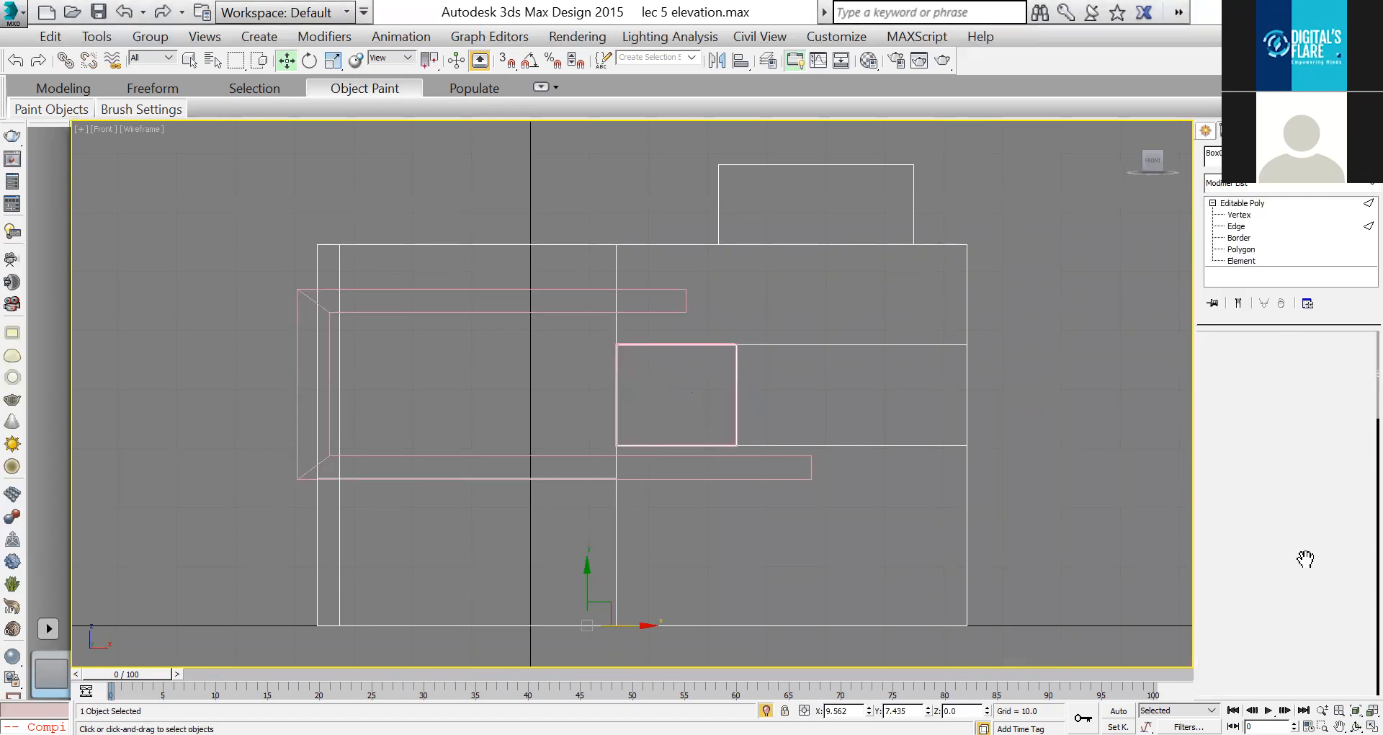
pyautogui.scroll(-3, 1282, 612)
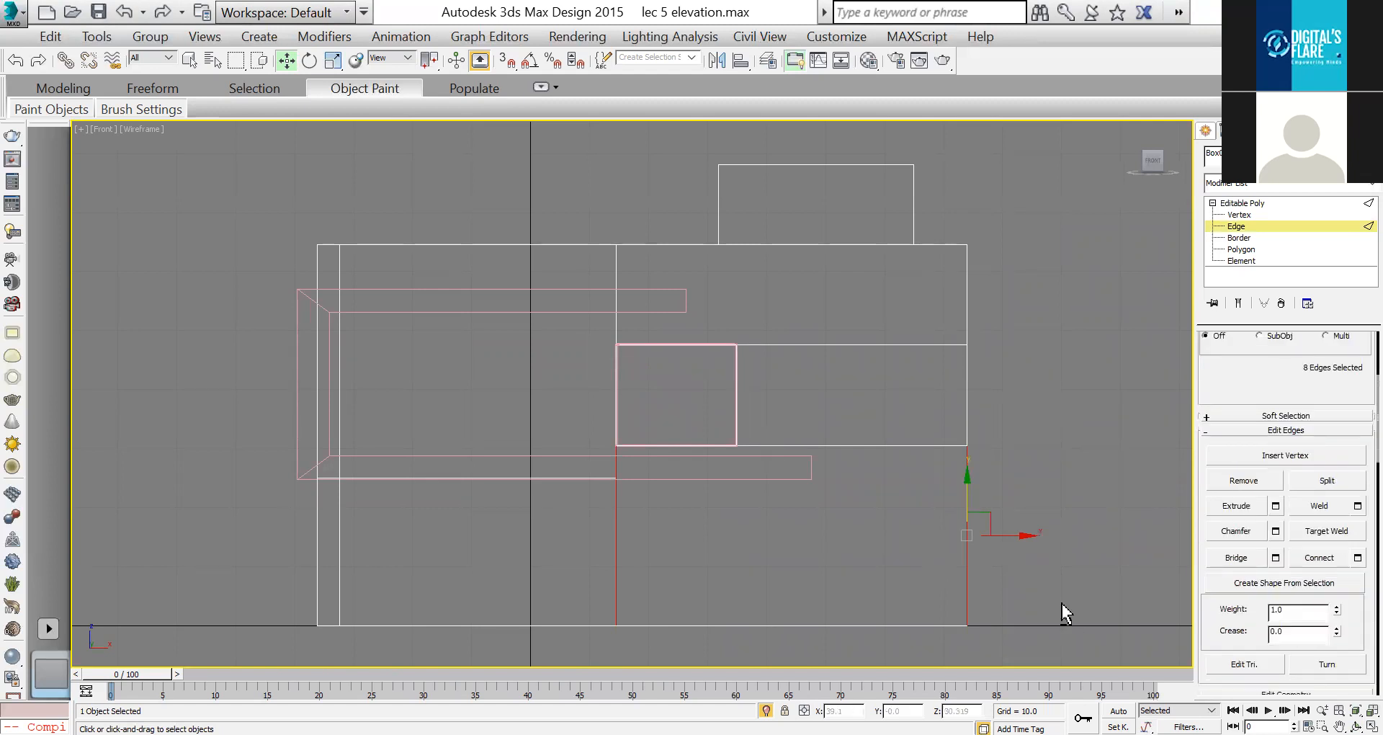
pyautogui.hotkey('alt', 'w')
pyautogui.middleClick(868, 490)
pyautogui.hotkey('alt', 'w')
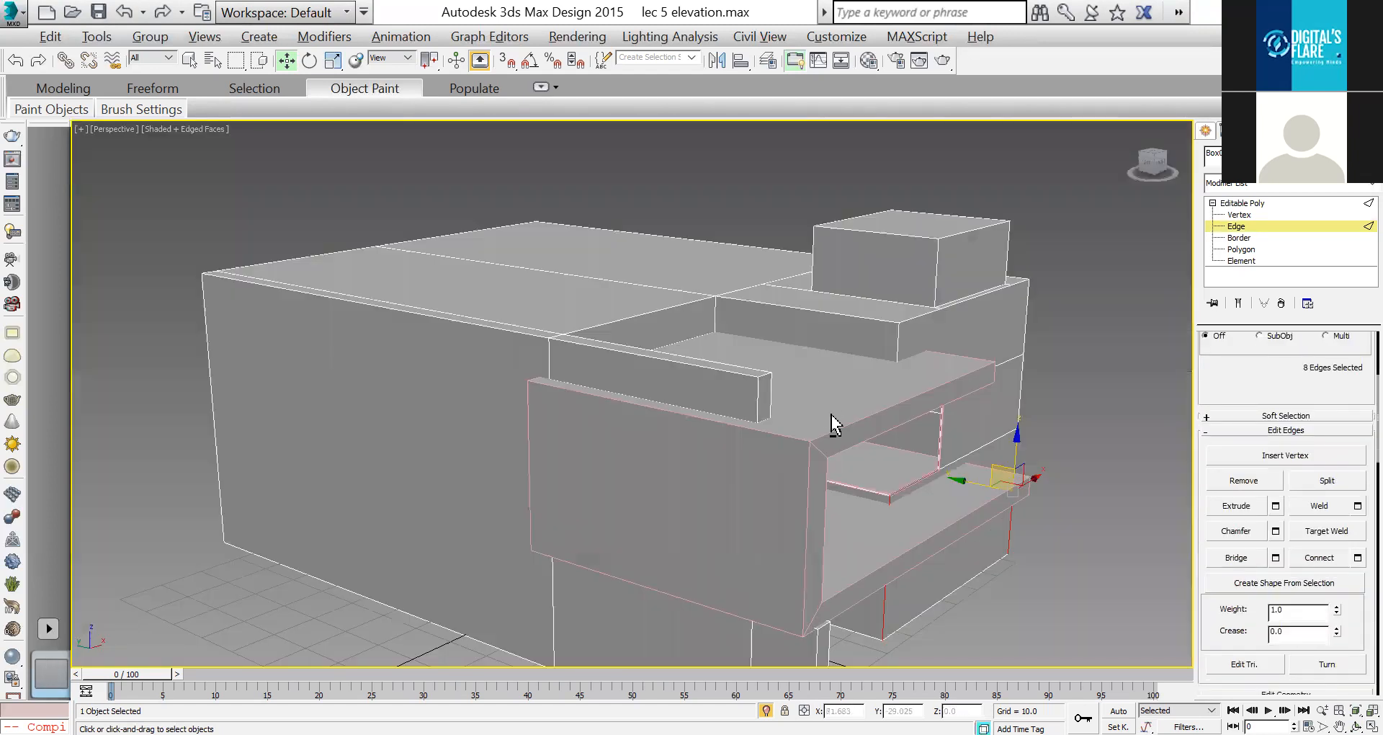
pyautogui.keyDown('alt'); pyautogui.moveTo(831, 414); pyautogui.dragTo(957, 343, button='middle'); pyautogui.keyUp('alt')
pyautogui.hotkey('alt', 'w')
pyautogui.middleClick(957, 343)
pyautogui.hotkey('alt', 'w')
# Step: Connect the selected vertical edges with one segment at slide 0 and raise the new edge loop slightly
pyautogui.click(1357, 558)
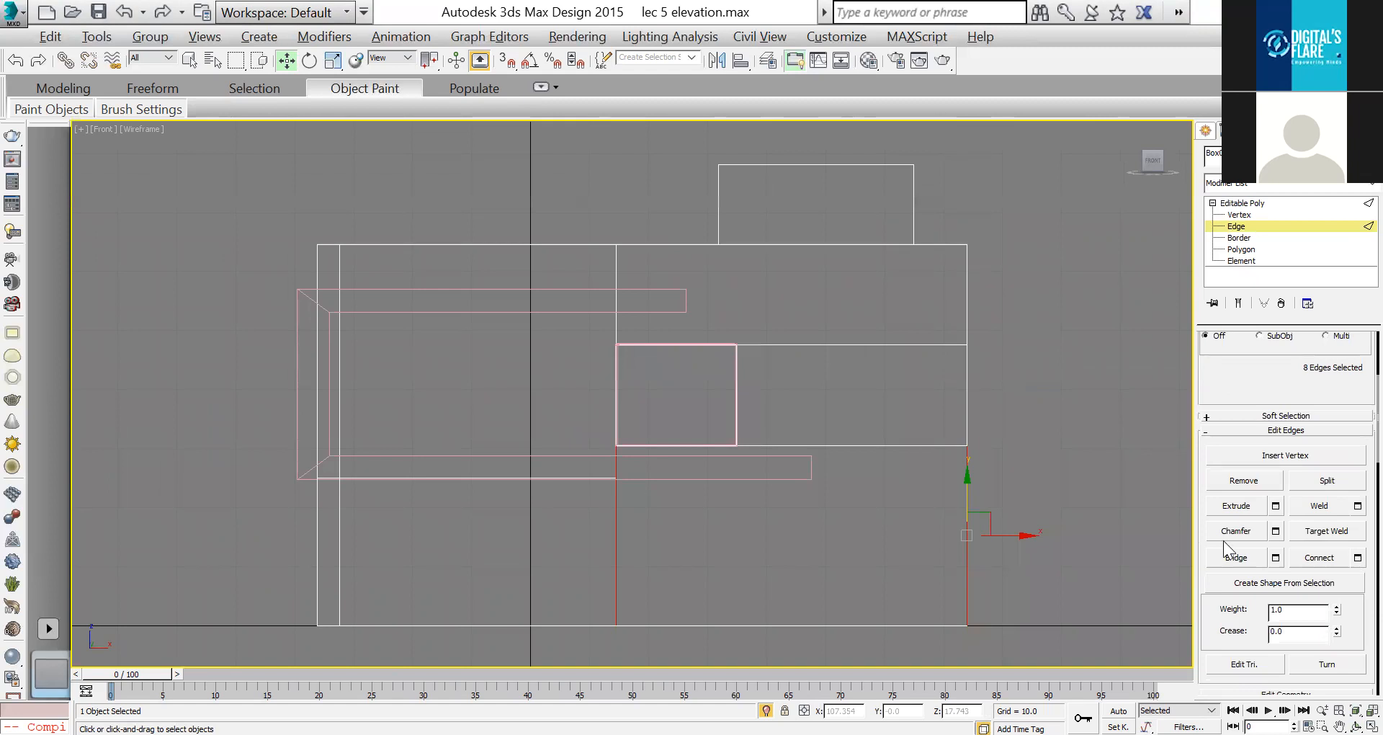
pyautogui.rightClick(640, 447)
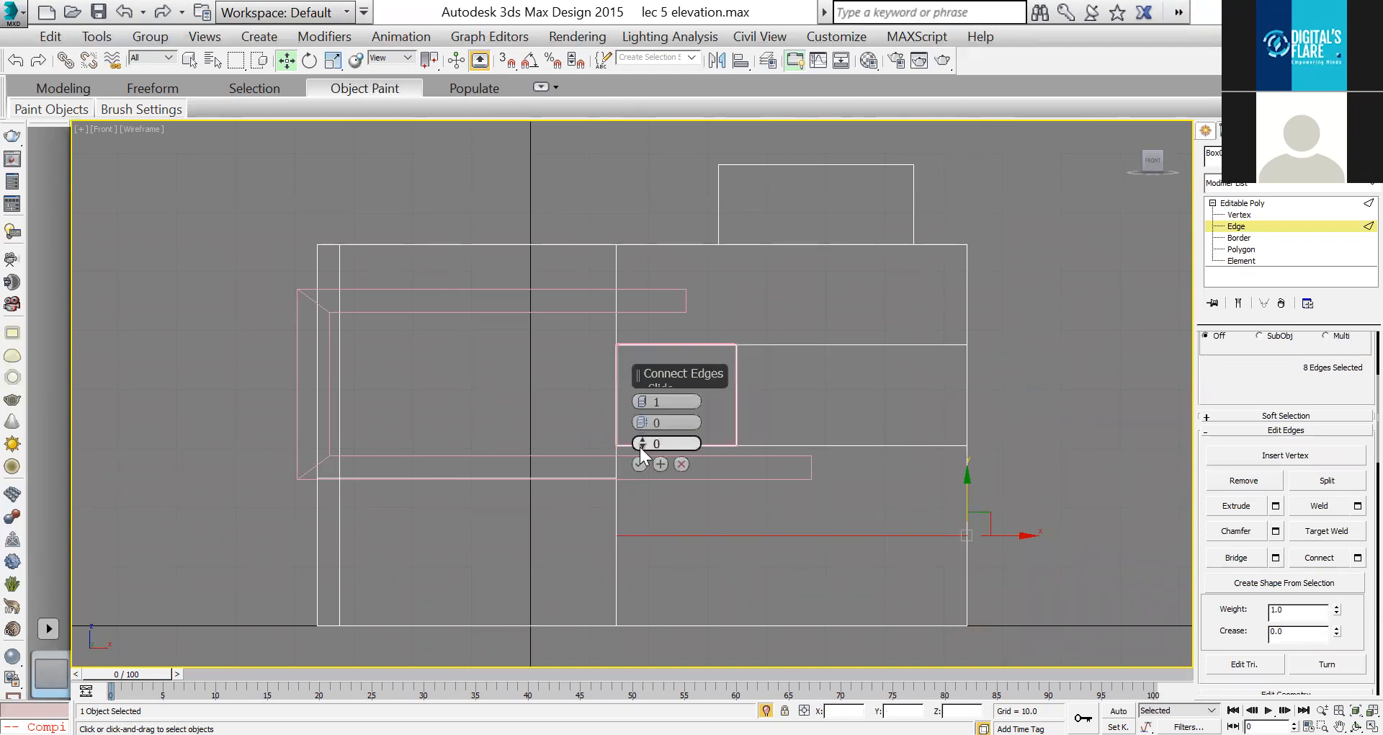
pyautogui.moveTo(643, 441); pyautogui.dragTo(649, 256)
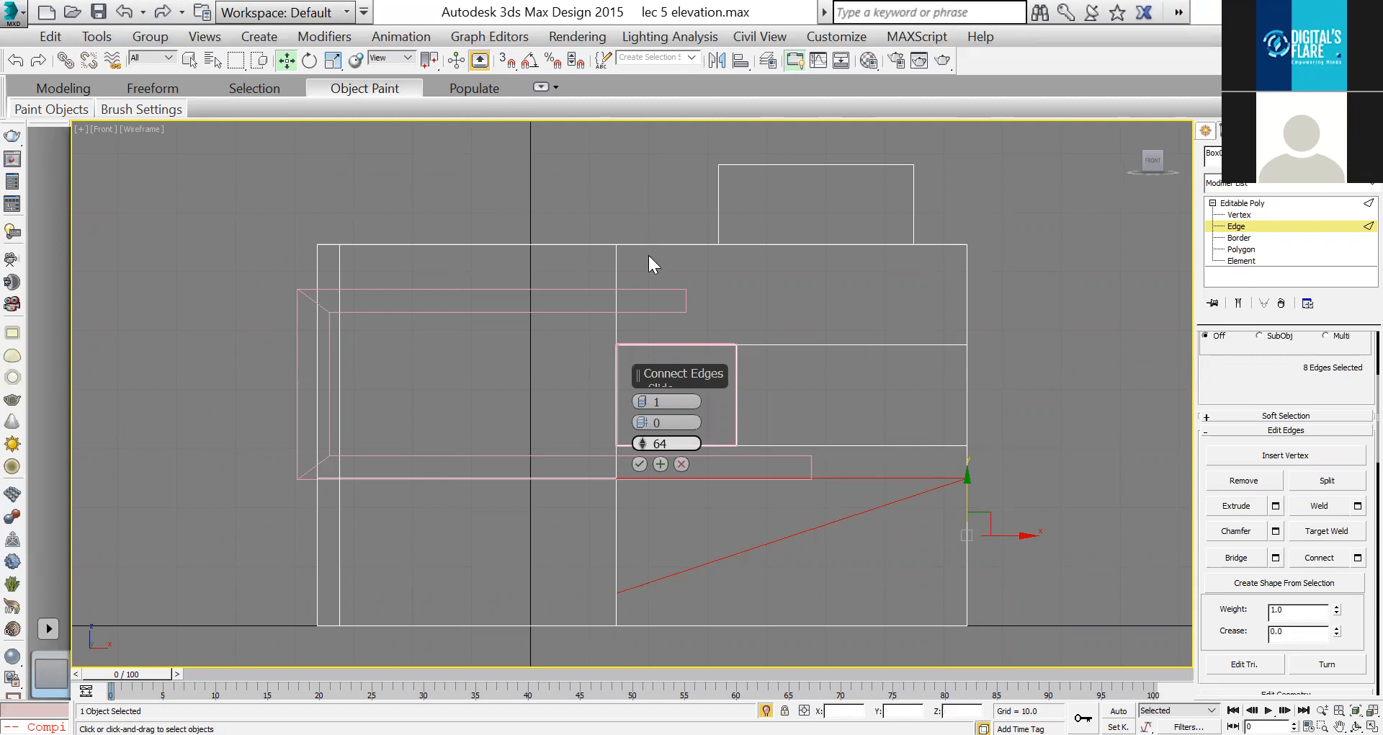
pyautogui.rightClick(641, 448)
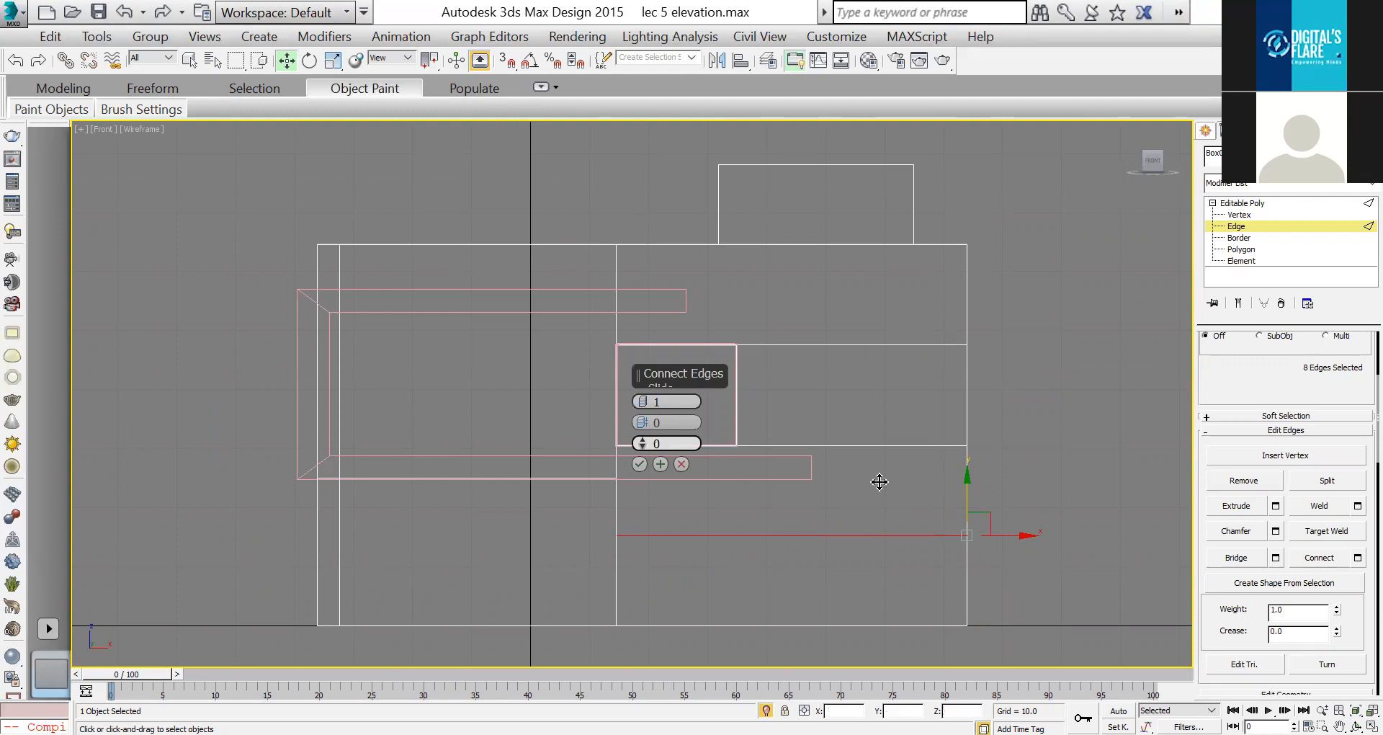
pyautogui.press('Return')
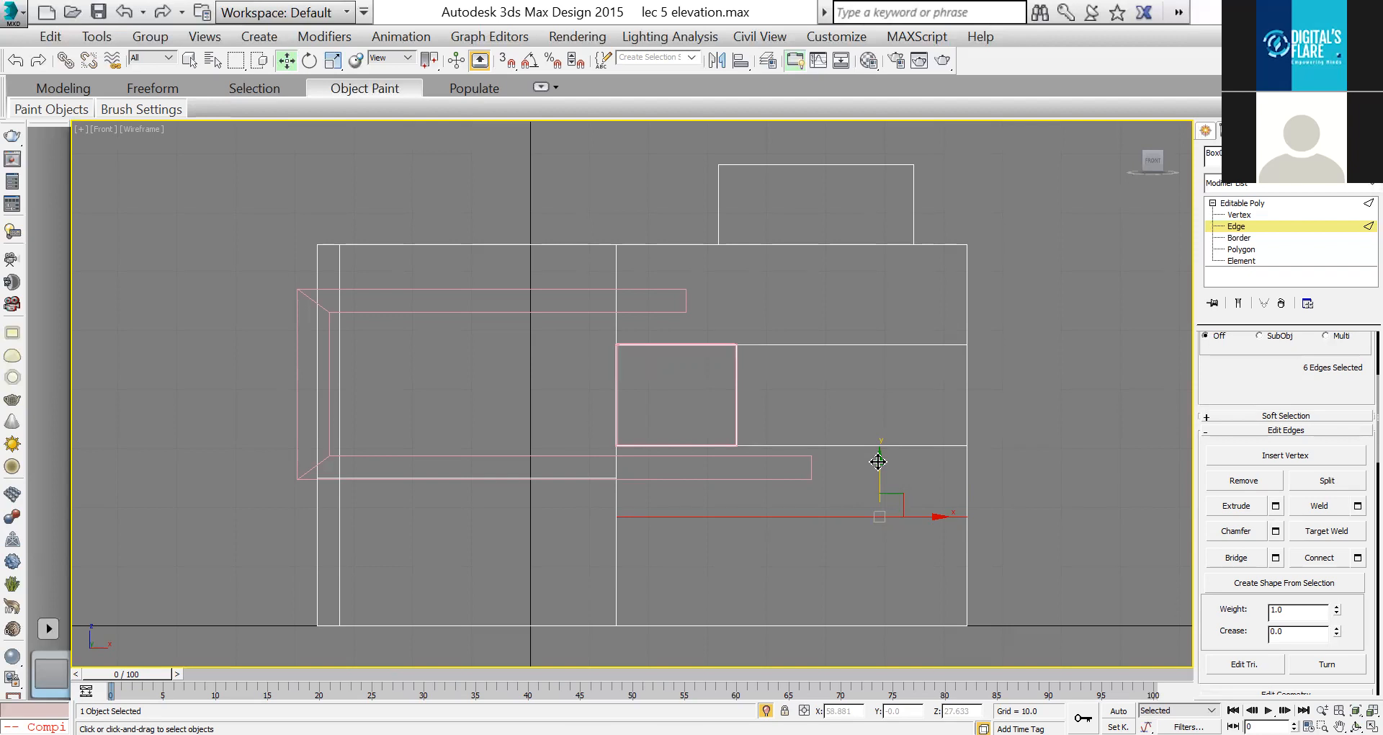
pyautogui.moveTo(878, 462); pyautogui.dragTo(892, 464)
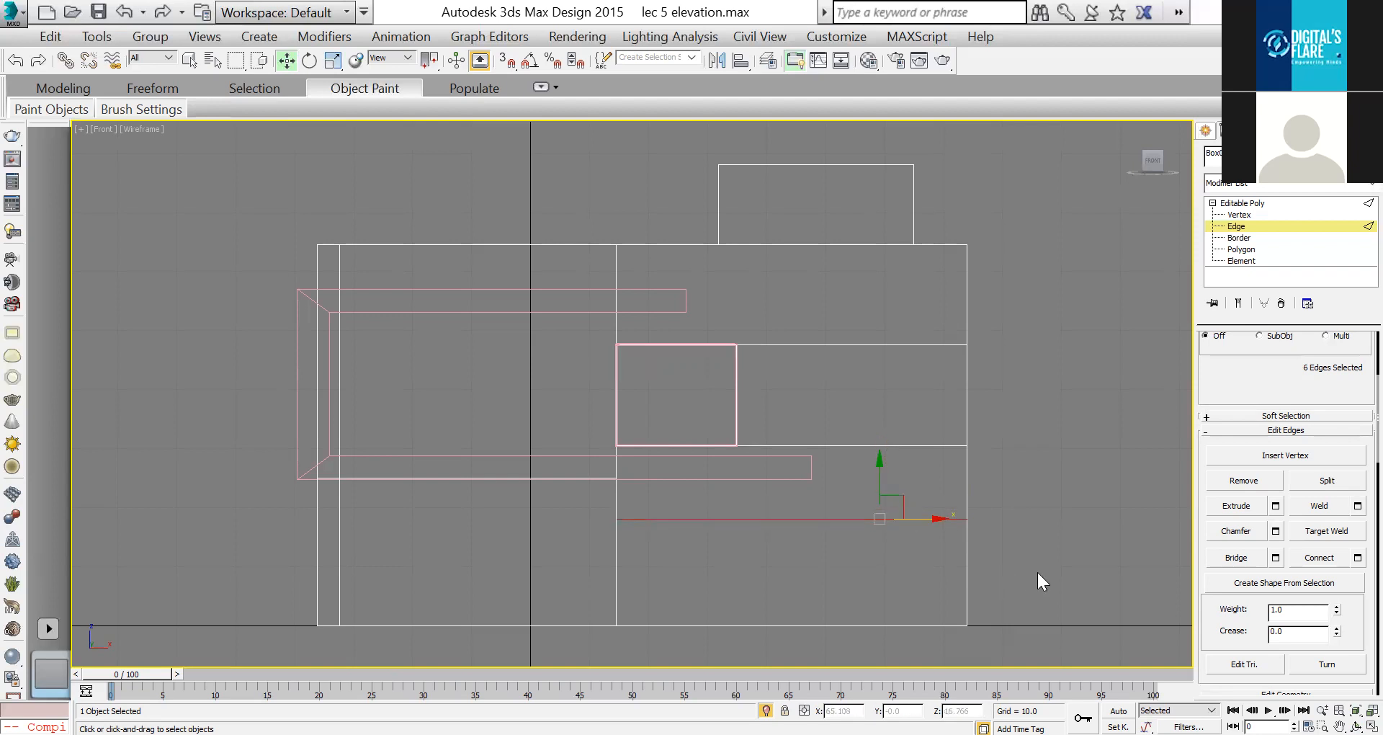
pyautogui.moveTo(598, 584); pyautogui.dragTo(1036, 573)
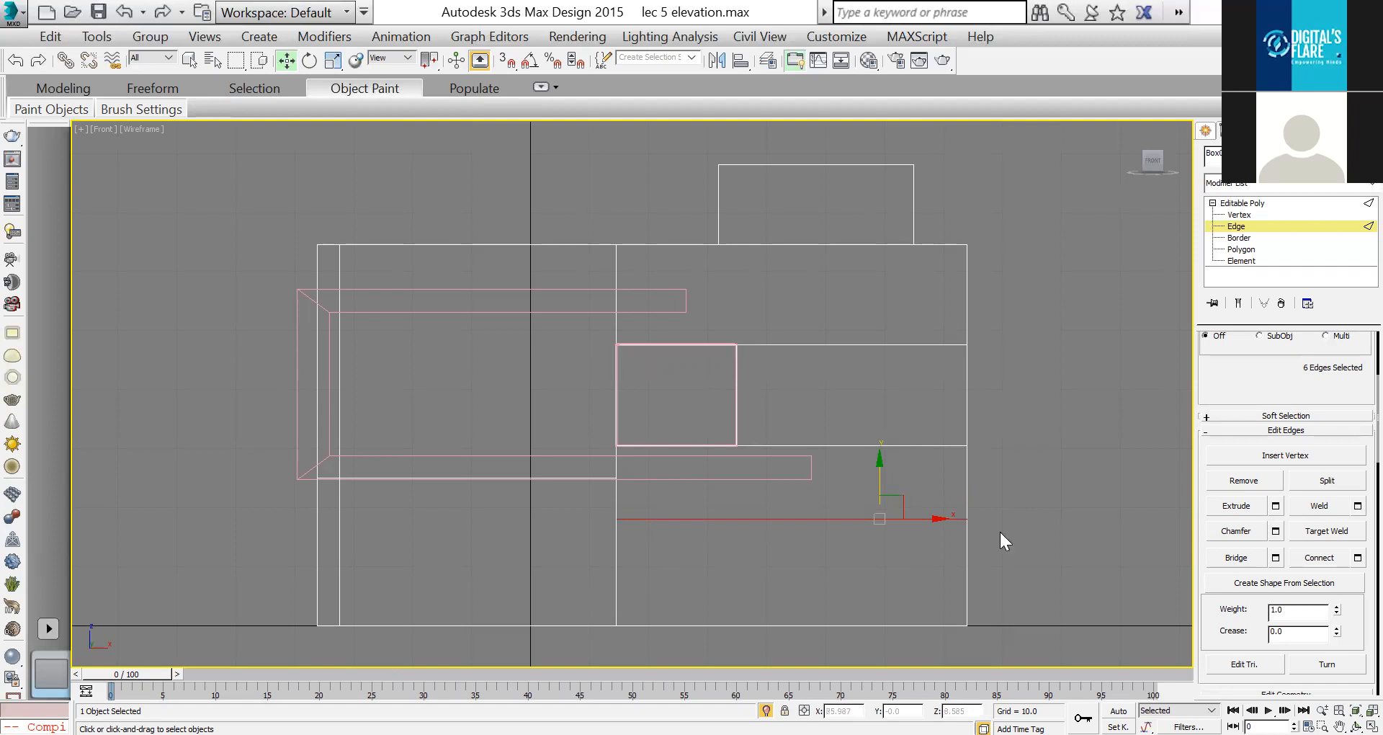
pyautogui.click(1360, 558)
pyautogui.moveTo(825, 419); pyautogui.dragTo(849, 659)
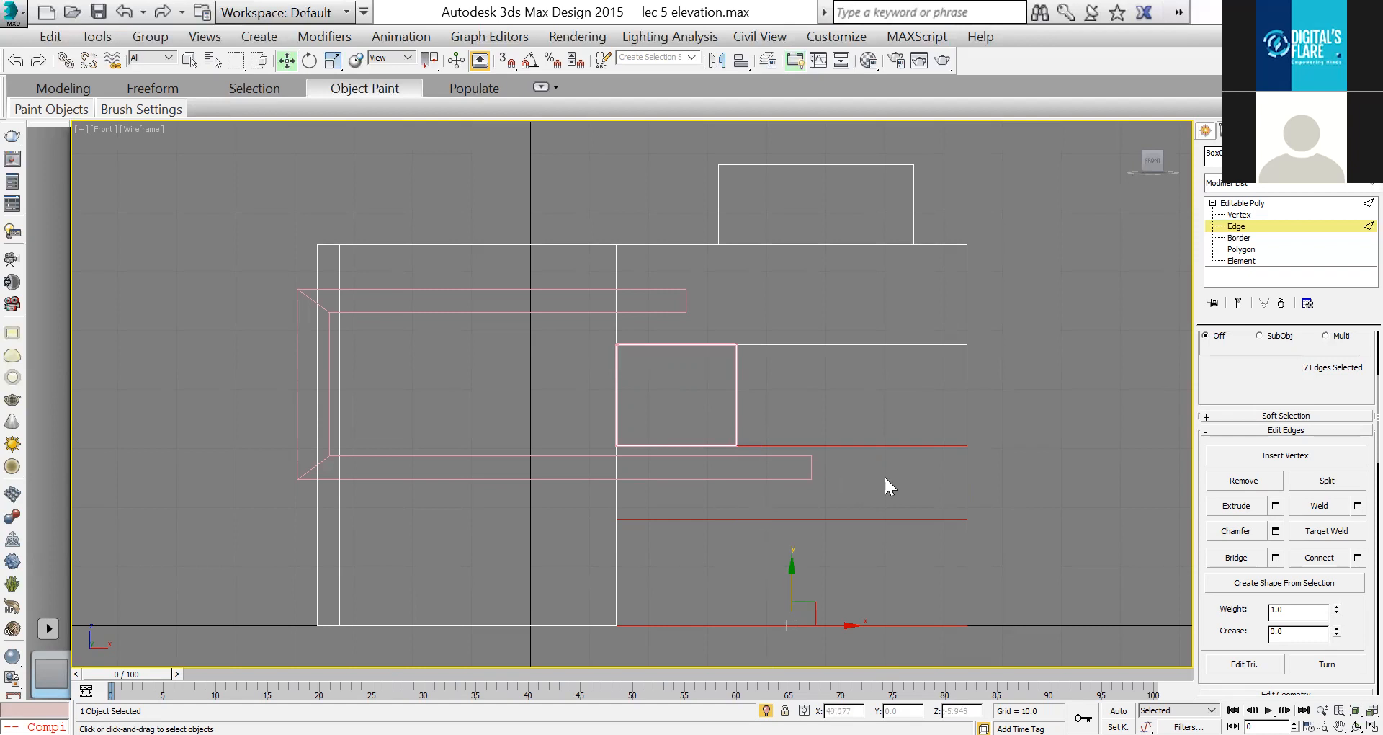
# Step: Select the ground-floor vertical edges below the new edge loop and check them in the perspective view
pyautogui.moveTo(690, 576); pyautogui.dragTo(534, 573)
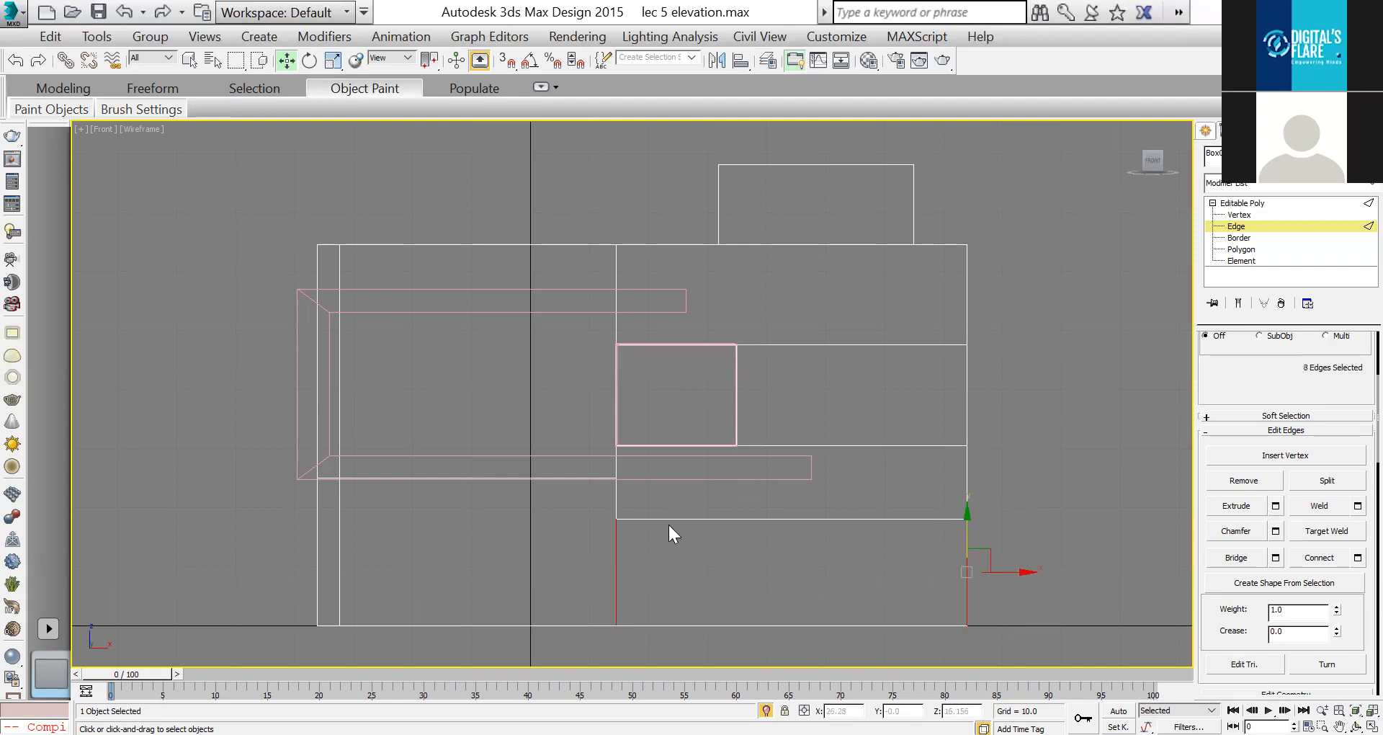
pyautogui.hotkey('alt', 'w')
pyautogui.rightClick(940, 567)
pyautogui.hotkey('alt', 'w')
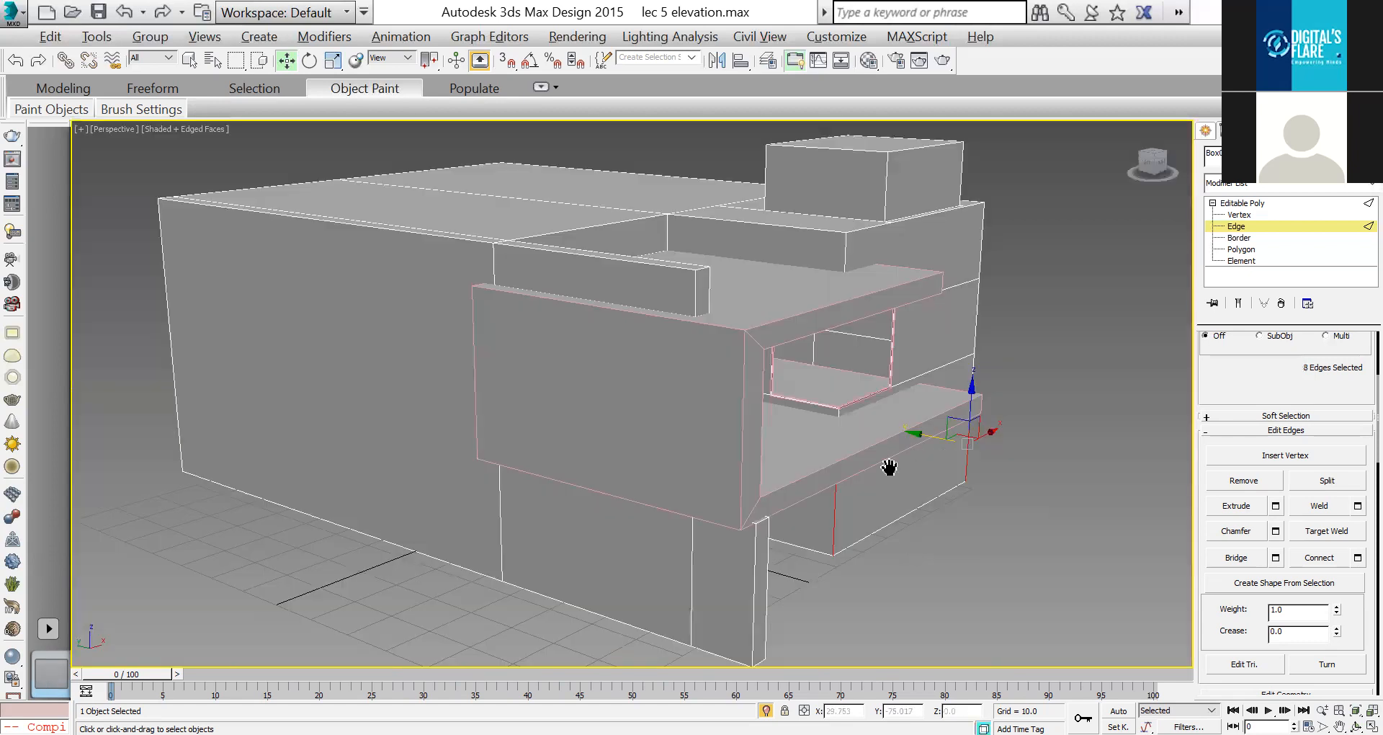
pyautogui.scroll(10, 889, 464)
pyautogui.hotkey('ctrl', 'r')
pyautogui.moveTo(606, 392); pyautogui.dragTo(1067, 334)
pyautogui.hotkey('alt', 'w')
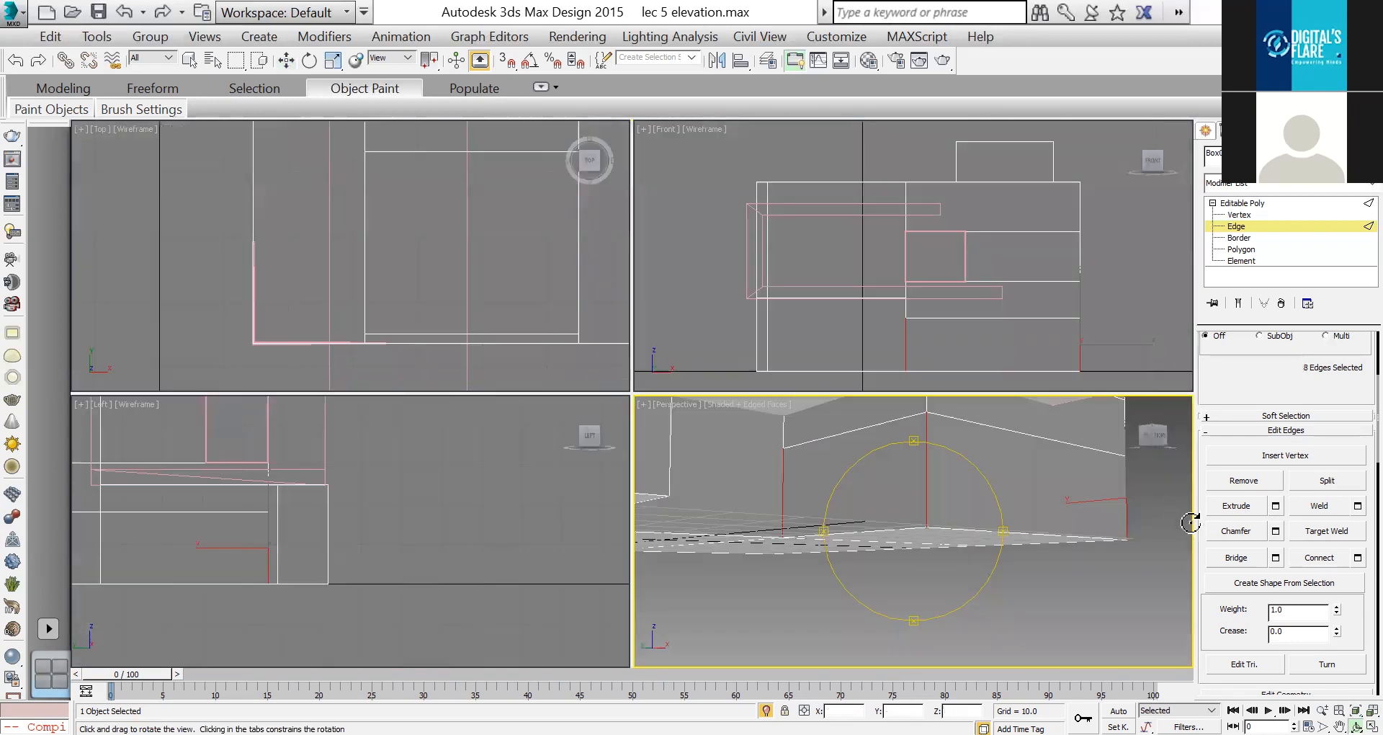
pyautogui.click(1066, 334)
pyautogui.hotkey('alt', 'w')
# Step: Connect these edges with one segment, slide it down close to the base, and leave sub-object editing
pyautogui.click(1358, 557)
pyautogui.moveTo(642, 441); pyautogui.dragTo(672, 641)
pyautogui.click(640, 464)
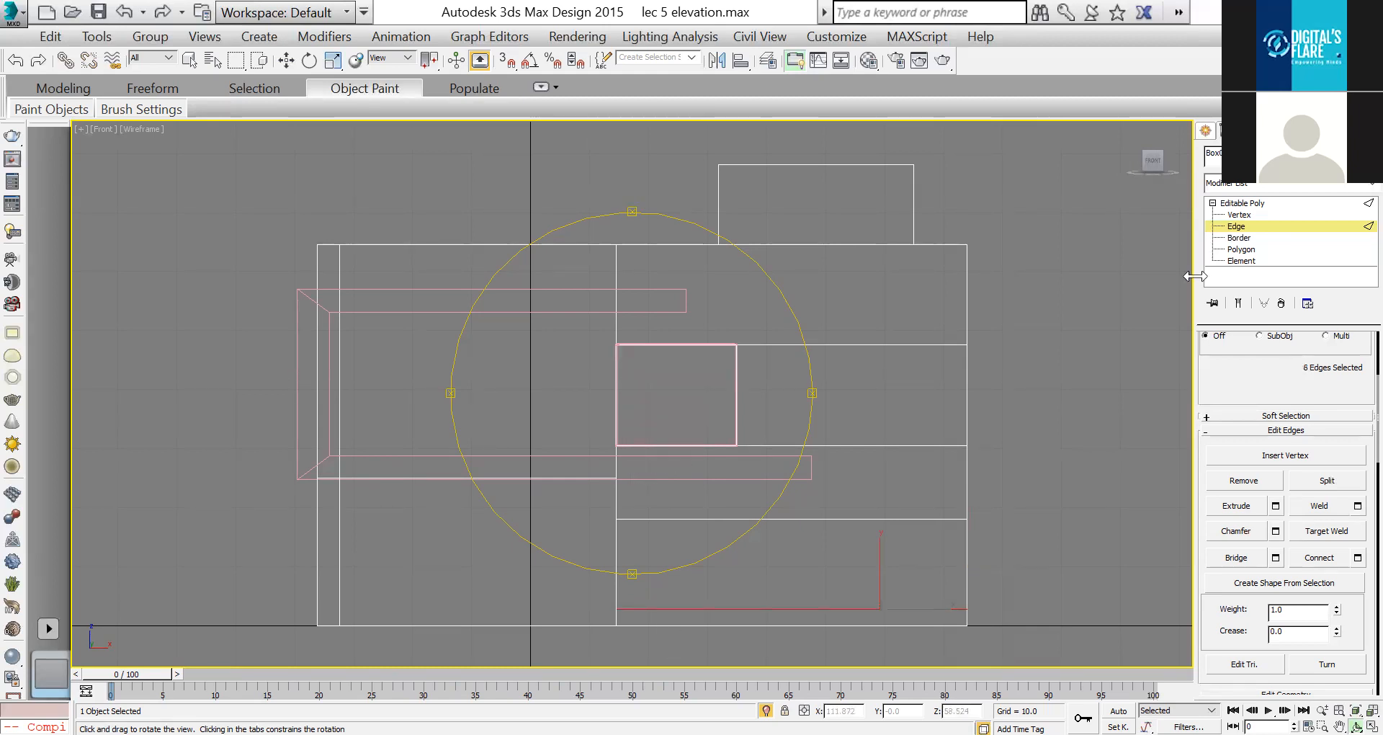
pyautogui.click(1254, 205)
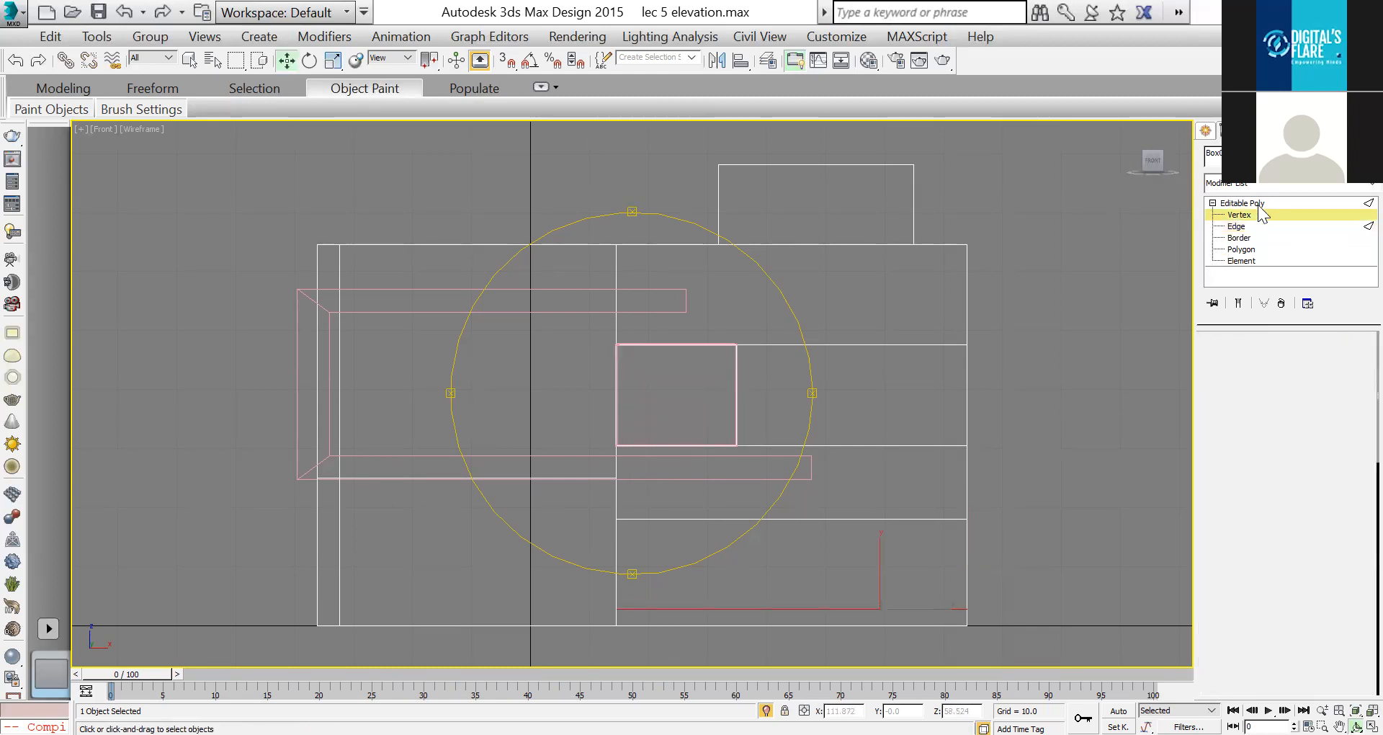
# Step: Clone the upper-floor window frame straight down as a copy for the ground floor
pyautogui.press('w')
pyautogui.click(704, 345)
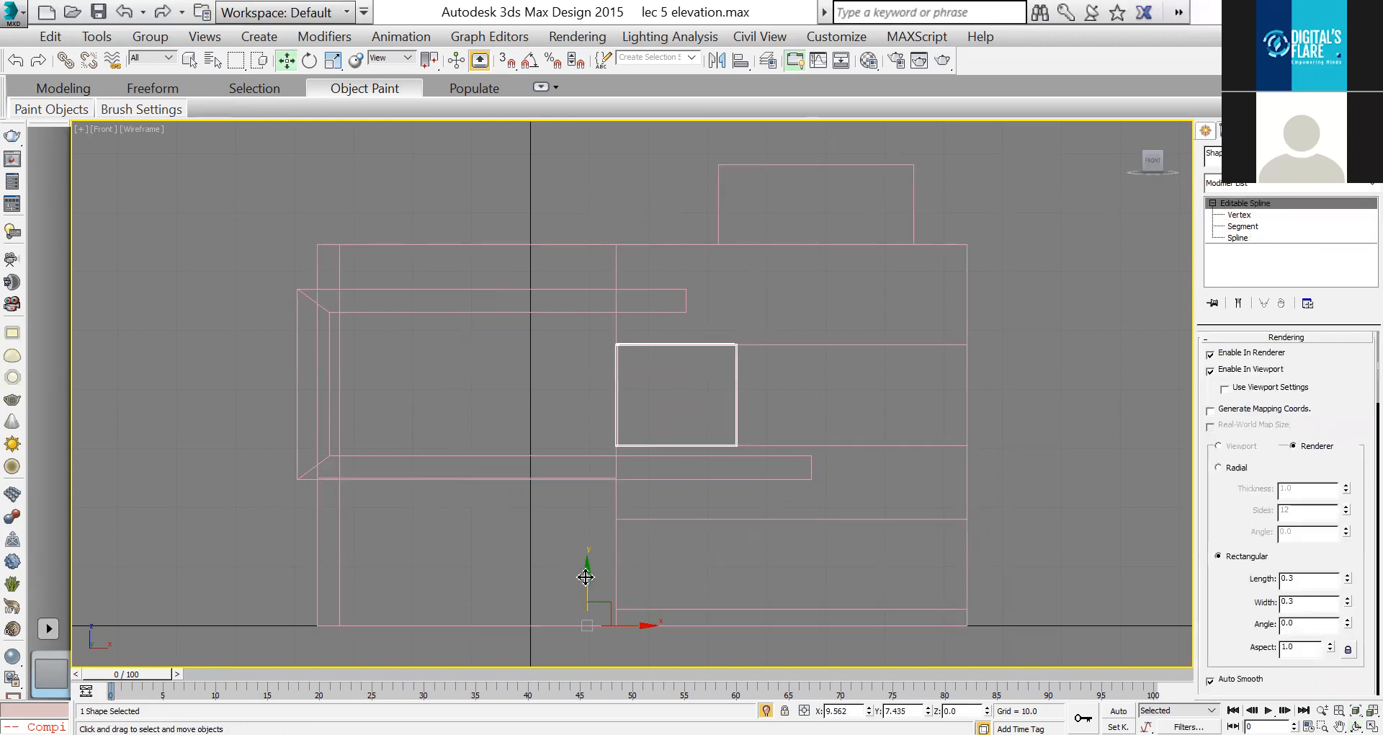
pyautogui.keyDown('shift'); pyautogui.moveTo(587, 576); pyautogui.dragTo(608, 691); pyautogui.keyUp('shift')
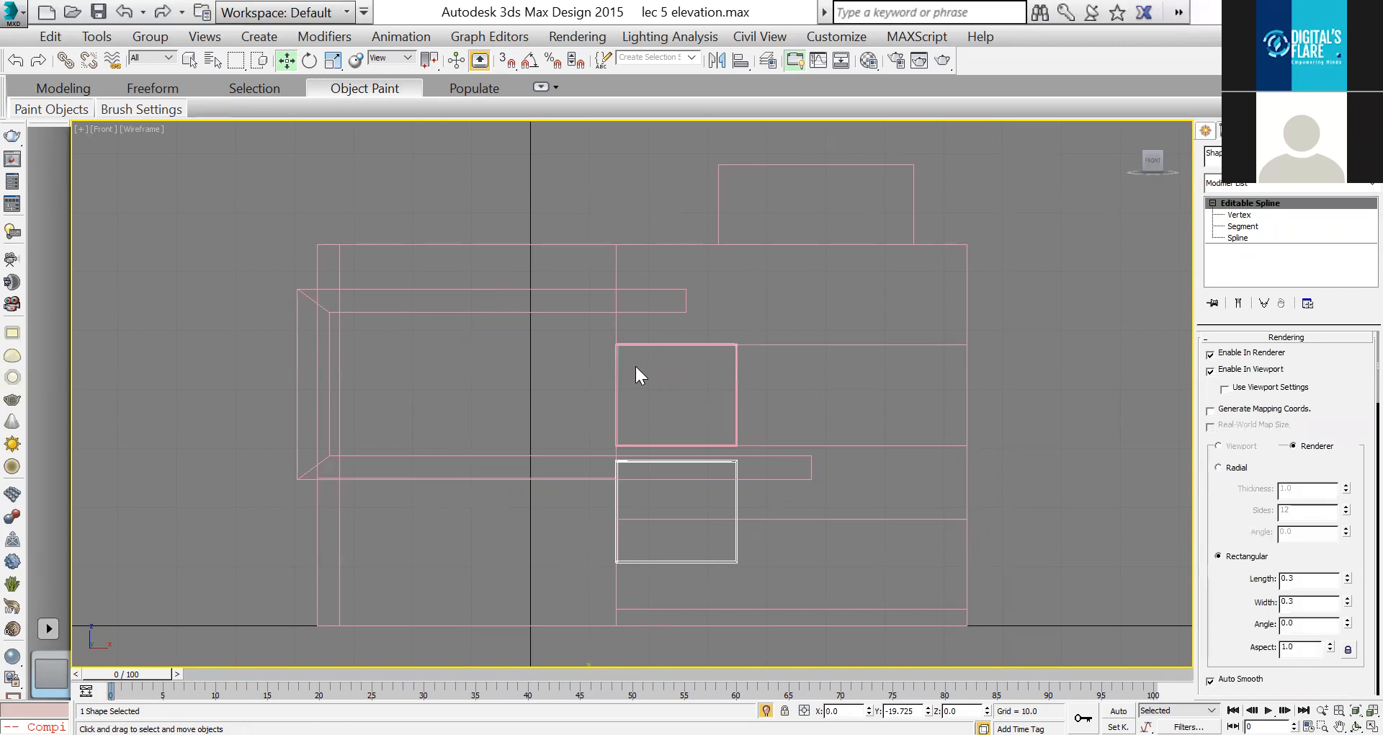
pyautogui.click(695, 471)
# Step: Move the copied frame down to about Z -28.9, roughly between the two new ground-floor edge loops
pyautogui.scroll(2, 681, 508)
pyautogui.moveTo(681, 507); pyautogui.dragTo(684, 460, button='middle')
pyautogui.moveTo(666, 353); pyautogui.dragTo(653, 197, button='middle')
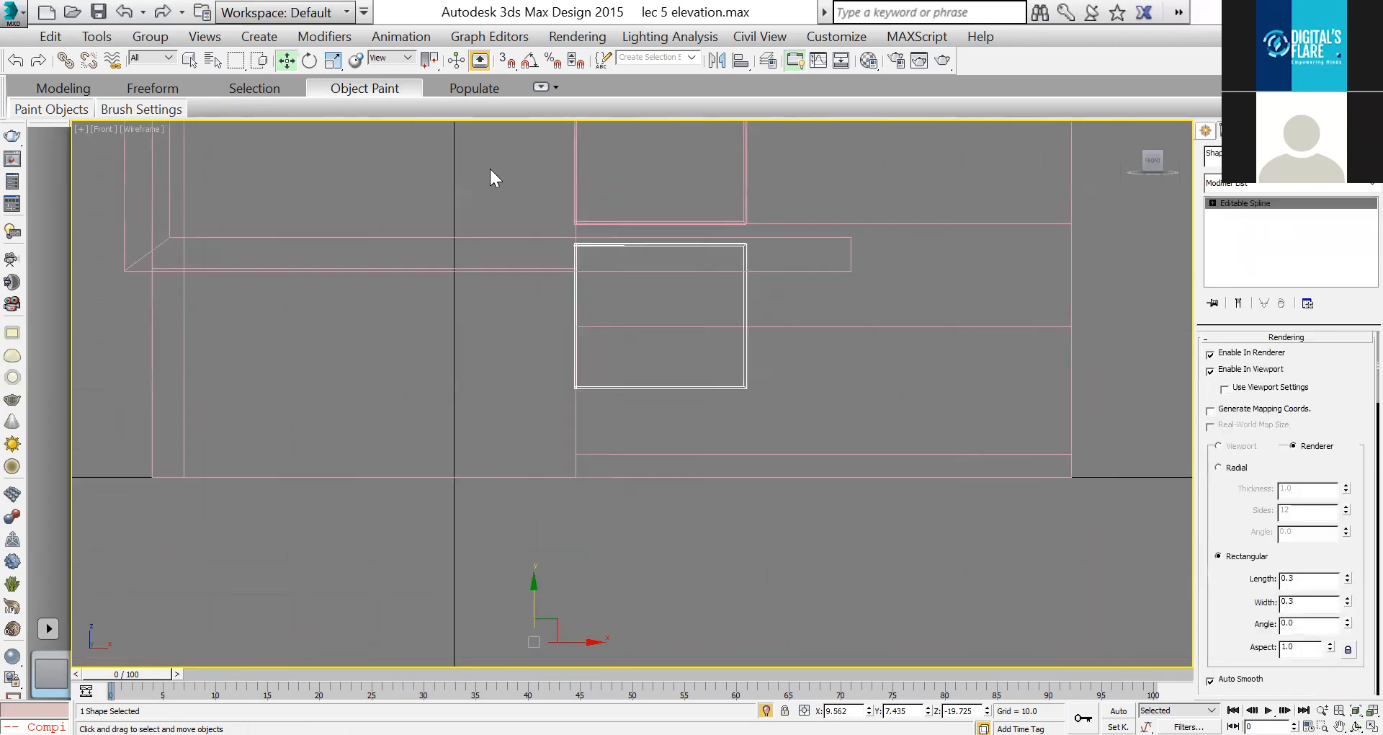
pyautogui.moveTo(530, 602); pyautogui.dragTo(552, 673)
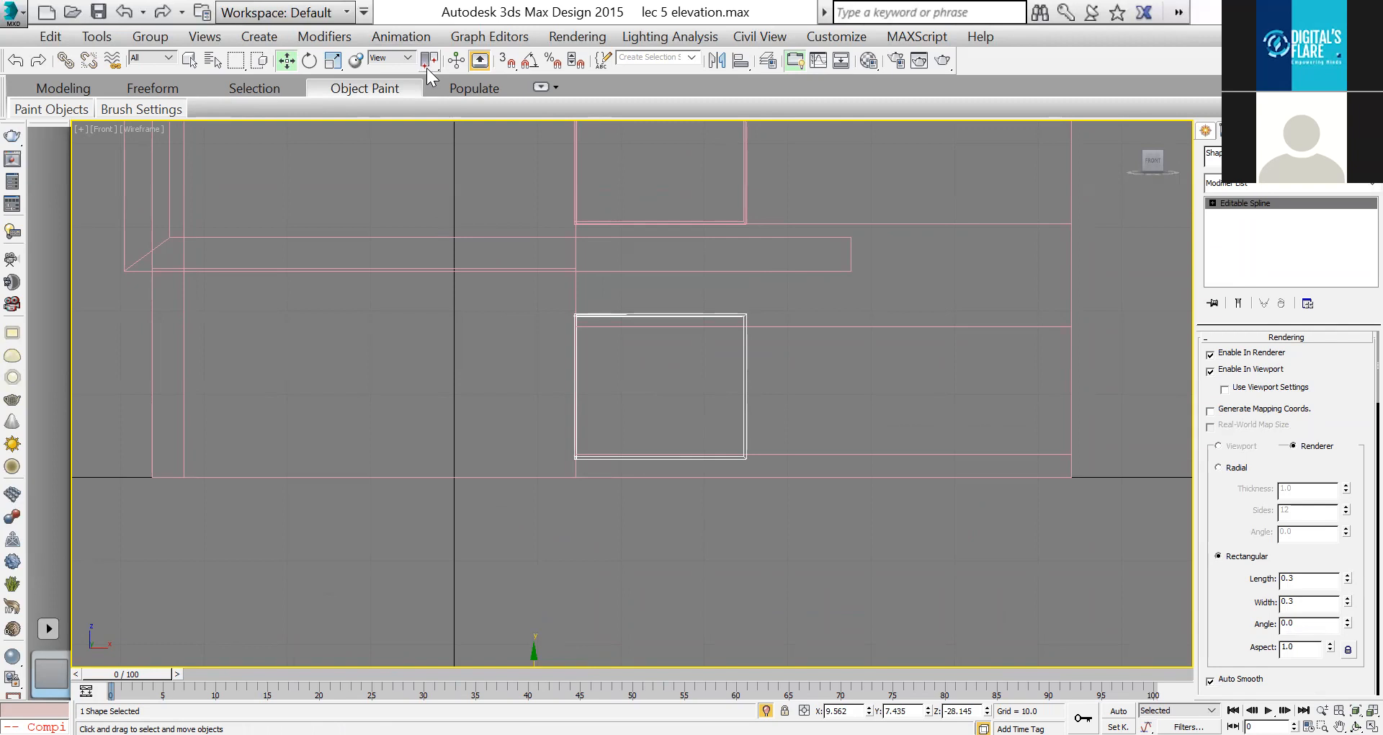
pyautogui.moveTo(665, 362); pyautogui.dragTo(666, 369)
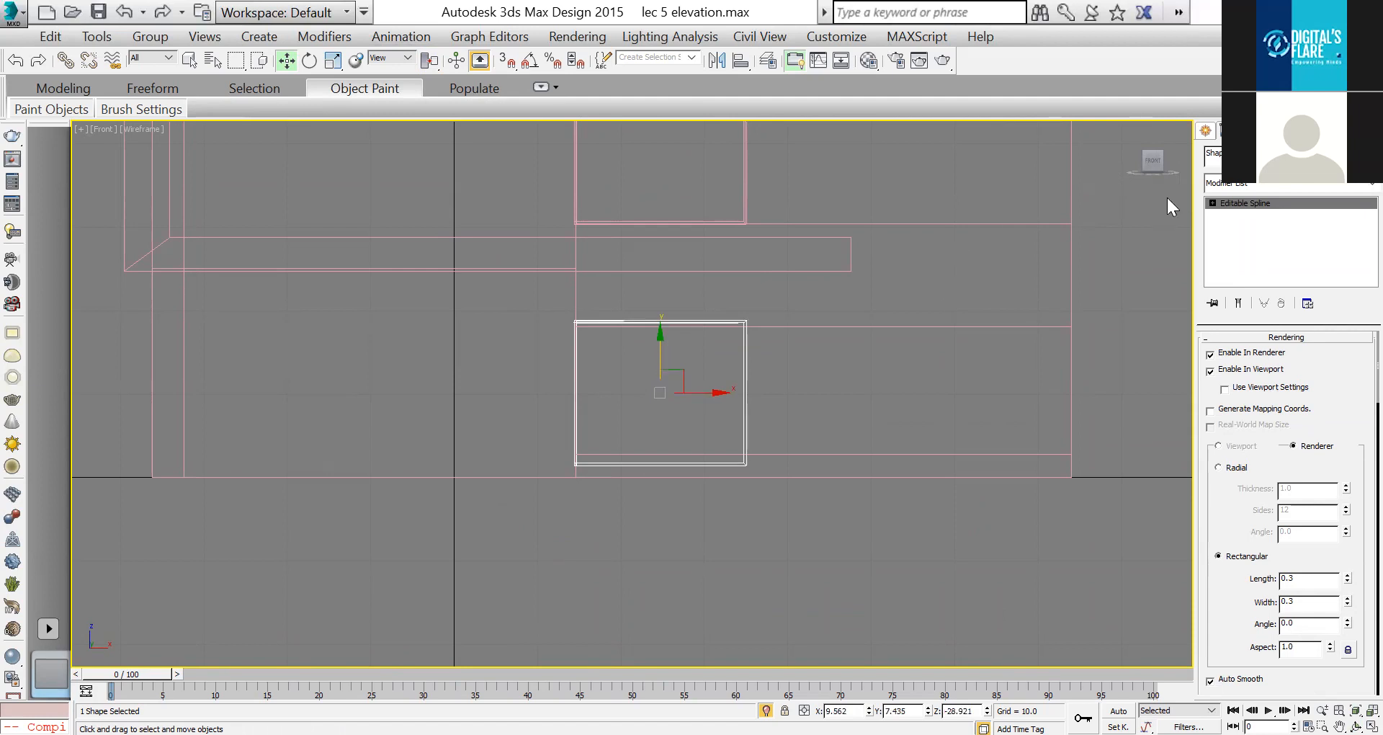
# Step: On the house body at vertex level, raise the upper ground-floor loop's vertices to the top of the copied frame
pyautogui.moveTo(1044, 272); pyautogui.dragTo(1080, 317)
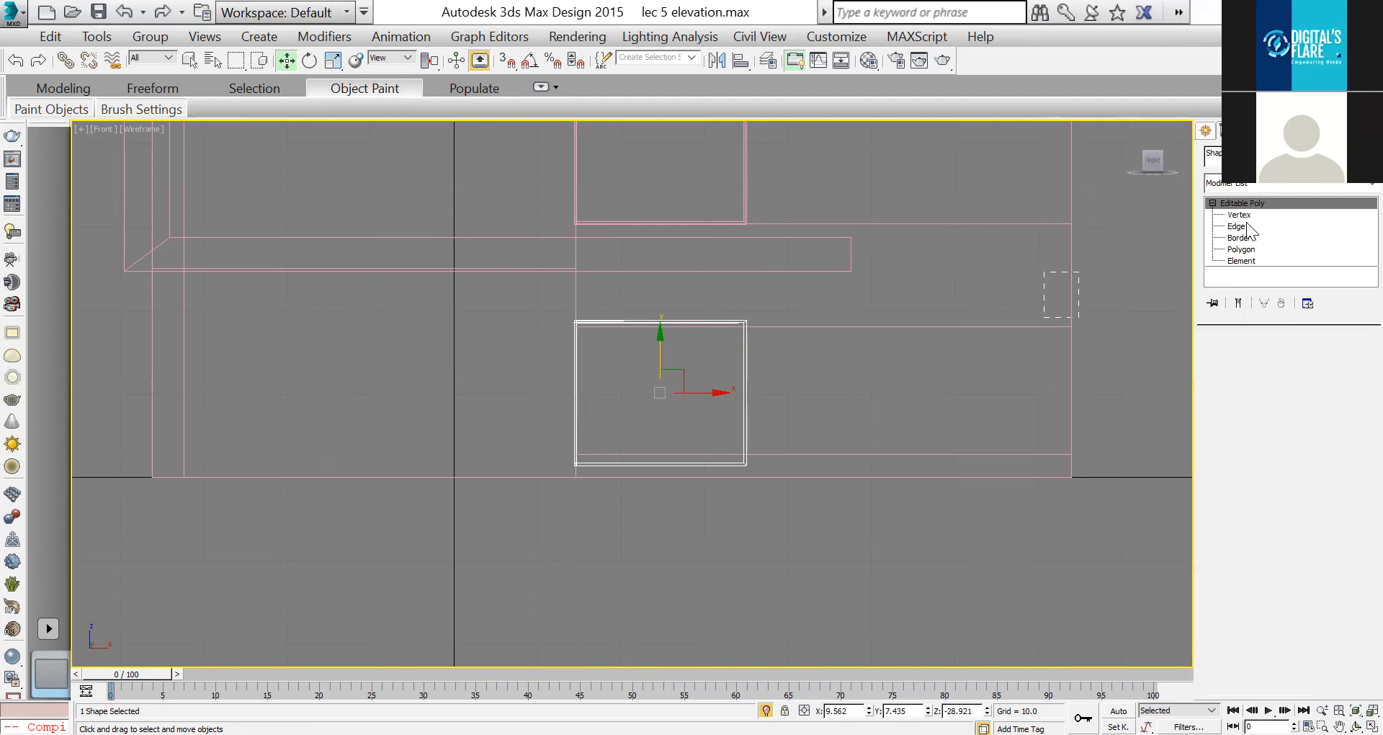
pyautogui.click(1240, 215)
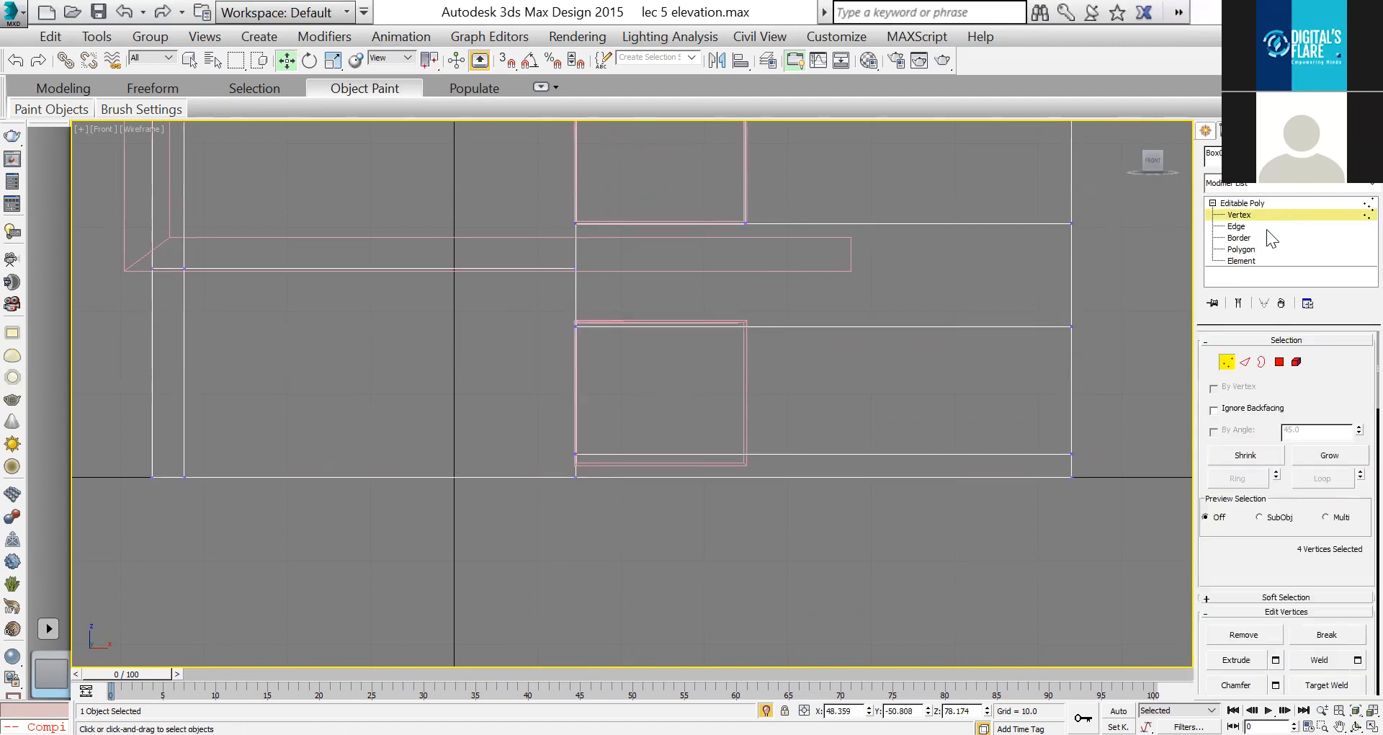
pyautogui.moveTo(525, 371); pyautogui.dragTo(1102, 310)
pyautogui.scroll(3, 696, 312)
pyautogui.moveTo(828, 310); pyautogui.dragTo(825, 304)
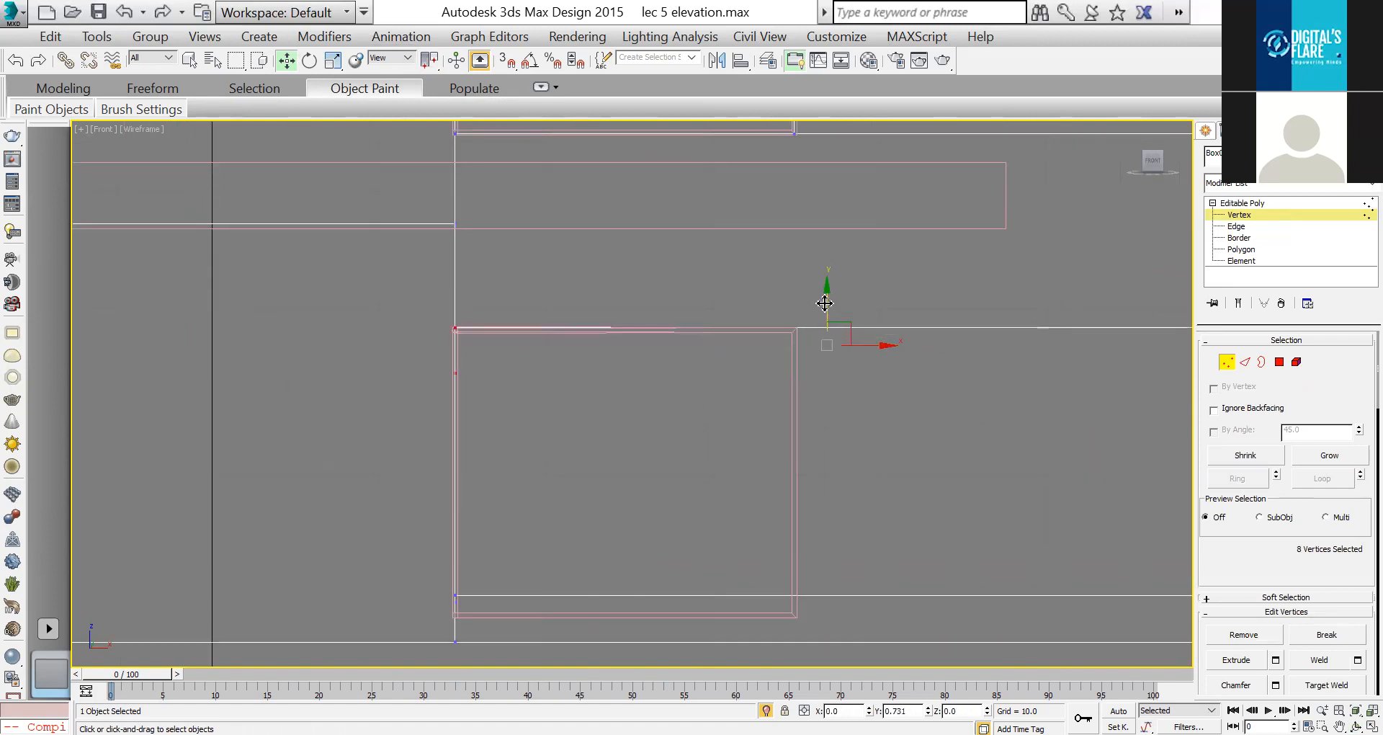
# Step: Lower the bottom loop's vertices to the underside of the copied frame and leave vertex editing
pyautogui.scroll(-4, 829, 370)
pyautogui.moveTo(886, 449); pyautogui.dragTo(828, 382, button='middle')
pyautogui.moveTo(1029, 366); pyautogui.dragTo(619, 395)
pyautogui.scroll(3, 785, 368)
pyautogui.moveTo(791, 322); pyautogui.dragTo(791, 344)
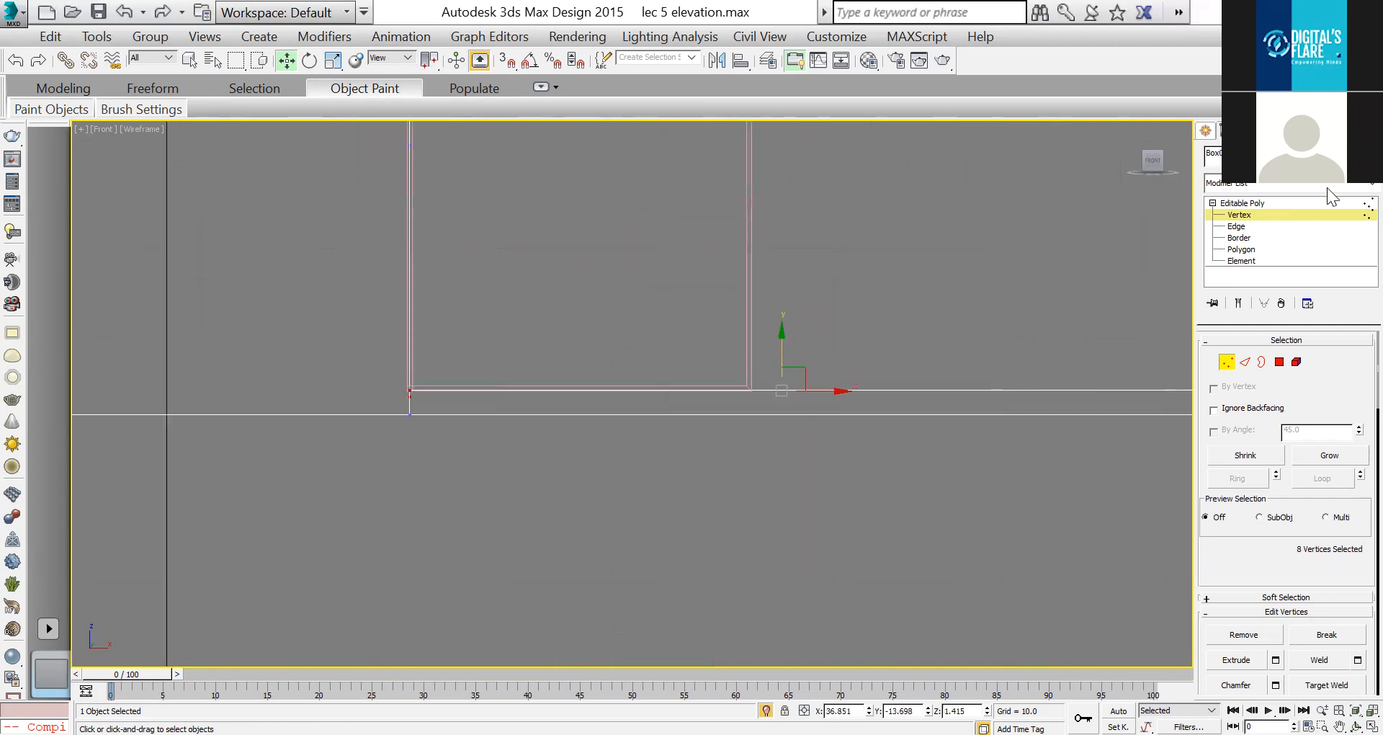
pyautogui.click(1258, 206)
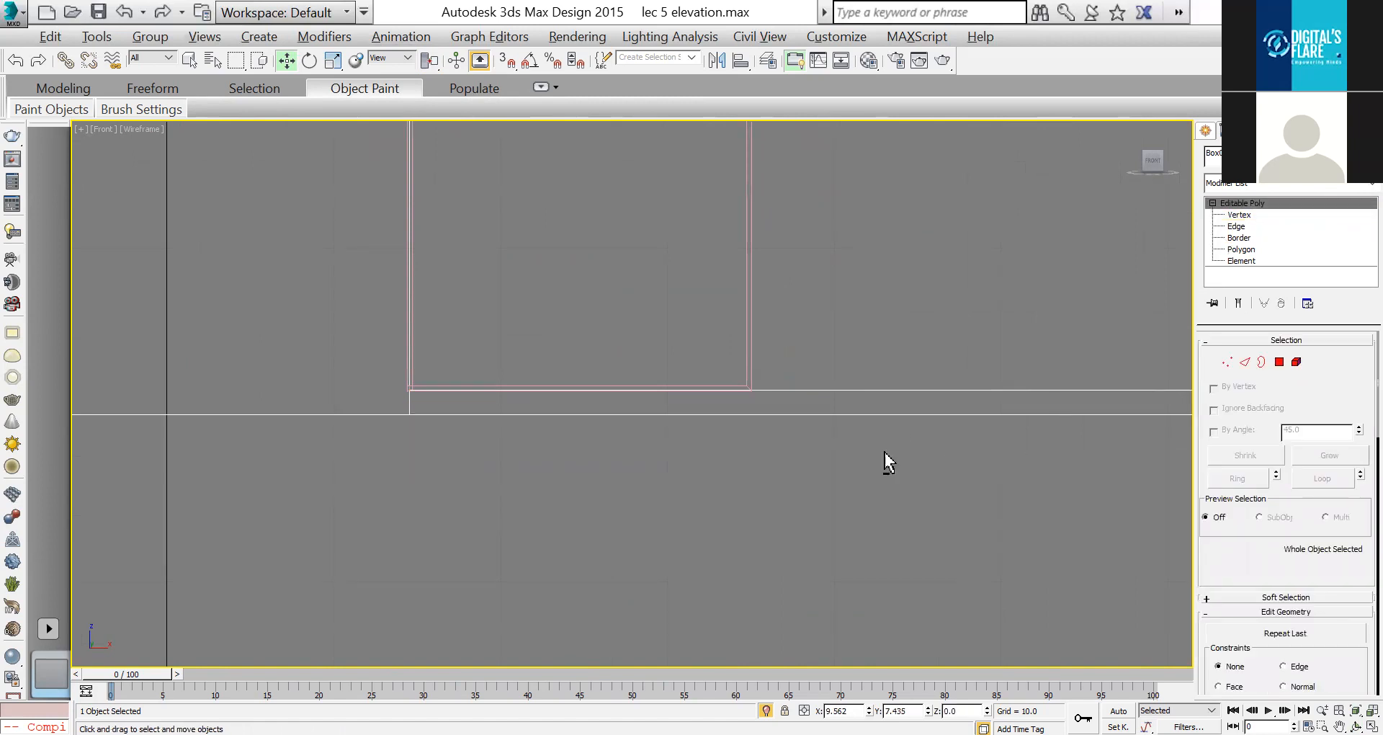
# Step: Examine how the copied frame fits the ground-floor corner in perspective, and return to the Front view
pyautogui.press('p')
pyautogui.click(1357, 727)
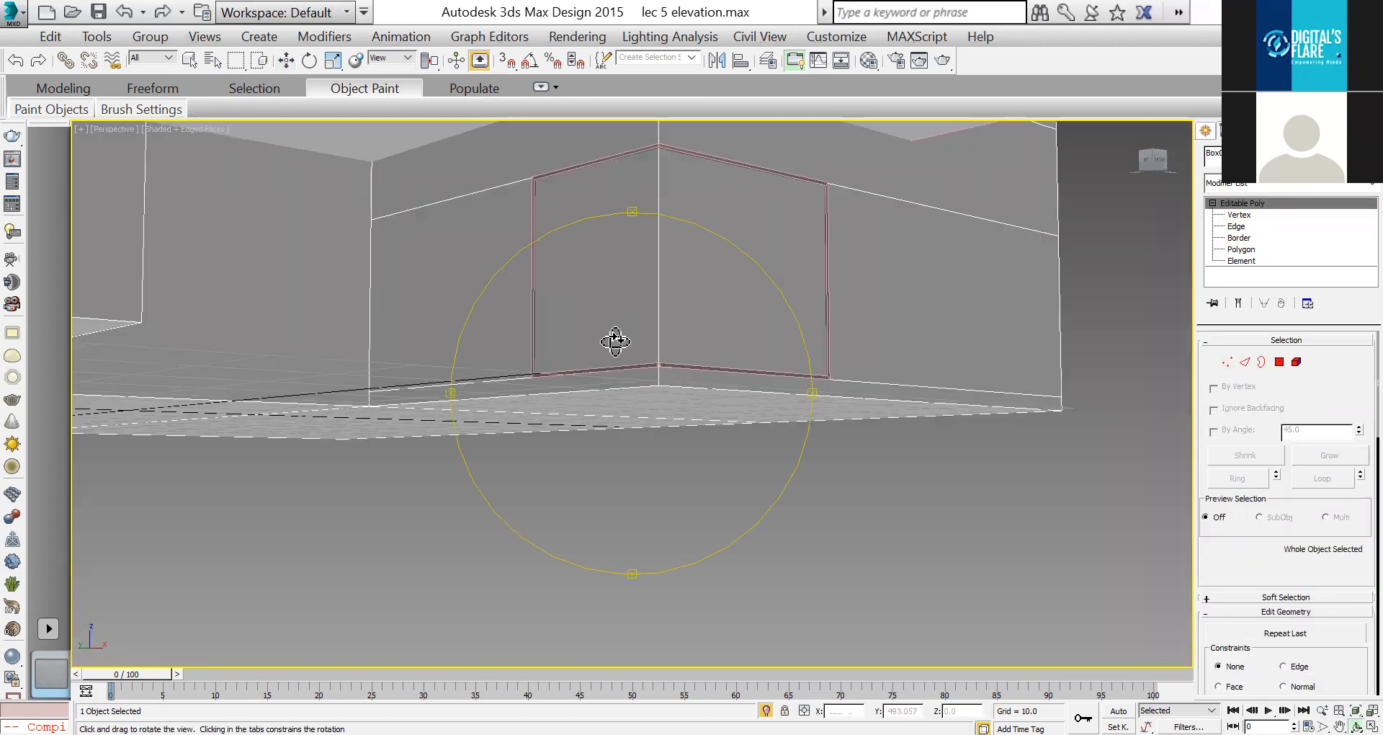
pyautogui.moveTo(603, 339); pyautogui.dragTo(728, 627)
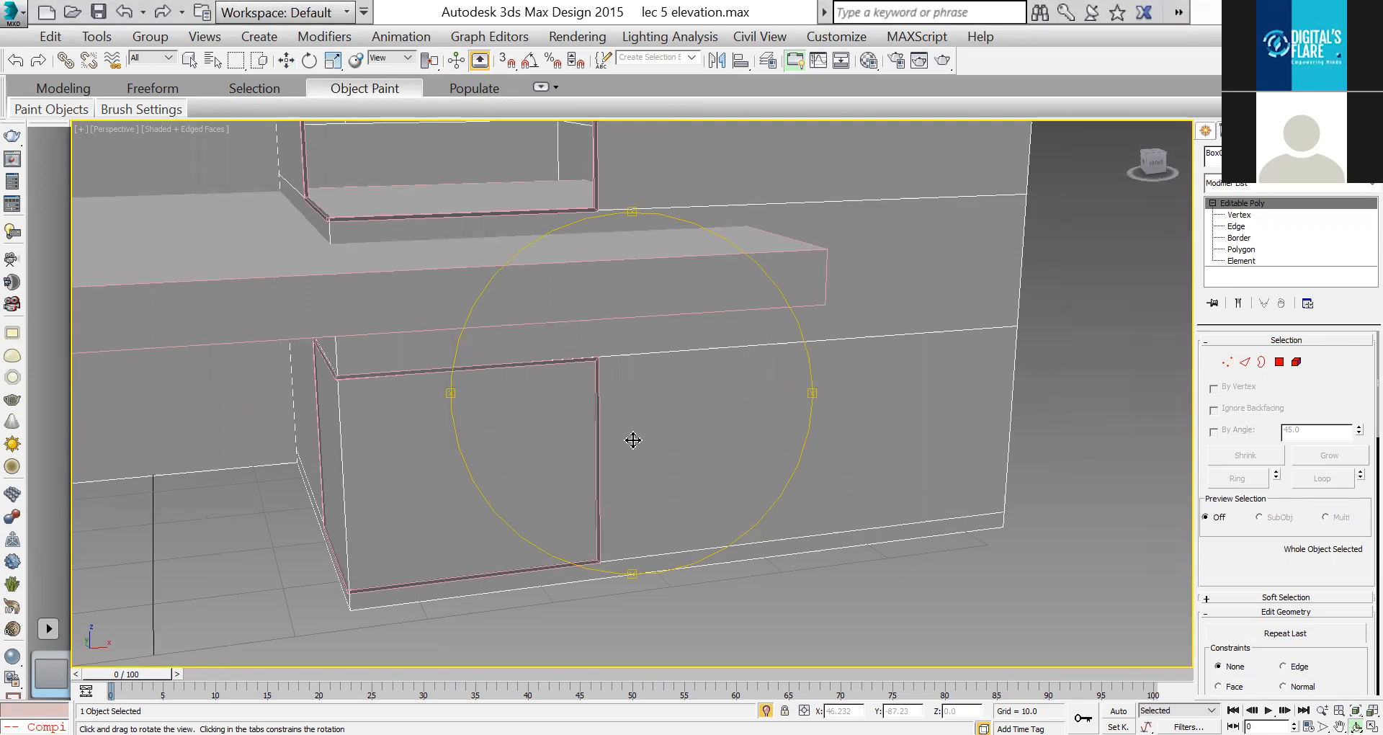
pyautogui.press('w')
pyautogui.moveTo(757, 345); pyautogui.dragTo(853, 319, button='middle')
pyautogui.press('f')
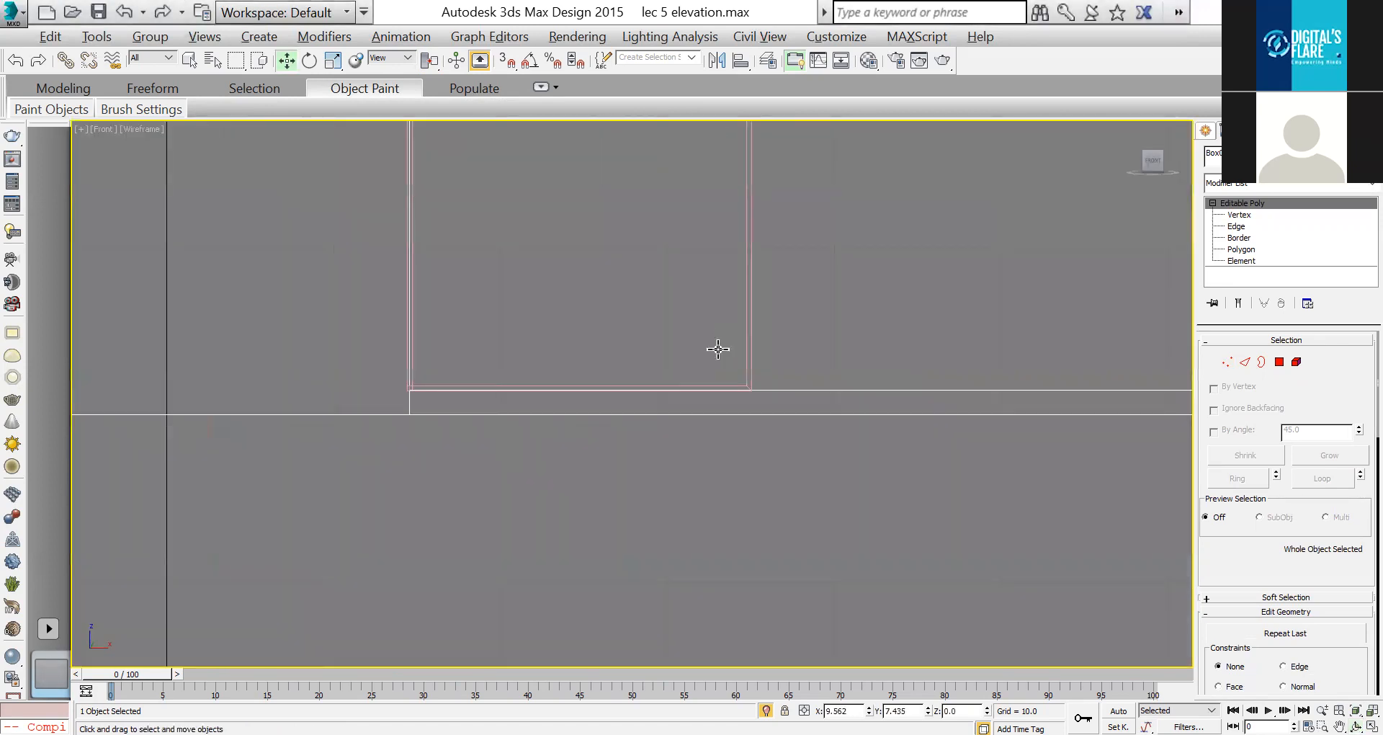
pyautogui.scroll(-2, 716, 346)
pyautogui.click(1244, 363)
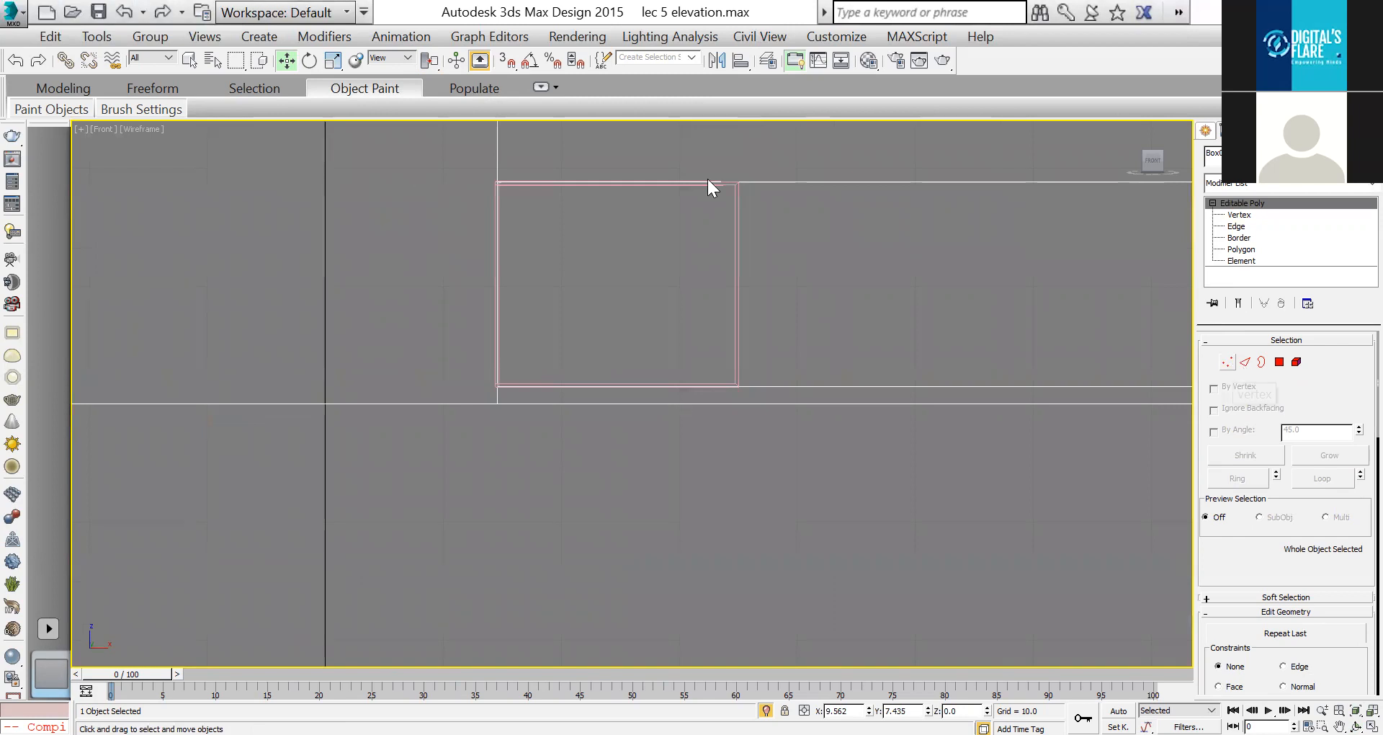
pyautogui.moveTo(701, 172); pyautogui.dragTo(786, 396)
pyautogui.moveTo(1323, 557); pyautogui.dragTo(1316, 524)
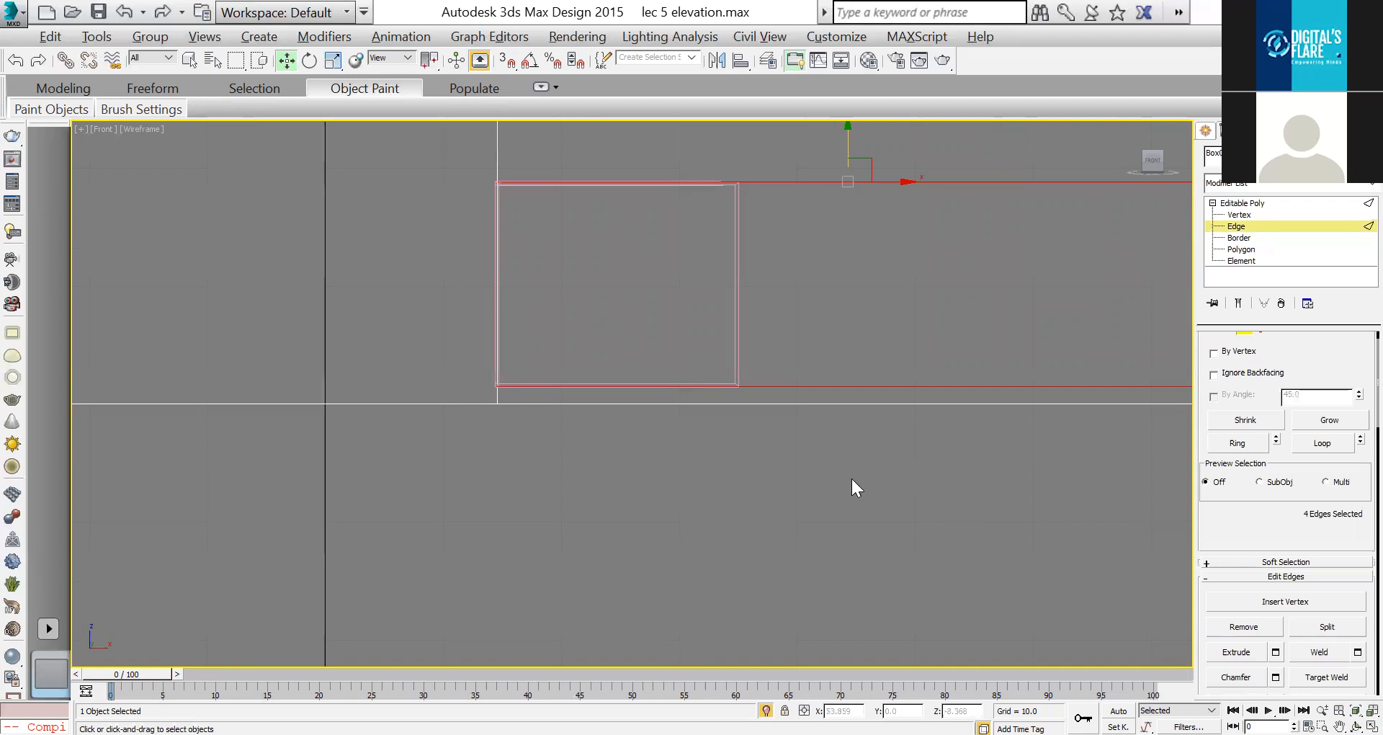
pyautogui.press('p')
pyautogui.scroll(-5, 828, 481)
pyautogui.click(1240, 215)
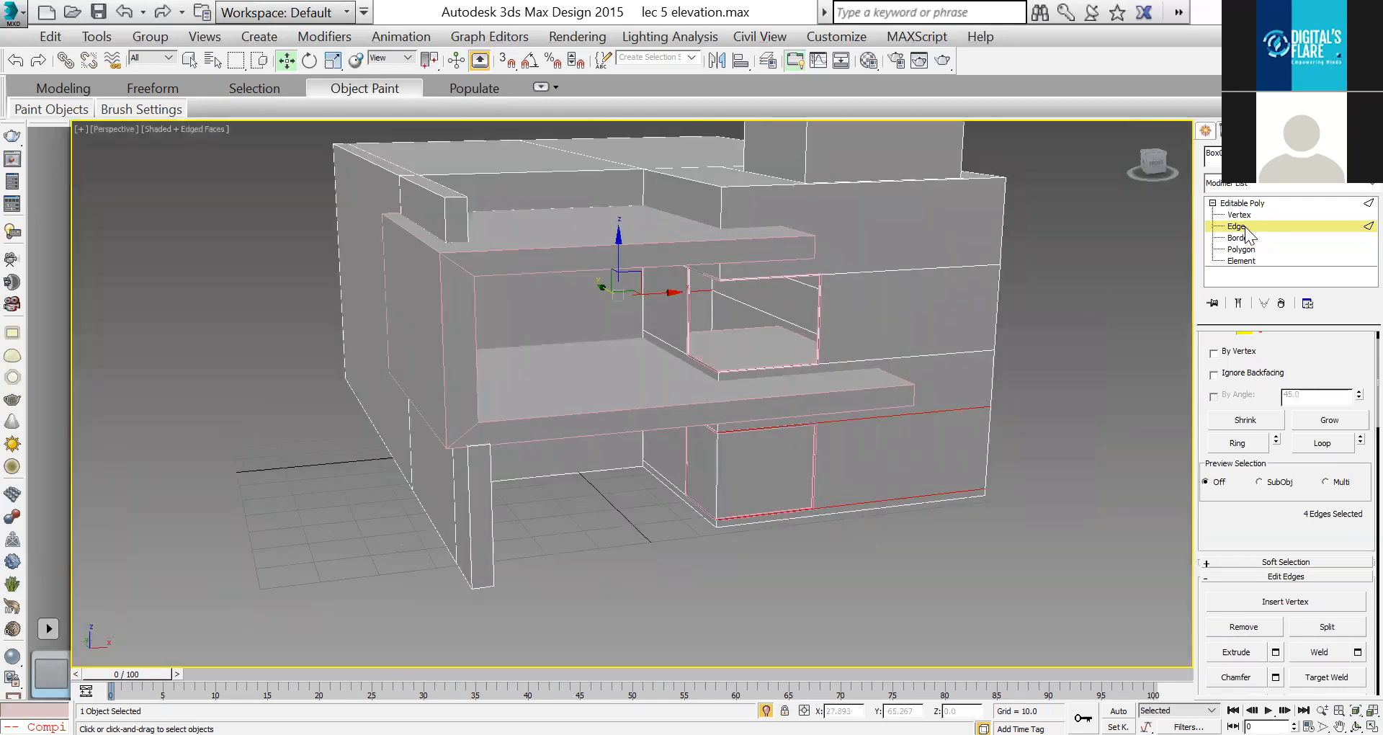
pyautogui.click(1242, 203)
# Step: At polygon level on the house body, select the outer side face of the front pillar
pyautogui.click(1357, 726)
pyautogui.keyDown('alt'); pyautogui.moveTo(1134, 416); pyautogui.dragTo(1264, 353, button='middle'); pyautogui.keyUp('alt')
pyautogui.moveTo(566, 547); pyautogui.dragTo(631, 607)
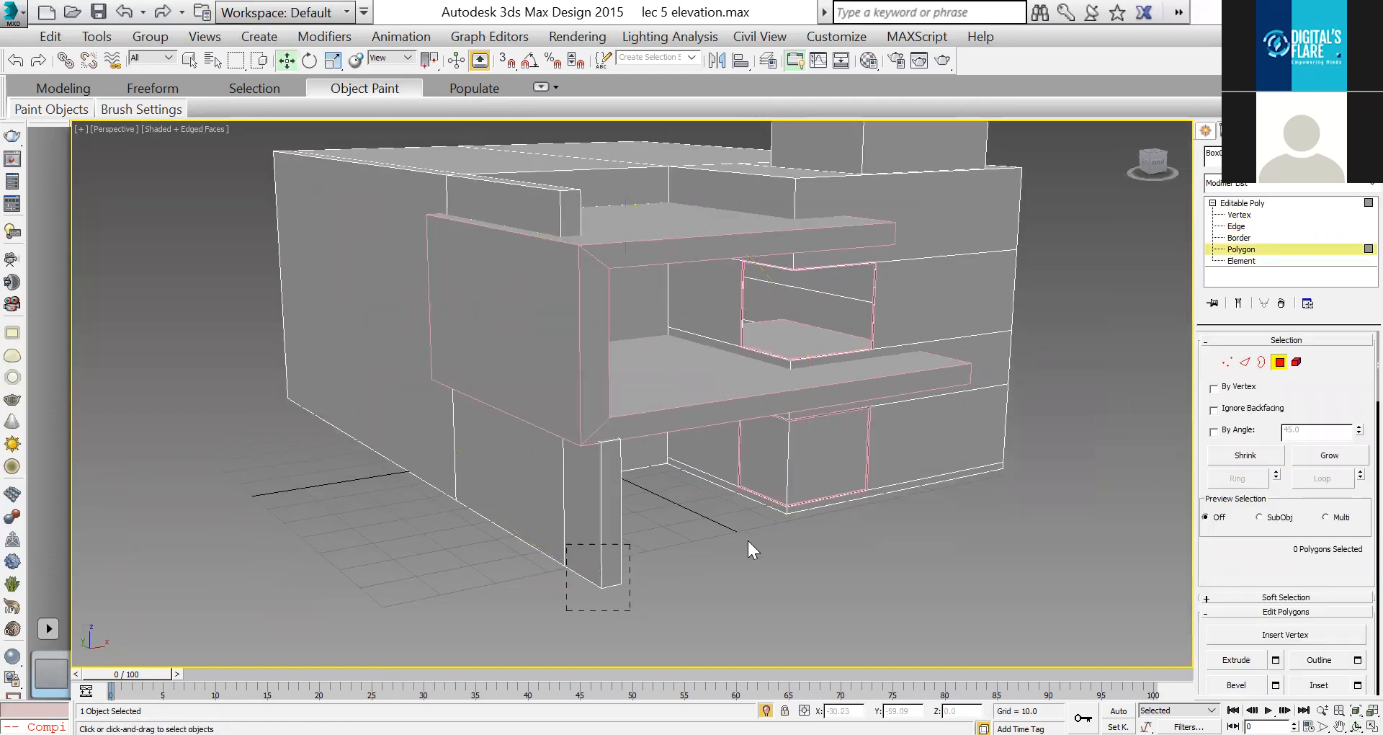
pyautogui.hotkey('ctrl', 'z')
pyautogui.click(593, 522)
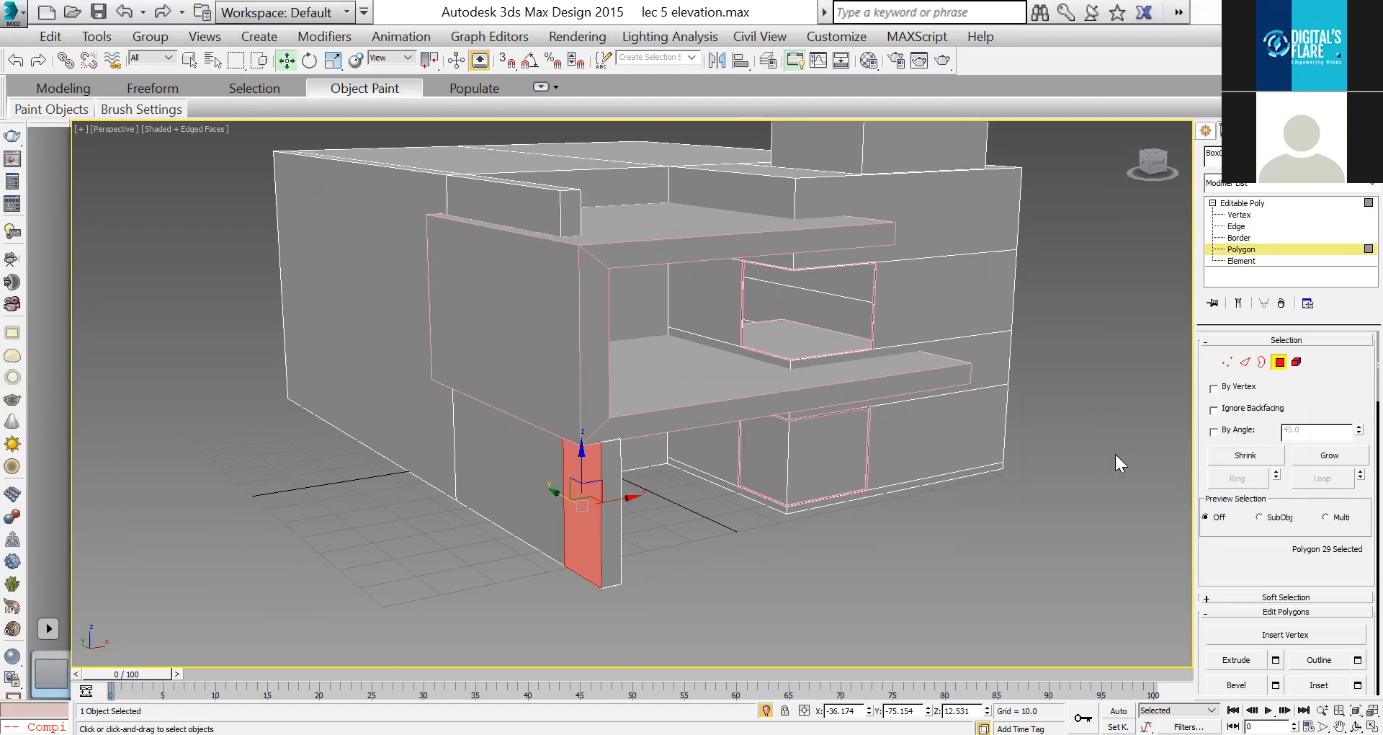
# Step: Turn on Ignore Backfacing, select the pillar's two visible faces, and clear the selection
pyautogui.click(1212, 408)
pyautogui.hotkey('ctrl', 'r')
pyautogui.moveTo(525, 417); pyautogui.dragTo(644, 540)
pyautogui.press('w')
pyautogui.keyDown('ctrl'); pyautogui.click(612, 542); pyautogui.keyUp('ctrl')
pyautogui.hotkey('ctrl', 'r')
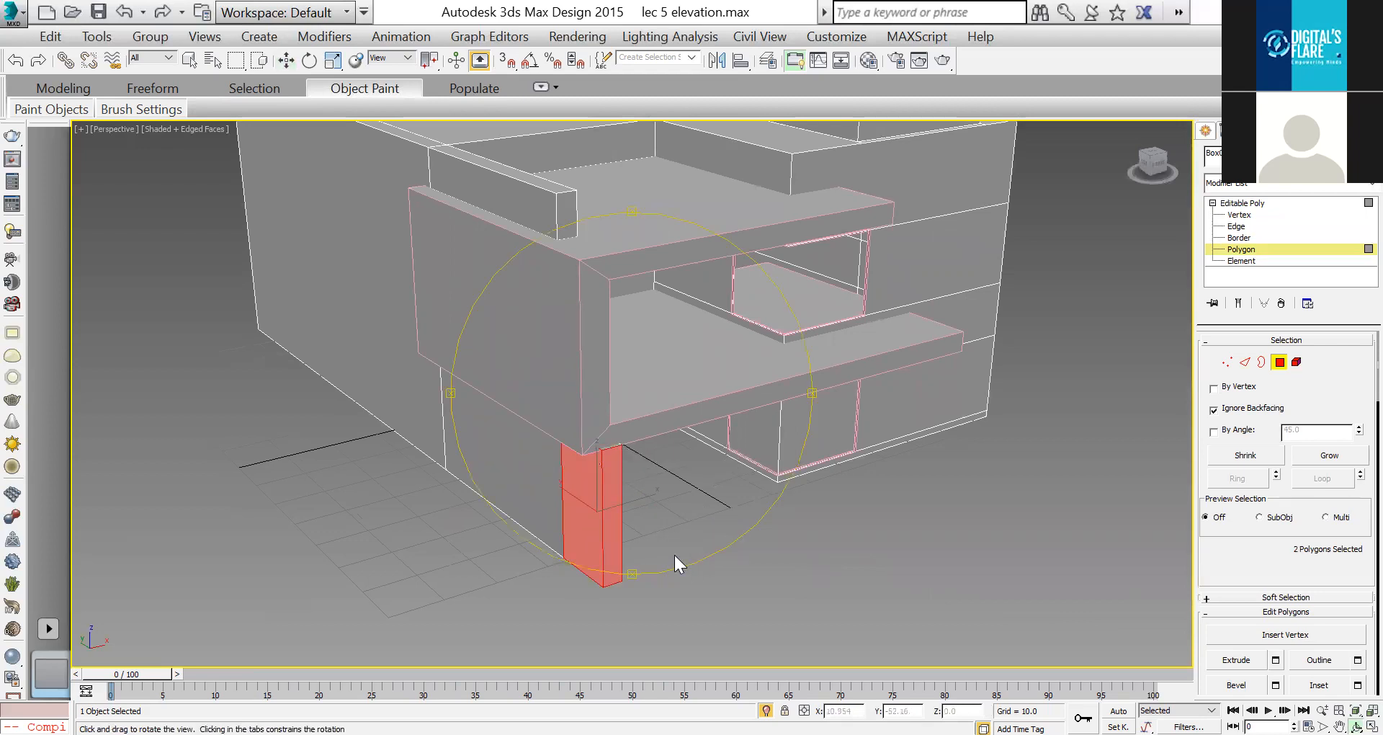
pyautogui.moveTo(674, 555); pyautogui.dragTo(673, 520)
pyautogui.press('w')
pyautogui.click(725, 493)
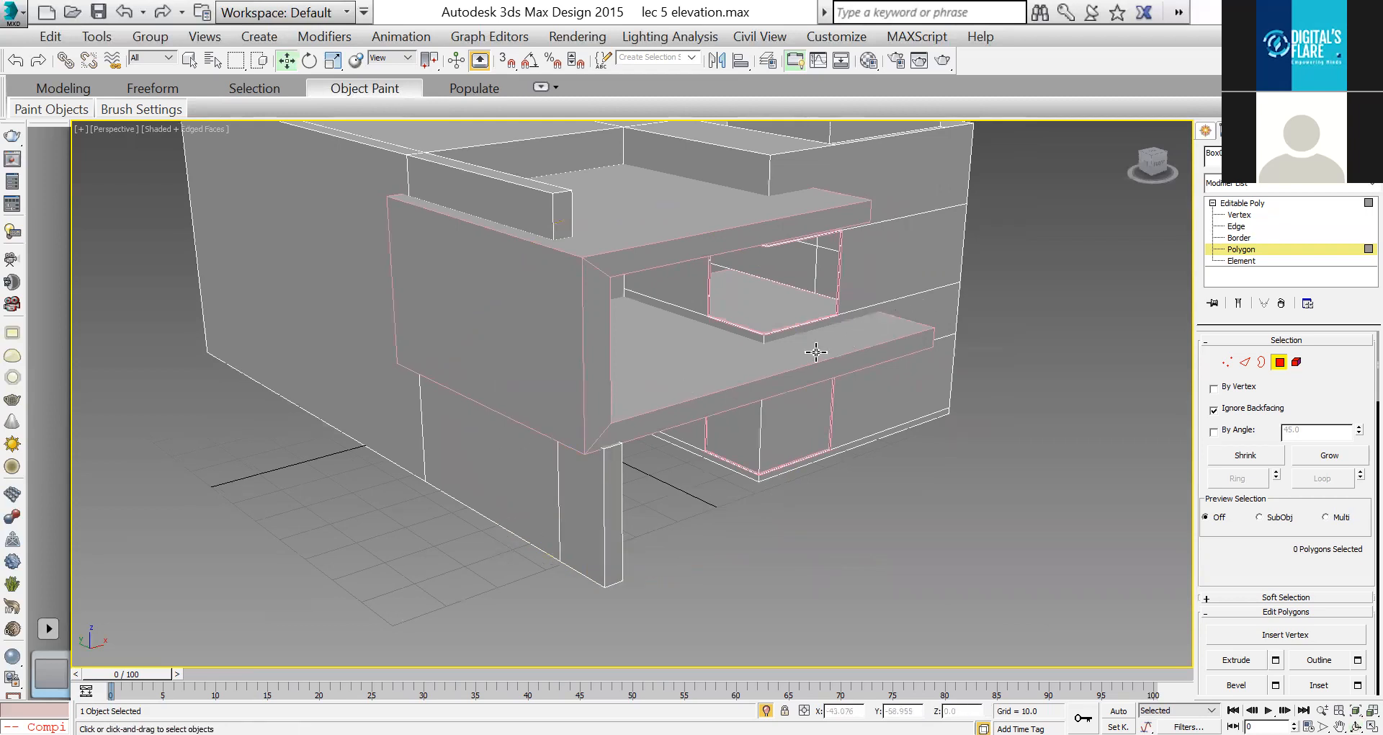
# Step: Isolate the house body and select the outer face of the low side wall with Ignore Backfacing on
pyautogui.press('4')
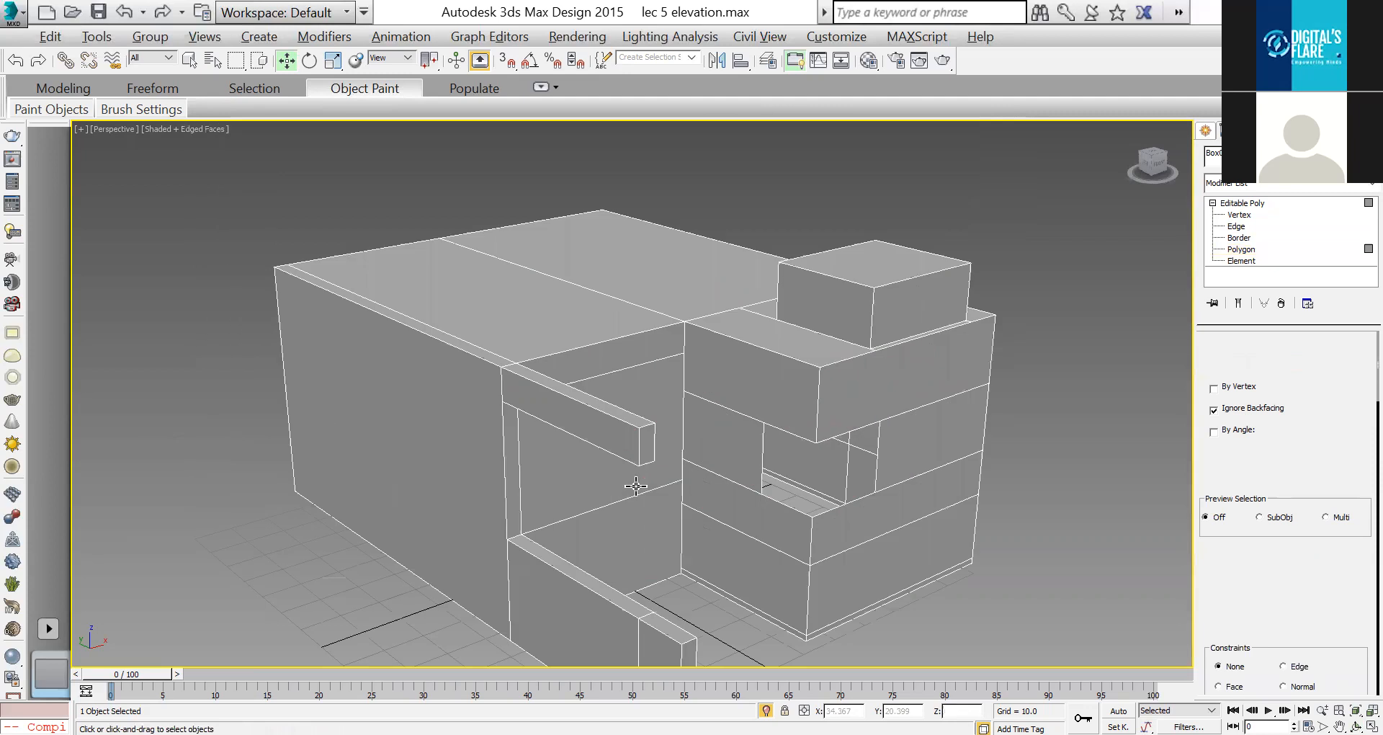
pyautogui.press('4')
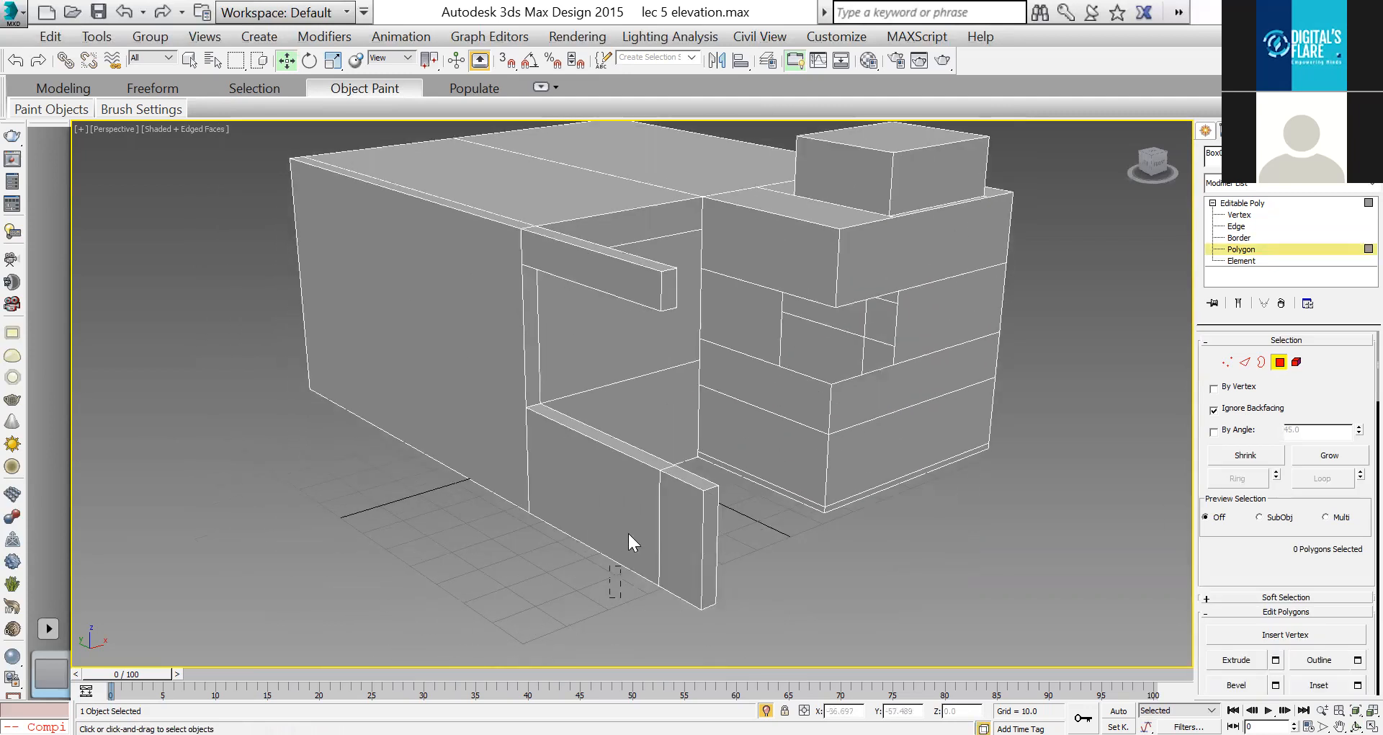
pyautogui.click(581, 536)
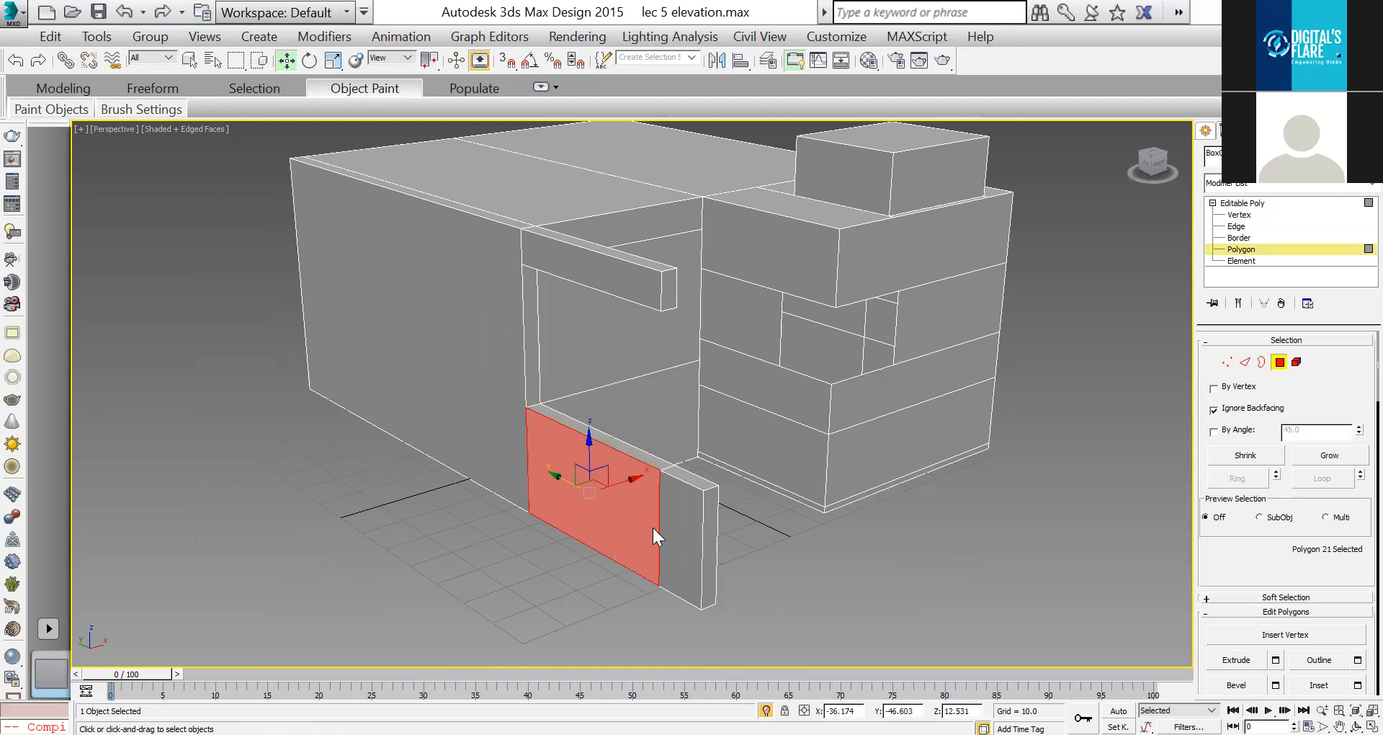
pyautogui.moveTo(639, 520); pyautogui.dragTo(638, 520)
# Step: Turn off Ignore Backfacing and region-select through the low side wall so its hidden faces are included
pyautogui.click(1355, 726)
pyautogui.moveTo(651, 478); pyautogui.dragTo(734, 487)
pyautogui.click(1213, 409)
pyautogui.press('w')
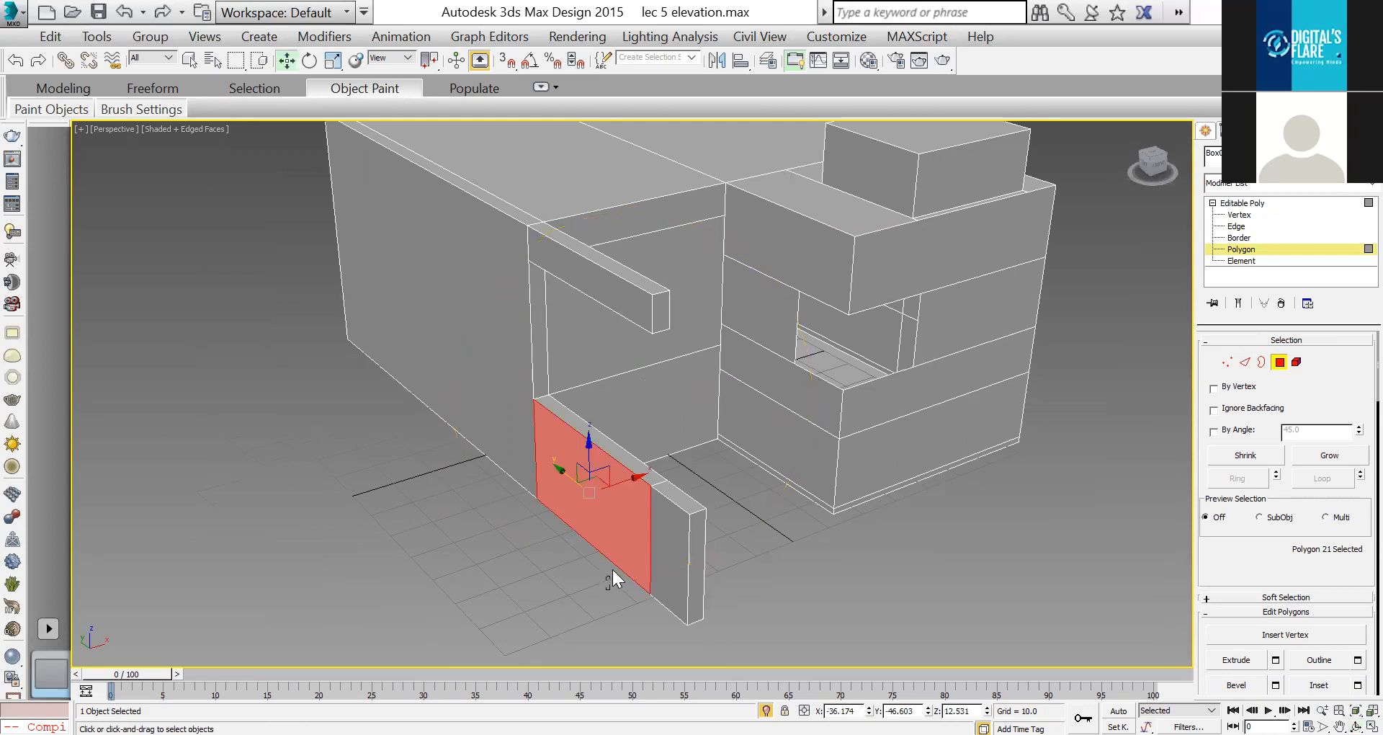
pyautogui.moveTo(620, 540); pyautogui.dragTo(620, 541)
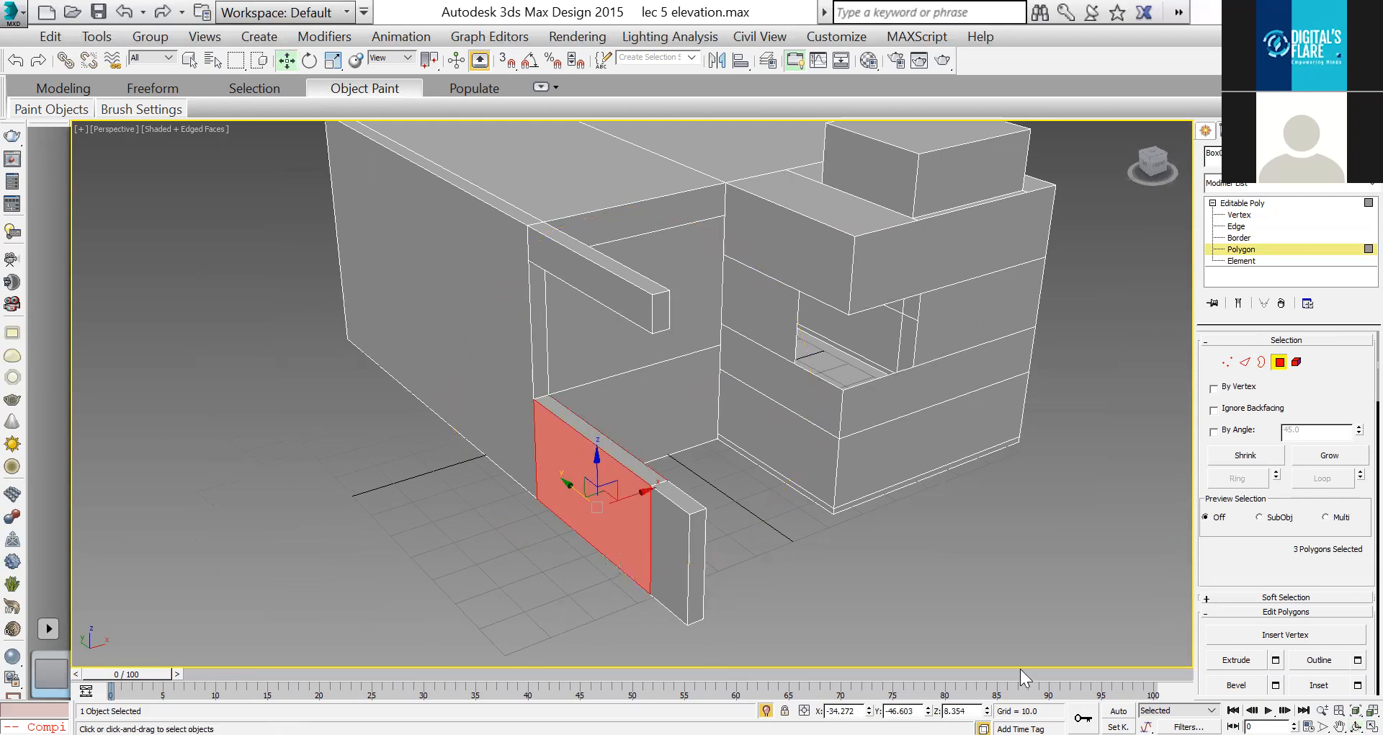
pyautogui.click(1356, 727)
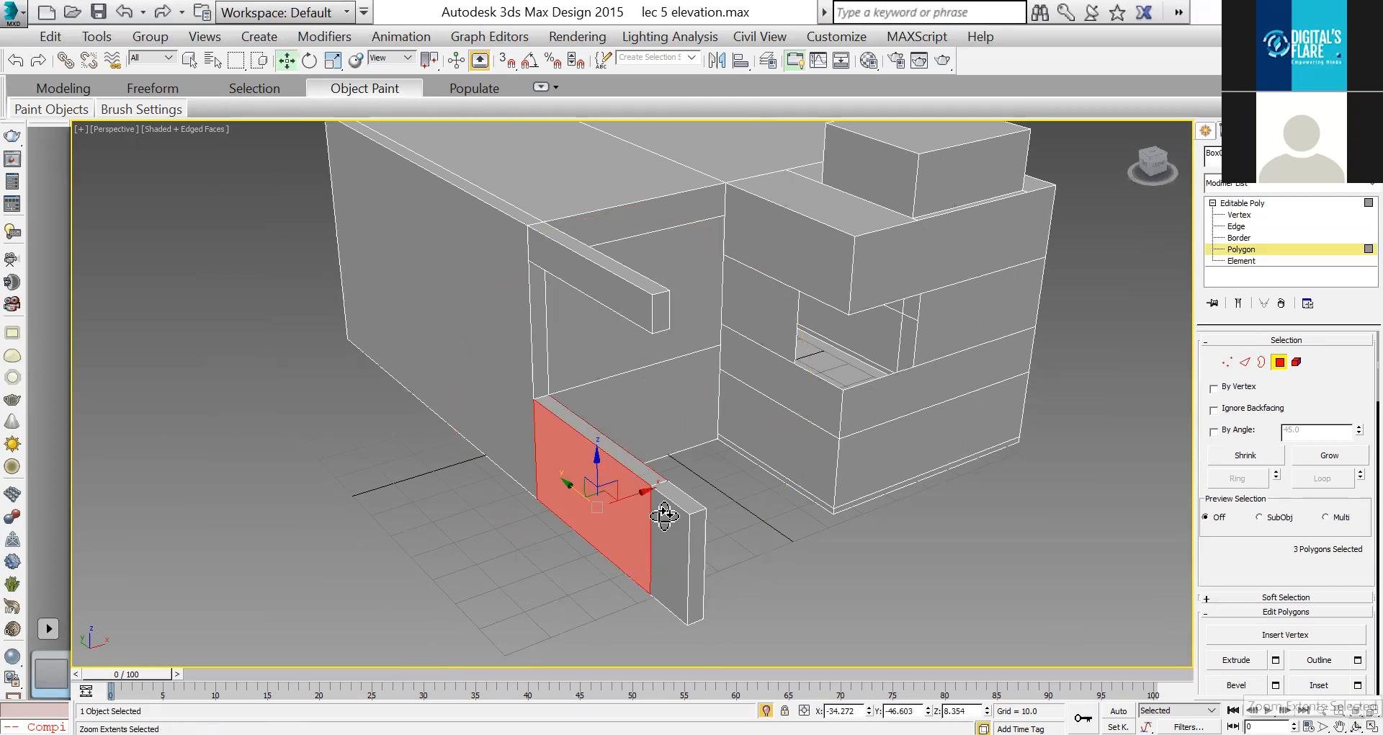
pyautogui.moveTo(673, 469); pyautogui.dragTo(1233, 409)
pyautogui.press('w')
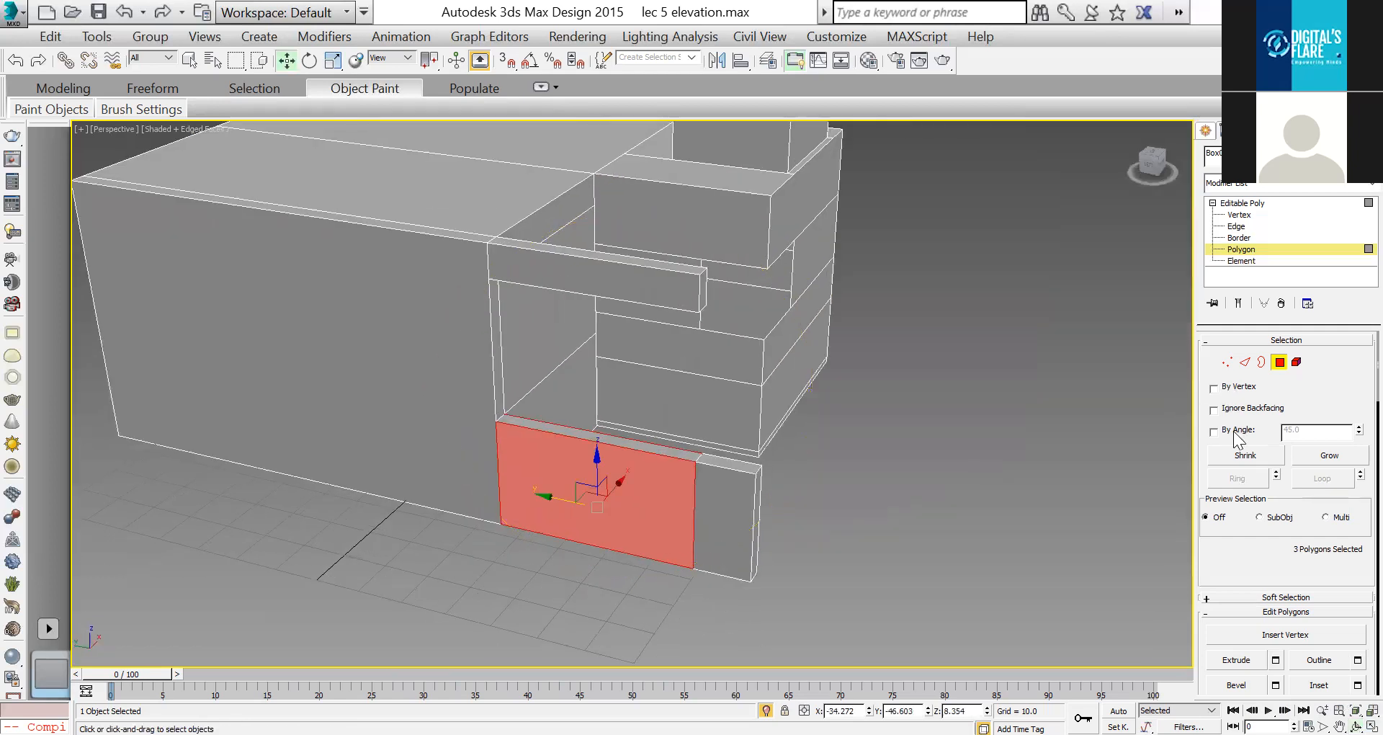
# Step: Leave polygon editing and unhide all objects, and isolate the house body together with the copied ground-floor frame
pyautogui.click(1234, 203)
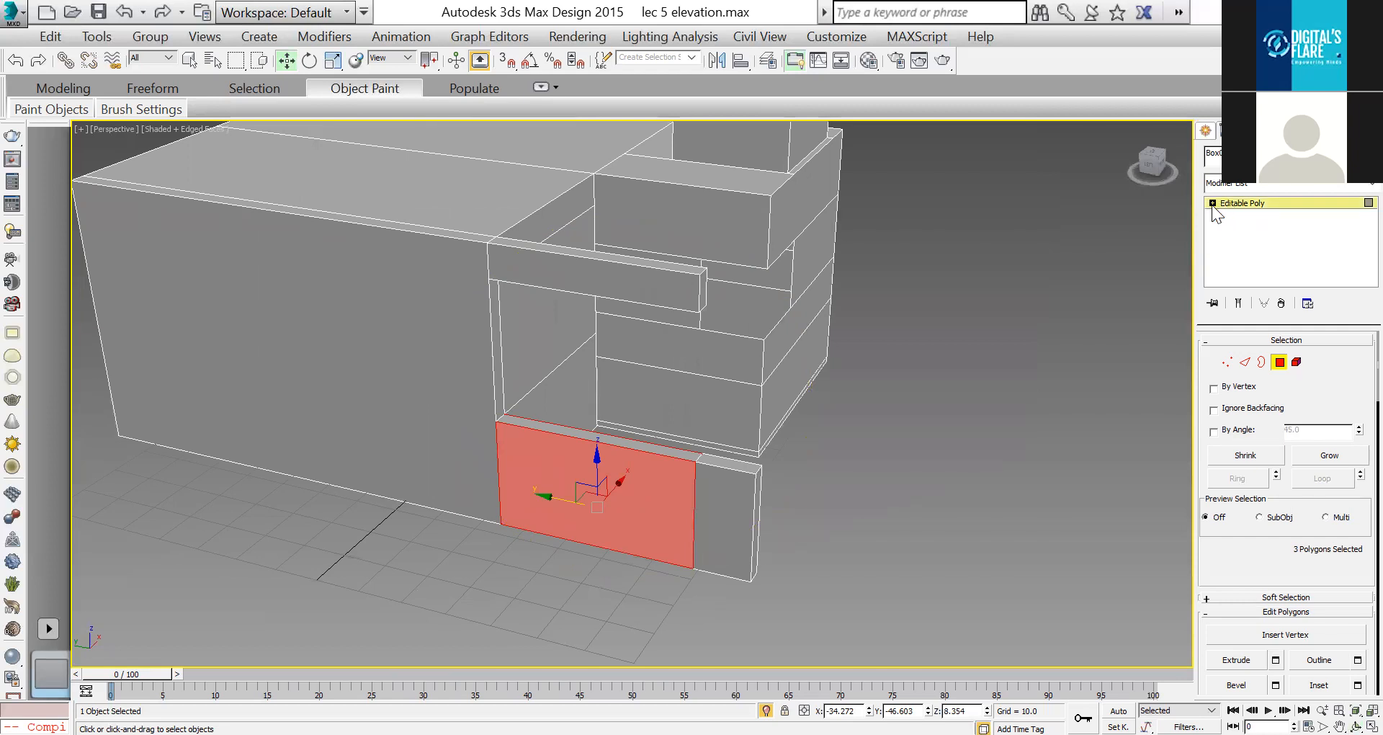
pyautogui.hotkey('ctrl', 'r')
pyautogui.moveTo(618, 469); pyautogui.dragTo(741, 578)
pyautogui.rightClick(732, 503)
pyautogui.rightClick(732, 503)
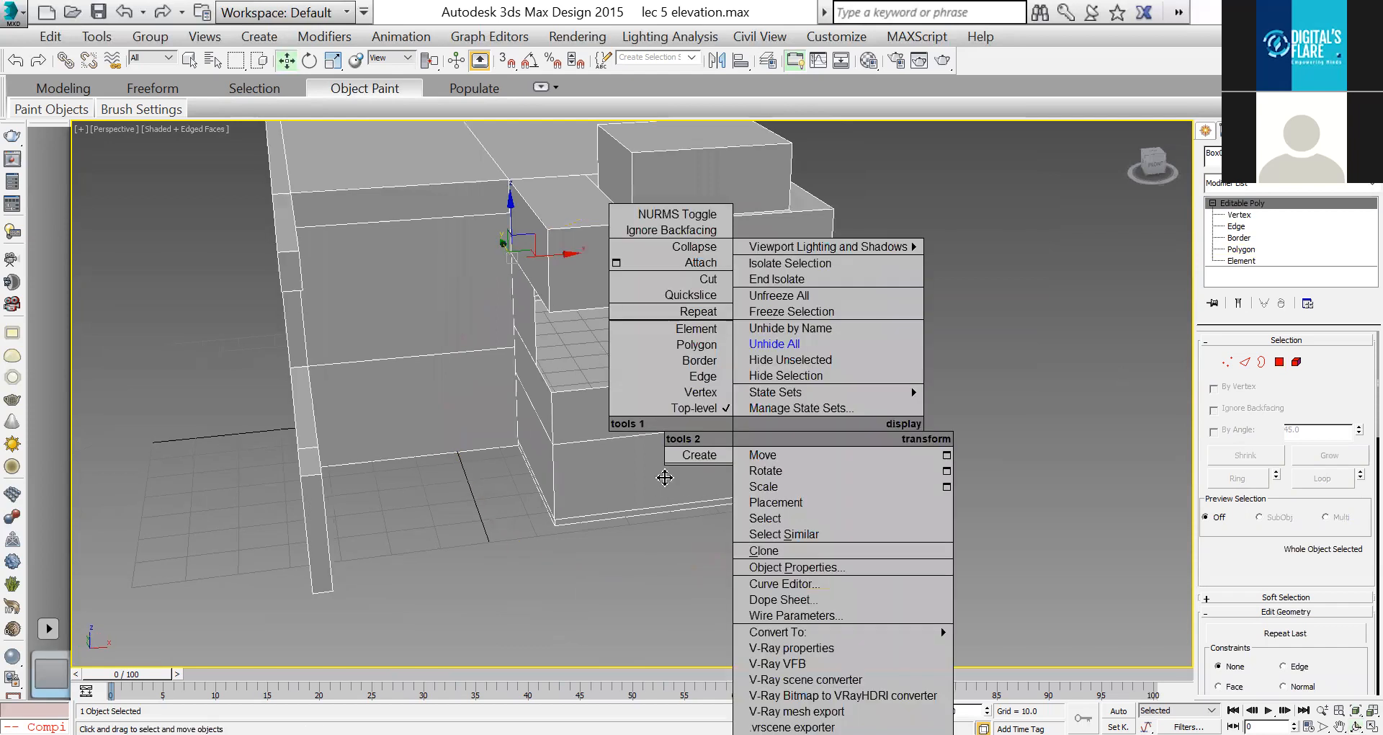
pyautogui.click(784, 345)
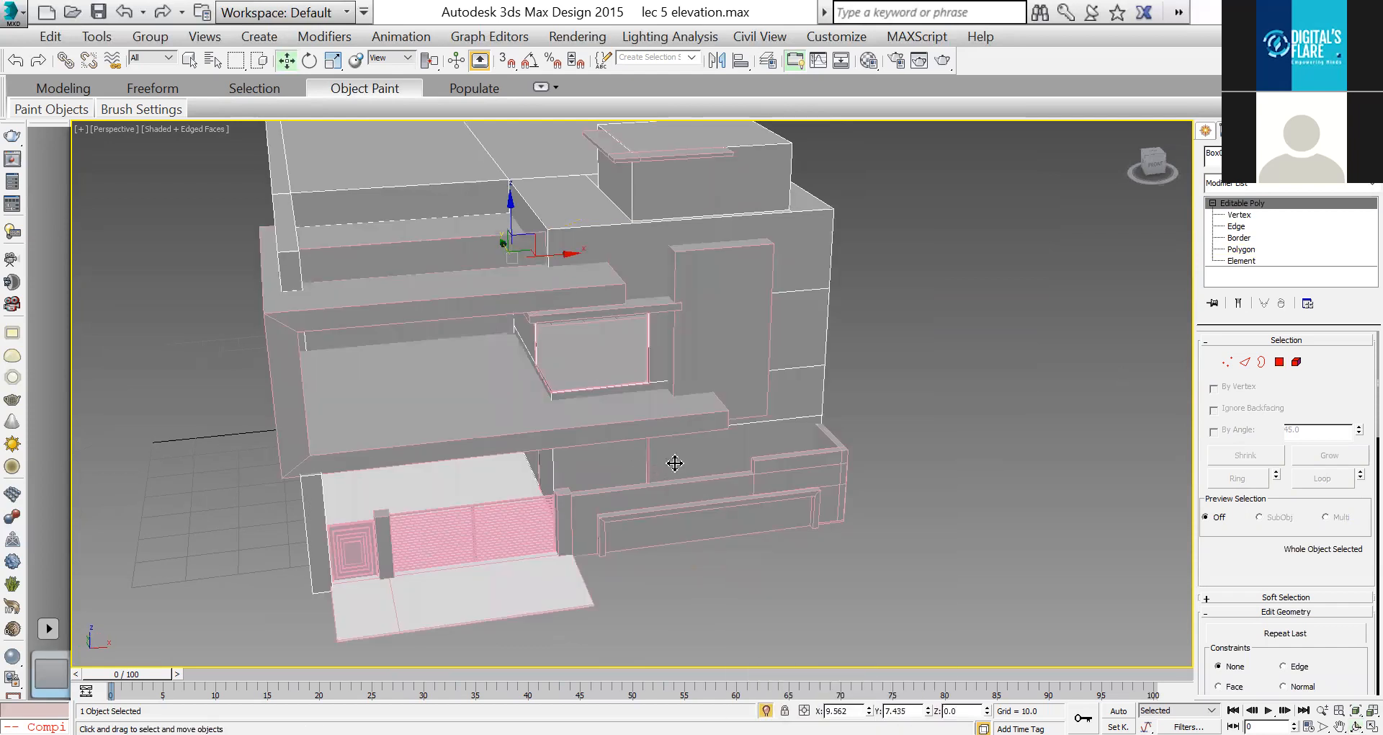
pyautogui.keyDown('ctrl'); pyautogui.click(673, 463); pyautogui.keyUp('ctrl')
pyautogui.hotkey('alt', 'q')
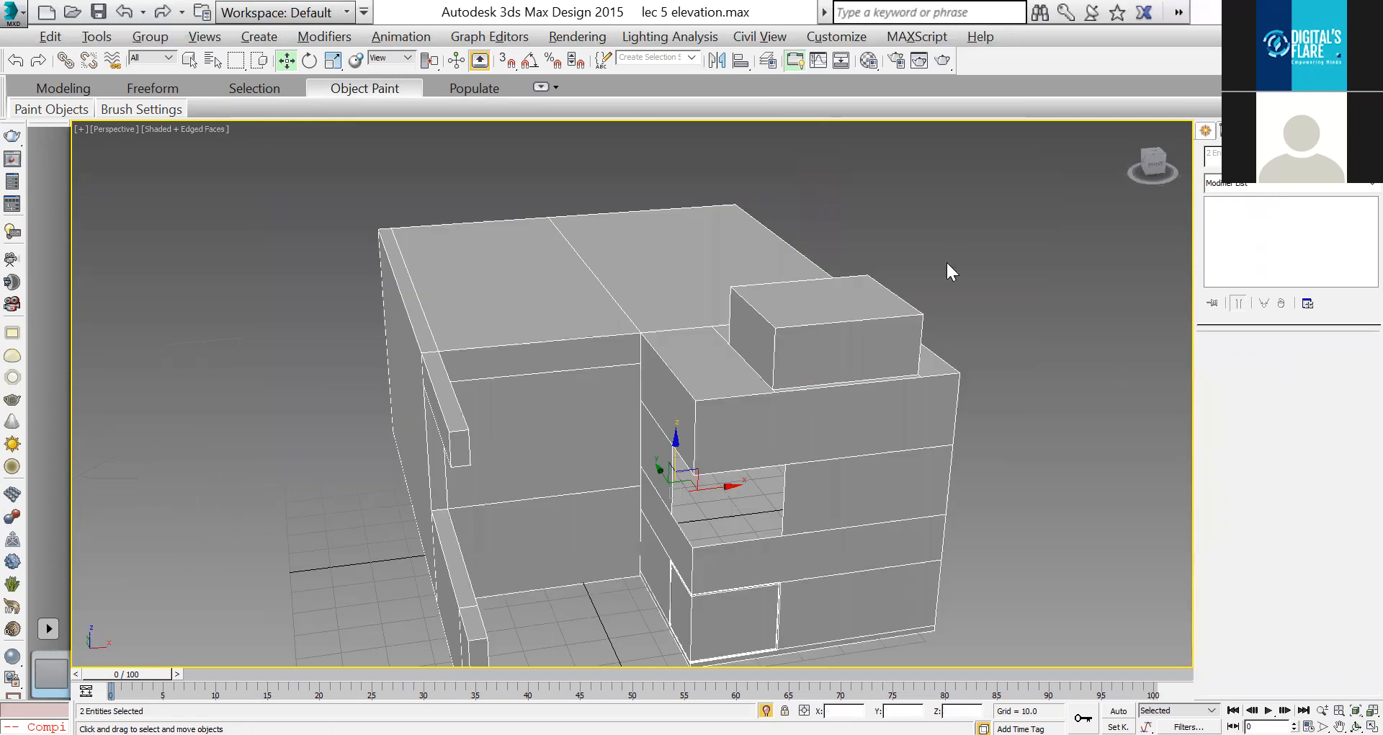
# Step: In the Front view, connect the ground-floor loops on the front wall with one vertical edge aligned to the frame's far side
pyautogui.hotkey('alt', 'w')
pyautogui.rightClick(924, 351)
pyautogui.hotkey('alt', 'w')
pyautogui.scroll(2, 757, 502)
pyautogui.moveTo(757, 502); pyautogui.dragTo(696, 357, button='middle')
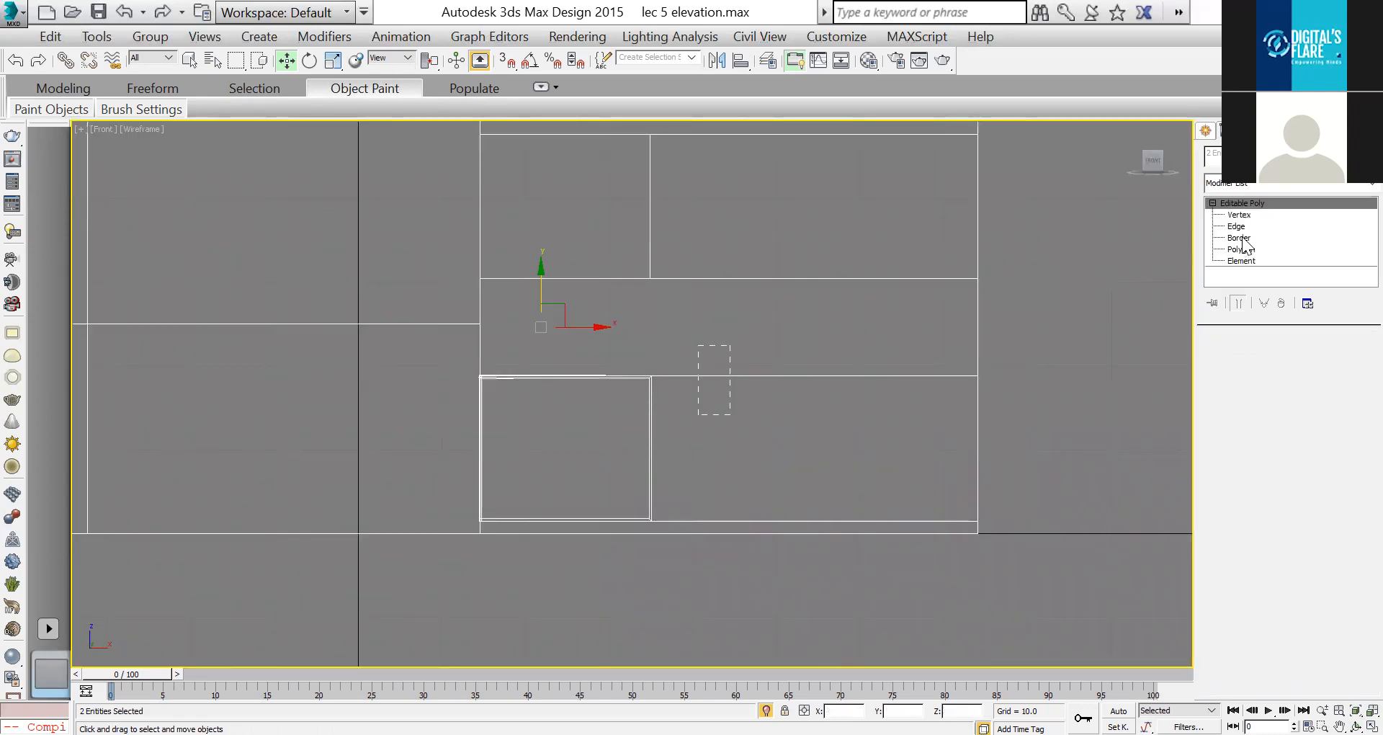
pyautogui.click(1236, 226)
pyautogui.moveTo(775, 345); pyautogui.dragTo(811, 527)
pyautogui.moveTo(1249, 528); pyautogui.dragTo(1249, 341)
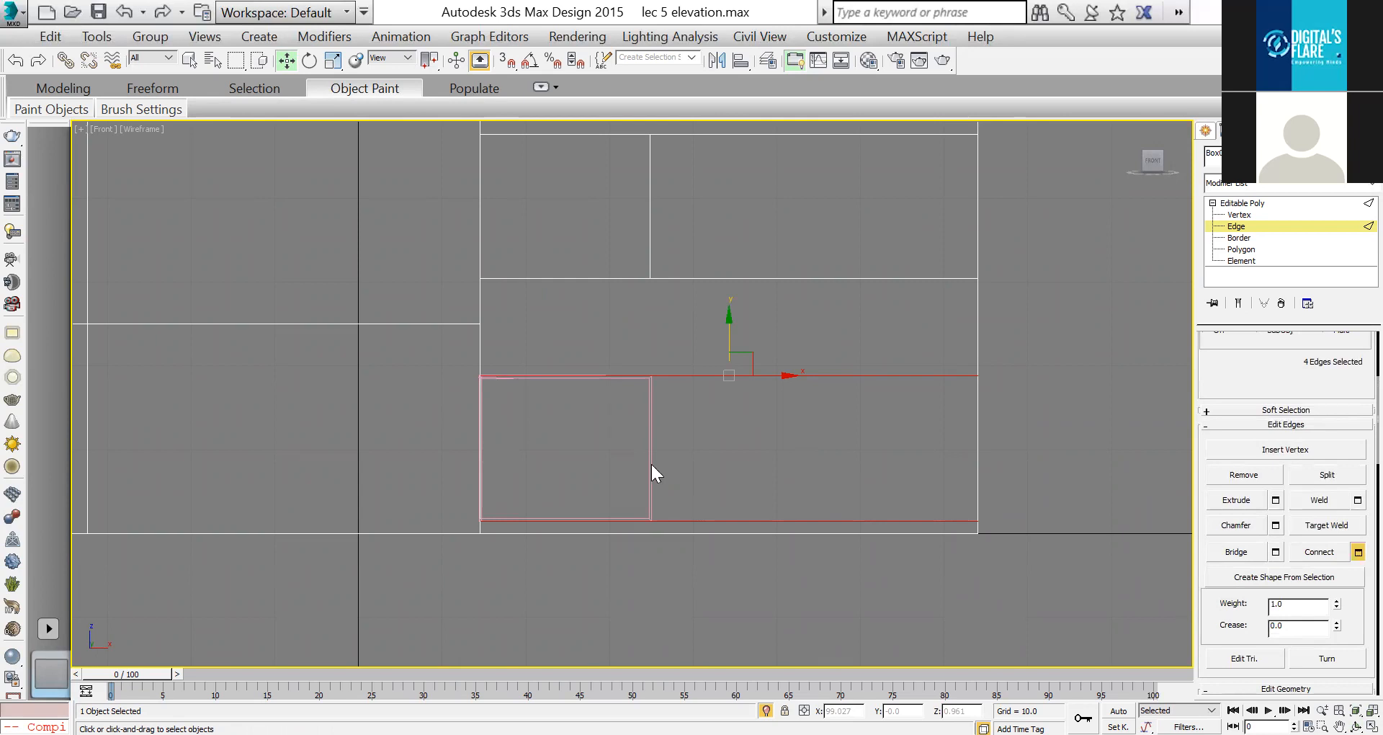
pyautogui.rightClick(640, 443)
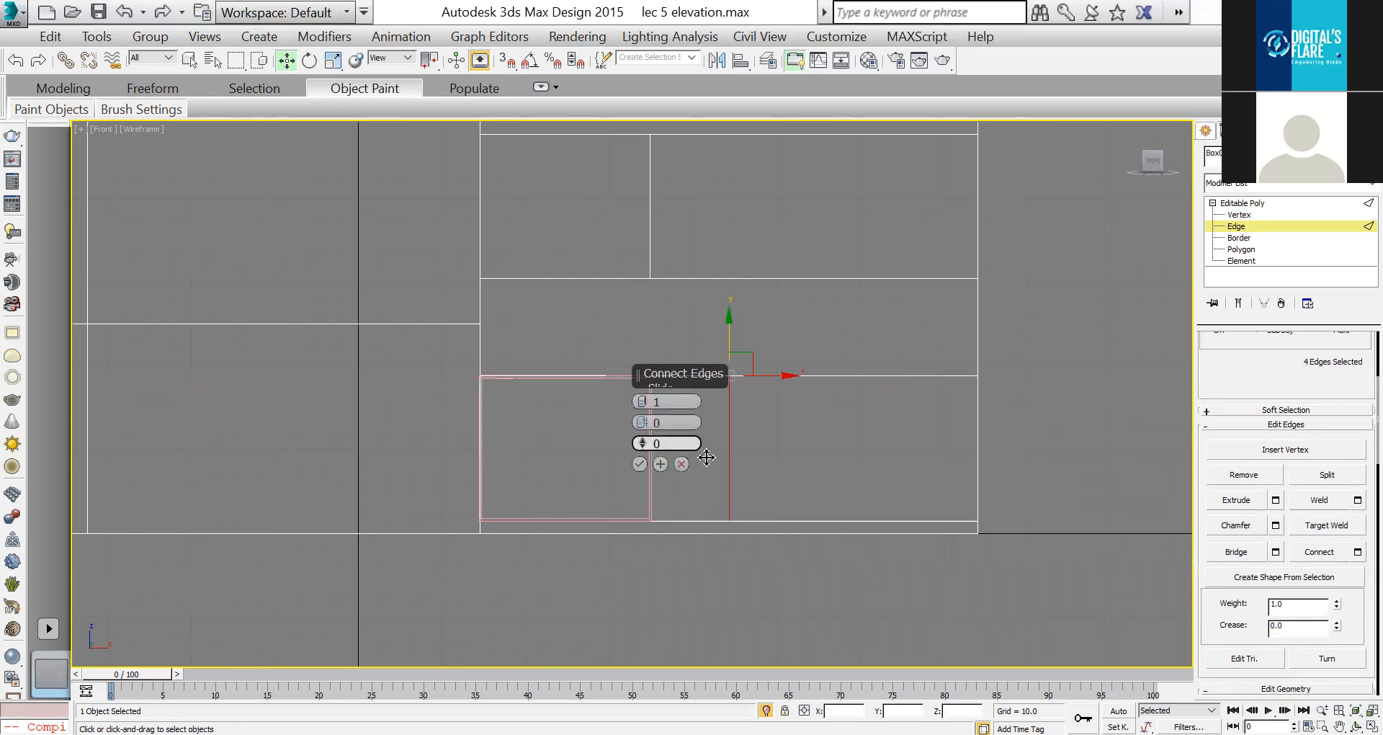
pyautogui.moveTo(759, 447); pyautogui.dragTo(690, 405)
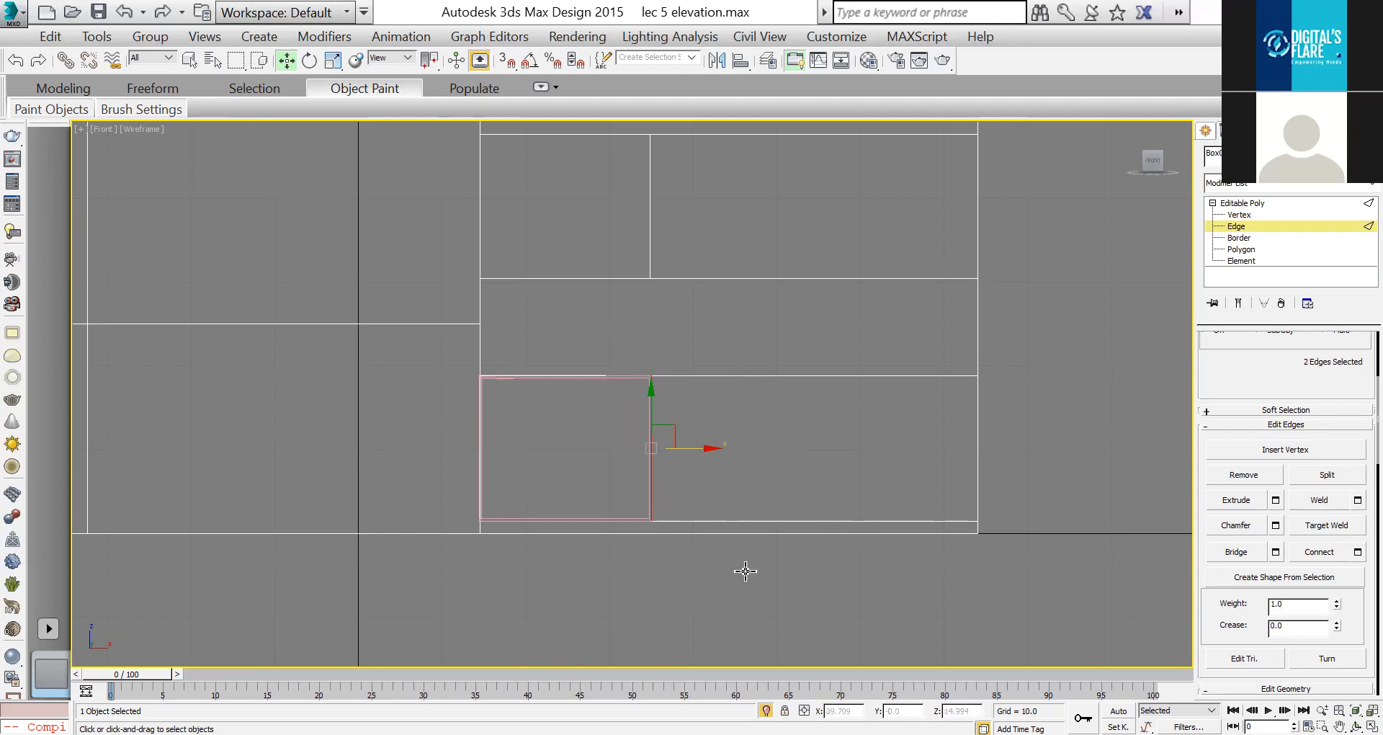
# Step: Connect the two ground-floor loop edges on the side wall with one segment, using a slide of about 24 to meet the frame's end
pyautogui.press('p')
pyautogui.click(672, 564)
pyautogui.keyDown('ctrl'); pyautogui.click(647, 589); pyautogui.keyUp('ctrl')
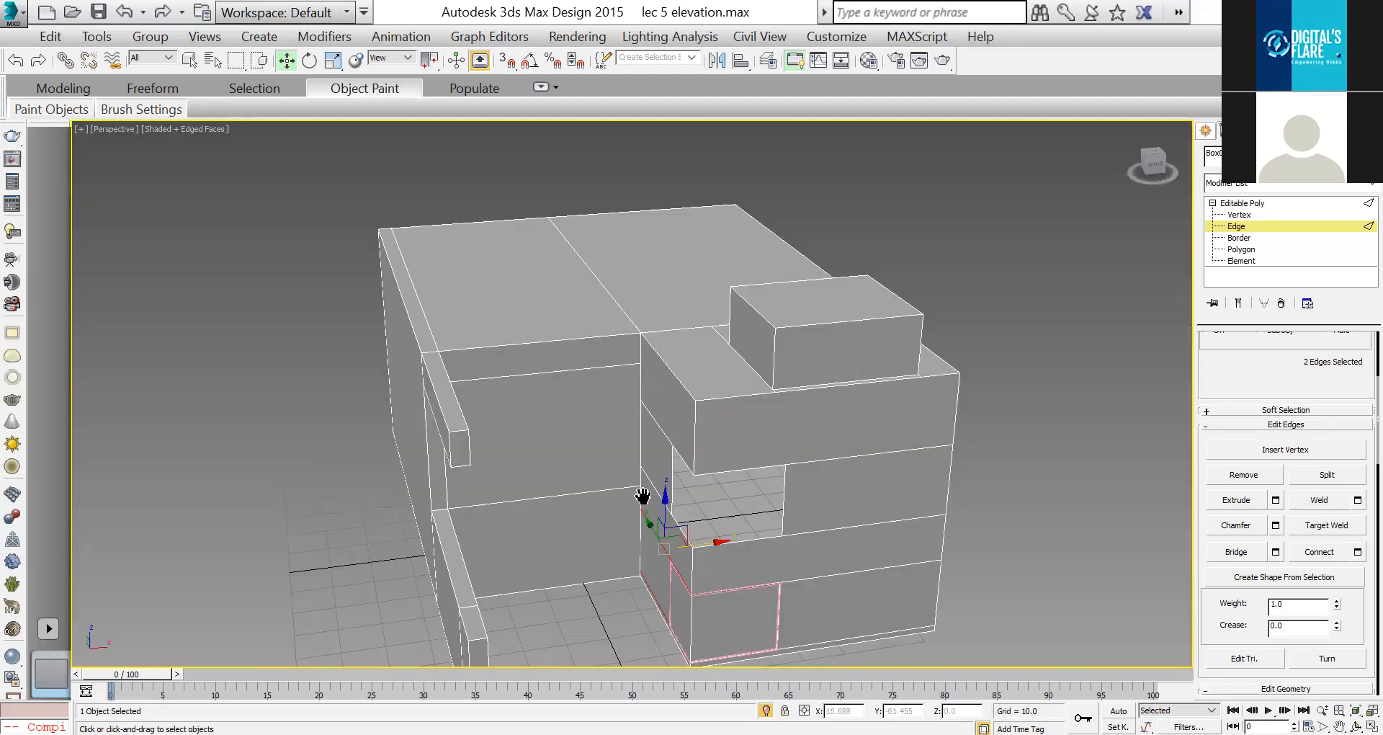
pyautogui.scroll(5, 737, 527)
pyautogui.click(1358, 552)
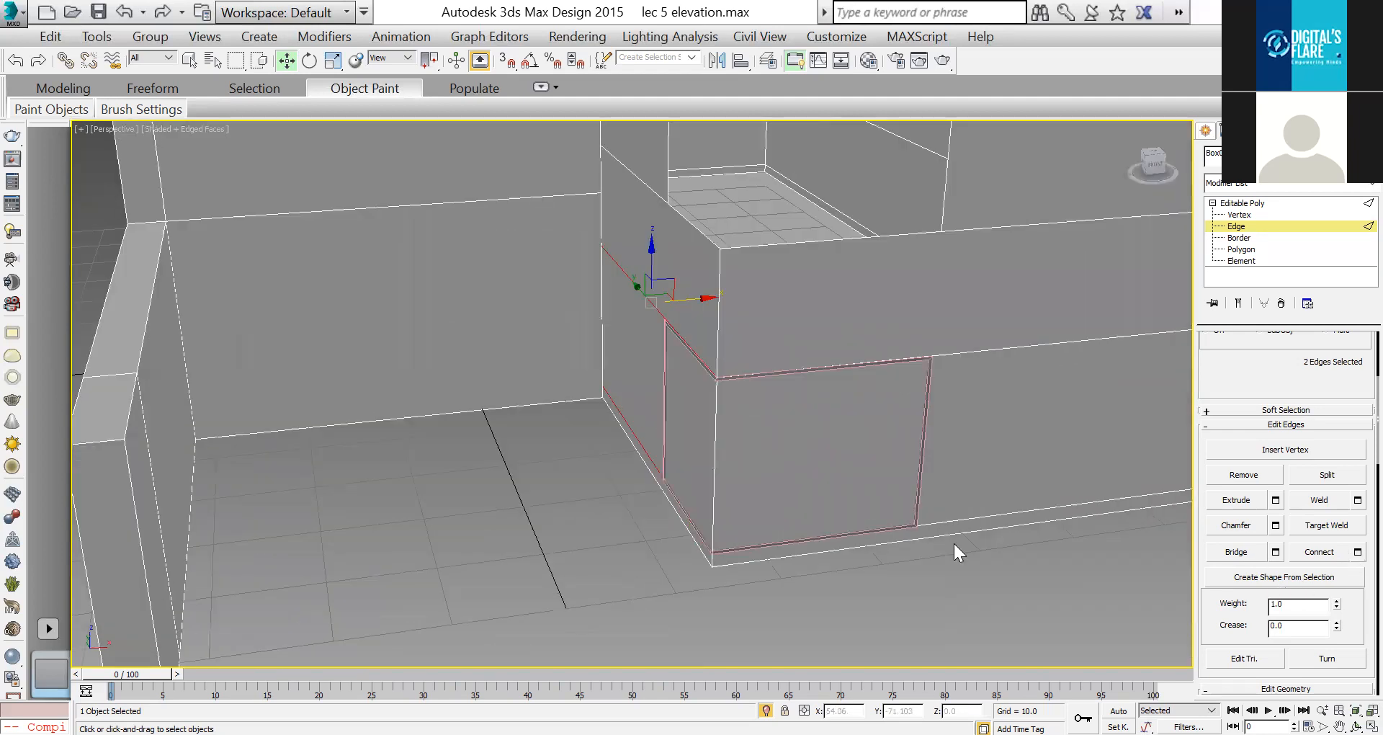
pyautogui.moveTo(635, 442); pyautogui.dragTo(631, 373)
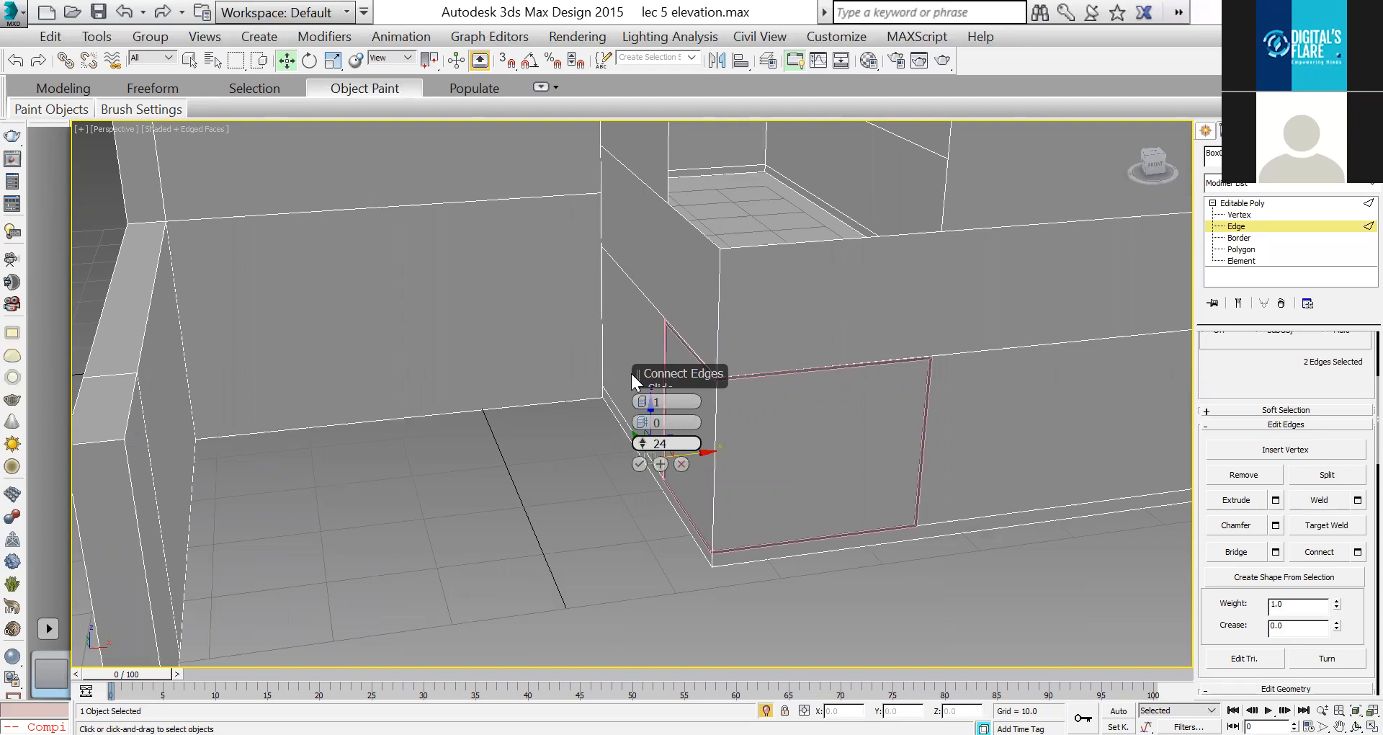
pyautogui.click(639, 464)
# Step: Delete the two ground-floor wall polygons inside the corner frame to cut the window opening, and leave polygon editing
pyautogui.click(1271, 248)
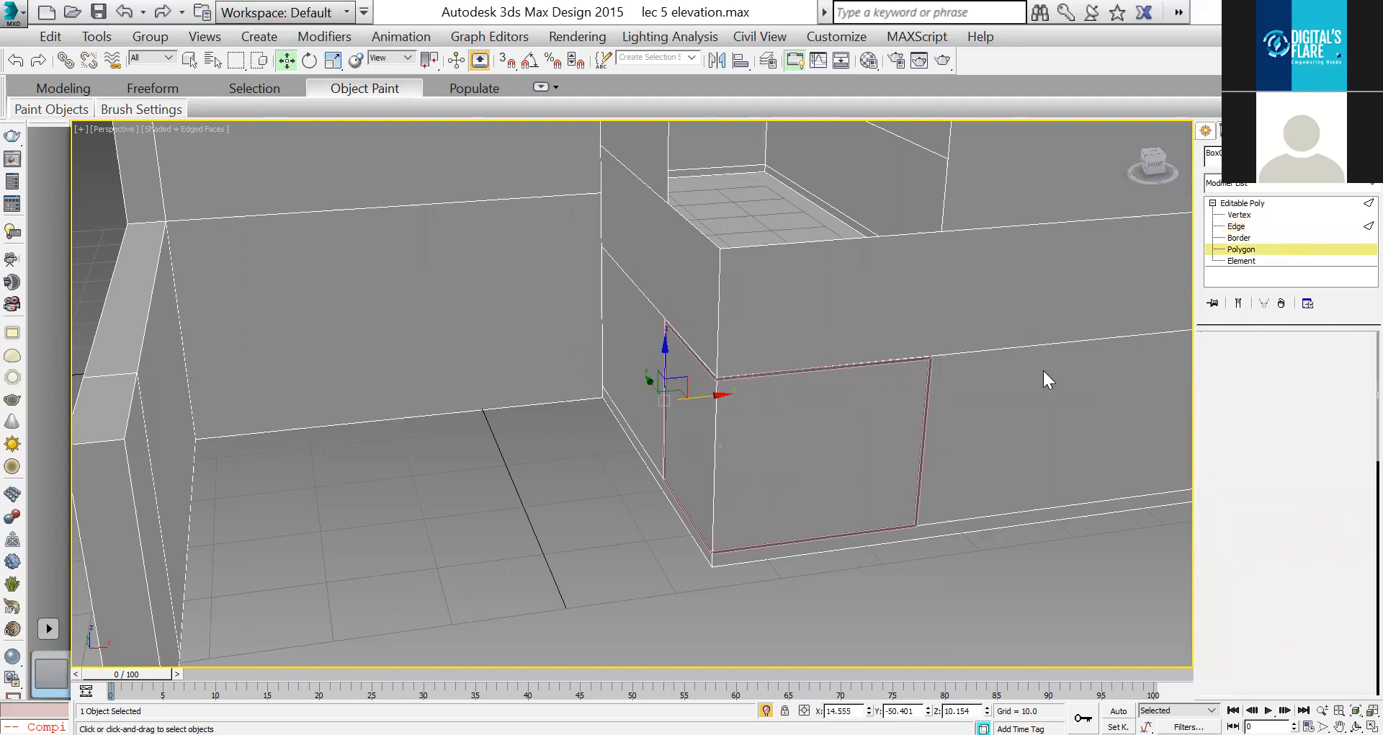
pyautogui.click(707, 455)
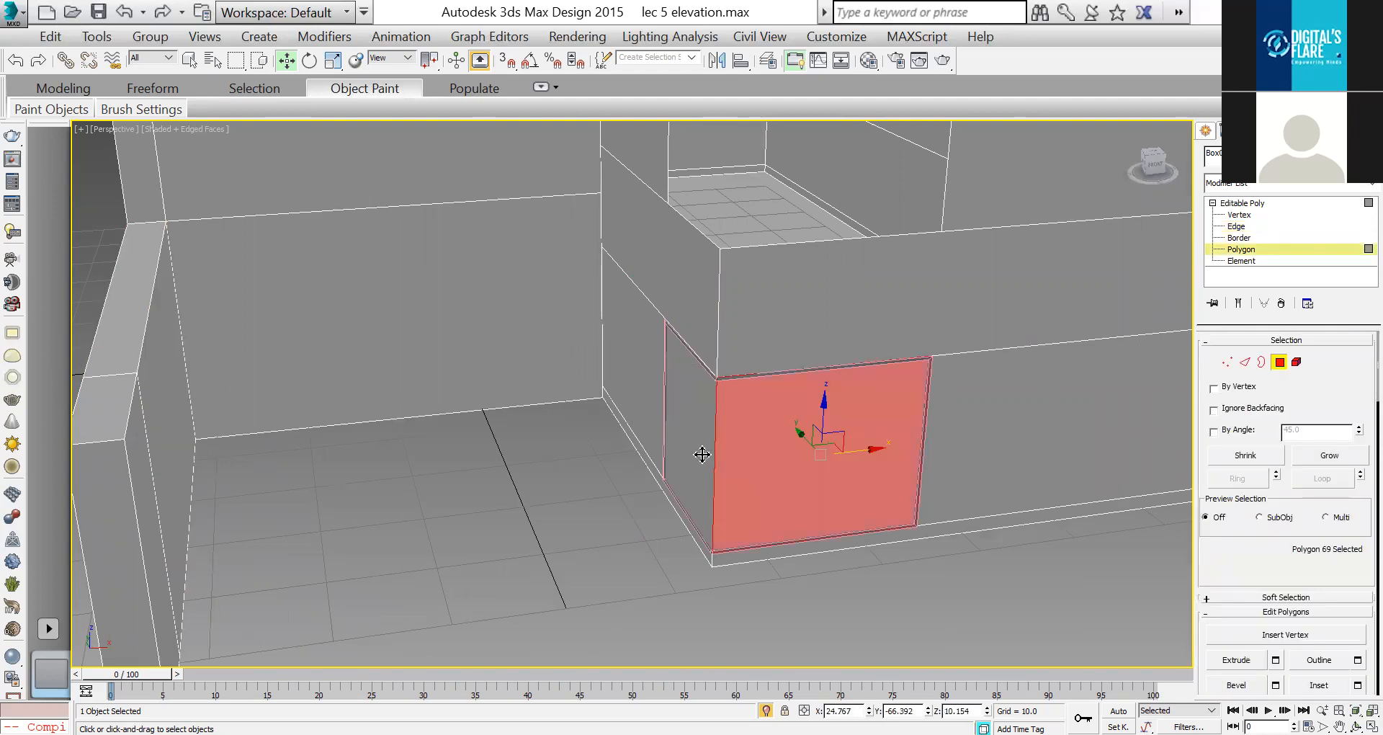
pyautogui.keyDown('ctrl'); pyautogui.click(716, 469); pyautogui.keyUp('ctrl')
pyautogui.press('Delete')
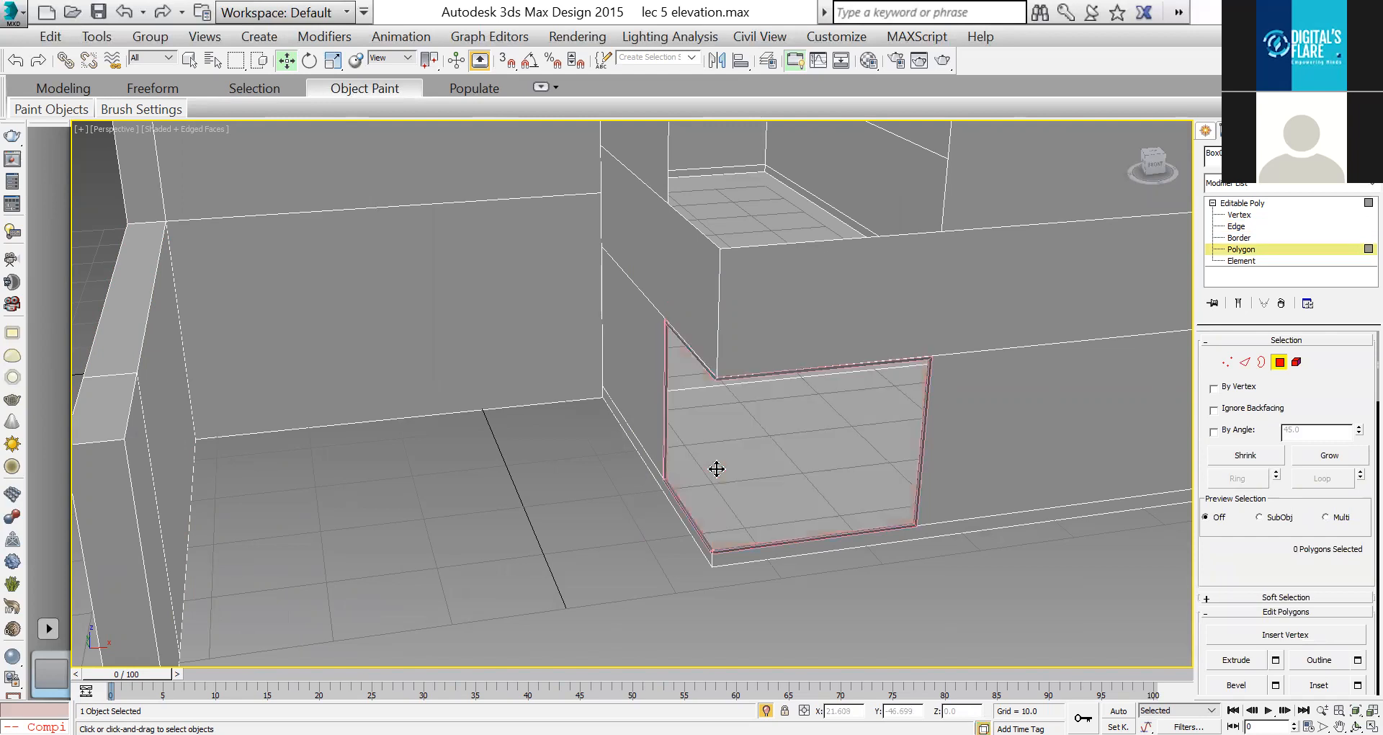
pyautogui.hotkey('ctrl', 'r')
pyautogui.moveTo(679, 455); pyautogui.dragTo(896, 349)
pyautogui.press('Escape')
pyautogui.click(1249, 203)
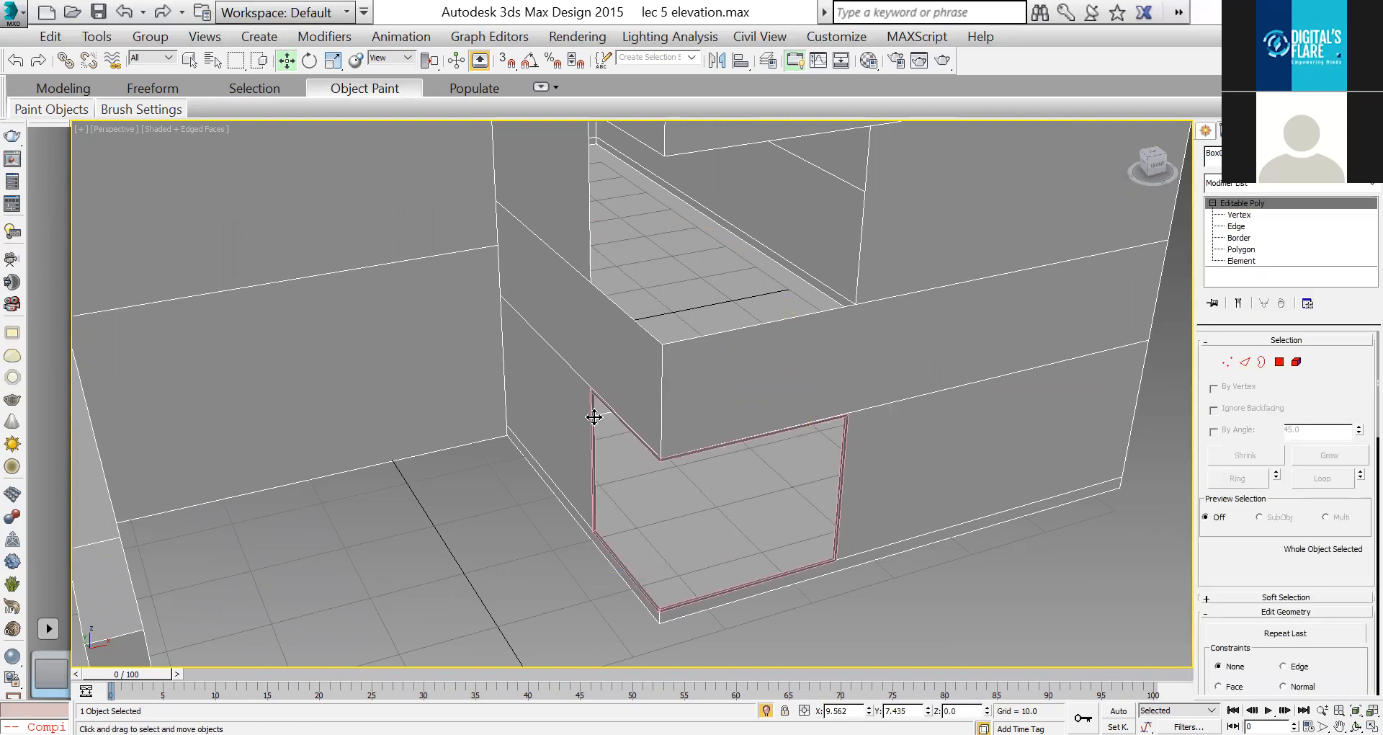
# Step: In the Top view, move the four body vertices at the side-wall end of the opening to the frame's end, about Y -50.8
pyautogui.hotkey('ctrl', 'a')
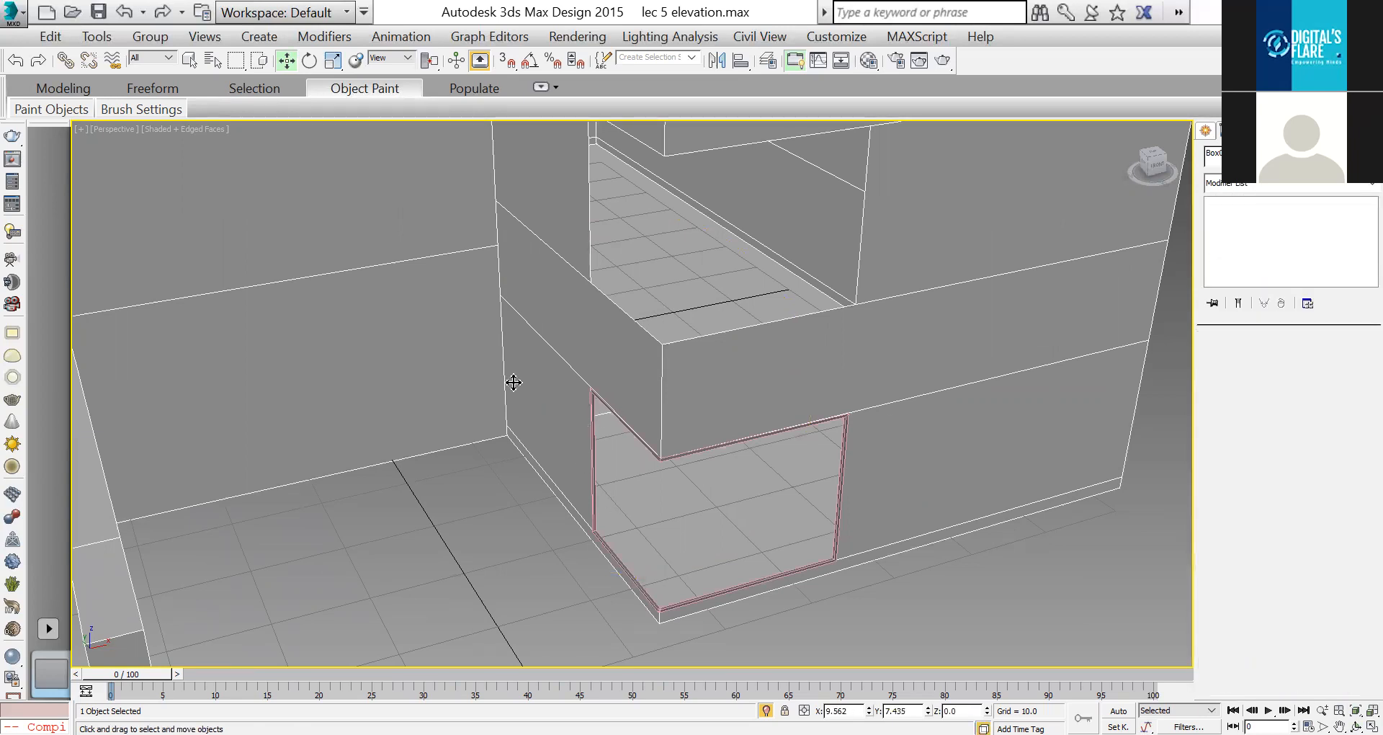
pyautogui.scroll(-5, 690, 555)
pyautogui.hotkey('alt', 'w')
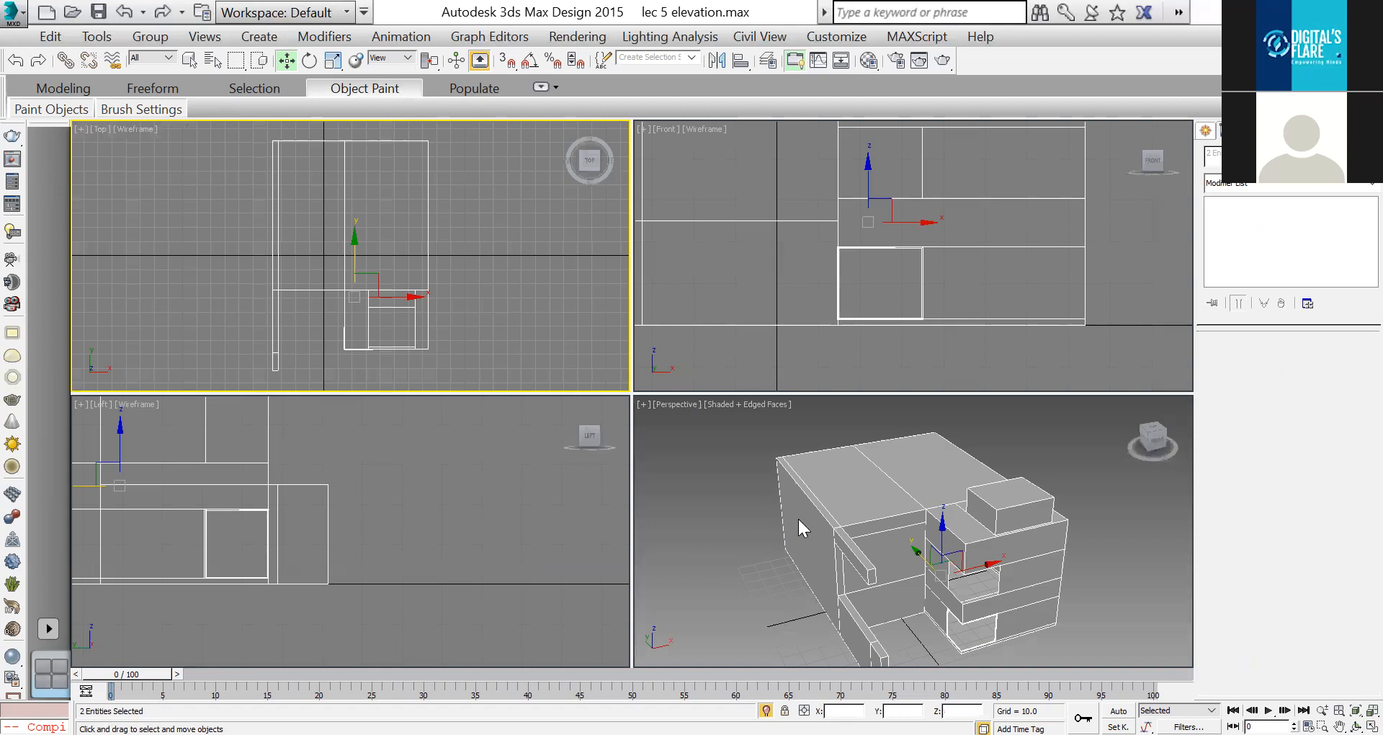
pyautogui.hotkey('alt', 'w')
pyautogui.scroll(5, 689, 374)
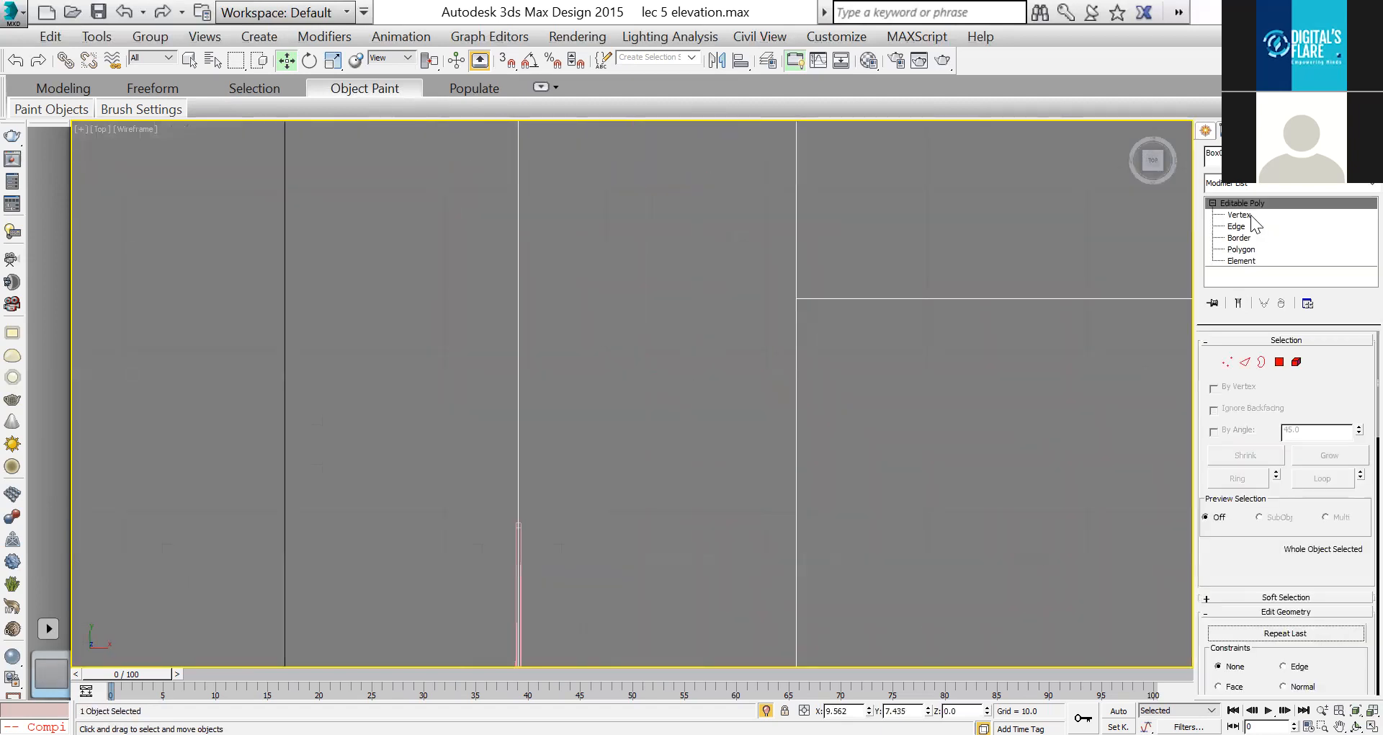
pyautogui.click(1251, 216)
pyautogui.scroll(5, 522, 520)
pyautogui.scroll(2, 461, 461)
pyautogui.moveTo(483, 387); pyautogui.dragTo(349, 482)
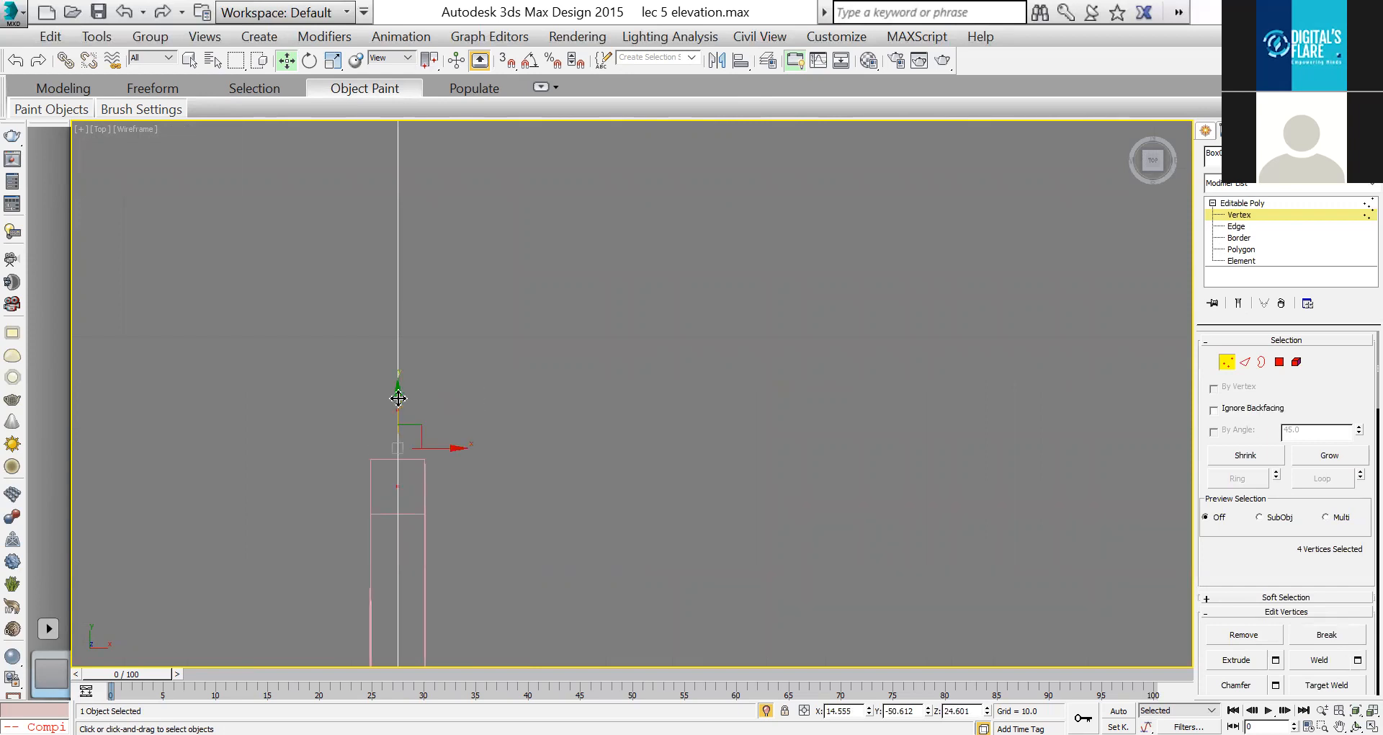
pyautogui.press('r')
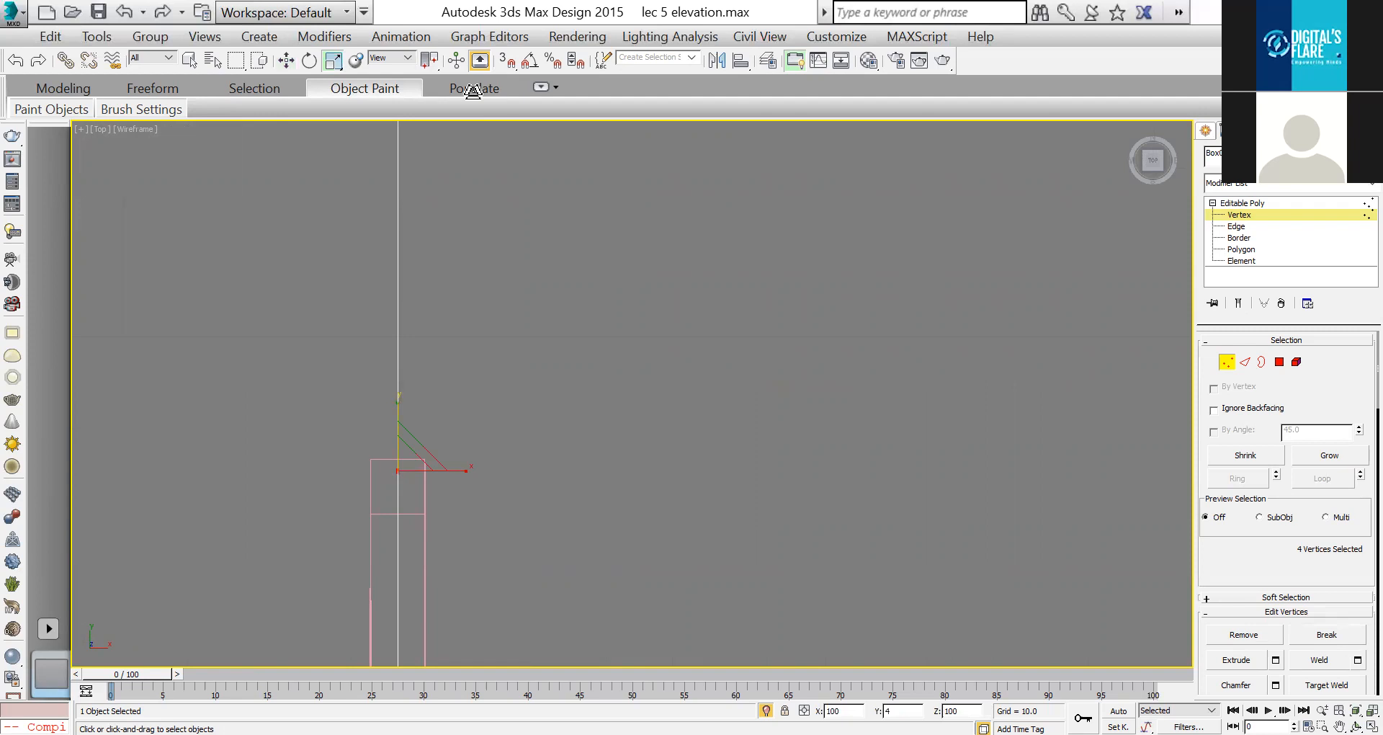
pyautogui.press('w')
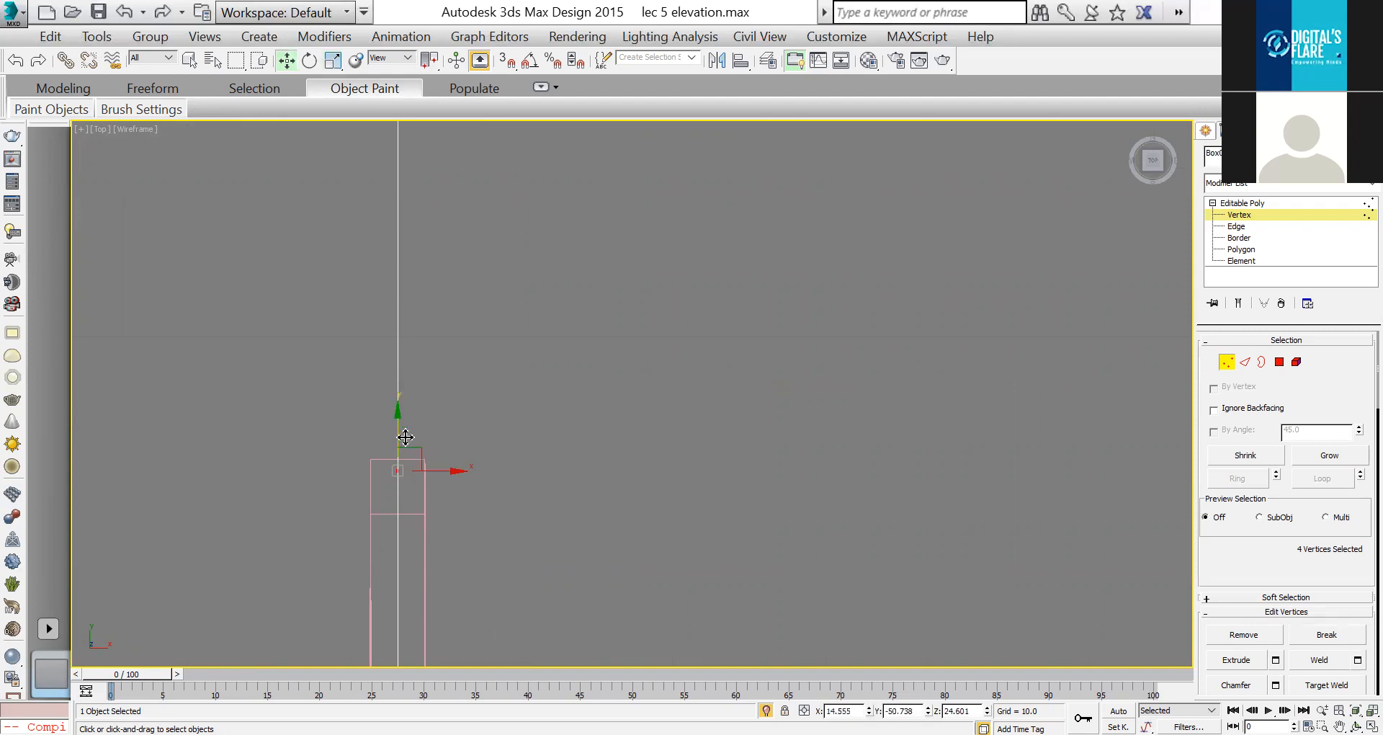
# Step: In the Top view, select the four body vertices at the front-wall end of the corner opening
pyautogui.hotkey('alt', 'w')
pyautogui.middleClick(701, 405)
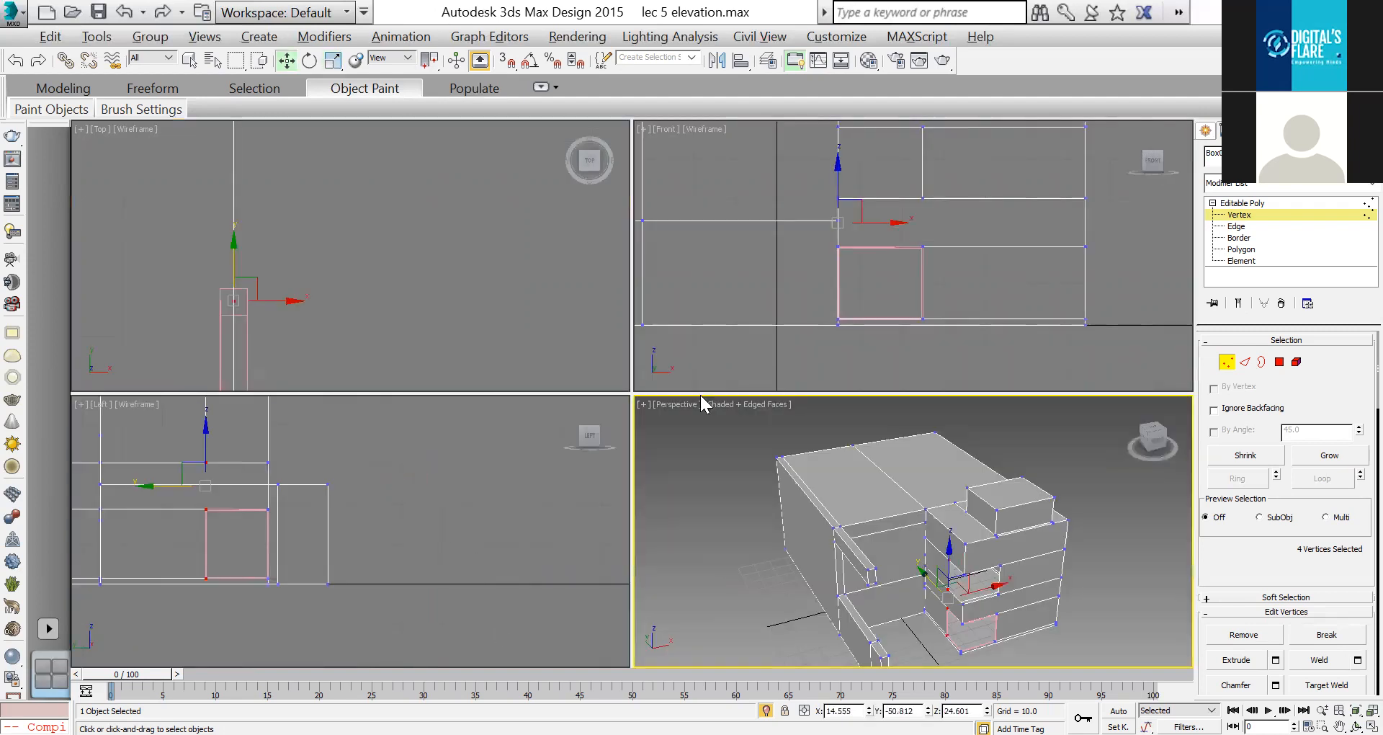
pyautogui.hotkey('alt', 'w')
pyautogui.scroll(4, 465, 421)
pyautogui.press('t')
pyautogui.scroll(-3, 476, 436)
pyautogui.moveTo(614, 536); pyautogui.dragTo(550, 359, button='middle')
pyautogui.scroll(-4, 676, 515)
pyautogui.moveTo(785, 585); pyautogui.dragTo(706, 471, button='middle')
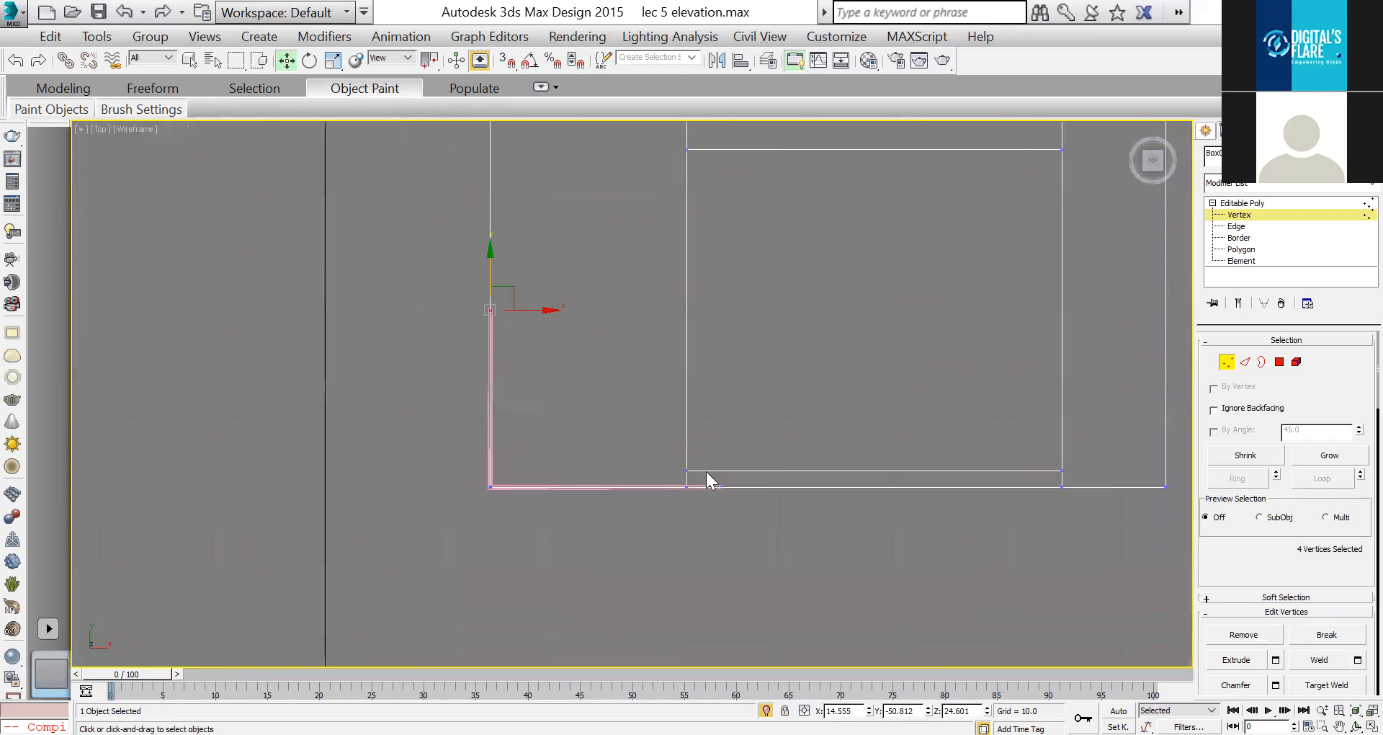
pyautogui.scroll(7, 712, 490)
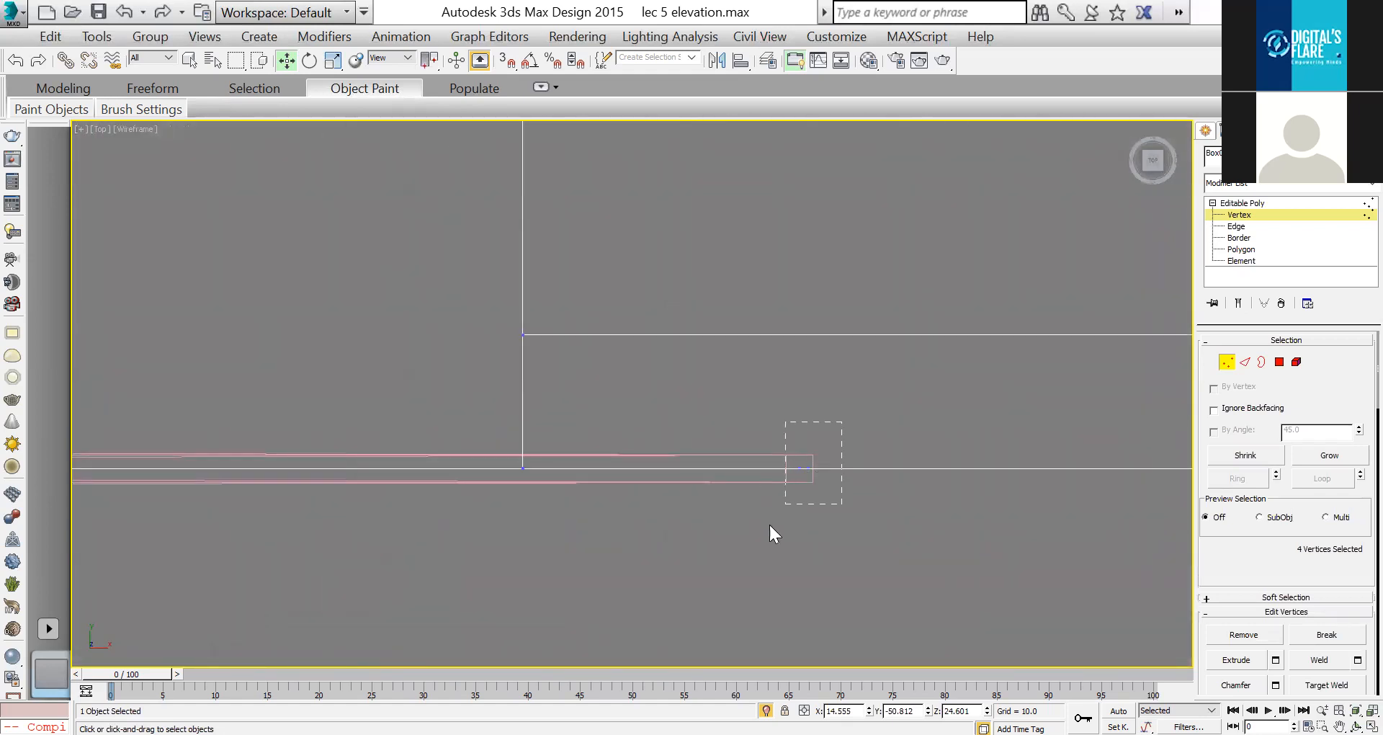
pyautogui.scroll(8, 818, 461)
pyautogui.click(757, 308)
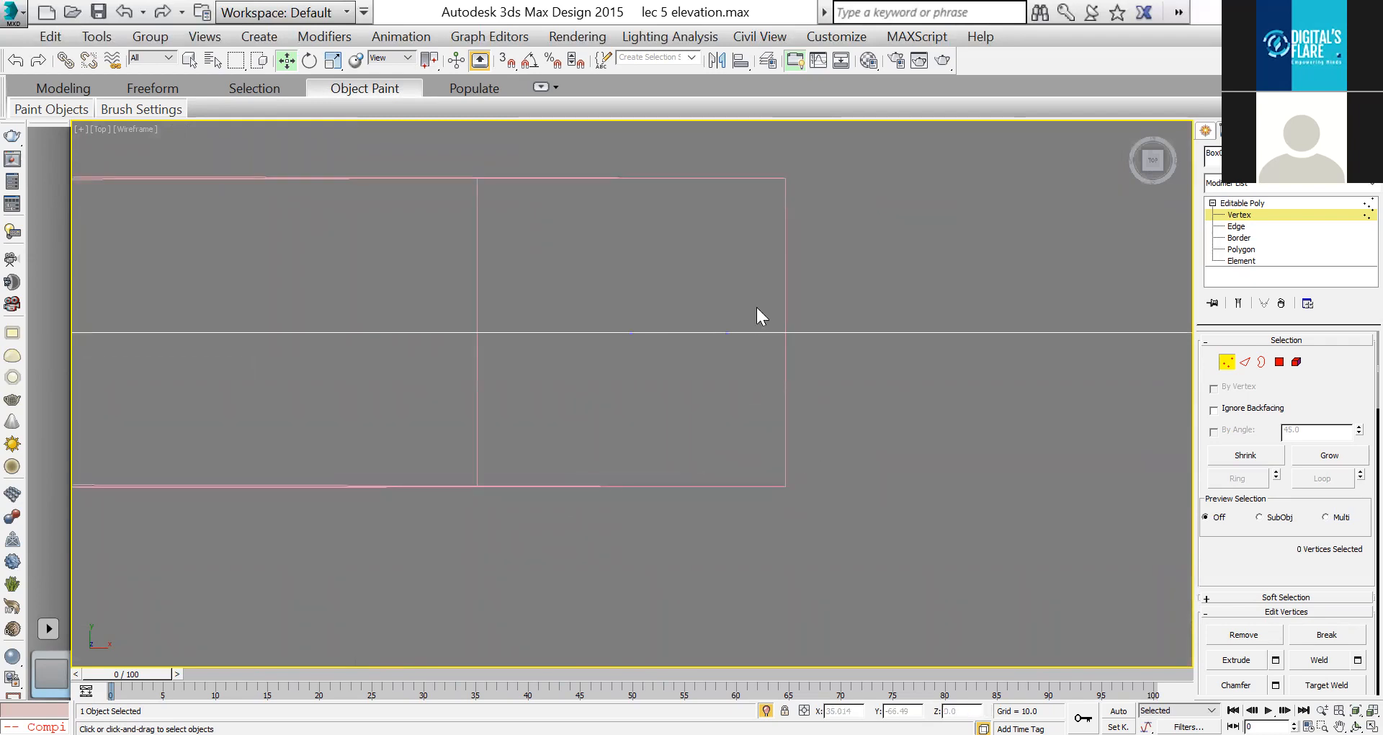
pyautogui.moveTo(577, 284); pyautogui.dragTo(781, 371)
# Step: In the Front view, reselect all eight body vertices along the vertical line at the opening's far side
pyautogui.press('f')
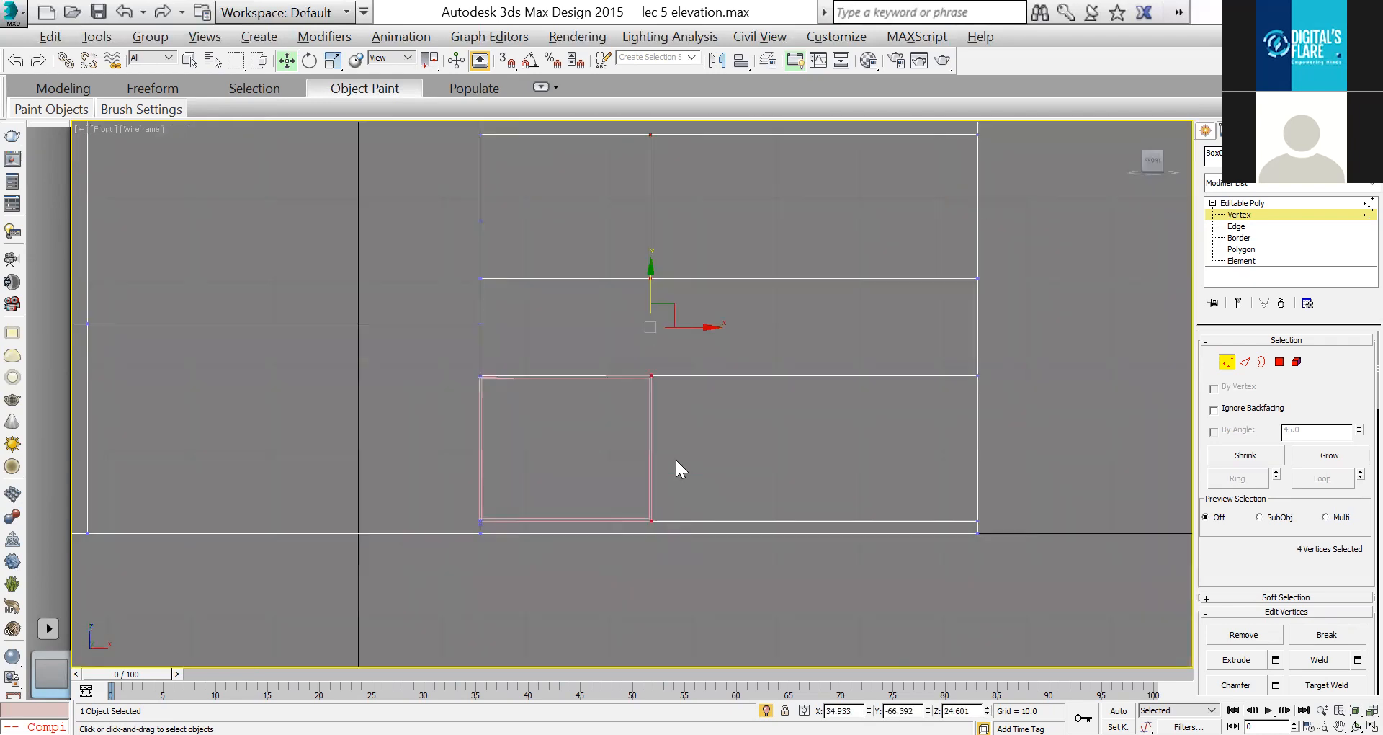
pyautogui.scroll(-3, 679, 382)
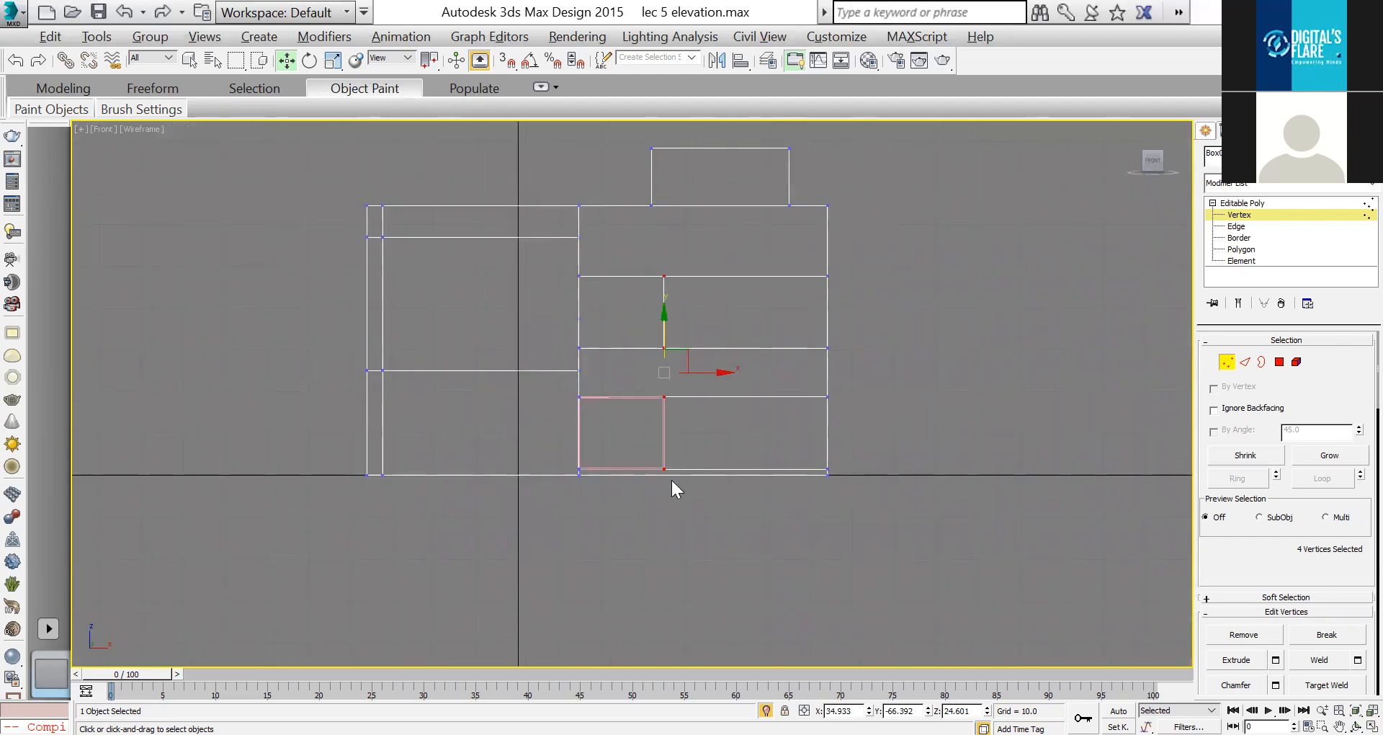
pyautogui.hotkey('alt', 'w')
pyautogui.hotkey('alt', 'w')
pyautogui.scroll(6, 634, 403)
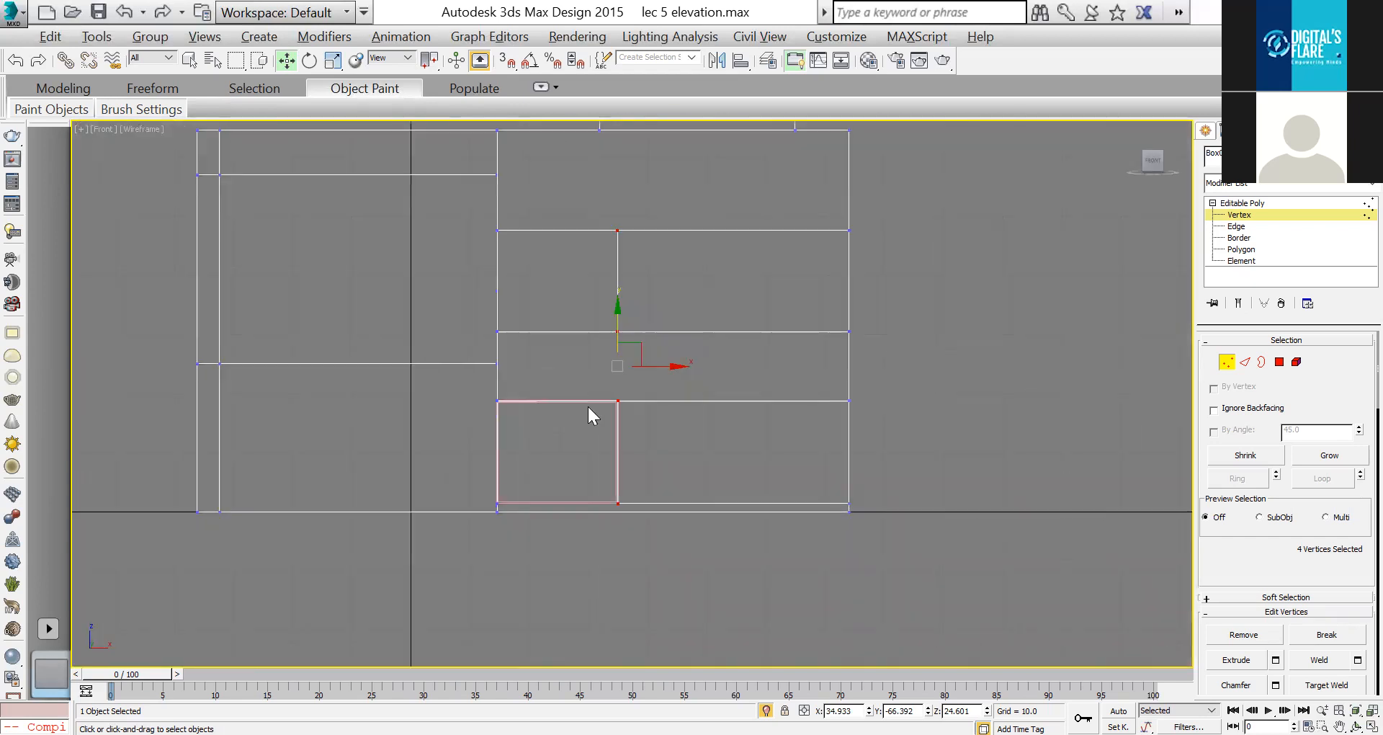
pyautogui.click(607, 291)
pyautogui.scroll(-2, 614, 160)
pyautogui.moveTo(592, 127); pyautogui.dragTo(497, 611)
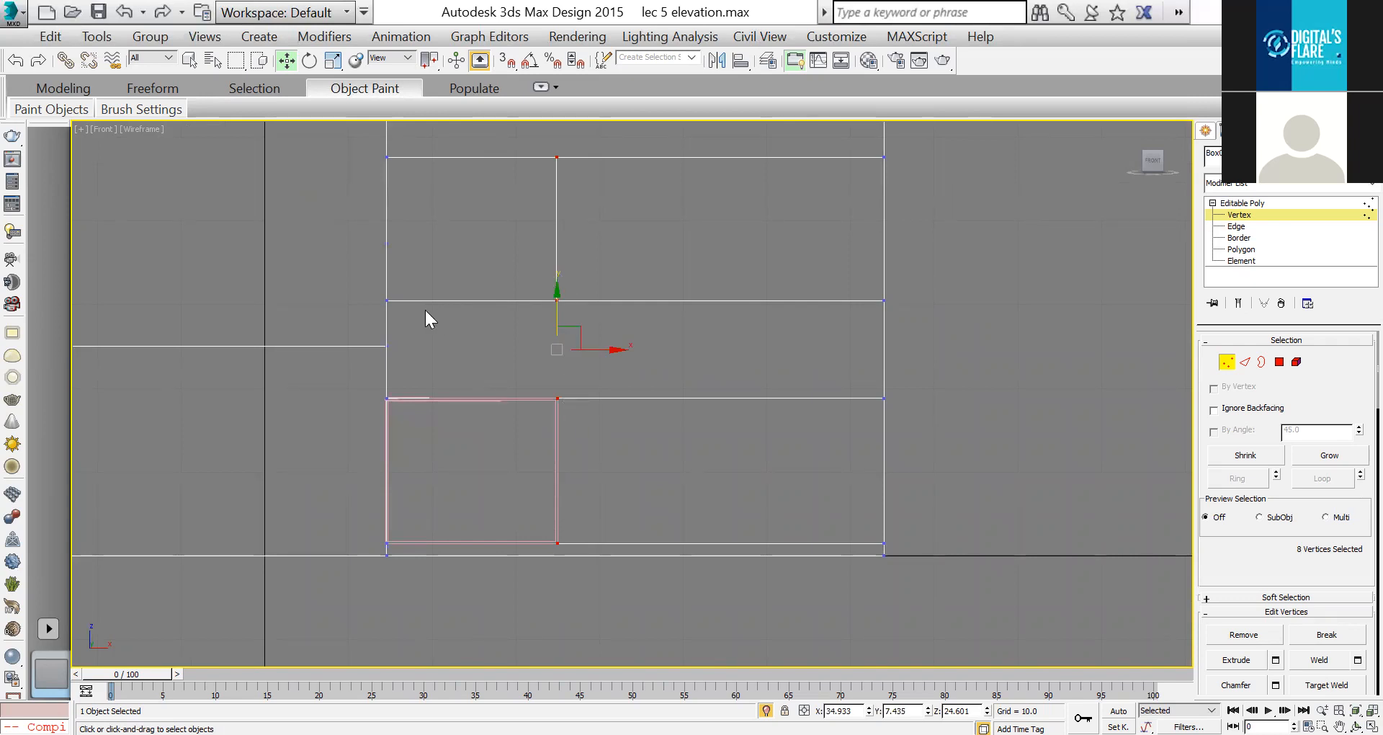
pyautogui.press('t')
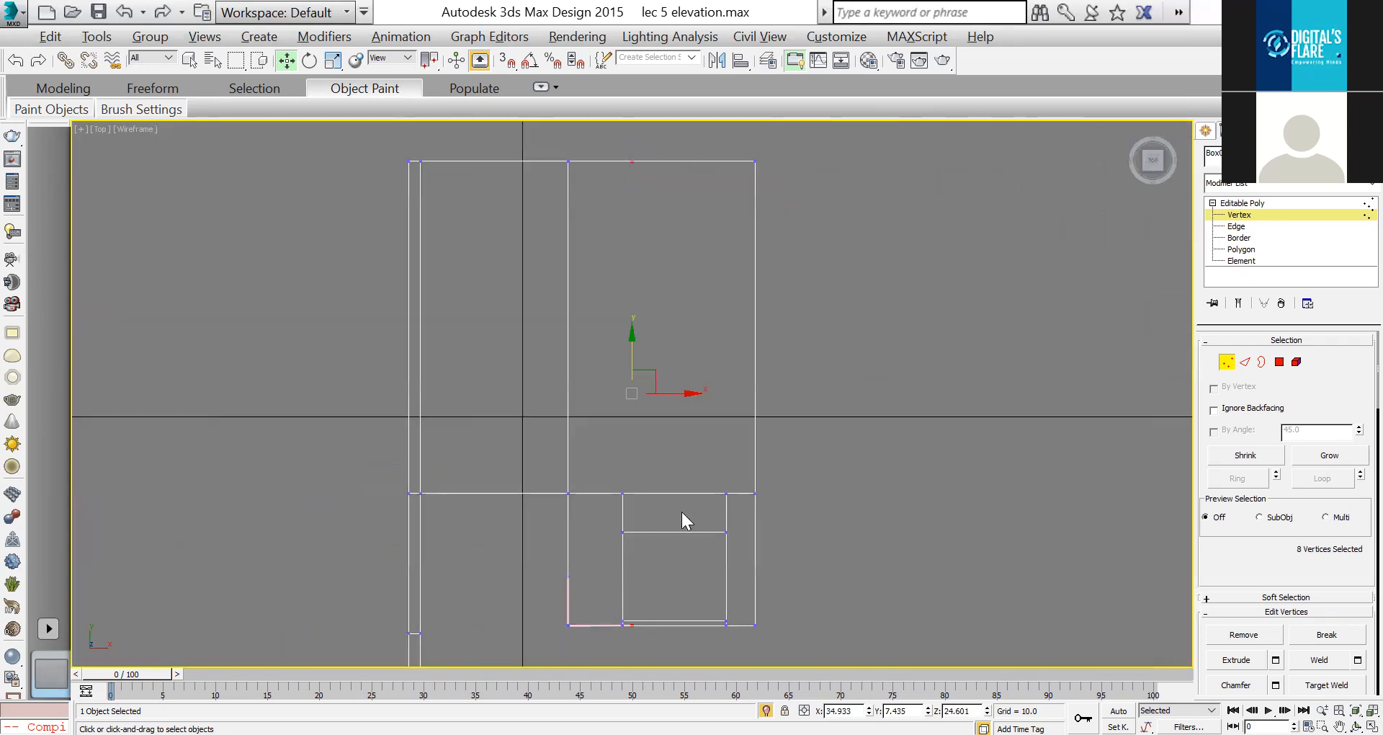
# Step: In the Top view, reselect the four front-wall vertices and scale them to about 10% along X, using the selection center as pivot
pyautogui.moveTo(677, 567); pyautogui.dragTo(657, 428, button='middle')
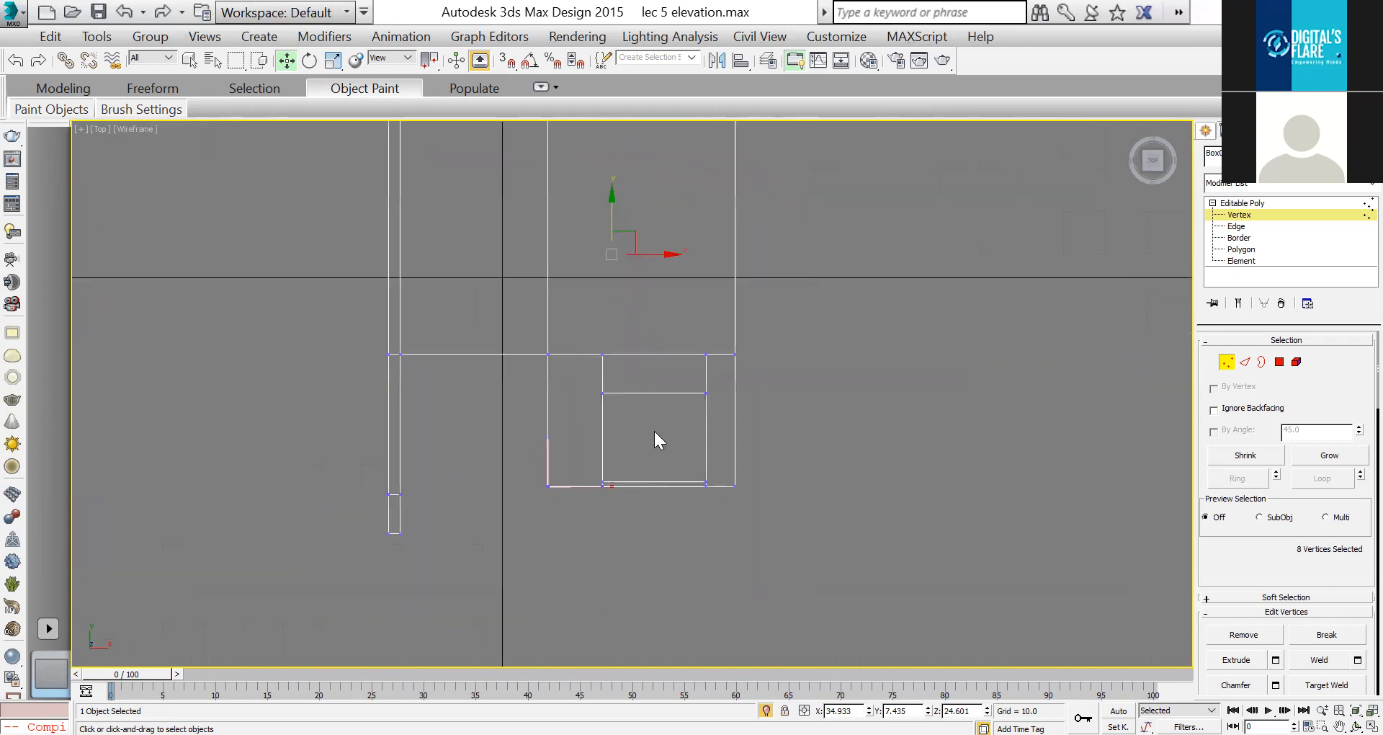
pyautogui.scroll(10, 614, 484)
pyautogui.moveTo(614, 484); pyautogui.dragTo(664, 327, button='middle')
pyautogui.scroll(5, 650, 405)
pyautogui.scroll(3, 666, 317)
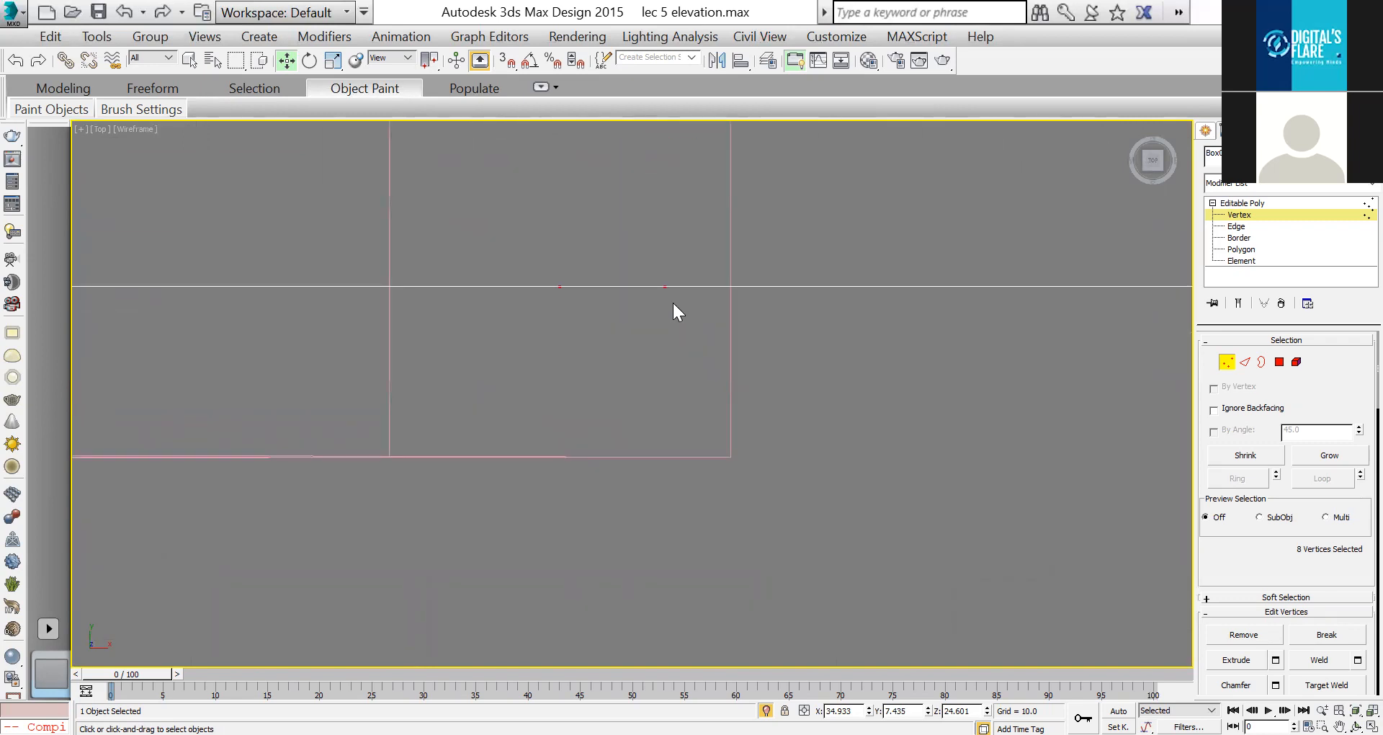
pyautogui.press('r')
pyautogui.scroll(-4, 651, 361)
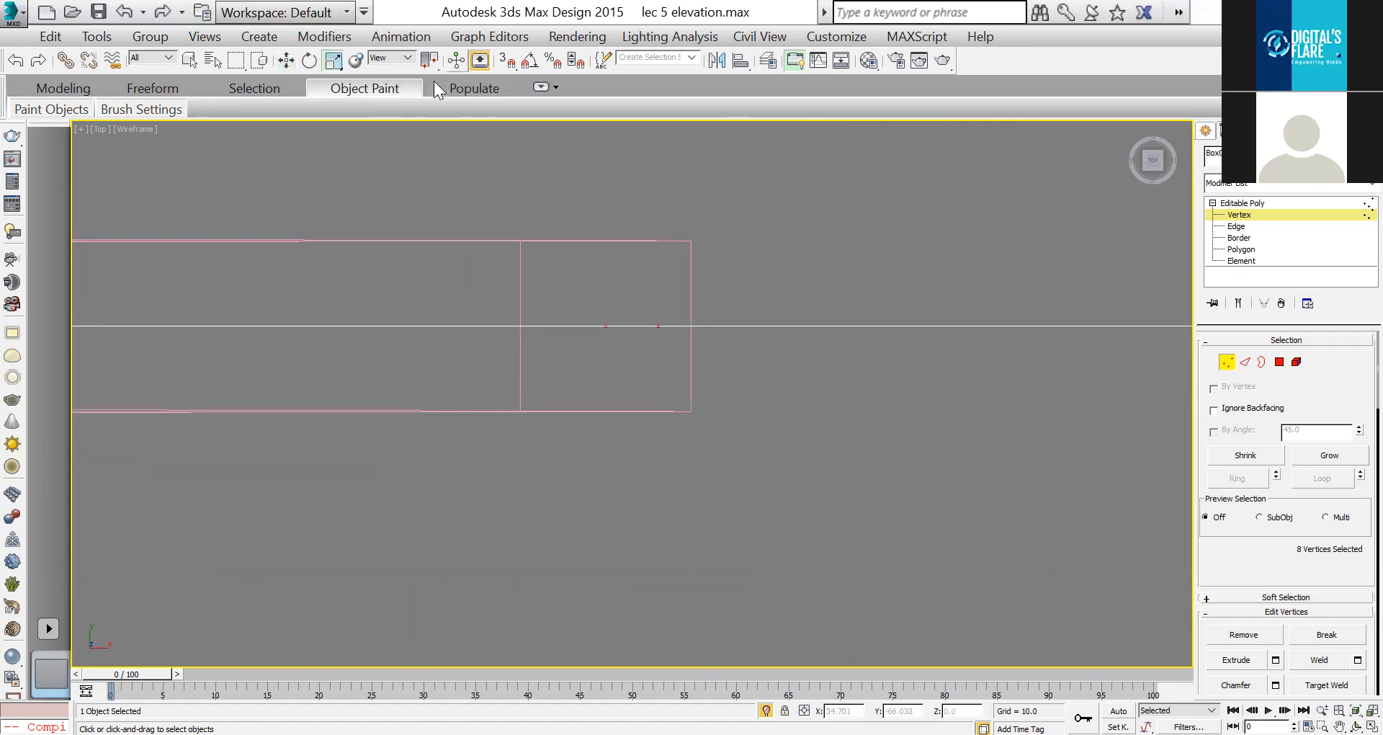
pyautogui.moveTo(429, 60); pyautogui.dragTo(436, 106)
pyautogui.moveTo(623, 364); pyautogui.dragTo(655, 340)
pyautogui.press('F8')
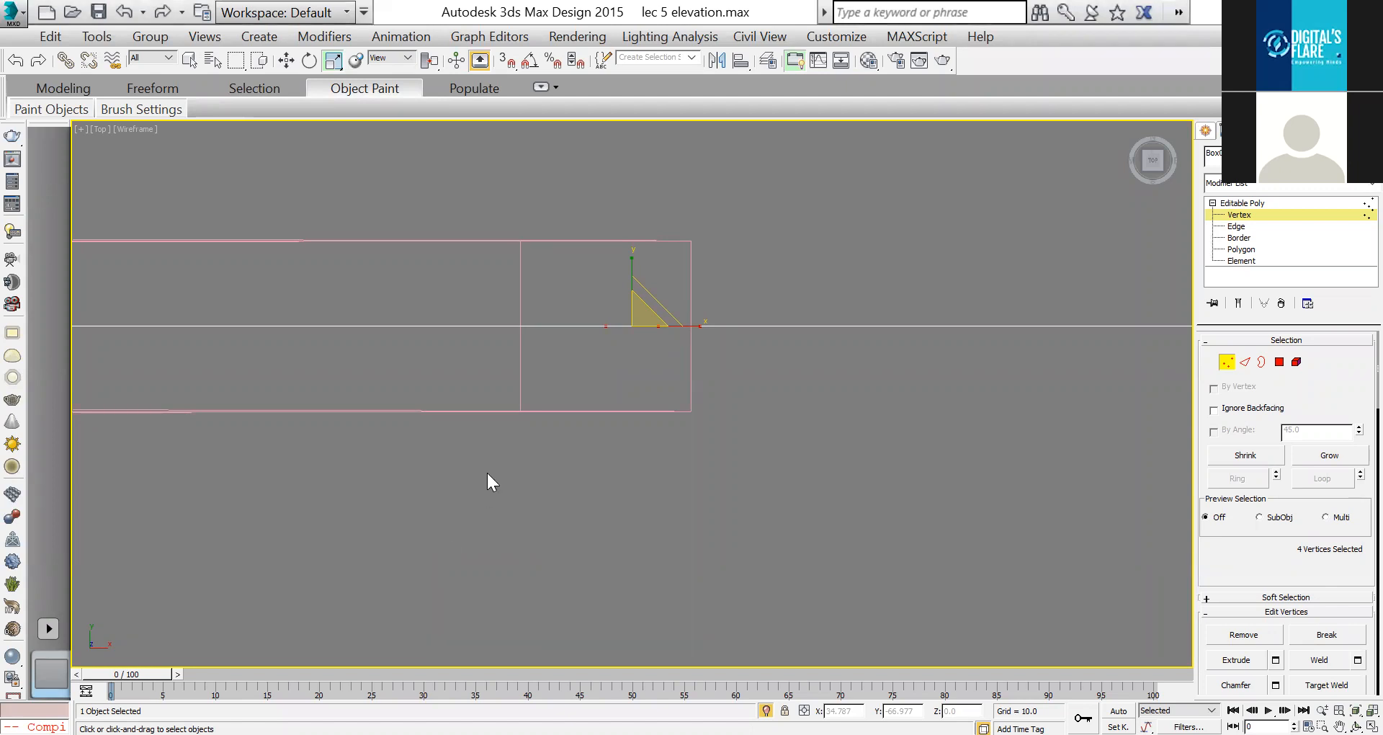
pyautogui.scroll(5, 677, 325)
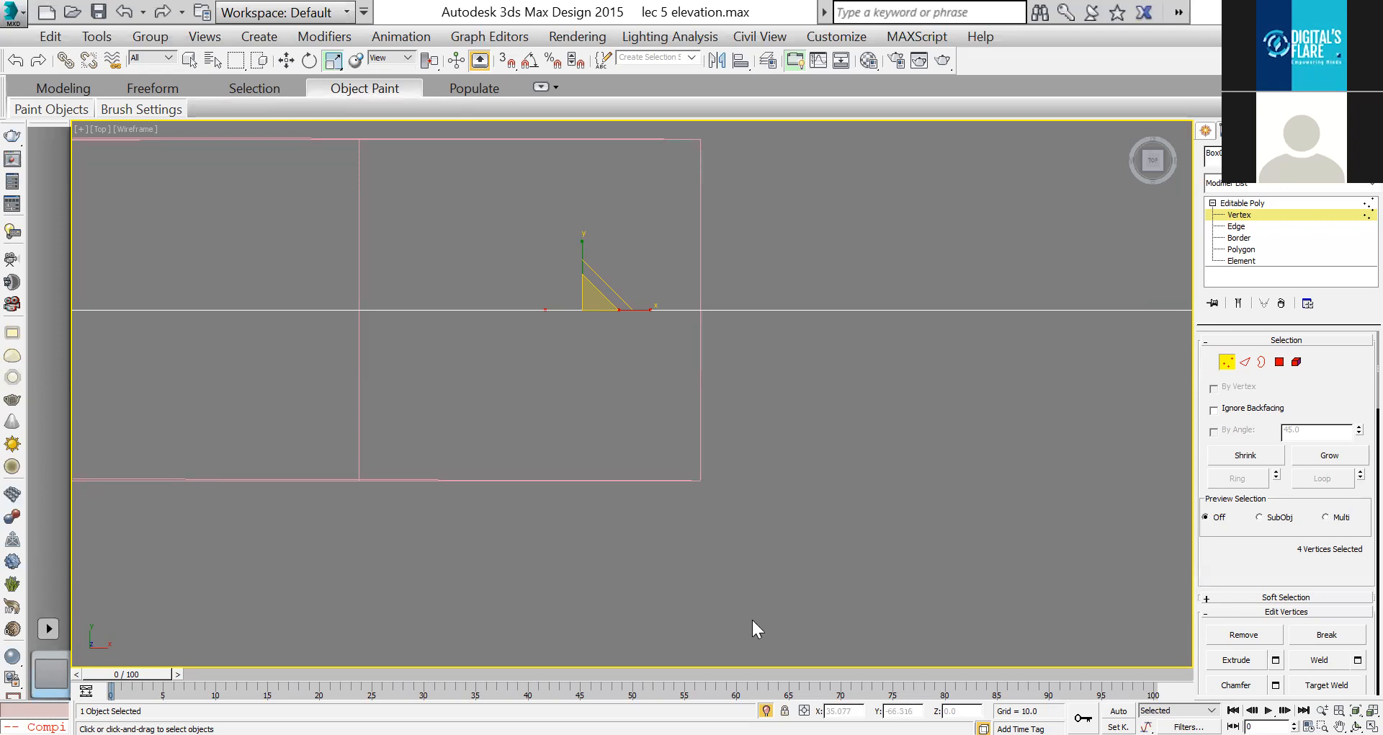
pyautogui.moveTo(658, 317); pyautogui.dragTo(511, 300, button='middle')
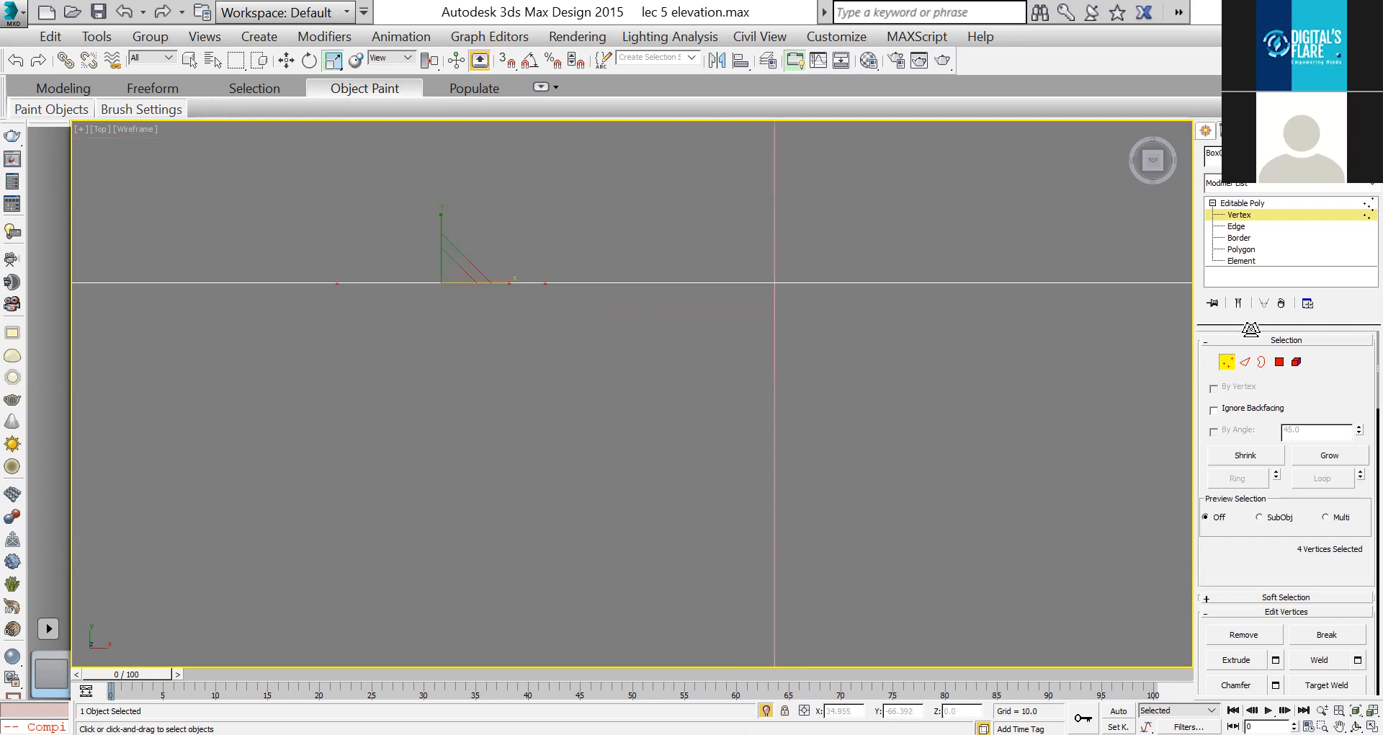
pyautogui.moveTo(417, 262); pyautogui.dragTo(439, 273, button='middle')
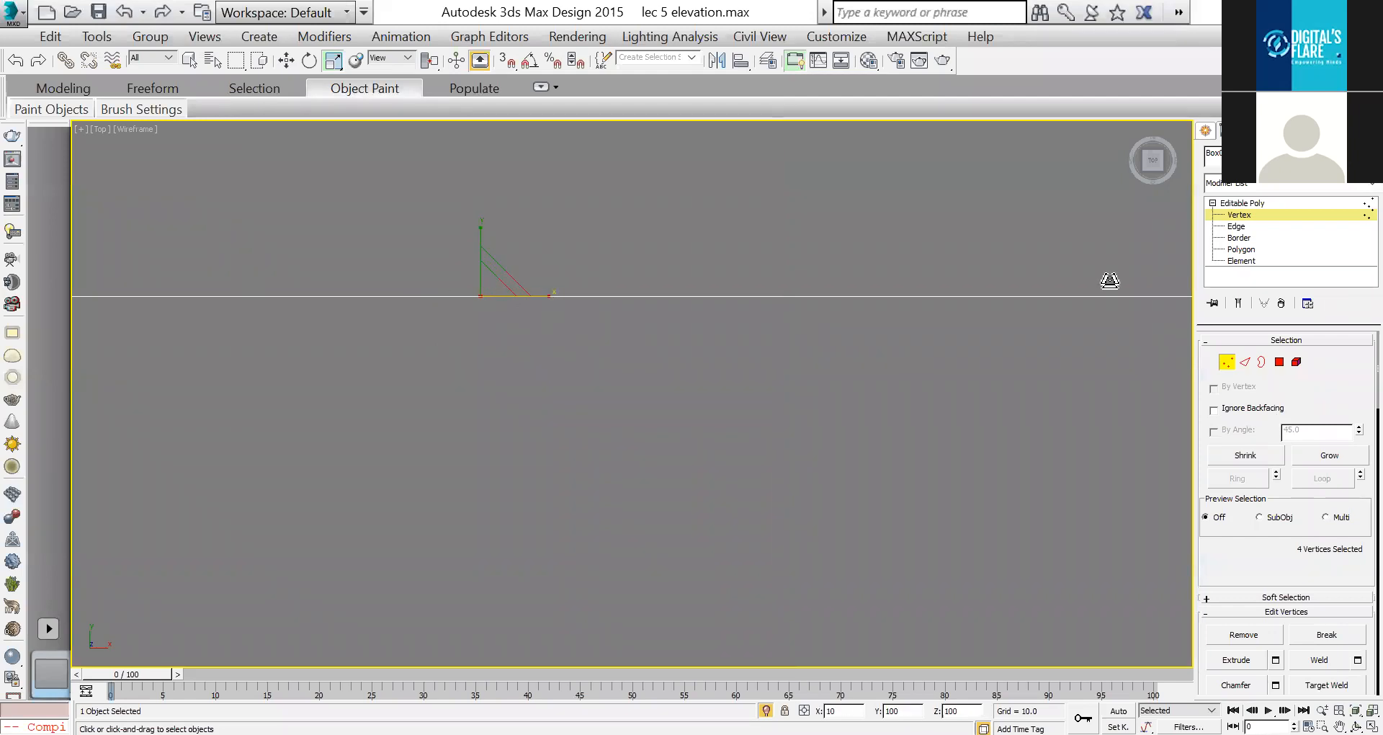
# Step: In the Front view, select the four vertices at the ground-floor opening's far side and scale them to about 5% along X
pyautogui.hotkey('alt', 'w')
pyautogui.rightClick(651, 261)
pyautogui.hotkey('alt', 'w')
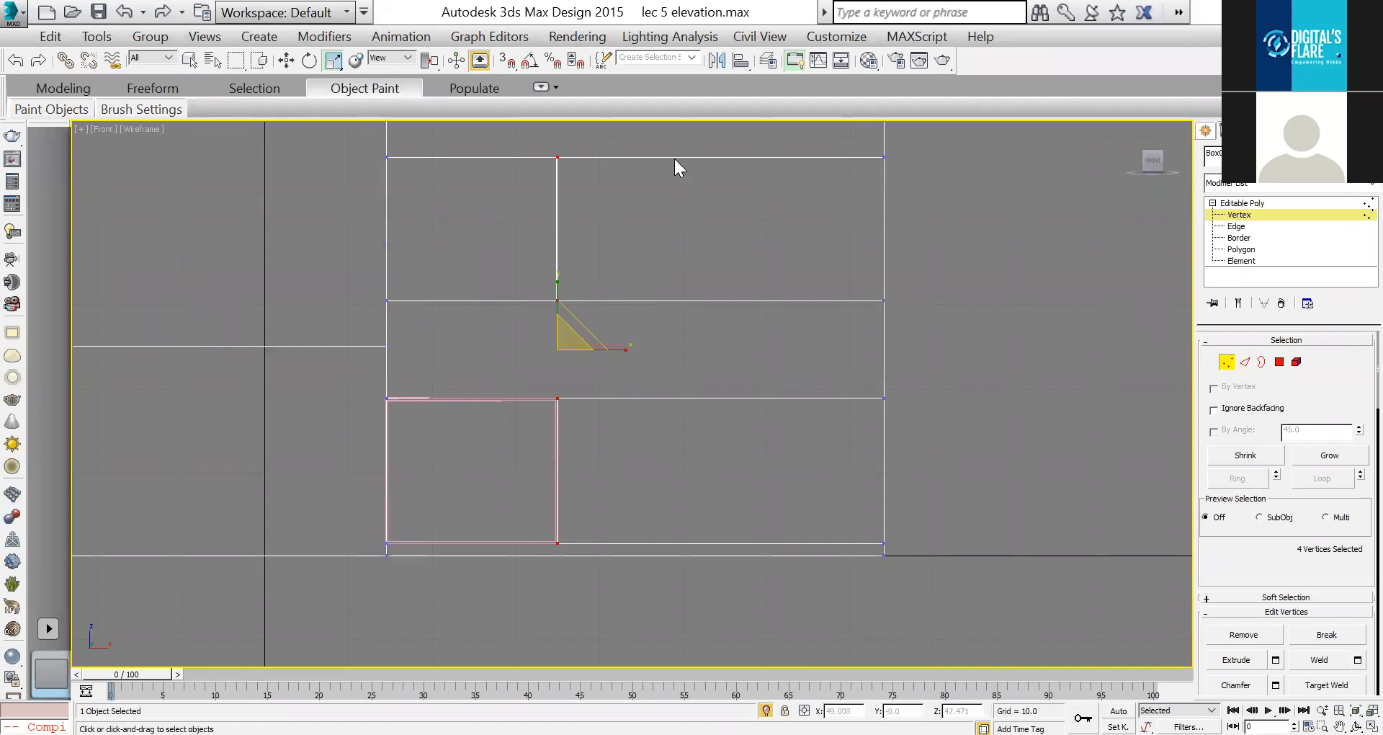
pyautogui.moveTo(549, 139); pyautogui.dragTo(627, 320)
pyautogui.moveTo(602, 229); pyautogui.dragTo(559, 551)
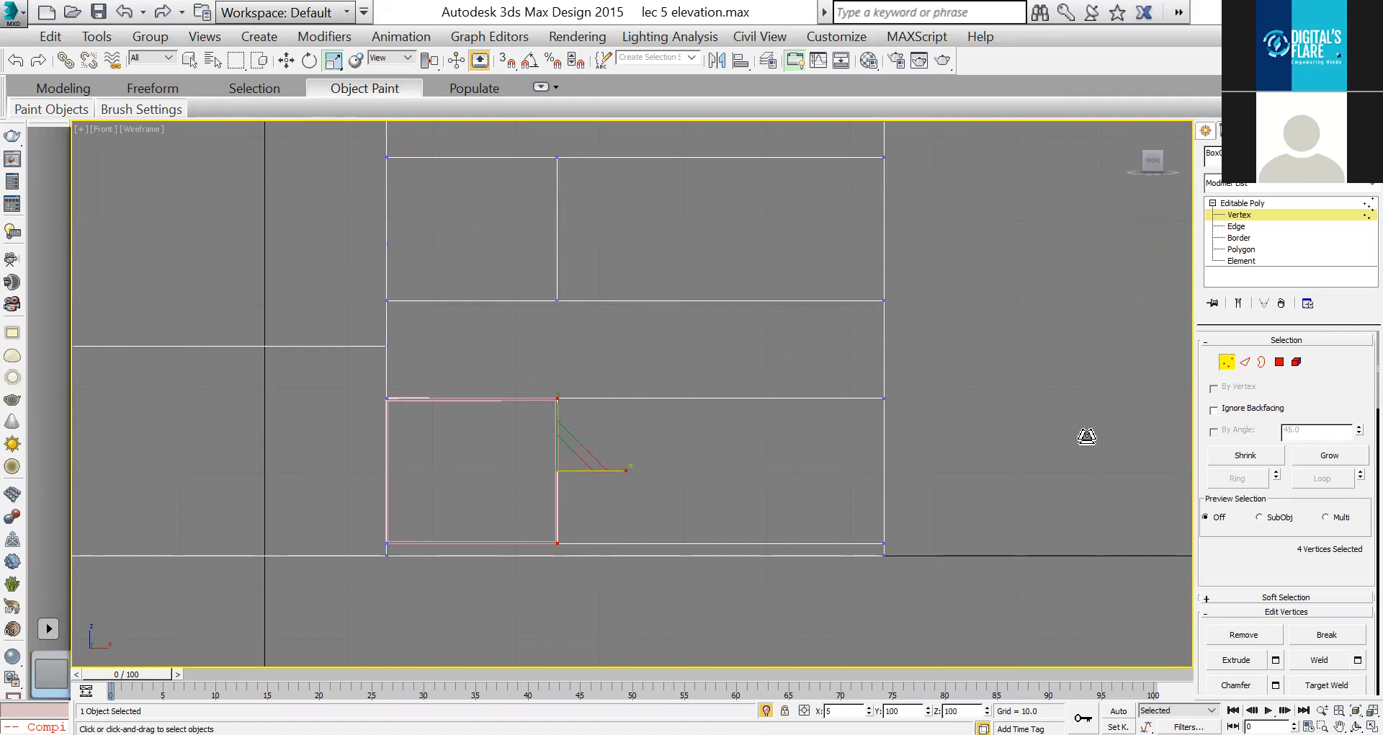
# Step: Leave vertex editing on the house body, switch back to the Move tool in the Perspective view, and deselect everything
pyautogui.hotkey('alt', 'w')
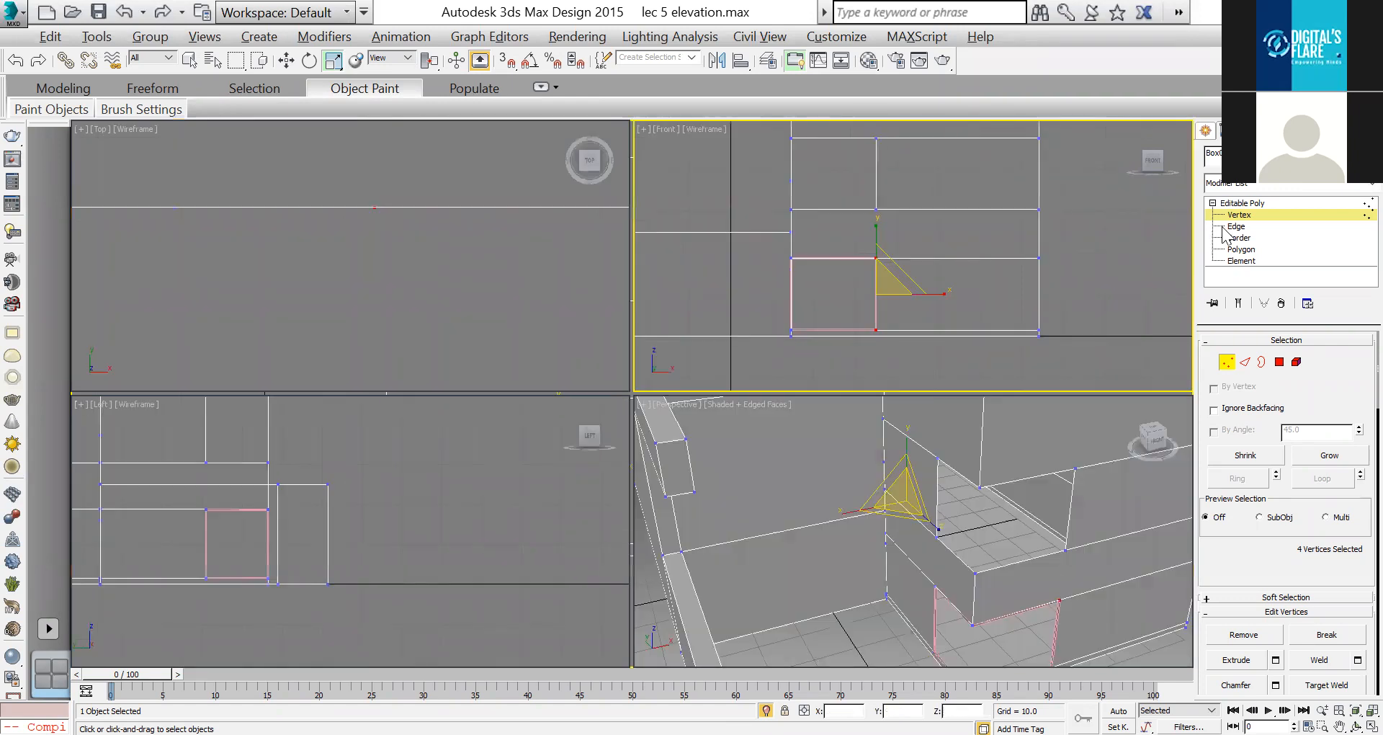
pyautogui.hotkey('alt', 'w')
pyautogui.click(1243, 205)
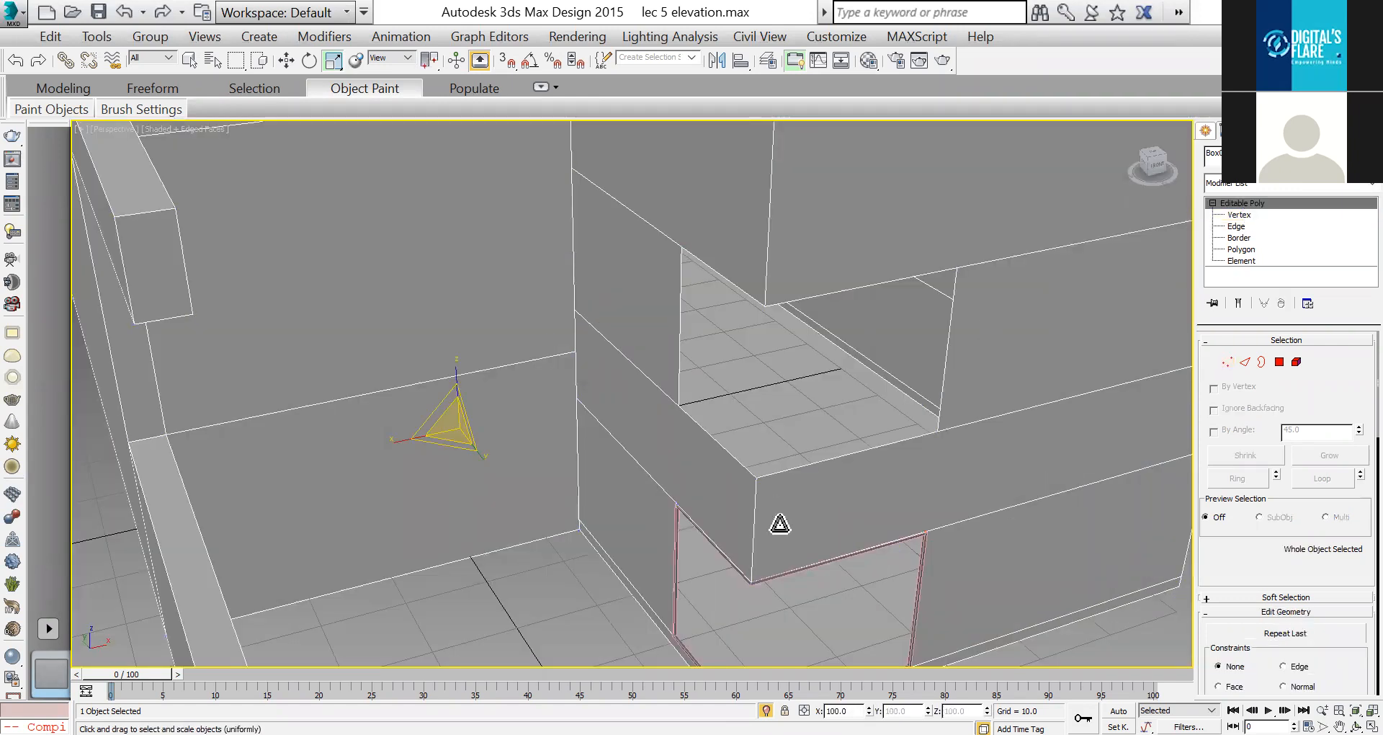
pyautogui.scroll(-3, 979, 611)
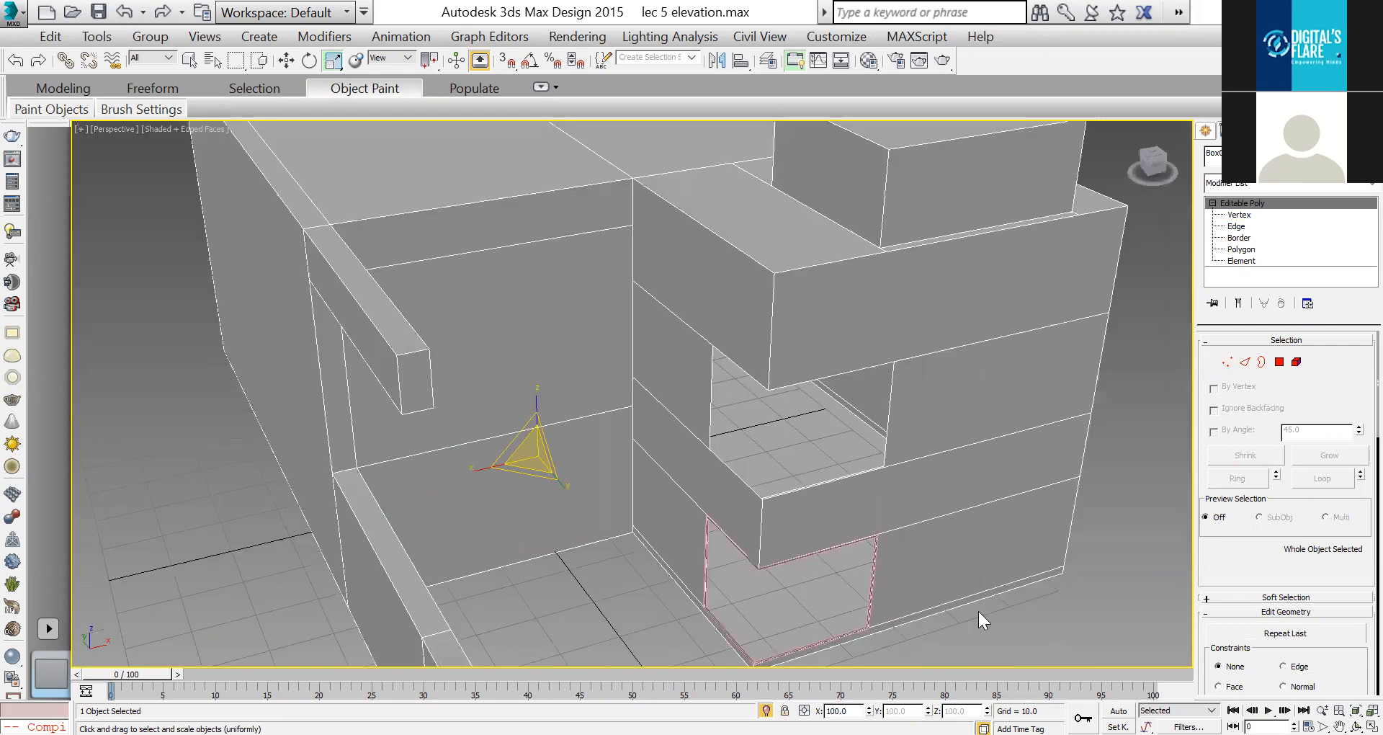
pyautogui.scroll(1, 970, 601)
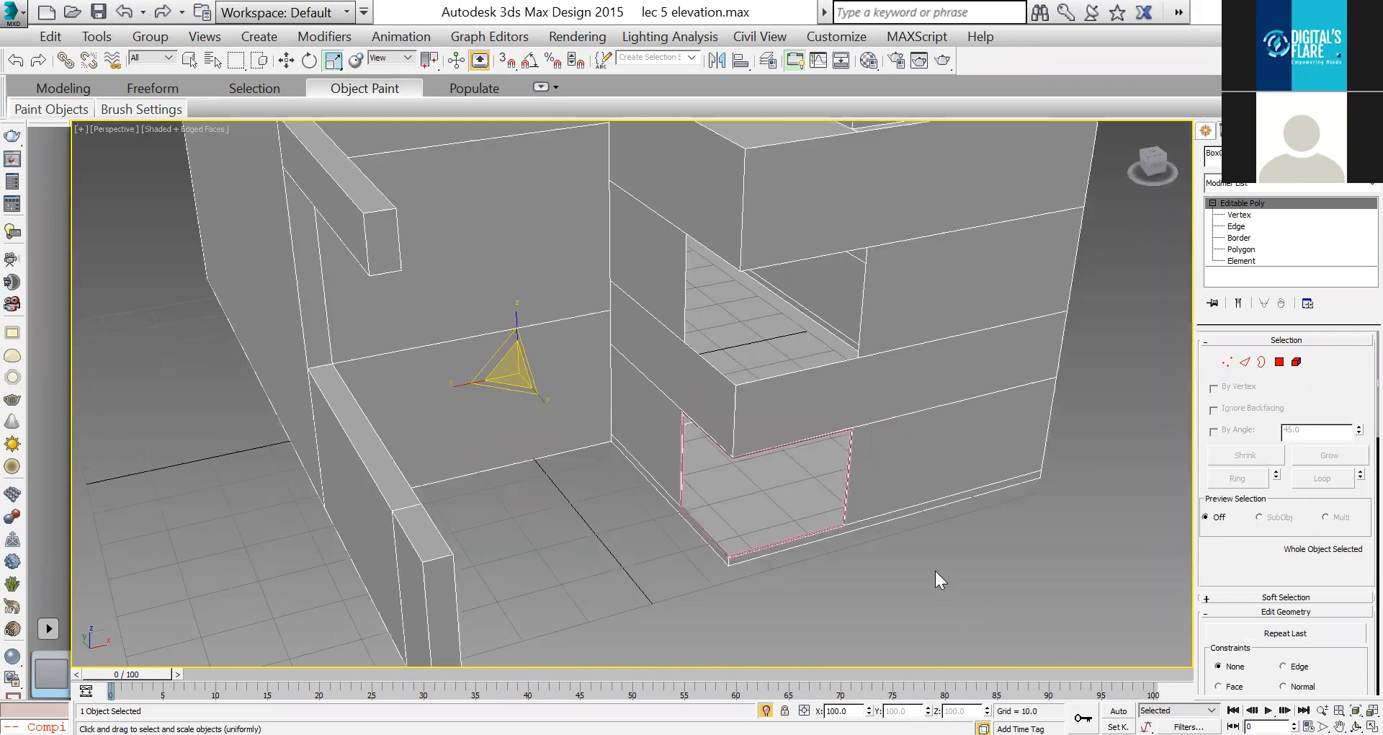
pyautogui.moveTo(939, 577); pyautogui.dragTo(935, 571, button='middle')
pyautogui.press('w')
pyautogui.hotkey('ctrl', 'd')
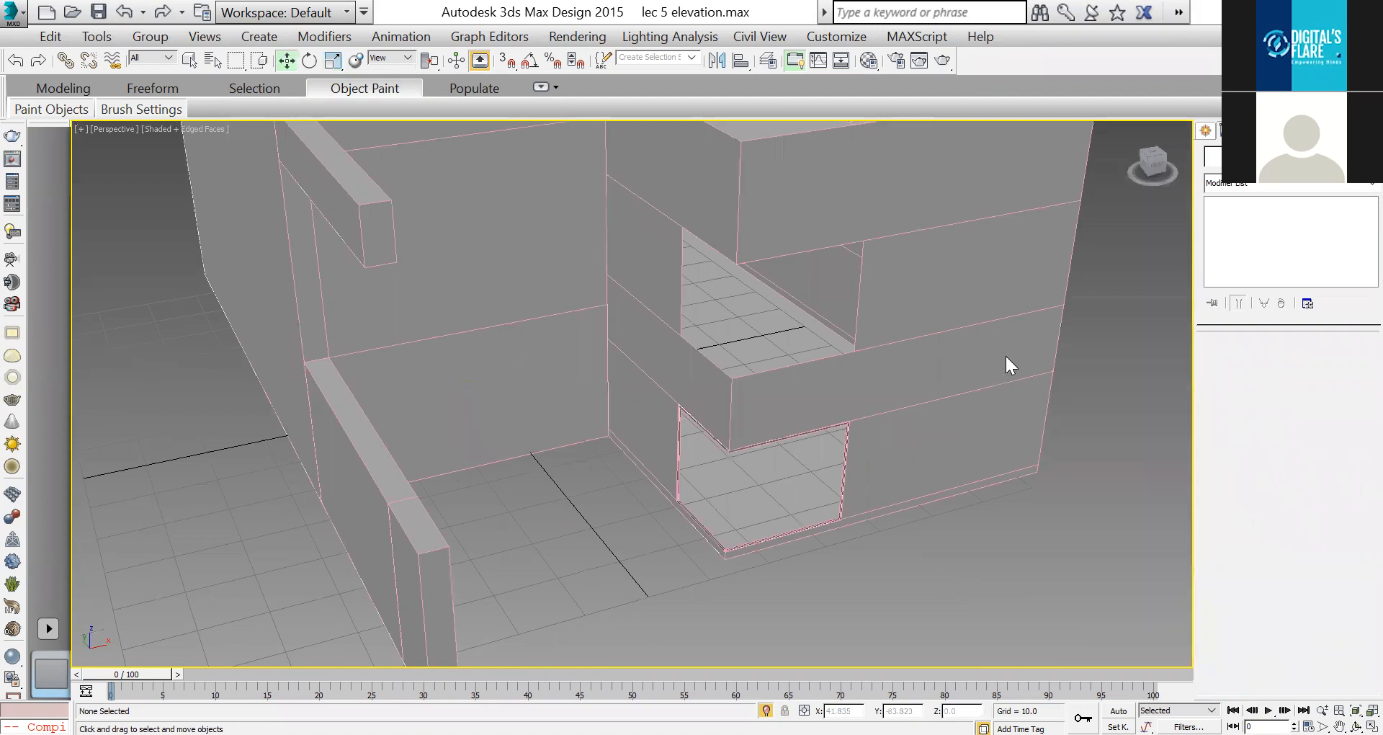
# Step: Unhide the rest of the model, and isolate the house body with the projecting frame in the Front view
pyautogui.rightClick(962, 447)
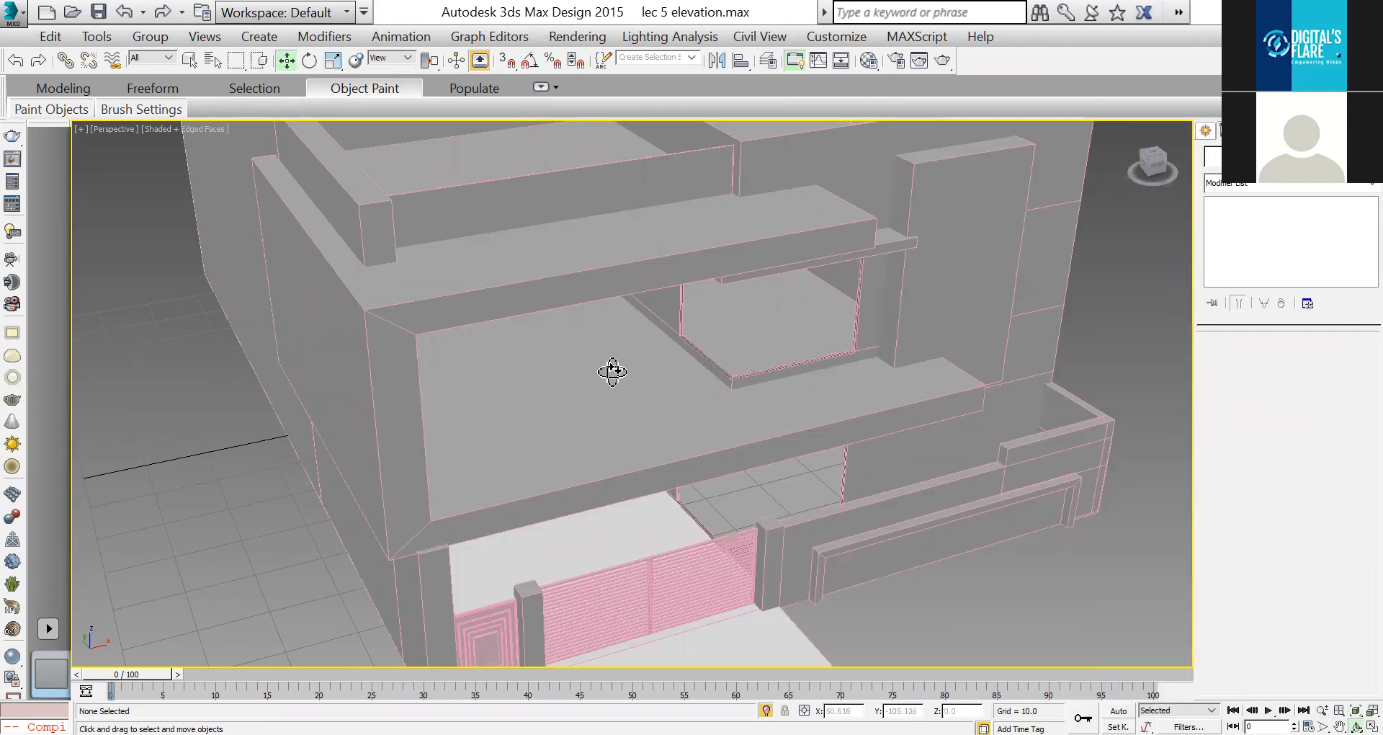
pyautogui.hotkey('ctrl', 'r')
pyautogui.keyDown('alt'); pyautogui.moveTo(611, 328); pyautogui.dragTo(565, 473, button='middle'); pyautogui.keyUp('alt')
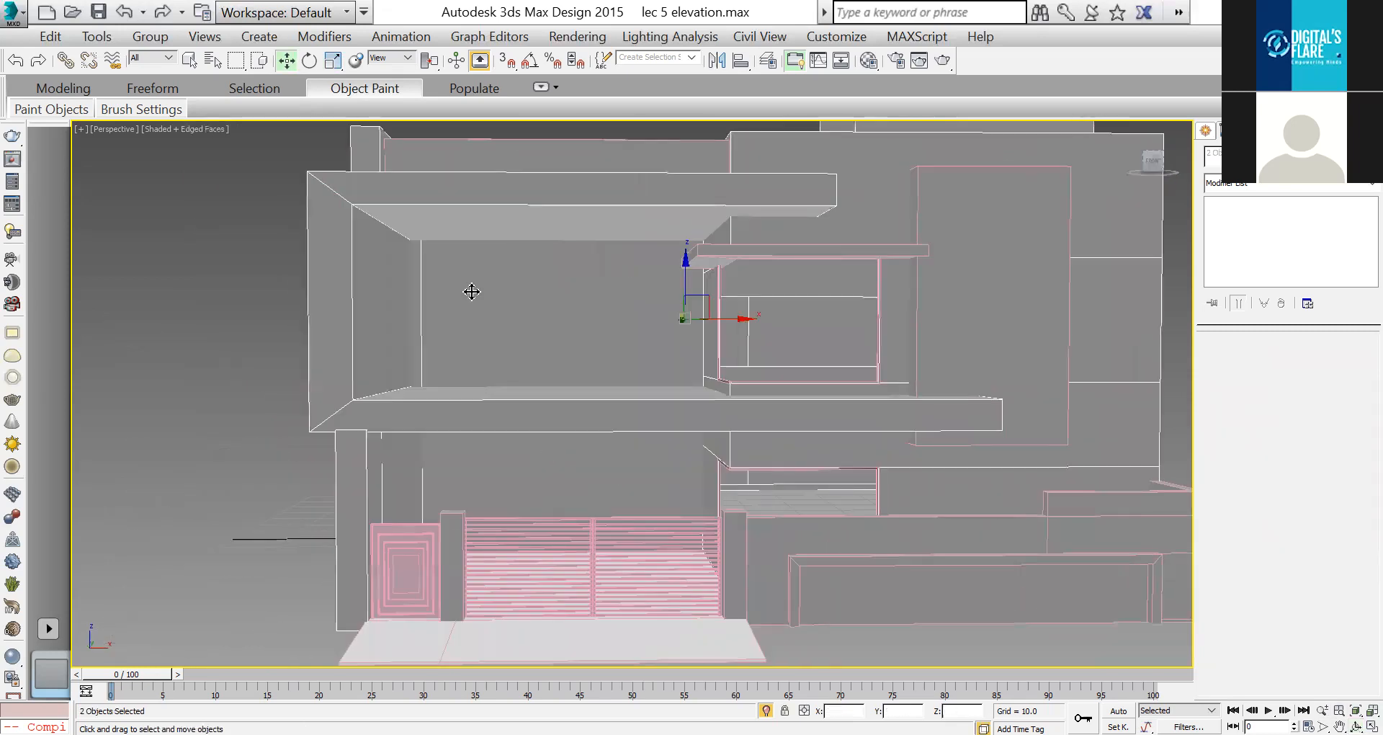
pyautogui.press('f')
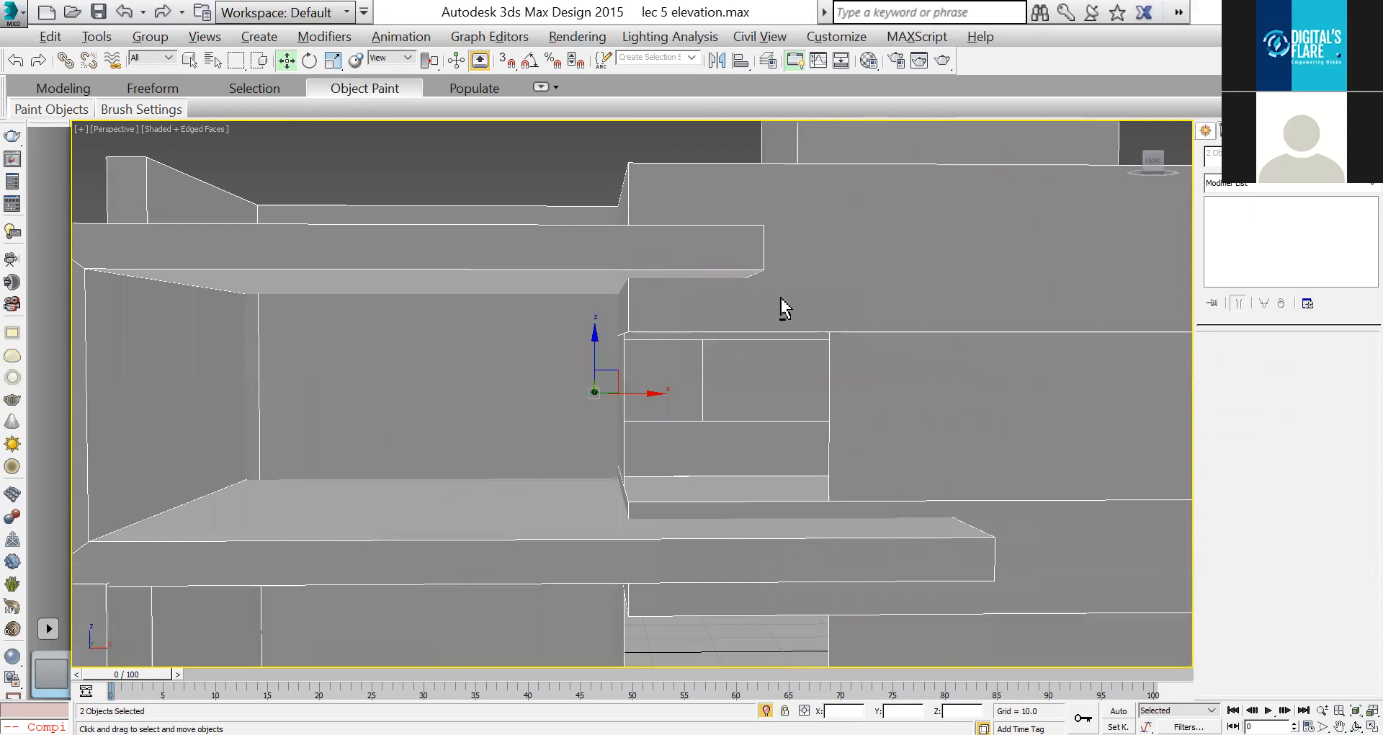
pyautogui.hotkey('alt', 'w')
pyautogui.hotkey('alt', 'w')
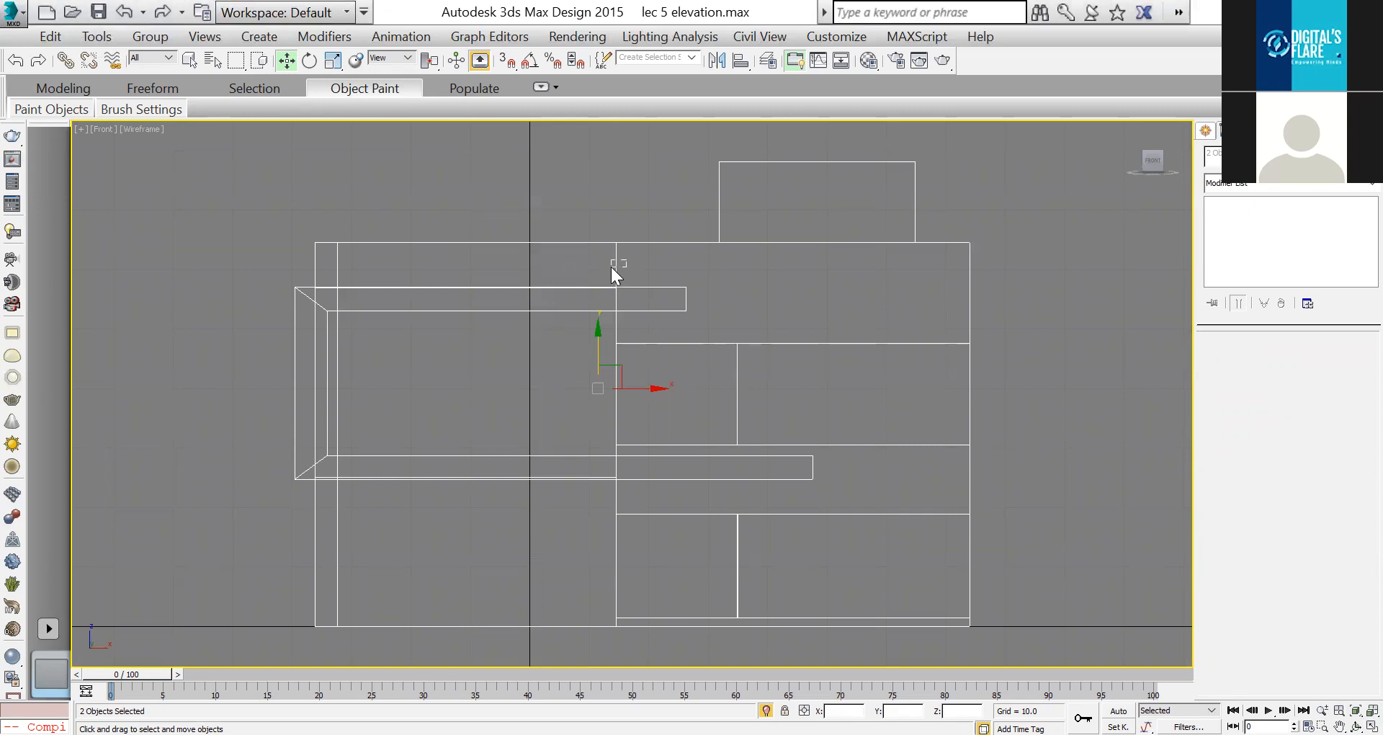
# Step: In edge editing on the house body, select the horizontal edges spanning the recessed wall between the side wall and the main block
pyautogui.click(614, 362)
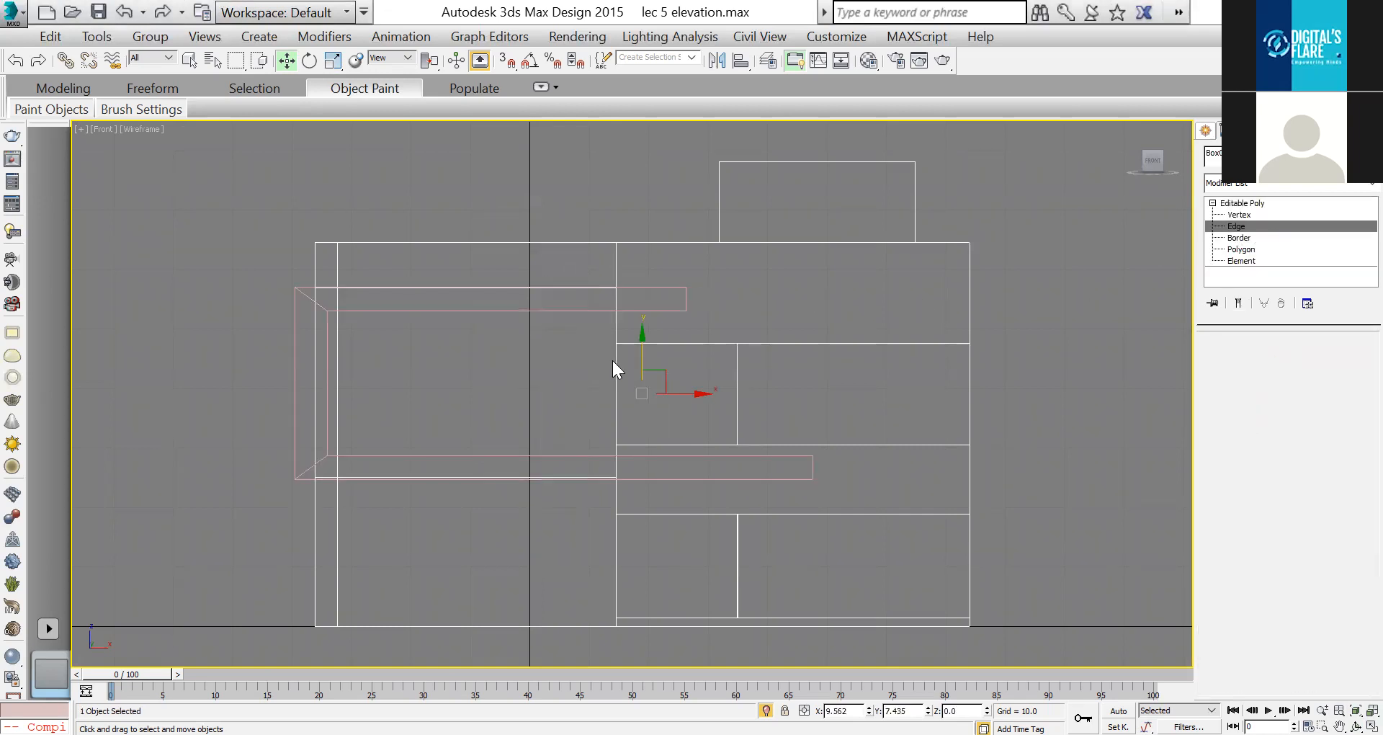
pyautogui.press('2')
pyautogui.moveTo(633, 374); pyautogui.dragTo(282, 382)
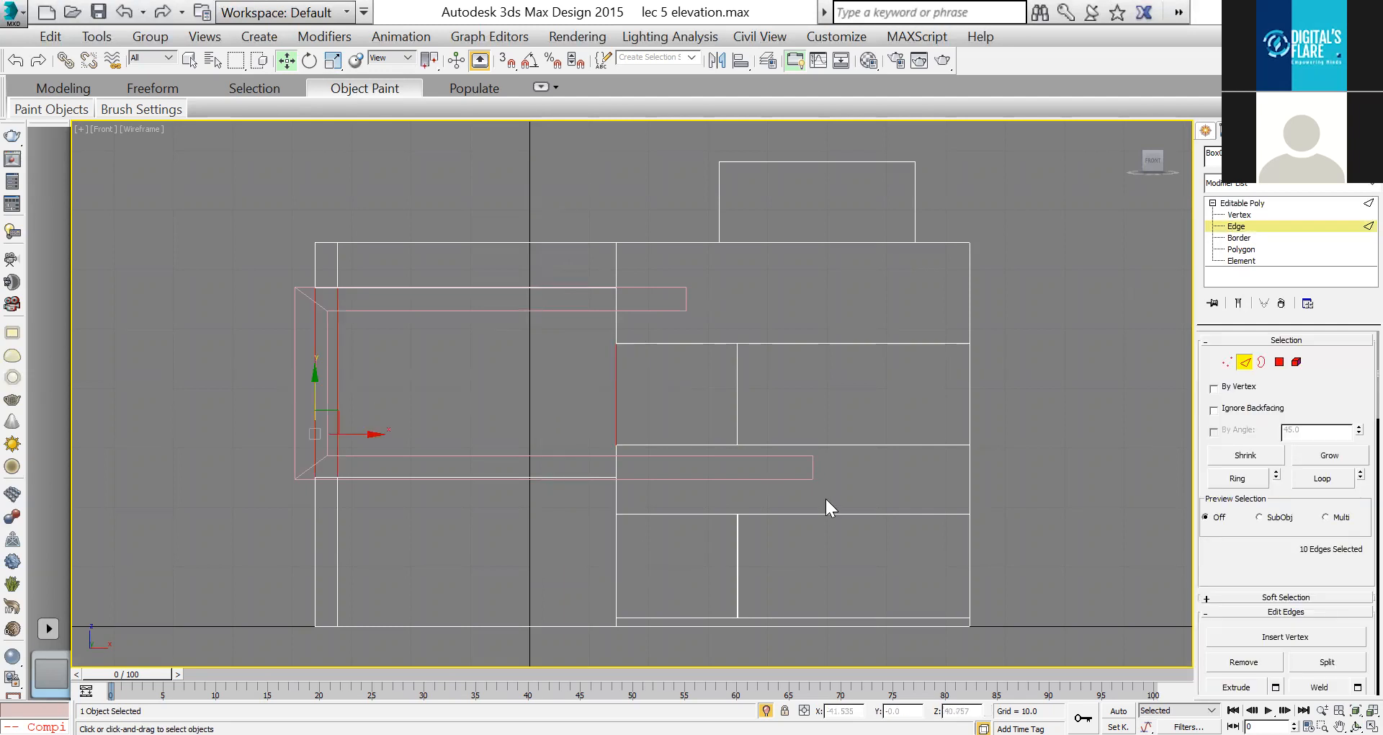
pyautogui.hotkey('alt', 'w')
pyautogui.rightClick(846, 553)
pyautogui.hotkey('alt', 'w')
pyautogui.click(1357, 727)
pyautogui.moveTo(559, 393); pyautogui.dragTo(737, 315)
pyautogui.hotkey('alt', 'w')
pyautogui.rightClick(544, 199)
pyautogui.hotkey('alt', 'w')
pyautogui.doubleClick(603, 626)
# Step: Connect the selected edges with 2 segments and a pinch of -7, and move the new vertical edges along X toward the main block
pyautogui.scroll(-5, 1350, 474)
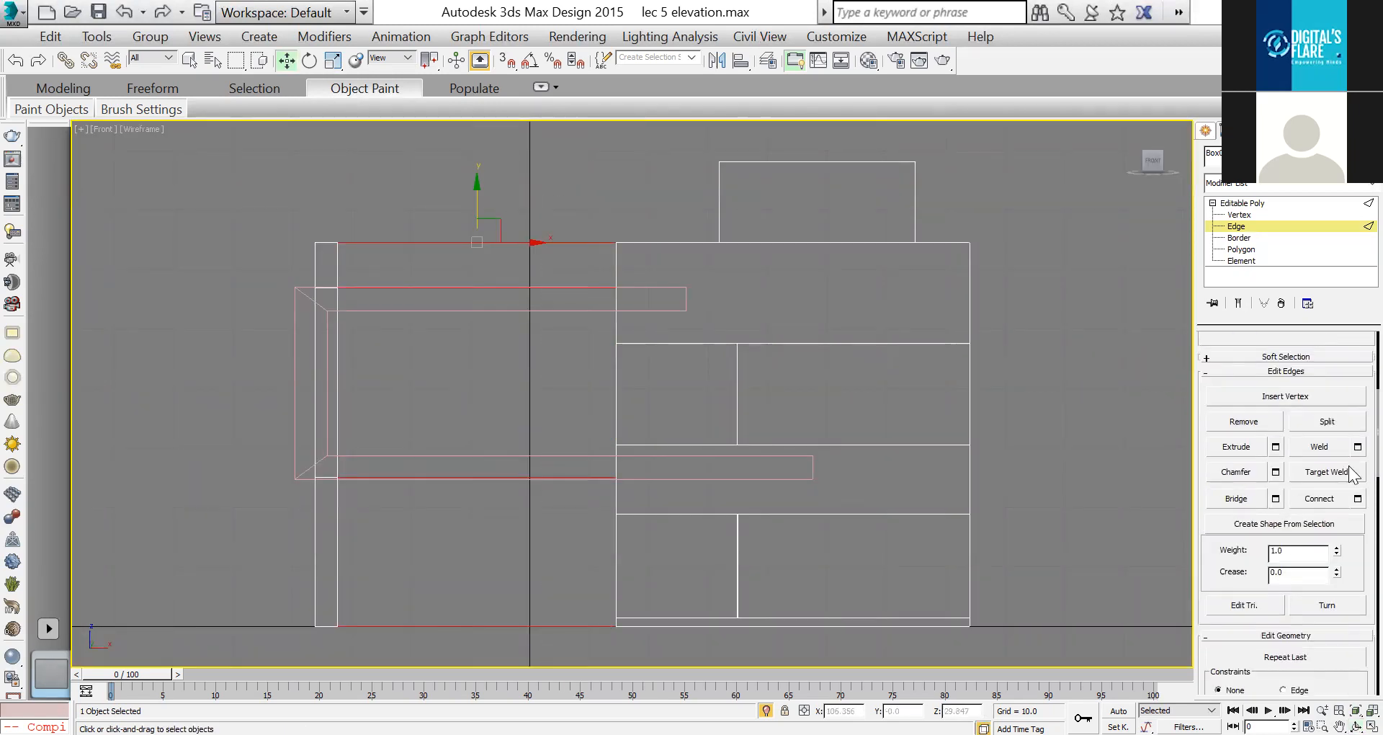
pyautogui.hotkey('ctrl', 'shift', 'e')
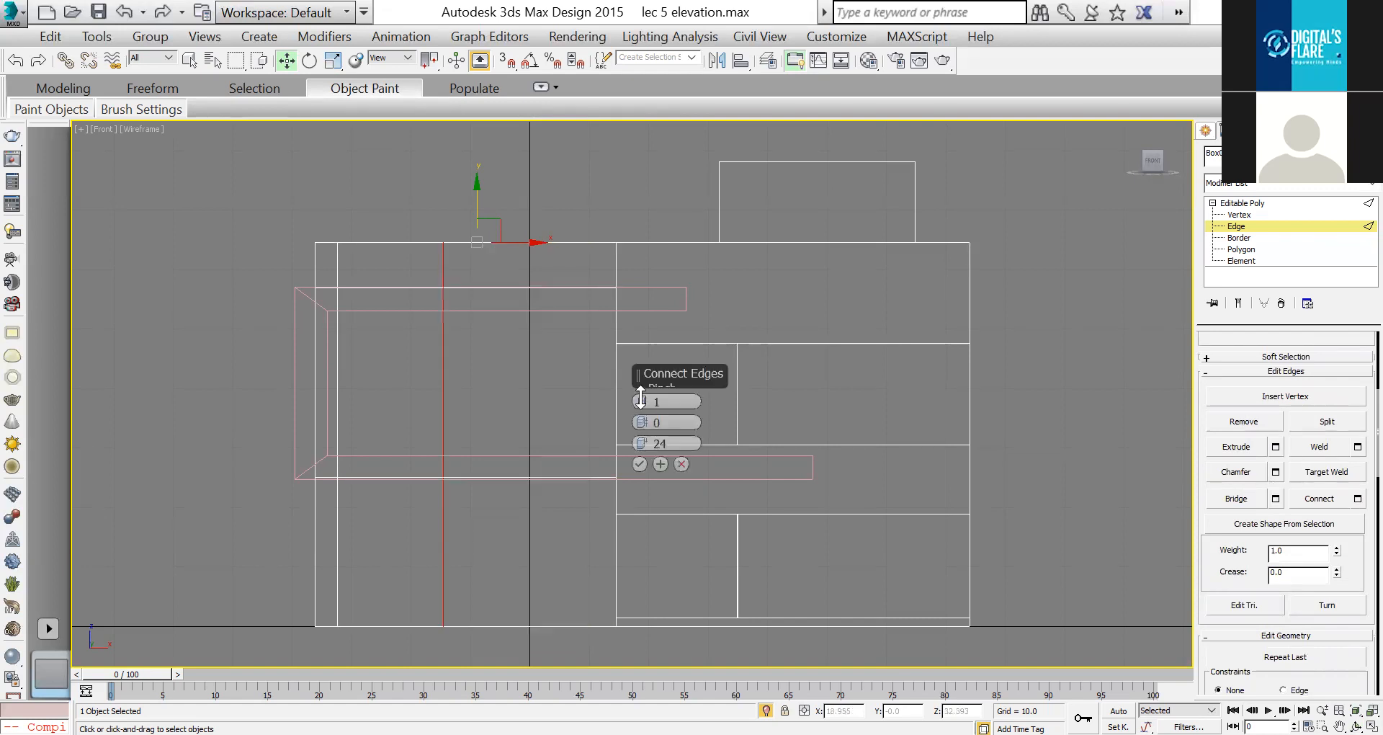
pyautogui.moveTo(647, 385); pyautogui.dragTo(651, 428)
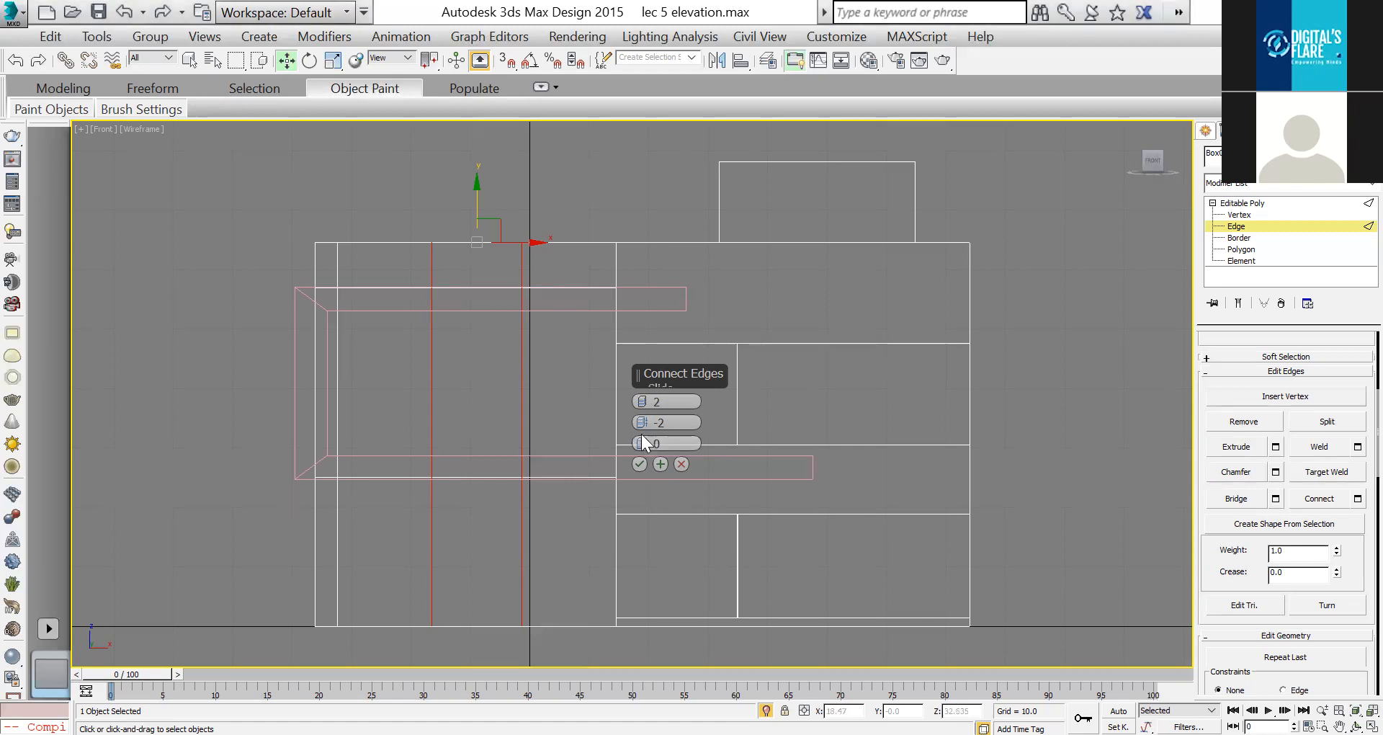
pyautogui.moveTo(638, 419); pyautogui.dragTo(633, 466)
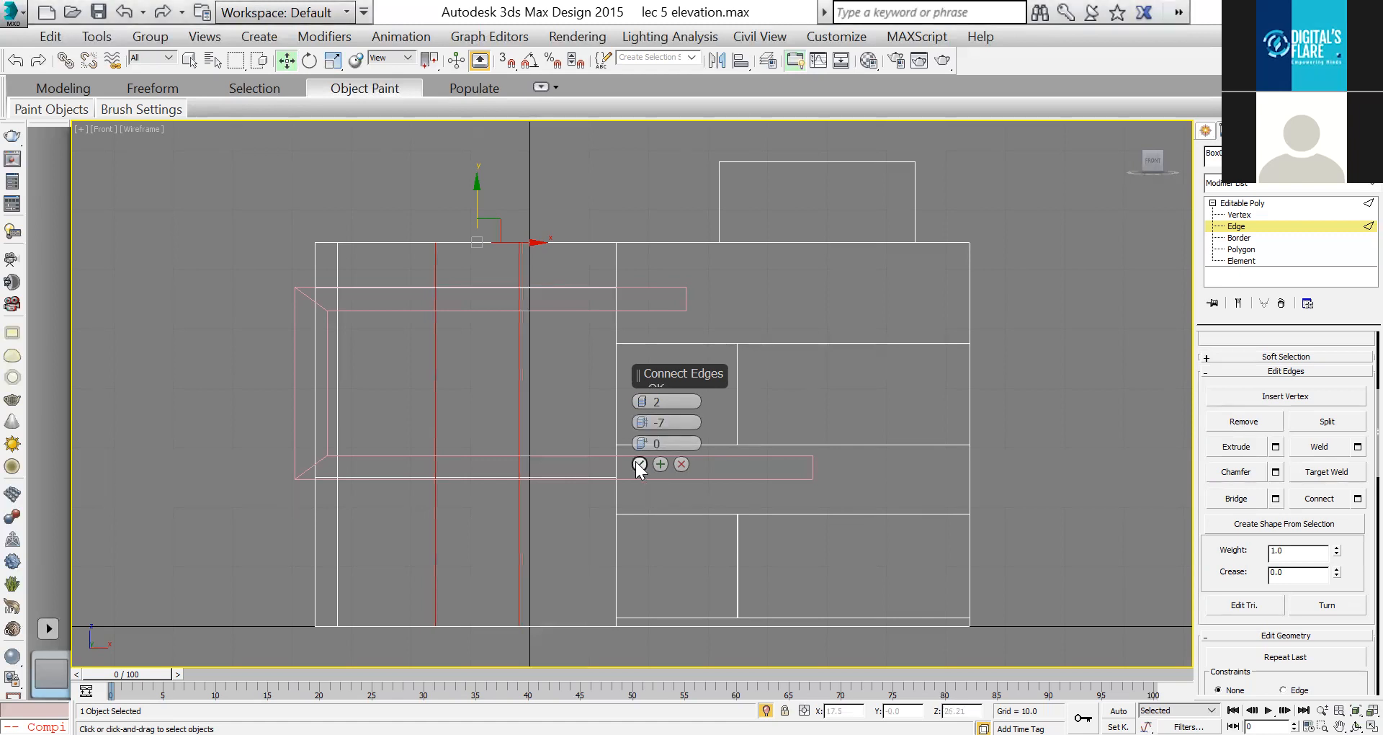
pyautogui.click(640, 464)
pyautogui.moveTo(492, 416); pyautogui.dragTo(562, 430)
pyautogui.hotkey('ctrl', 'z')
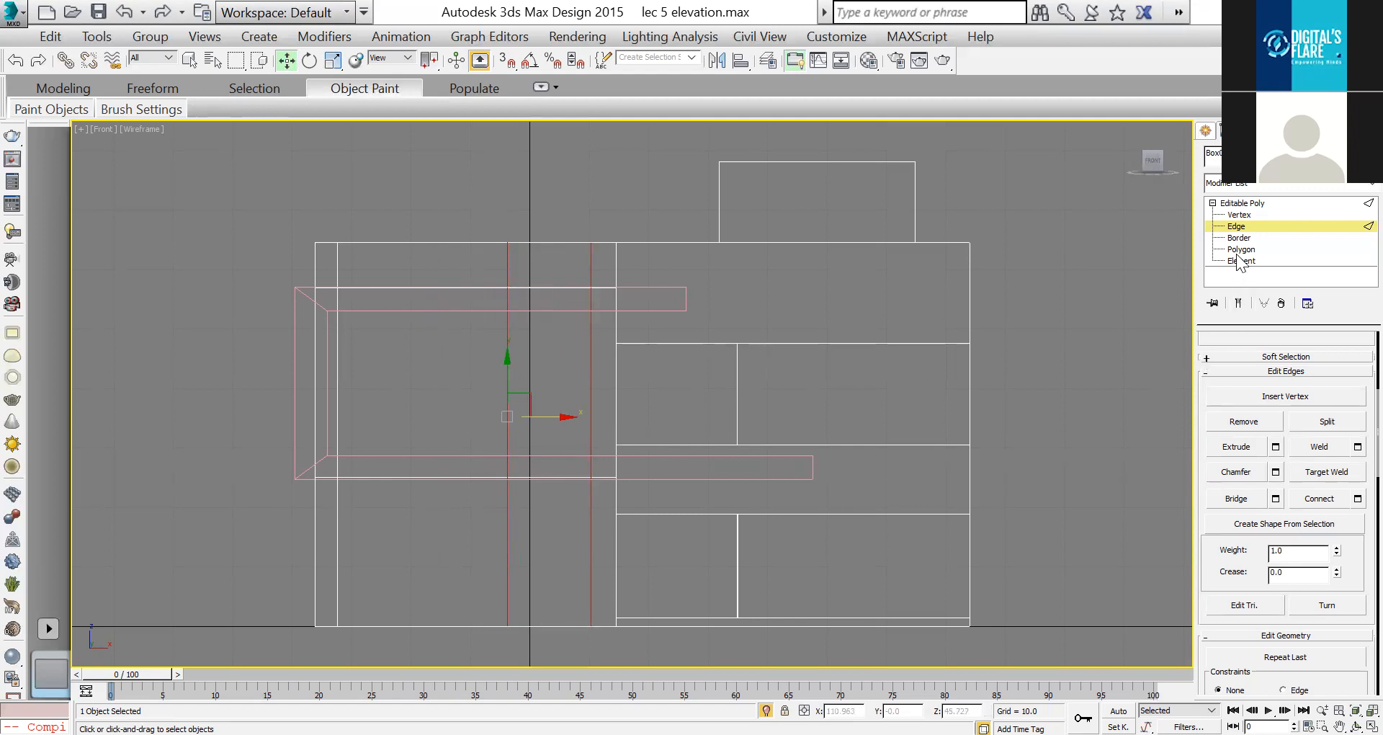
# Step: Connect the two vertical edge lines of the recessed wall with 1 segment, pinch 0 and slide 0
pyautogui.moveTo(460, 365); pyautogui.dragTo(670, 433)
pyautogui.click(1358, 498)
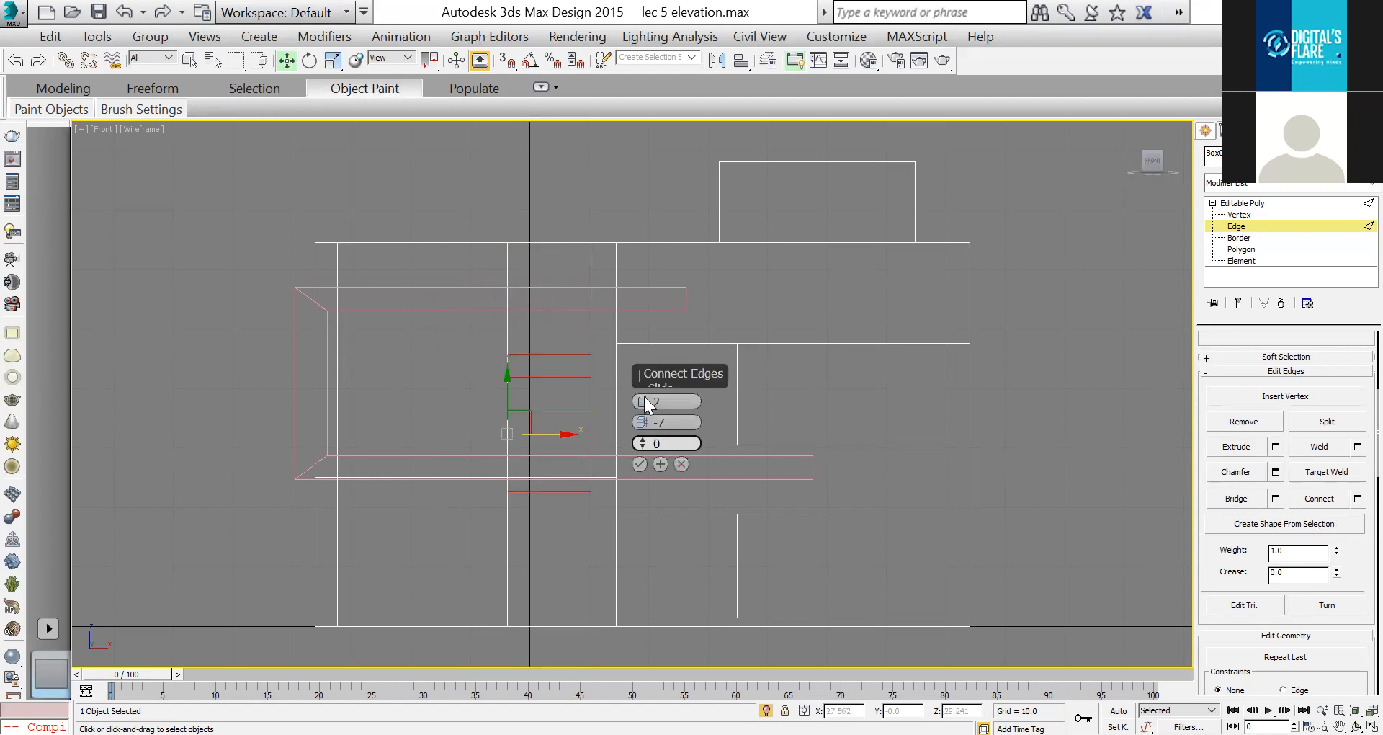
pyautogui.rightClick(644, 397)
pyautogui.rightClick(644, 421)
pyautogui.moveTo(642, 443); pyautogui.dragTo(666, 335)
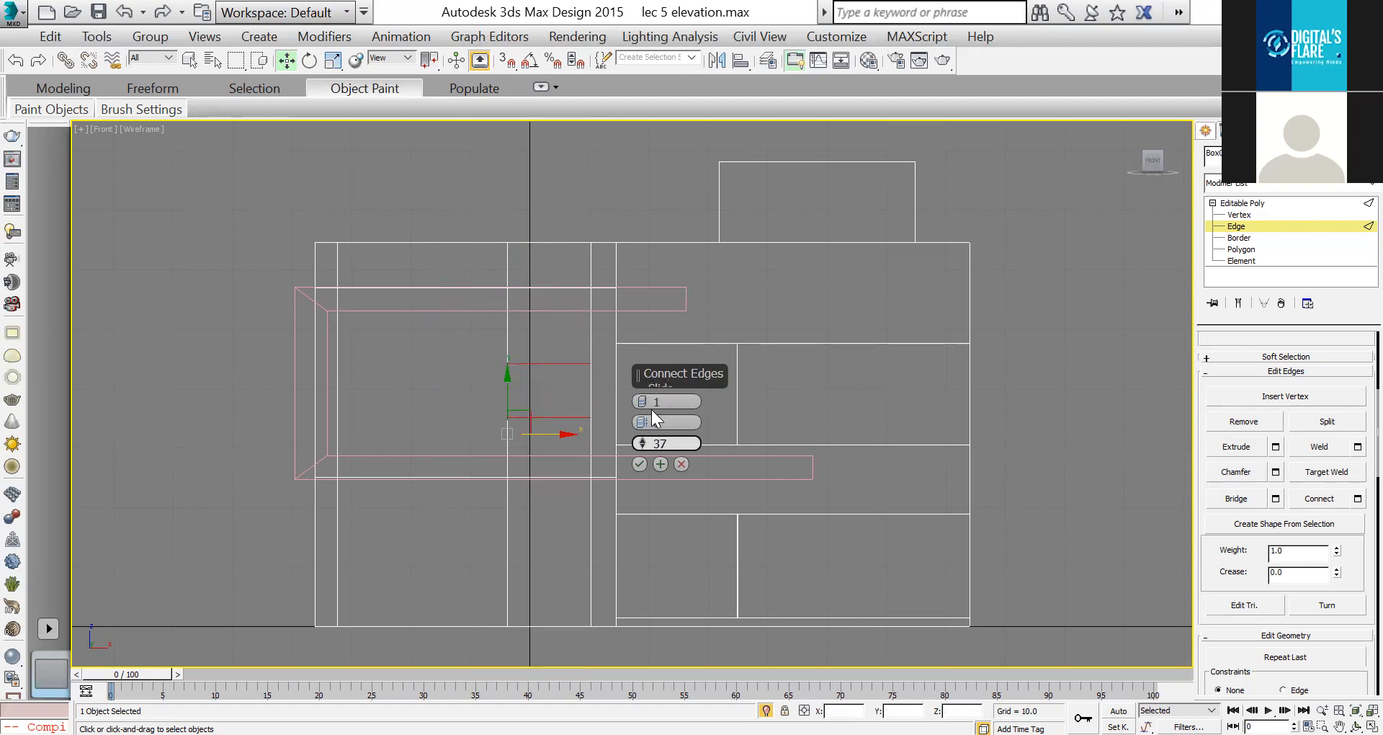
pyautogui.rightClick(647, 453)
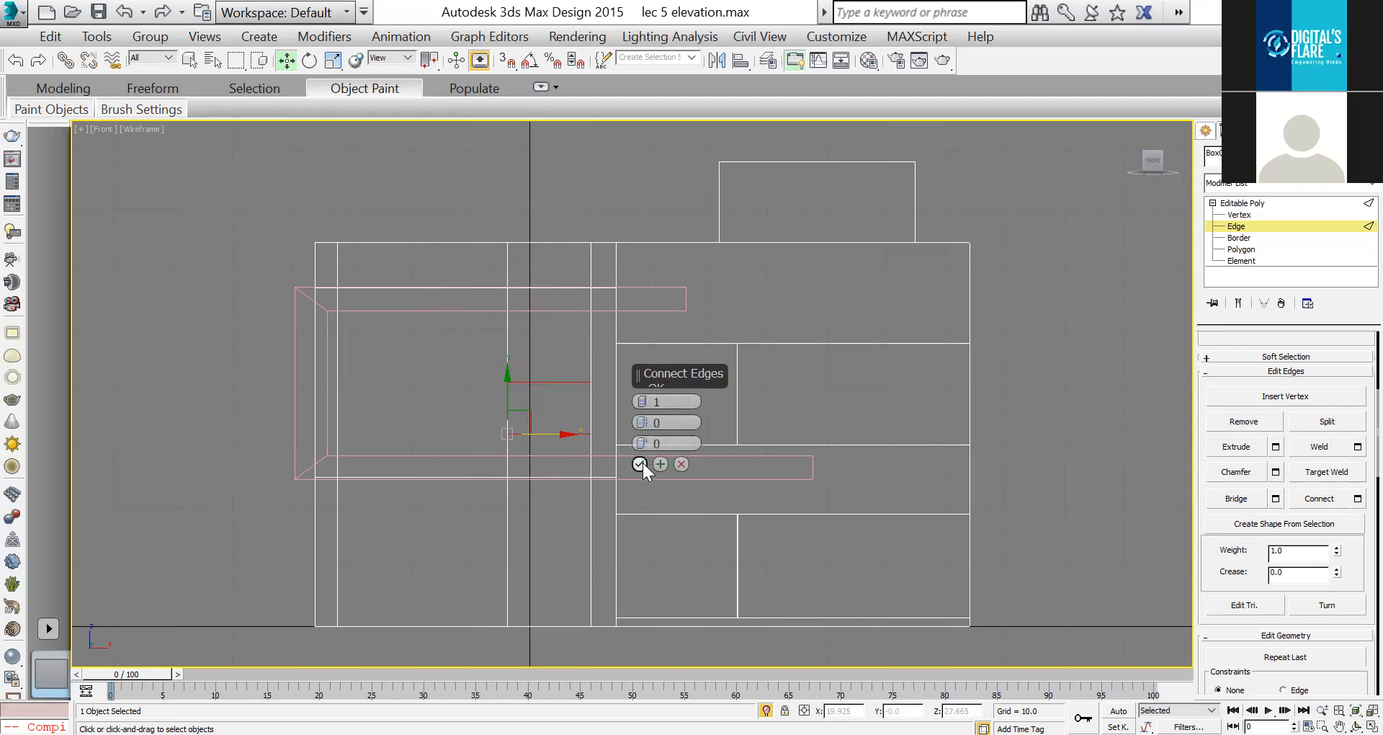
pyautogui.click(640, 464)
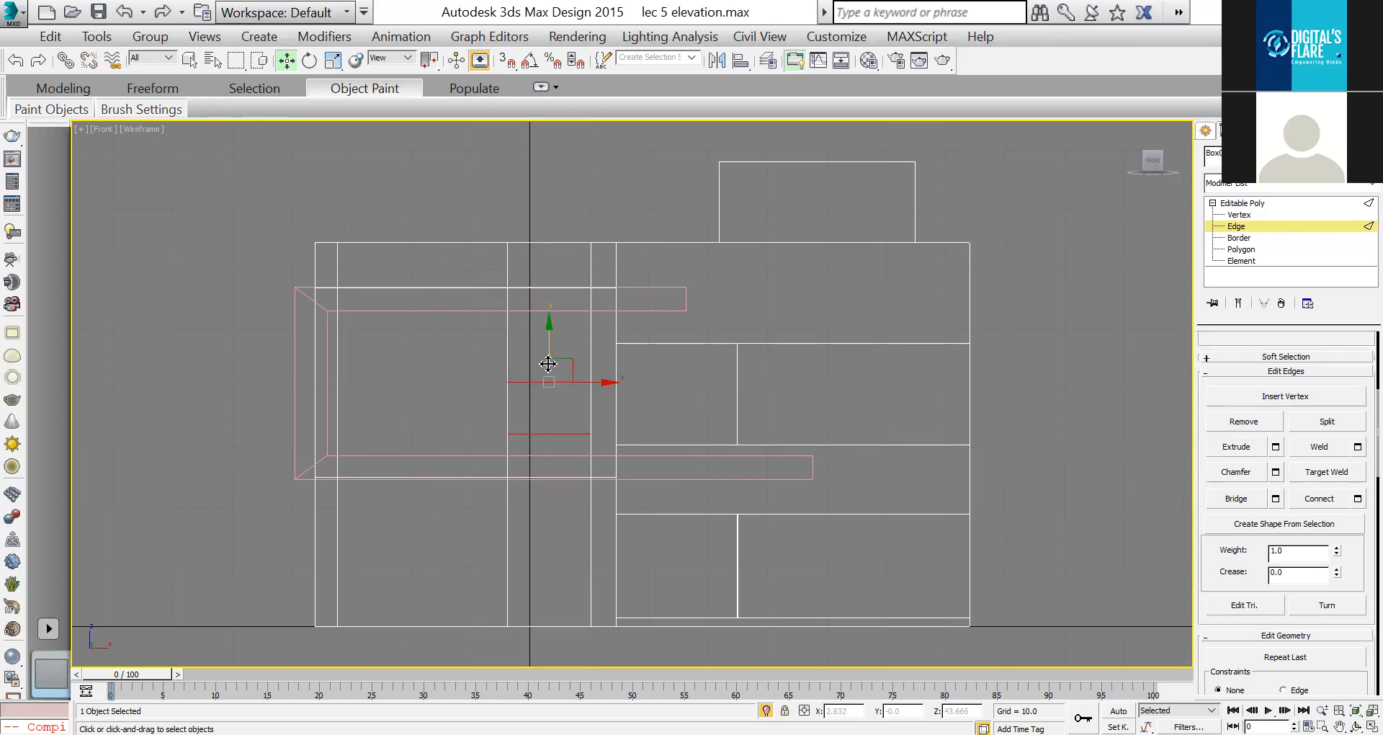
# Step: Scale the new horizontal edges along the vertical axis until they lie on one level
pyautogui.press('r')
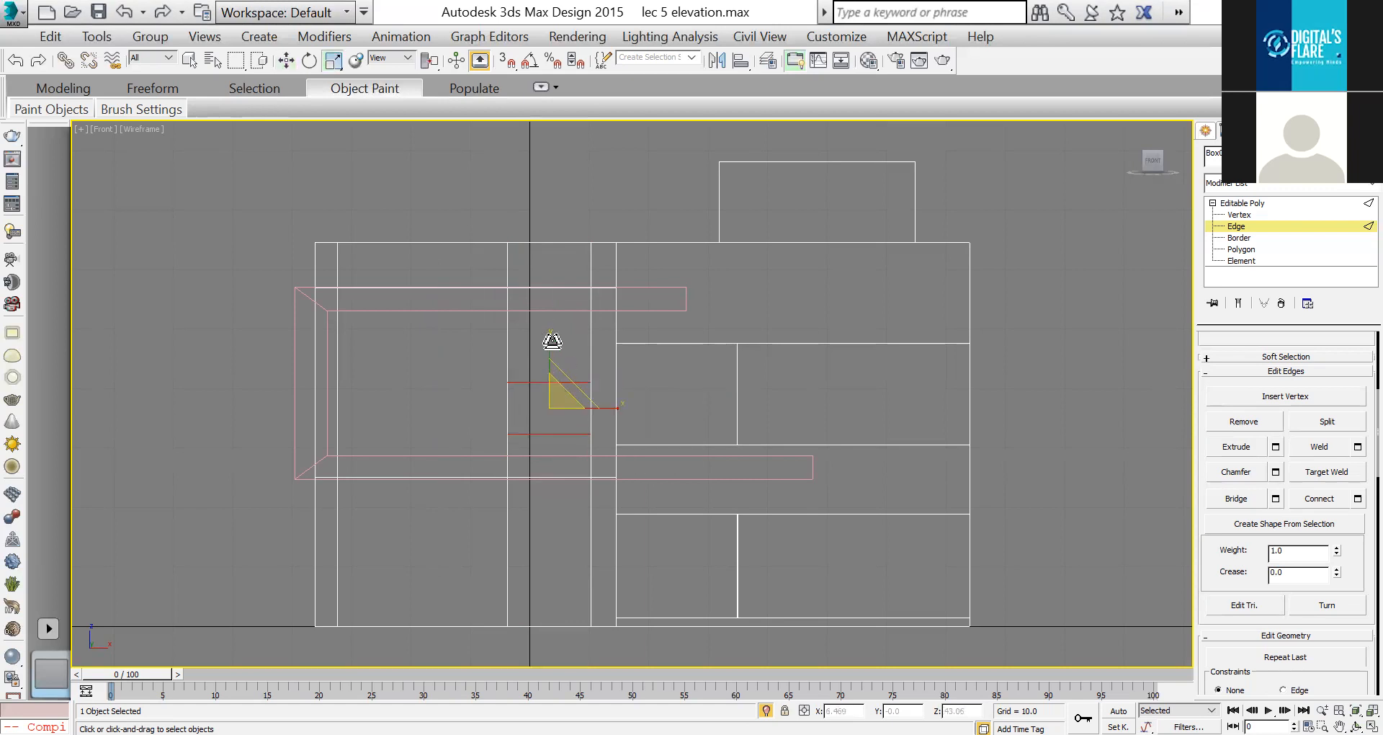
pyautogui.moveTo(555, 344); pyautogui.dragTo(556, 481)
pyautogui.moveTo(402, 415); pyautogui.dragTo(525, 17)
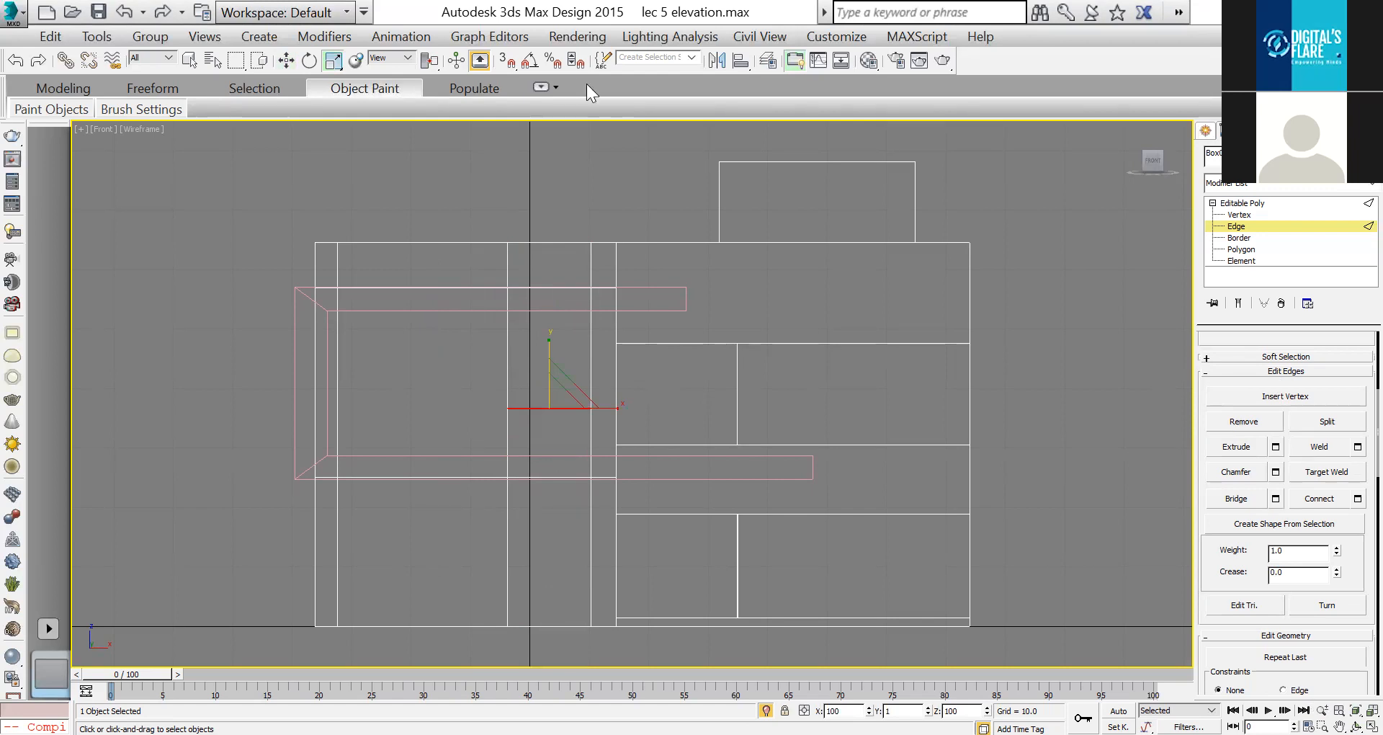
# Step: In vertex editing, select the flattened line's vertices and move them down to just above the projecting frame's lower bar
pyautogui.click(1239, 214)
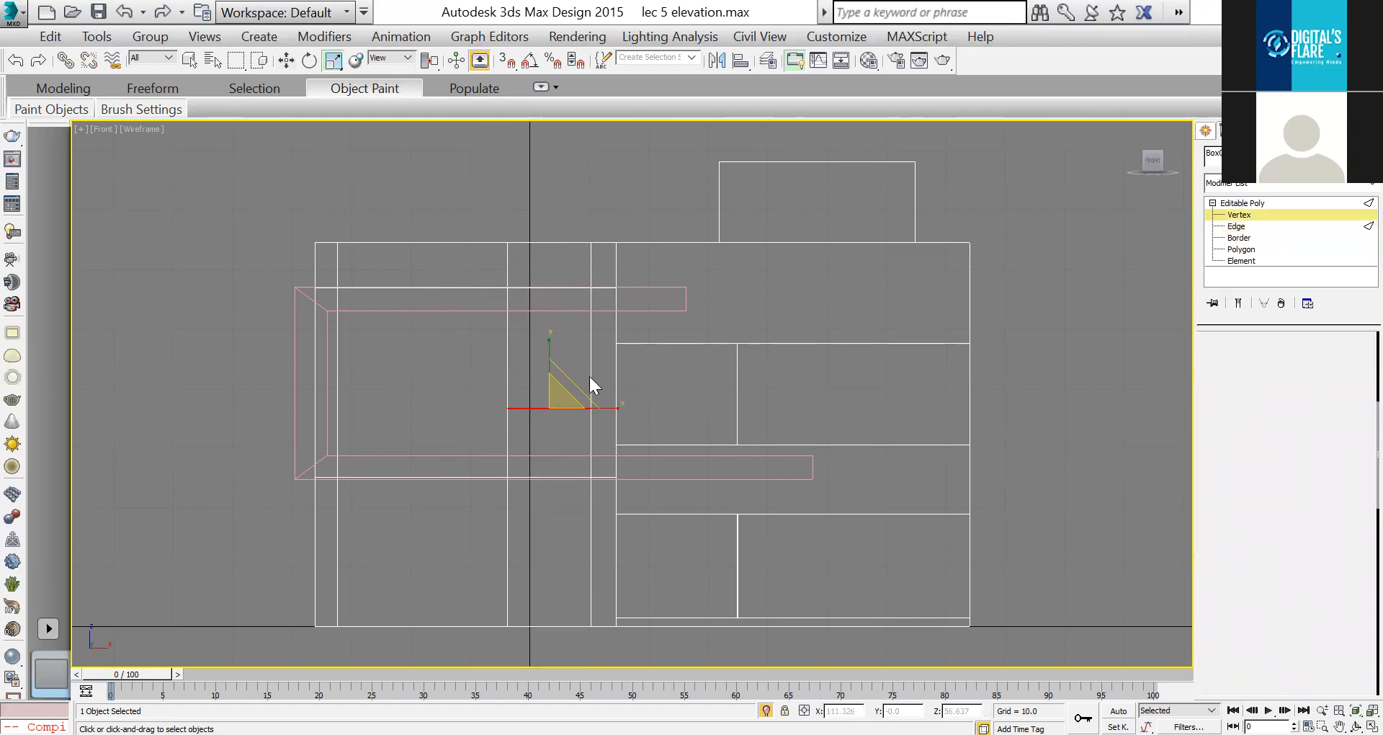
pyautogui.scroll(5, 581, 415)
pyautogui.moveTo(628, 401); pyautogui.dragTo(493, 459)
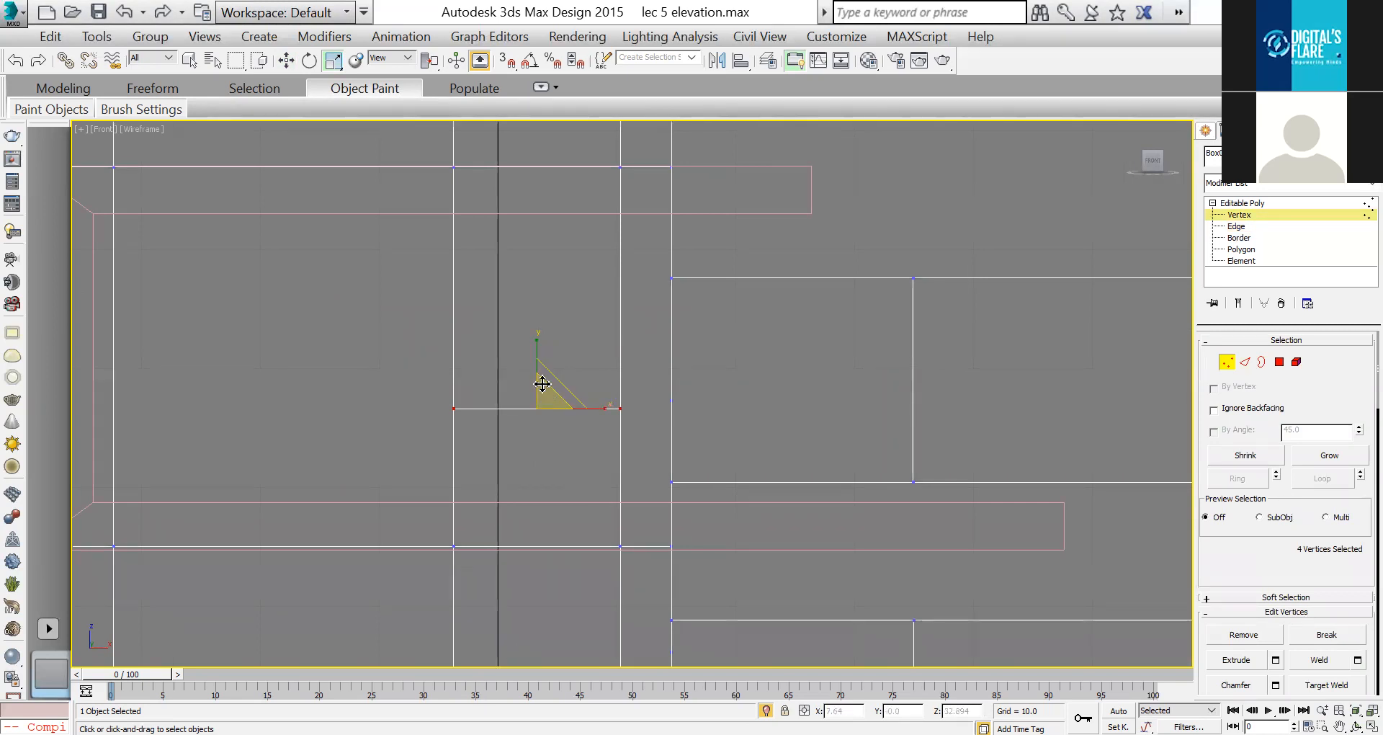
pyautogui.press('w')
pyautogui.moveTo(629, 382); pyautogui.dragTo(375, 433)
pyautogui.moveTo(629, 374); pyautogui.dragTo(405, 452)
pyautogui.moveTo(535, 376); pyautogui.dragTo(550, 454)
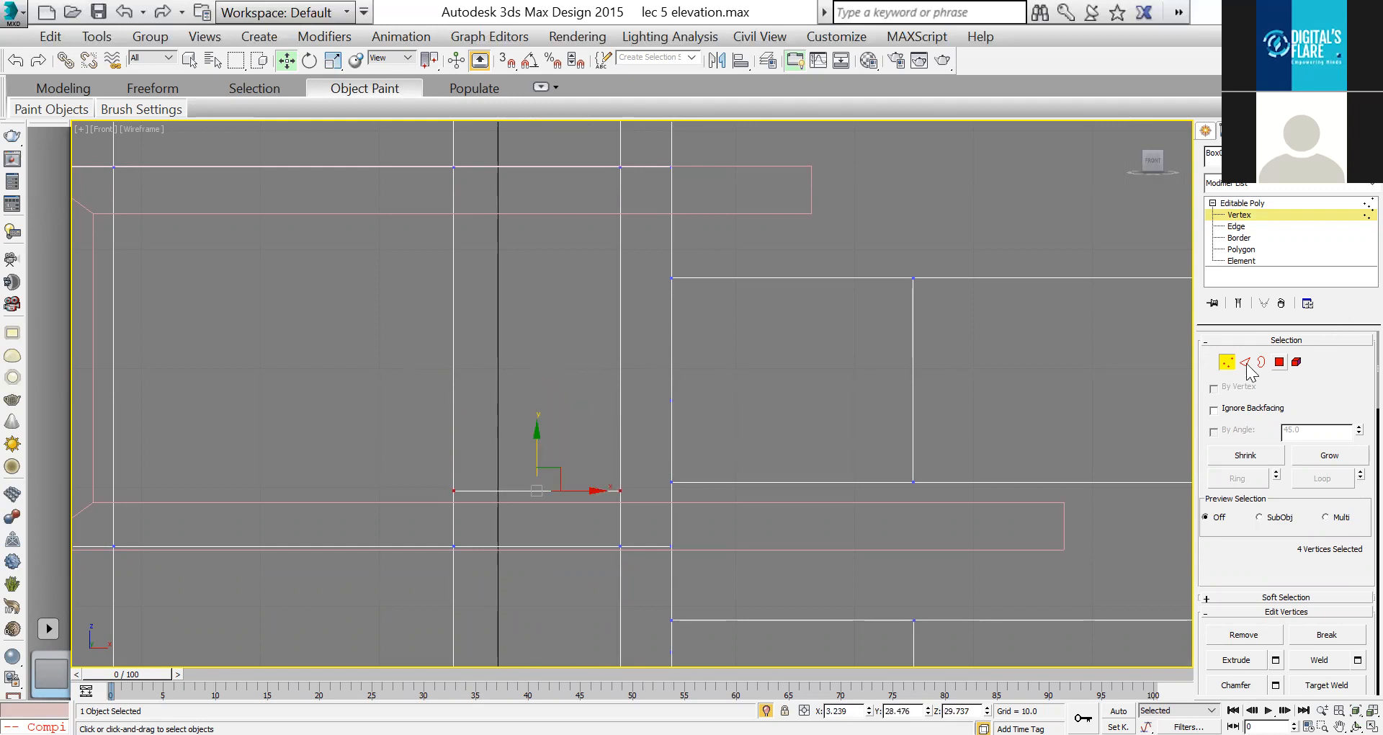
# Step: Connect the vertical edges above that line with 1 segment, flatten the new edges, and move them up about 4 units
pyautogui.press('2')
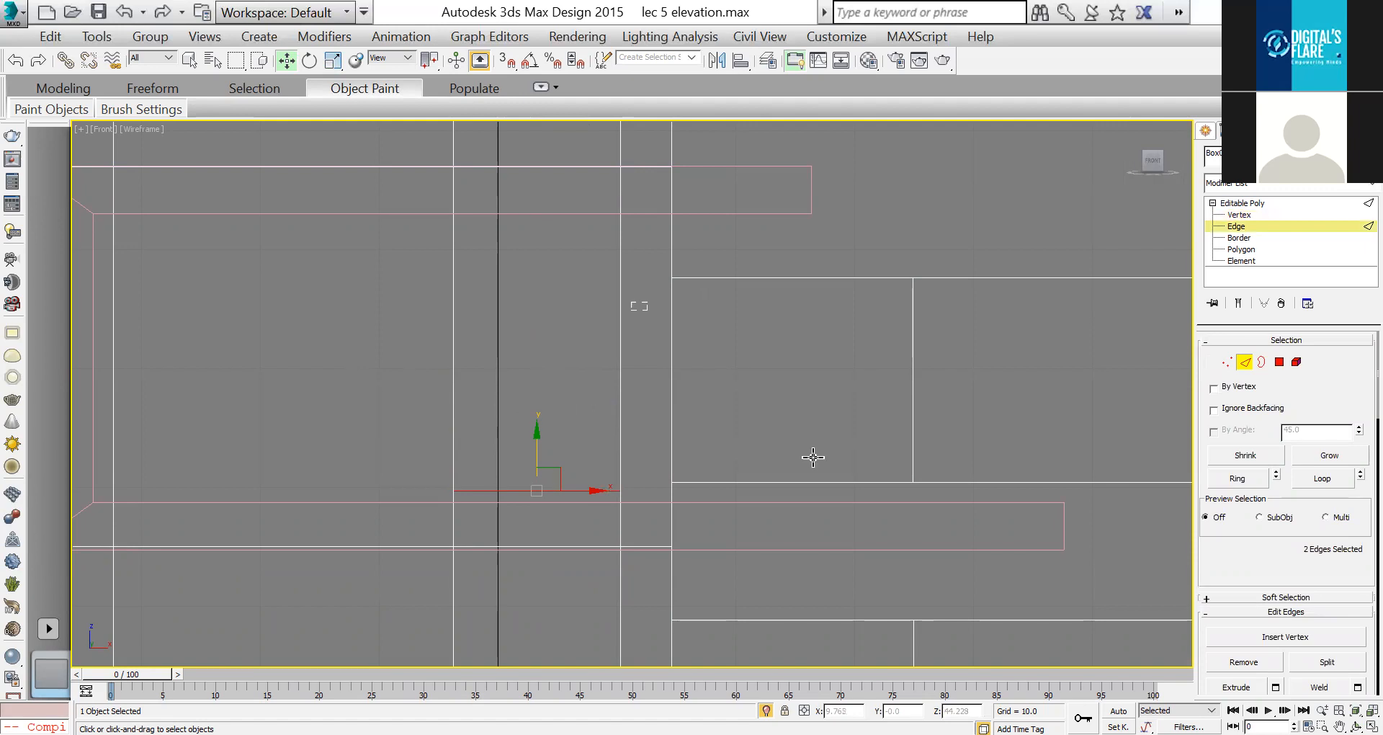
pyautogui.scroll(-3, 1353, 562)
pyautogui.click(1358, 551)
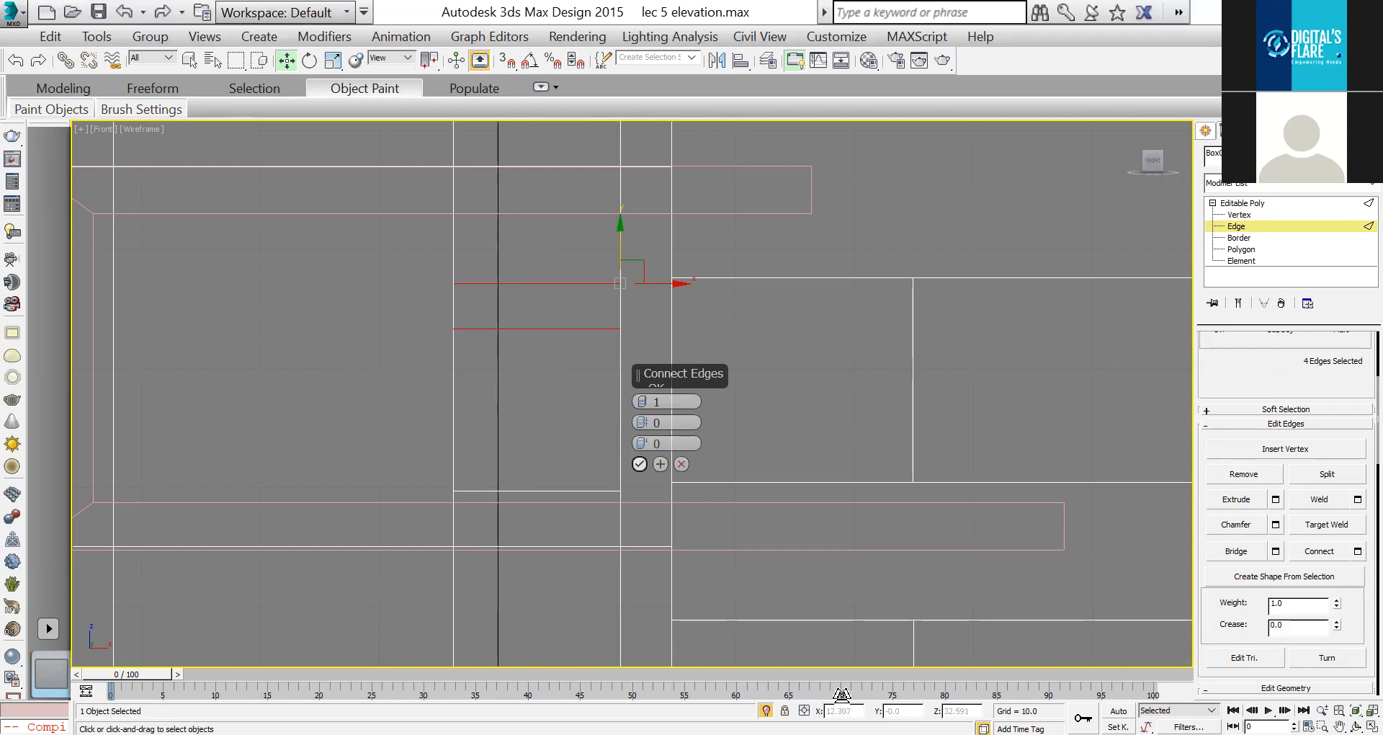
pyautogui.click(639, 464)
pyautogui.press('r')
pyautogui.rightClick(929, 712)
pyautogui.press('w')
pyautogui.press('w')
pyautogui.moveTo(539, 270); pyautogui.dragTo(541, 223)
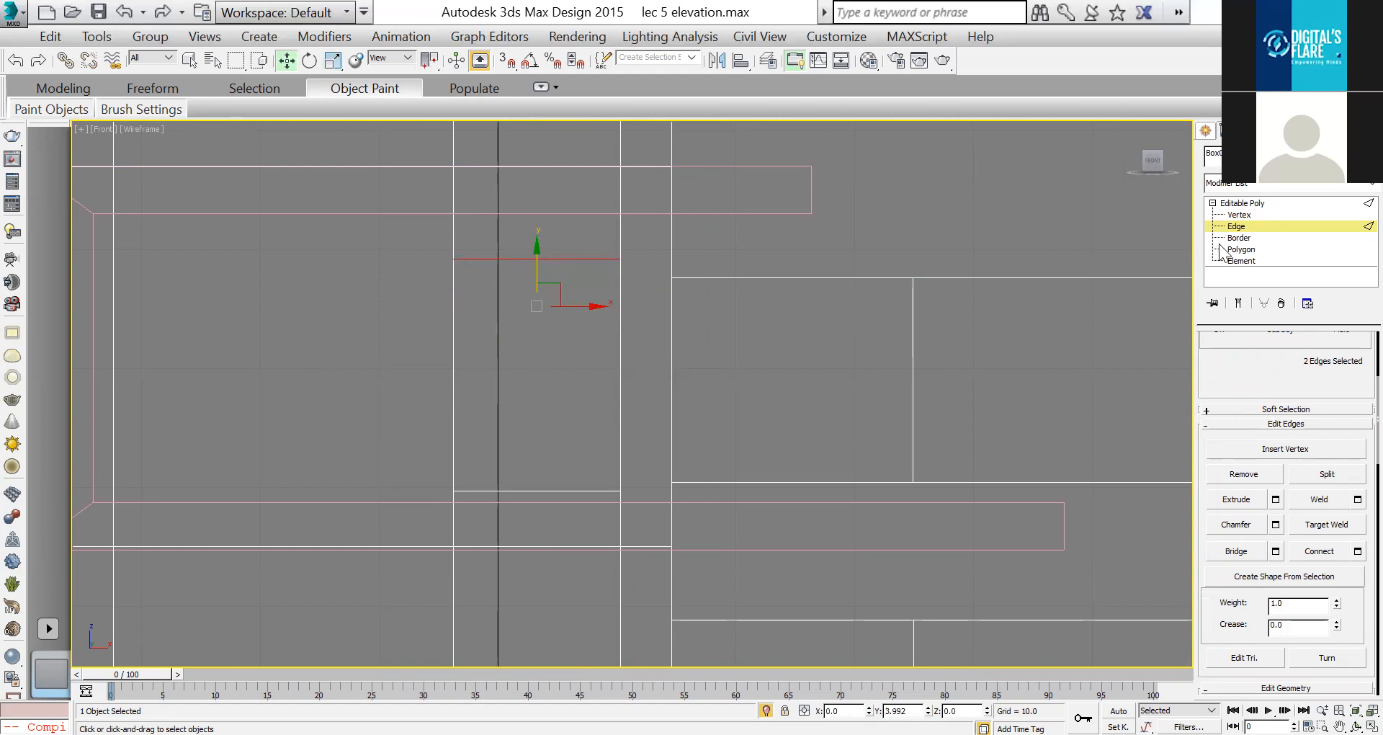
# Step: In vertex editing, move the opening's outer column of vertices about 2.86 units along X toward the main block
pyautogui.scroll(-3, 1028, 259)
pyautogui.press('1')
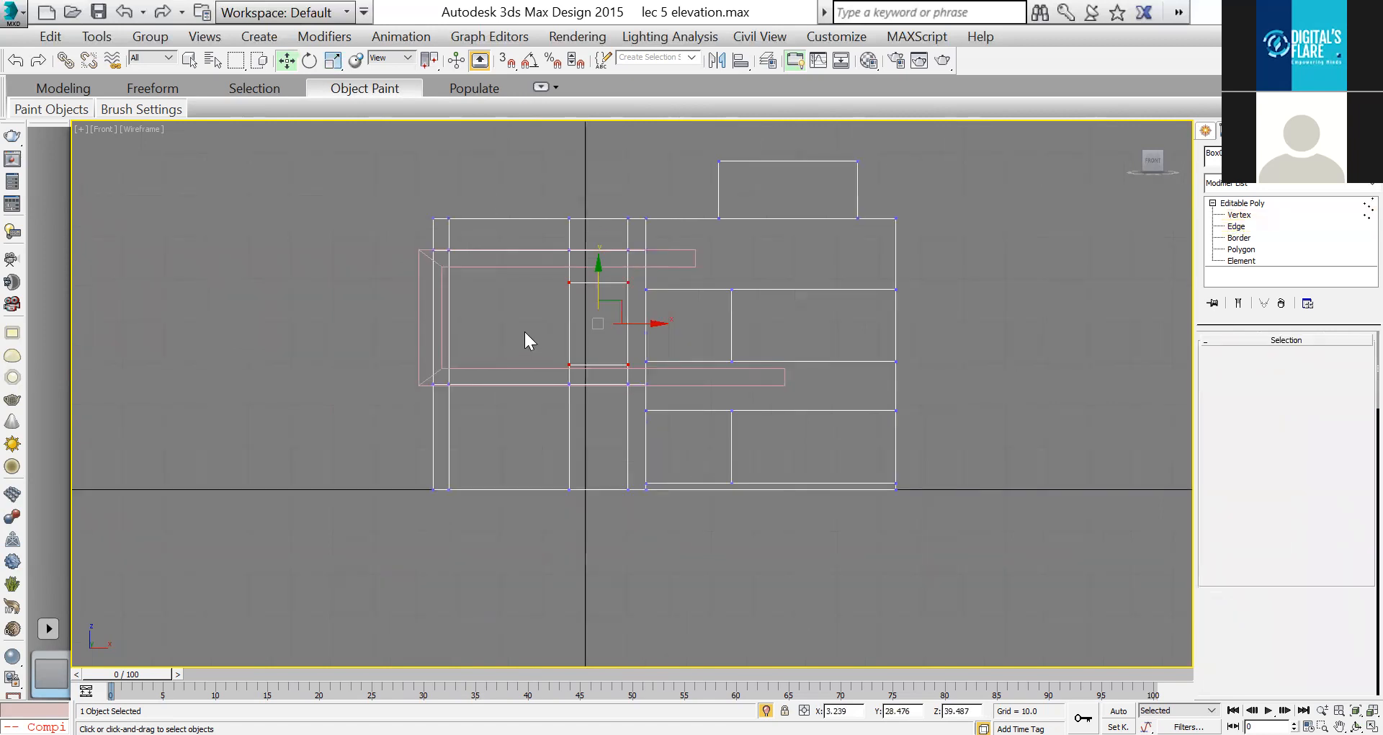
pyautogui.scroll(2, 530, 324)
pyautogui.scroll(2, 534, 317)
pyautogui.moveTo(534, 317); pyautogui.dragTo(567, 371)
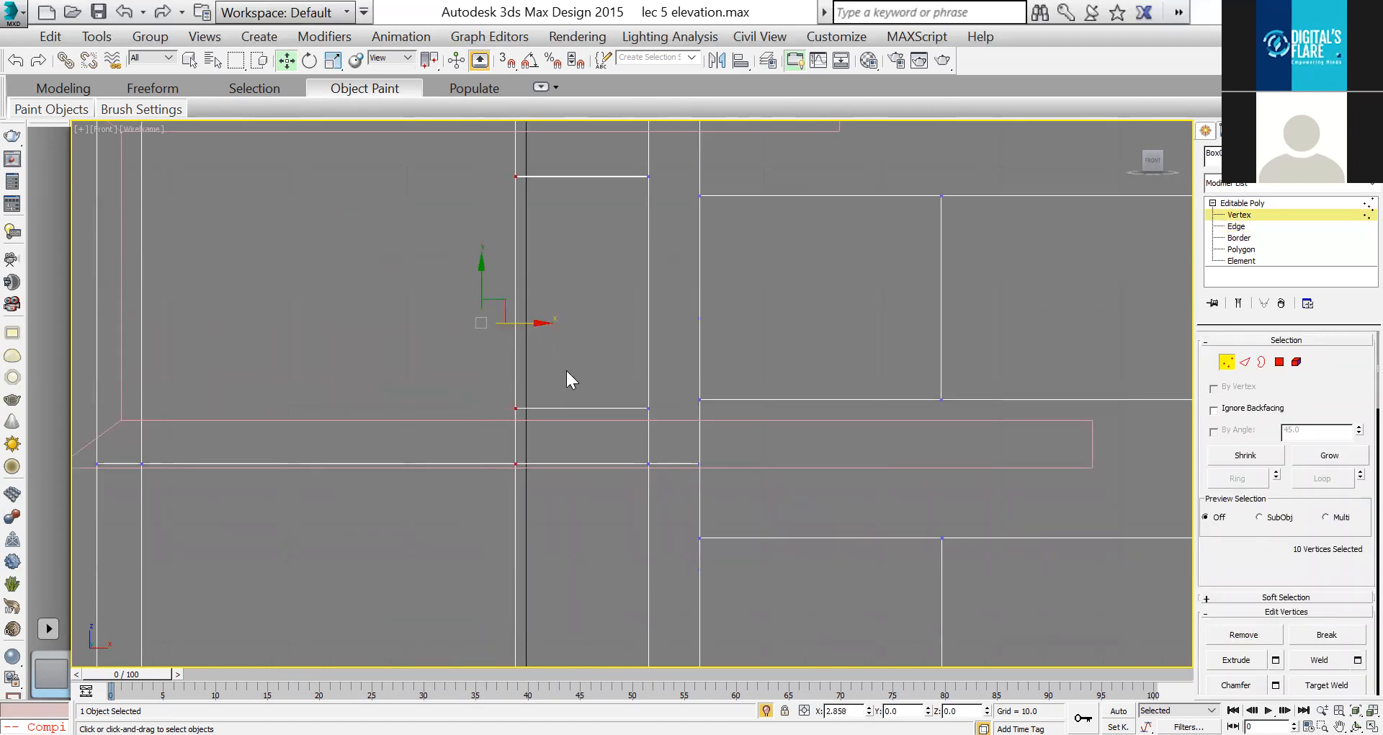
pyautogui.scroll(-3, 567, 372)
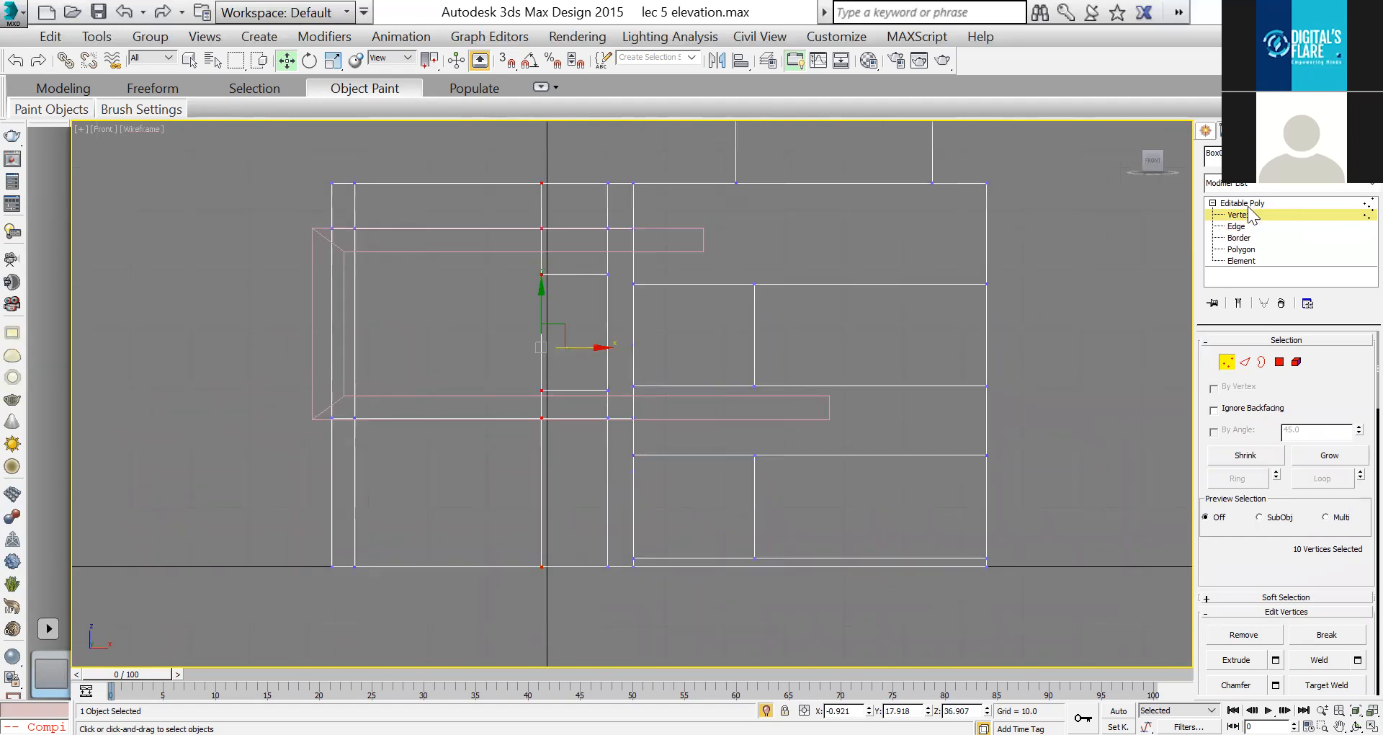
# Step: Move the vertices of the opening's lower line down to align with the inner edge of the frame's lower bar
pyautogui.press('1')
pyautogui.press('1')
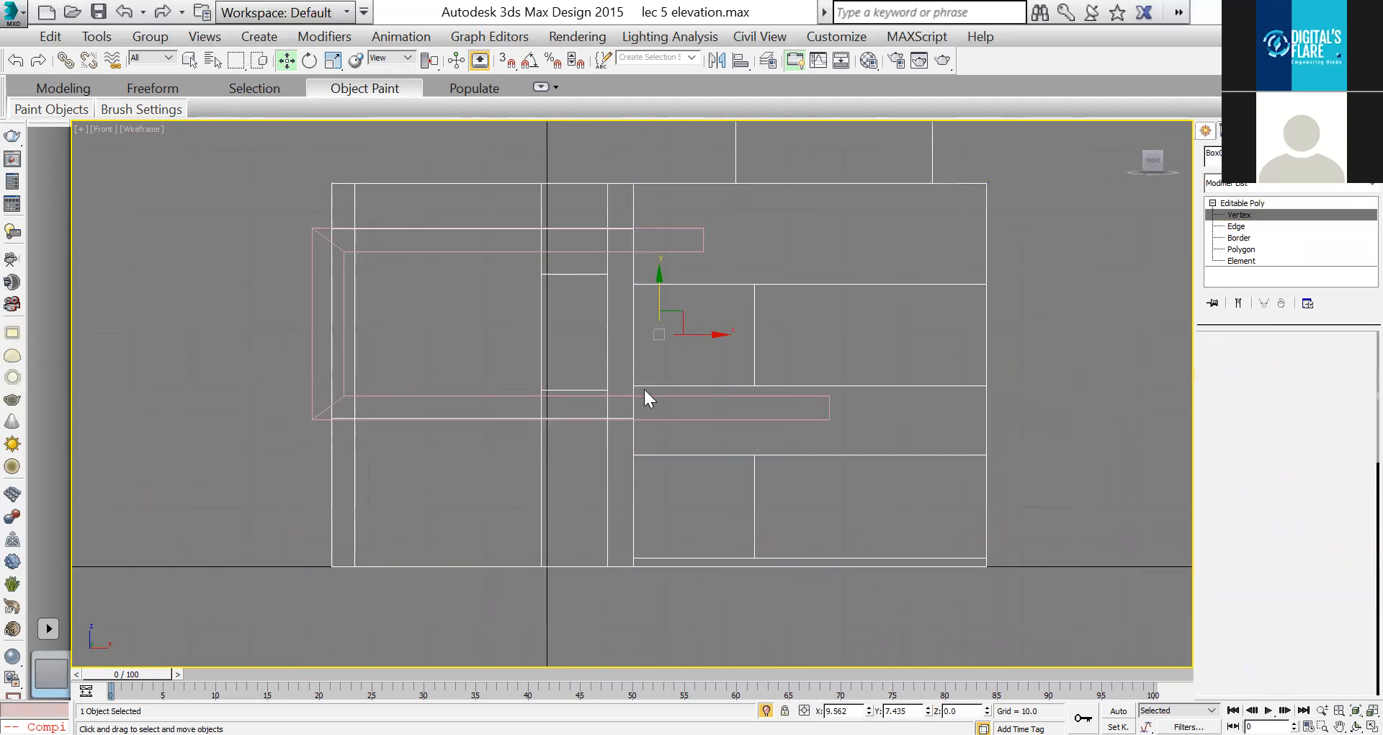
pyautogui.scroll(3, 522, 407)
pyautogui.moveTo(409, 435); pyautogui.dragTo(660, 486)
pyautogui.moveTo(536, 414); pyautogui.dragTo(538, 429)
pyautogui.click(1235, 217)
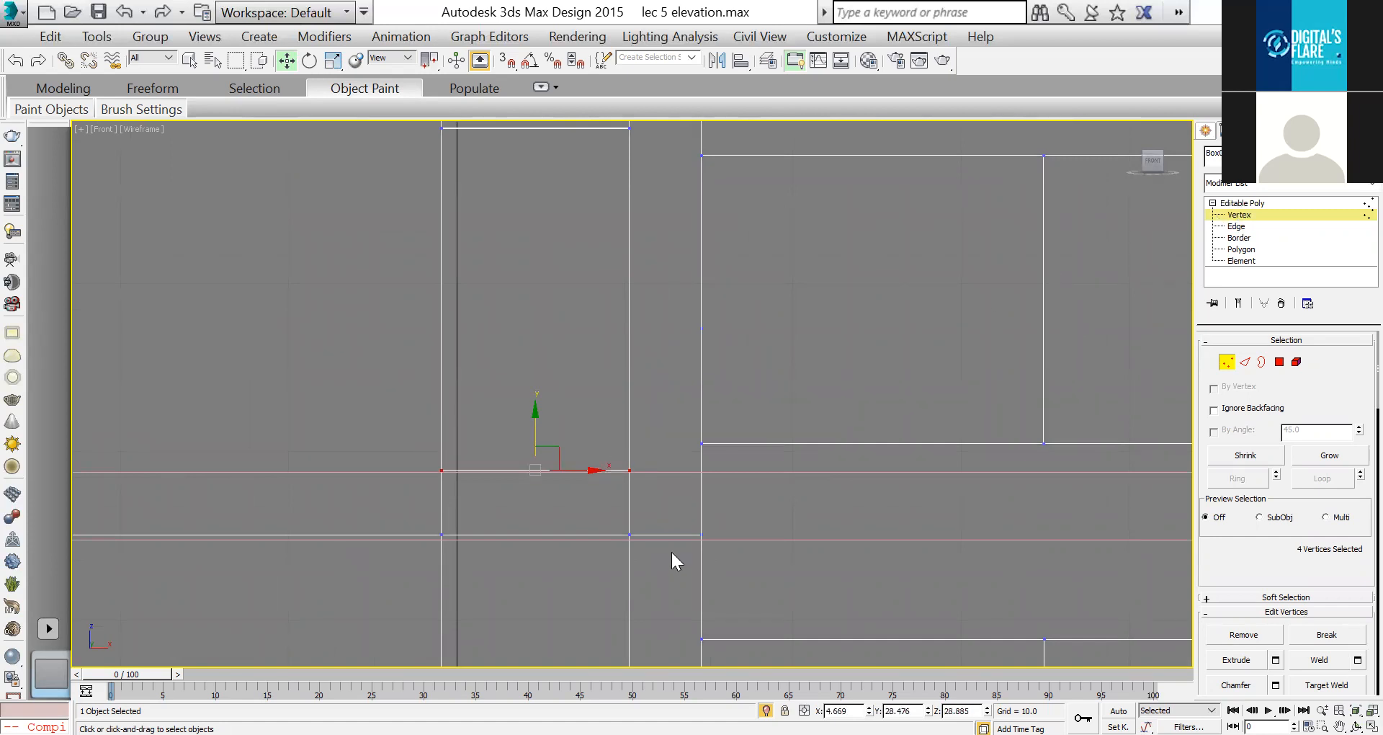
# Step: In edge editing, connect the vertical edges of the recessed wall below the frame with 1 segment and start scaling the new edges
pyautogui.scroll(-2, 672, 559)
pyautogui.moveTo(671, 558); pyautogui.dragTo(689, 453, button='middle')
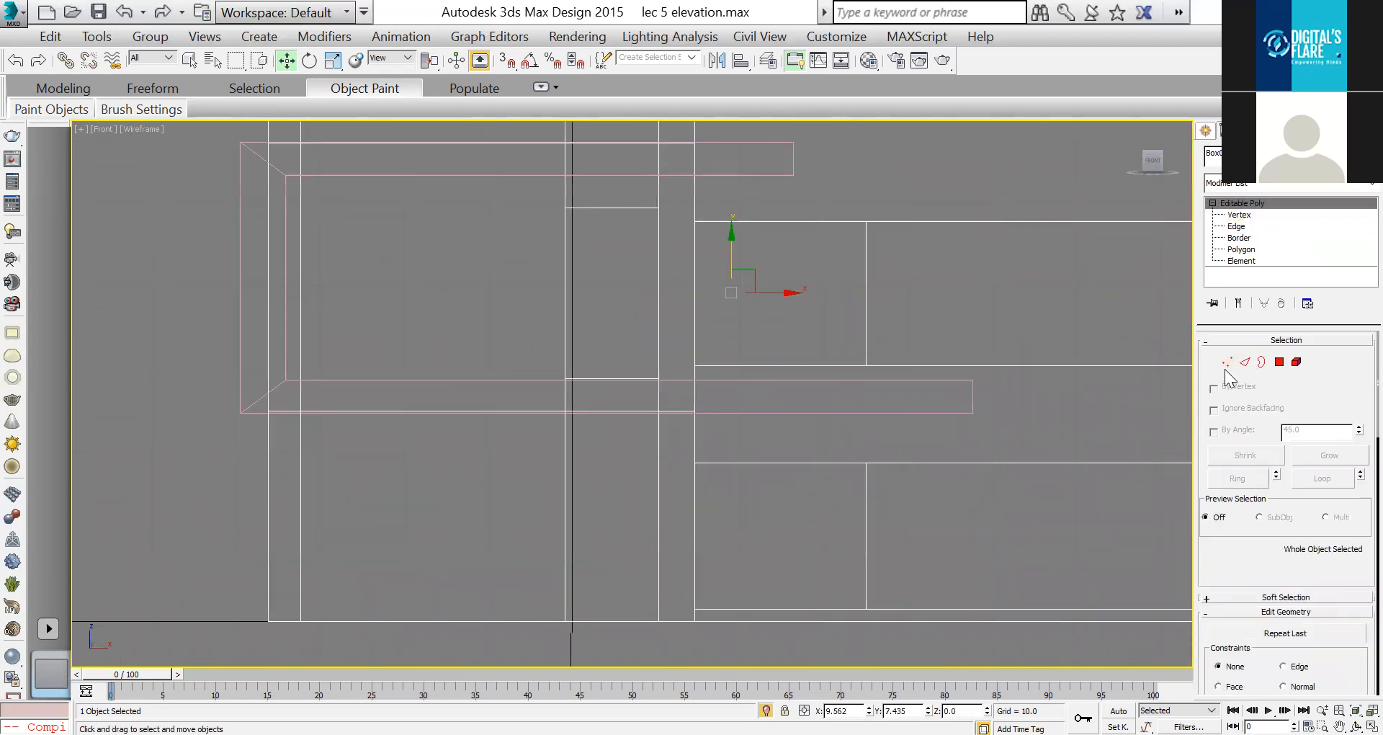
pyautogui.click(1245, 363)
pyautogui.moveTo(673, 469); pyautogui.dragTo(552, 491)
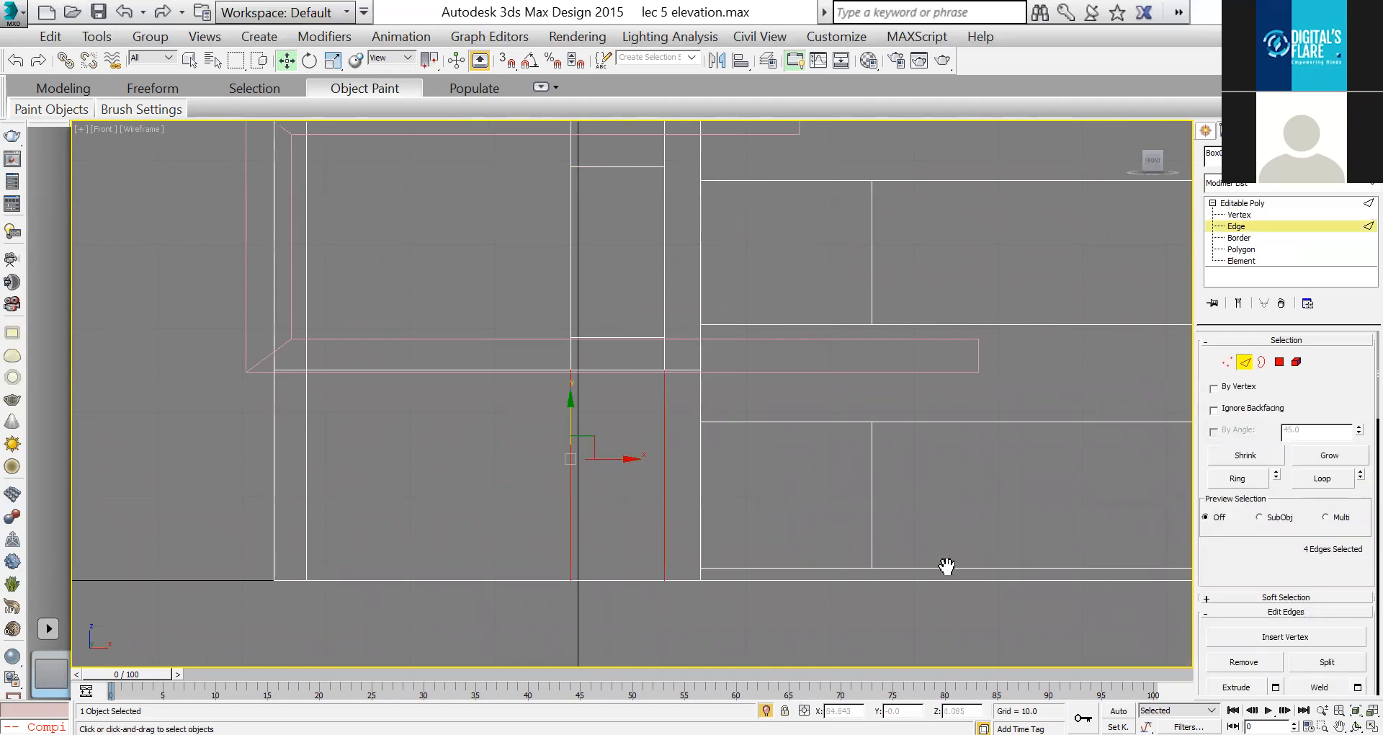
pyautogui.scroll(-3, 1340, 573)
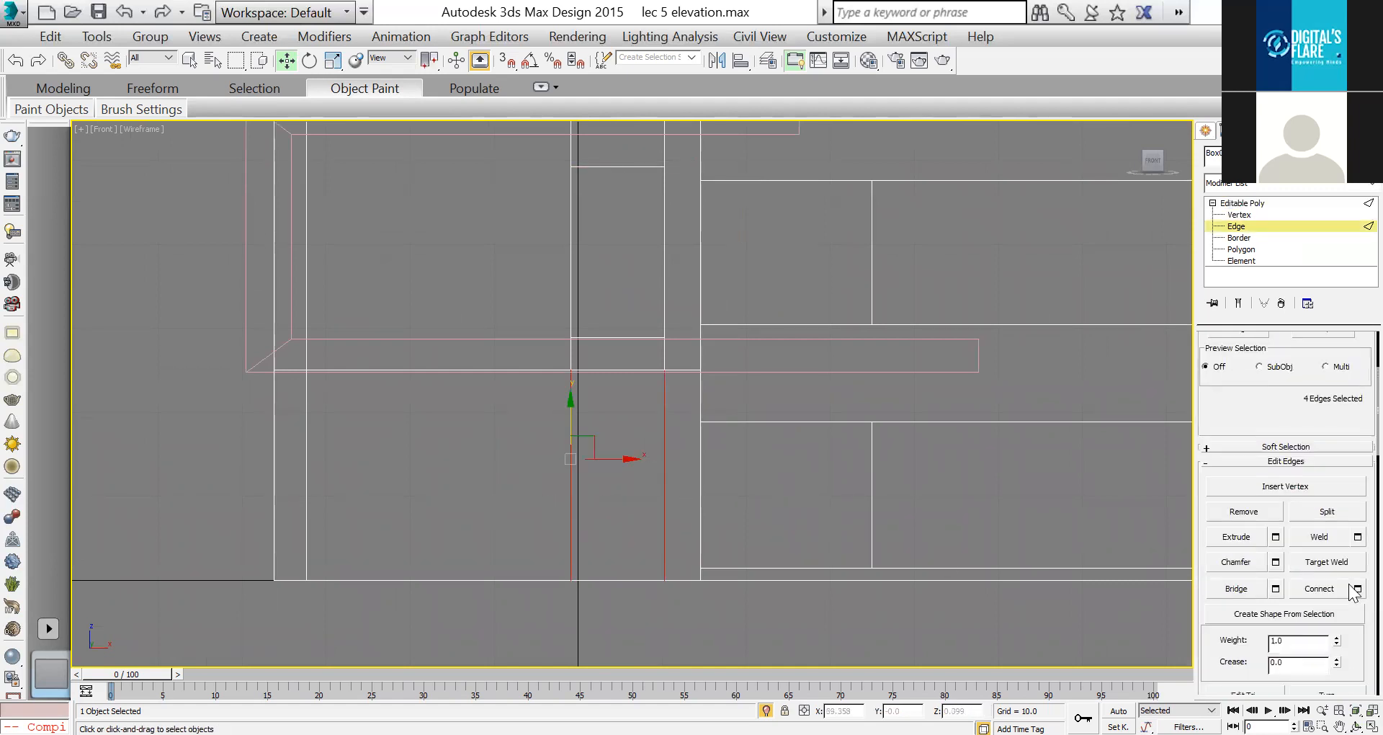
pyautogui.click(638, 465)
pyautogui.press('r')
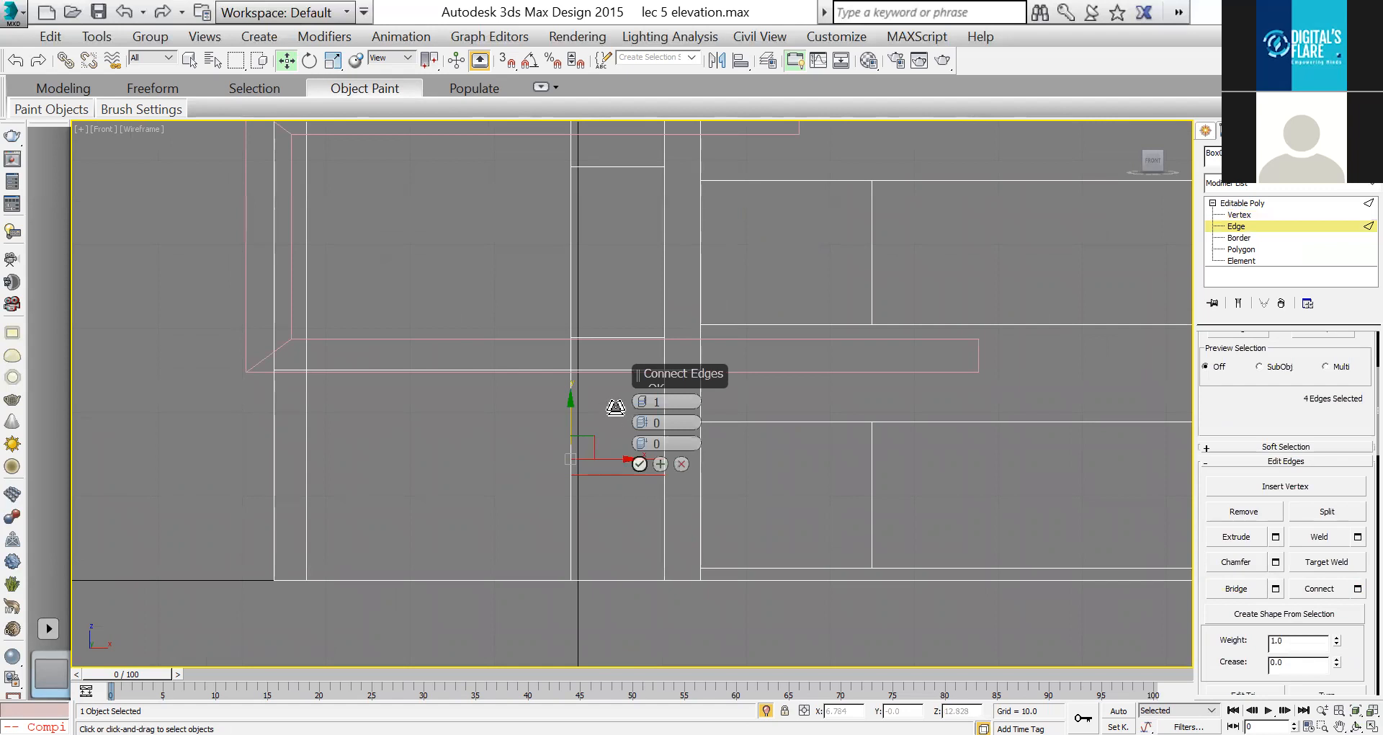
# Step: Connect the ground-floor edges of the narrow door strip with one segment and raise the flattened cross edge to the door's head height
pyautogui.moveTo(617, 408); pyautogui.dragTo(668, 493)
pyautogui.press('w')
pyautogui.moveTo(625, 420); pyautogui.dragTo(626, 372)
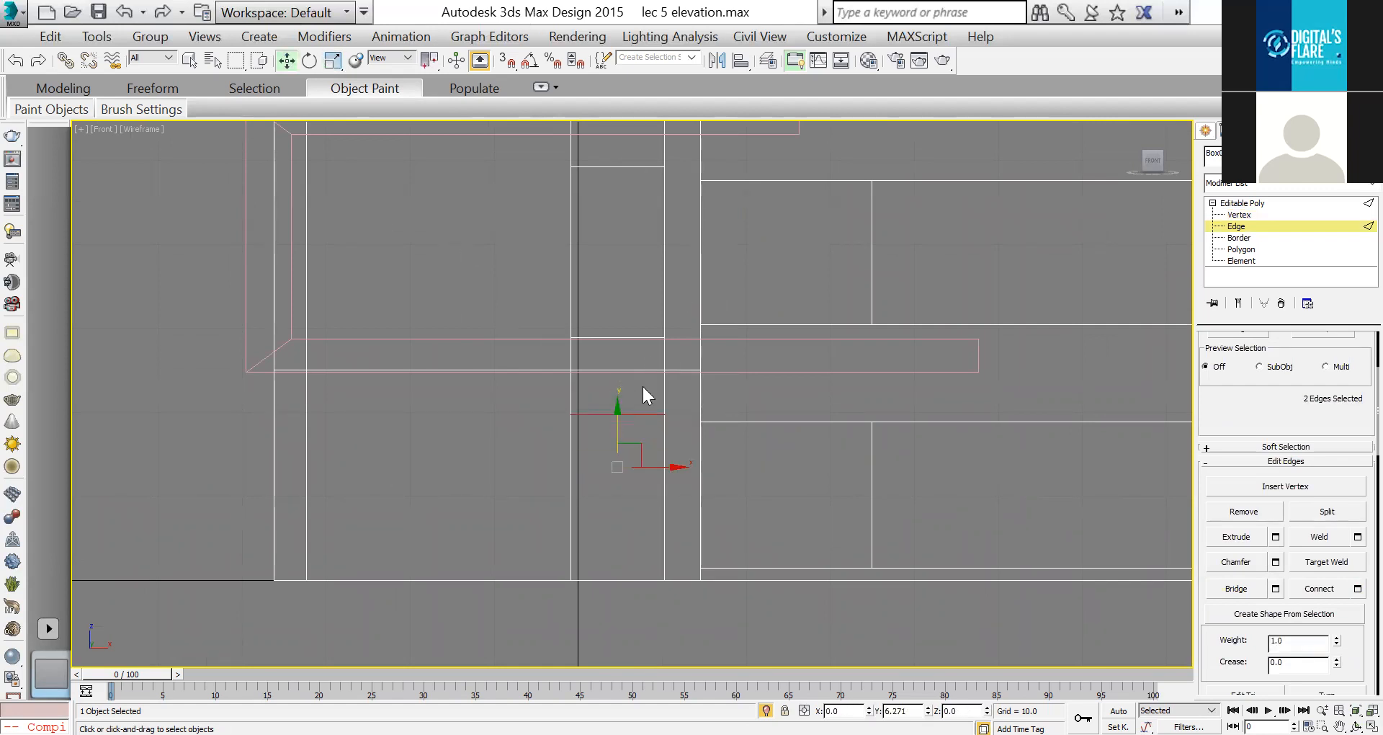
pyautogui.scroll(-2, 640, 382)
pyautogui.scroll(2, 633, 393)
pyautogui.moveTo(638, 351); pyautogui.dragTo(643, 348)
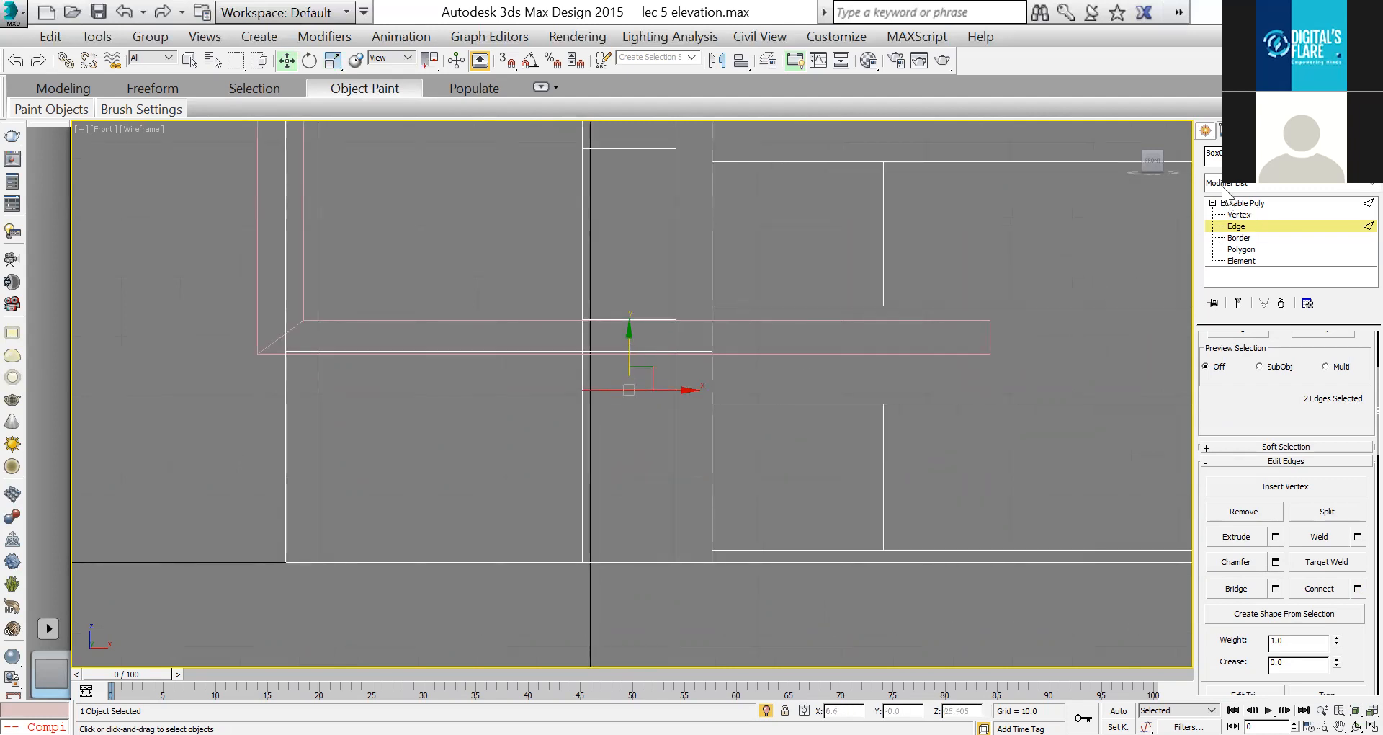
pyautogui.scroll(-3, 1213, 173)
pyautogui.click(1205, 132)
pyautogui.click(1241, 264)
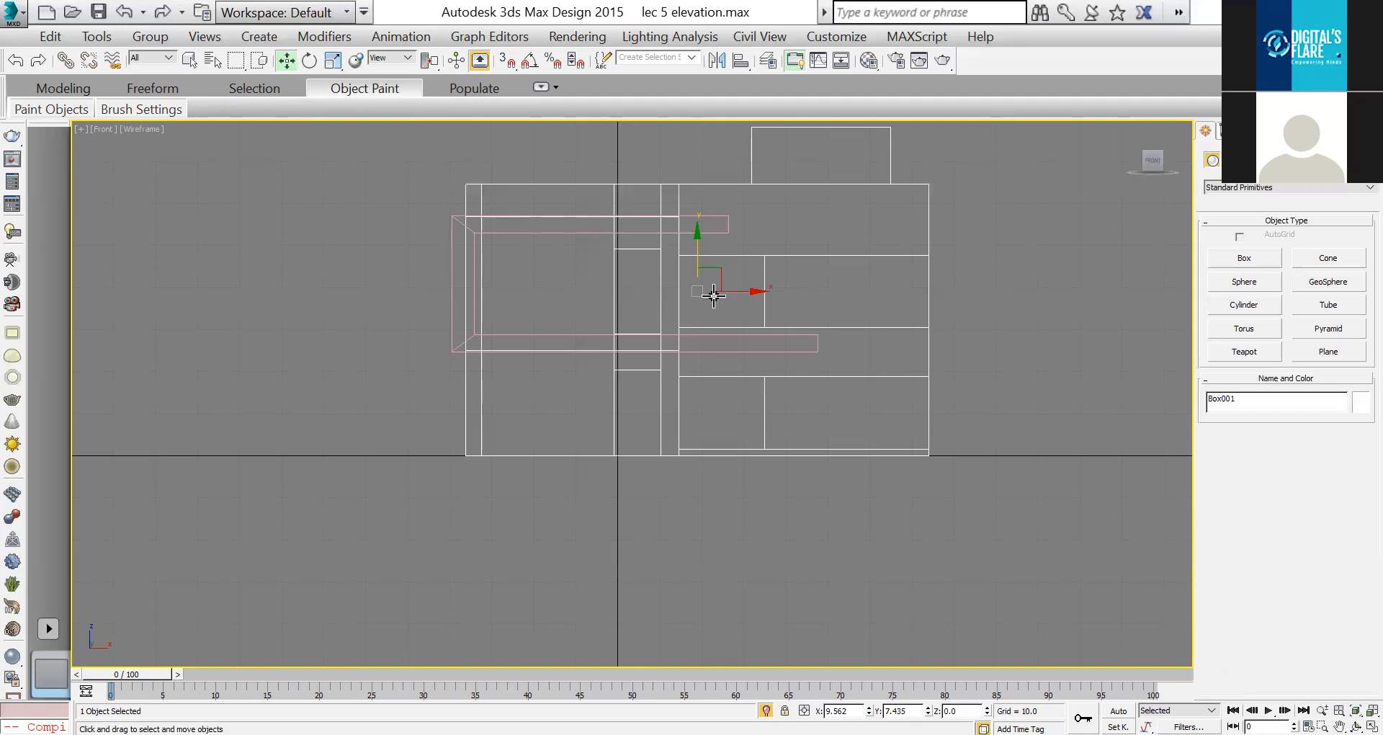
pyautogui.scroll(3, 704, 294)
pyautogui.moveTo(580, 167); pyautogui.dragTo(652, 410)
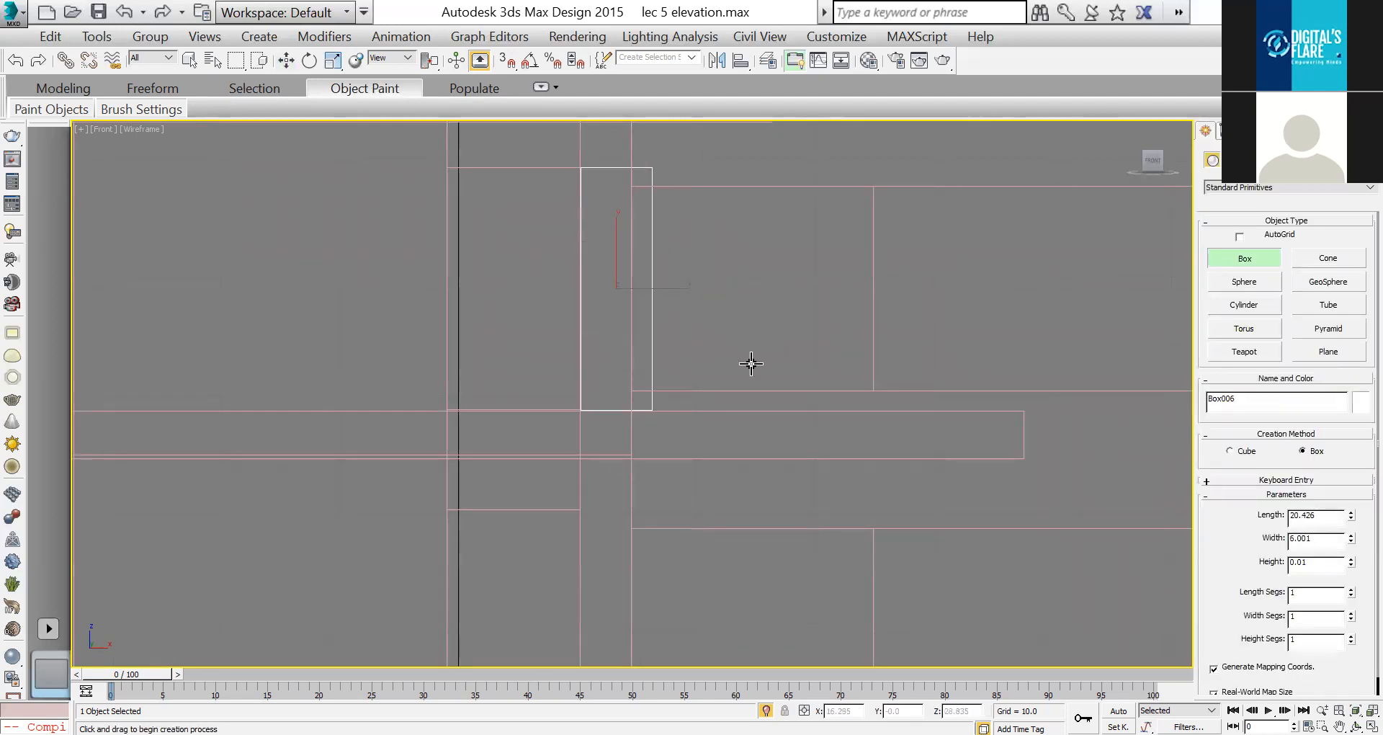
pyautogui.press('w')
pyautogui.moveTo(616, 247); pyautogui.dragTo(664, 590)
pyautogui.moveTo(708, 208); pyautogui.dragTo(730, 430, button='middle')
pyautogui.press('Delete')
pyautogui.scroll(-3, 647, 495)
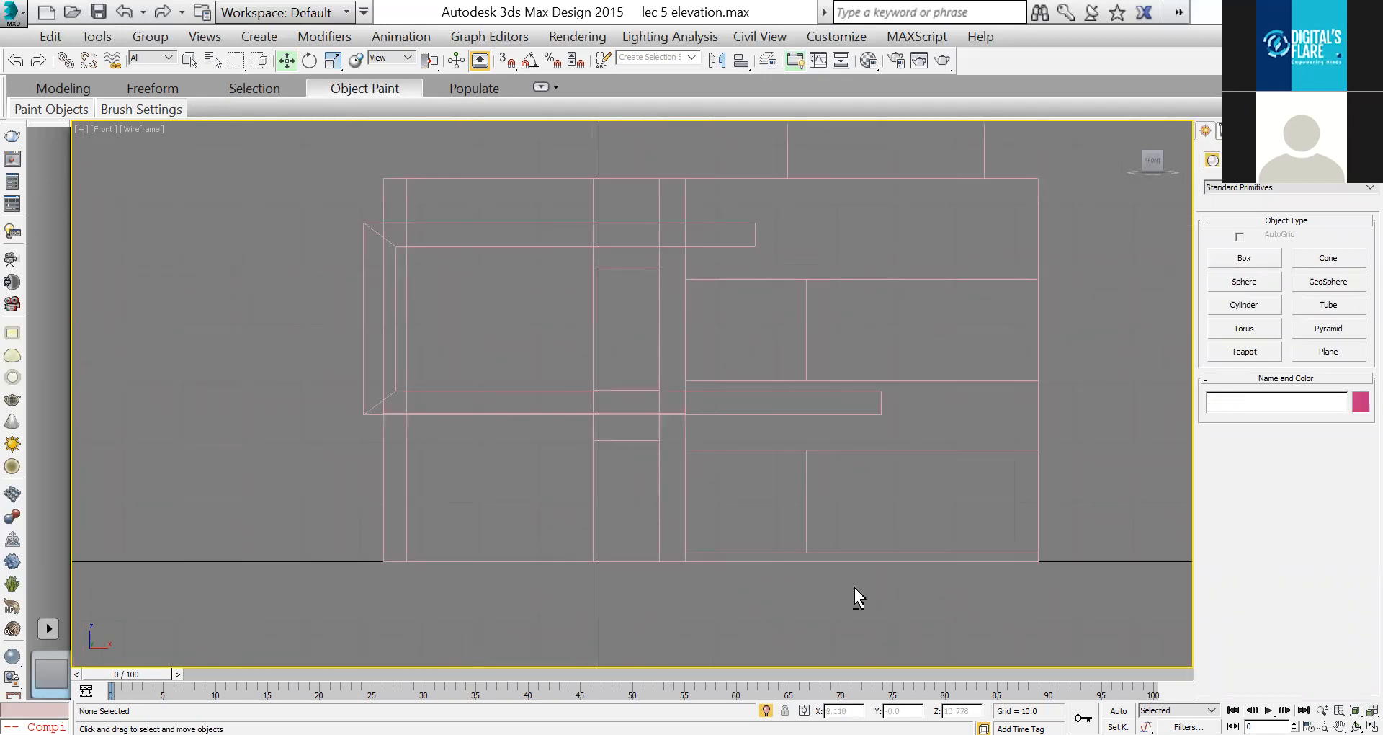
# Step: Select the building's upper and lower polygons in the narrow door strip and delete them to create two openings
pyautogui.hotkey('alt', 'w')
pyautogui.click(744, 453)
pyautogui.hotkey('alt', 'w')
pyautogui.click(746, 452)
pyautogui.hotkey('alt', 'w')
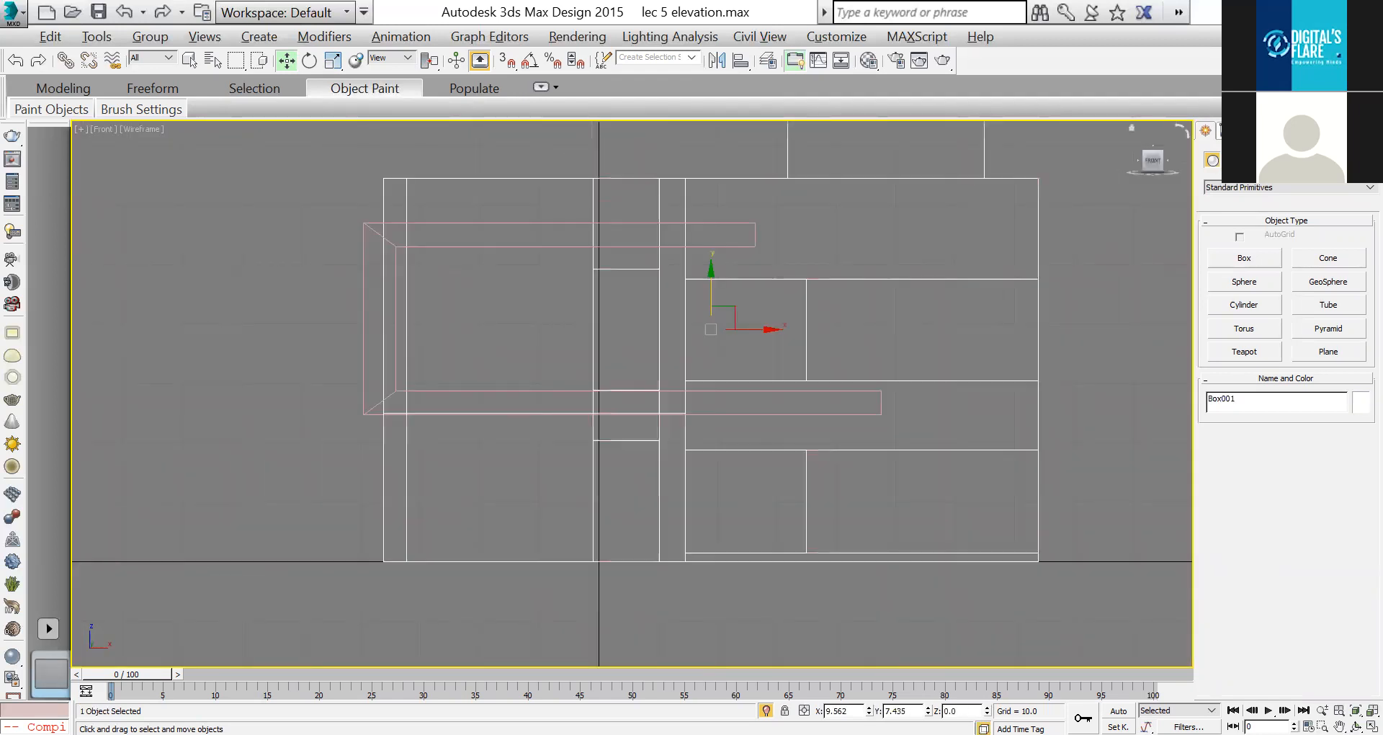
pyautogui.click(1276, 369)
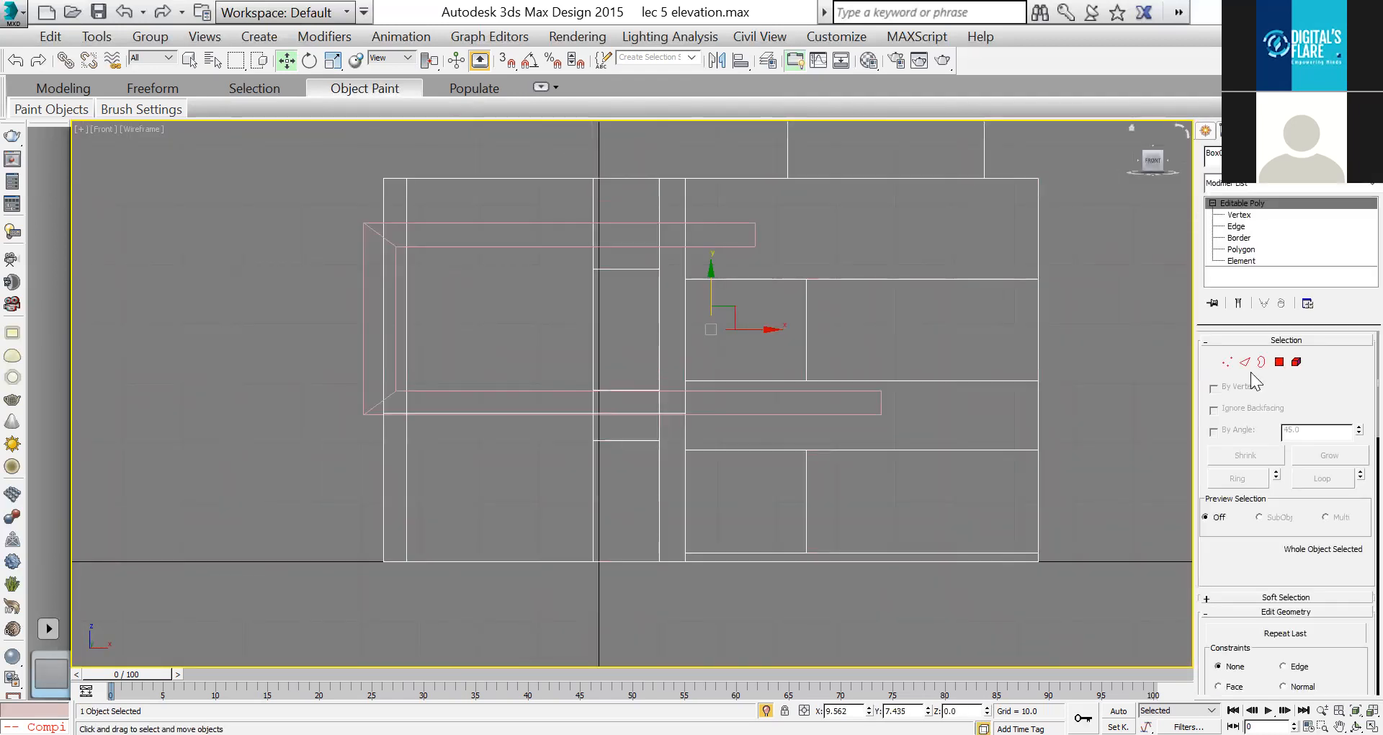
pyautogui.click(629, 331)
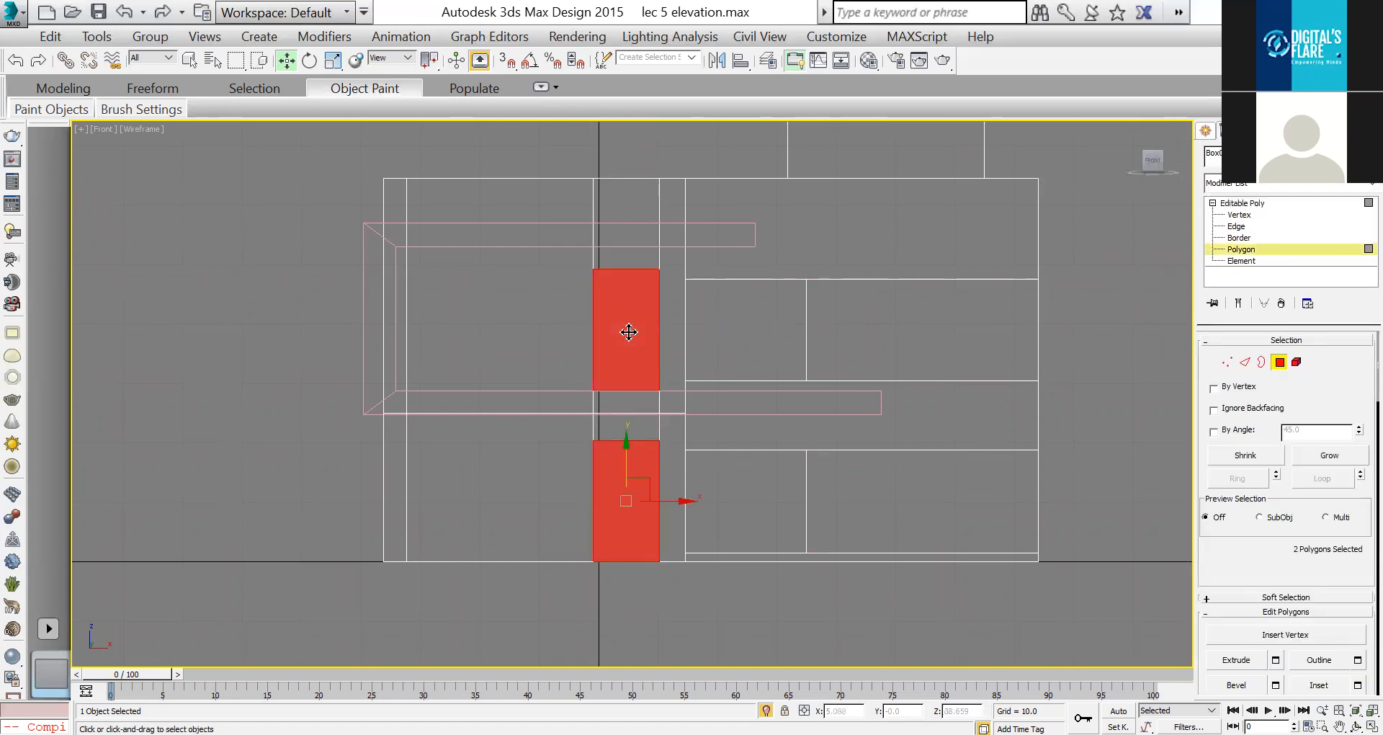
pyautogui.press('Delete')
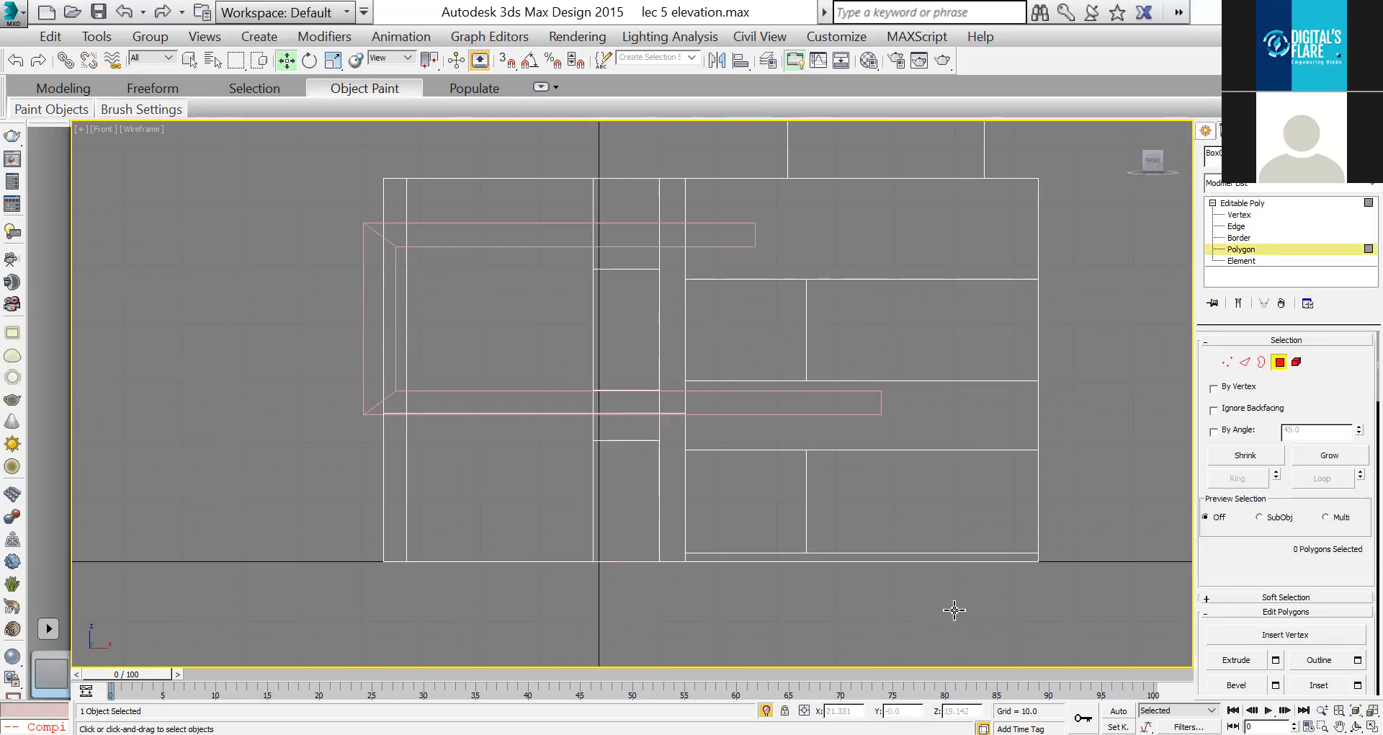
# Step: Examine the new door openings behind the projecting frame in the perspective view
pyautogui.hotkey('alt', 'w')
pyautogui.click(742, 432)
pyautogui.hotkey('alt', 'w')
pyautogui.moveTo(708, 377)
pyautogui.keyDown('alt'); pyautogui.mouseDown(button='middle')
pyautogui.moveTo(655, 368)
pyautogui.moveTo(708, 386)
pyautogui.mouseUp(button='middle'); pyautogui.keyUp('alt')
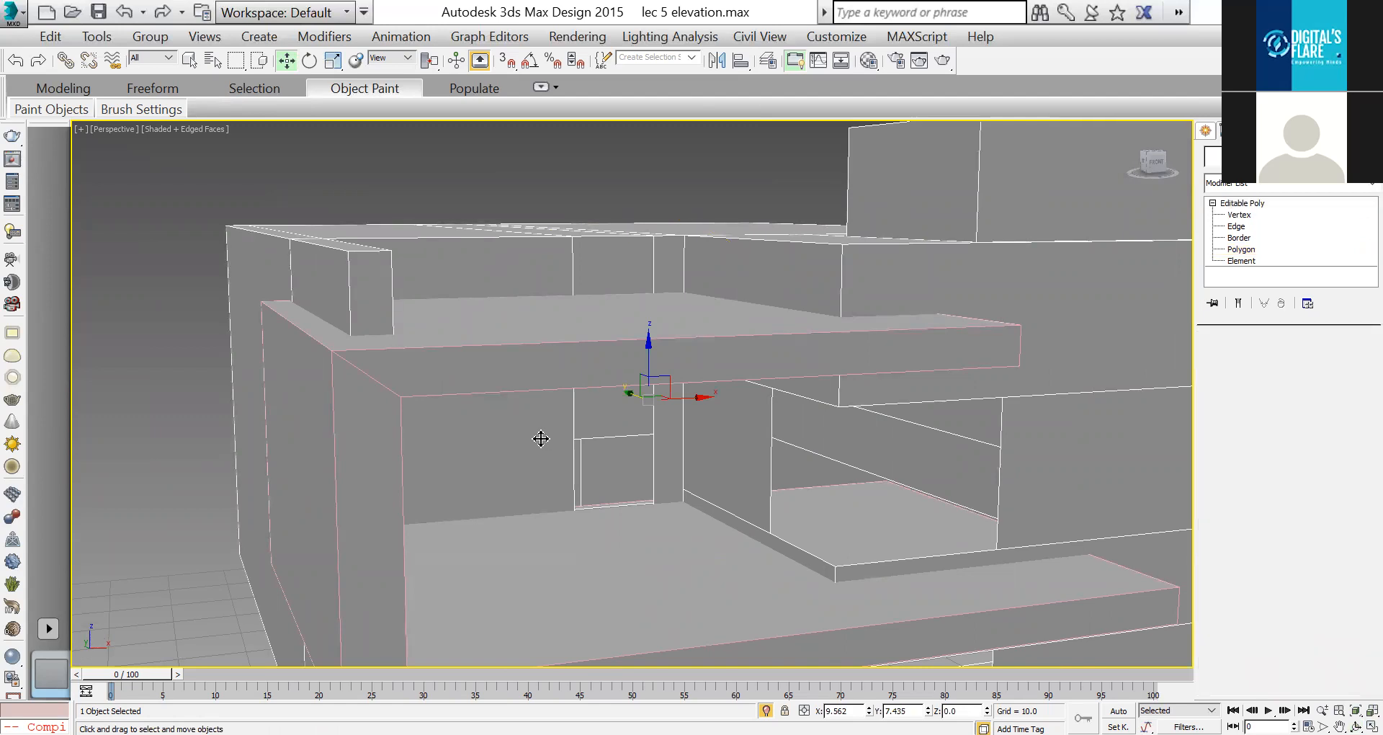
pyautogui.hotkey('alt', 'w')
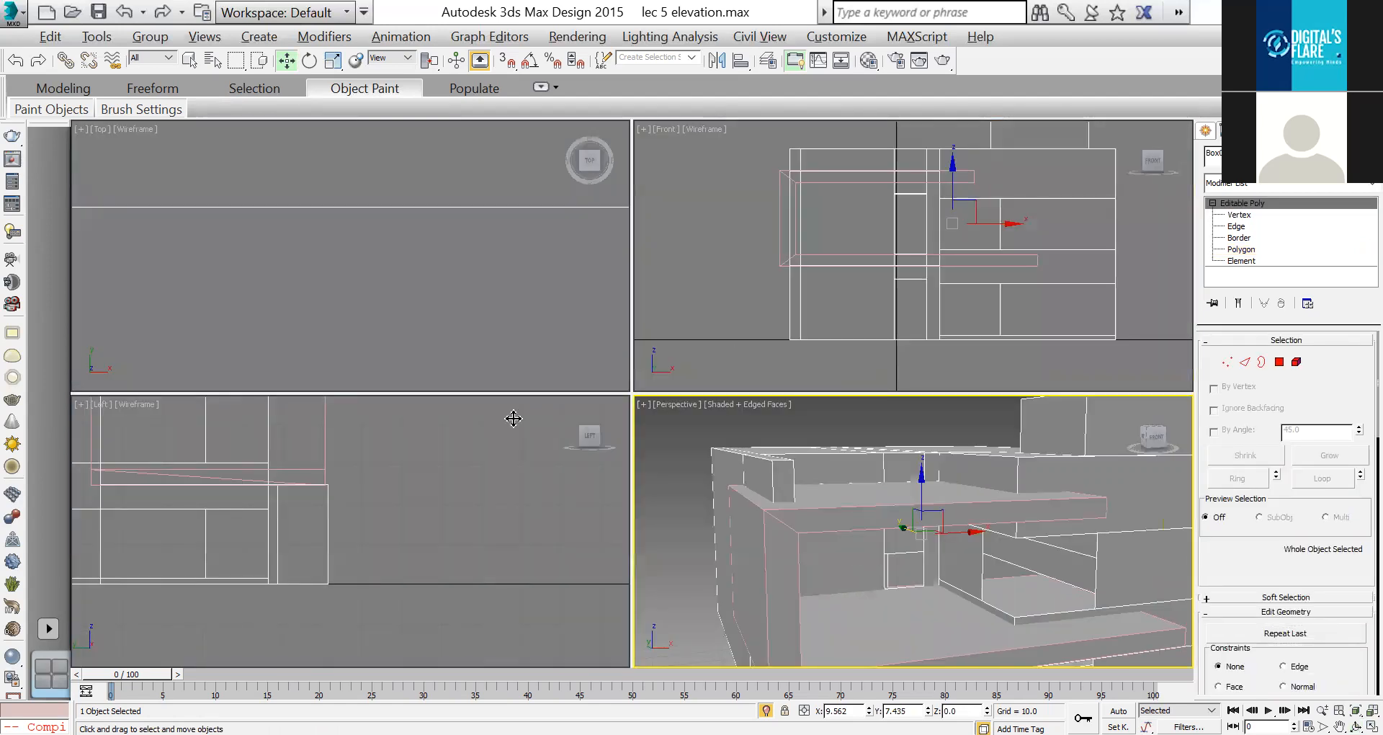
pyautogui.hotkey('alt', 'w')
pyautogui.hotkey('alt', 'w')
pyautogui.rightClick(738, 332)
pyautogui.hotkey('alt', 'w')
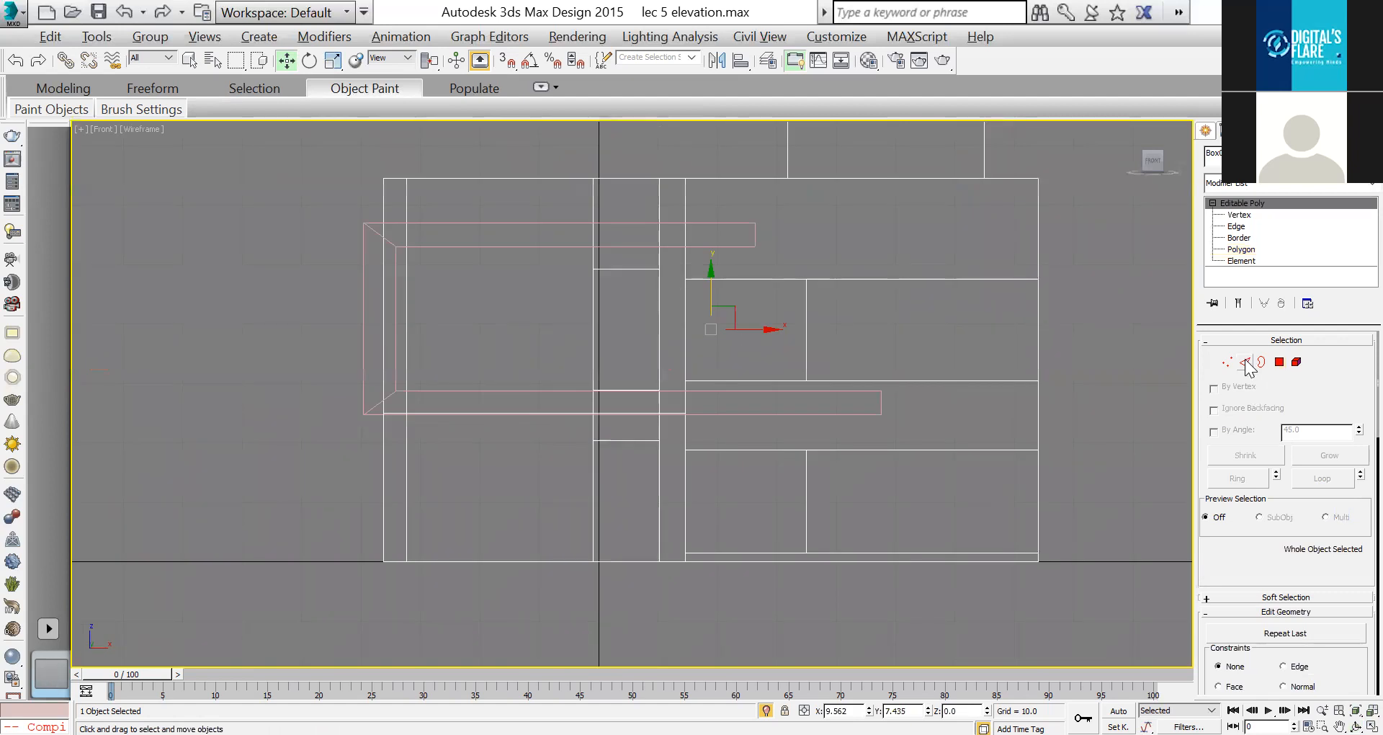
# Step: Connect the horizontal edges of the wide wall section beside the door strip with 2 segments and a pinch of 35
pyautogui.press('2')
pyautogui.moveTo(487, 148); pyautogui.dragTo(540, 620)
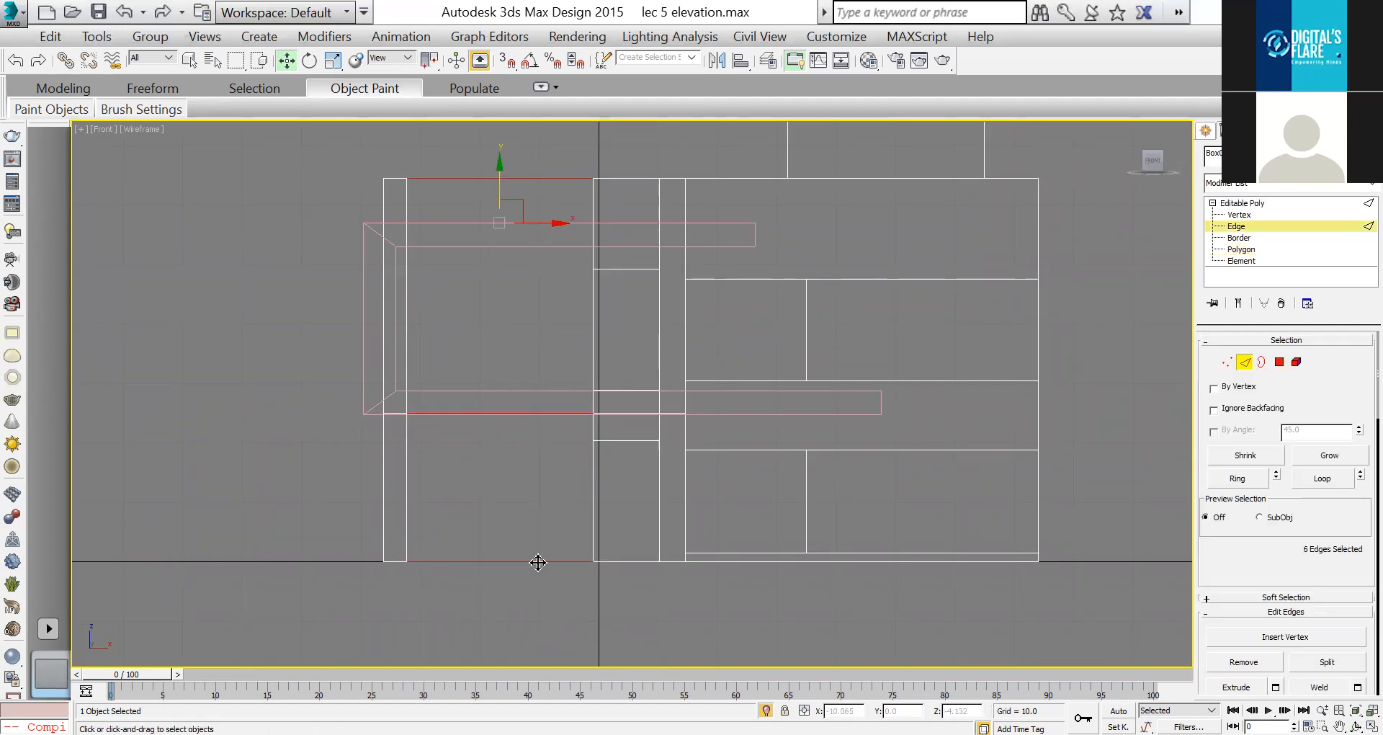
pyautogui.scroll(-3, 1336, 432)
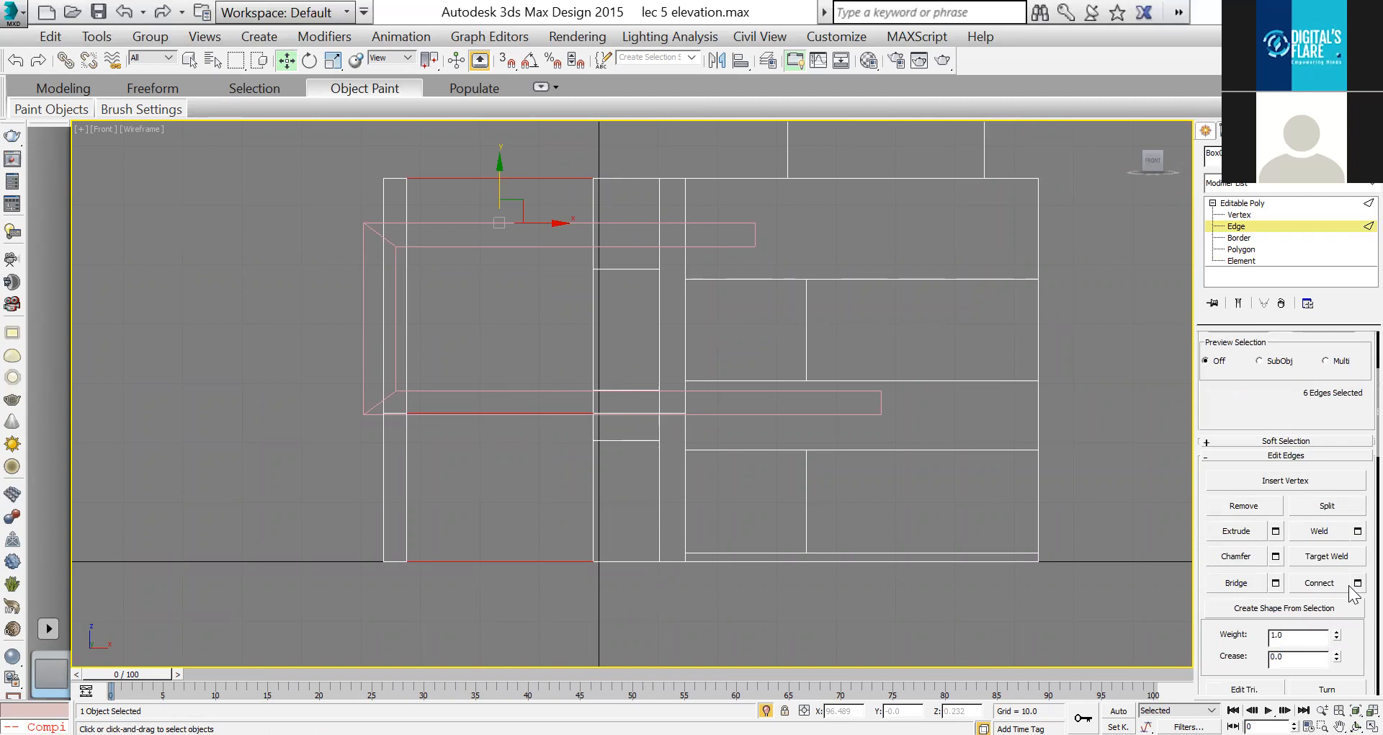
pyautogui.click(1358, 583)
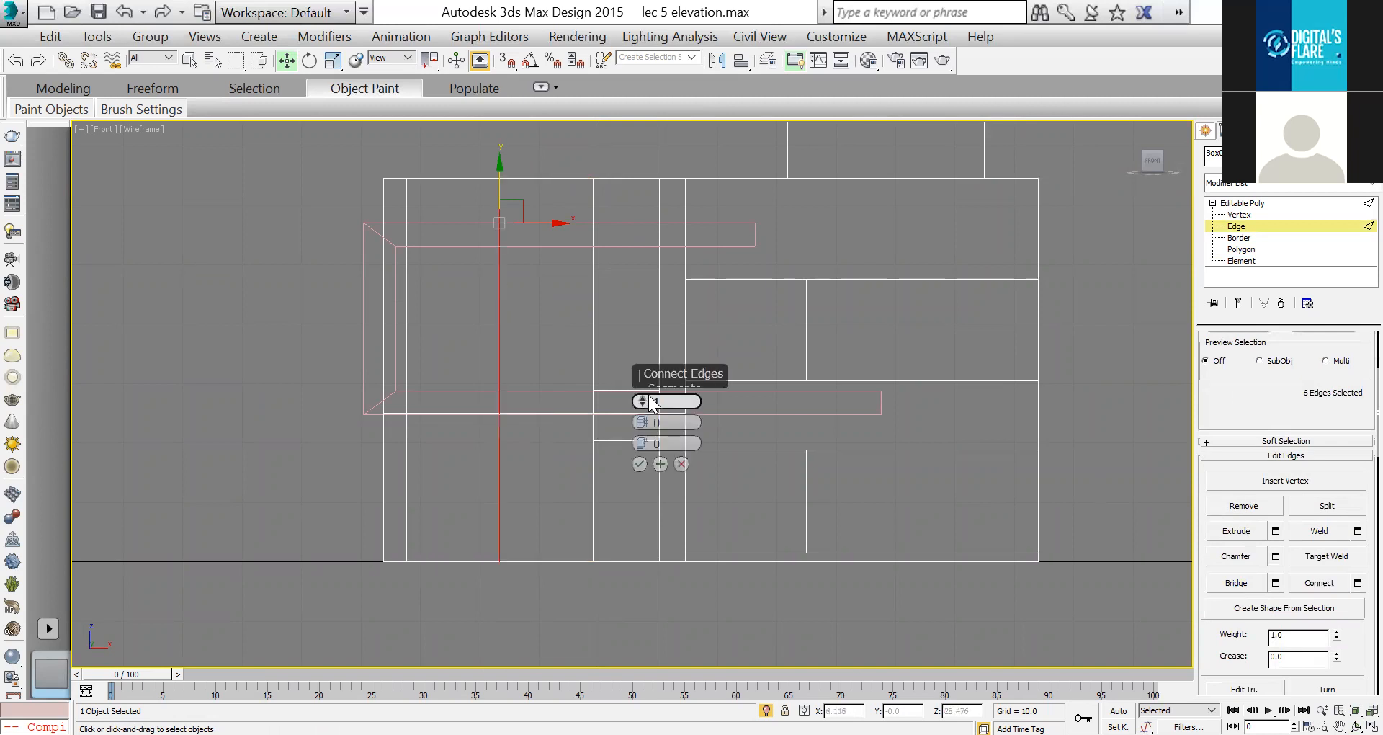
pyautogui.write('2')
pyautogui.moveTo(643, 420); pyautogui.dragTo(636, 313)
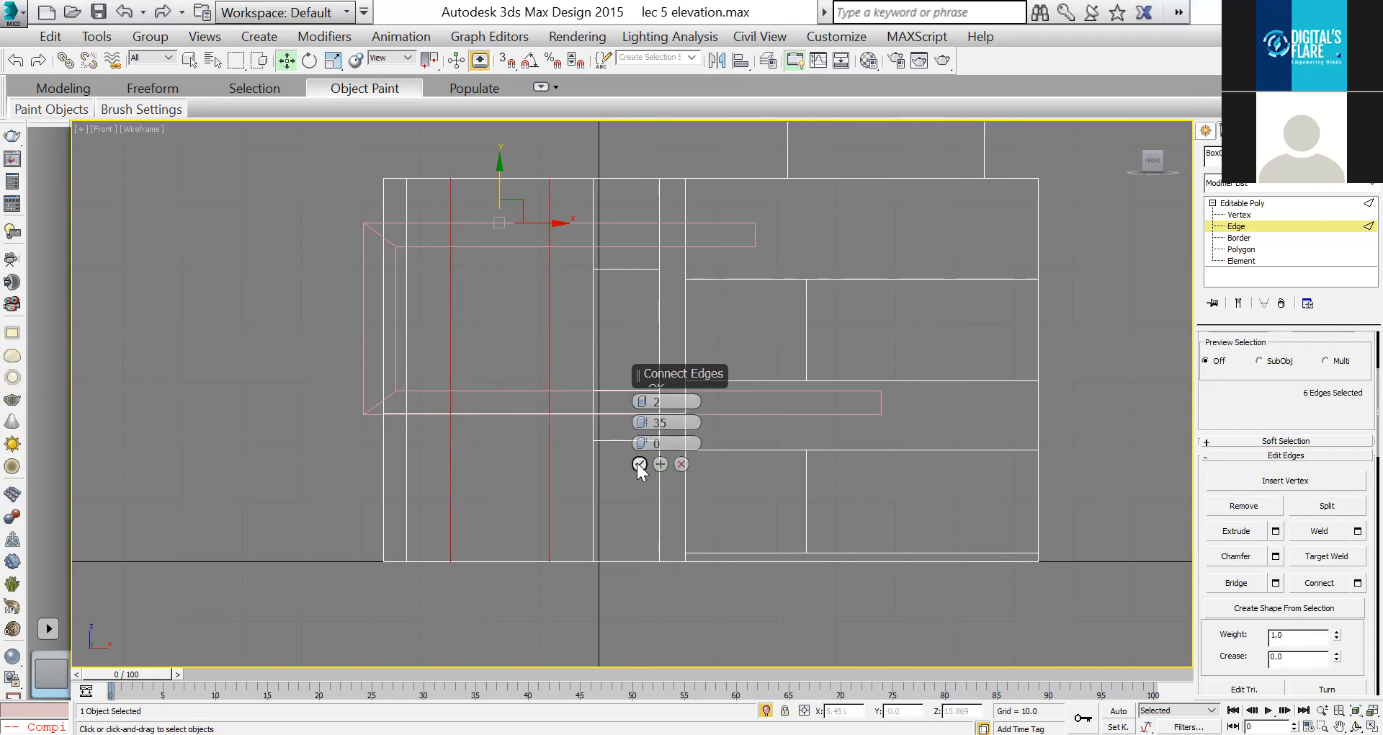
pyautogui.click(639, 464)
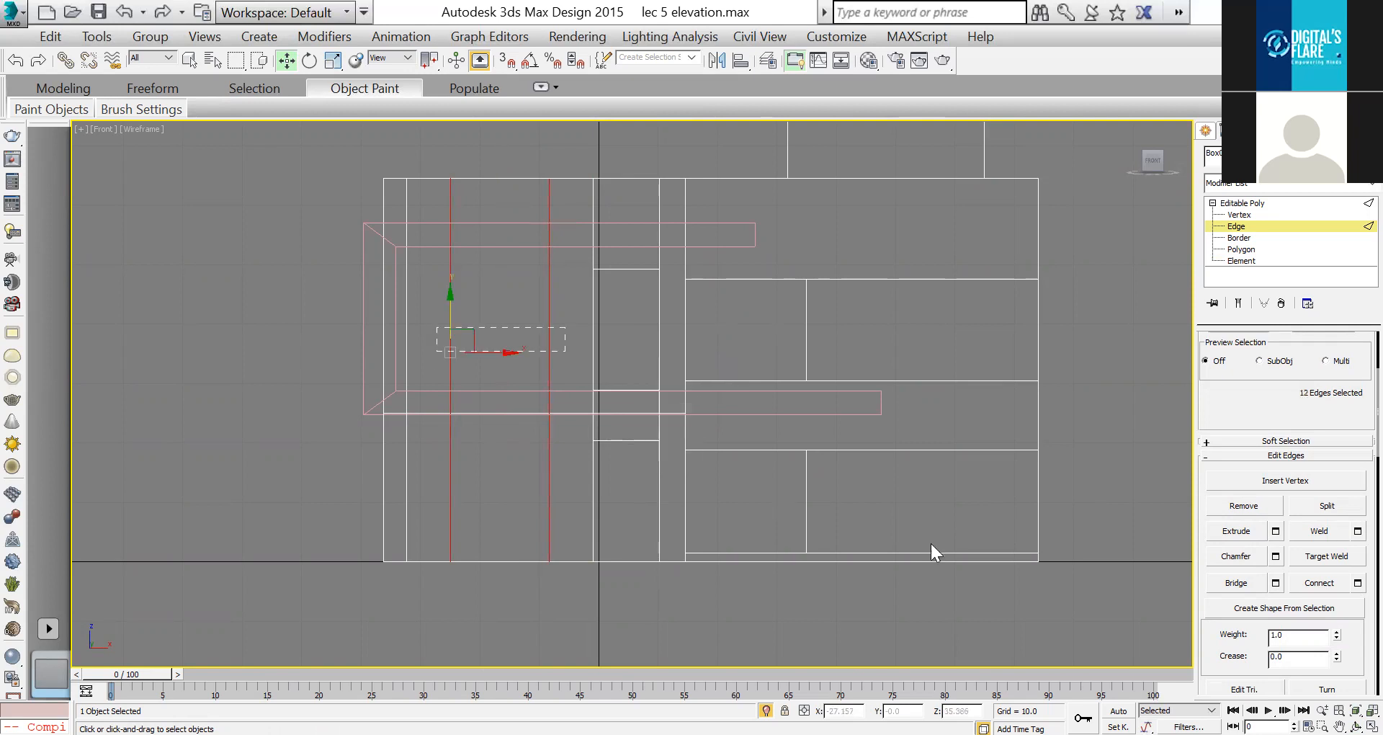
# Step: Add a one-segment cross edge between the upper-floor vertical edges, flattened vertically and placed near the adjacent door's head height
pyautogui.click(1358, 583)
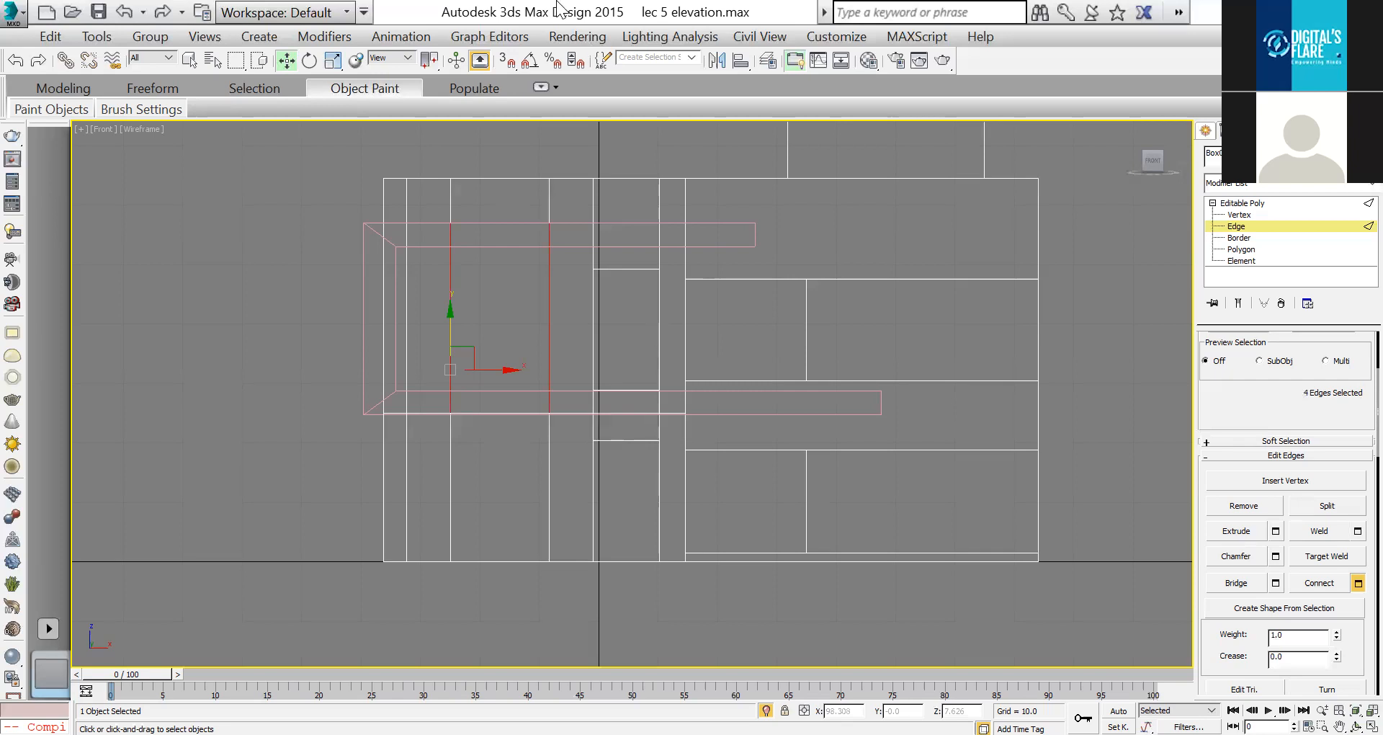
pyautogui.rightClick(641, 402)
pyautogui.click(645, 474)
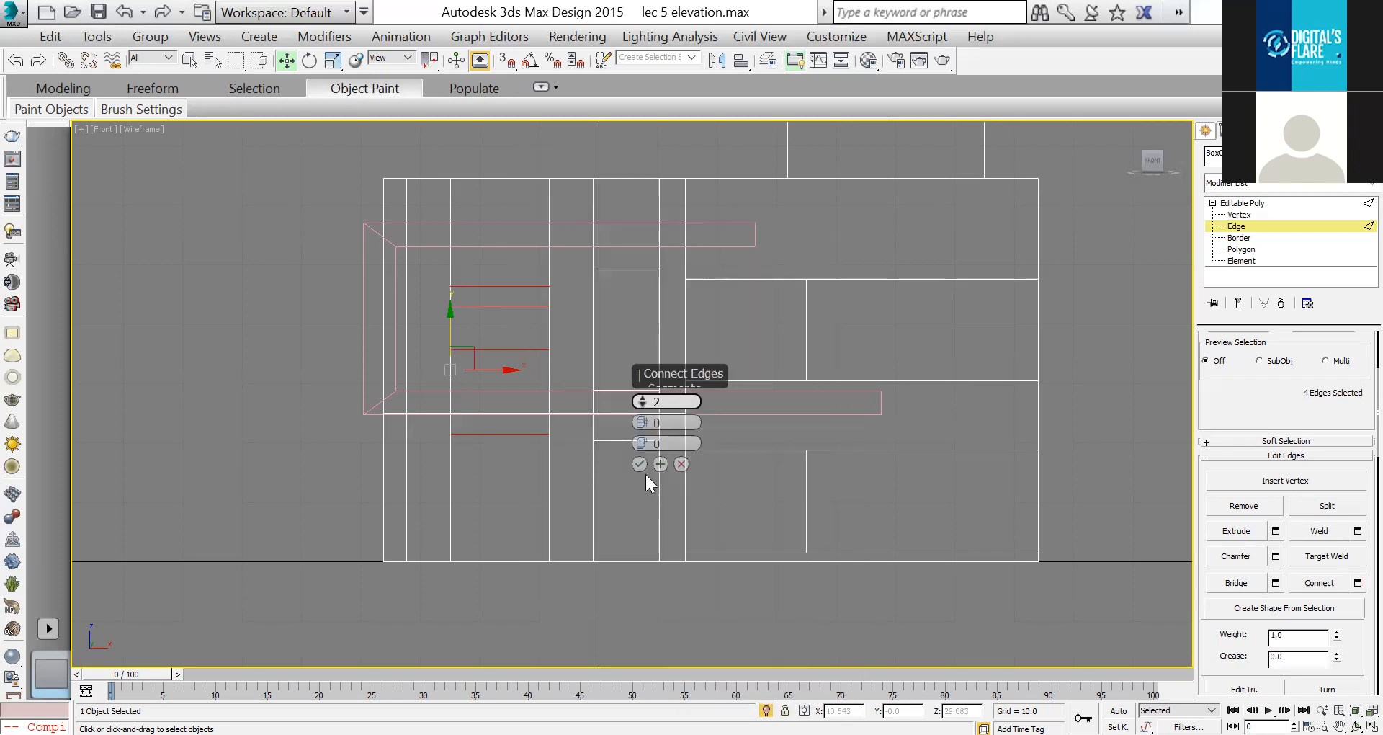
pyautogui.click(642, 405)
pyautogui.click(640, 464)
pyautogui.press('r')
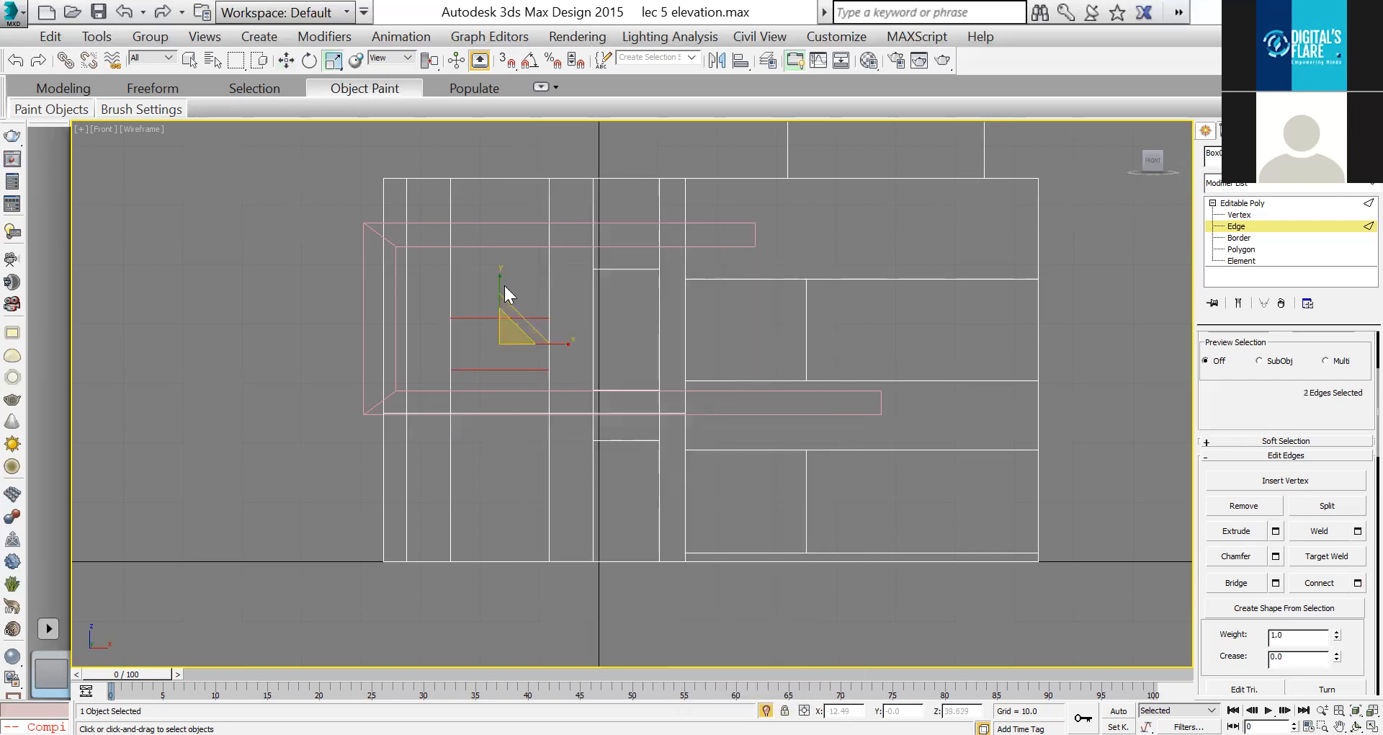
pyautogui.moveTo(501, 274); pyautogui.dragTo(493, 515)
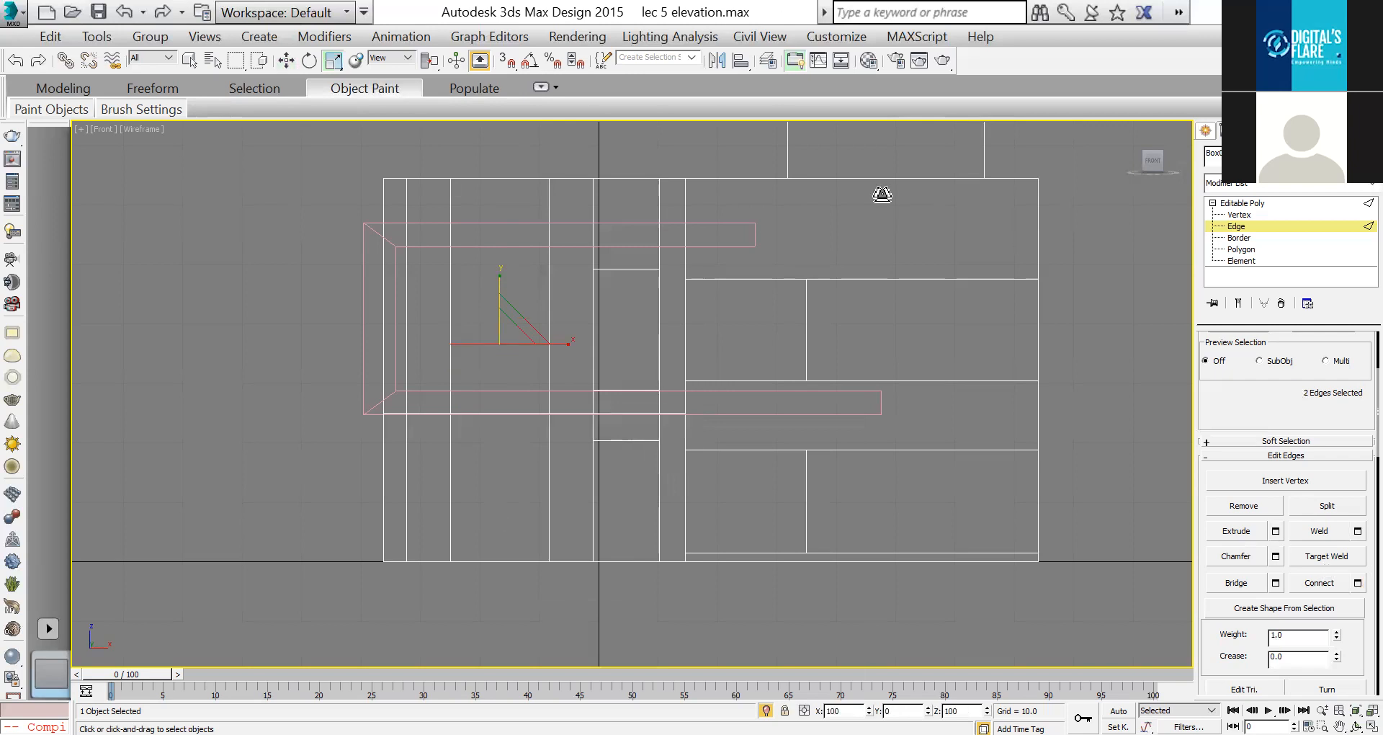
pyautogui.press('w')
pyautogui.moveTo(496, 314); pyautogui.dragTo(513, 238)
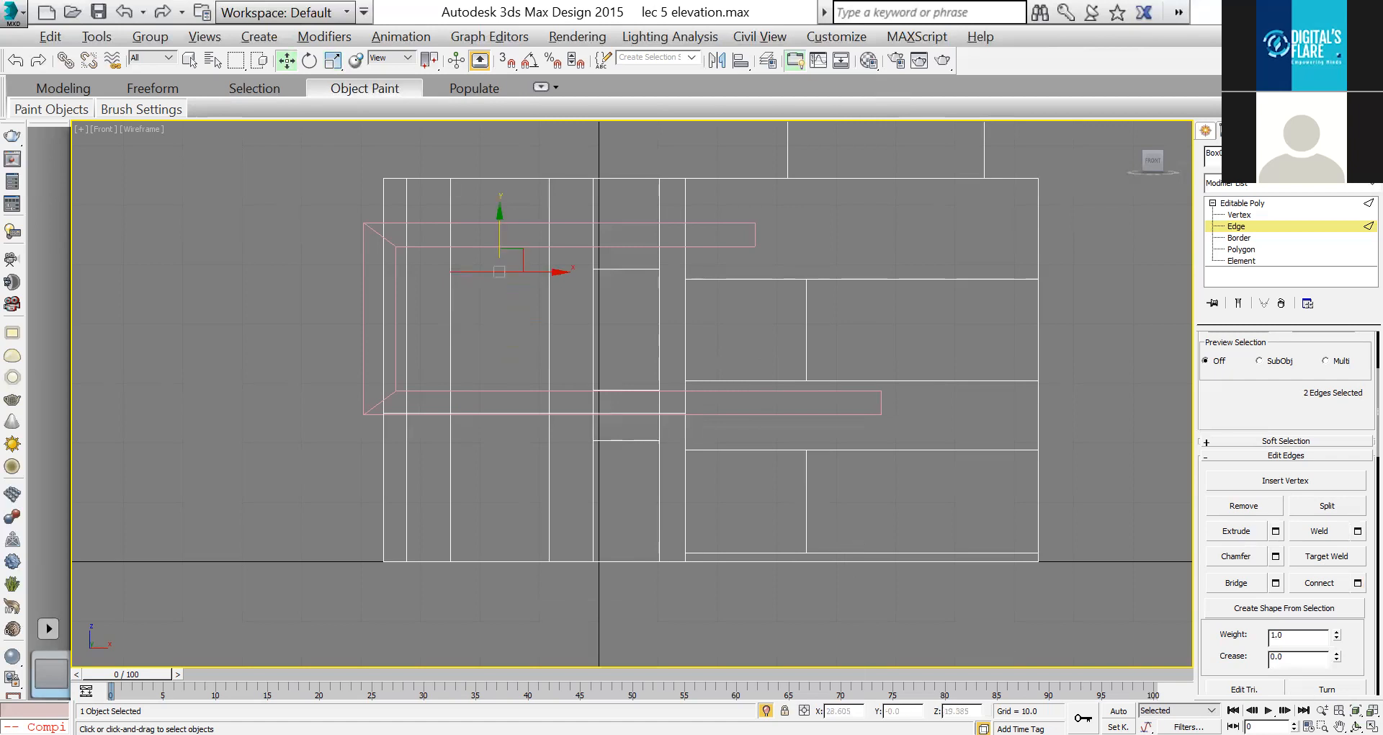
# Step: Examine the building's added wall edges from the back and the front in the perspective view
pyautogui.hotkey('alt', 'w')
pyautogui.hotkey('alt', 'w')
pyautogui.hotkey('ctrl', 'r')
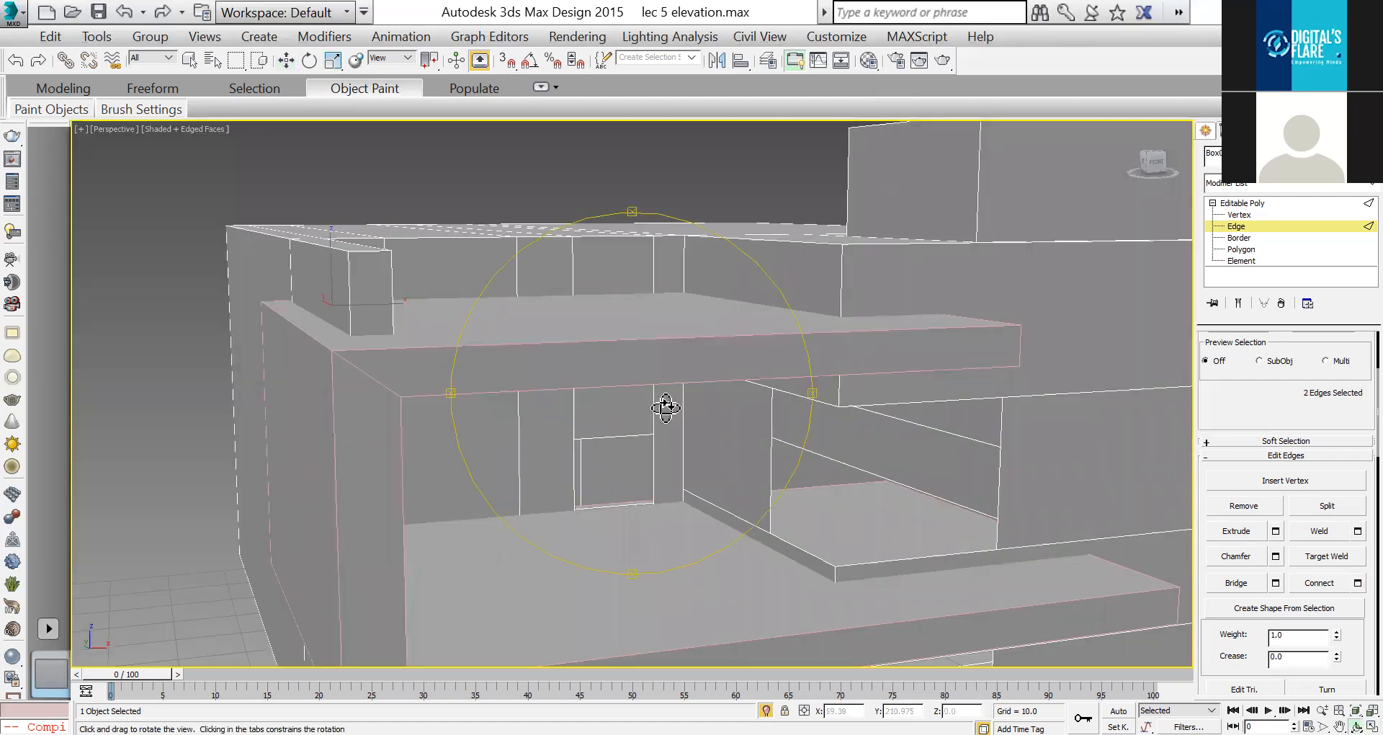
pyautogui.scroll(4, 664, 404)
pyautogui.scroll(-4, 386, 411)
pyautogui.moveTo(392, 426); pyautogui.dragTo(387, 432)
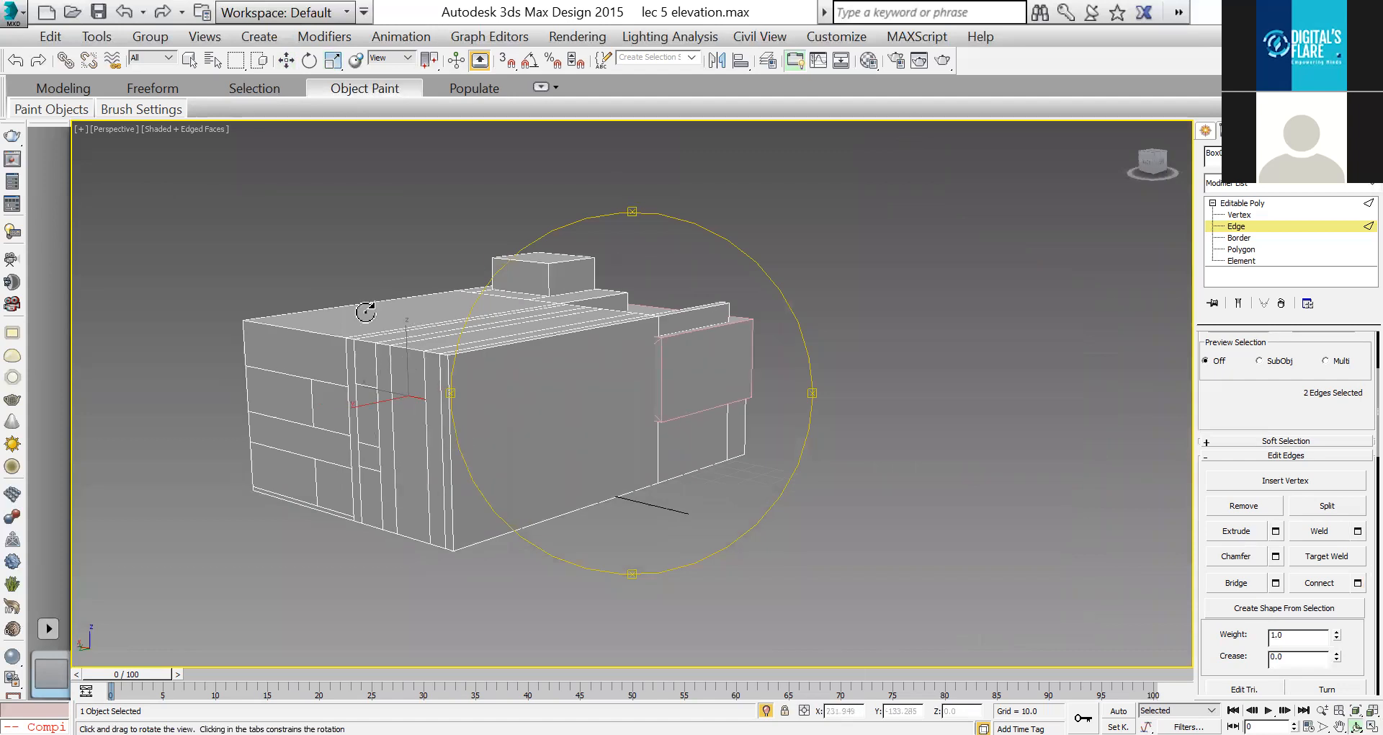
pyautogui.scroll(2, 382, 480)
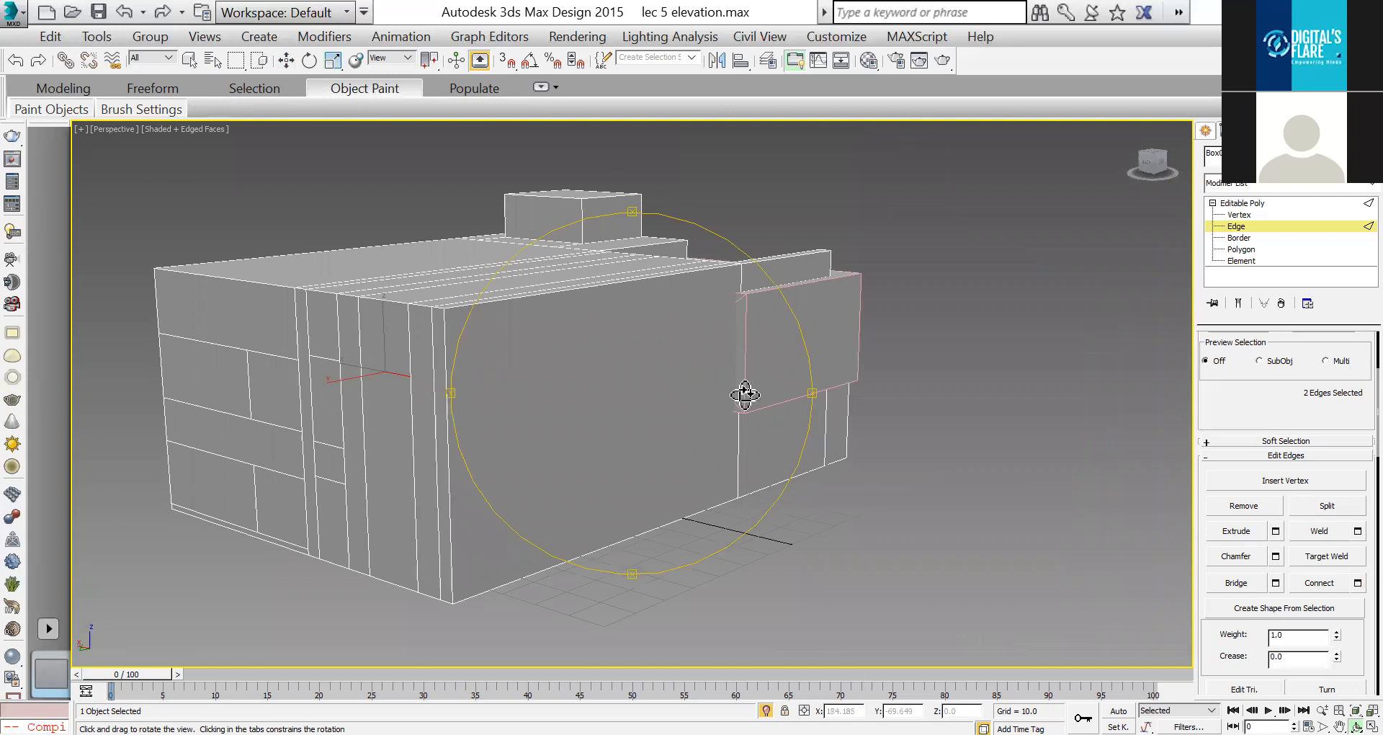
pyautogui.moveTo(574, 430); pyautogui.dragTo(463, 425)
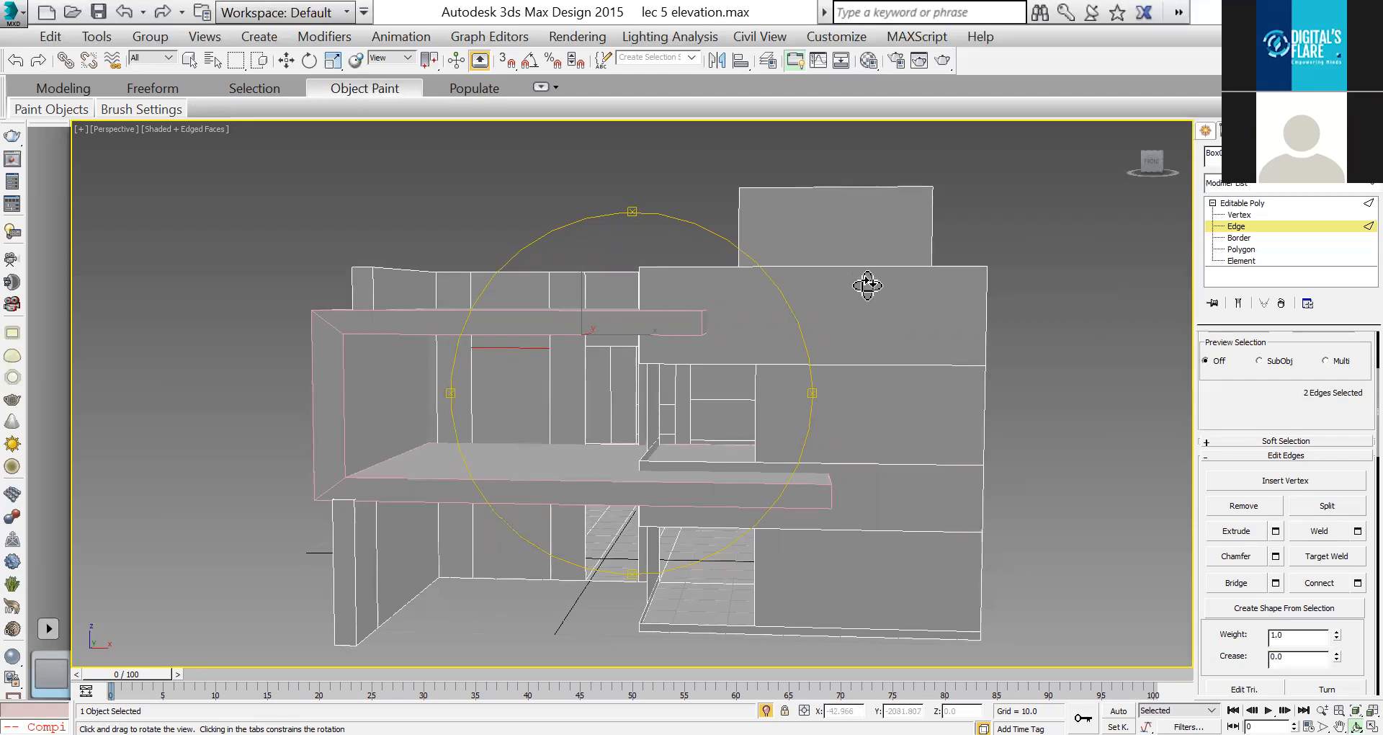
# Step: Connect the upper-floor vertical edges below the window head with one segment in the front view
pyautogui.hotkey('alt', 'w')
pyautogui.click(684, 324)
pyautogui.hotkey('alt', 'w')
pyautogui.press('w')
pyautogui.moveTo(432, 345); pyautogui.dragTo(576, 382)
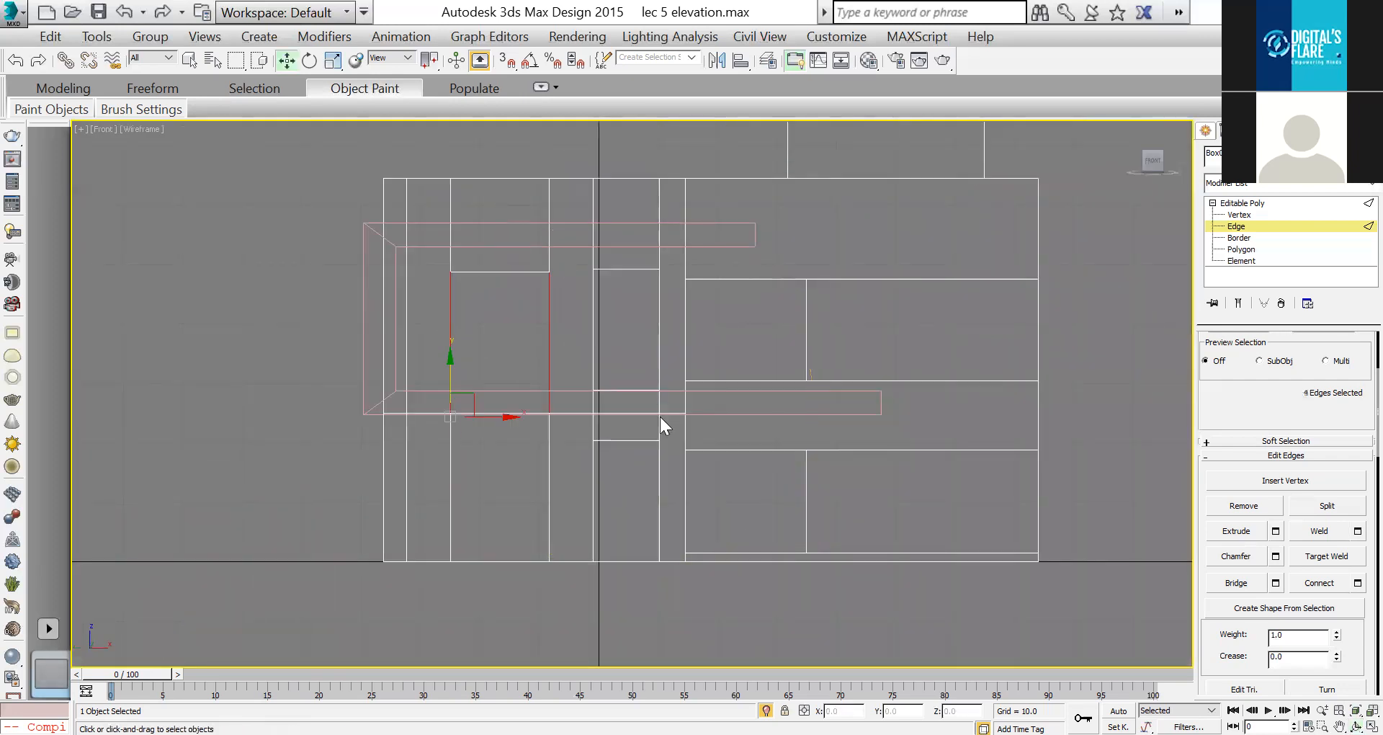
pyautogui.click(1357, 583)
pyautogui.click(639, 462)
# Step: Flatten the new upper-floor edges to one height and position them as a window sill slightly above the projecting slab
pyautogui.moveTo(500, 374); pyautogui.dragTo(502, 376)
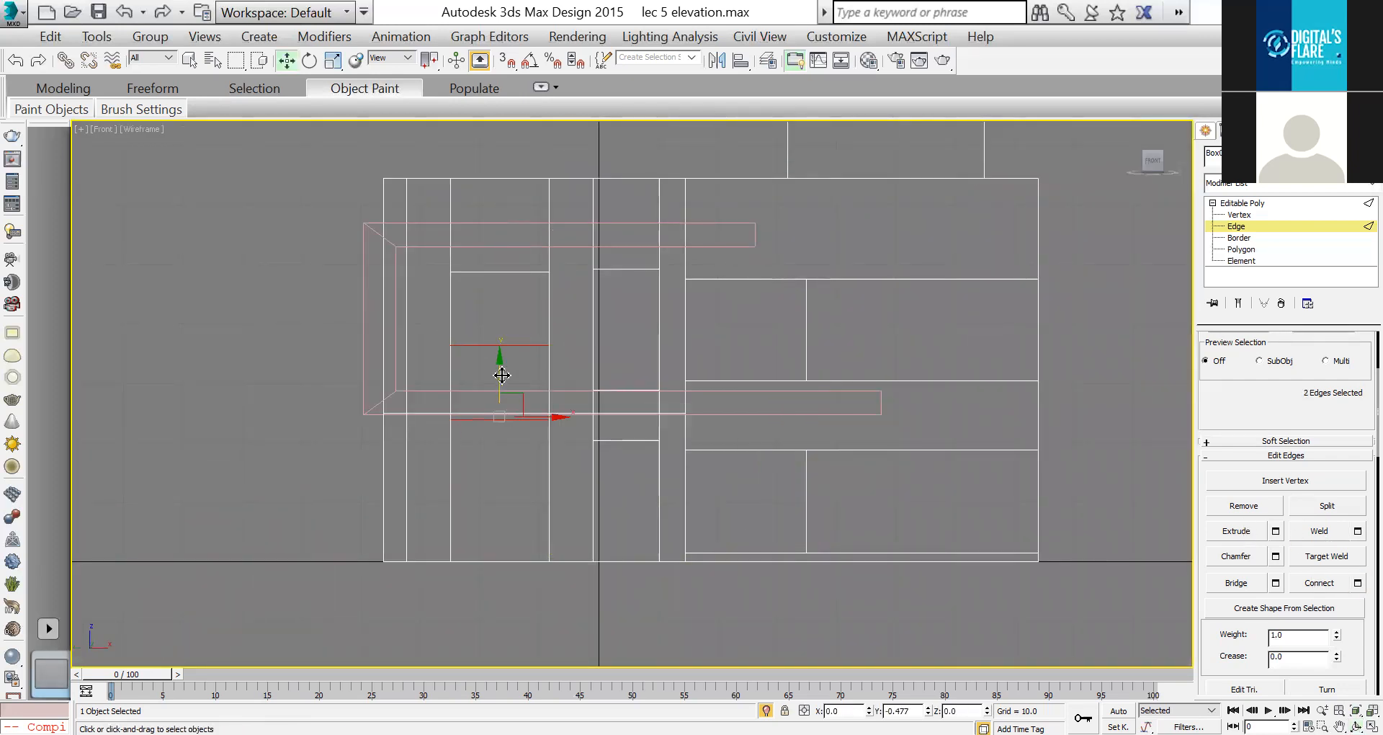
pyautogui.press('r')
pyautogui.moveTo(484, 388); pyautogui.dragTo(1113, 17)
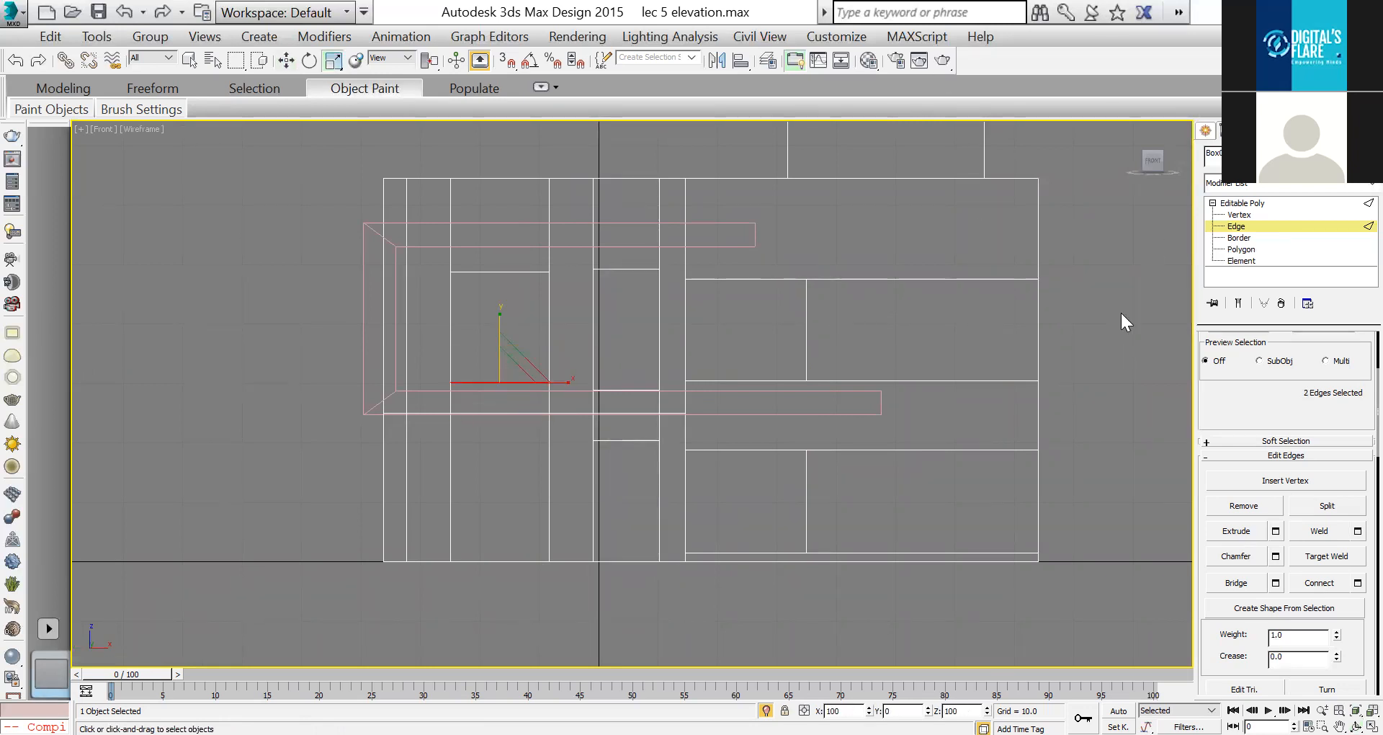
pyautogui.moveTo(782, 670); pyautogui.dragTo(539, 387)
pyautogui.press('w')
pyautogui.scroll(4, 498, 364)
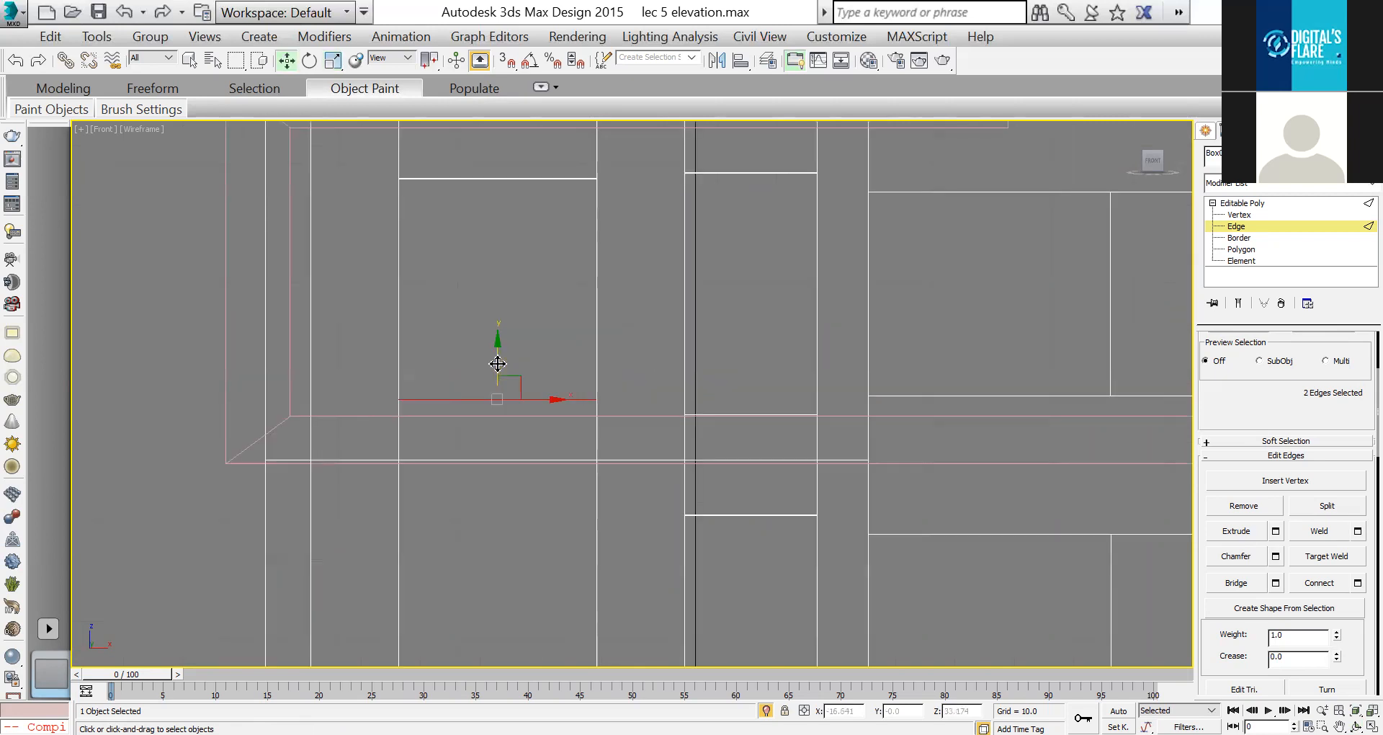
pyautogui.moveTo(498, 361); pyautogui.dragTo(498, 358)
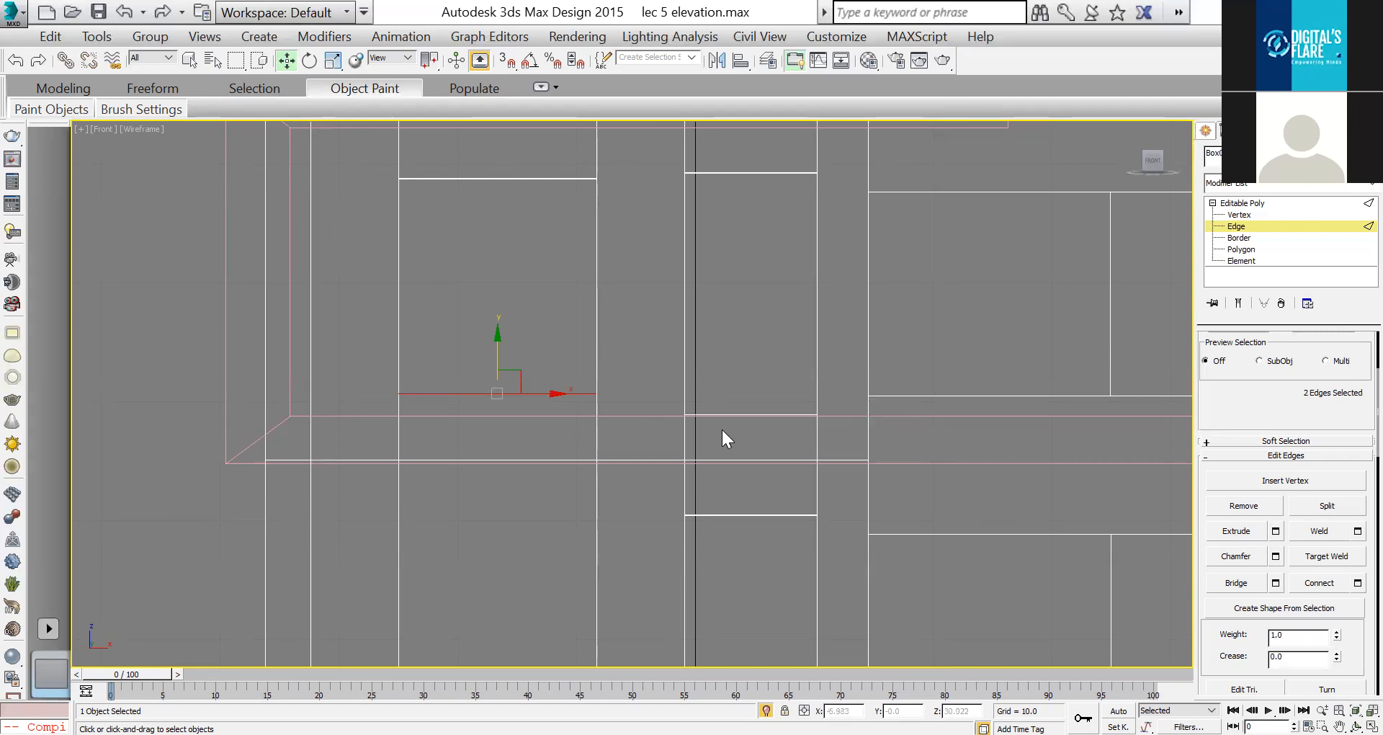
# Step: Connect the ground-floor vertical edges of the wide wall section with one segment and flatten the new edges vertically
pyautogui.moveTo(715, 429); pyautogui.dragTo(675, 384, button='middle')
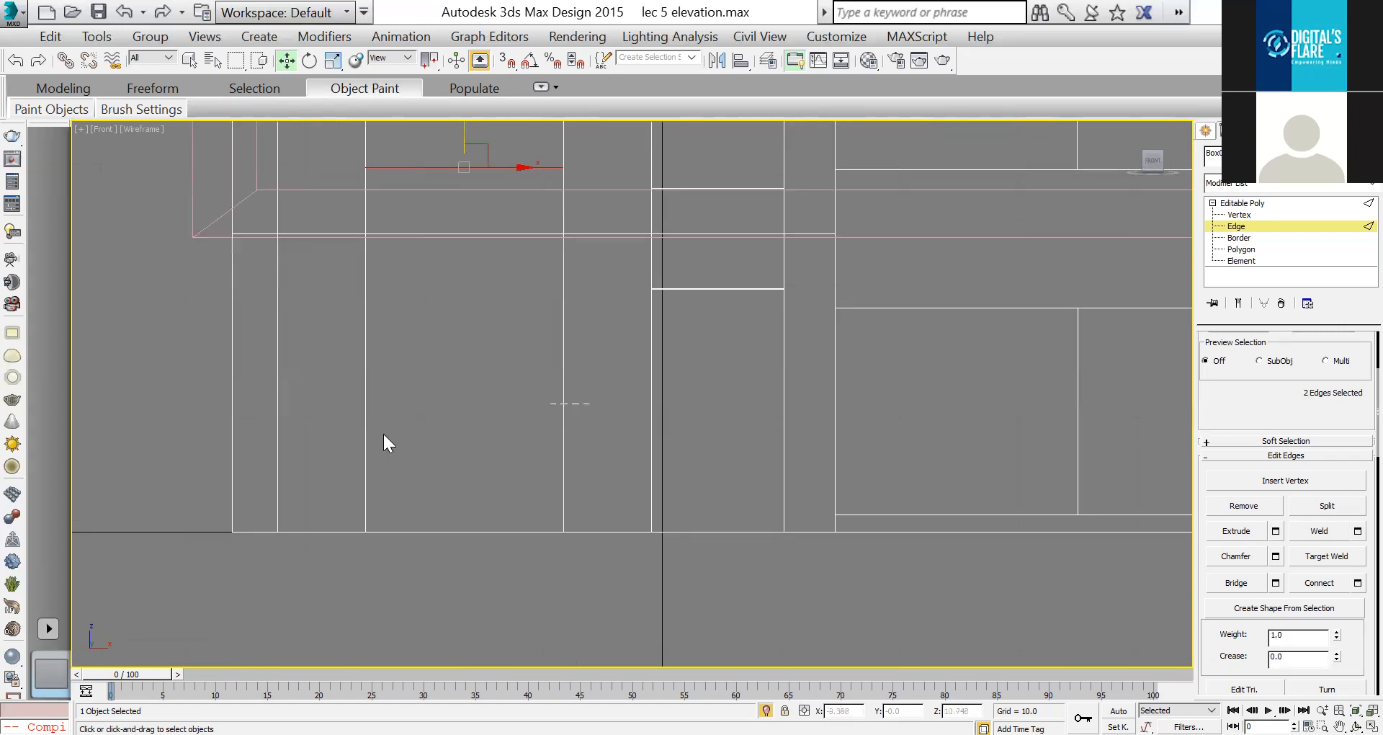
pyautogui.click(1331, 582)
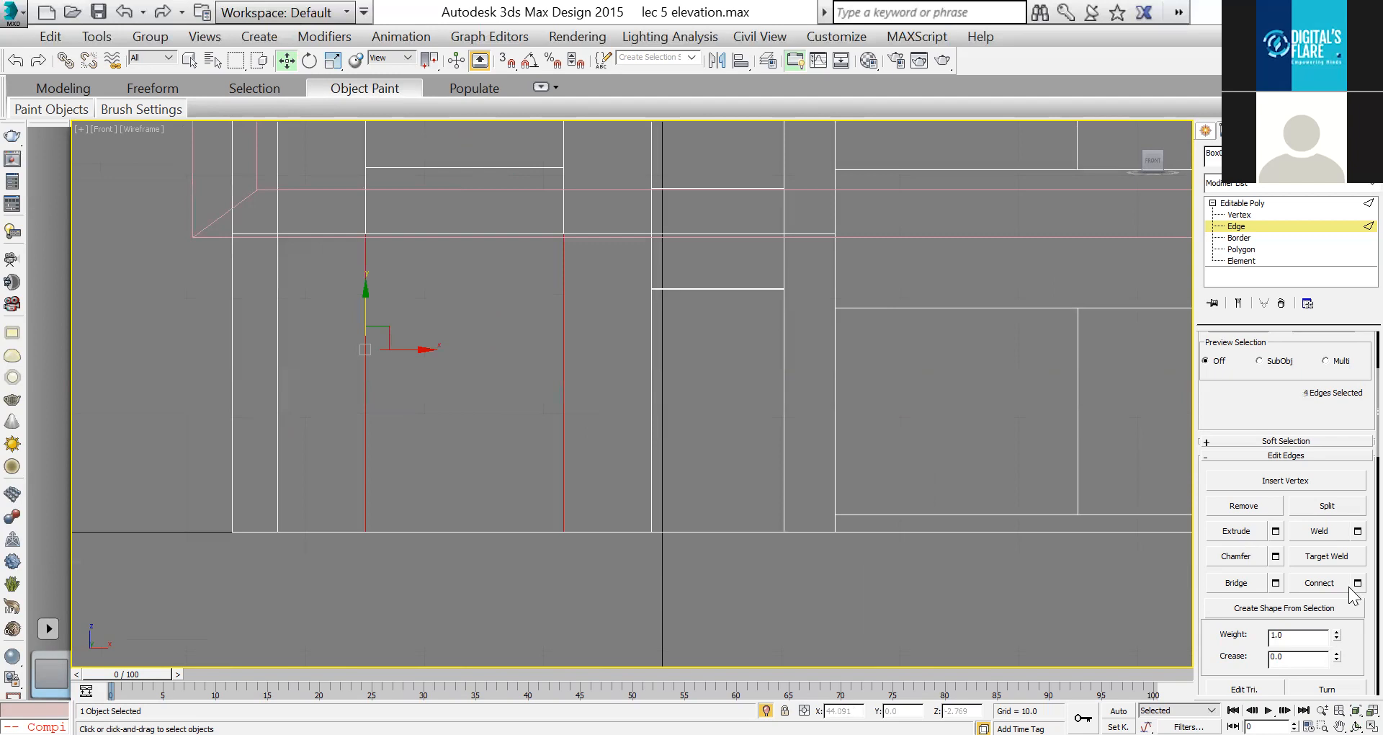
pyautogui.click(1357, 583)
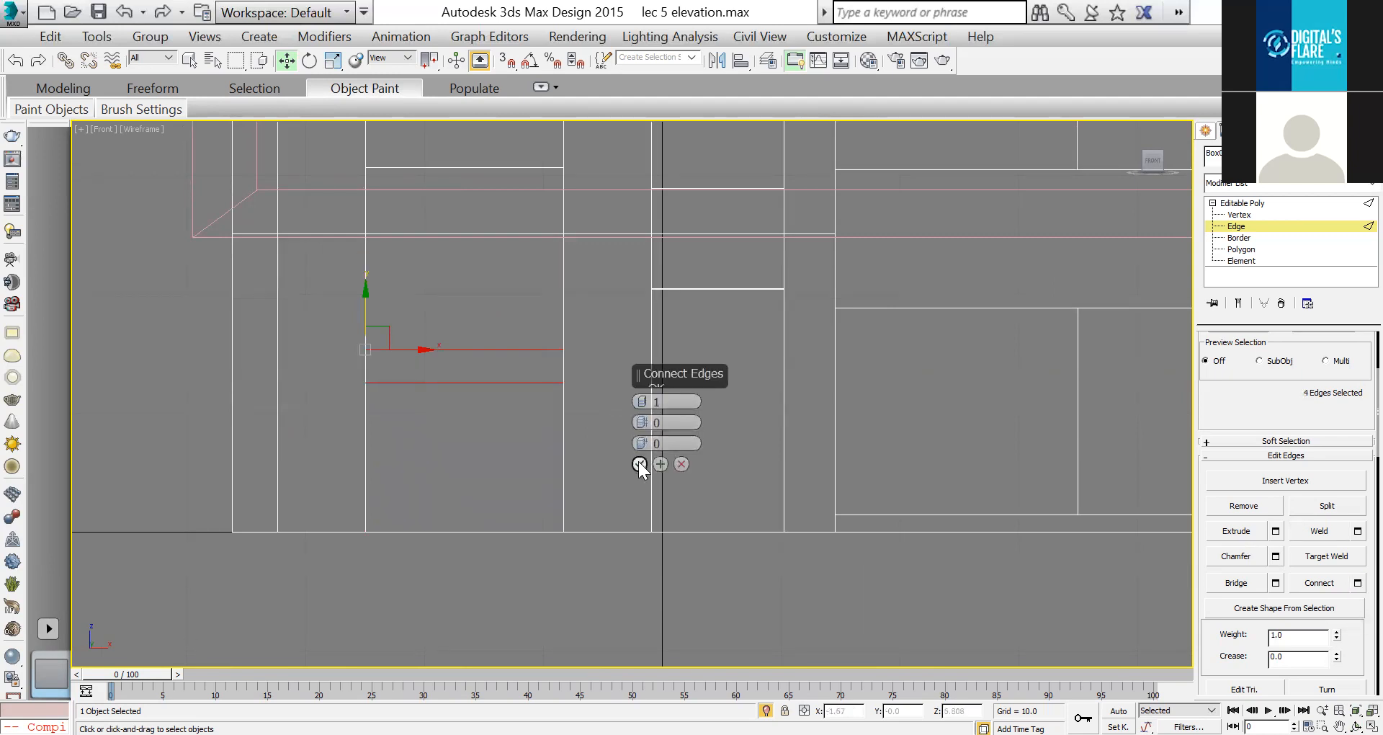
pyautogui.click(640, 464)
pyautogui.press('r')
pyautogui.moveTo(481, 580); pyautogui.dragTo(934, 380)
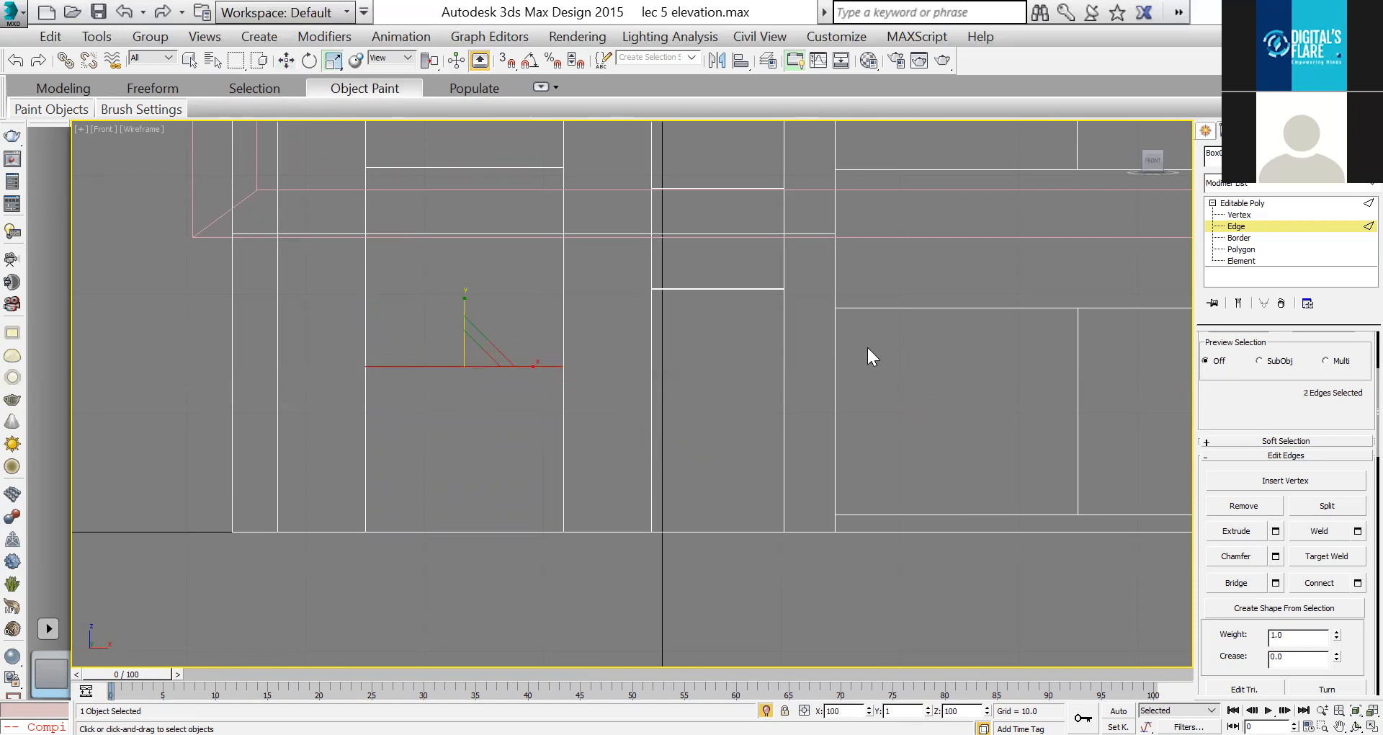
# Step: Lower the new ground-floor edges to just above the wall's base and connect the vertical edges above them with one segment
pyautogui.press('w')
pyautogui.moveTo(466, 339); pyautogui.dragTo(517, 472)
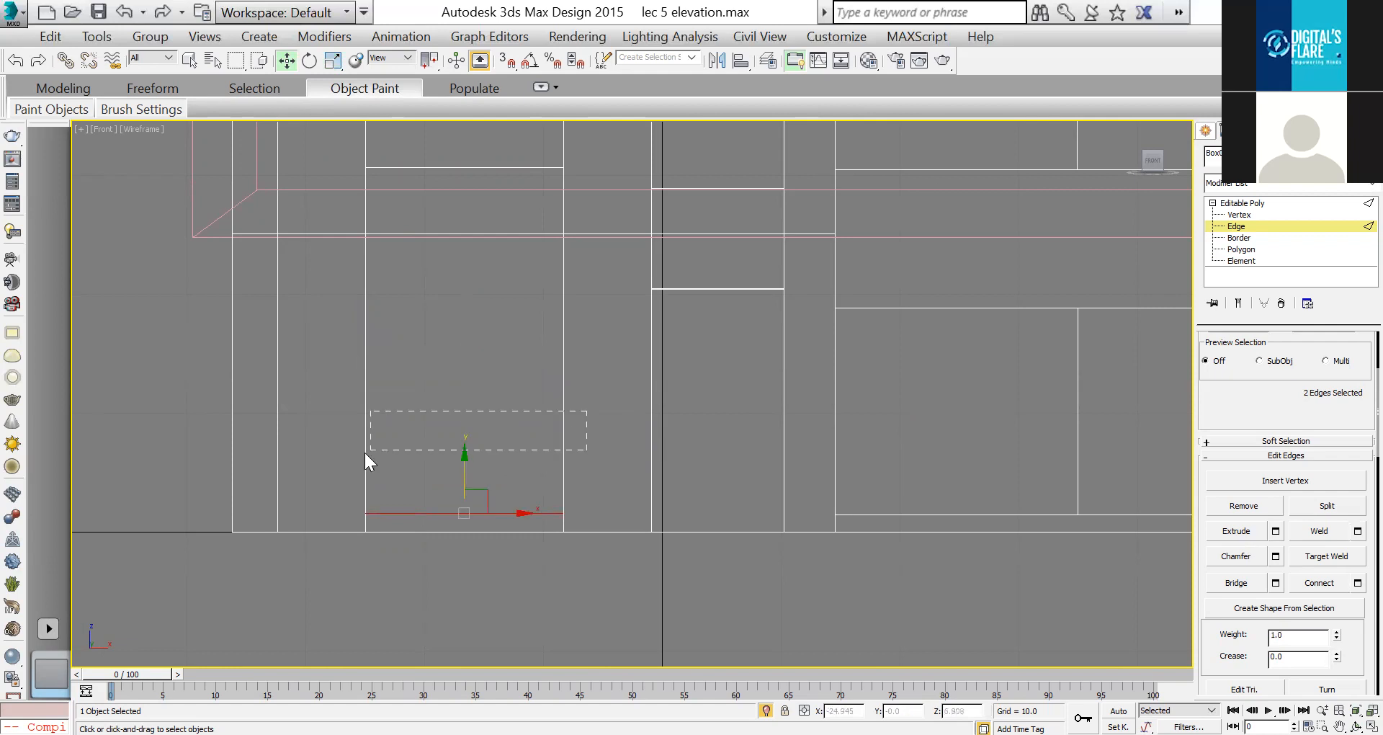
pyautogui.click(1349, 585)
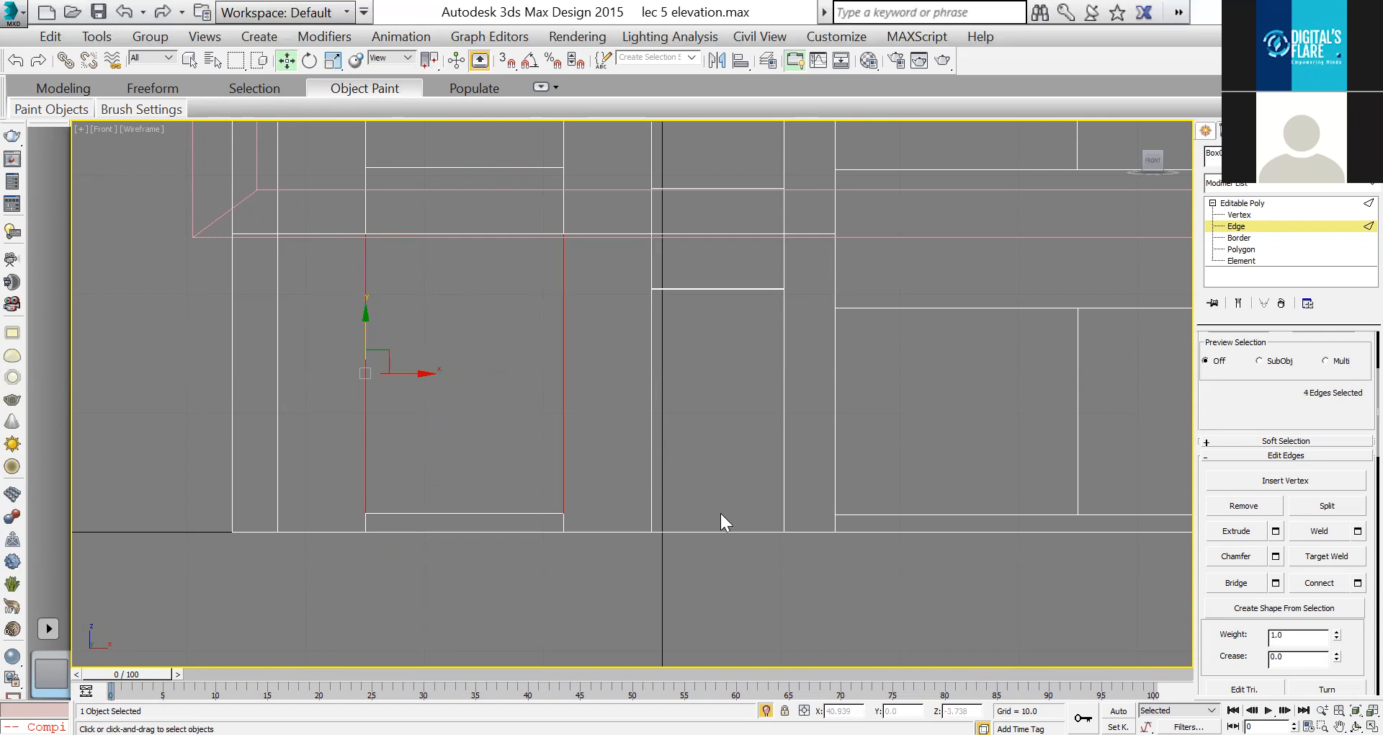
pyautogui.click(639, 465)
# Step: Flatten the new ground-floor edges to one height and raise them to form the opening's head below the projecting slab
pyautogui.press('r')
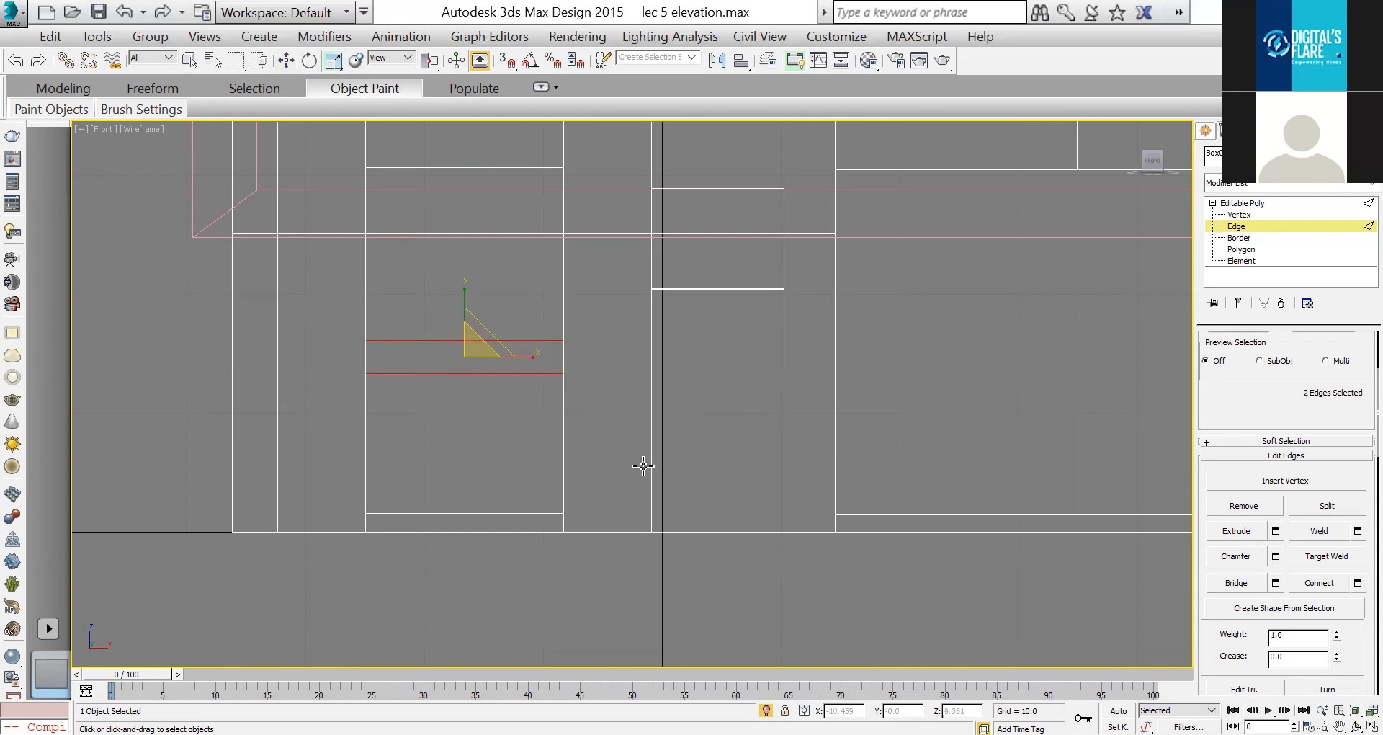
pyautogui.moveTo(464, 300); pyautogui.dragTo(519, 159)
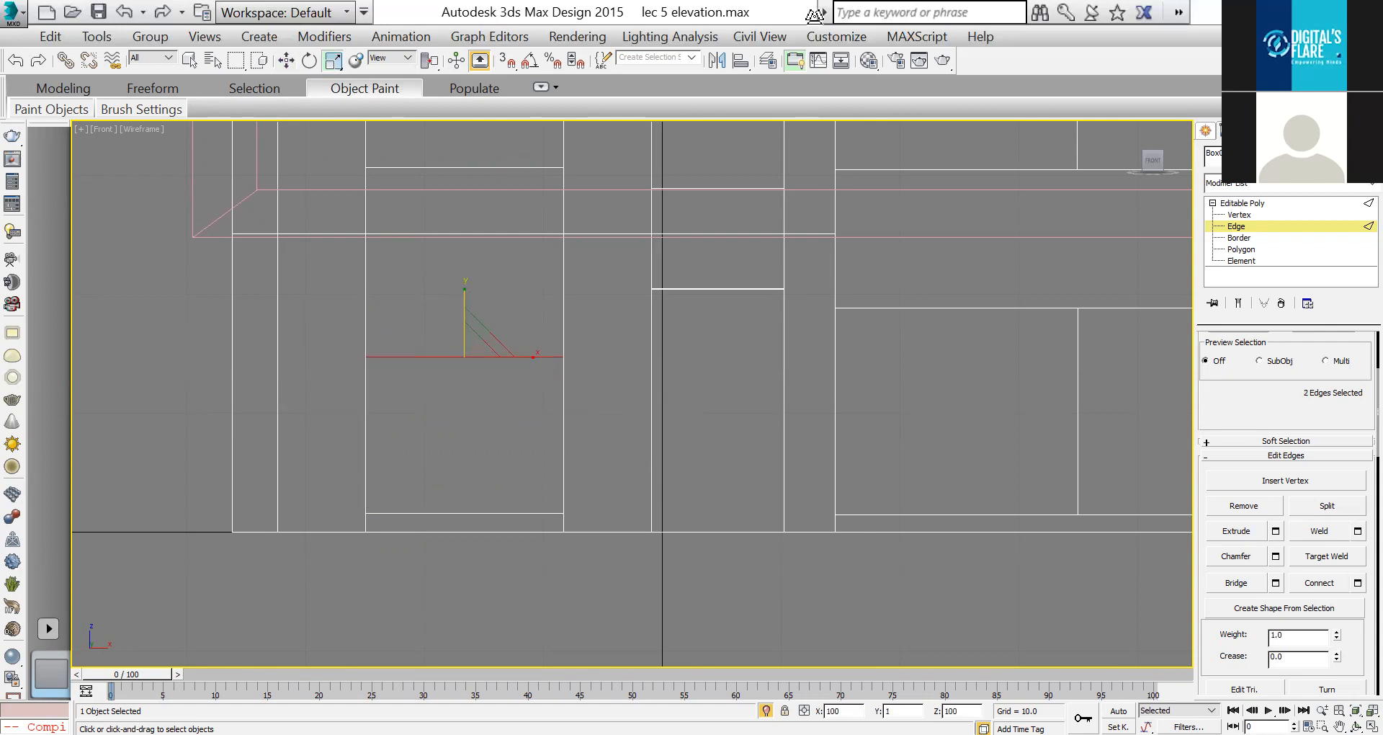
pyautogui.press('w')
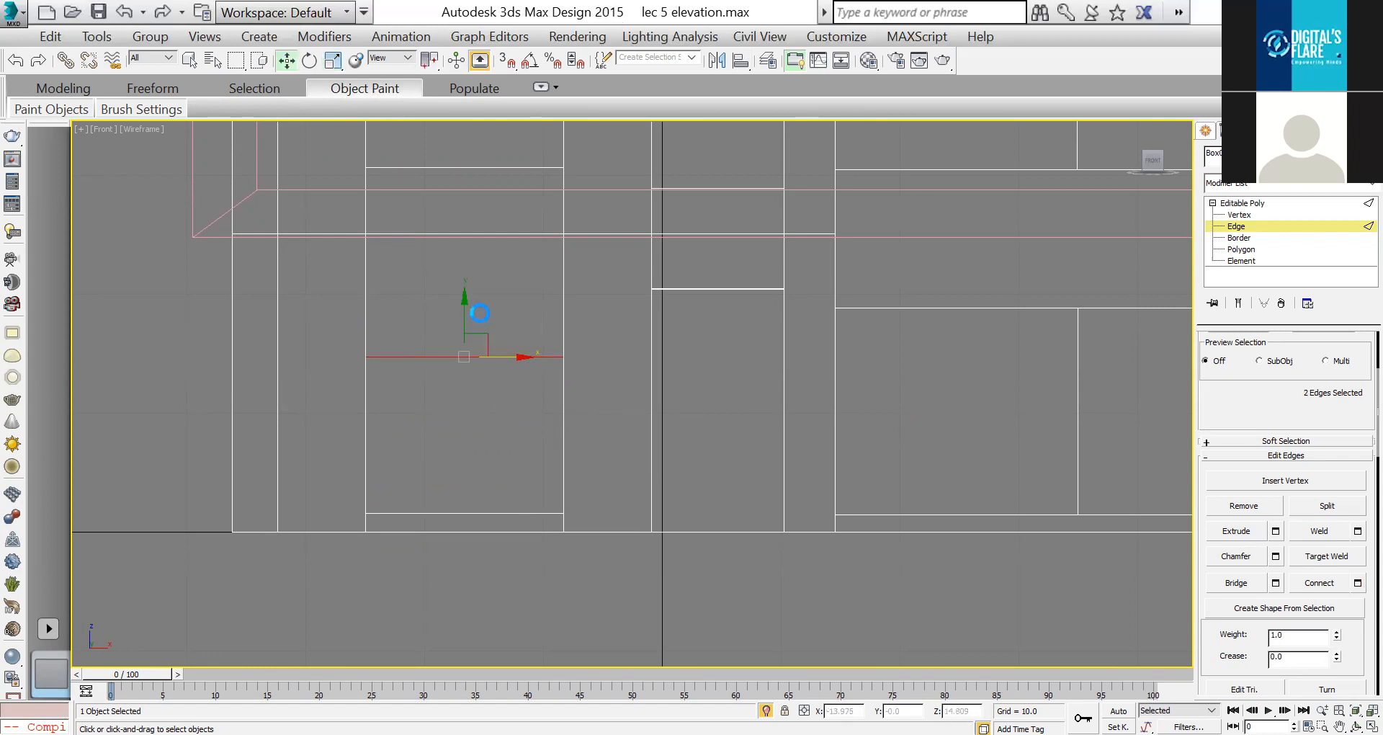
pyautogui.moveTo(461, 306); pyautogui.dragTo(475, 252)
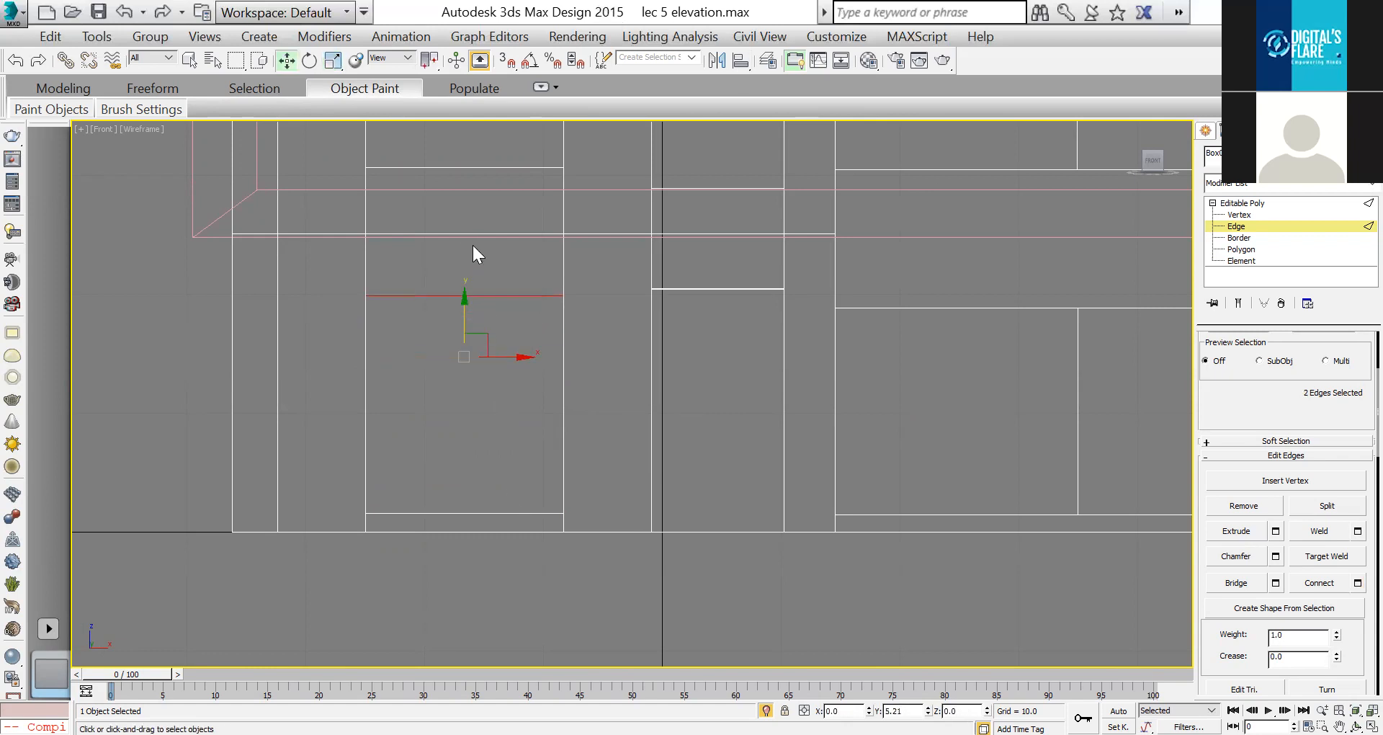
pyautogui.scroll(-4, 577, 315)
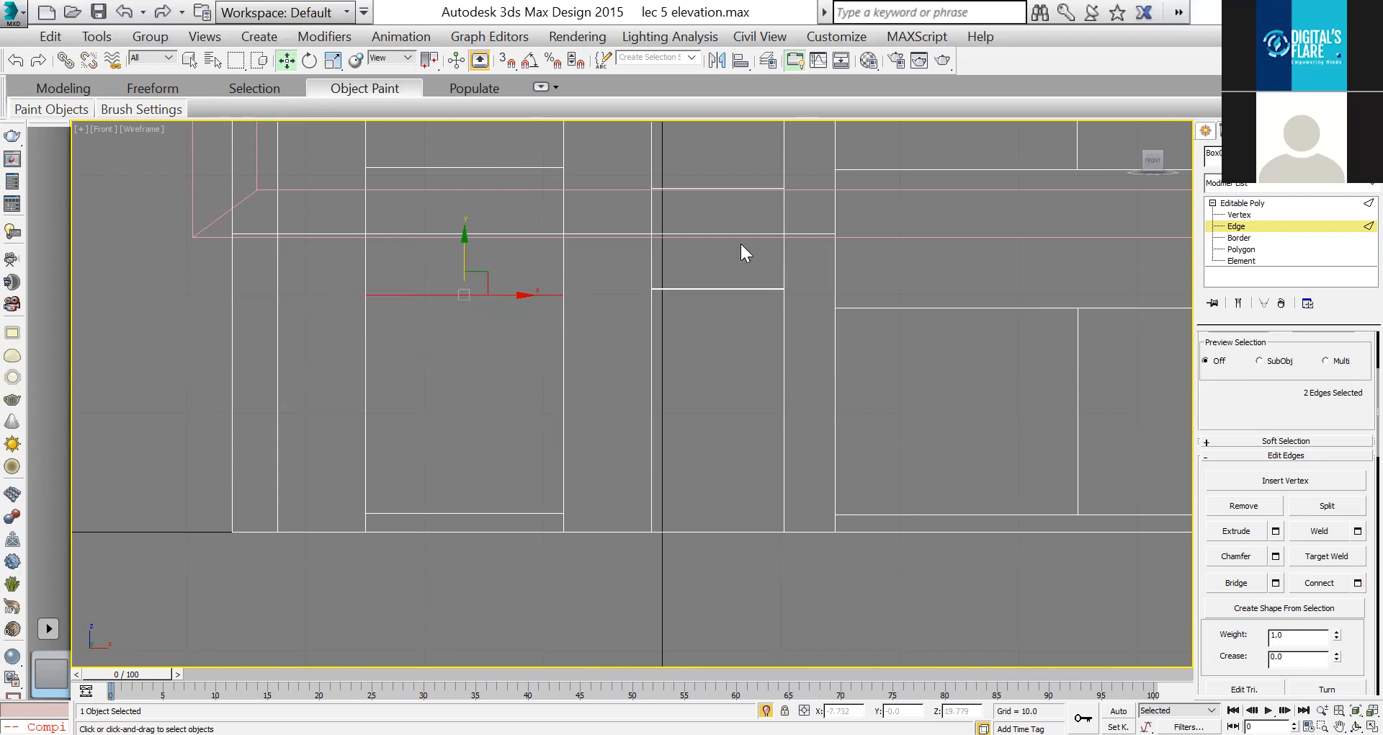
# Step: Widen the wide wall section's openings by moving their left vertex column about 3.37 units outward along X in the front view
pyautogui.click(1236, 215)
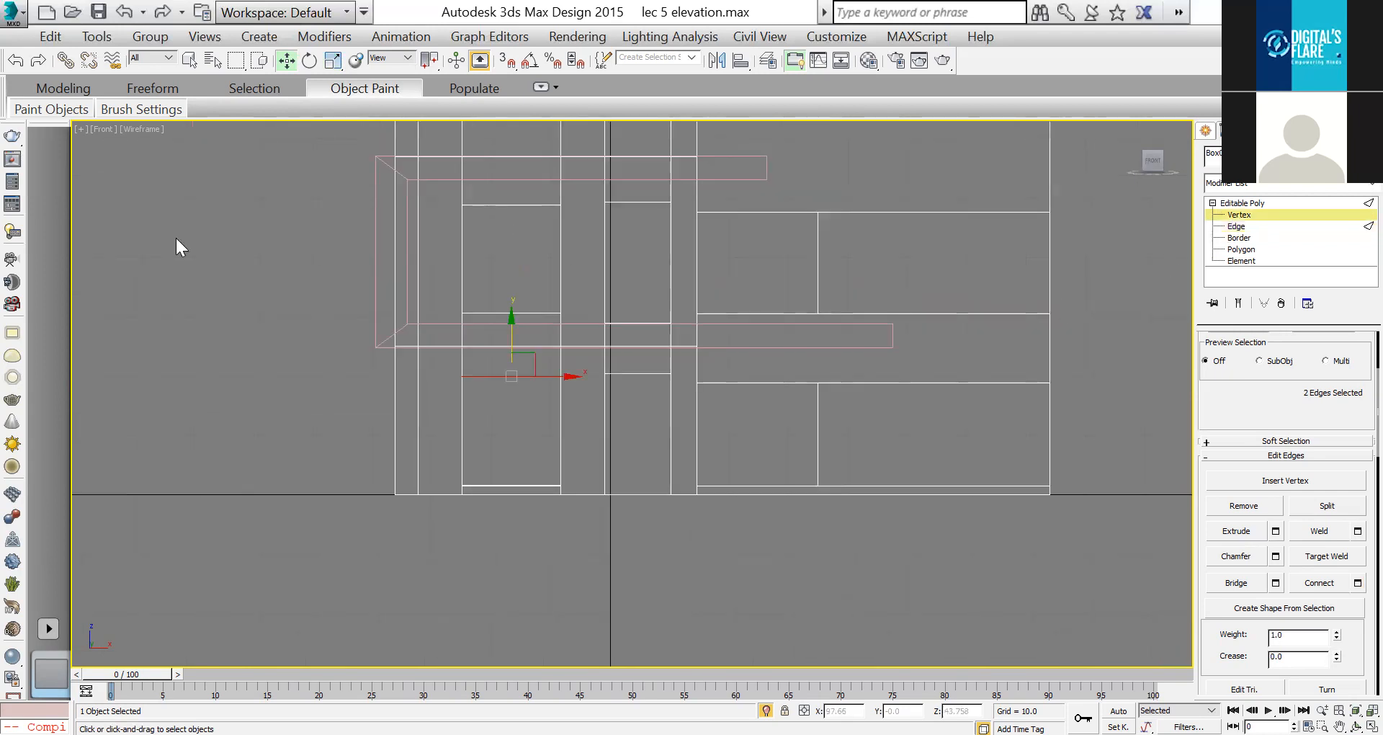
pyautogui.scroll(-4, 452, 344)
pyautogui.moveTo(449, 412); pyautogui.dragTo(492, 156)
pyautogui.scroll(4, 475, 292)
pyautogui.moveTo(464, 286); pyautogui.dragTo(456, 285)
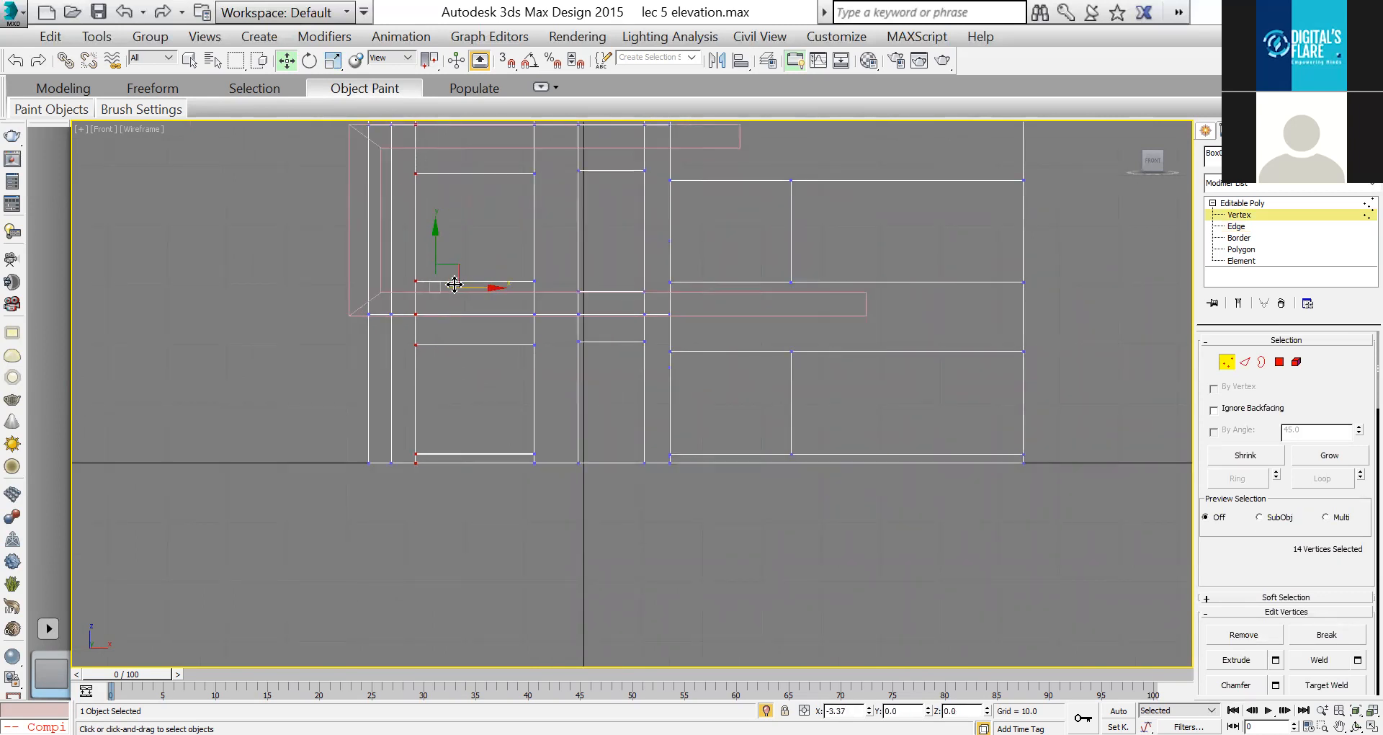
pyautogui.click(1252, 216)
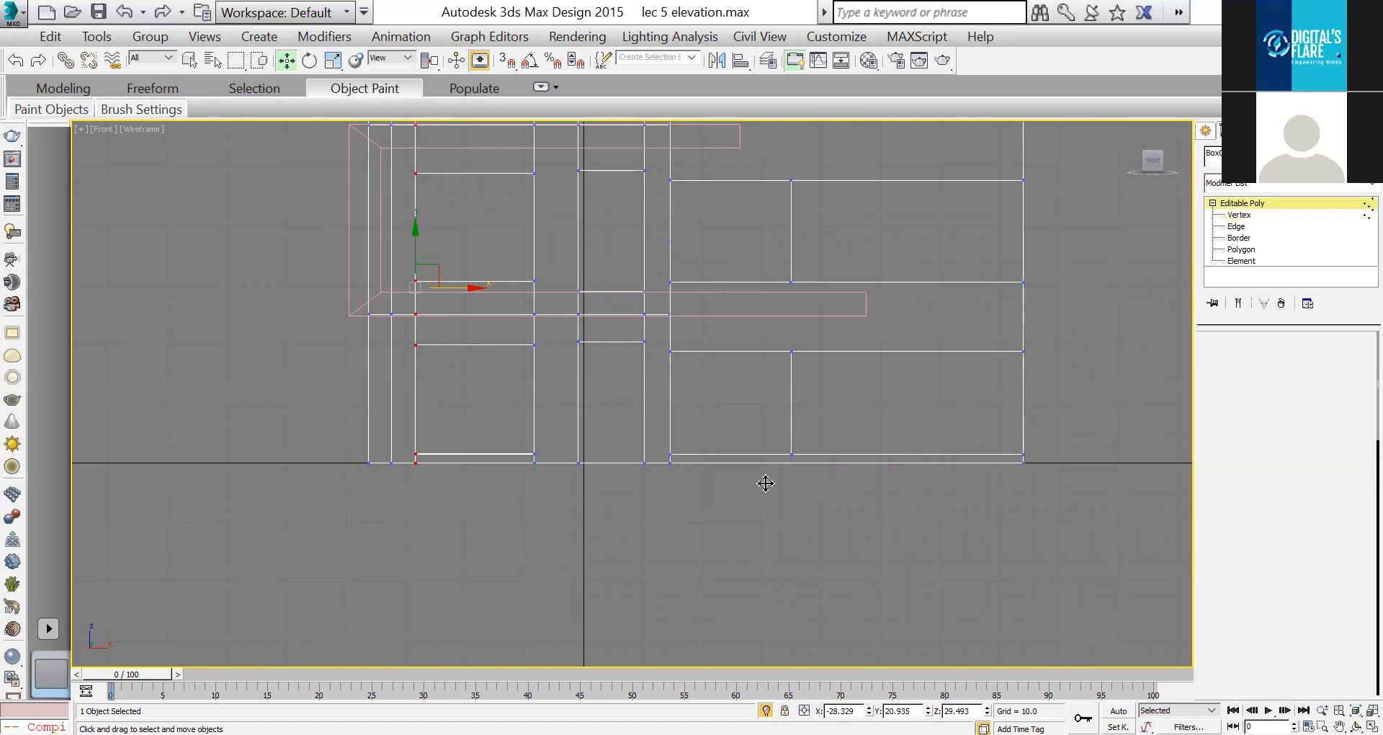
# Step: Delete the ground-floor and upper-floor polygons framed in the wide wall section to cut both openings
pyautogui.press('p')
pyautogui.click(550, 533)
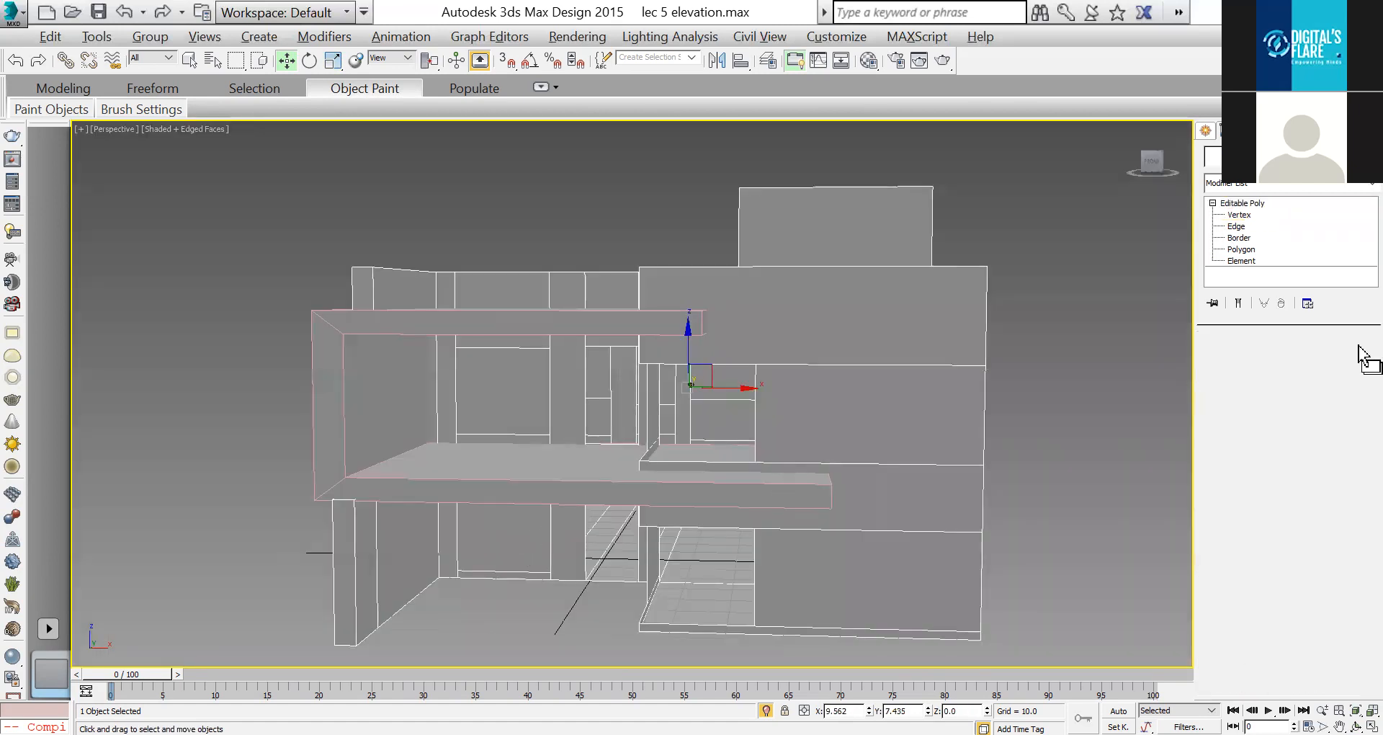
pyautogui.press('4')
pyautogui.click(530, 527)
pyautogui.keyDown('ctrl'); pyautogui.click(526, 400); pyautogui.keyUp('ctrl')
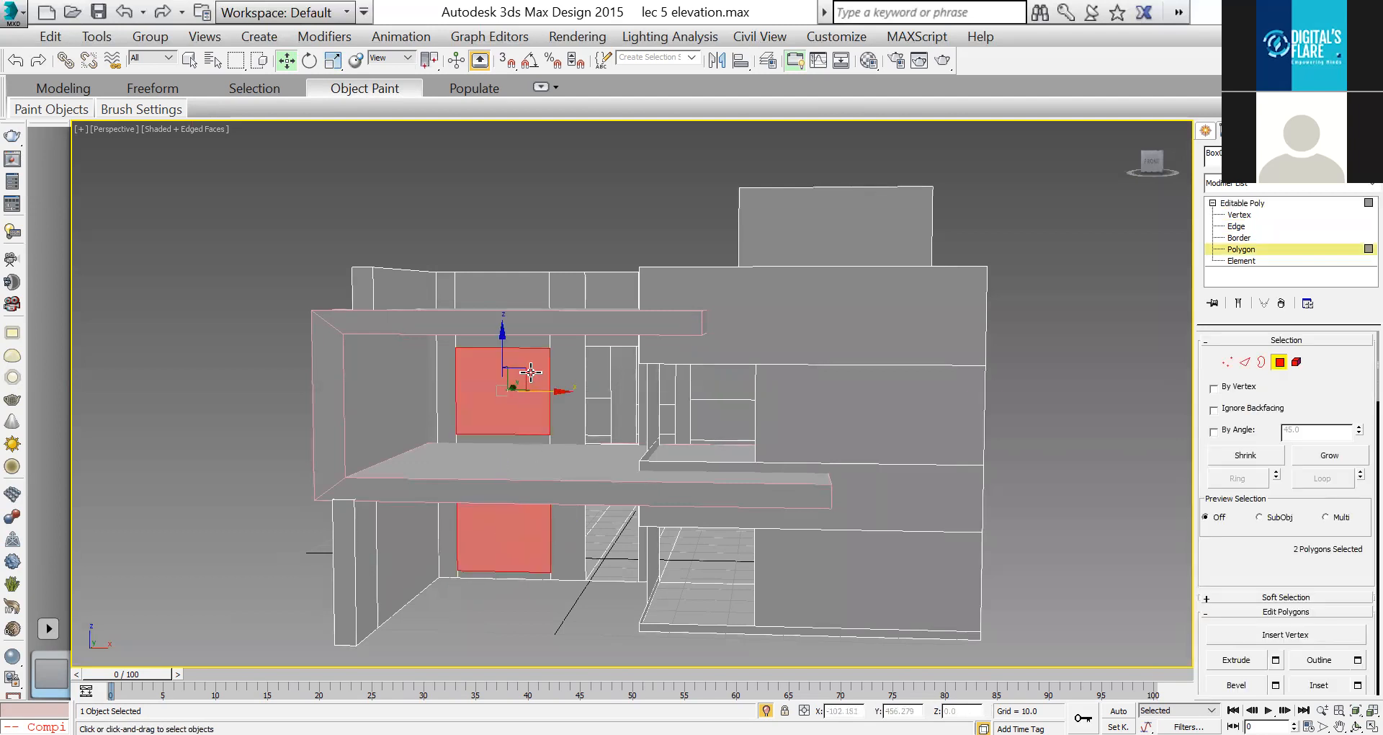
pyautogui.press('Delete')
# Step: End isolation and examine the new openings together with the complete building from several angles in the perspective view
pyautogui.hotkey('ctrl', 'r')
pyautogui.moveTo(636, 401); pyautogui.dragTo(1246, 213)
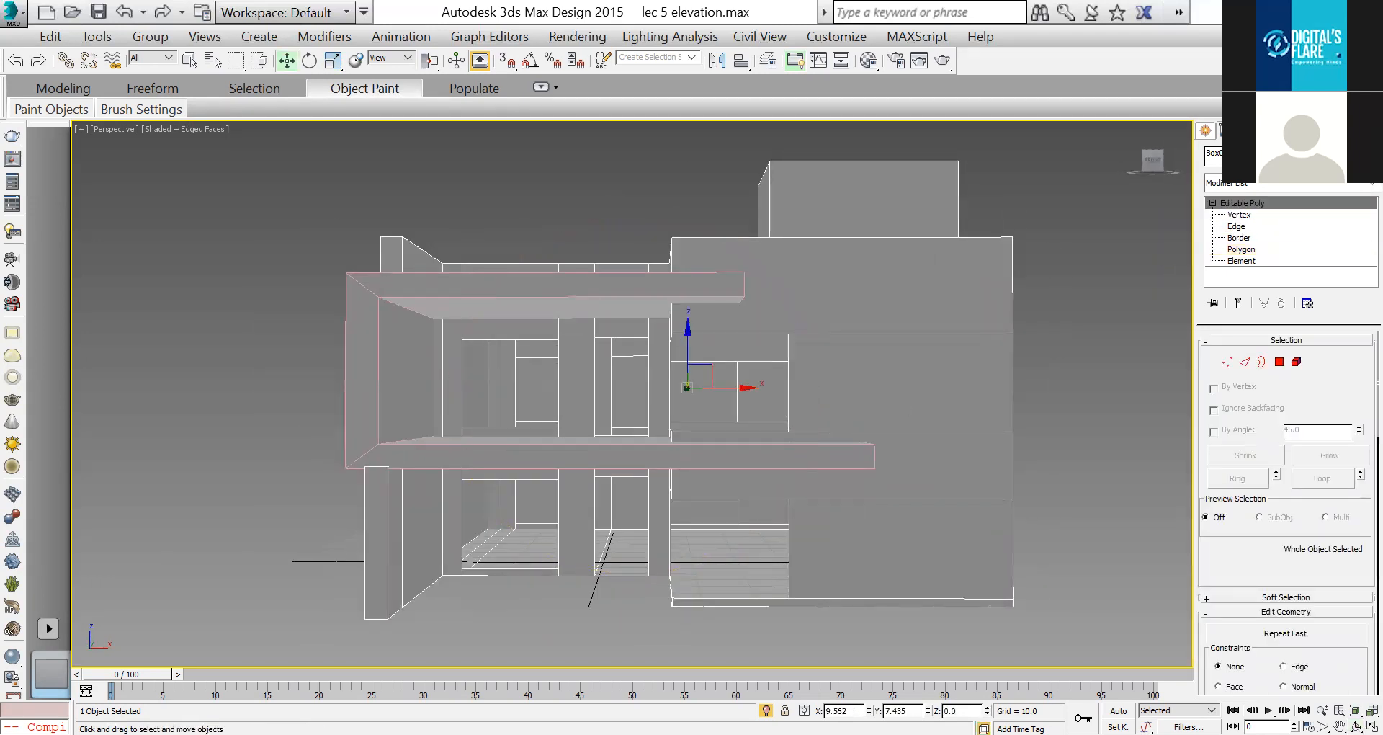
pyautogui.hotkey('ctrl', 'r')
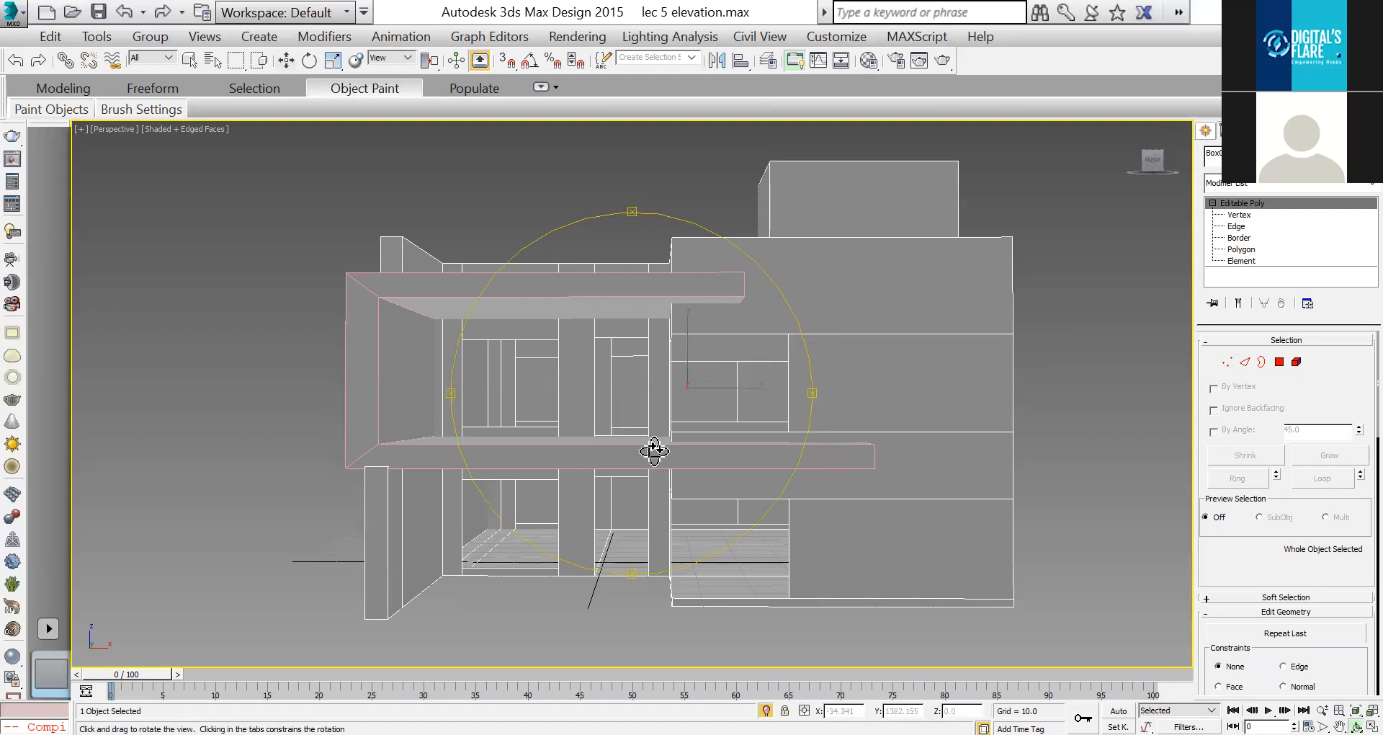
pyautogui.hotkey('shift', 'z')
pyautogui.hotkey('shift', 'z')
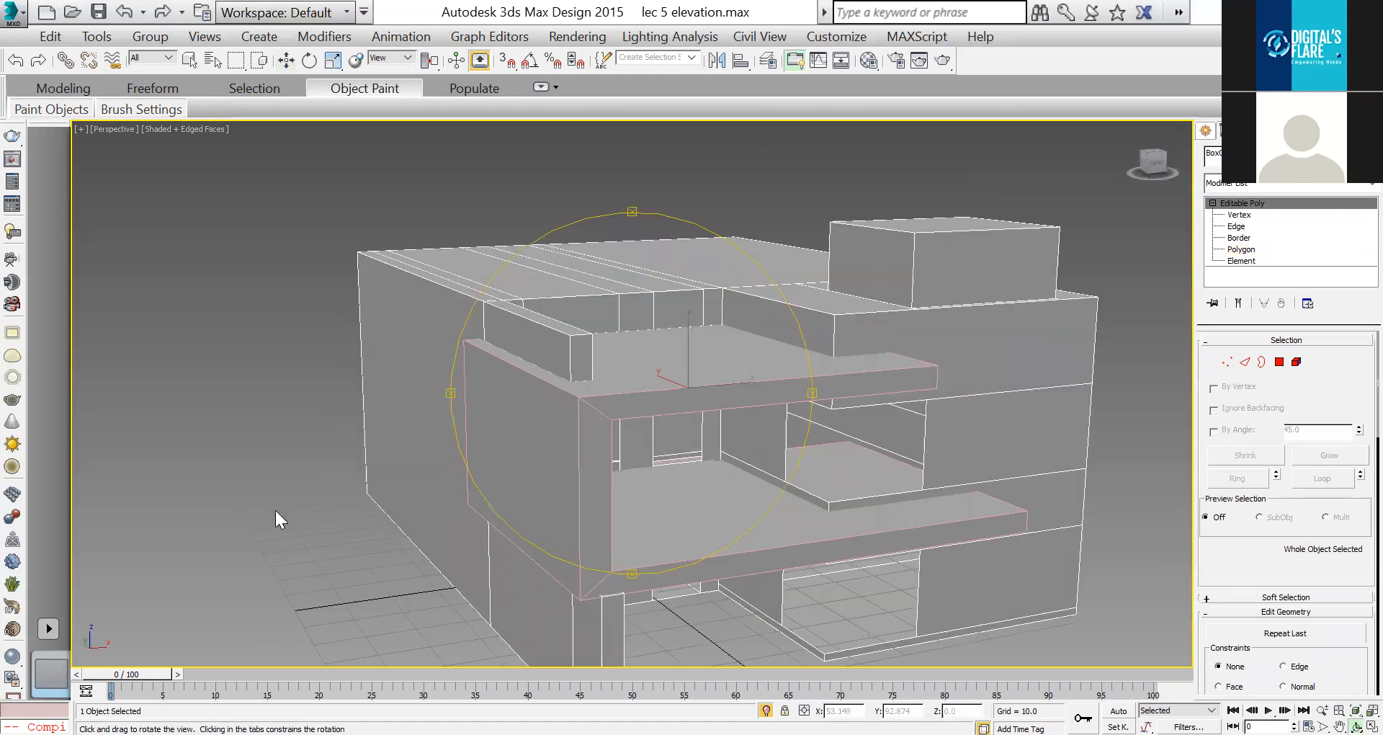
pyautogui.rightClick(344, 344)
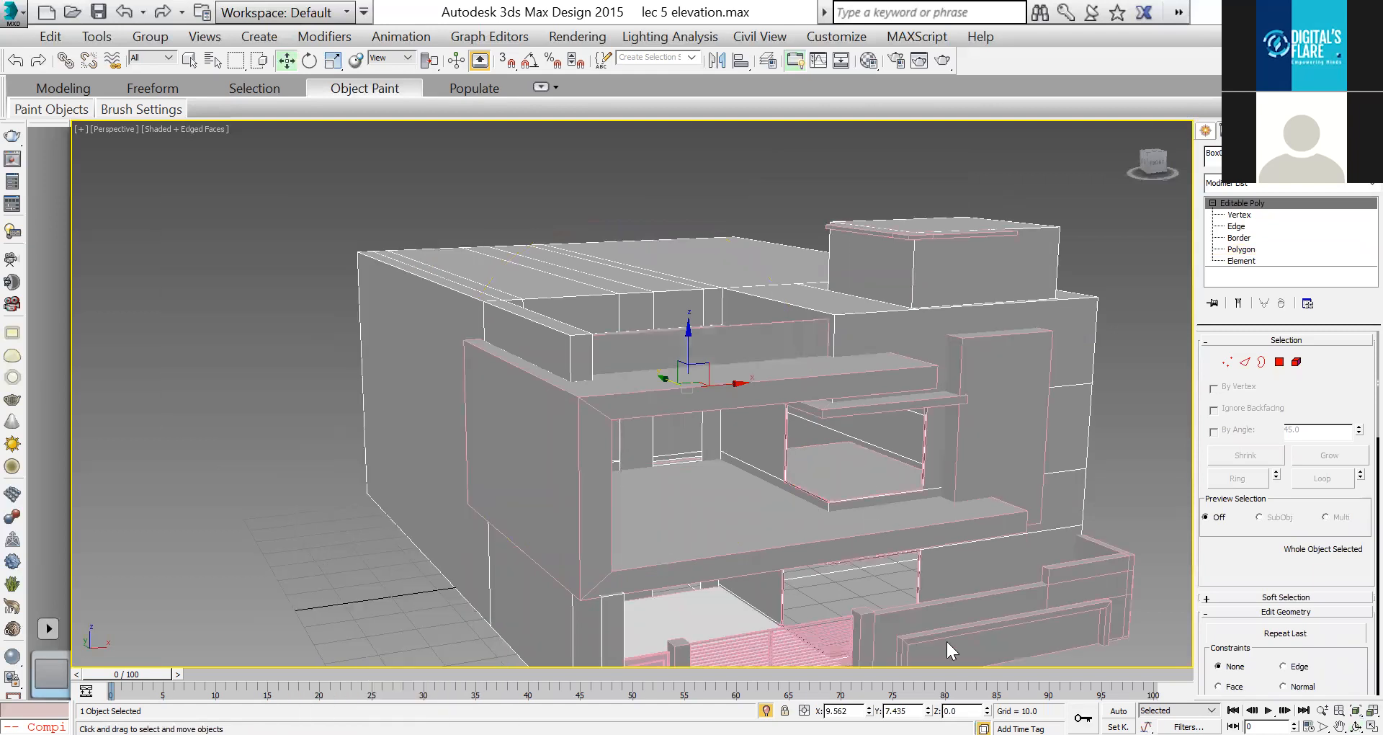
pyautogui.moveTo(688, 382); pyautogui.dragTo(573, 348, button='middle')
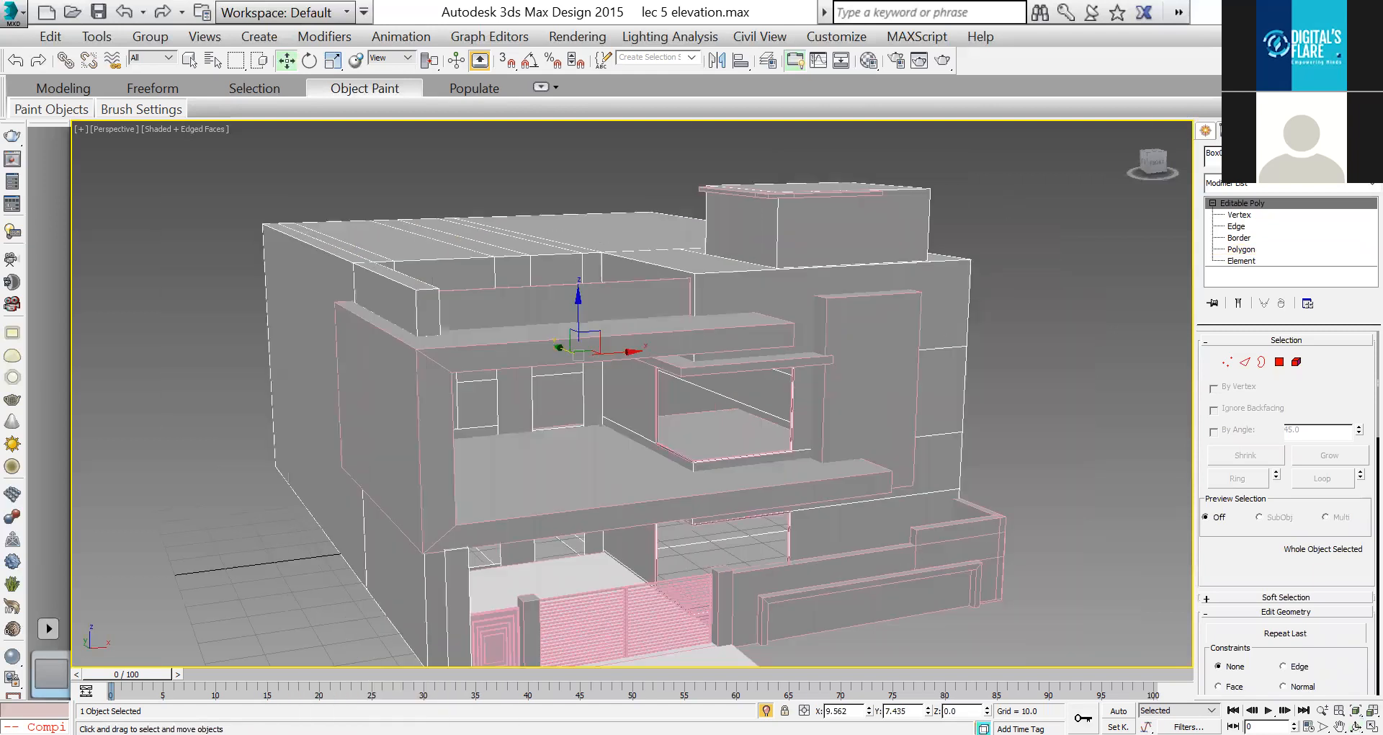
pyautogui.moveTo(665, 476); pyautogui.dragTo(612, 449, button='middle')
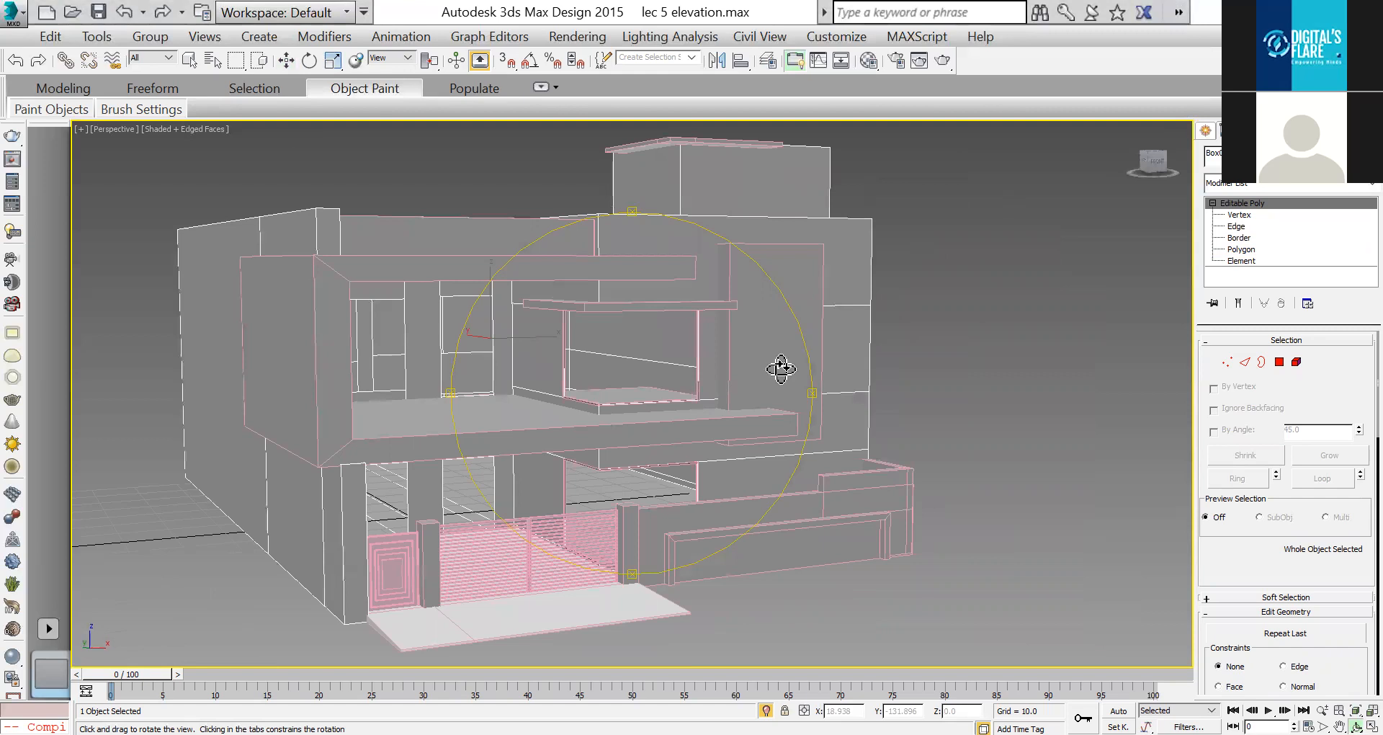
# Step: Isolate the main building and the tall facade panel together and show them in the front view
pyautogui.press('w')
pyautogui.click(796, 340)
pyautogui.keyDown('ctrl'); pyautogui.click(835, 336); pyautogui.keyUp('ctrl')
pyautogui.press('z')
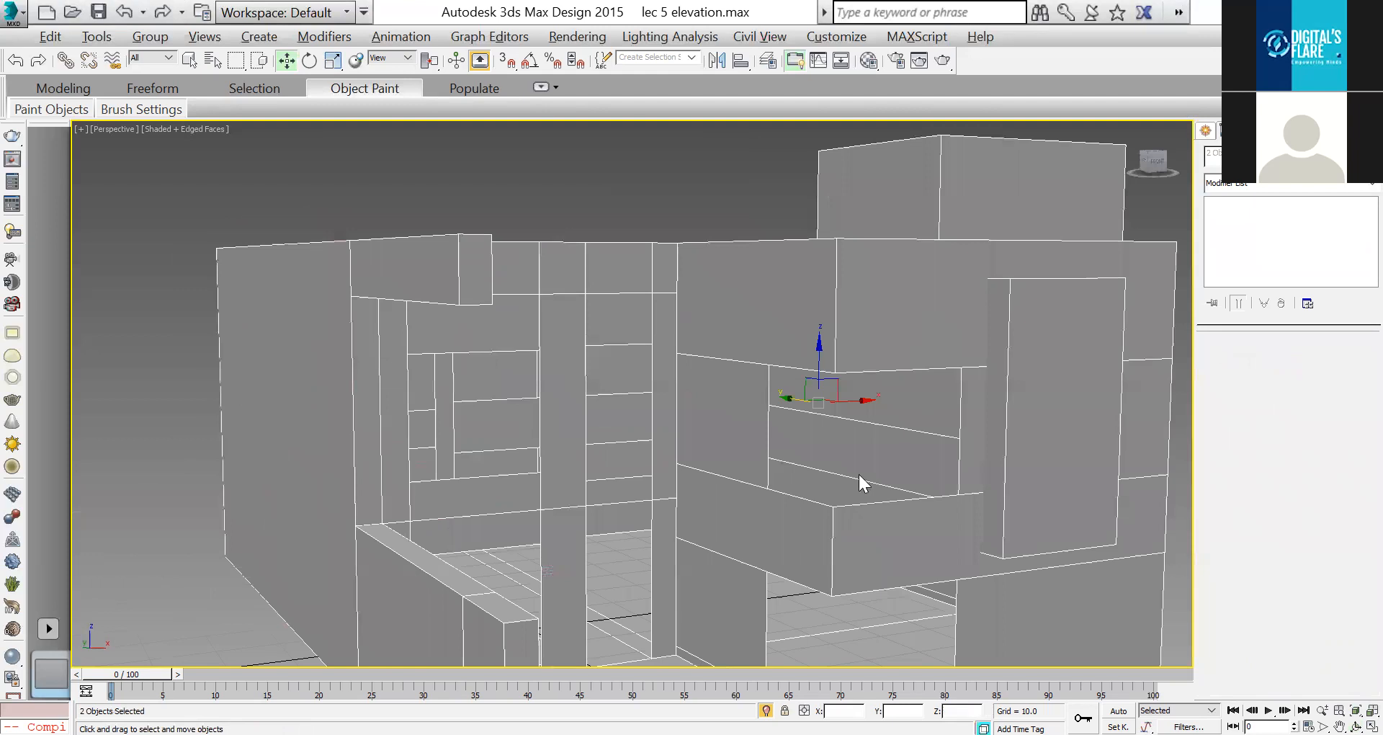
pyautogui.hotkey('alt', 'w')
pyautogui.hotkey('alt', 'w')
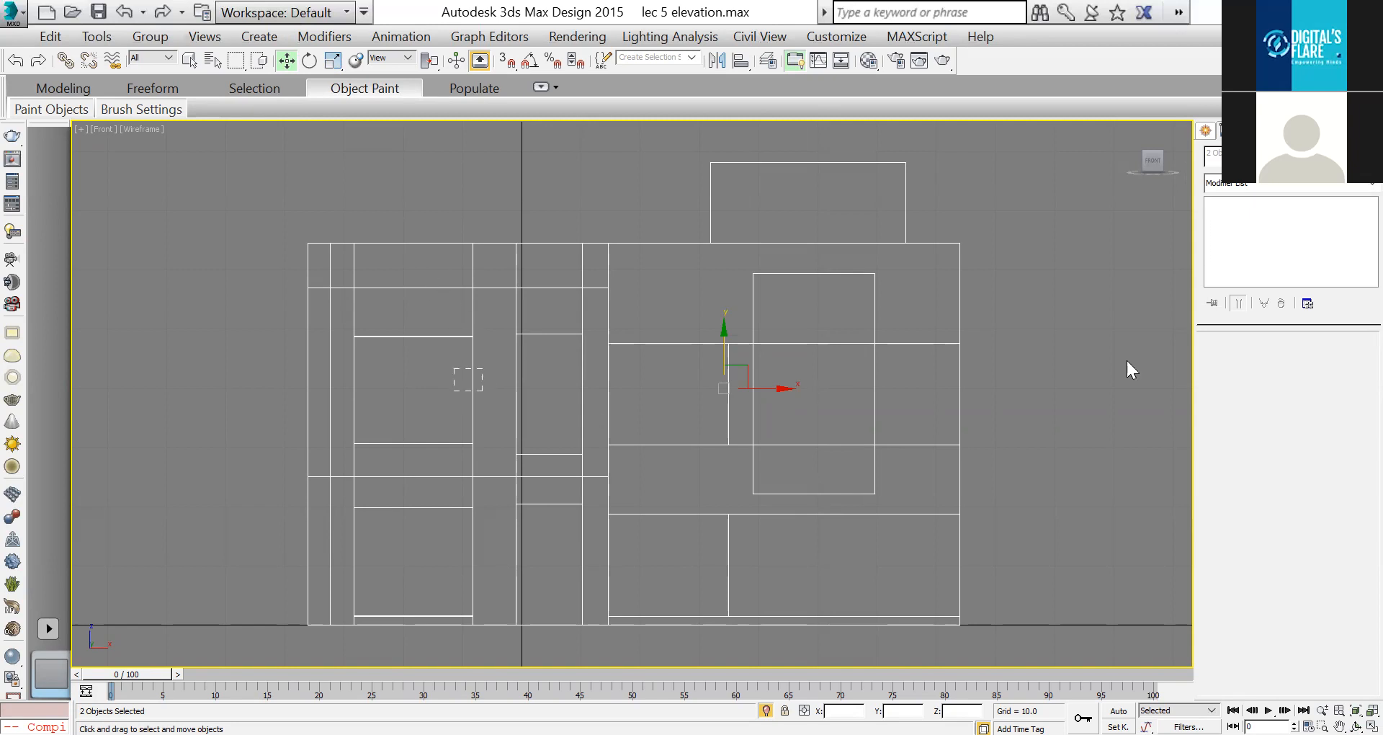
# Step: Flatten the four vertices of the wide upper-floor opening's head to one height and raise them slightly
pyautogui.click(1225, 362)
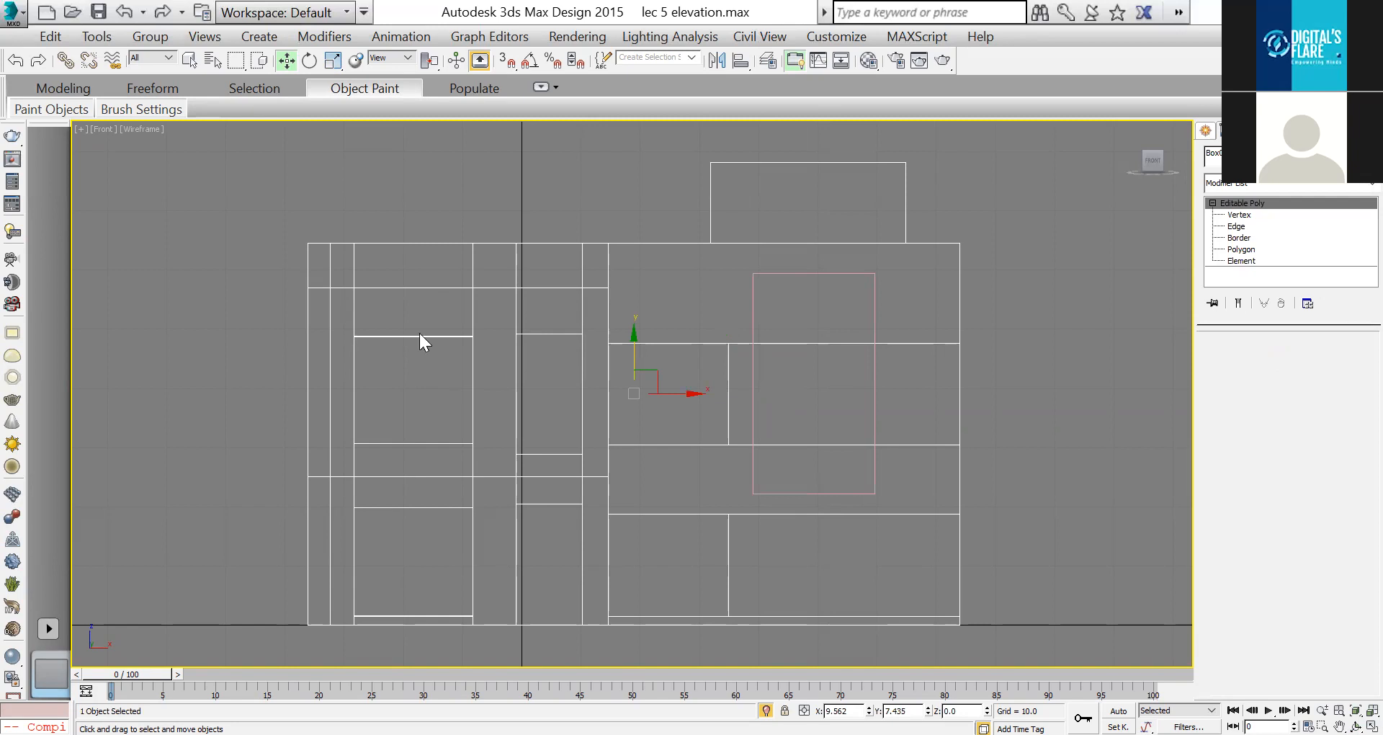
pyautogui.scroll(2, 470, 304)
pyautogui.scroll(5, 706, 413)
pyautogui.moveTo(732, 408); pyautogui.dragTo(167, 527)
pyautogui.press('r')
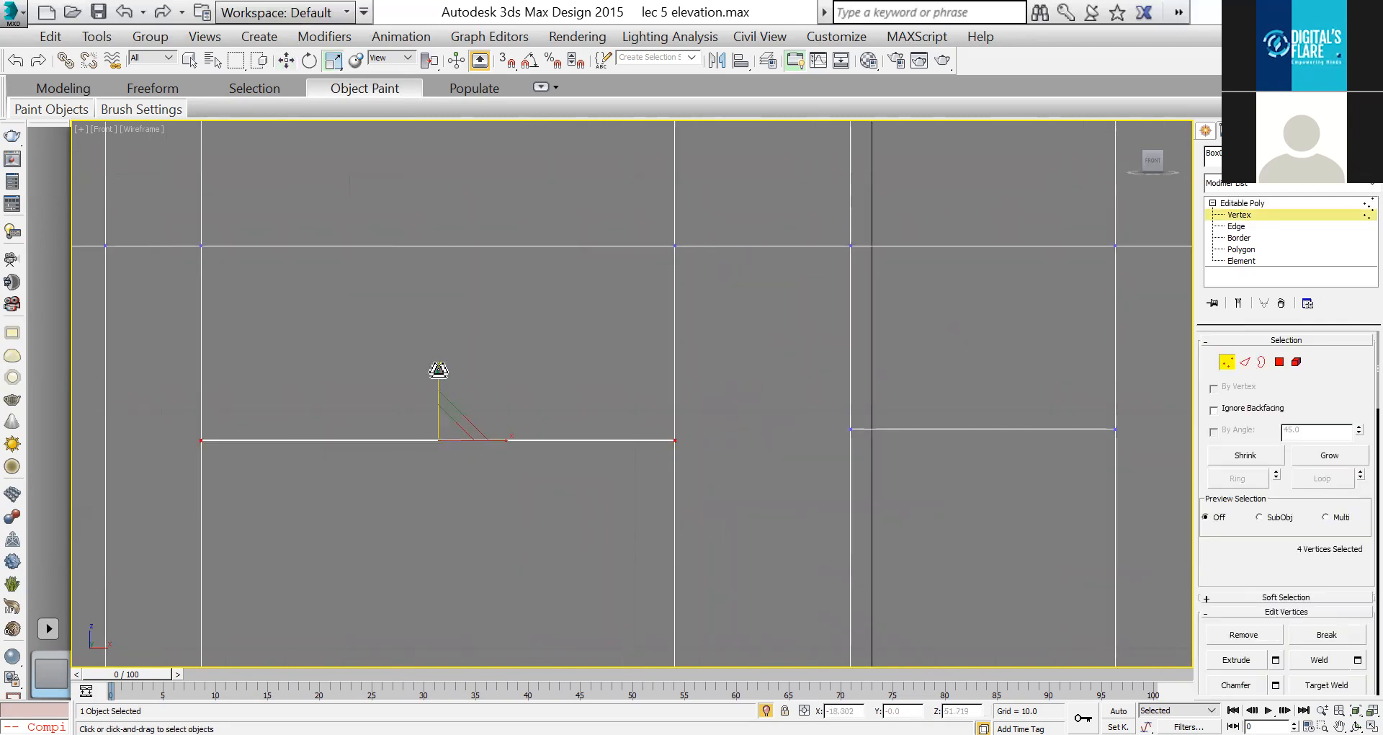
pyautogui.press('w')
pyautogui.moveTo(450, 401); pyautogui.dragTo(450, 394)
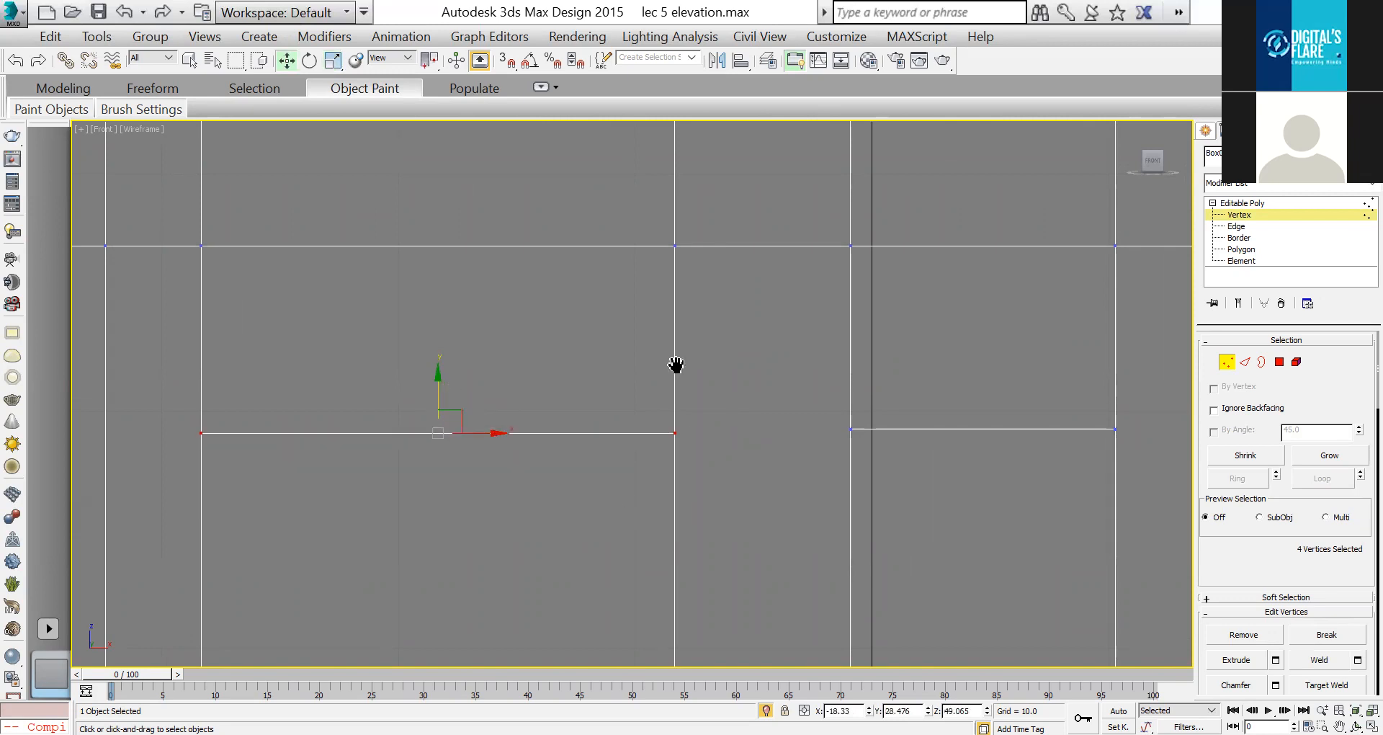
# Step: Check the alignment of the wide upper-floor opening's sill vertices and of the ground-floor opening, and leave vertex editing
pyautogui.scroll(-4, 634, 497)
pyautogui.moveTo(689, 406); pyautogui.dragTo(685, 135, button='middle')
pyautogui.moveTo(387, 445); pyautogui.dragTo(697, 404)
pyautogui.scroll(4, 577, 415)
pyautogui.scroll(-5, 607, 478)
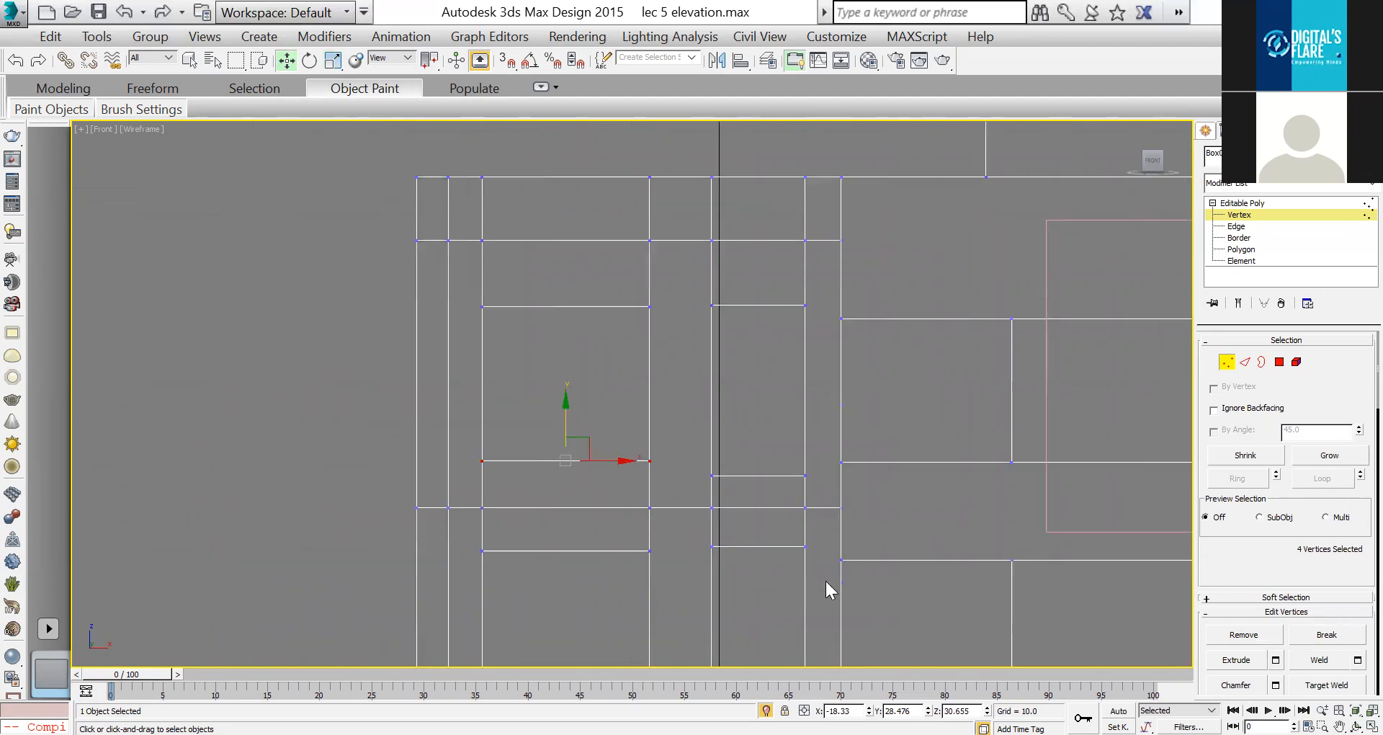
pyautogui.moveTo(756, 477); pyautogui.dragTo(745, 315, button='middle')
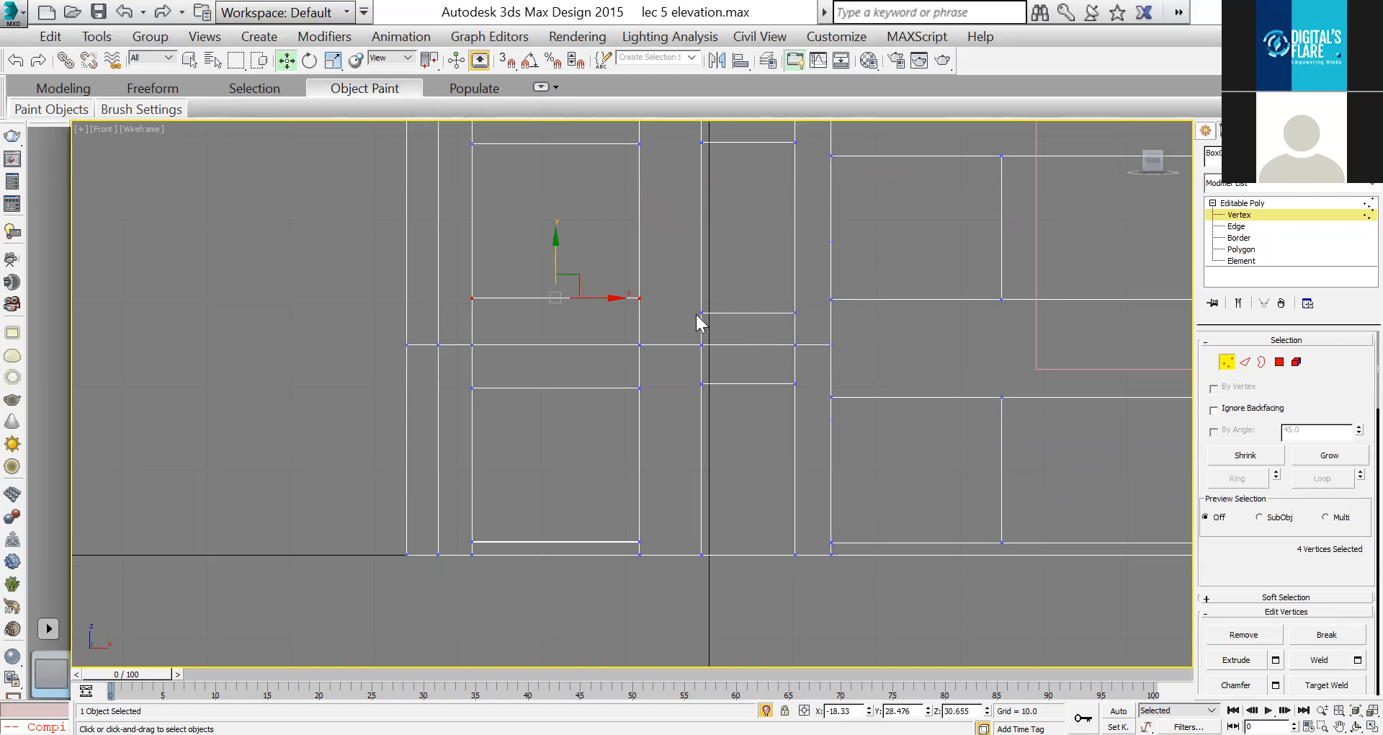
pyautogui.click(1263, 215)
pyautogui.click(876, 546)
# Step: Bring back the full building in the perspective view, then isolate the main building and facade panel again in the front view
pyautogui.hotkey('alt', 'w')
pyautogui.click(711, 521)
pyautogui.hotkey('alt', 'w')
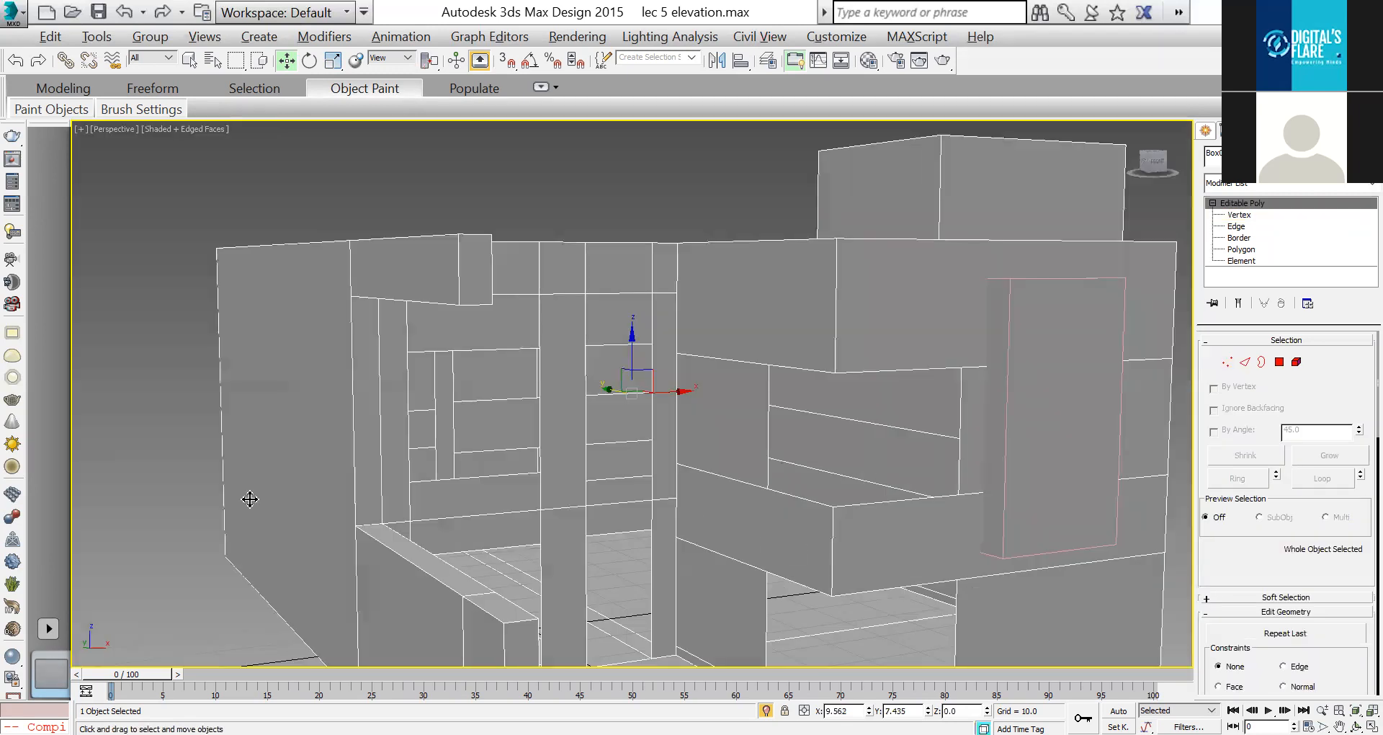
pyautogui.rightClick(259, 430)
pyautogui.click(284, 343)
pyautogui.click(1074, 420)
pyautogui.keyDown('ctrl'); pyautogui.click(1163, 367); pyautogui.keyUp('ctrl')
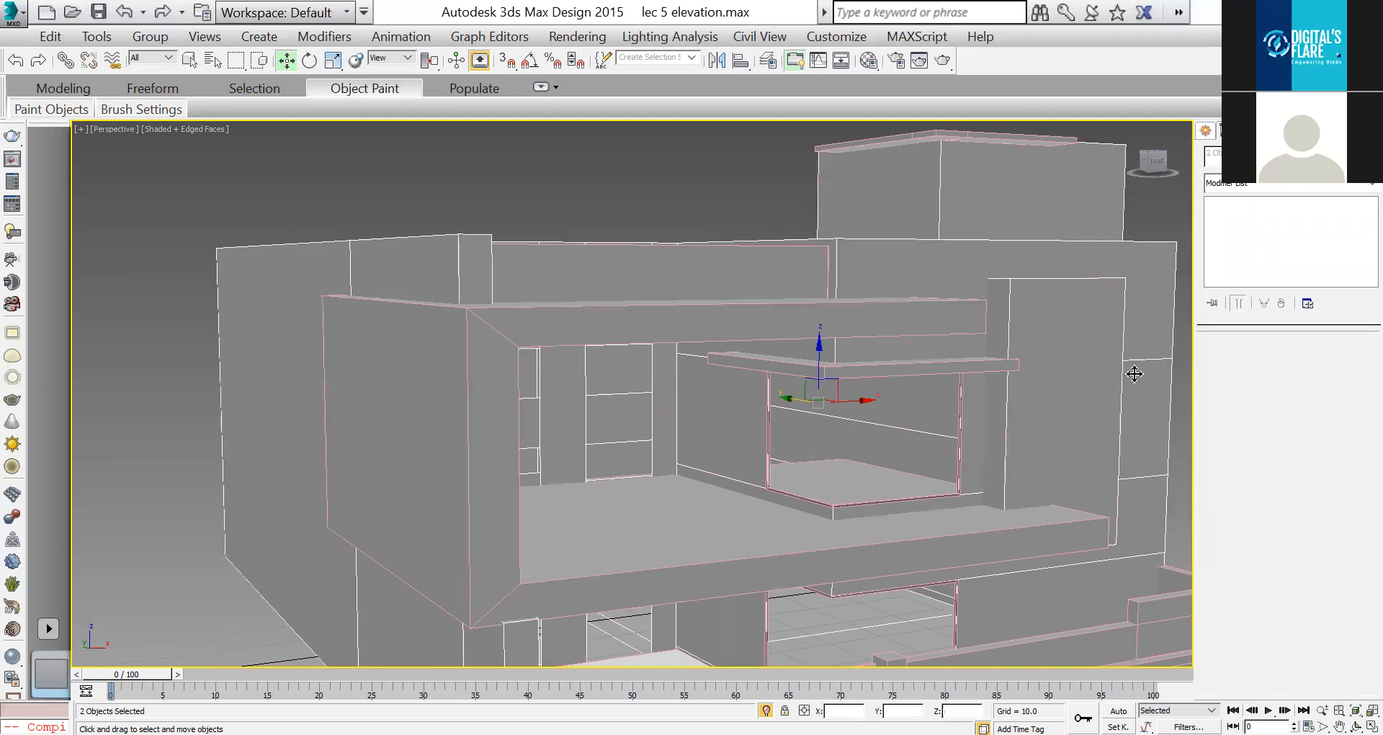
pyautogui.hotkey('alt', 'q')
pyautogui.hotkey('alt', 'w')
pyautogui.rightClick(925, 400)
pyautogui.hotkey('alt', 'w')
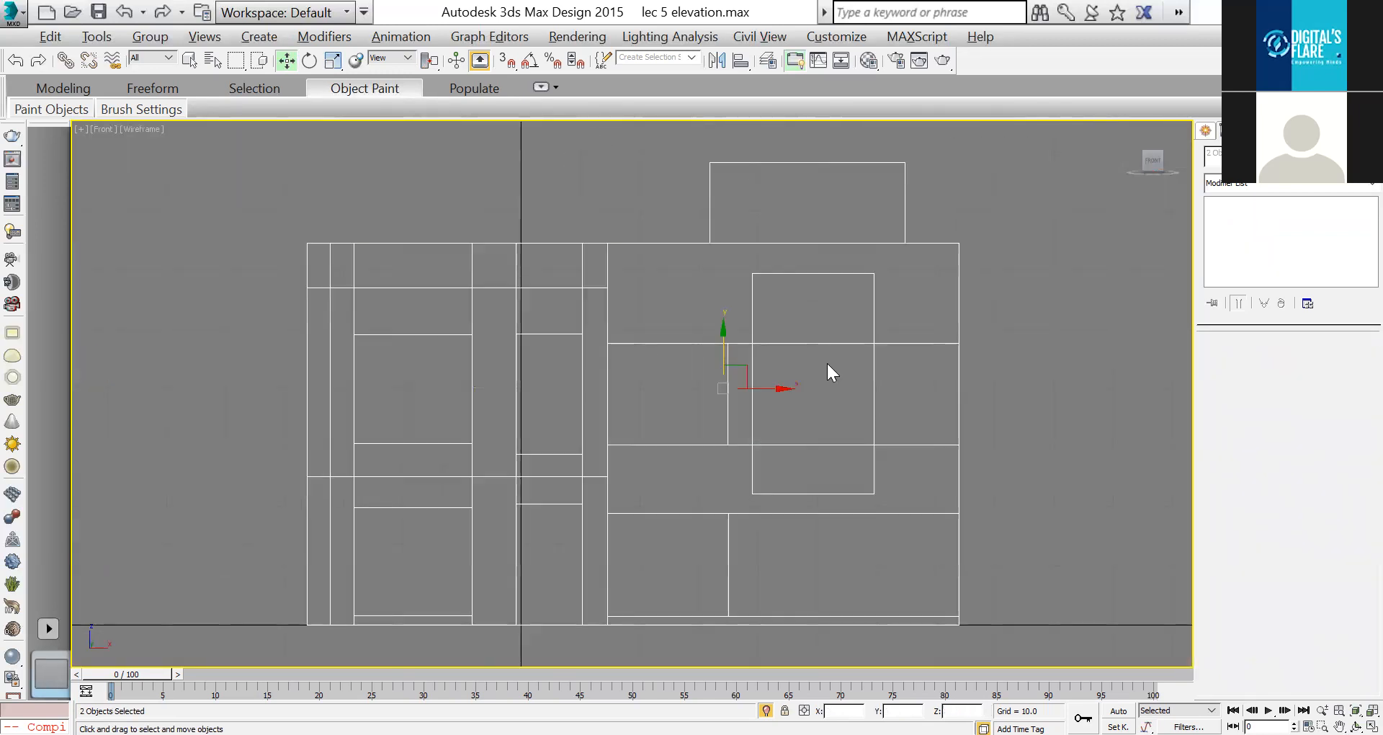
# Step: Convert the tall facade panel box to an Editable Poly
pyautogui.click(835, 273)
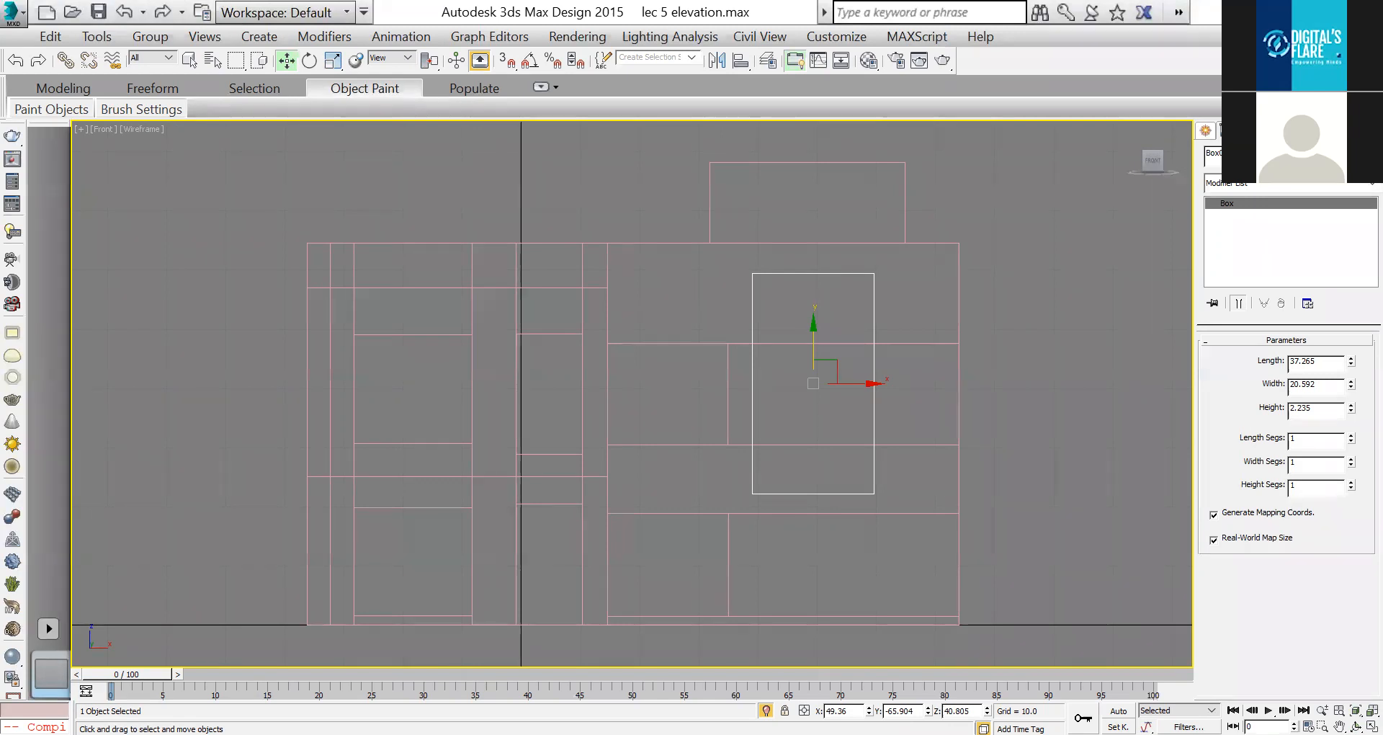
pyautogui.rightClick(1237, 210)
pyautogui.click(1249, 375)
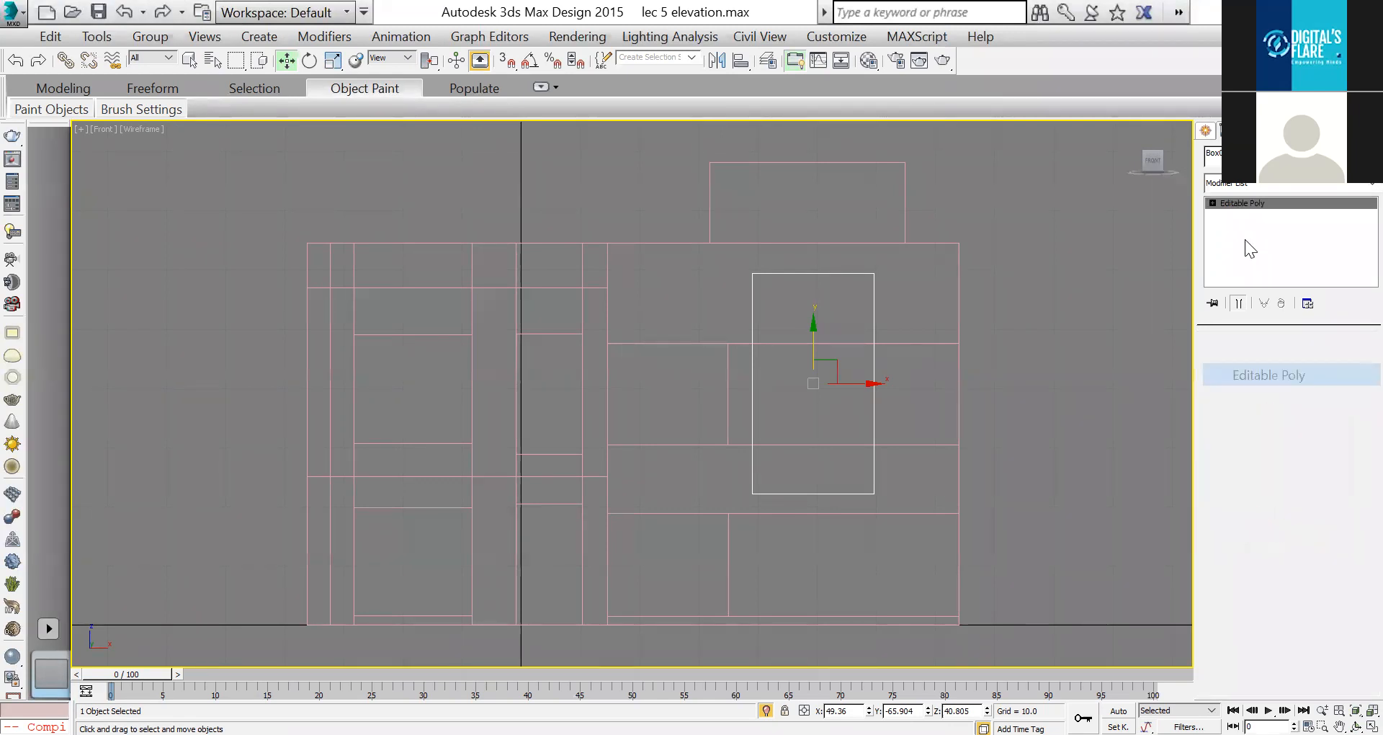
# Step: Connect the facade panel's top and bottom edges with 2 segments, pinch 6 and slide 36
pyautogui.press('2')
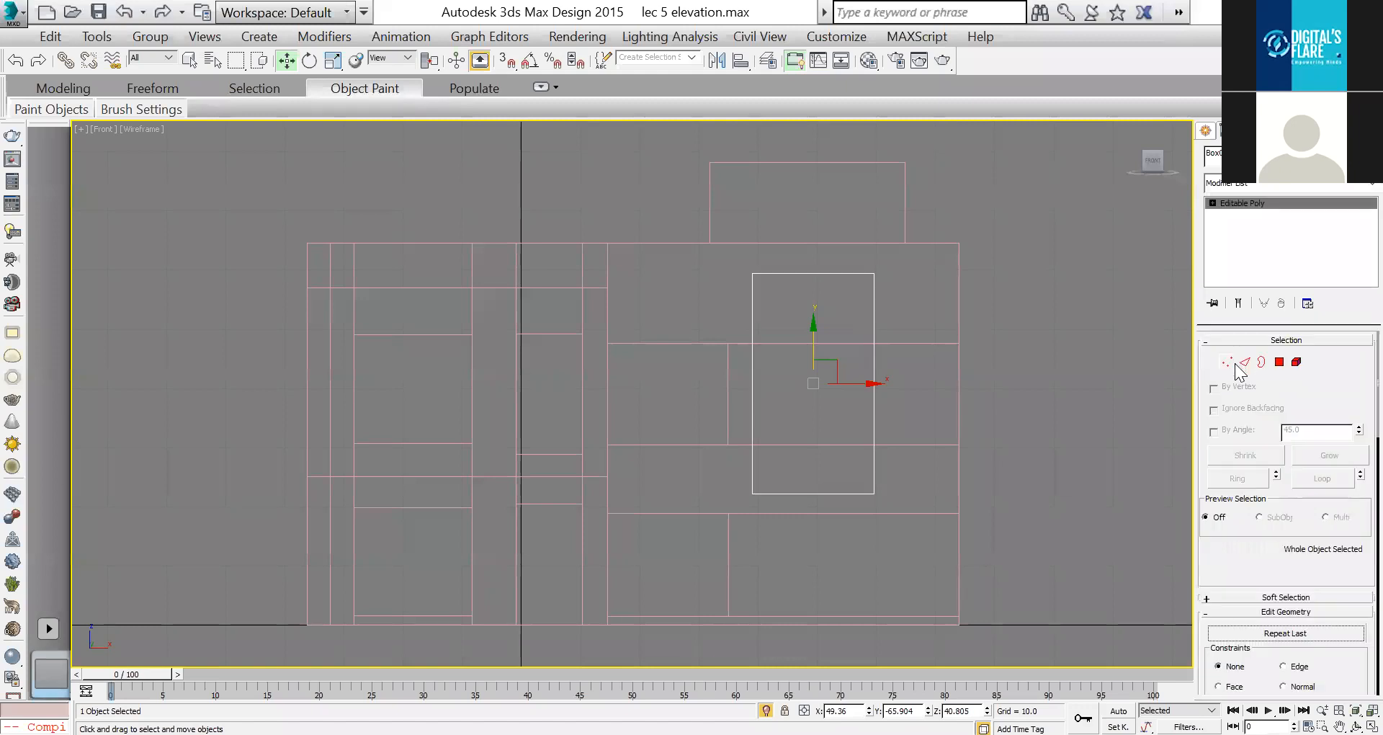
pyautogui.moveTo(813, 253); pyautogui.dragTo(851, 572)
pyautogui.scroll(-5, 1273, 543)
pyautogui.click(1356, 537)
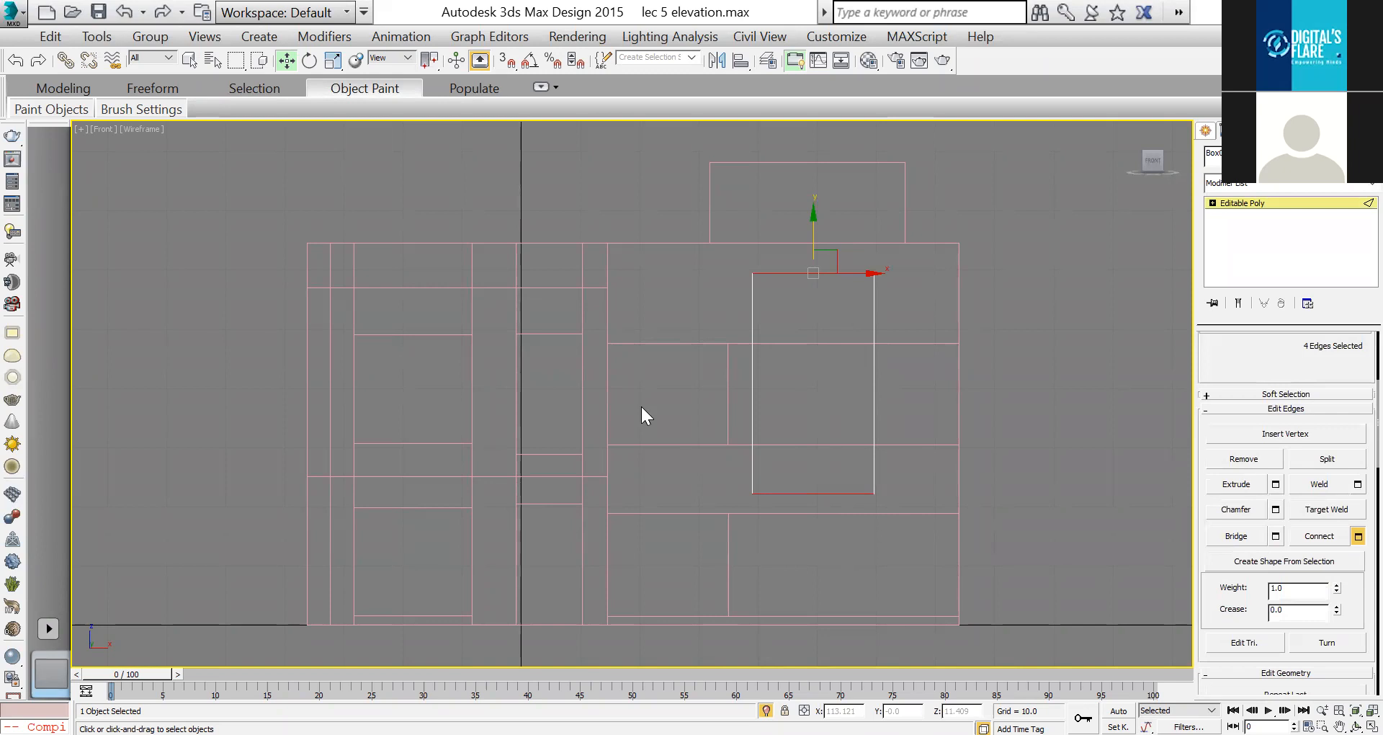
pyautogui.moveTo(641, 401); pyautogui.dragTo(680, 334)
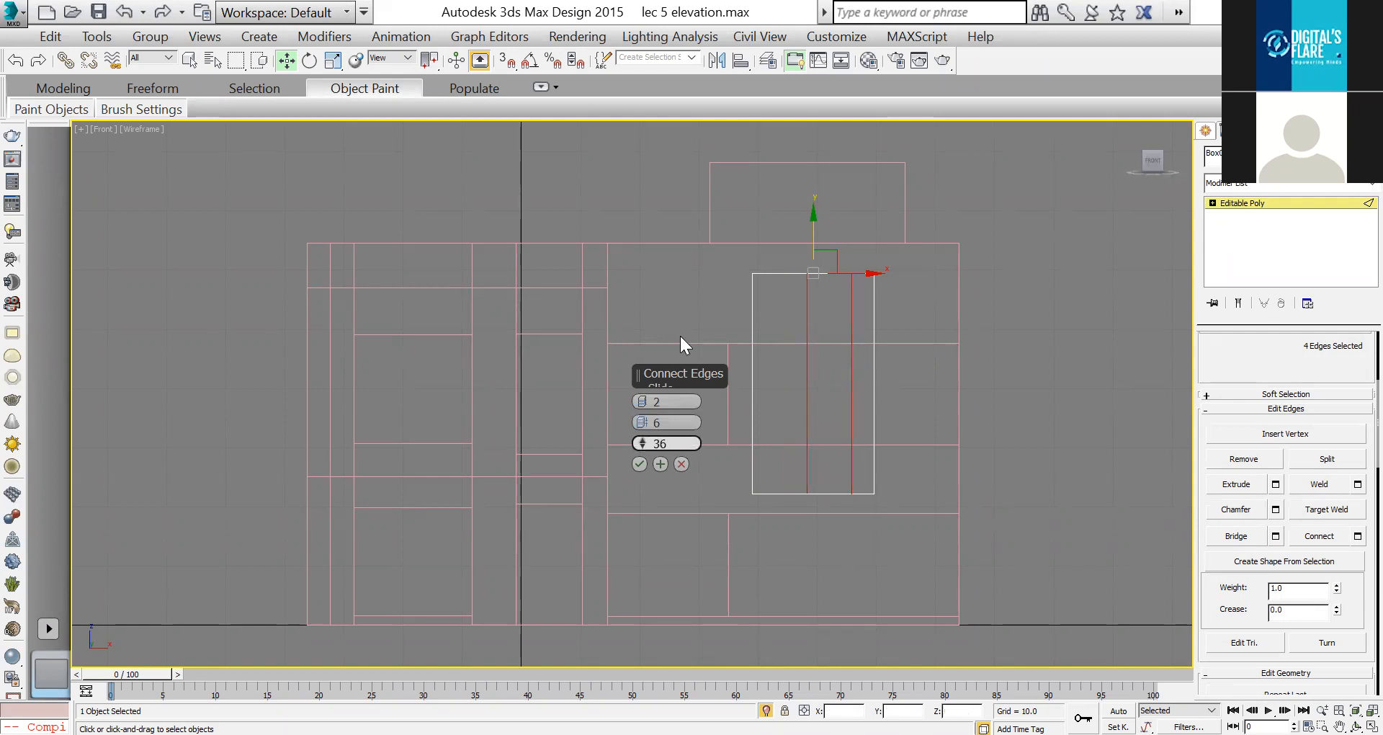
pyautogui.click(640, 465)
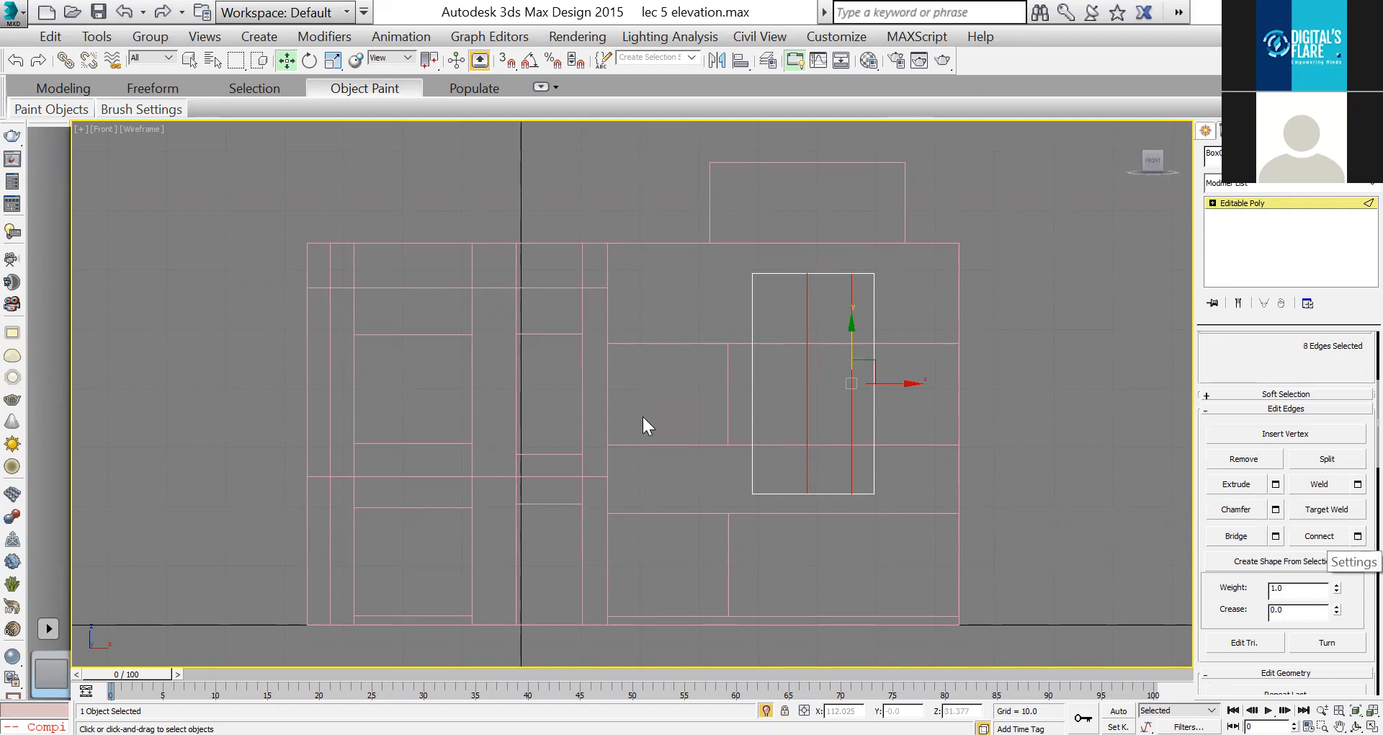
# Step: Connect the facade panel's two new vertical edge lines with two horizontal segments between them
pyautogui.moveTo(641, 419); pyautogui.dragTo(650, 360)
pyautogui.click(640, 464)
pyautogui.scroll(5, 887, 477)
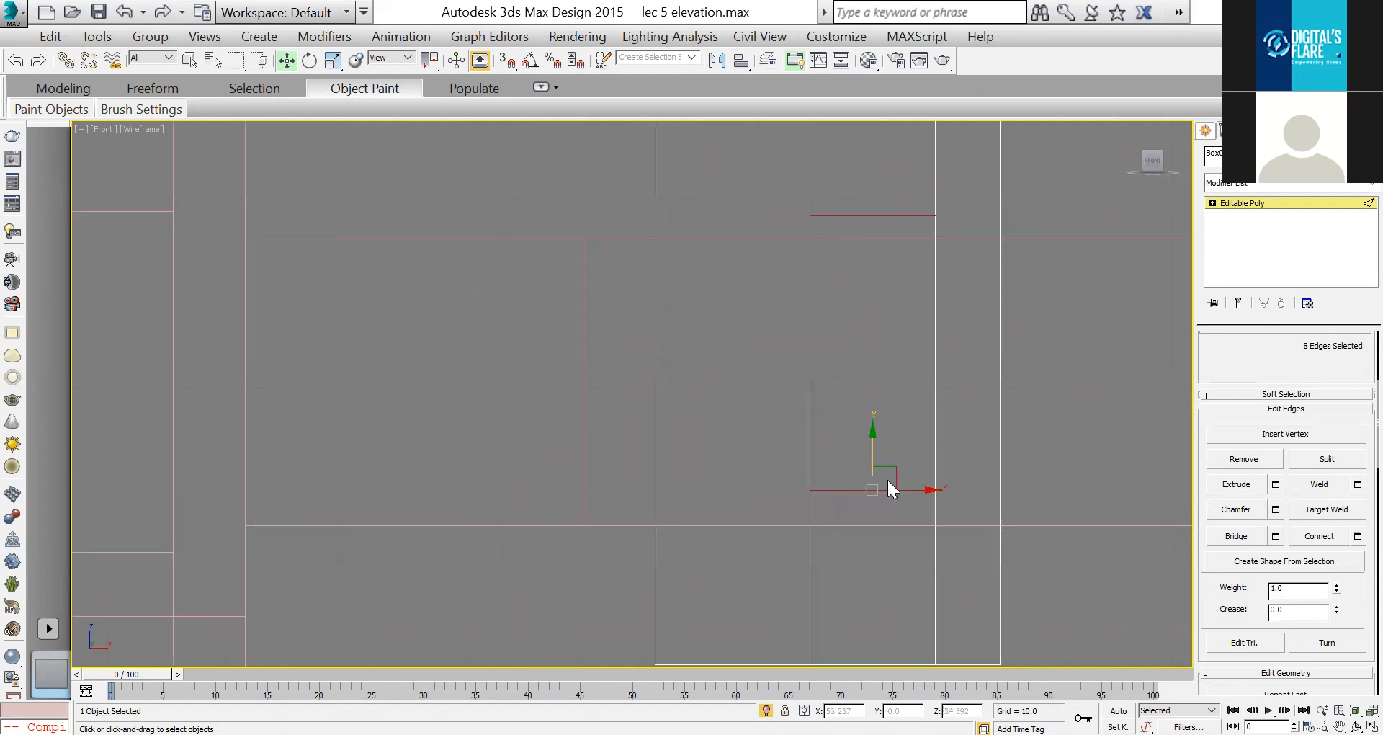
# Step: Move the facade panel's two horizontal edge lines onto the upper and lower window lines of the building behind it
pyautogui.moveTo(876, 481); pyautogui.dragTo(901, 517)
pyautogui.click(1213, 203)
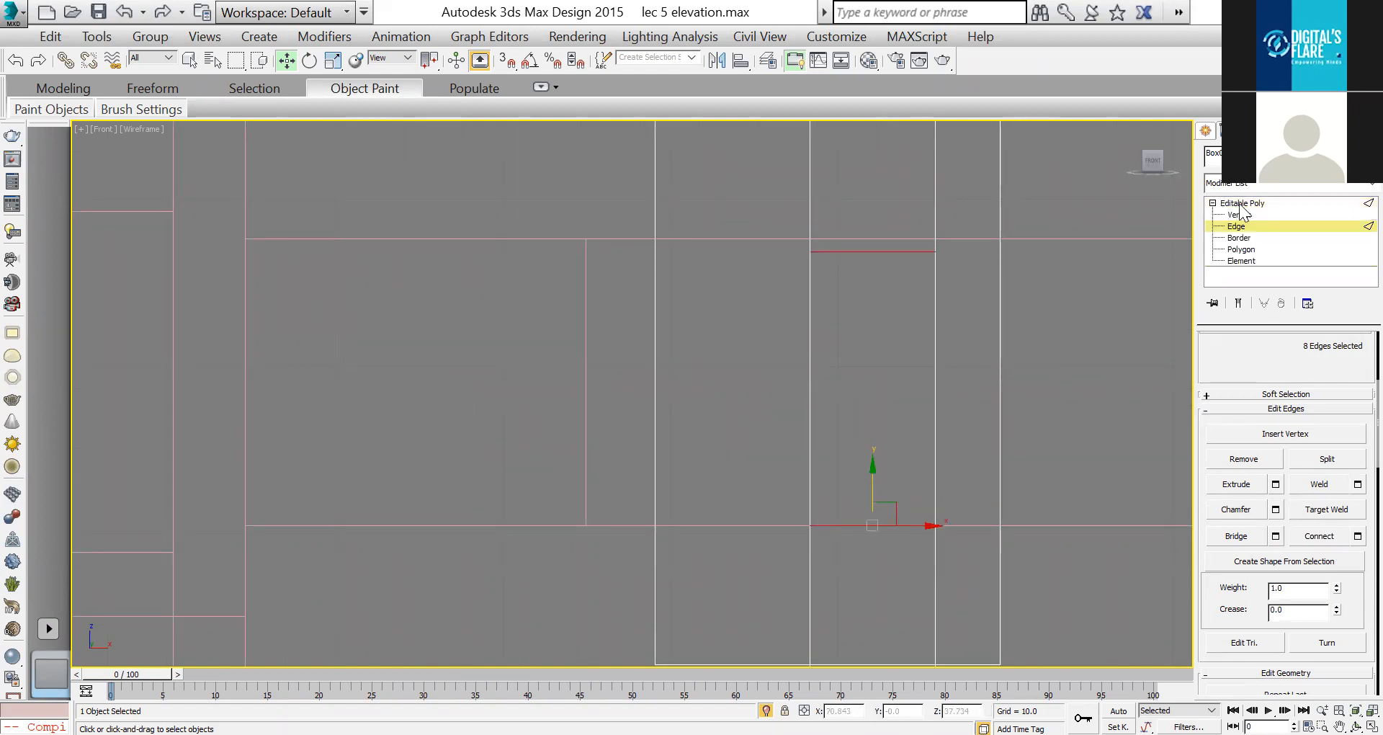
pyautogui.press('1')
pyautogui.moveTo(969, 239); pyautogui.dragTo(767, 278)
pyautogui.scroll(3, 896, 234)
pyautogui.moveTo(829, 243); pyautogui.dragTo(840, 206)
pyautogui.scroll(-3, 922, 321)
pyautogui.scroll(6, 905, 473)
pyautogui.moveTo(967, 404); pyautogui.dragTo(423, 498)
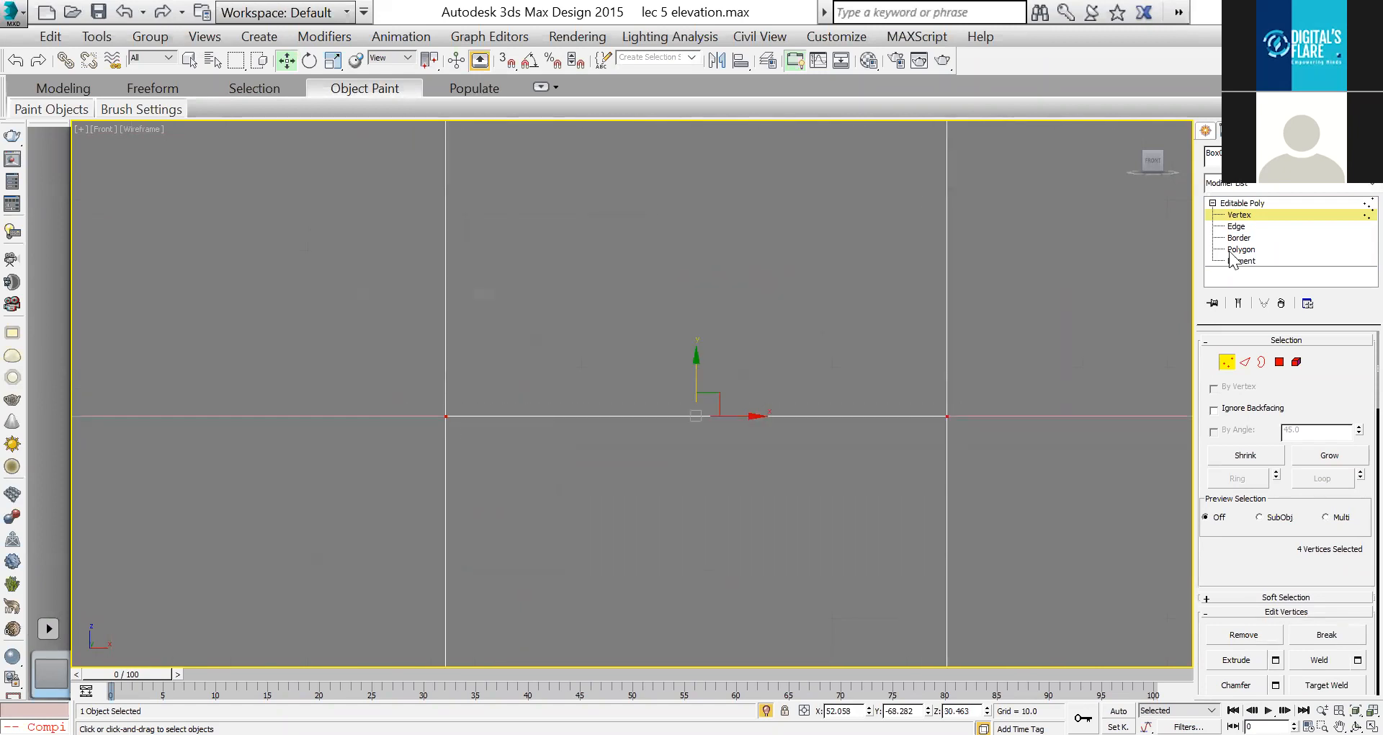
pyautogui.press('1')
pyautogui.scroll(-4, 997, 391)
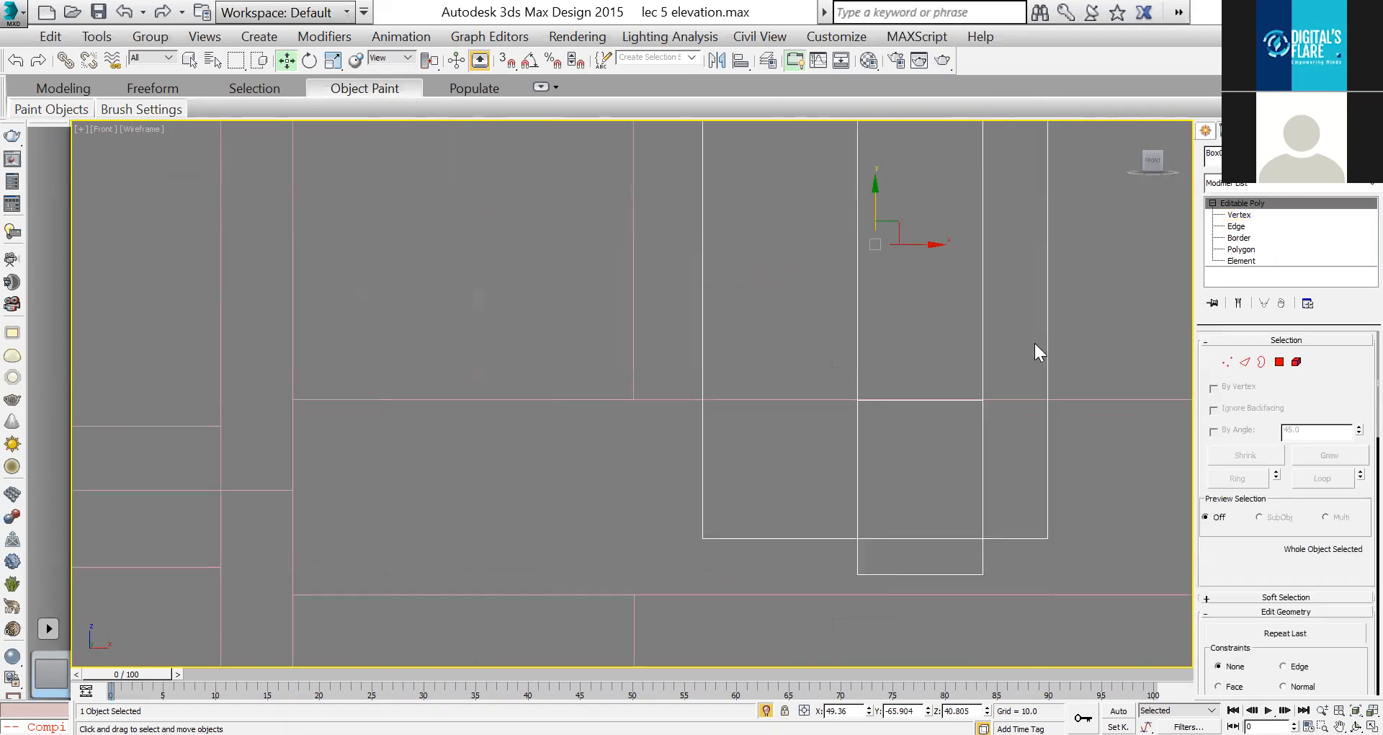
# Step: Connect the main building's horizontal window-band edges behind the panel with 2 segments, pinch -34 and slide 0
pyautogui.click(1020, 400)
pyautogui.scroll(-2, 1018, 422)
pyautogui.moveTo(1015, 425); pyautogui.dragTo(881, 510, button='middle')
pyautogui.click(1244, 362)
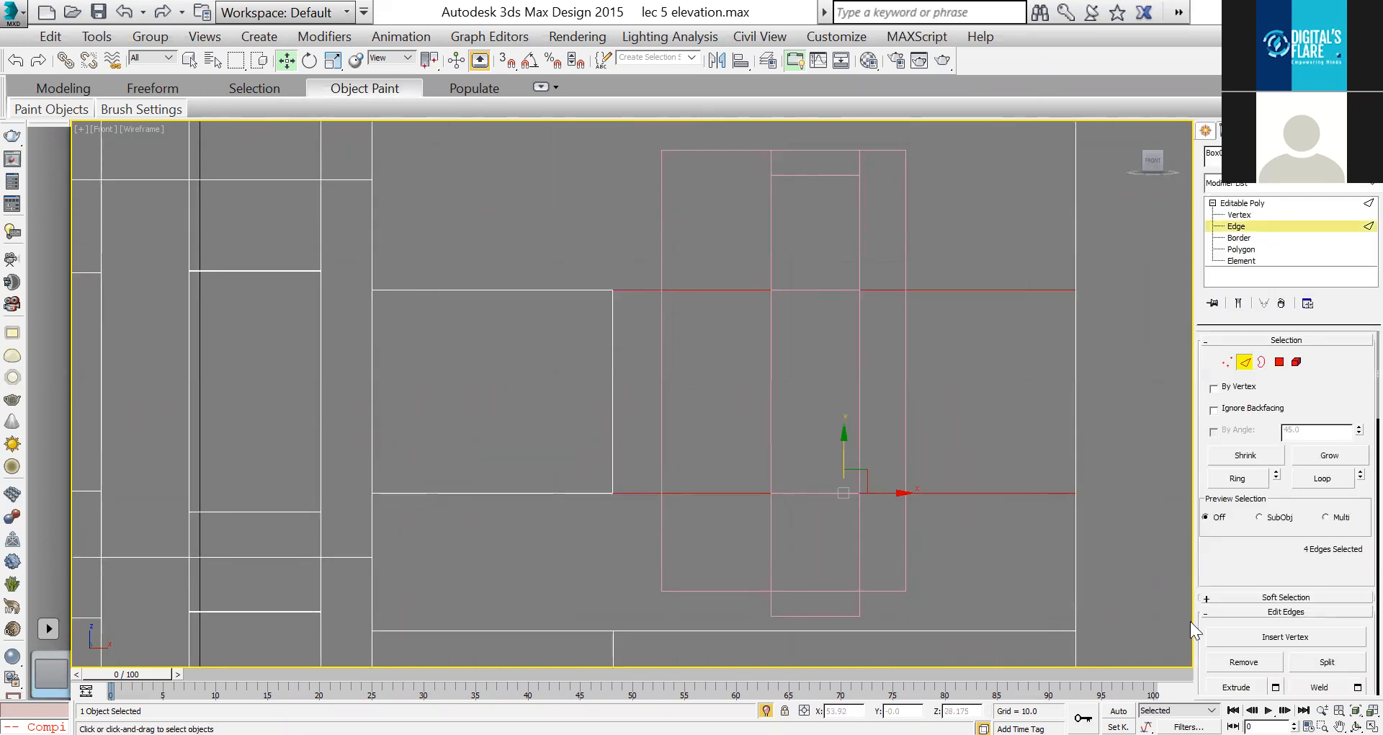
pyautogui.scroll(-2, 1347, 613)
pyautogui.click(1357, 649)
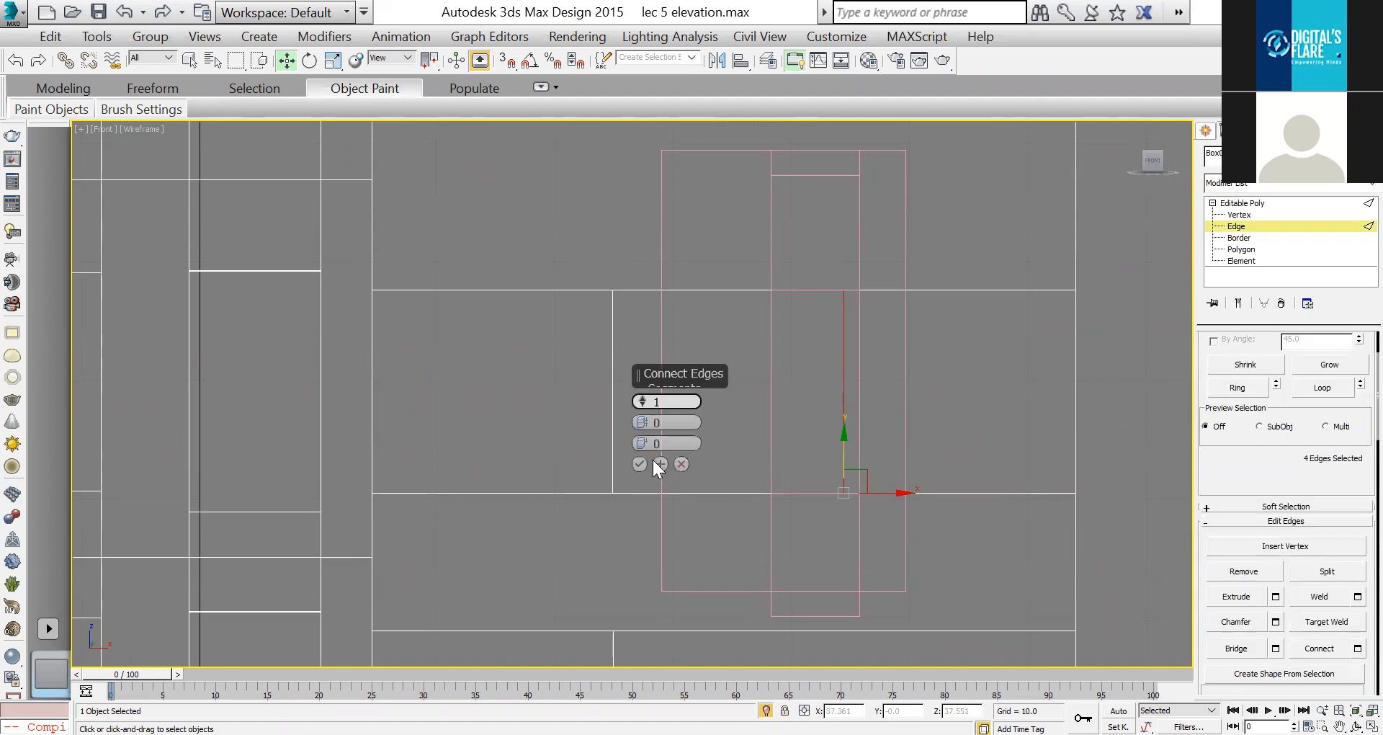
pyautogui.moveTo(643, 426); pyautogui.dragTo(670, 525)
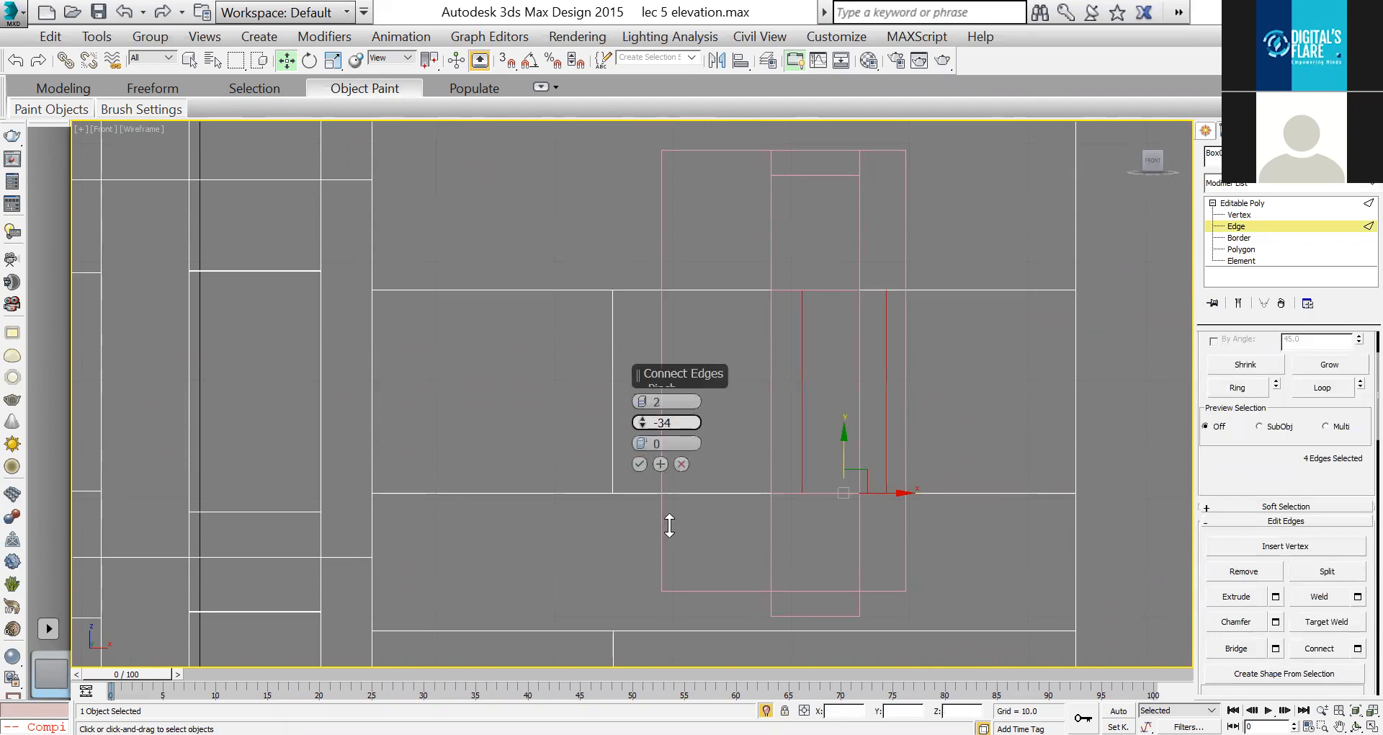
pyautogui.moveTo(642, 443); pyautogui.dragTo(646, 493)
pyautogui.rightClick(641, 443)
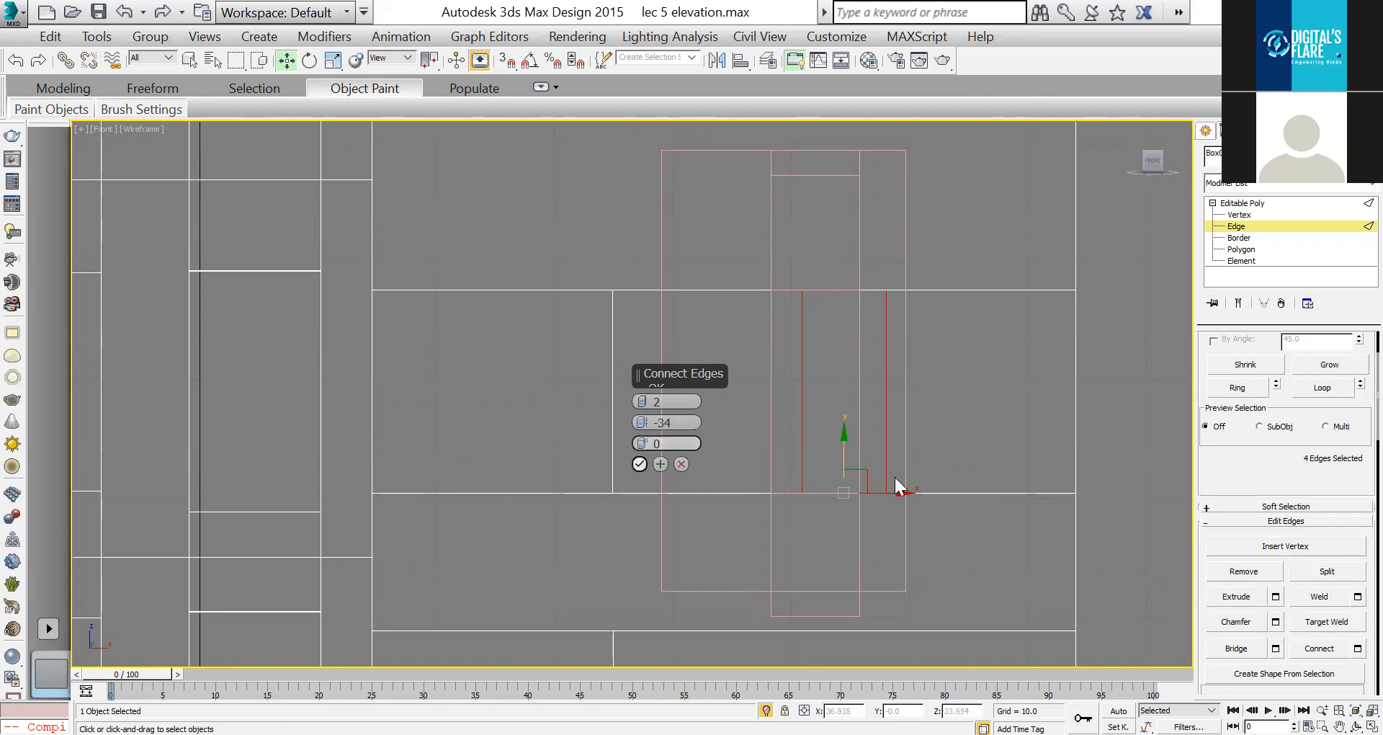
# Step: Move the building's two new vertical edge lines sideways to match the sides of the facade panel's opening
pyautogui.moveTo(853, 392); pyautogui.dragTo(821, 377)
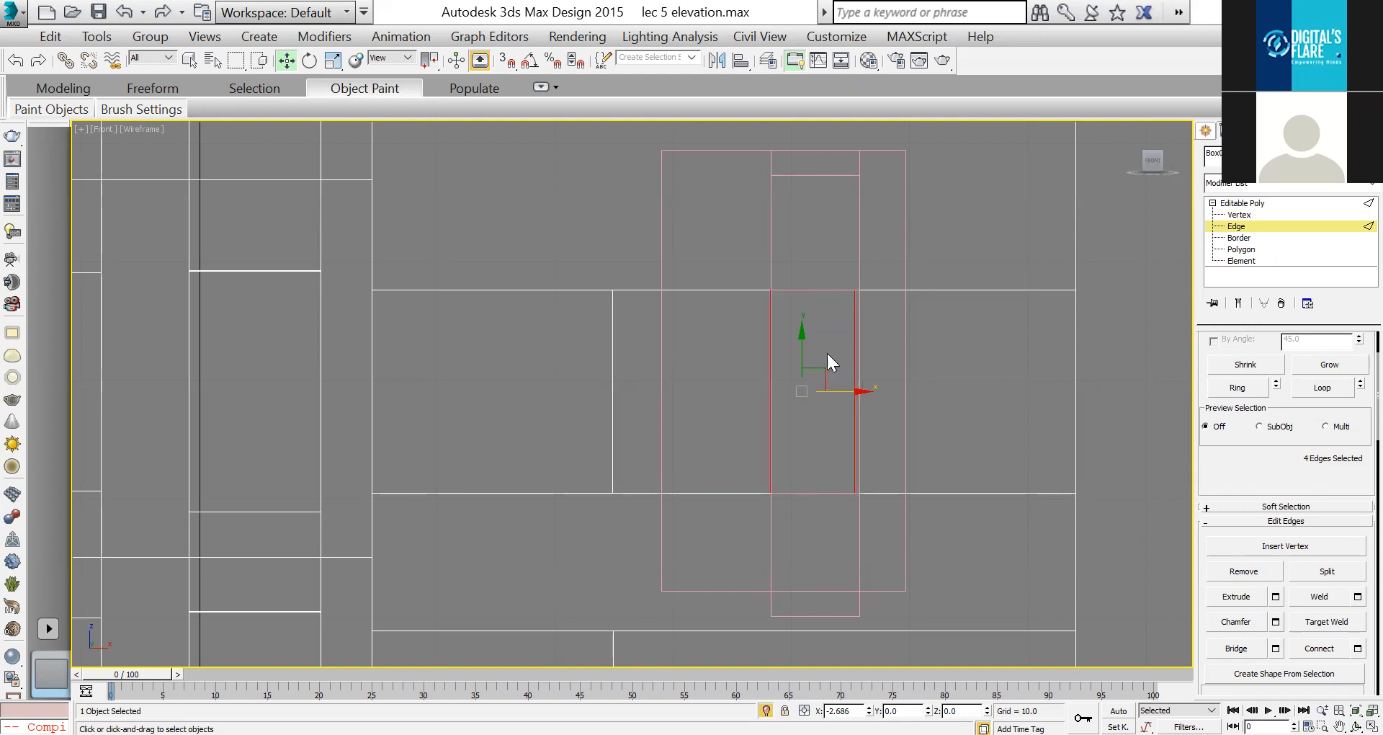
pyautogui.scroll(6, 685, 472)
pyautogui.moveTo(677, 537); pyautogui.dragTo(675, 525)
pyautogui.scroll(-6, 713, 503)
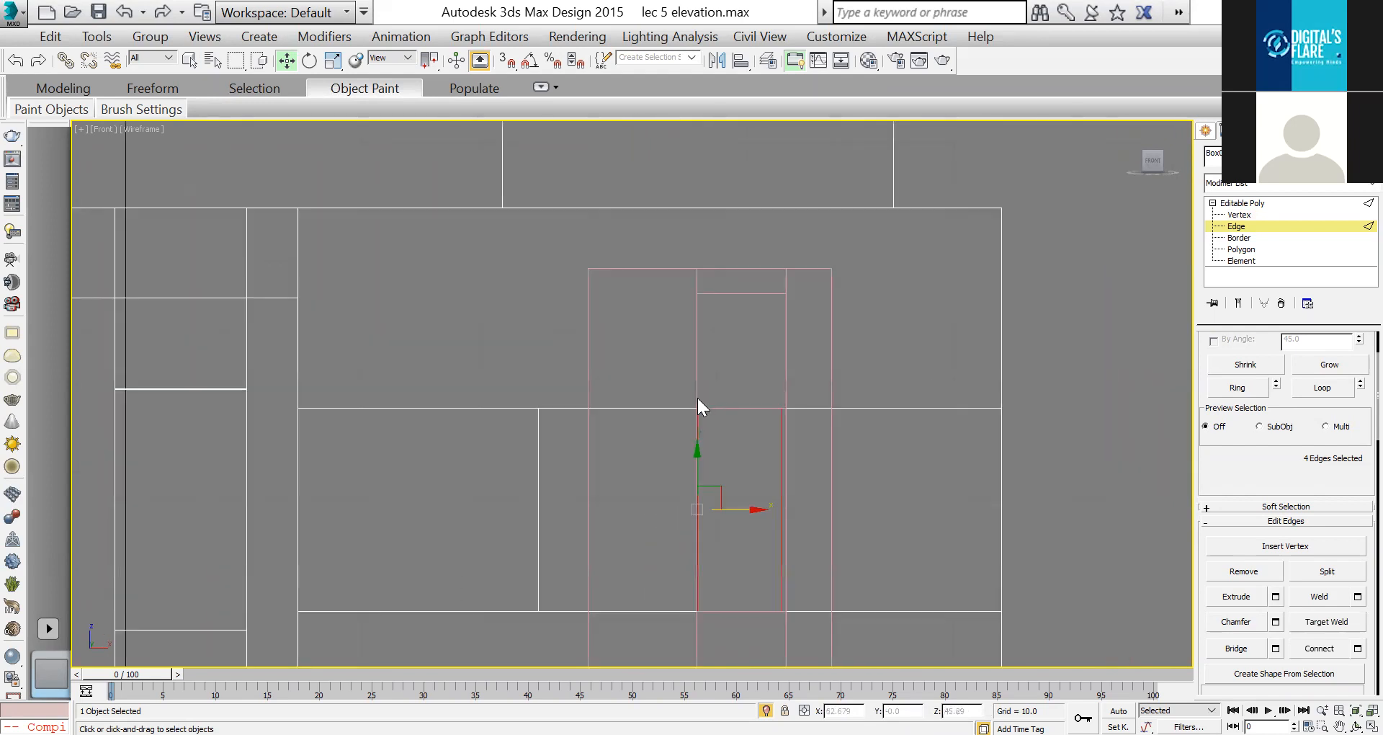
pyautogui.keyDown('alt'); pyautogui.moveTo(618, 376); pyautogui.dragTo(713, 551); pyautogui.keyUp('alt')
pyautogui.scroll(8, 764, 271)
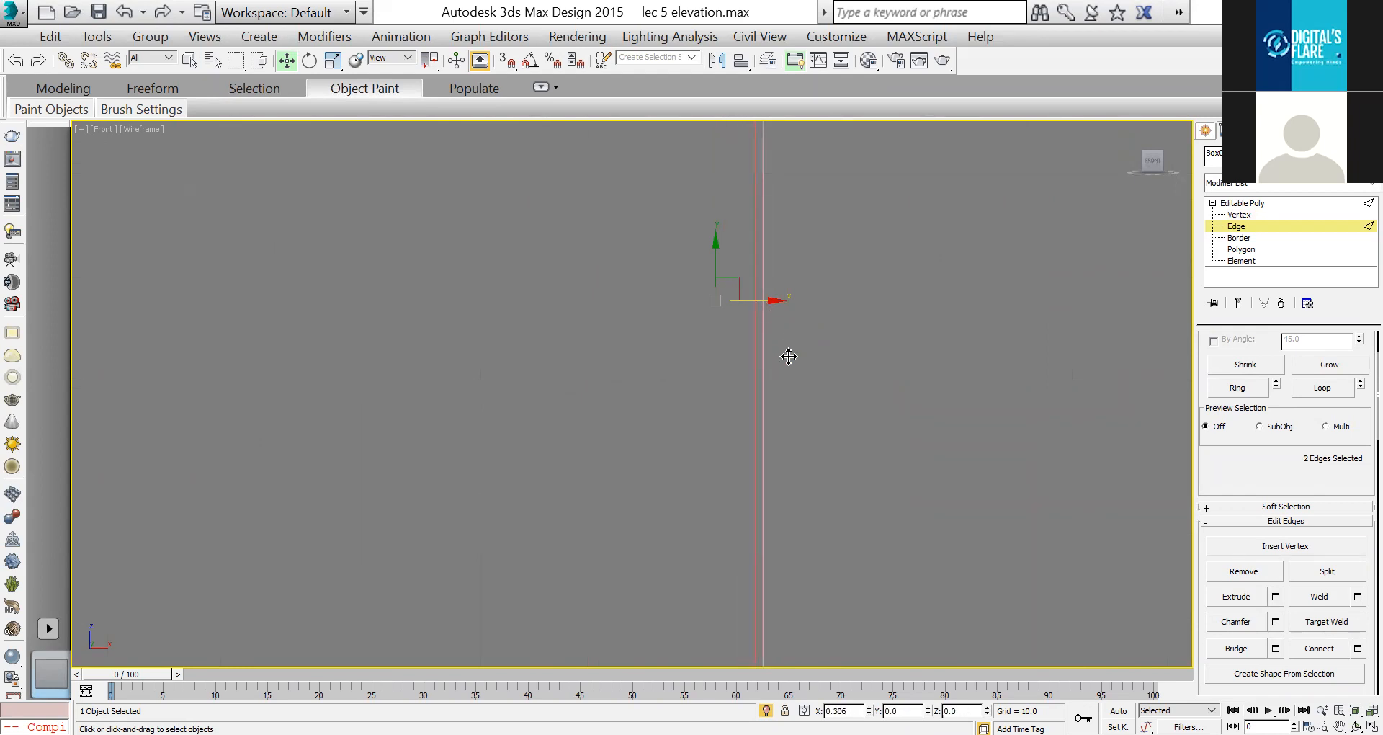
pyautogui.scroll(-6, 821, 367)
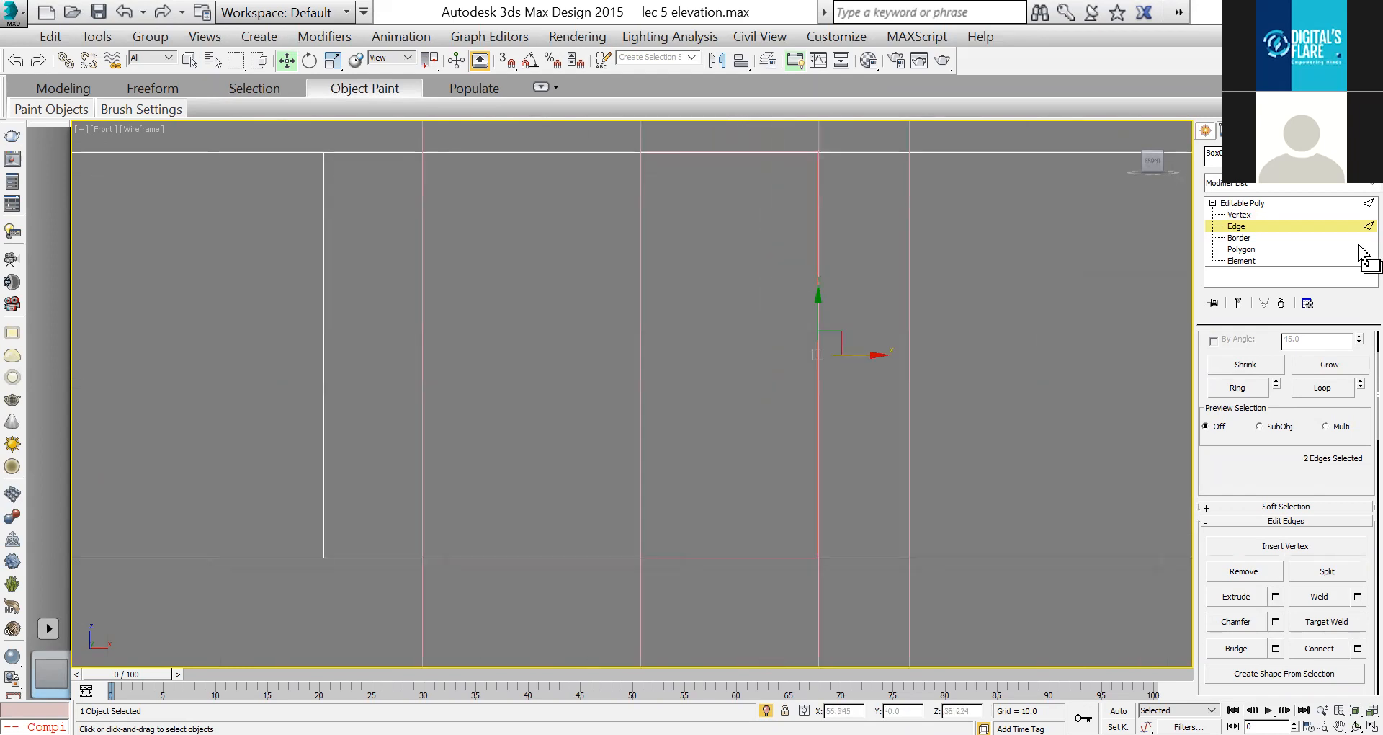
# Step: Select the facade panel and pick its middle opening polygon in the front view
pyautogui.click(1237, 249)
pyautogui.hotkey('alt', 'w')
pyautogui.rightClick(954, 454)
pyautogui.hotkey('alt', 'w')
pyautogui.click(1132, 417)
pyautogui.click(1249, 205)
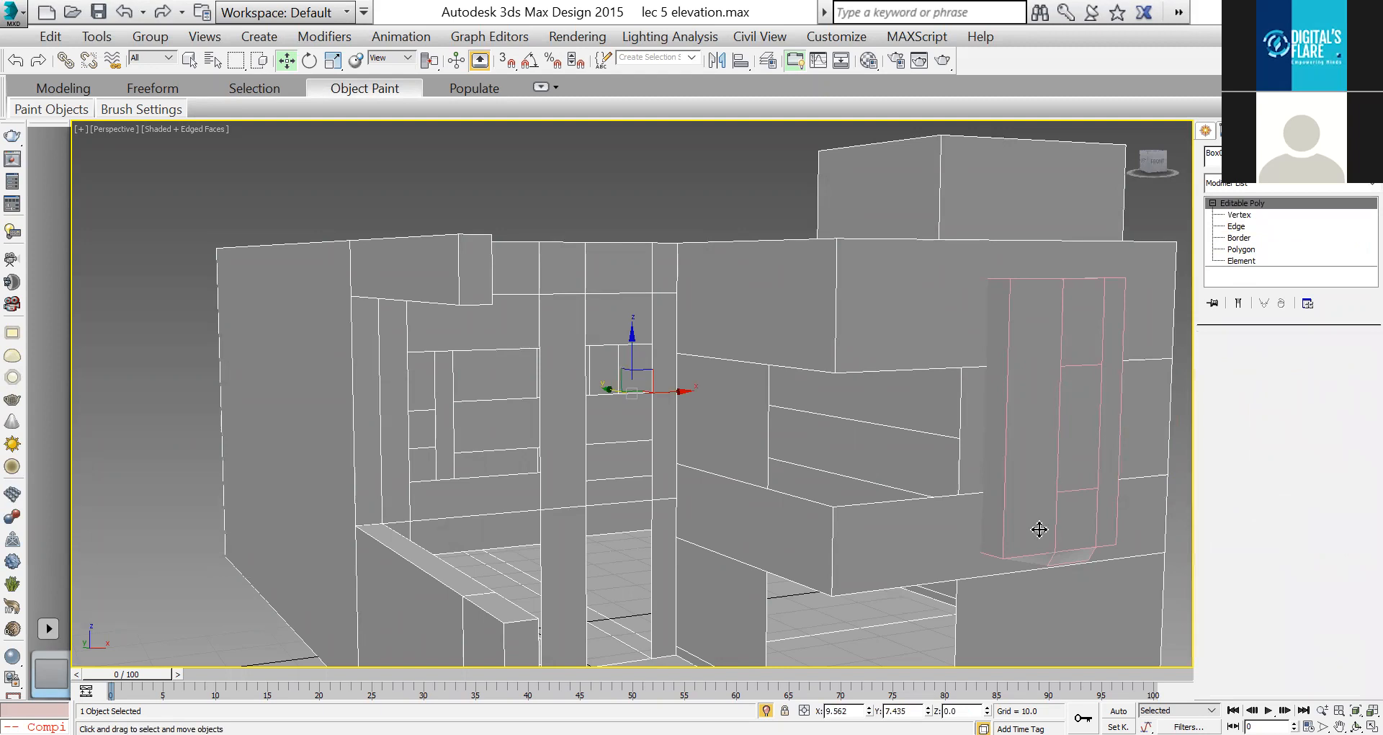
pyautogui.hotkey('alt', 'w')
pyautogui.rightClick(1002, 342)
pyautogui.hotkey('alt', 'w')
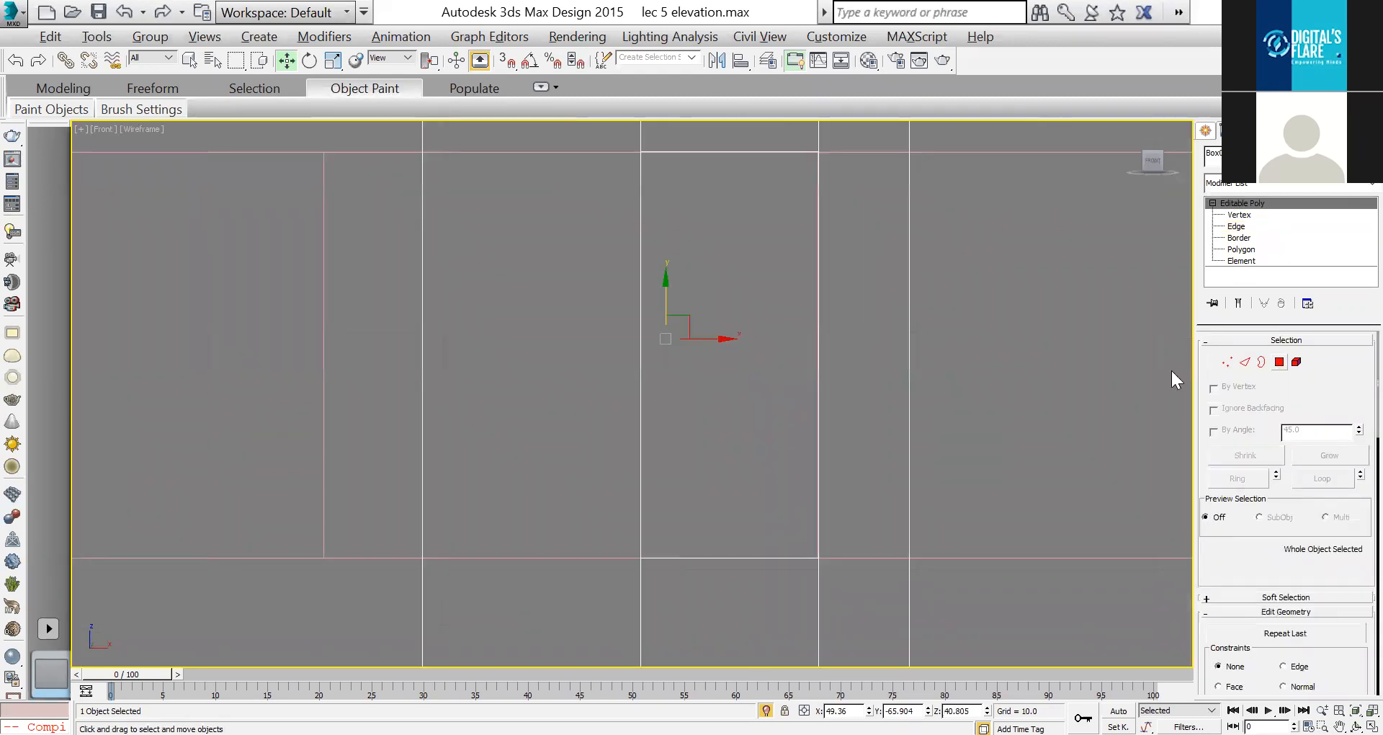
pyautogui.scroll(-5, 723, 400)
pyautogui.click(723, 400)
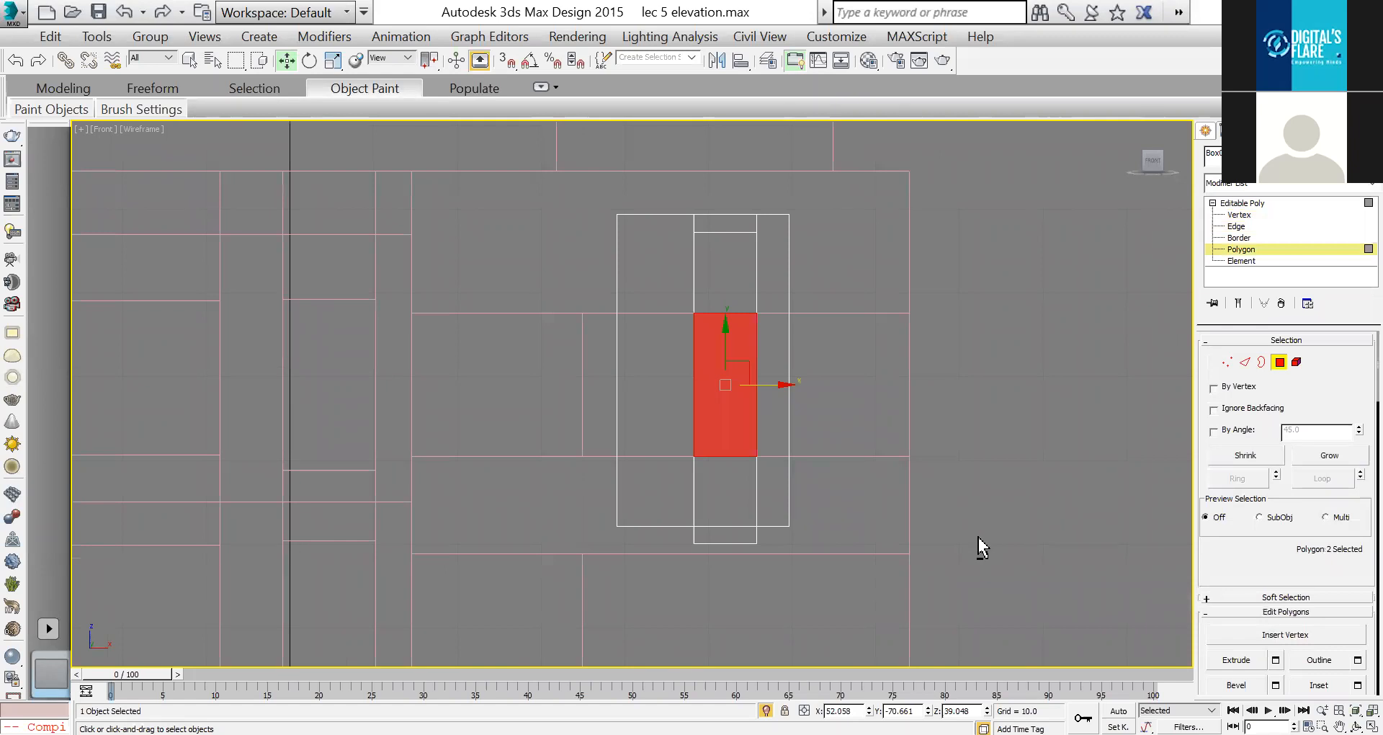
# Step: Isolate the facade panel, add the matching polygon on its back face to the selection and bridge the two polygons
pyautogui.hotkey('alt', 'w')
pyautogui.rightClick(981, 540)
pyautogui.hotkey('alt', 'w')
pyautogui.click(1357, 726)
pyautogui.moveTo(807, 445); pyautogui.dragTo(781, 416)
pyautogui.press('w')
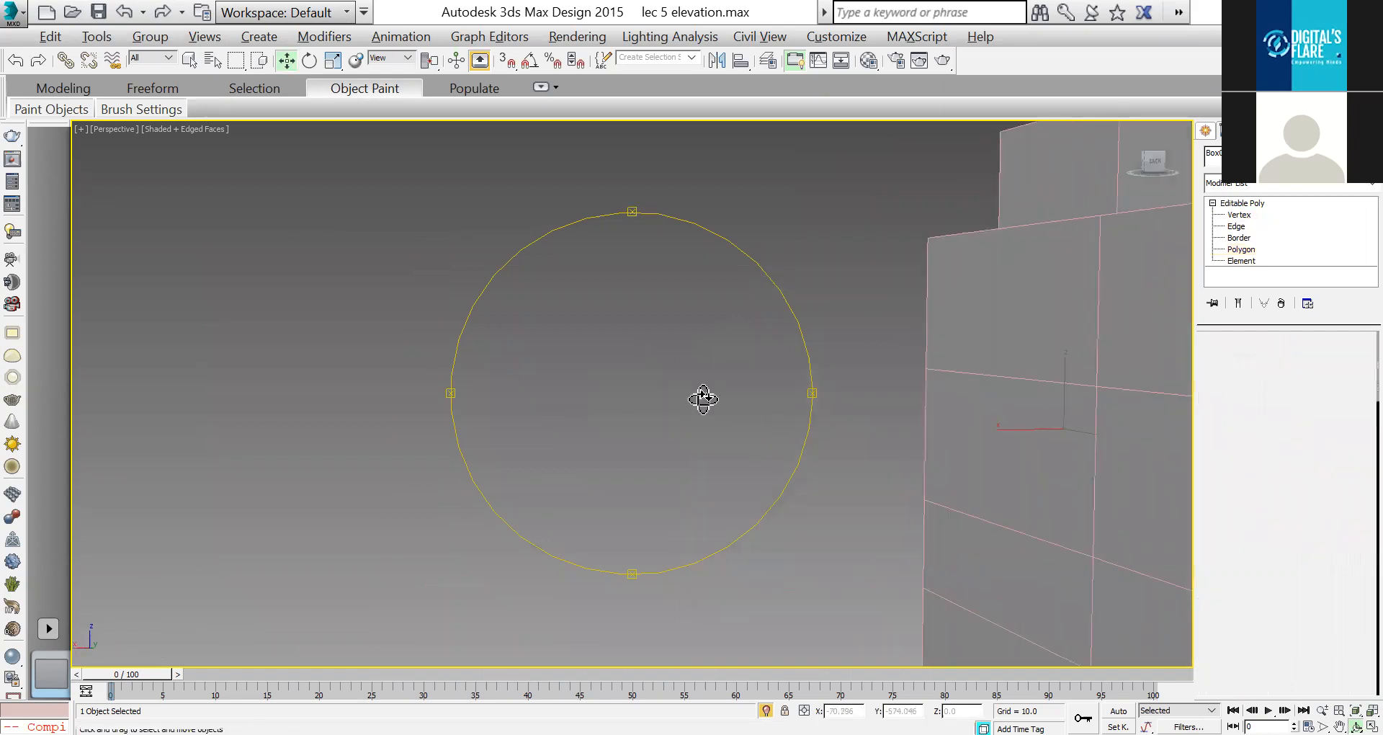
pyautogui.press('z')
pyautogui.scroll(-8, 1221, 616)
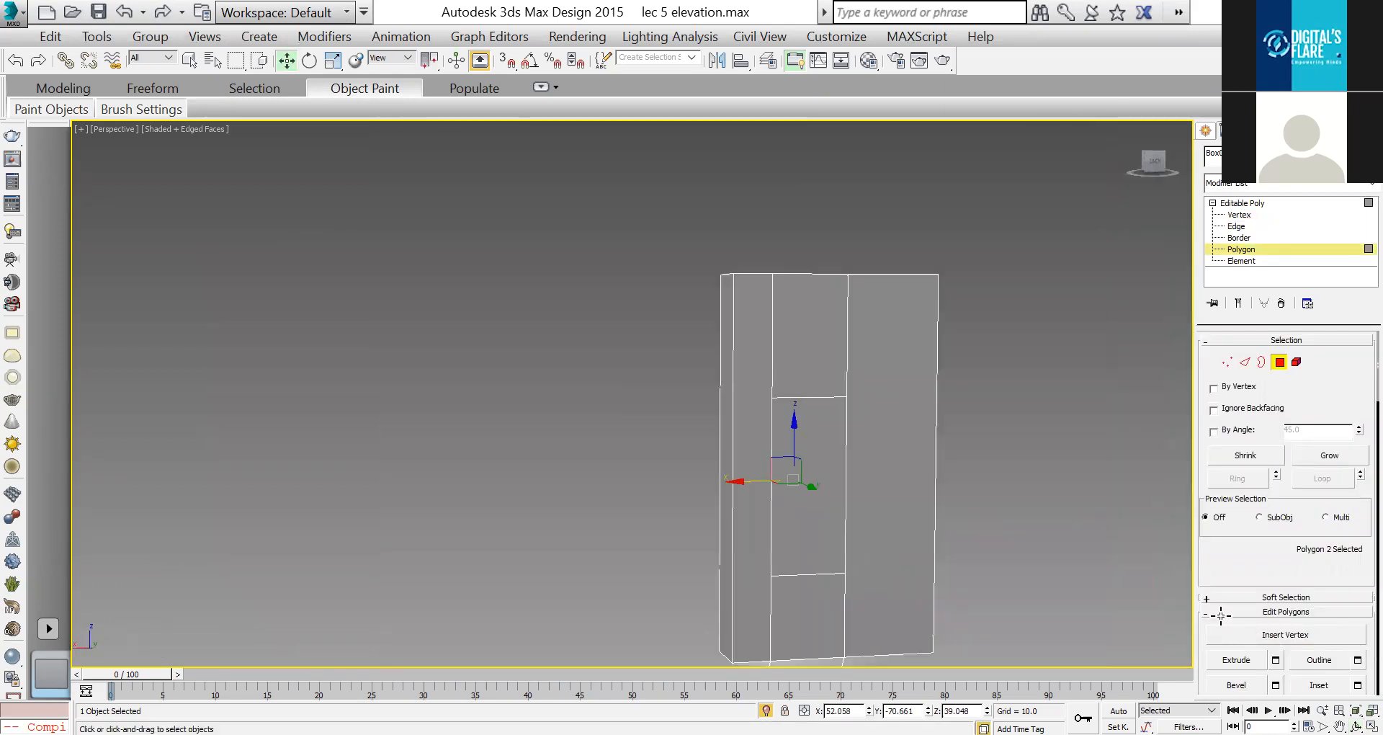
pyautogui.click(1356, 726)
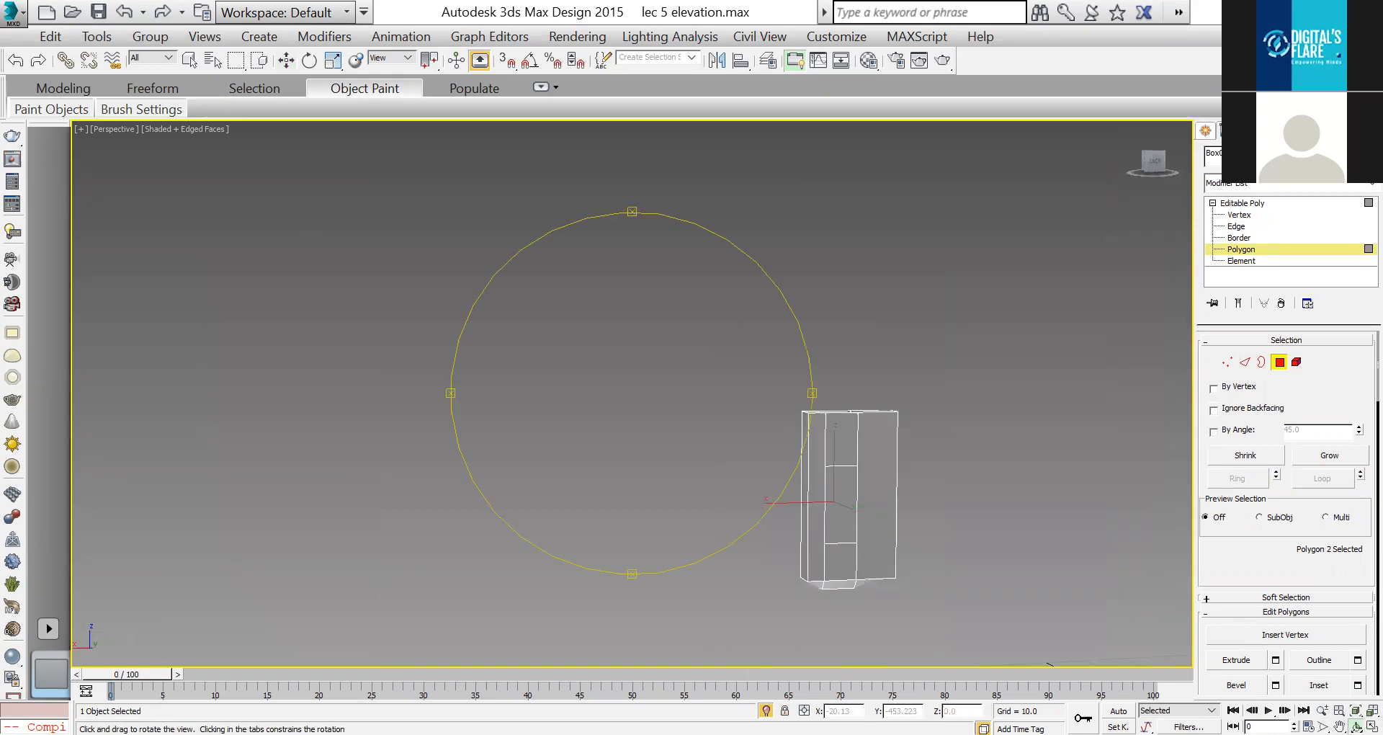
pyautogui.scroll(4, 863, 509)
pyautogui.press('w')
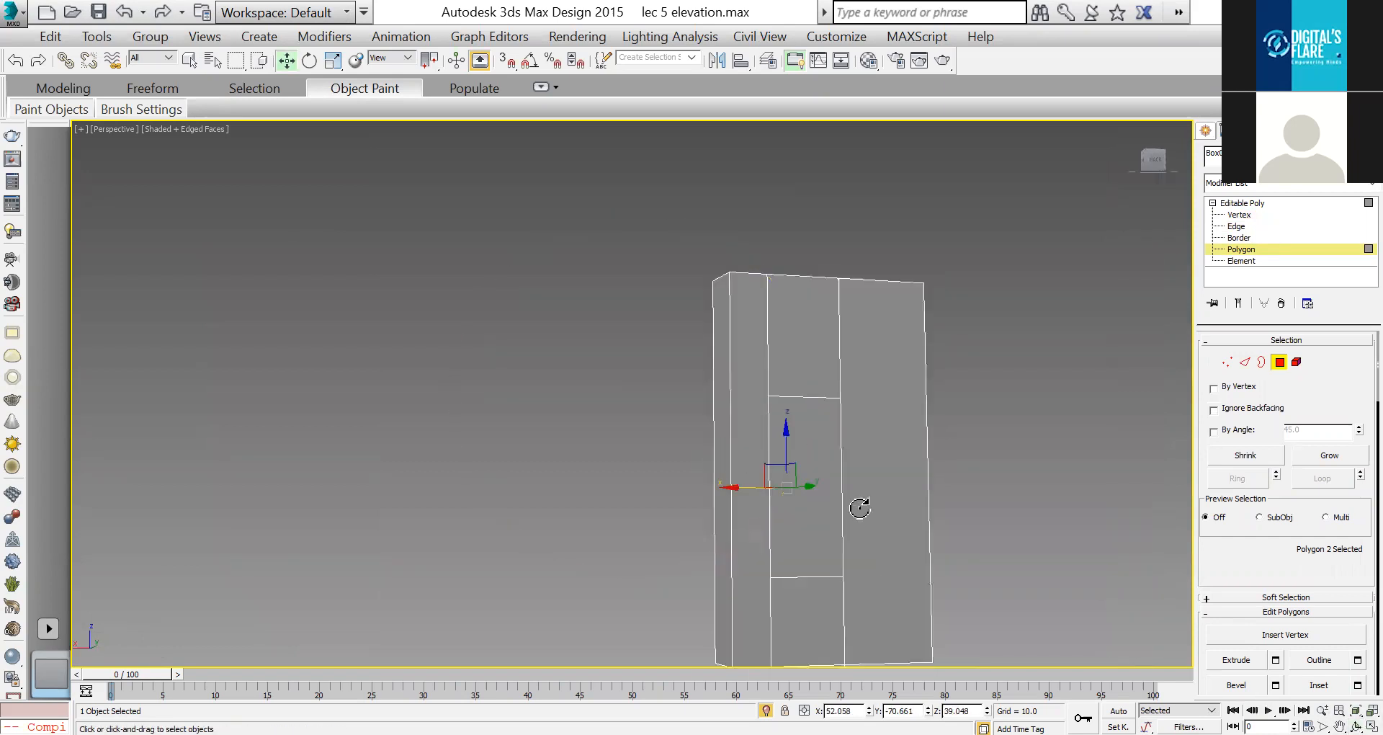
pyautogui.keyDown('ctrl'); pyautogui.click(815, 472); pyautogui.keyUp('ctrl')
pyautogui.scroll(-5, 1228, 558)
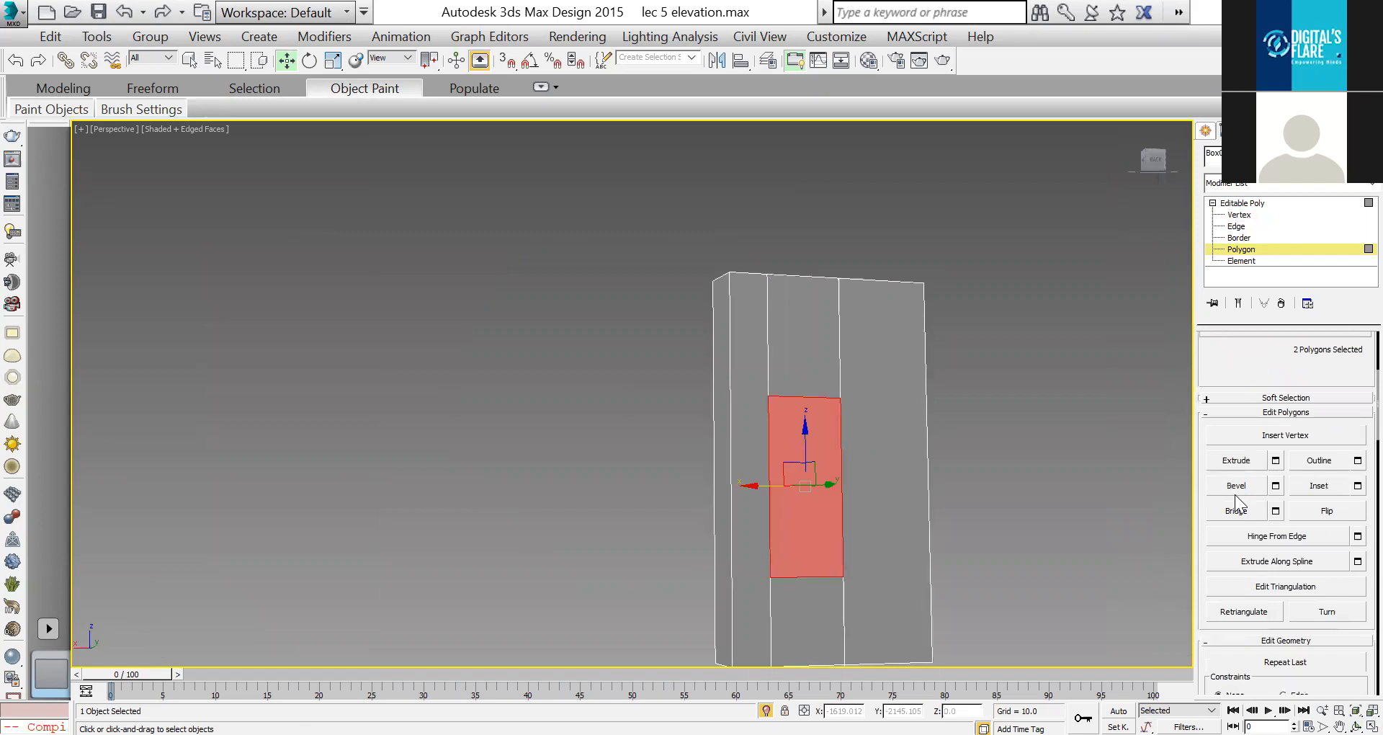
pyautogui.click(1248, 514)
# Step: Raise the panel's protruding bottom vertices to its bottom edge and scale the whole bottom row level
pyautogui.hotkey('alt', 'w')
pyautogui.rightClick(937, 311)
pyautogui.hotkey('alt', 'w')
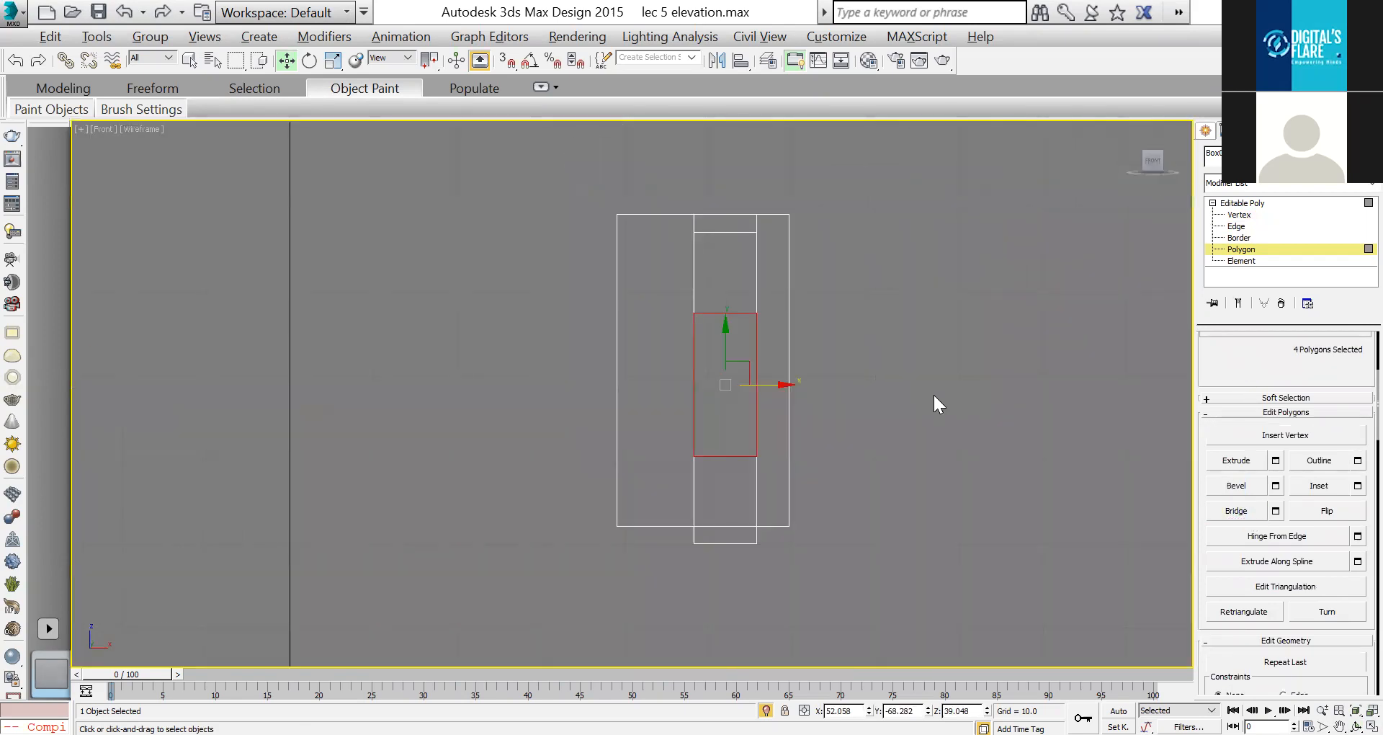
pyautogui.press('1')
pyautogui.moveTo(838, 618); pyautogui.dragTo(703, 515)
pyautogui.scroll(5, 702, 508)
pyautogui.moveTo(764, 573); pyautogui.dragTo(768, 521)
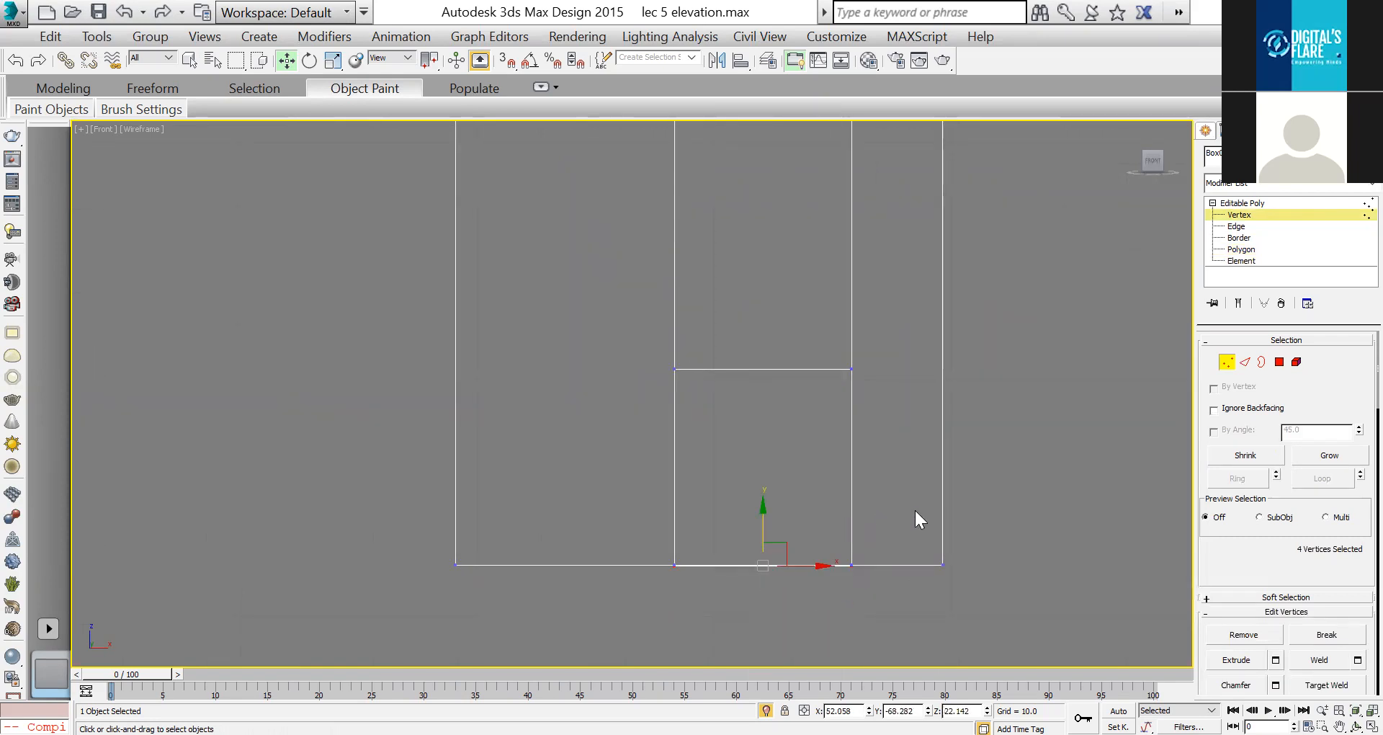
pyautogui.moveTo(1004, 531); pyautogui.dragTo(284, 661)
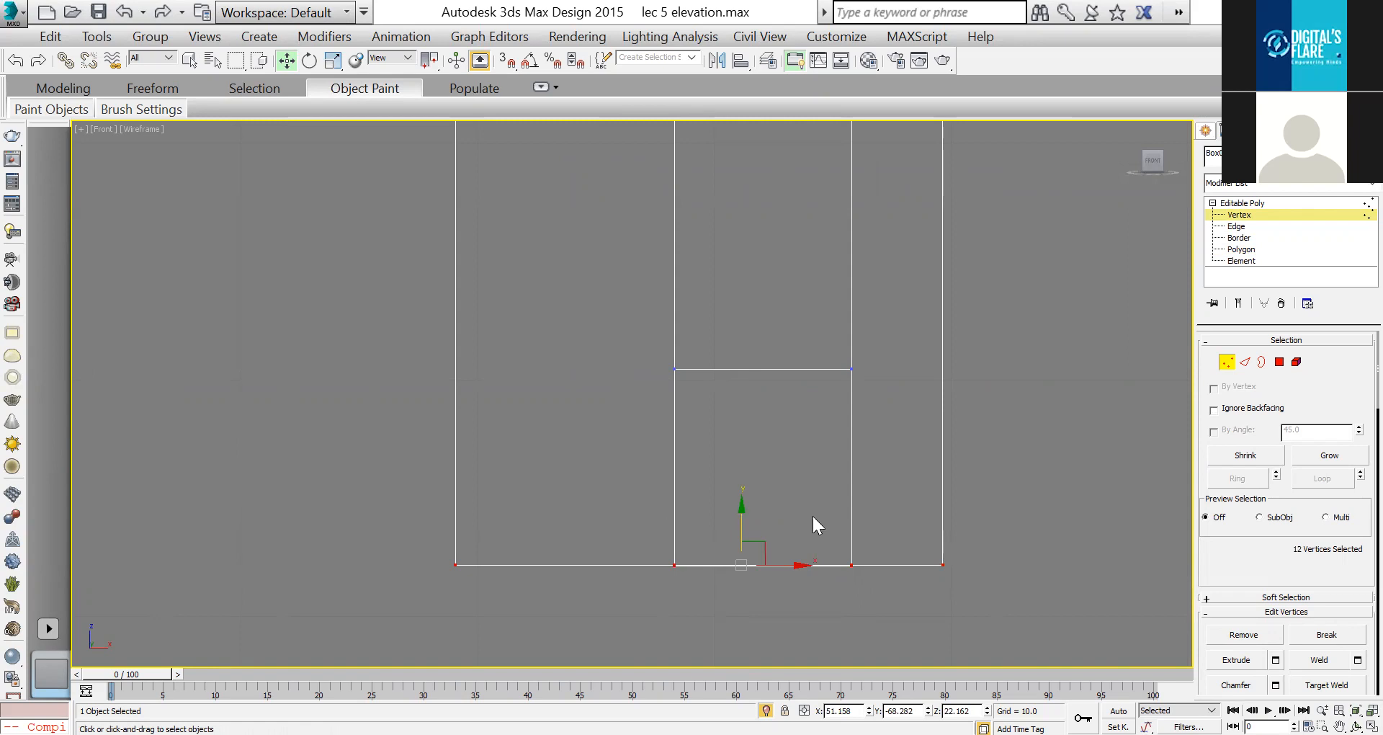
pyautogui.press('r')
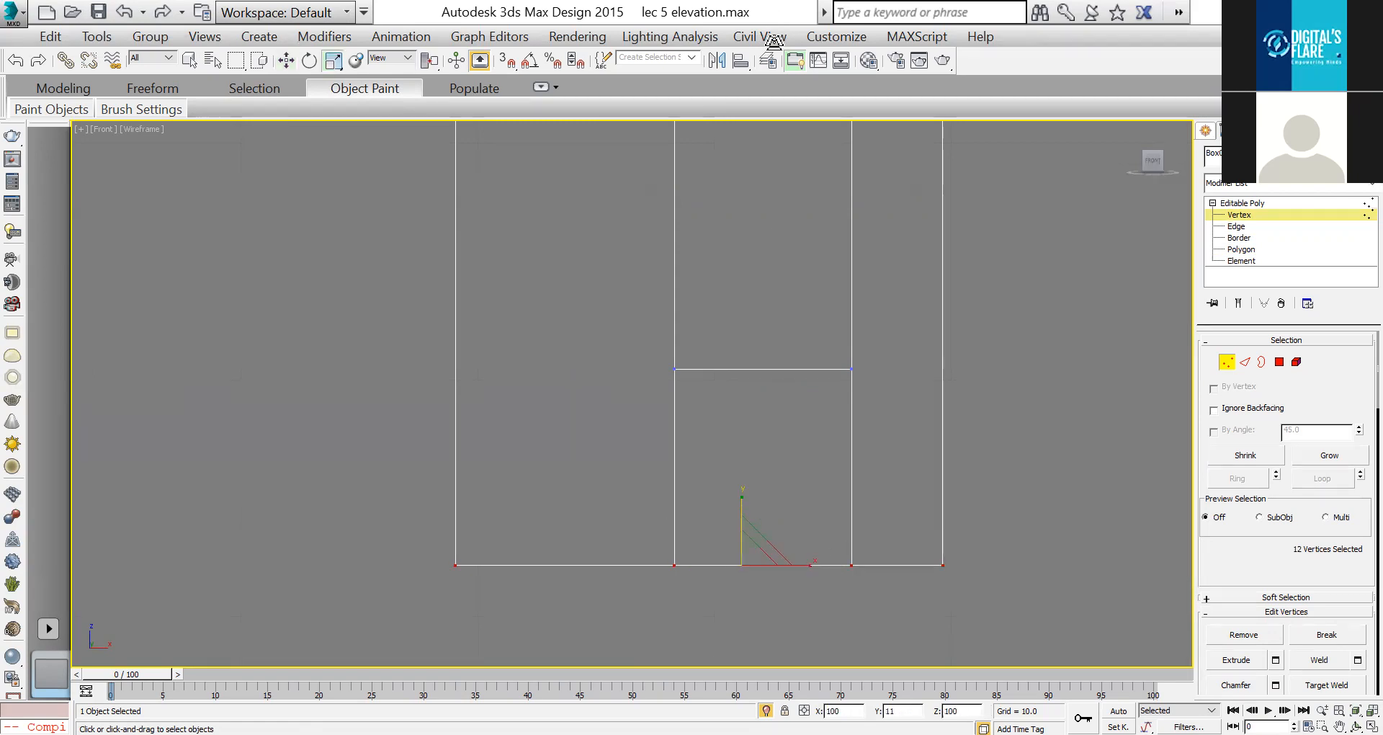
pyautogui.press('p')
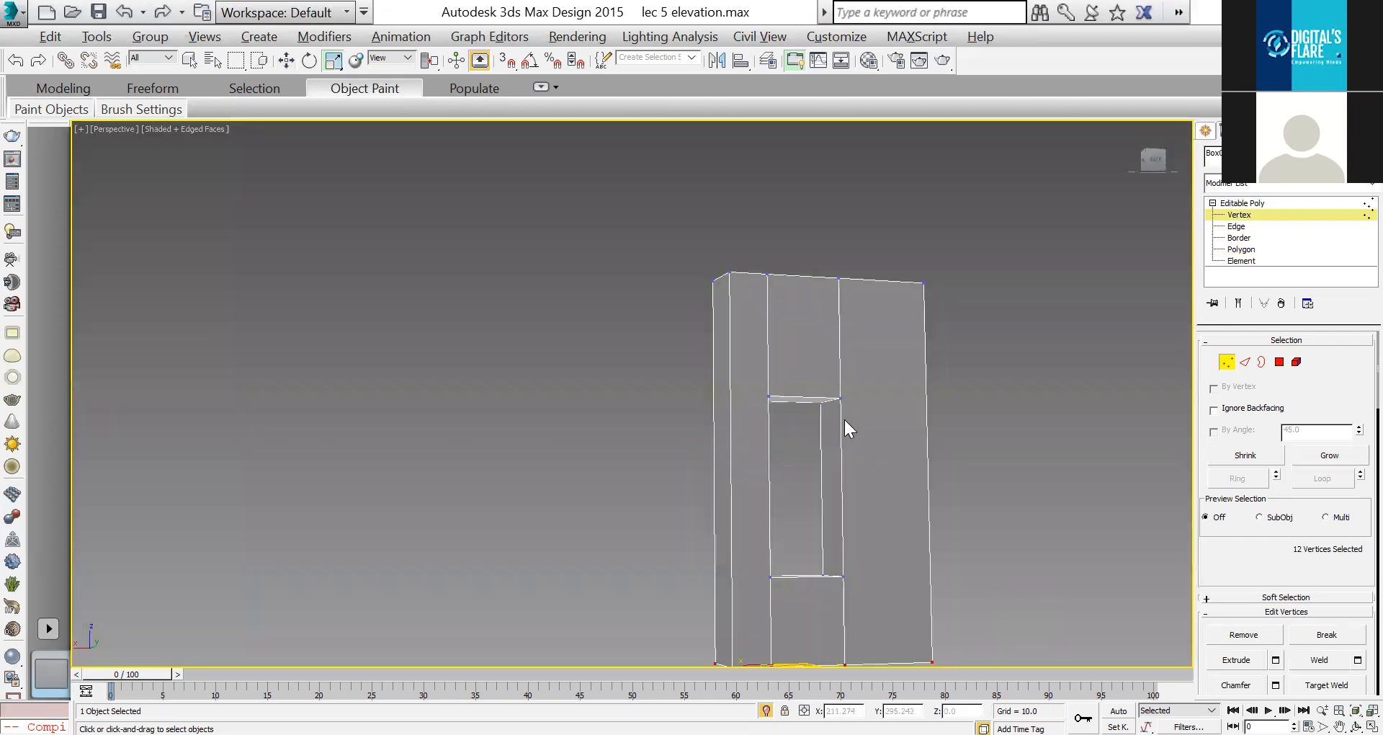
pyautogui.moveTo(844, 403); pyautogui.dragTo(827, 328, button='middle')
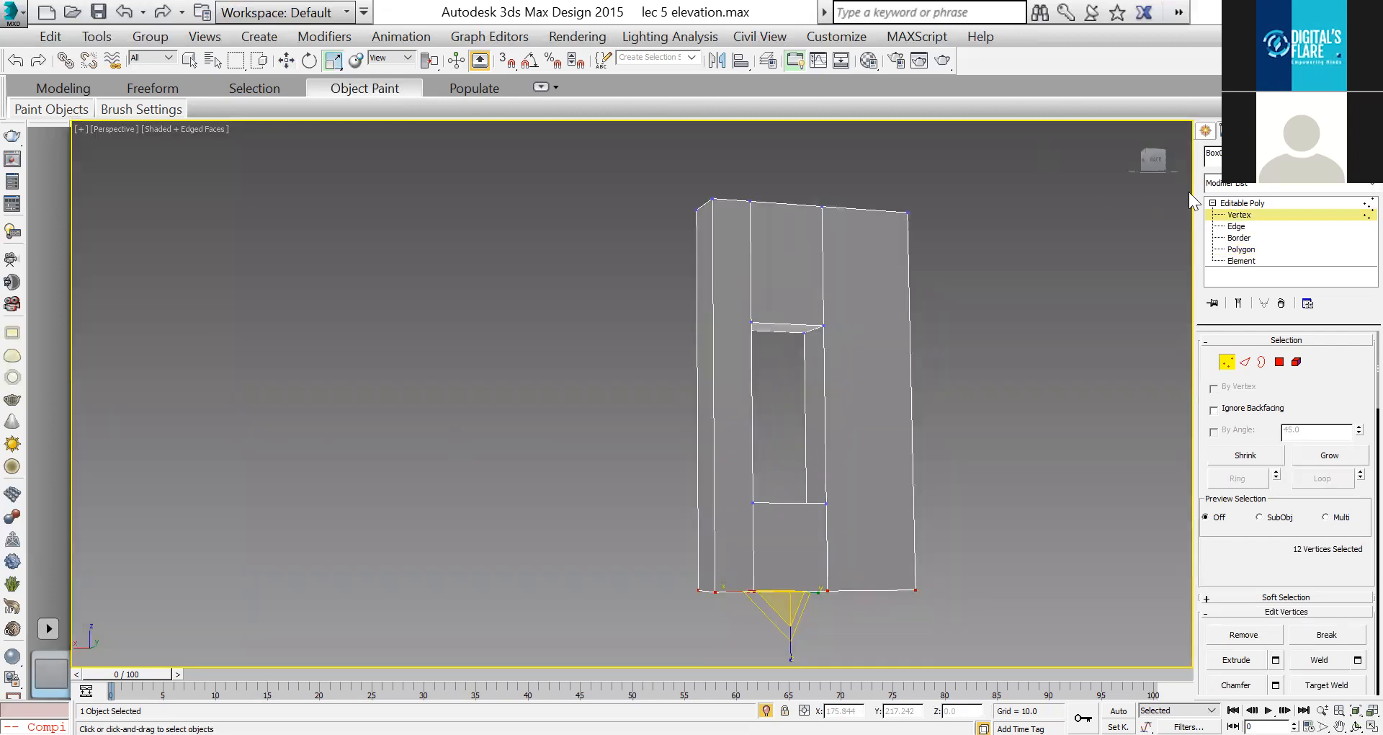
# Step: Finish vertex editing, end the isolation and show the building front around the panel in the perspective view
pyautogui.click(1243, 203)
pyautogui.click(989, 430)
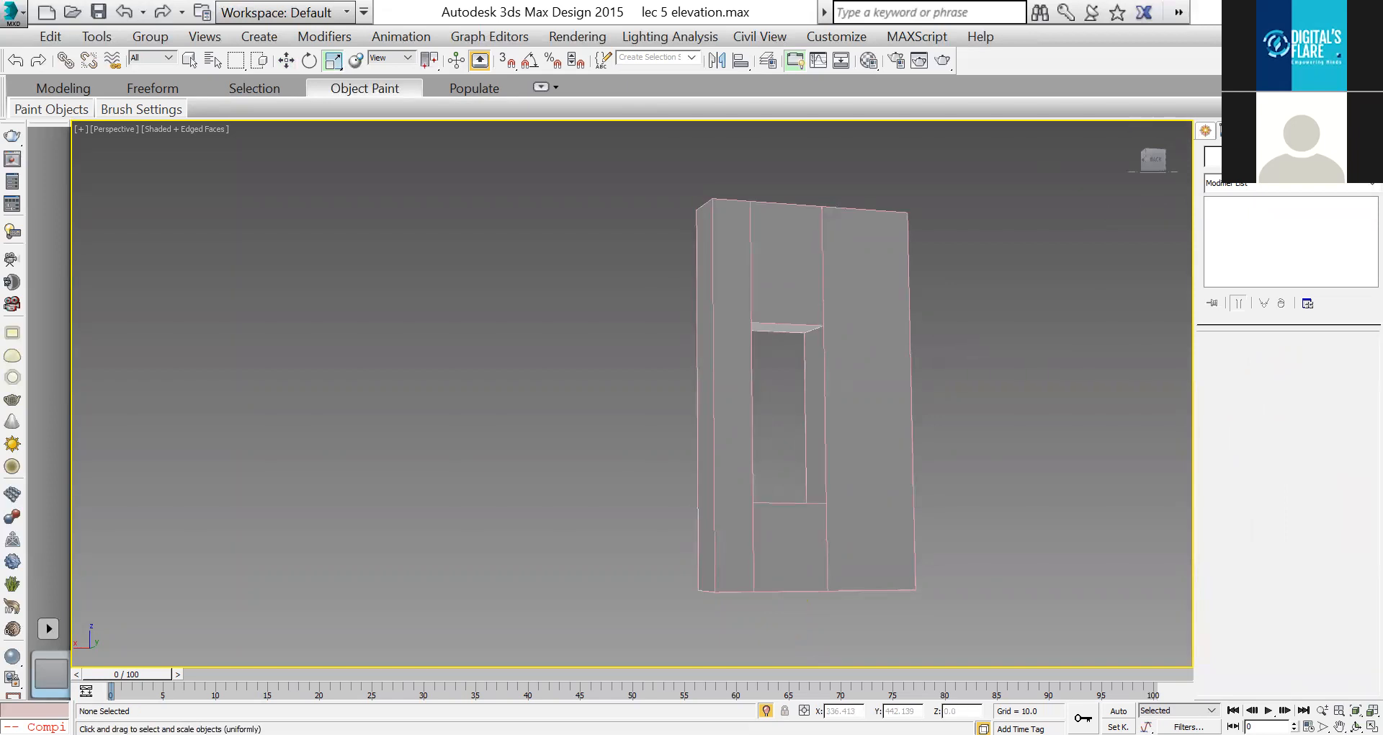
pyautogui.click(1356, 726)
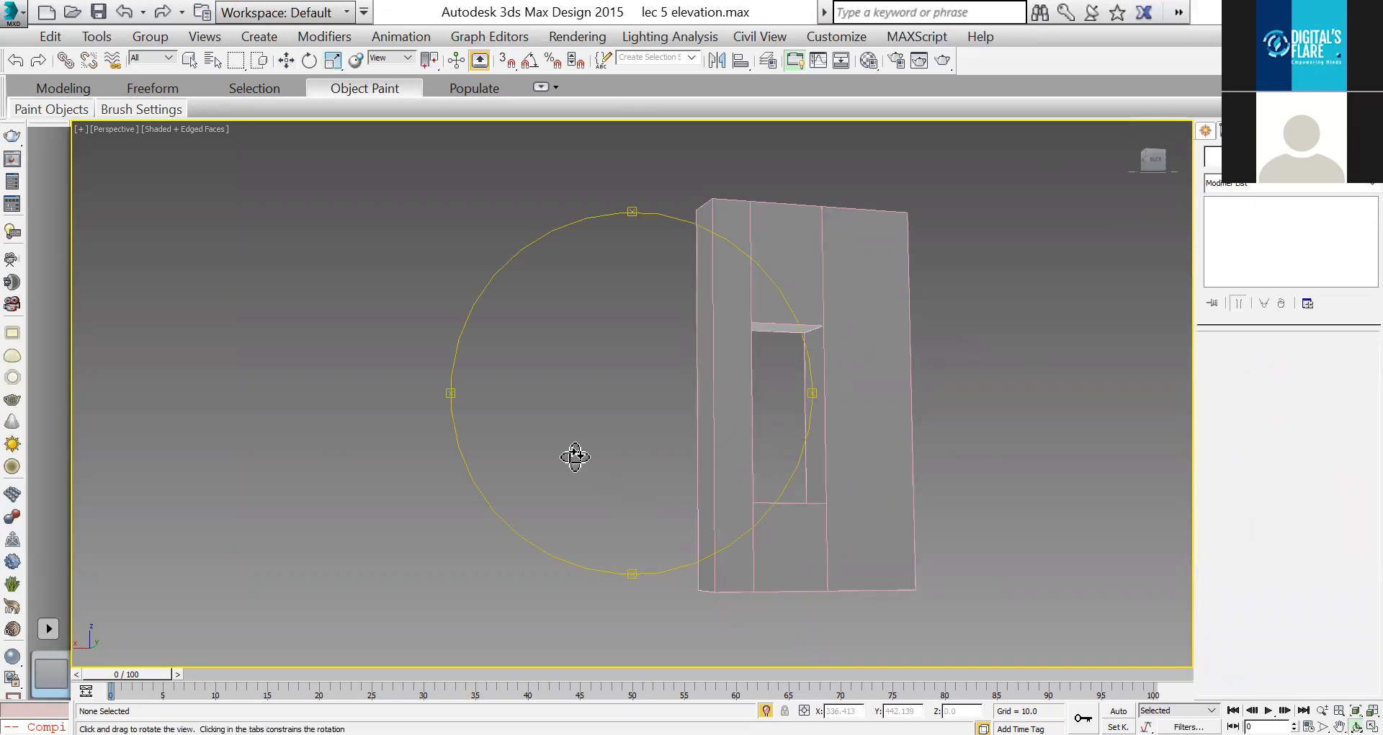
pyautogui.moveTo(789, 465); pyautogui.dragTo(717, 429)
pyautogui.rightClick(771, 395)
pyautogui.rightClick(768, 393)
pyautogui.click(783, 332)
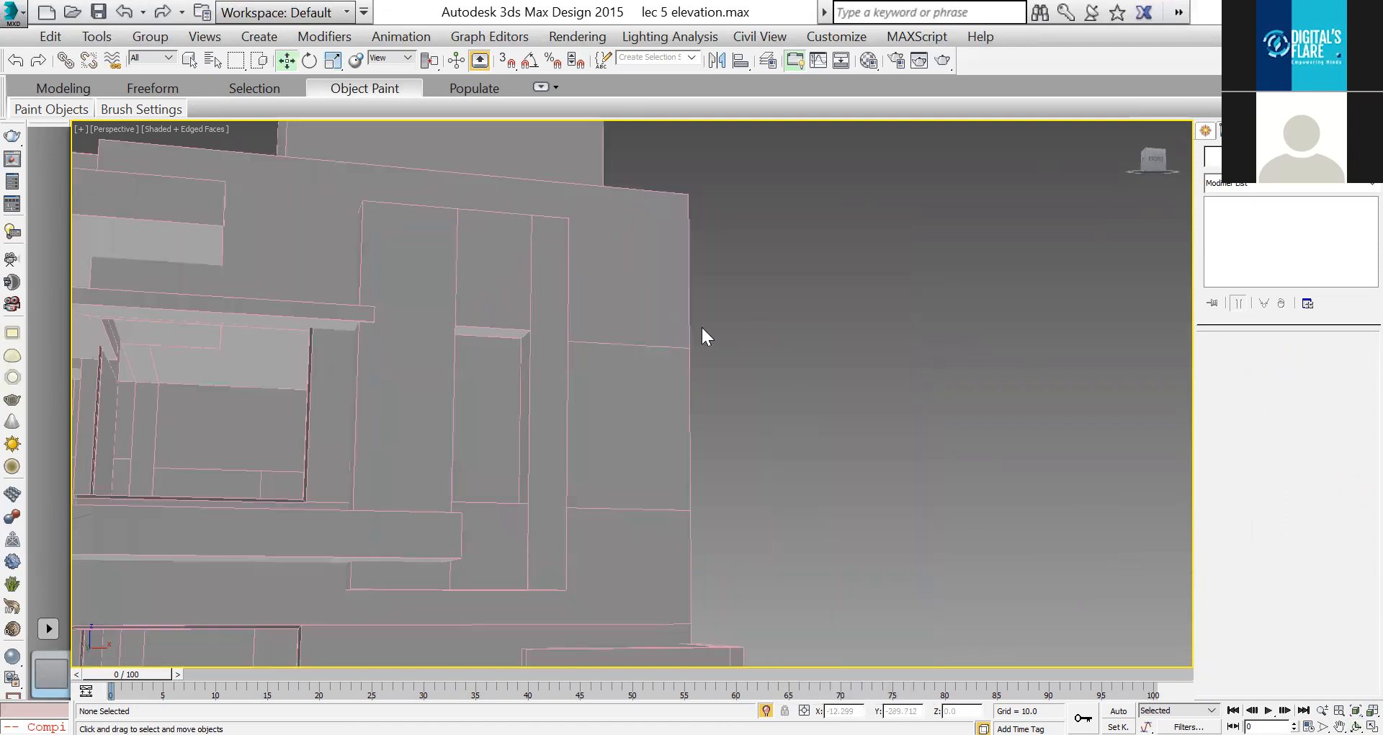
# Step: Delete the main building's wall polygon behind the facade panel's opening
pyautogui.click(489, 416)
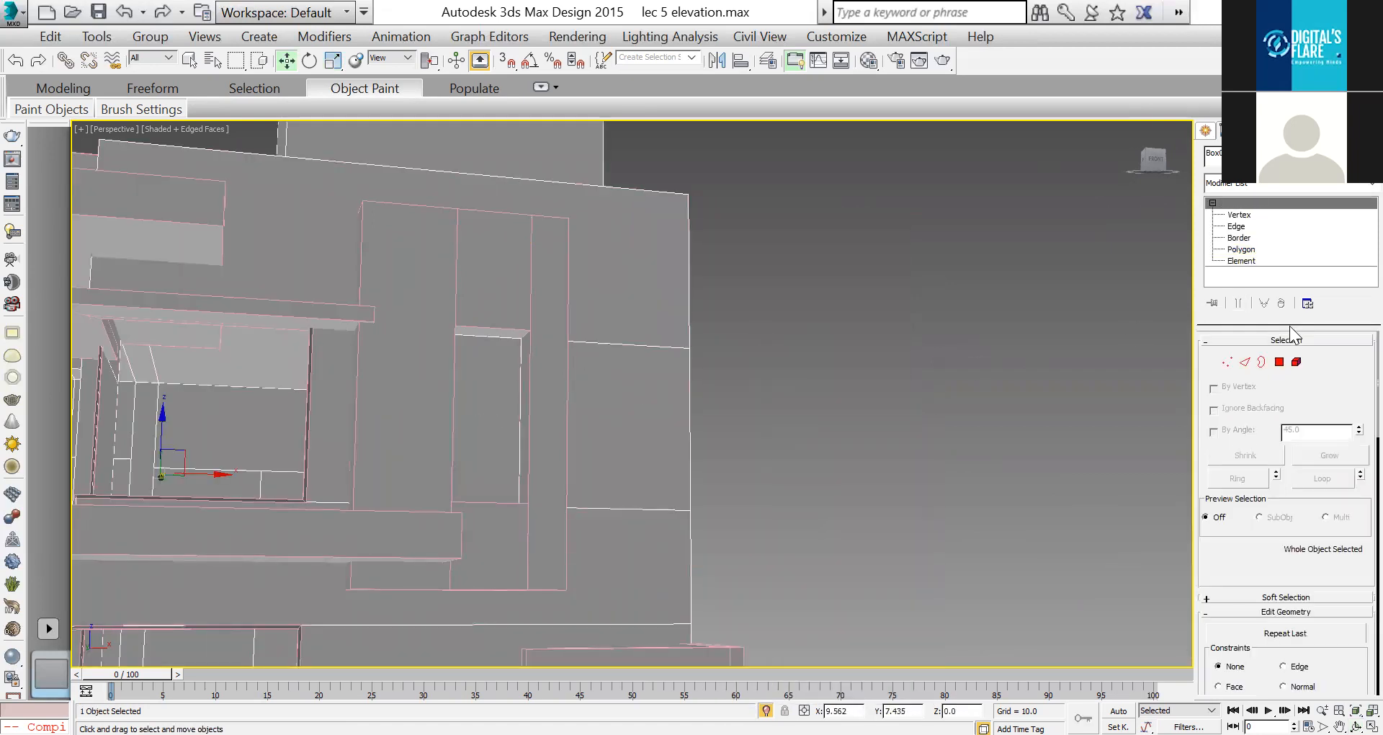
pyautogui.press('4')
pyautogui.click(517, 465)
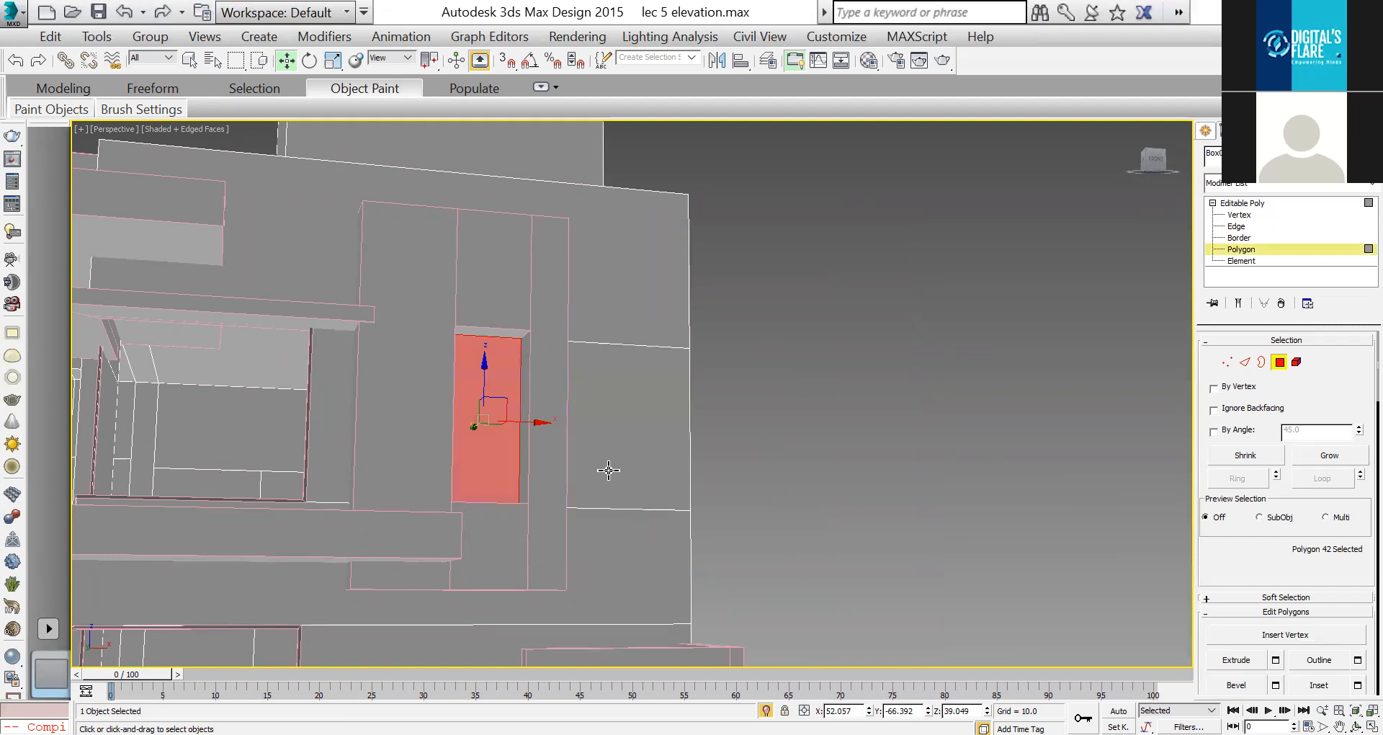
pyautogui.press('Delete')
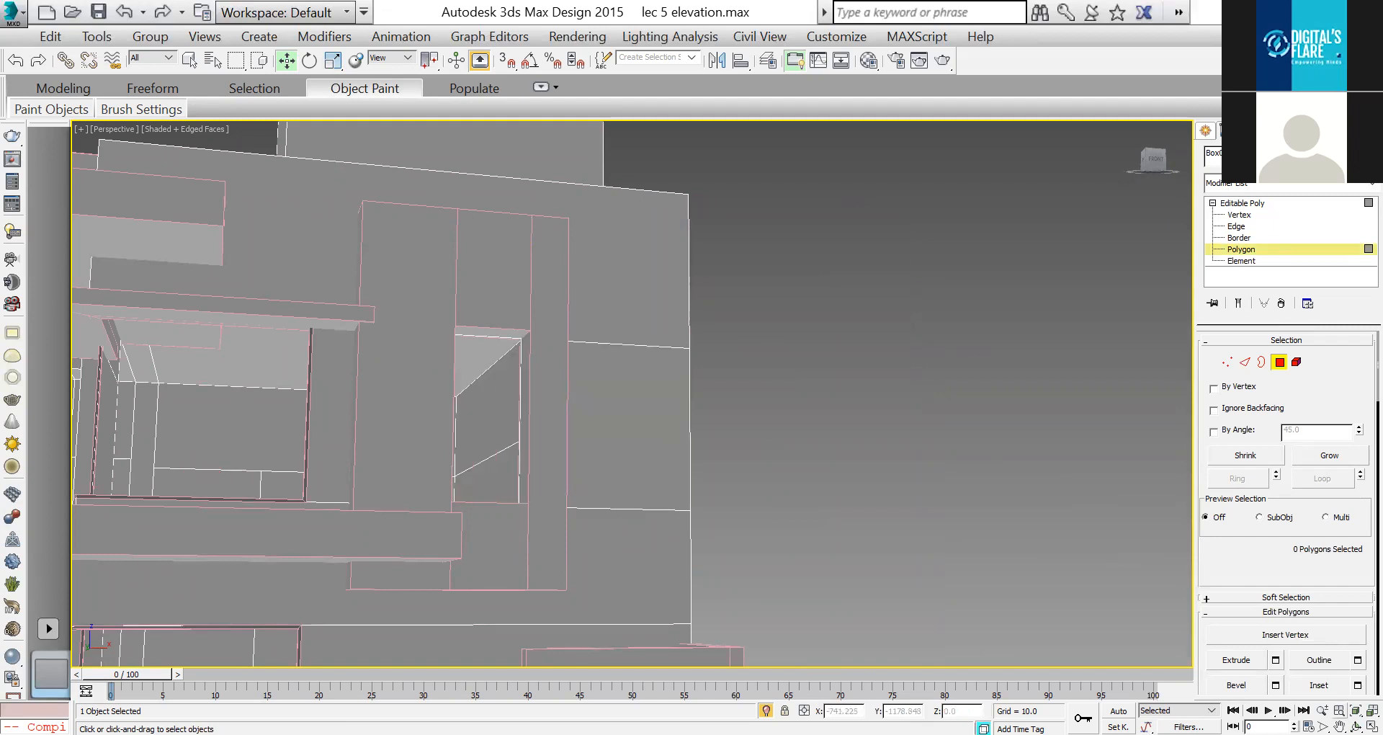
# Step: View the cut-through opening from above, finish polygon editing on the building and isolate the facade panel
pyautogui.hotkey('ctrl', 'r')
pyautogui.scroll(3, 564, 482)
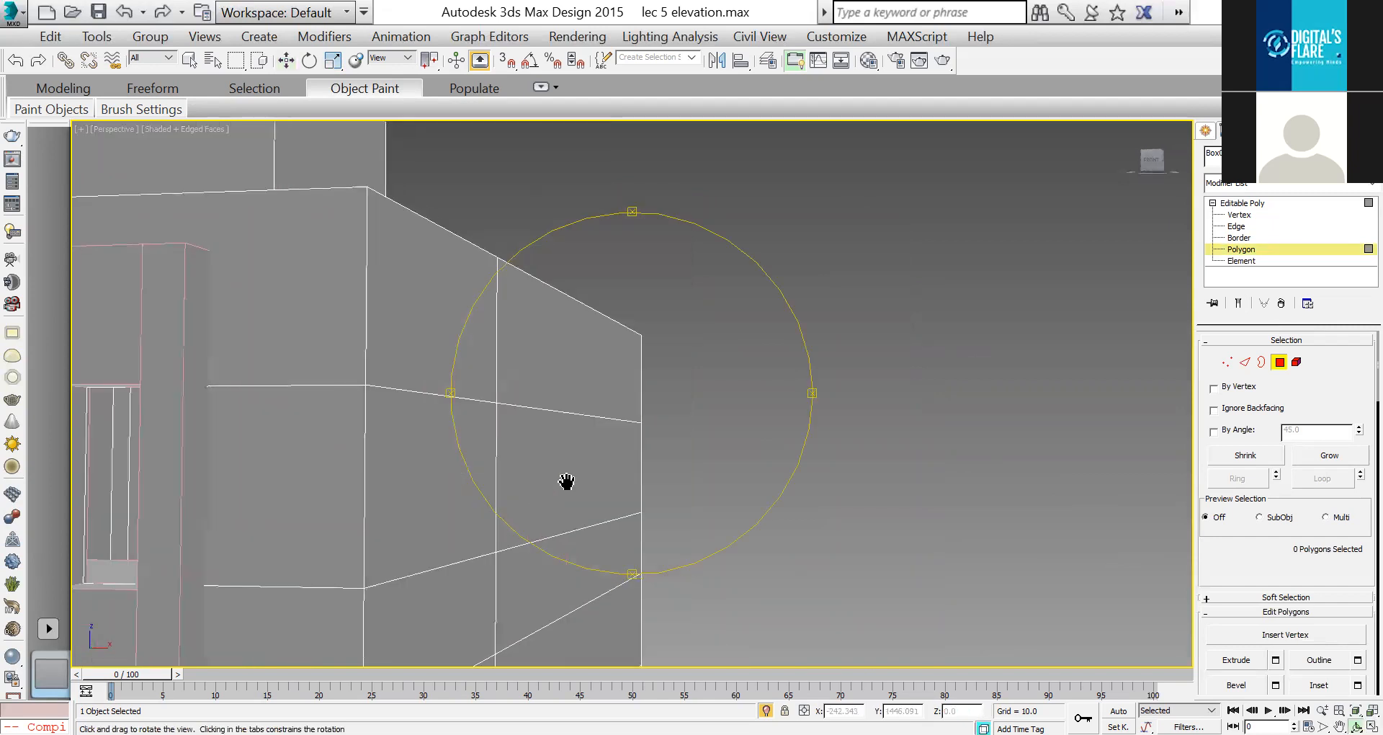
pyautogui.moveTo(703, 409); pyautogui.dragTo(586, 451)
pyautogui.moveTo(239, 535)
pyautogui.mouseDown()
pyautogui.moveTo(271, 531)
pyautogui.moveTo(240, 536)
pyautogui.mouseUp()
pyautogui.moveTo(597, 431); pyautogui.dragTo(684, 389)
pyautogui.moveTo(497, 425); pyautogui.dragTo(453, 339)
pyautogui.press('w')
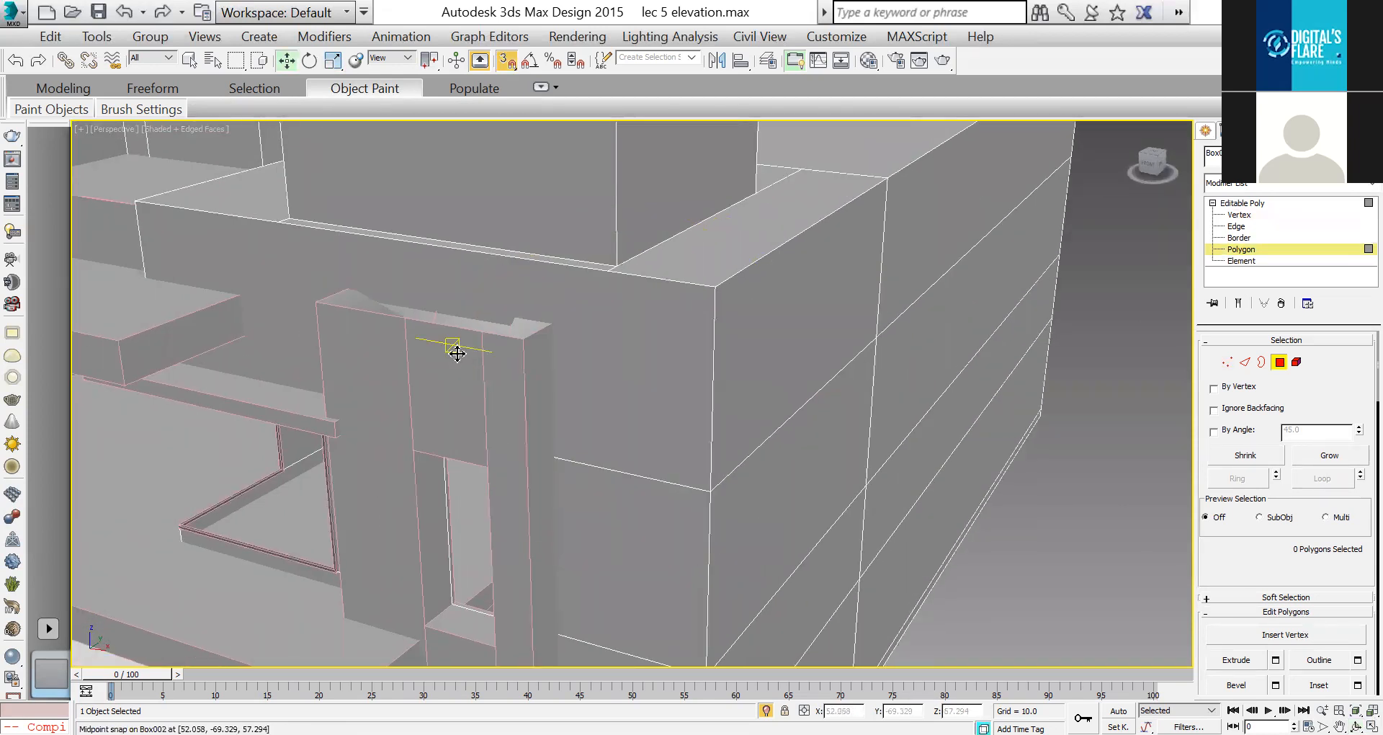
pyautogui.click(454, 346)
pyautogui.click(1258, 203)
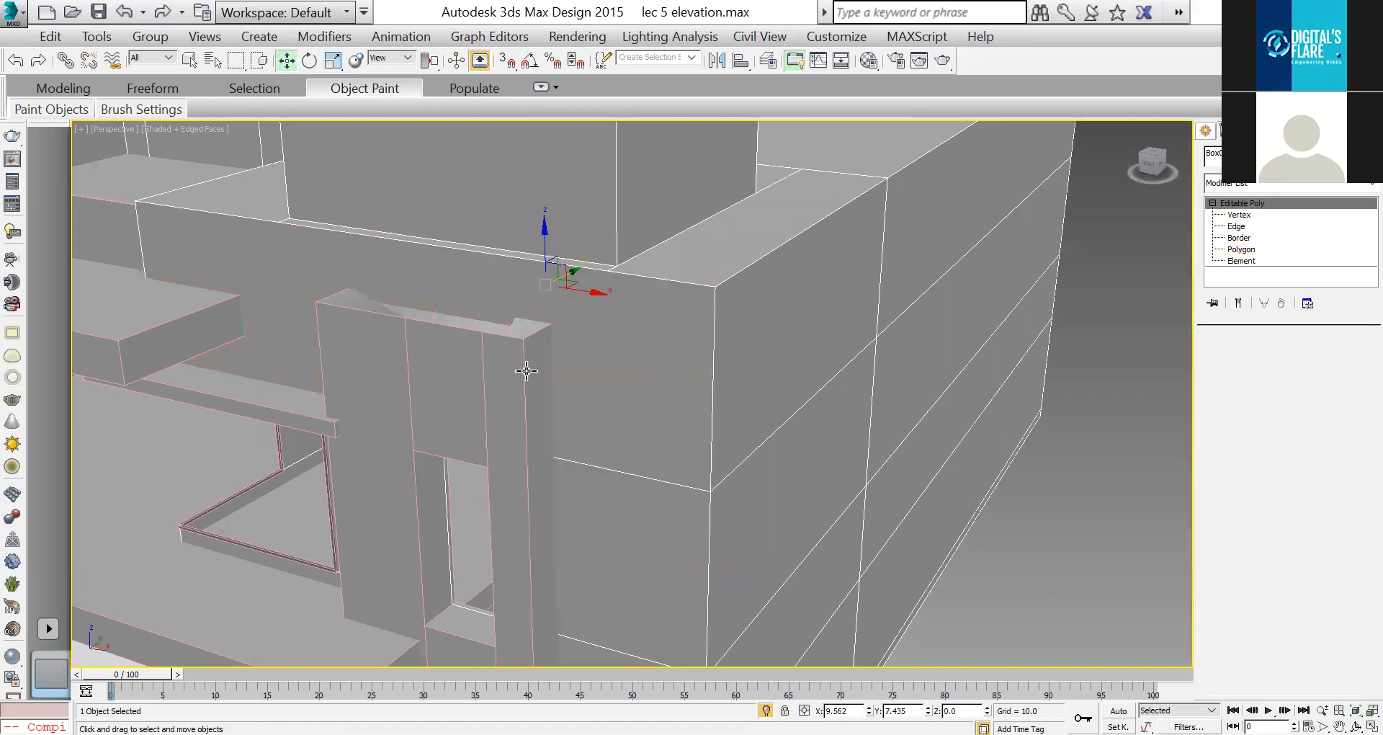
pyautogui.scroll(-3, 522, 380)
pyautogui.hotkey('alt', 'q')
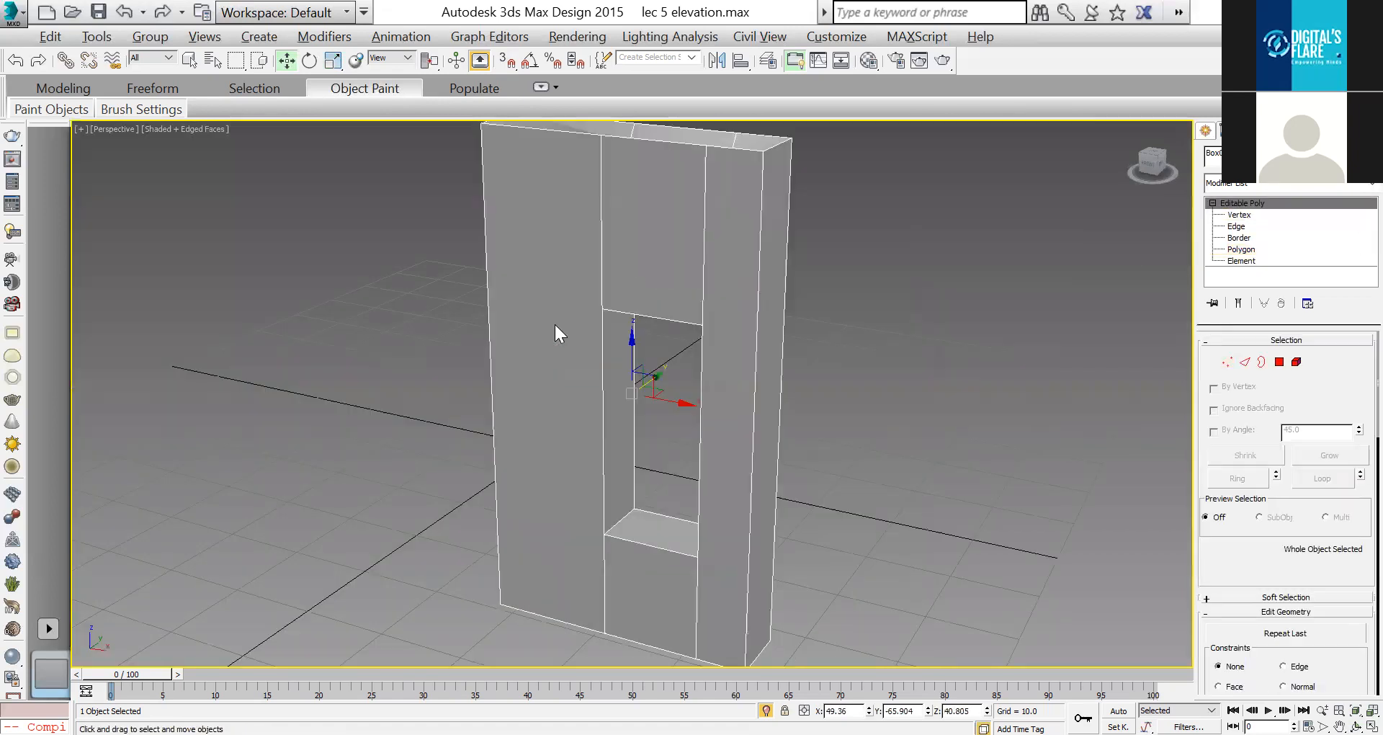
# Step: Delete all the polygons on the facade panel's top face
pyautogui.hotkey('alt', 'w')
pyautogui.rightClick(534, 340)
pyautogui.rightClick(765, 444)
pyautogui.hotkey('alt', 'w')
pyautogui.hotkey('ctrl', 'r')
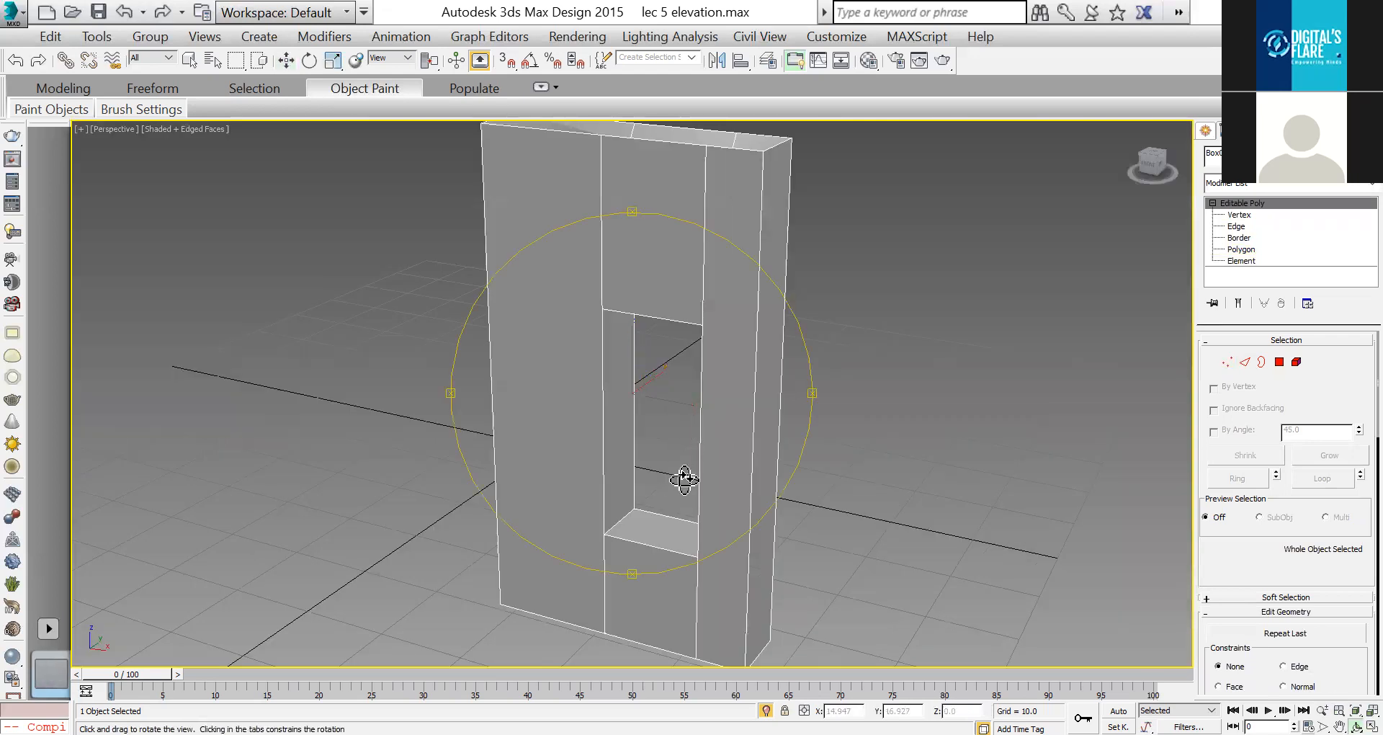
pyautogui.moveTo(682, 478); pyautogui.dragTo(720, 519)
pyautogui.press('w')
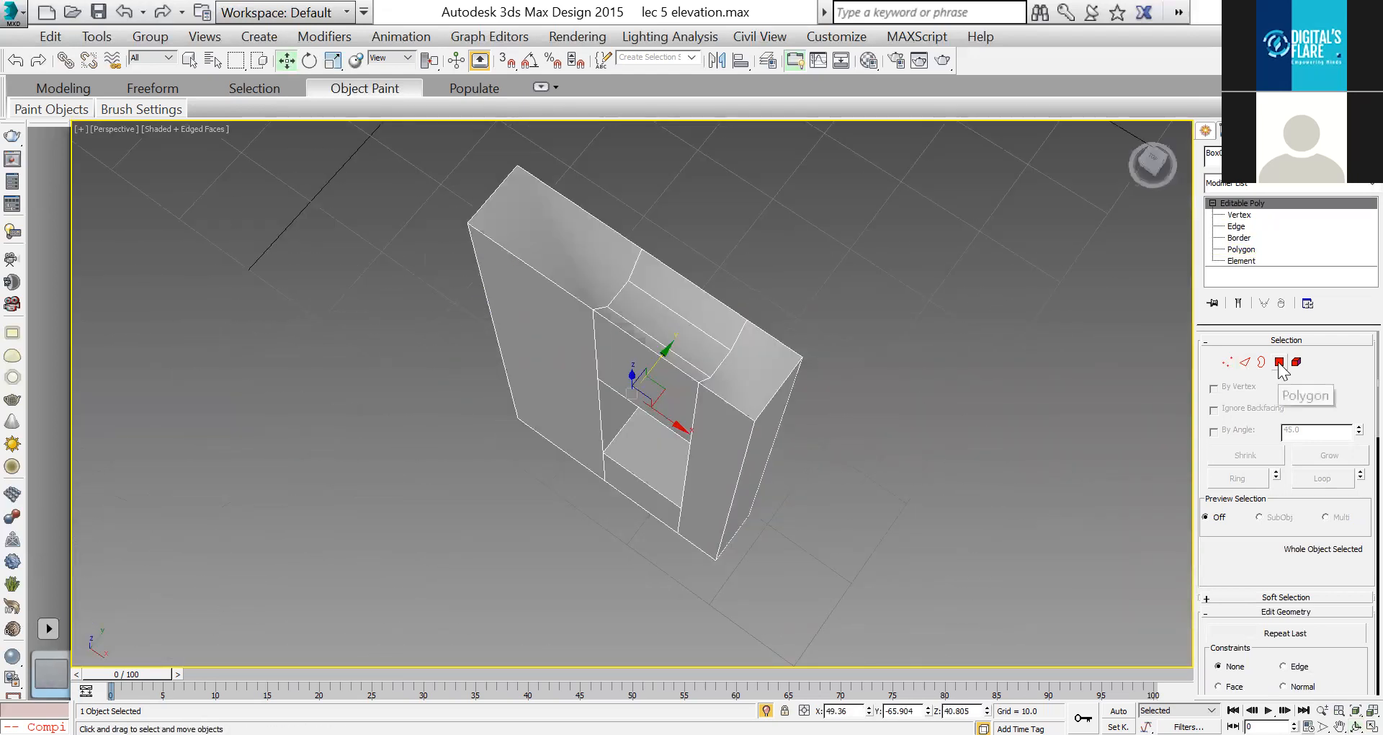
pyautogui.press('4')
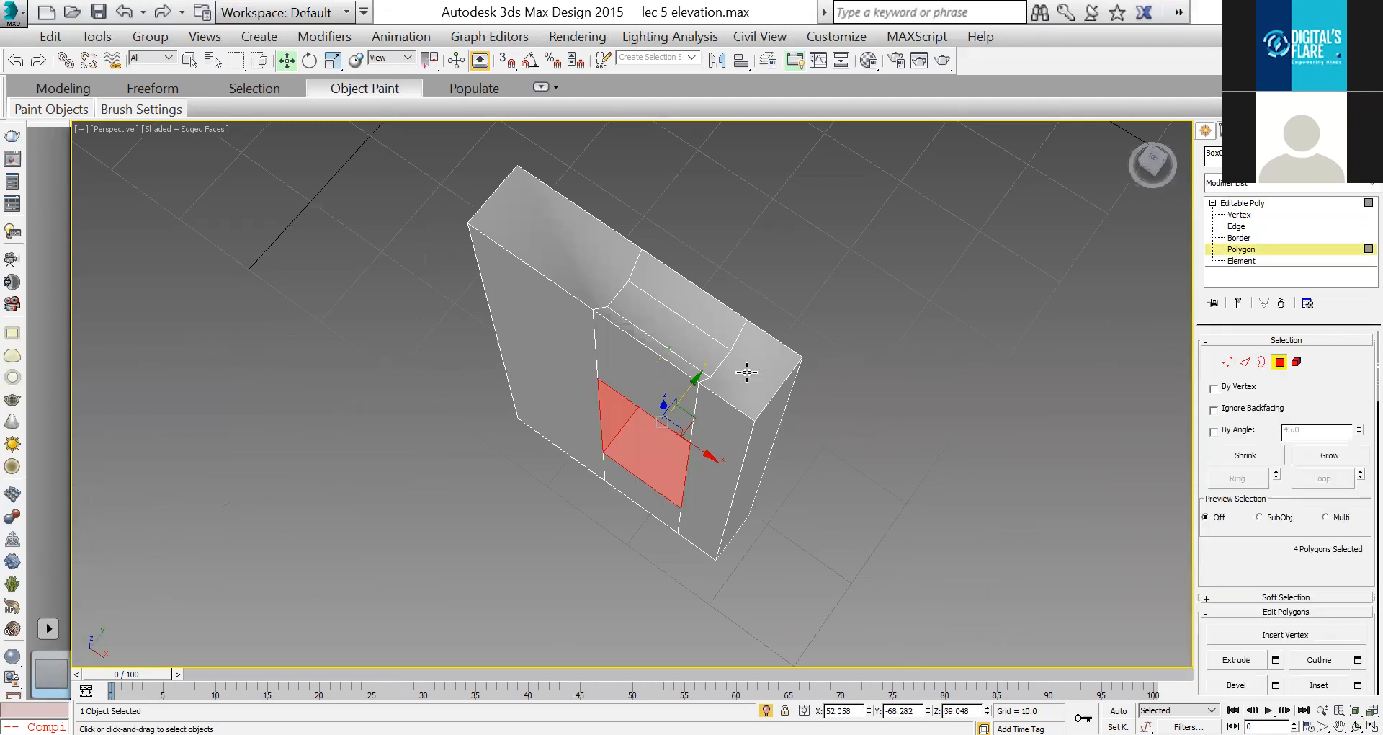
pyautogui.click(682, 318)
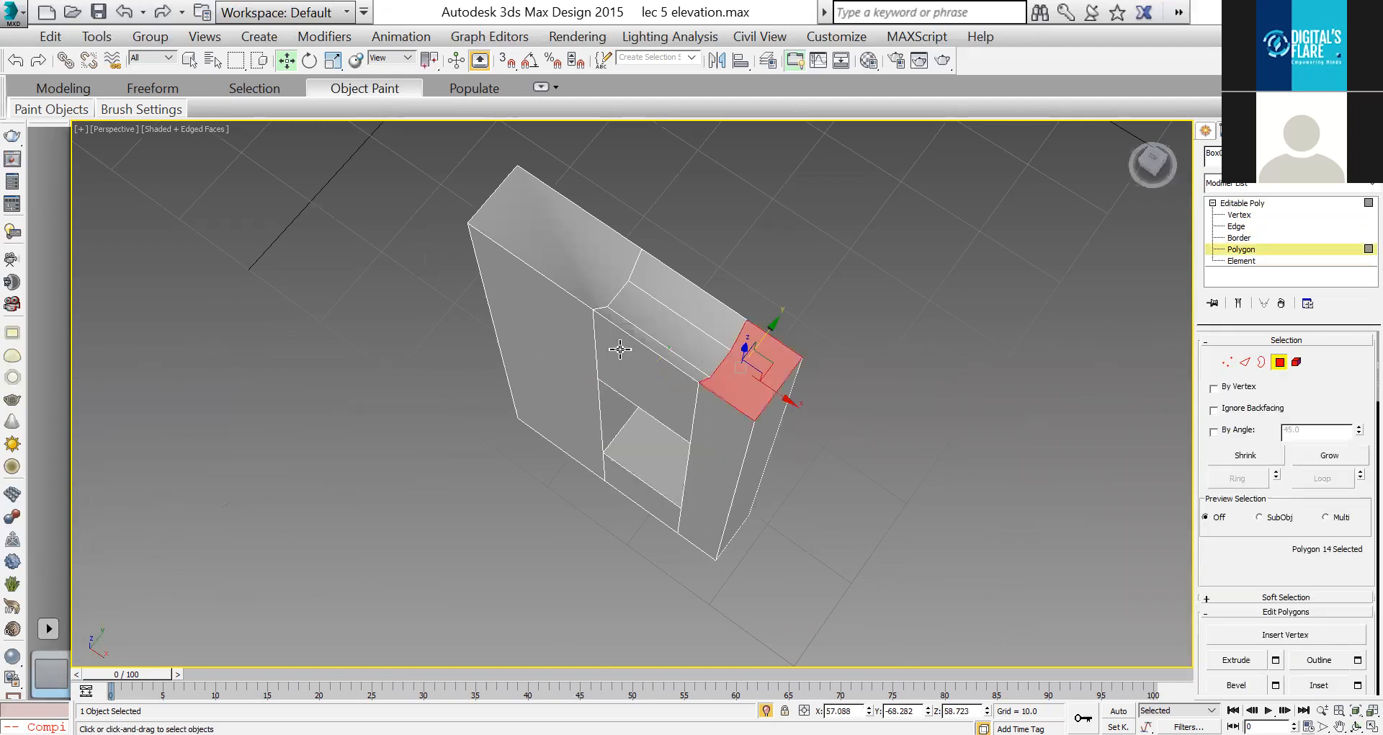
pyautogui.keyDown('ctrl'); pyautogui.click(668, 291); pyautogui.keyUp('ctrl')
pyautogui.keyDown('ctrl'); pyautogui.click(636, 330); pyautogui.keyUp('ctrl')
pyautogui.keyDown('ctrl'); pyautogui.click(619, 293); pyautogui.keyUp('ctrl')
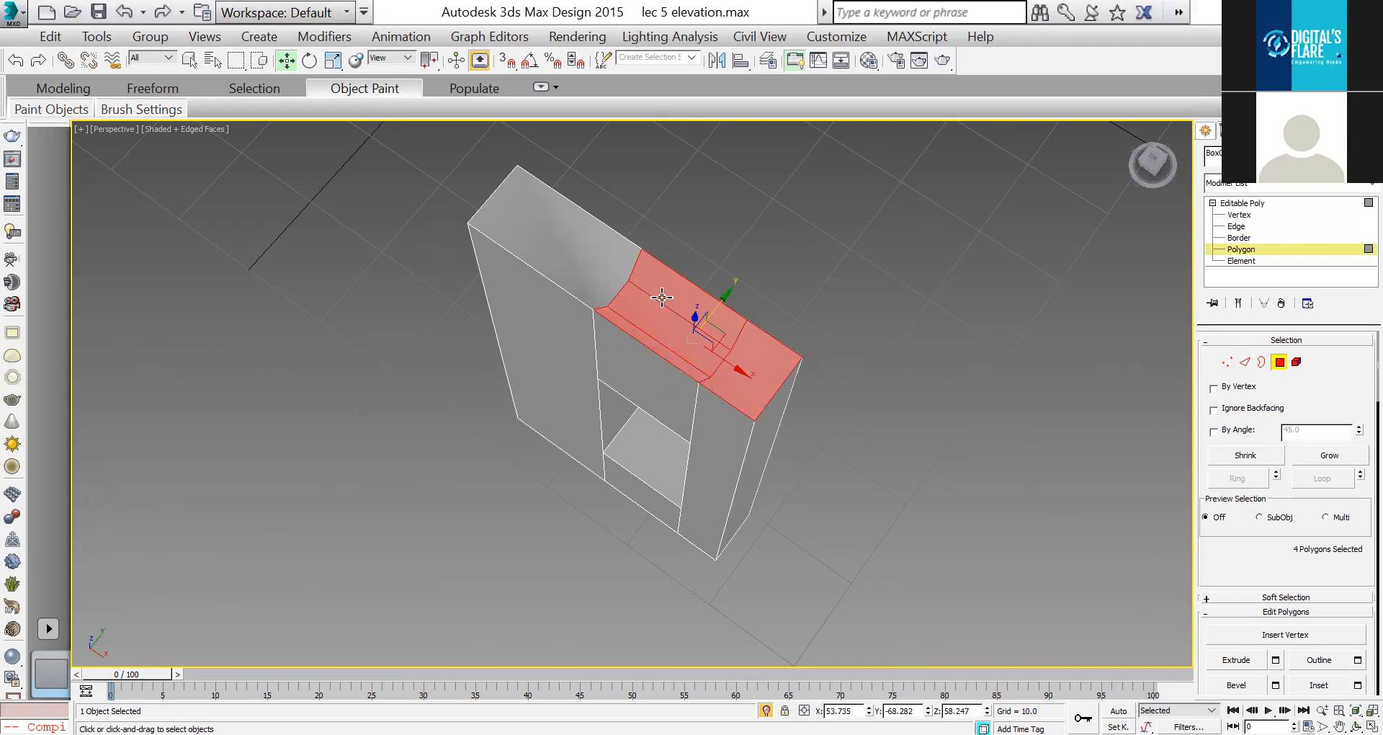
pyautogui.press('Delete')
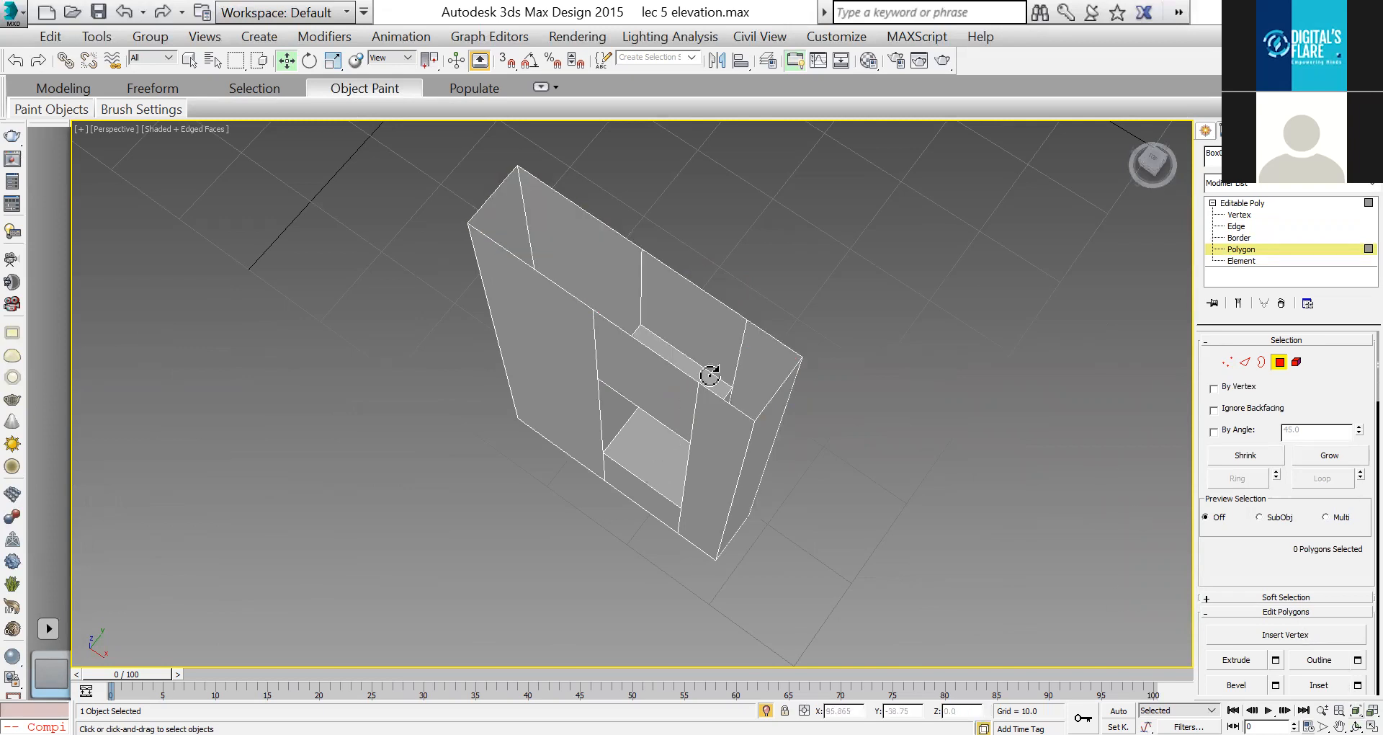
# Step: Examine the facade panel's open top and its opening from different angles
pyautogui.hotkey('ctrl', 'r')
pyautogui.moveTo(639, 467); pyautogui.dragTo(633, 571)
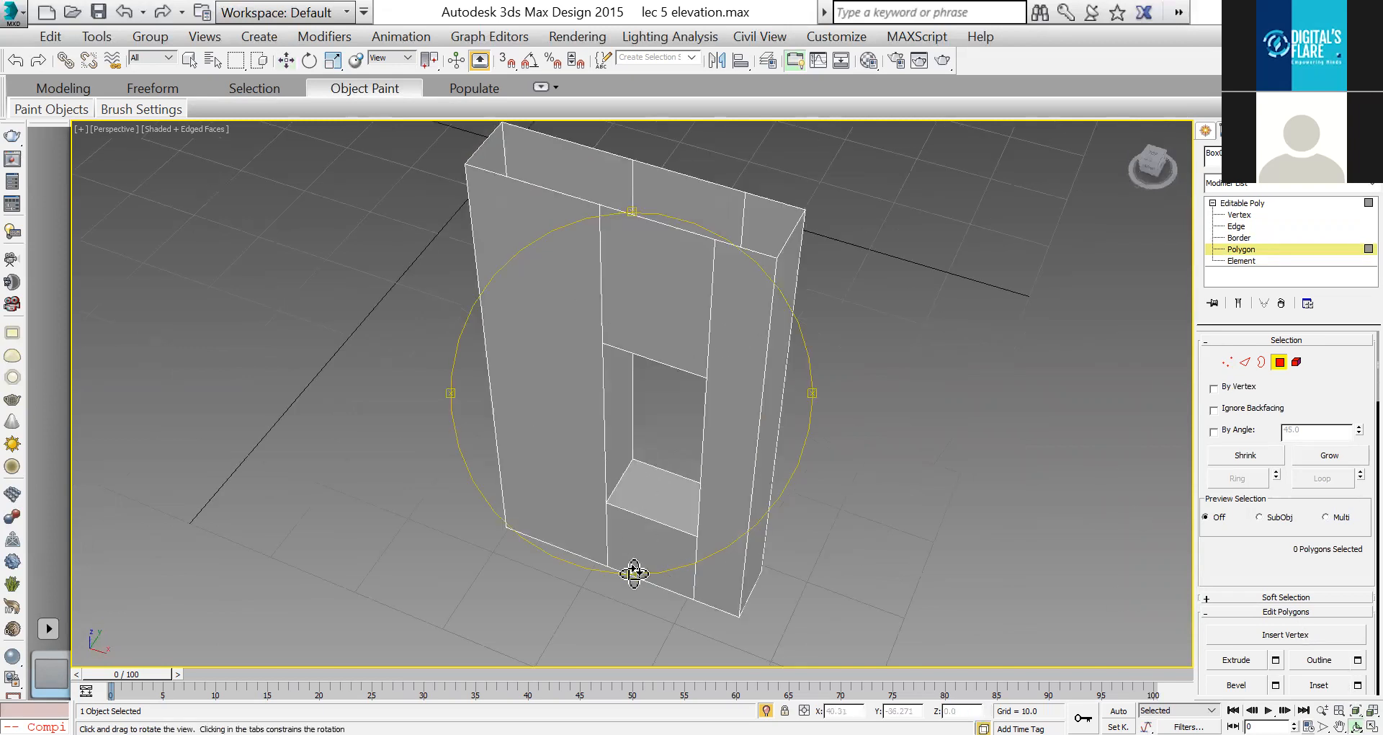
pyautogui.moveTo(658, 389); pyautogui.dragTo(655, 389)
pyautogui.moveTo(633, 302); pyautogui.dragTo(652, 392)
pyautogui.hotkey('shift', 'z')
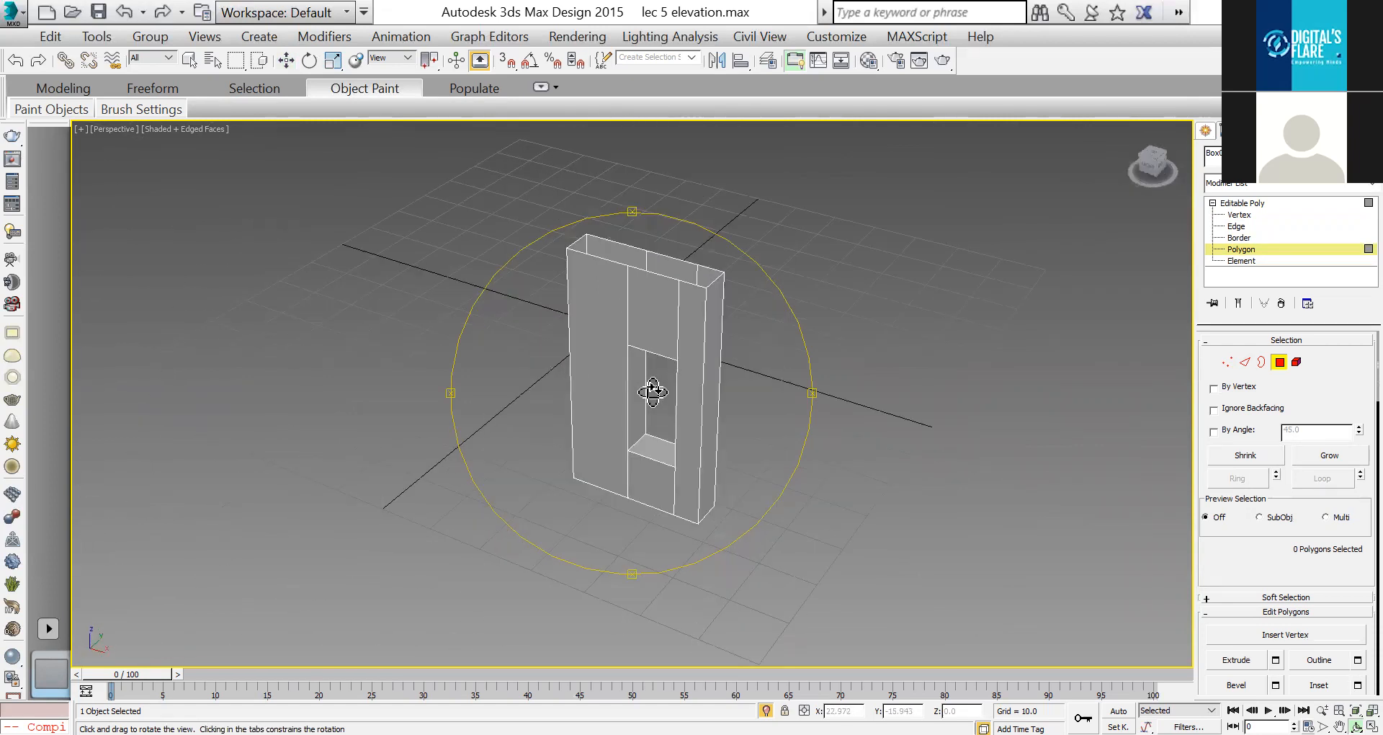
pyautogui.hotkey('shift', 'z')
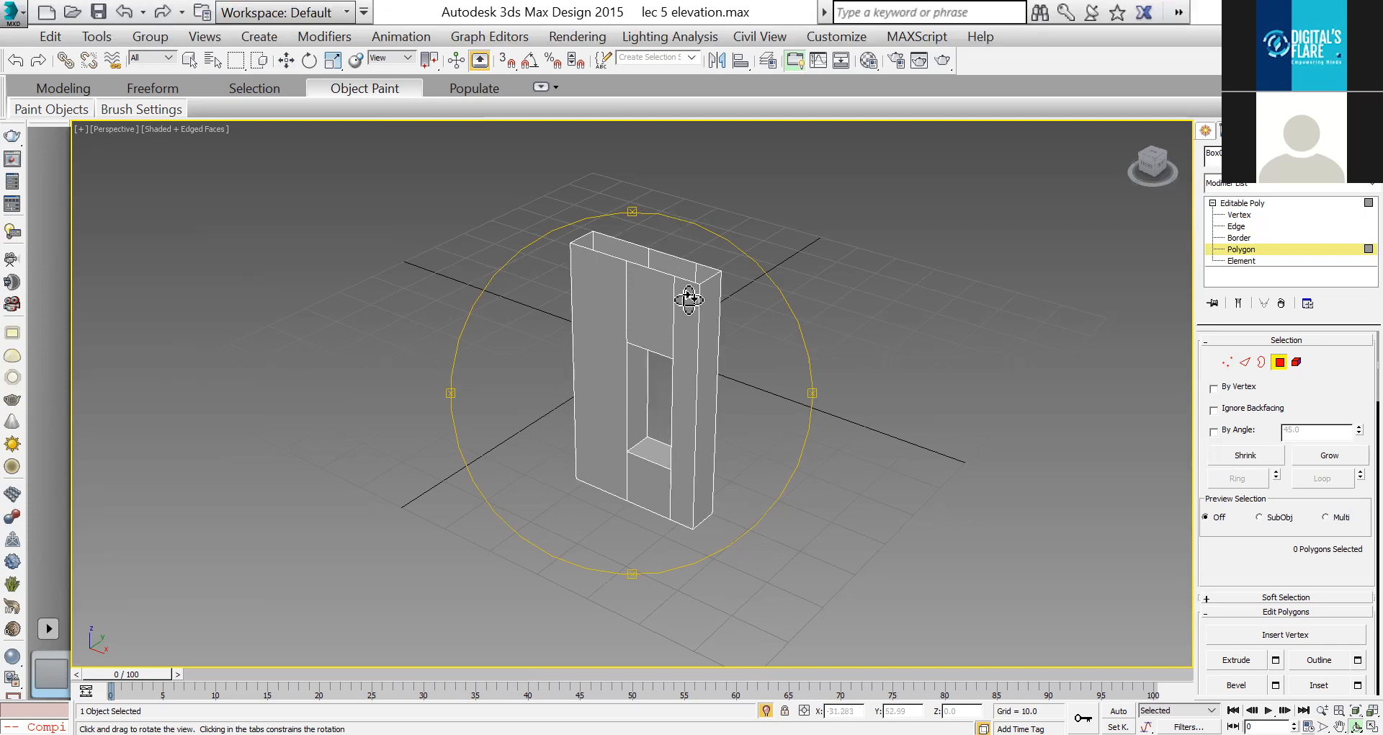
pyautogui.moveTo(674, 351); pyautogui.dragTo(671, 363)
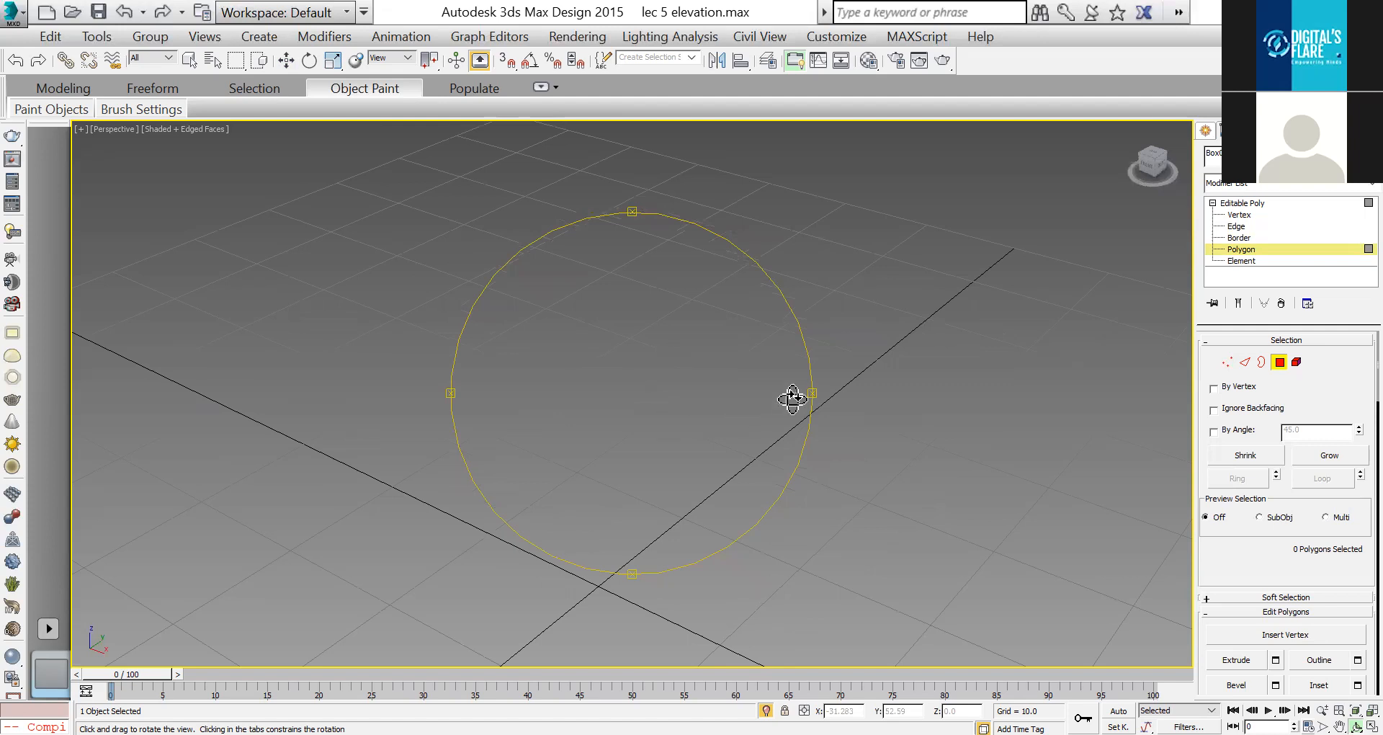
pyautogui.hotkey('shift', 'z')
pyautogui.rightClick(858, 395)
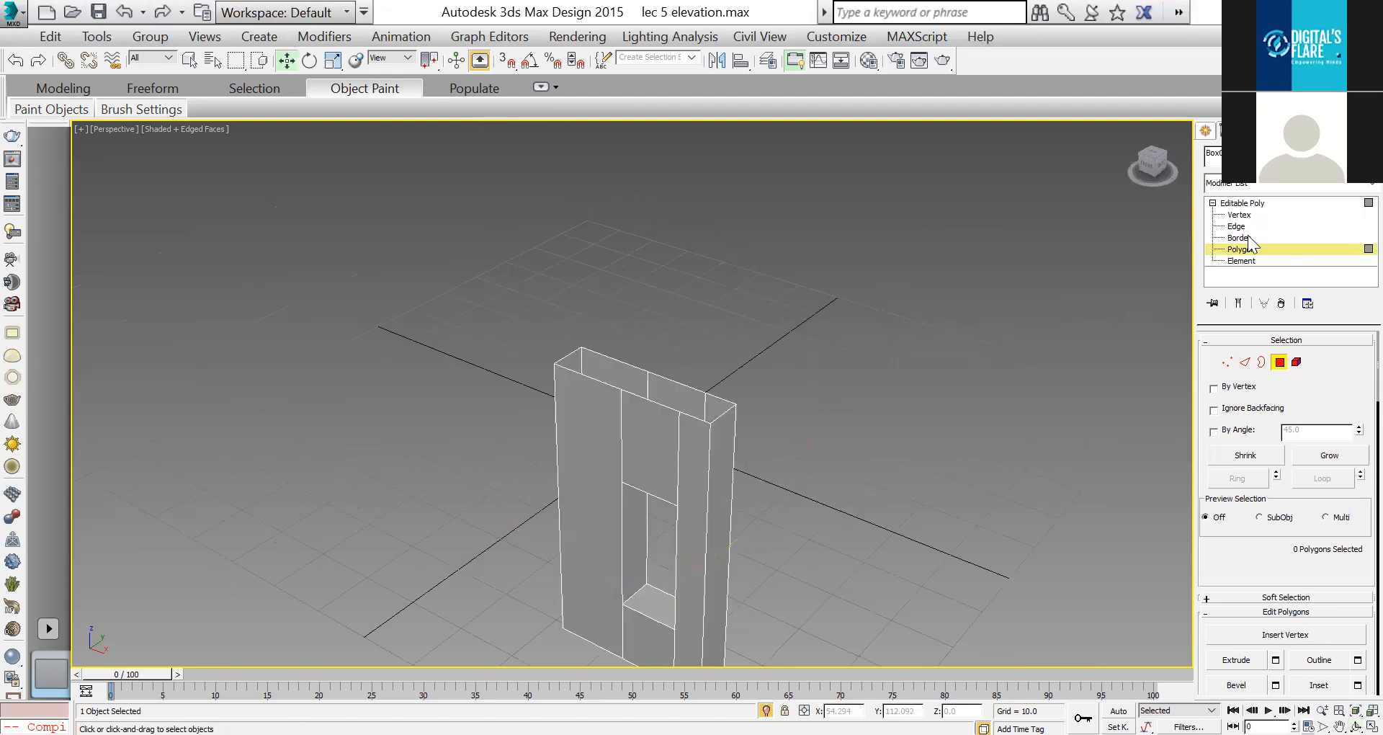
# Step: Cap the open border at the facade panel's top and finish border editing
pyautogui.press('3')
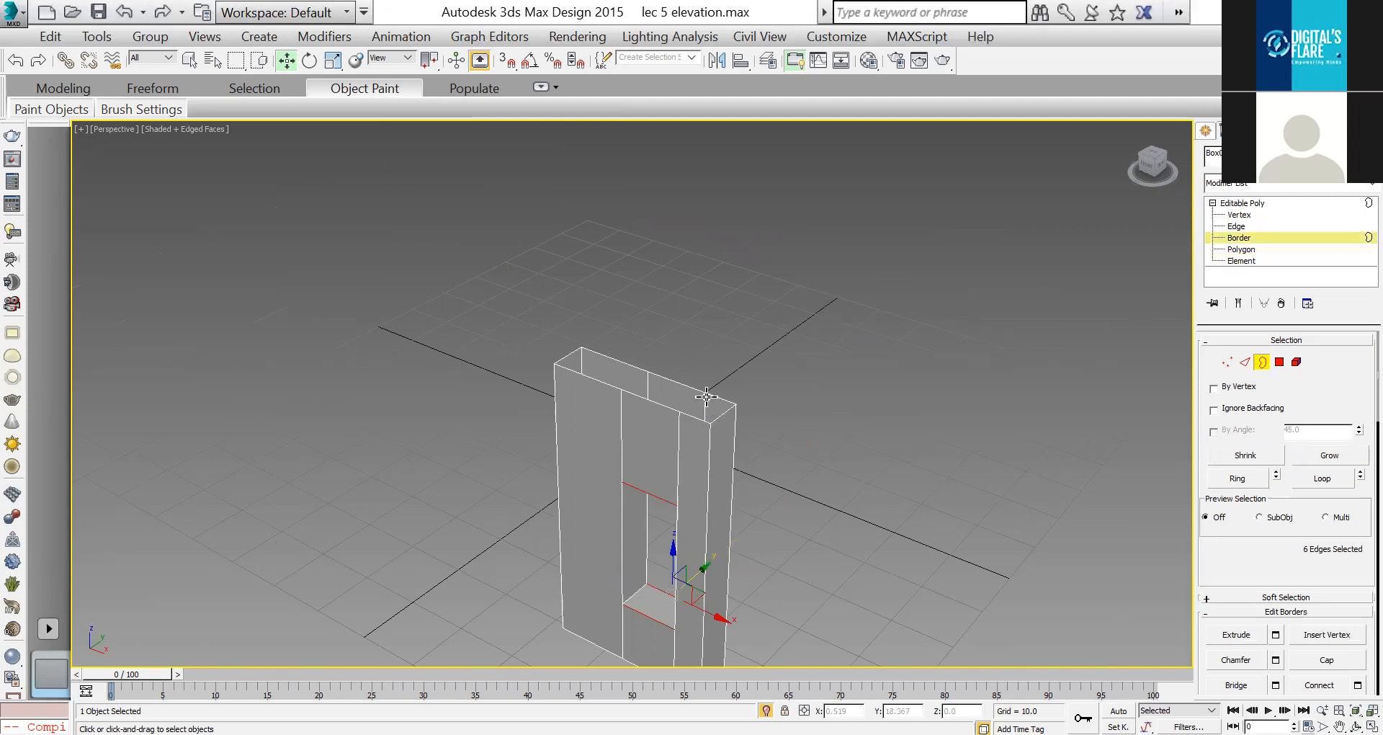
pyautogui.click(706, 396)
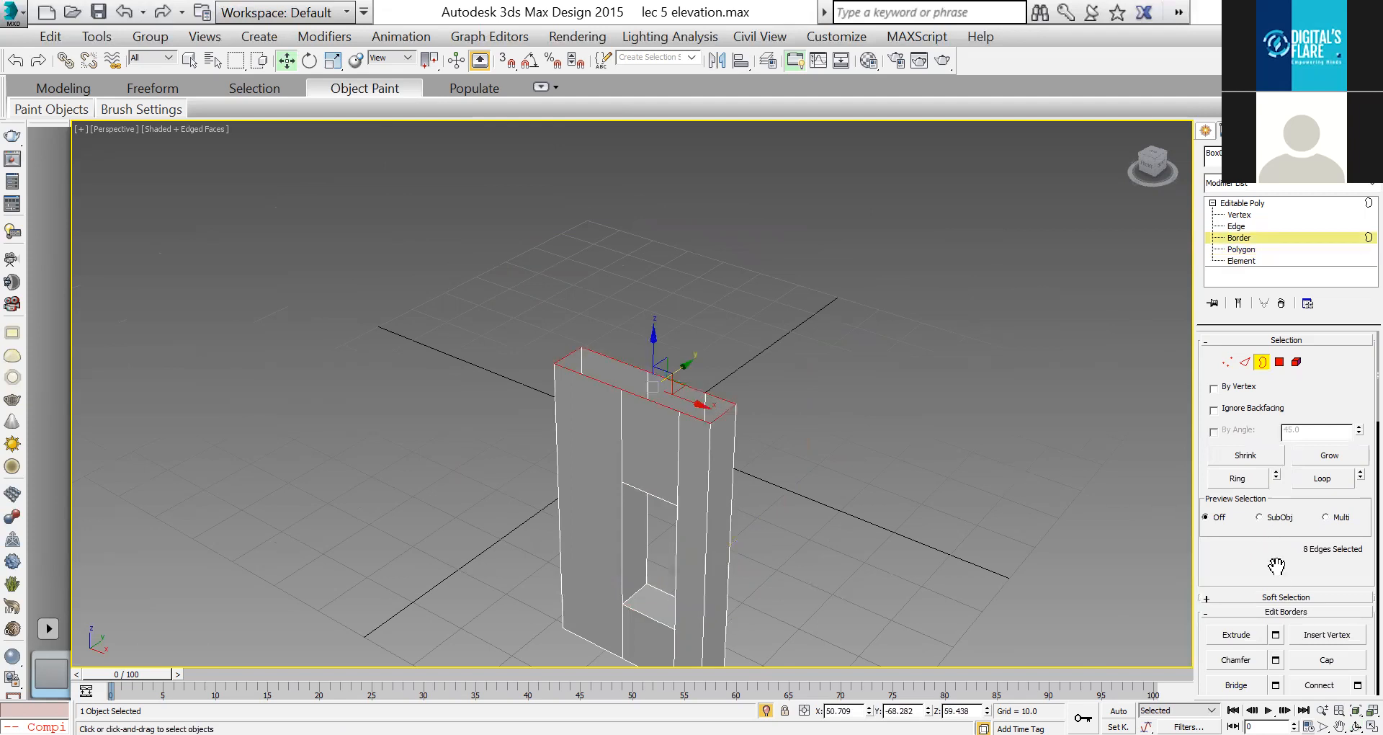
pyautogui.moveTo(1277, 566); pyautogui.dragTo(1278, 430)
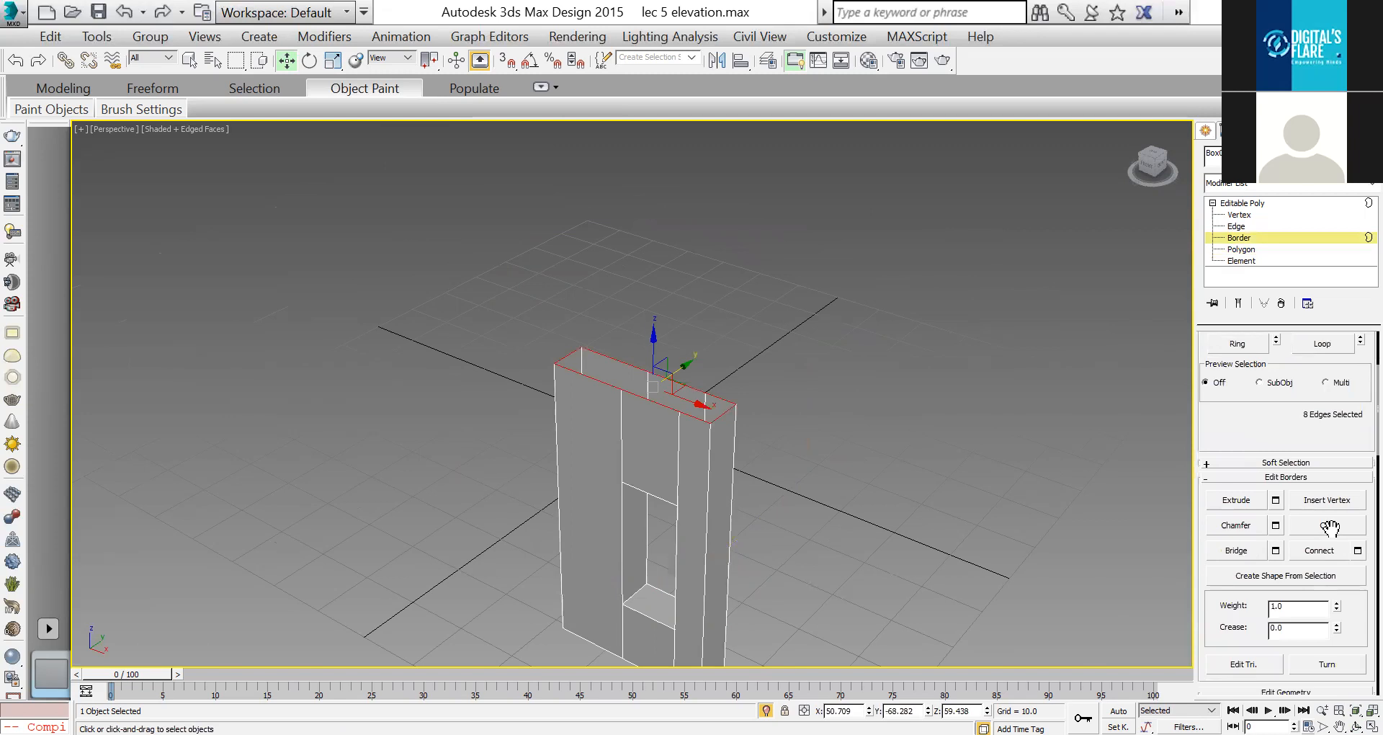
pyautogui.click(1327, 525)
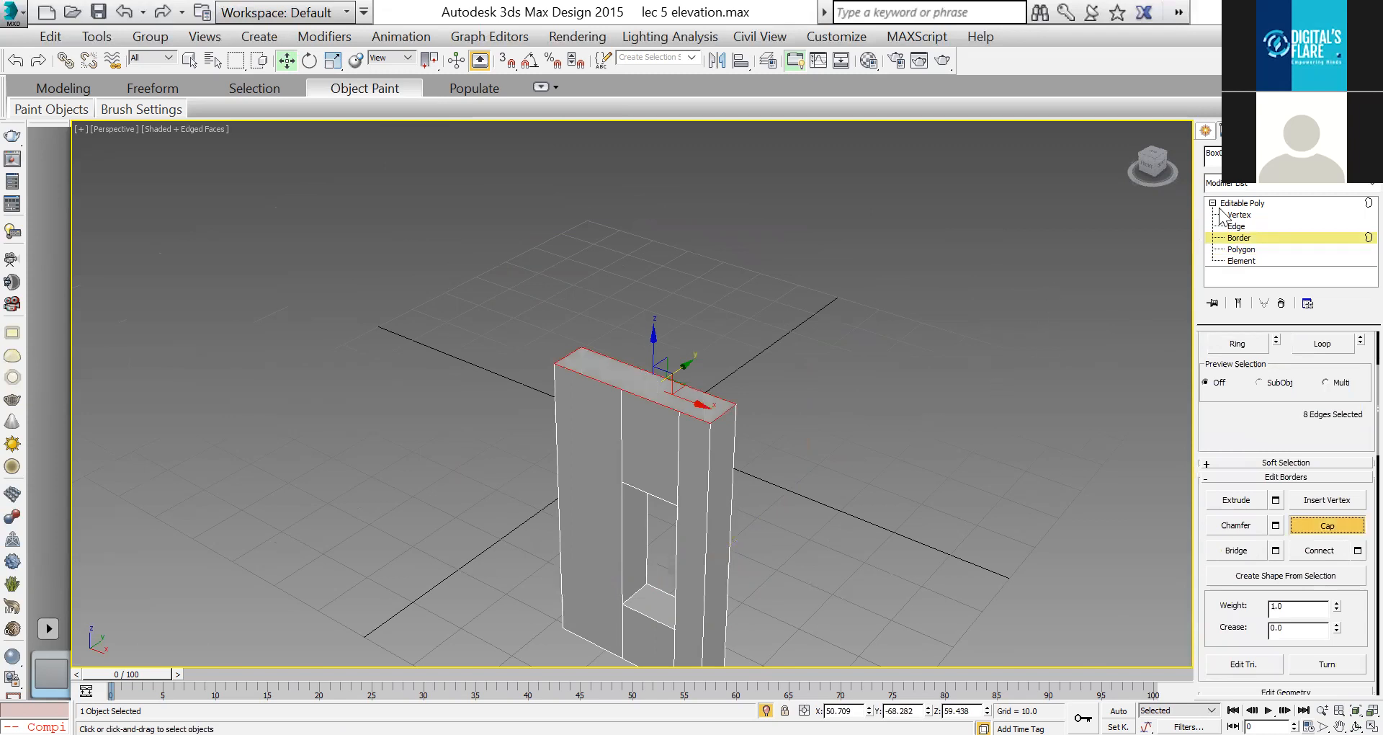
pyautogui.click(1242, 203)
# Step: Delete the five polygons on the facade panel's bottom face
pyautogui.hotkey('ctrl', 'r')
pyautogui.moveTo(891, 442); pyautogui.dragTo(734, 430)
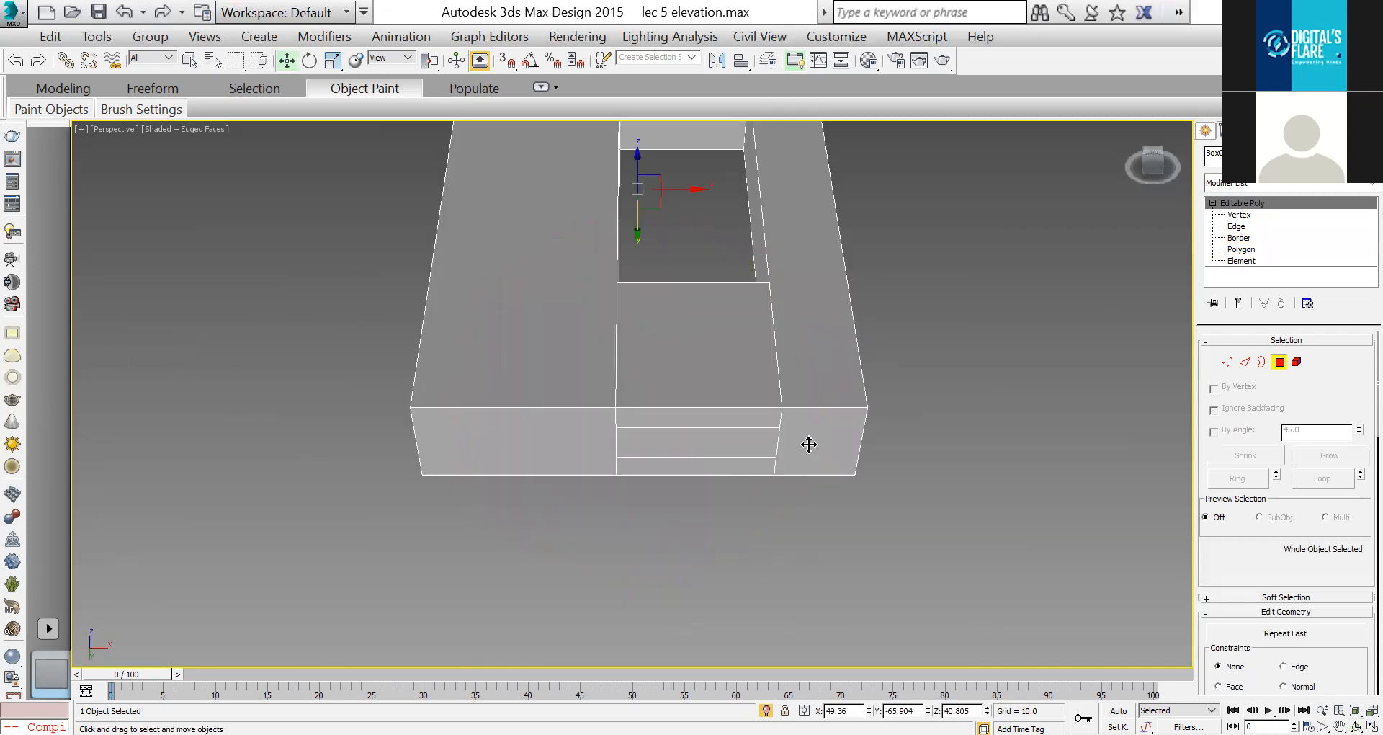
pyautogui.press('4')
pyautogui.click(698, 436)
pyautogui.keyDown('ctrl'); pyautogui.click(620, 437); pyautogui.keyUp('ctrl')
pyautogui.keyDown('ctrl'); pyautogui.click(728, 466); pyautogui.keyUp('ctrl')
pyautogui.keyDown('ctrl'); pyautogui.click(803, 461); pyautogui.keyUp('ctrl')
pyautogui.keyDown('ctrl'); pyautogui.click(598, 456); pyautogui.keyUp('ctrl')
pyautogui.press('Delete')
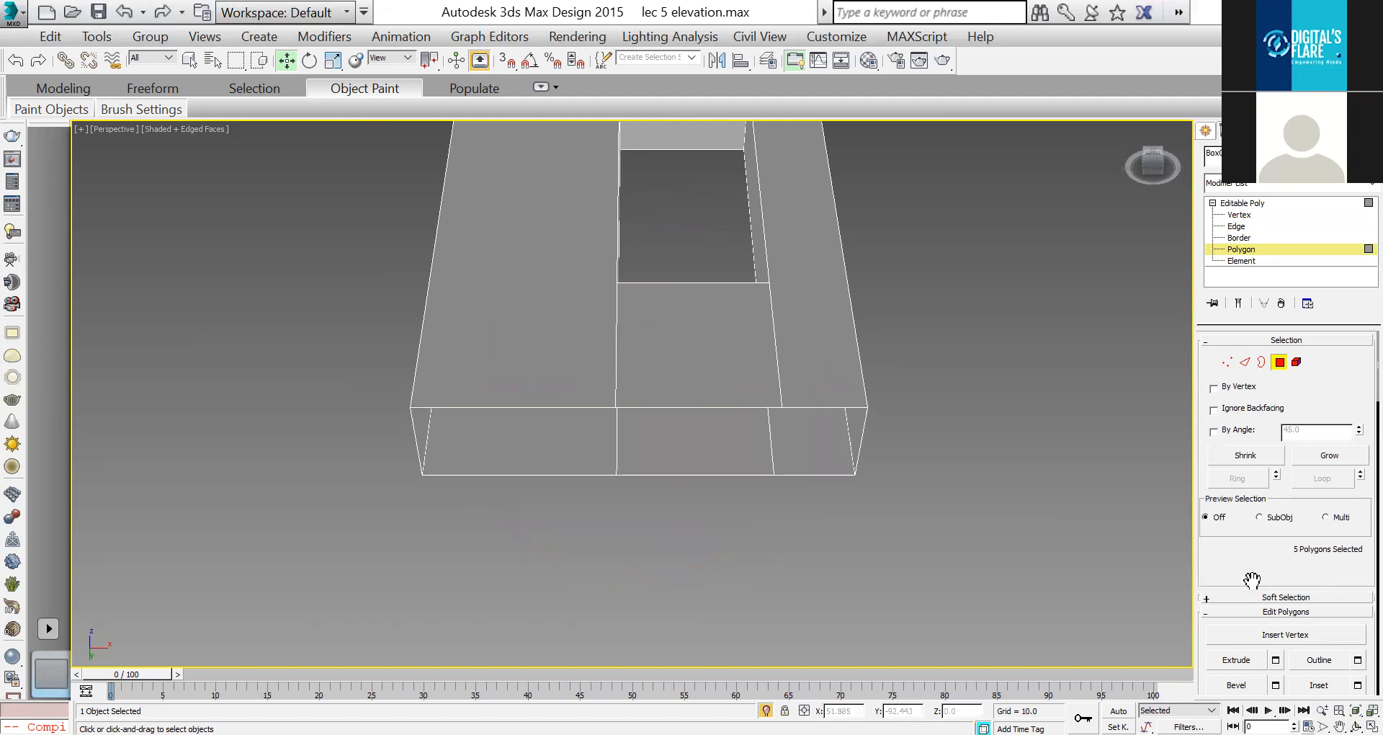
# Step: Cap the open border at the facade panel's bottom and finish border editing
pyautogui.press('3')
pyautogui.click(827, 408)
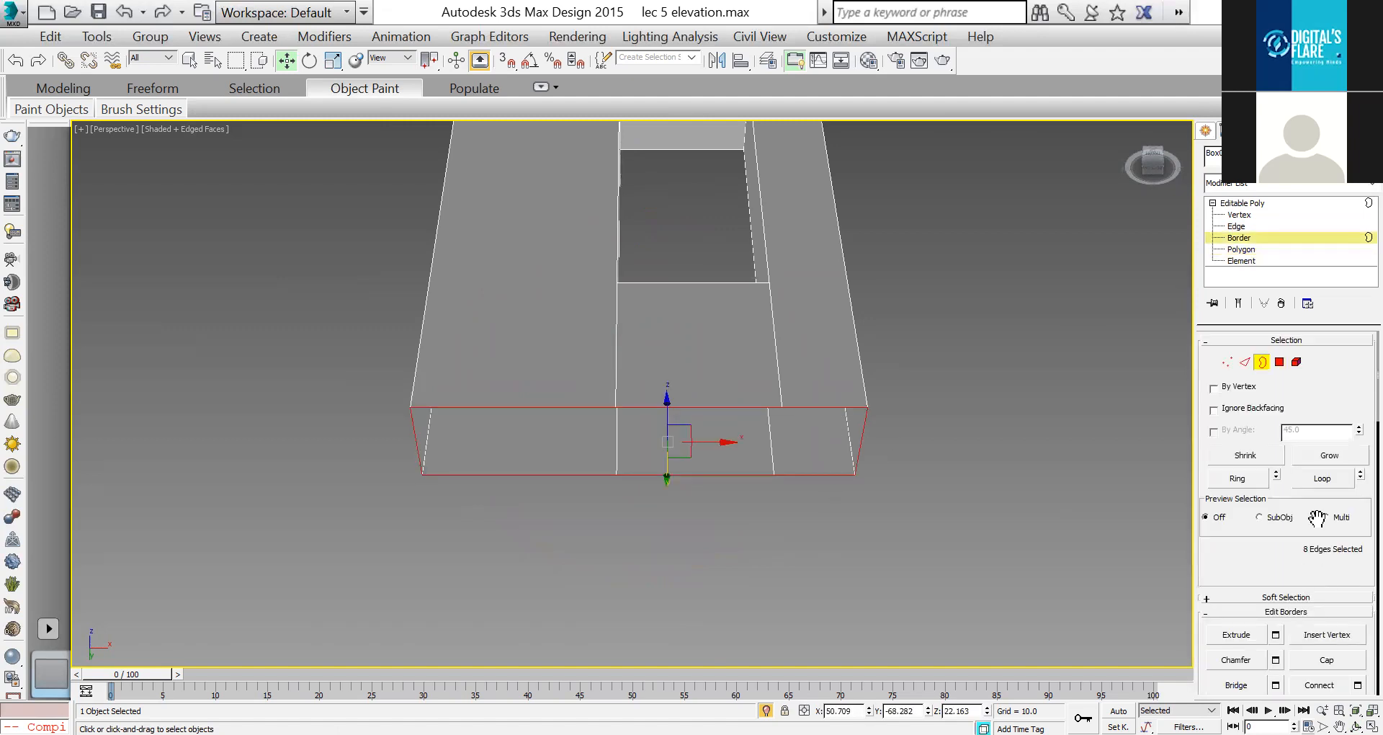
pyautogui.scroll(-3, 1317, 517)
pyautogui.click(1328, 546)
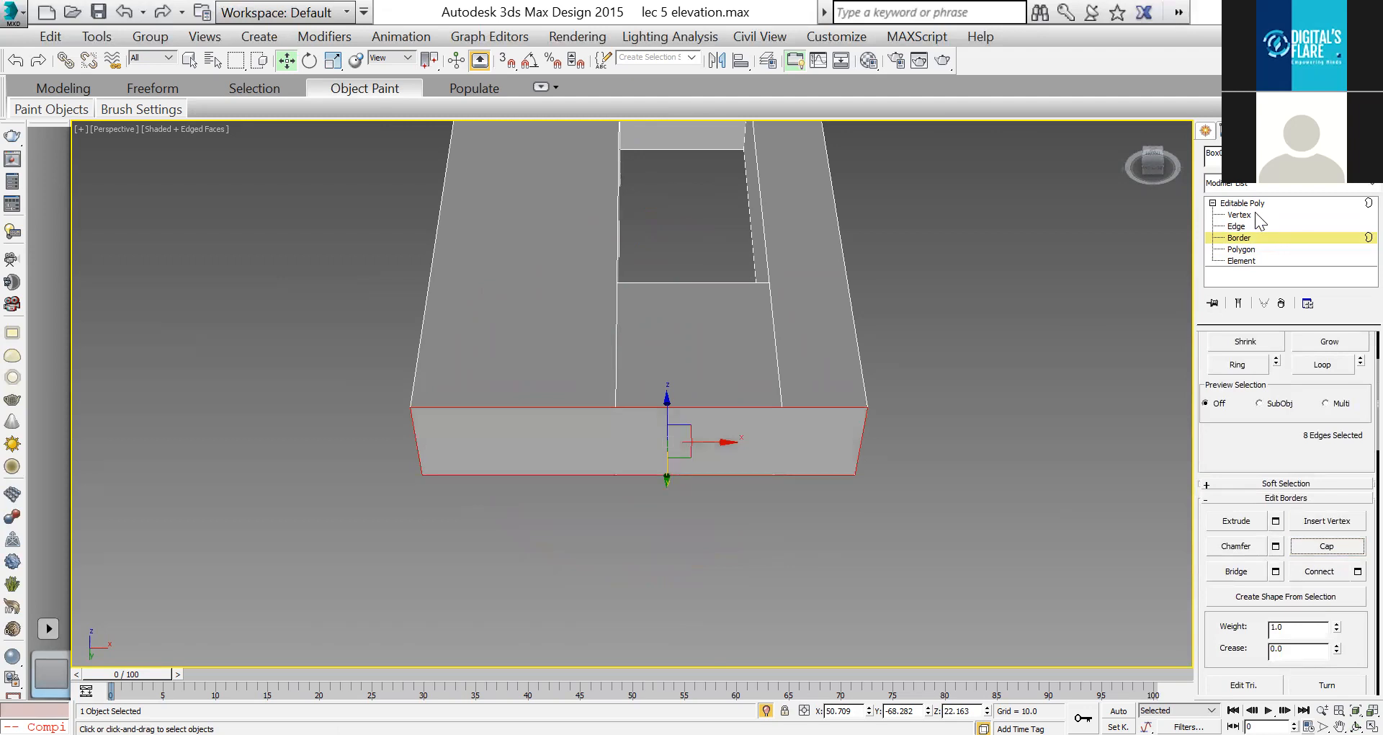
pyautogui.press('3')
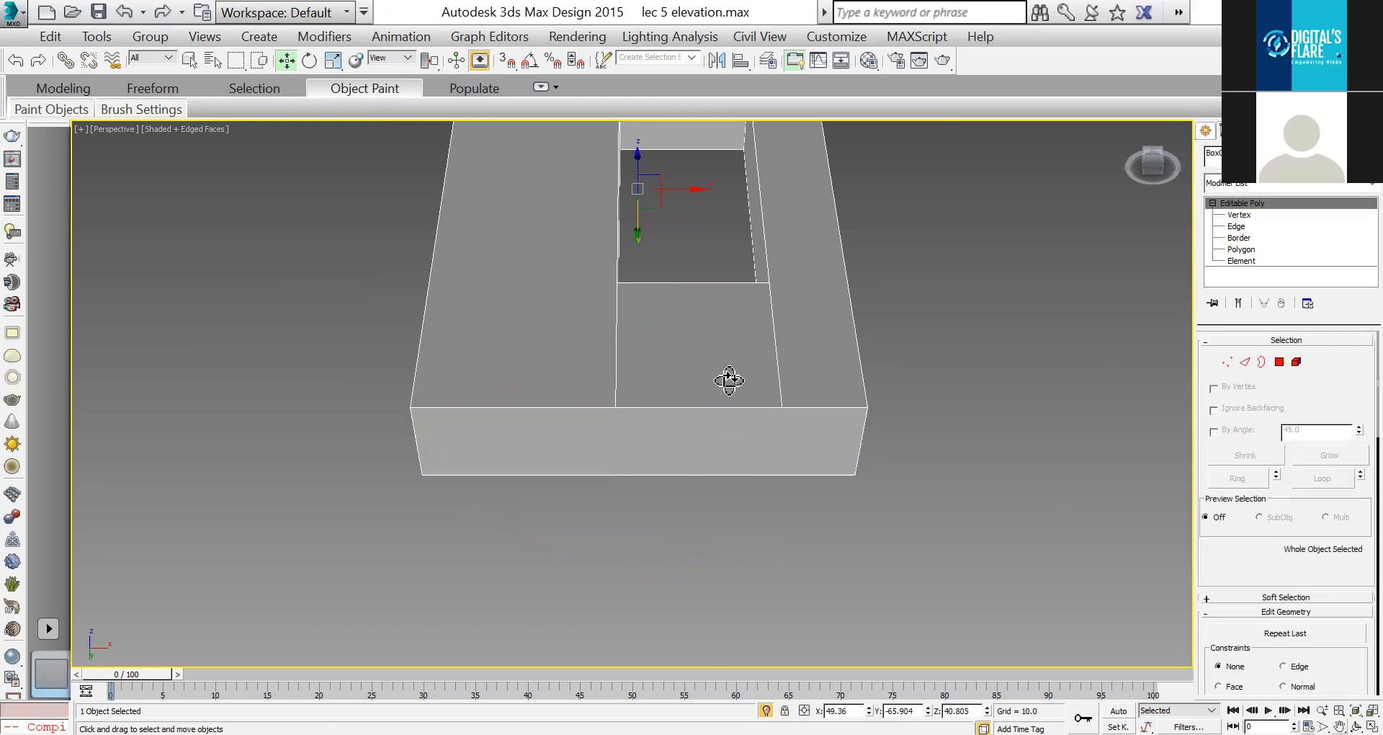
# Step: Create a linear shape from the four front edges around the panel's opening and finish edge editing
pyautogui.keyDown('alt'); pyautogui.moveTo(682, 451); pyautogui.dragTo(713, 435, button='middle'); pyautogui.keyUp('alt')
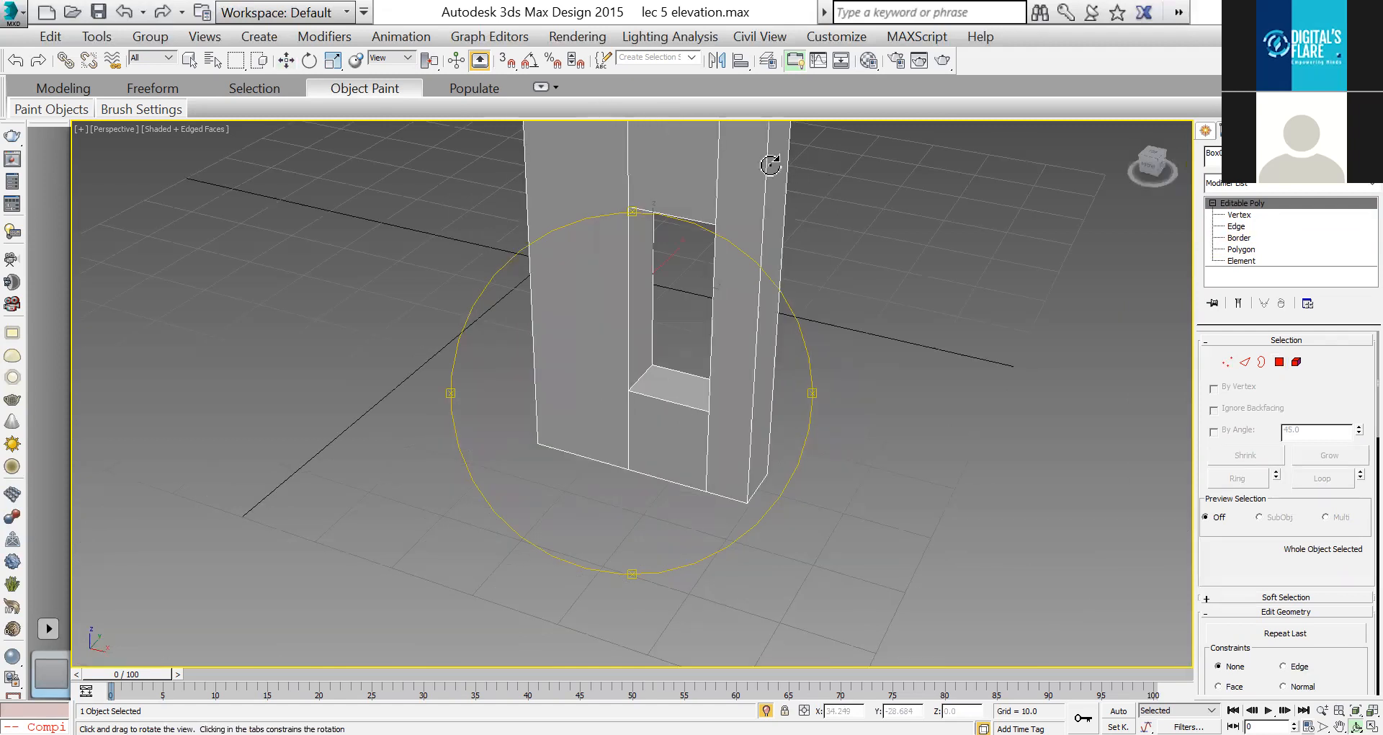
pyautogui.keyDown('alt'); pyautogui.moveTo(657, 317); pyautogui.dragTo(728, 243, button='middle'); pyautogui.keyUp('alt')
pyautogui.keyDown('alt'); pyautogui.moveTo(750, 197); pyautogui.dragTo(766, 198, button='middle'); pyautogui.keyUp('alt')
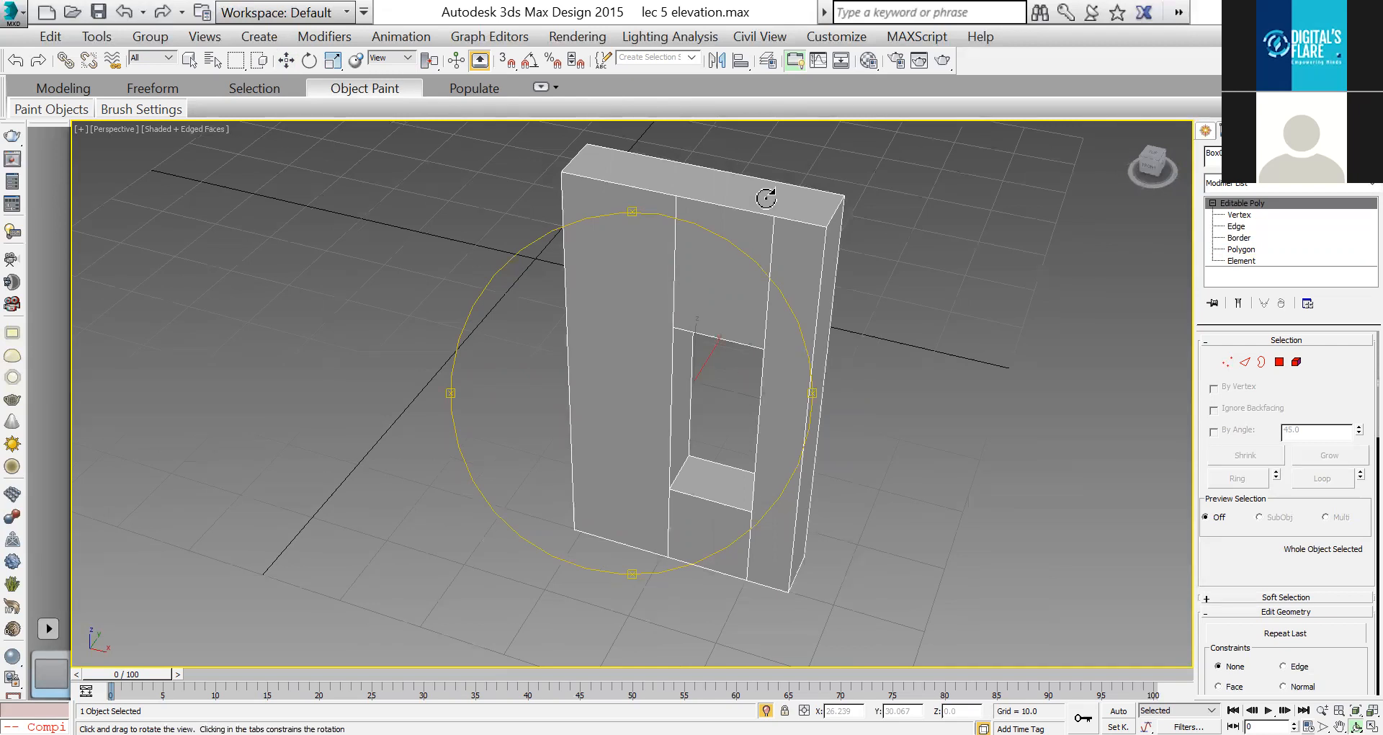
pyautogui.press('w')
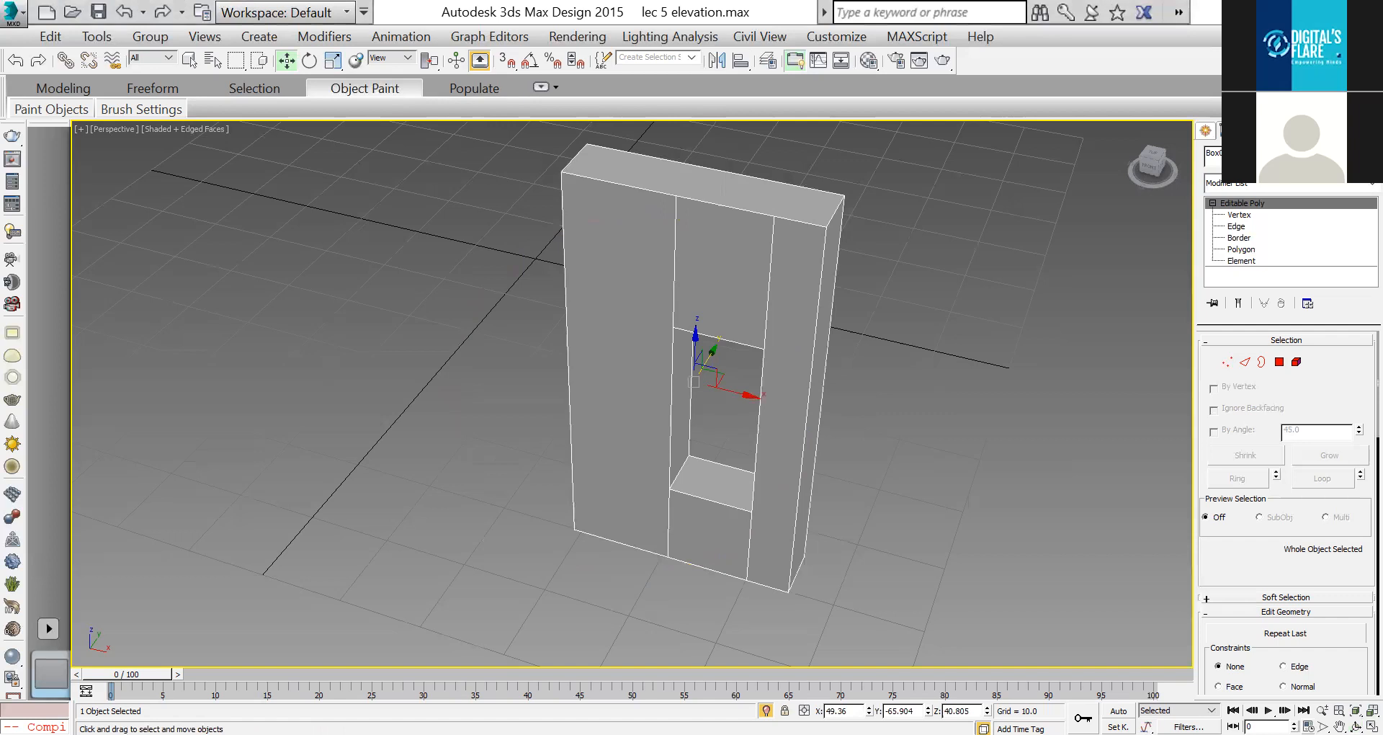
pyautogui.click(1245, 363)
pyautogui.click(714, 338)
pyautogui.keyDown('ctrl'); pyautogui.click(671, 357); pyautogui.keyUp('ctrl')
pyautogui.keyDown('ctrl'); pyautogui.click(753, 495); pyautogui.keyUp('ctrl')
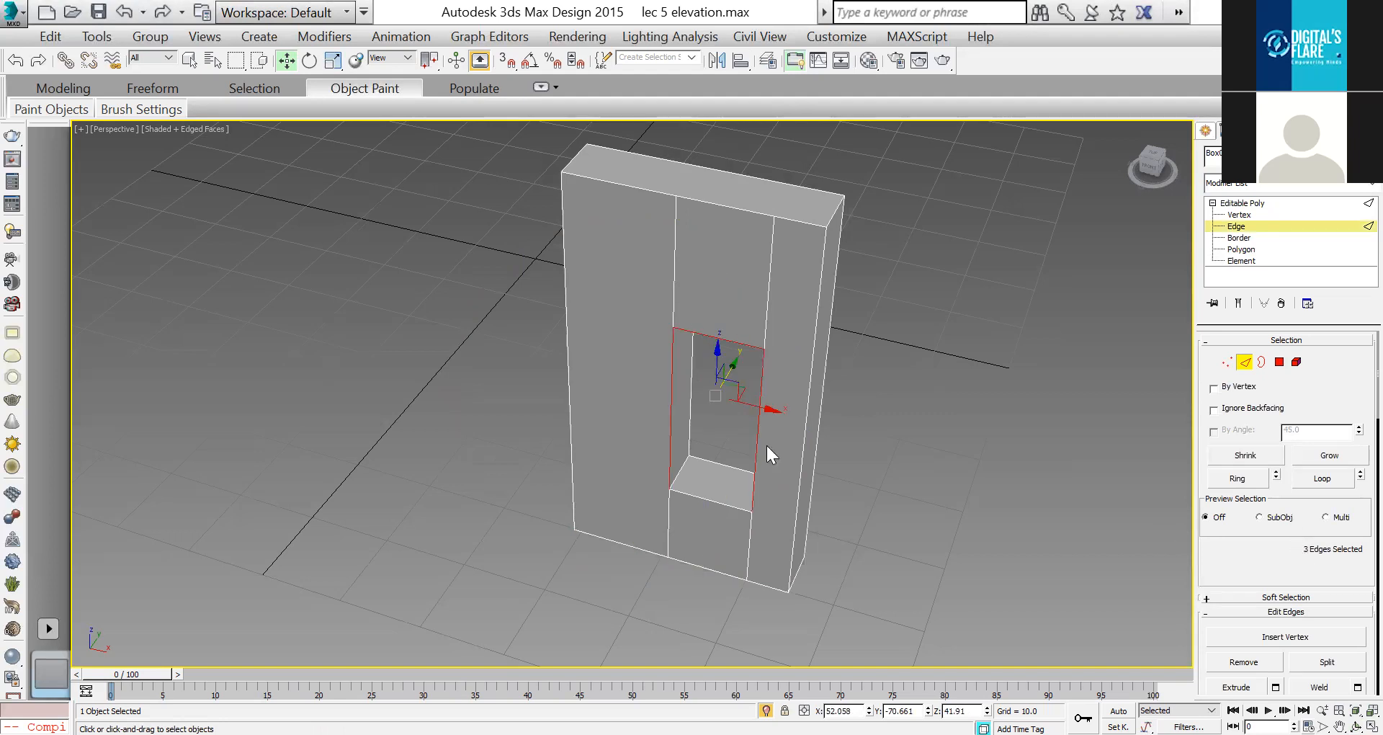
pyautogui.keyDown('ctrl'); pyautogui.click(712, 500); pyautogui.keyUp('ctrl')
pyautogui.scroll(-3, 1286, 547)
pyautogui.click(1284, 548)
pyautogui.click(659, 412)
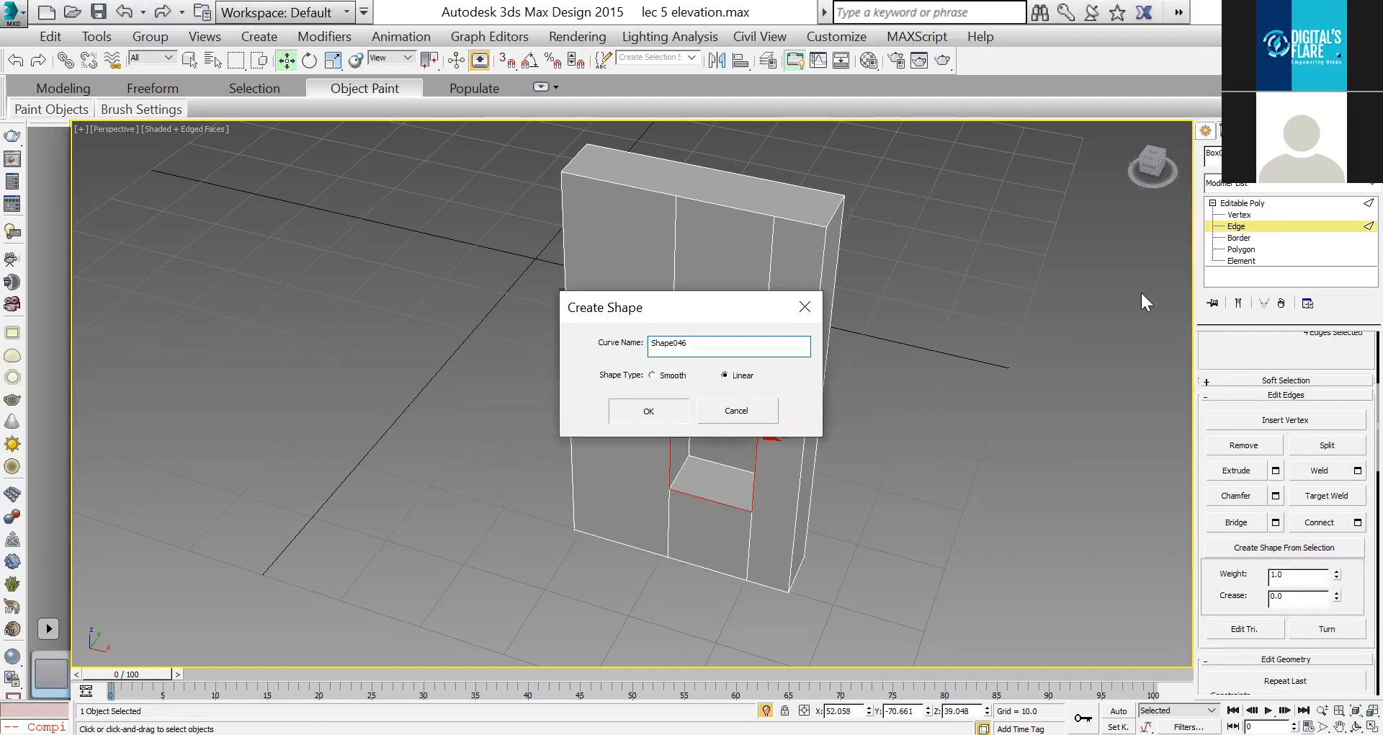
pyautogui.click(1242, 203)
# Step: Set the new frame spline's rectangular rendering to length 0.5 and width 1.0, checking it in the front view
pyautogui.click(694, 345)
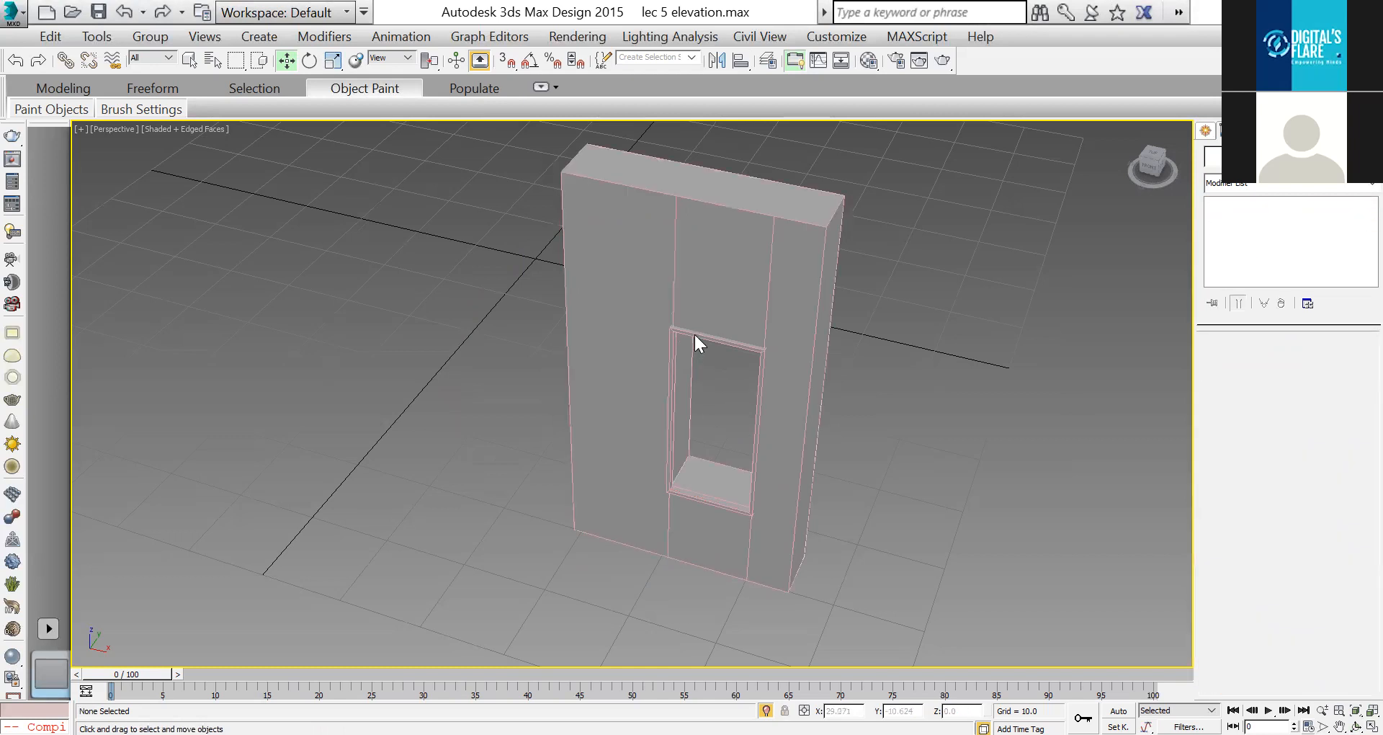
pyautogui.click(661, 328)
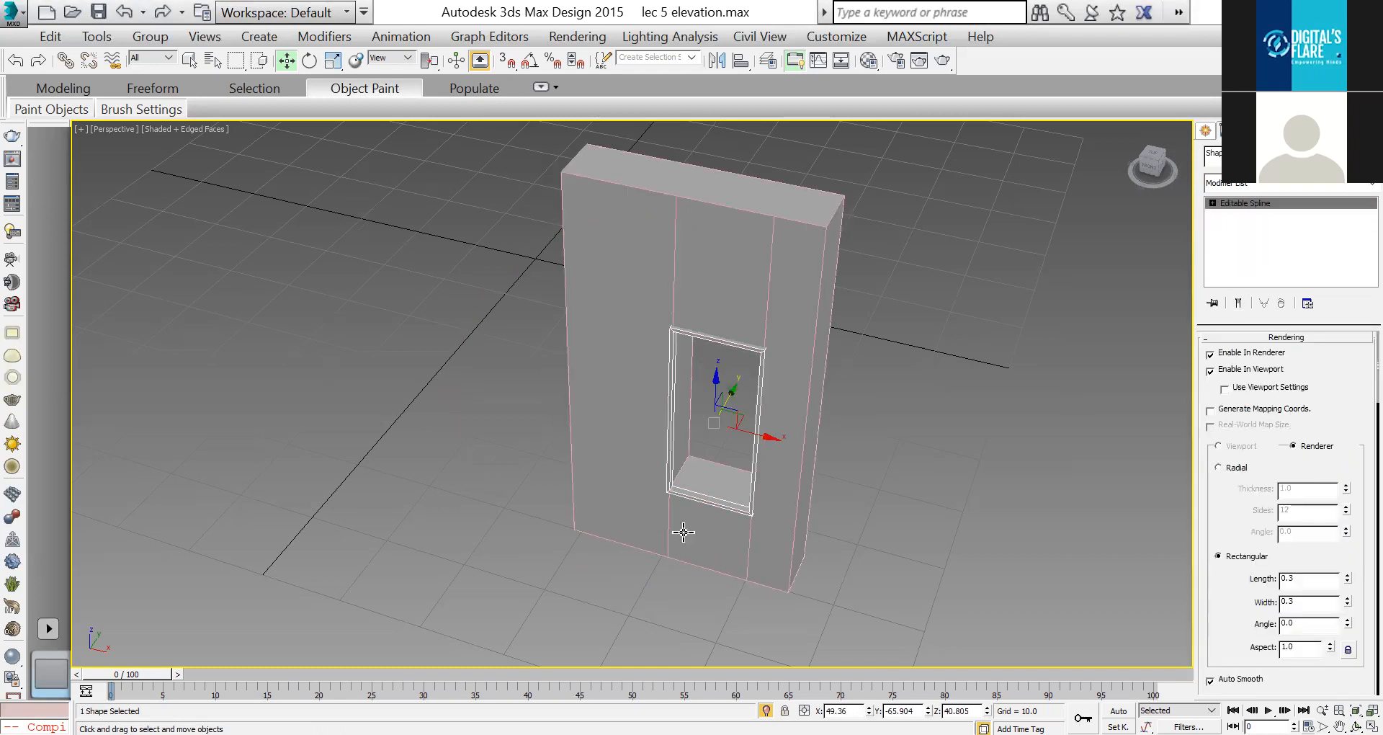
pyautogui.hotkey('alt', 'w')
pyautogui.rightClick(884, 296)
pyautogui.hotkey('alt', 'w')
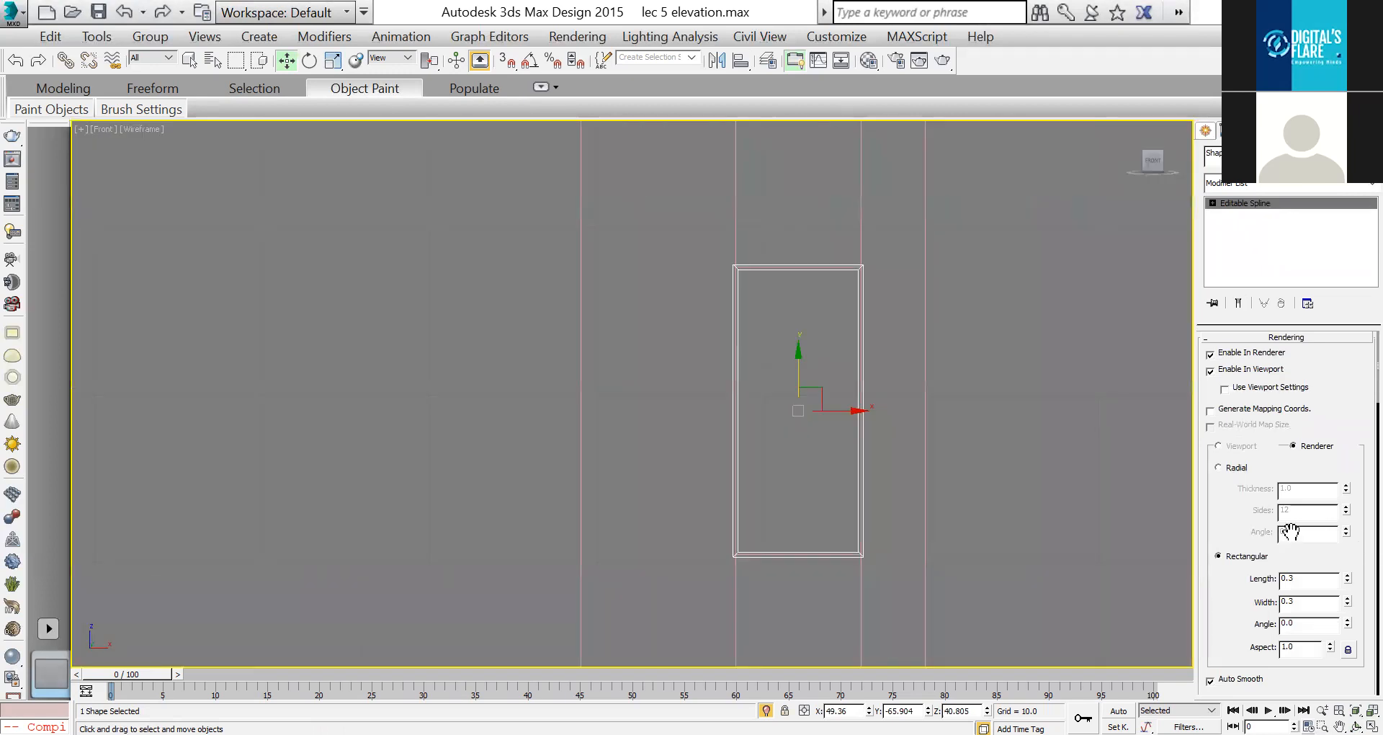
pyautogui.scroll(-4, 1247, 403)
pyautogui.doubleClick(1307, 445)
pyautogui.write('0.5')
pyautogui.press('Tab')
pyautogui.write('.')
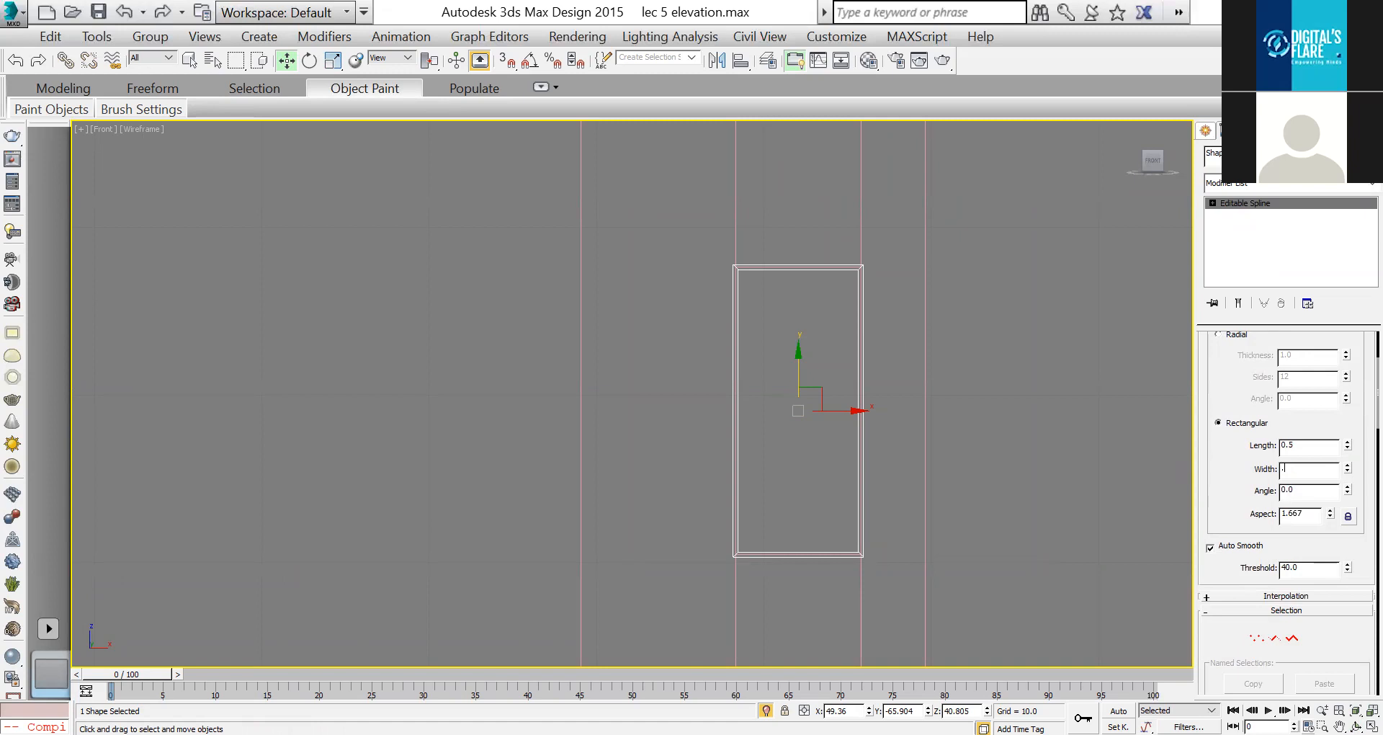
pyautogui.write('5')
pyautogui.press('Return')
pyautogui.doubleClick(1301, 469)
pyautogui.write('1')
pyautogui.press('Return')
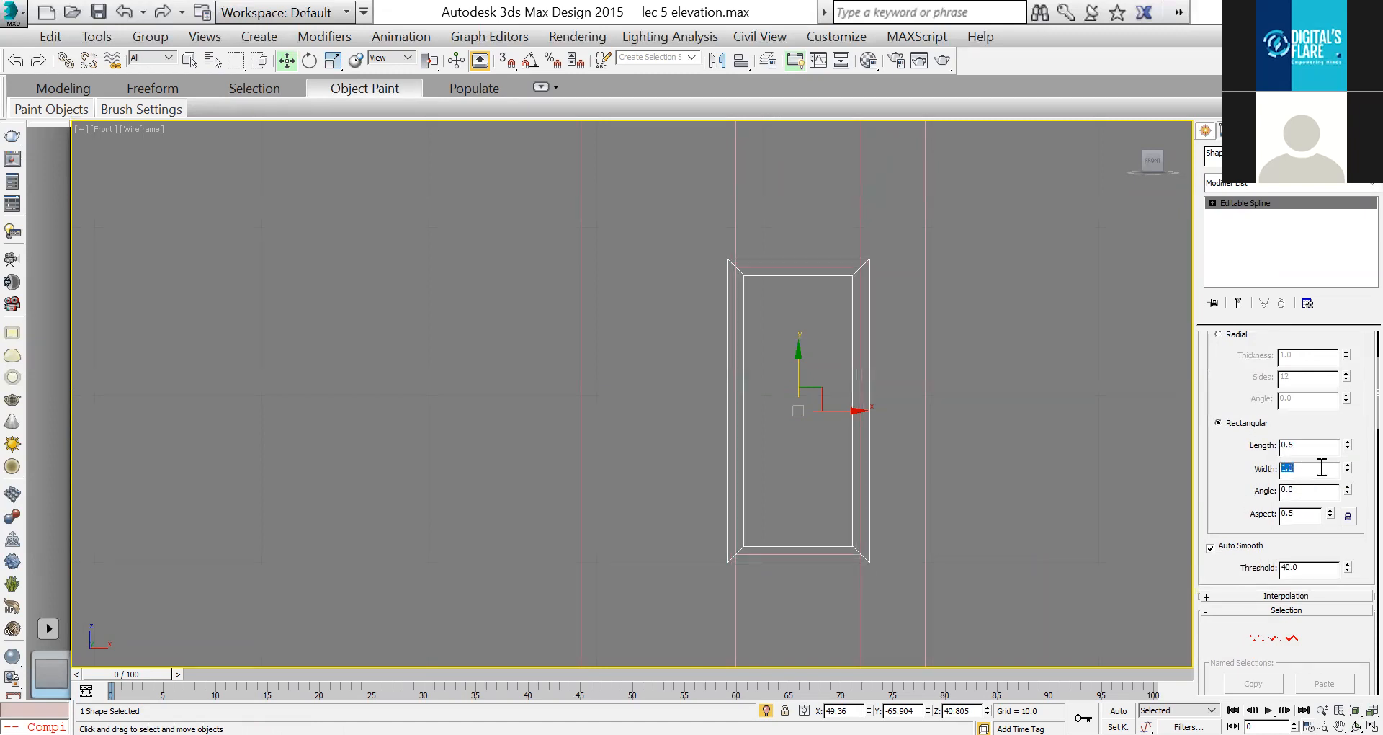
pyautogui.doubleClick(1308, 444)
# Step: Unhide all the objects and show the frame with the rest of the elevation in the front view
pyautogui.hotkey('alt', 'w')
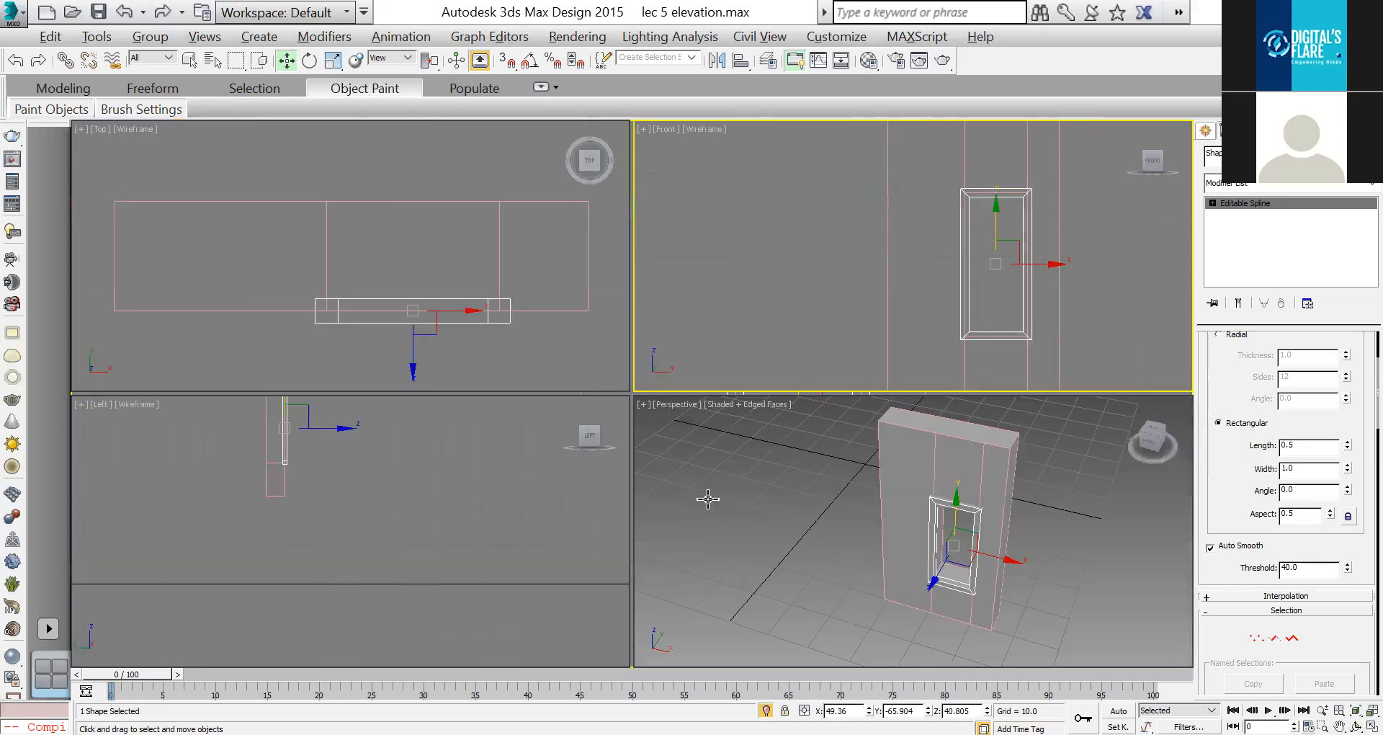
pyautogui.rightClick(821, 528)
pyautogui.hotkey('alt', 'w')
pyautogui.hotkey('alt', 'w')
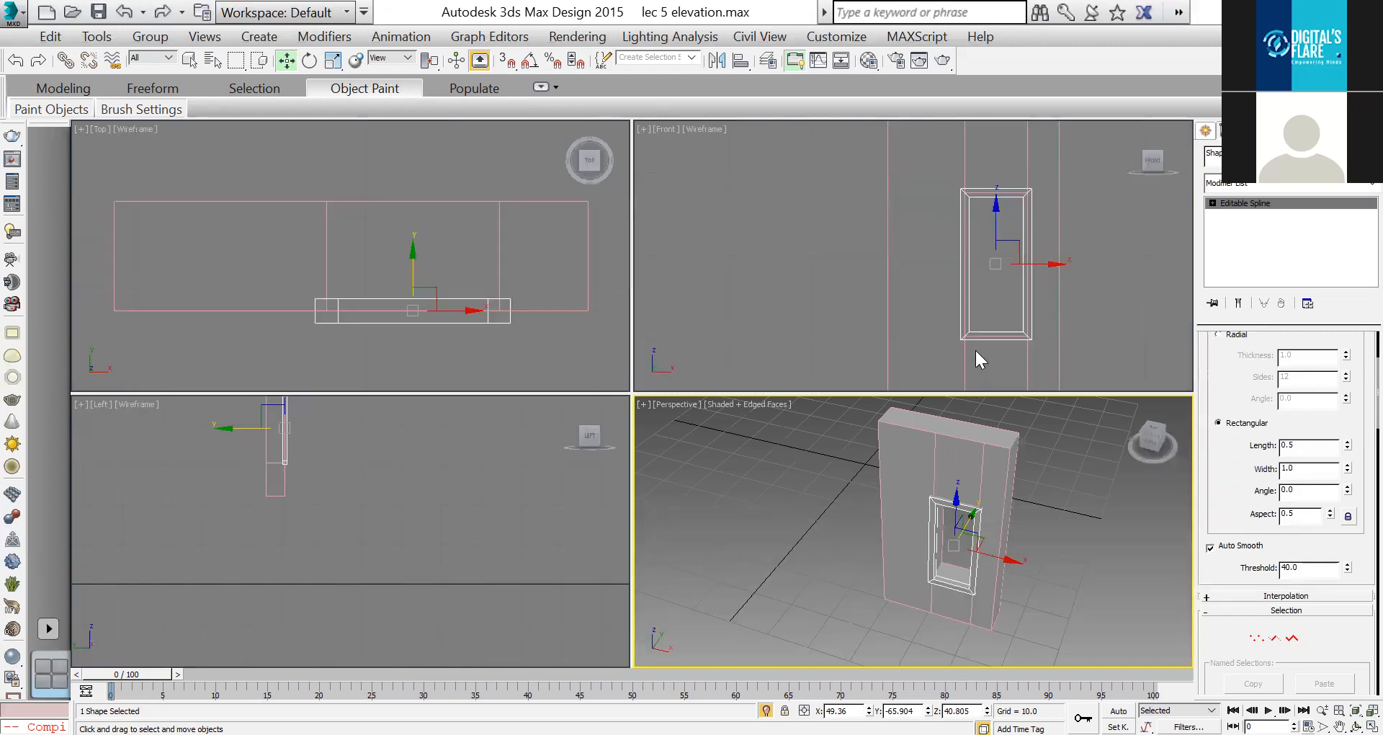
pyautogui.hotkey('alt', 'w')
pyautogui.rightClick(912, 431)
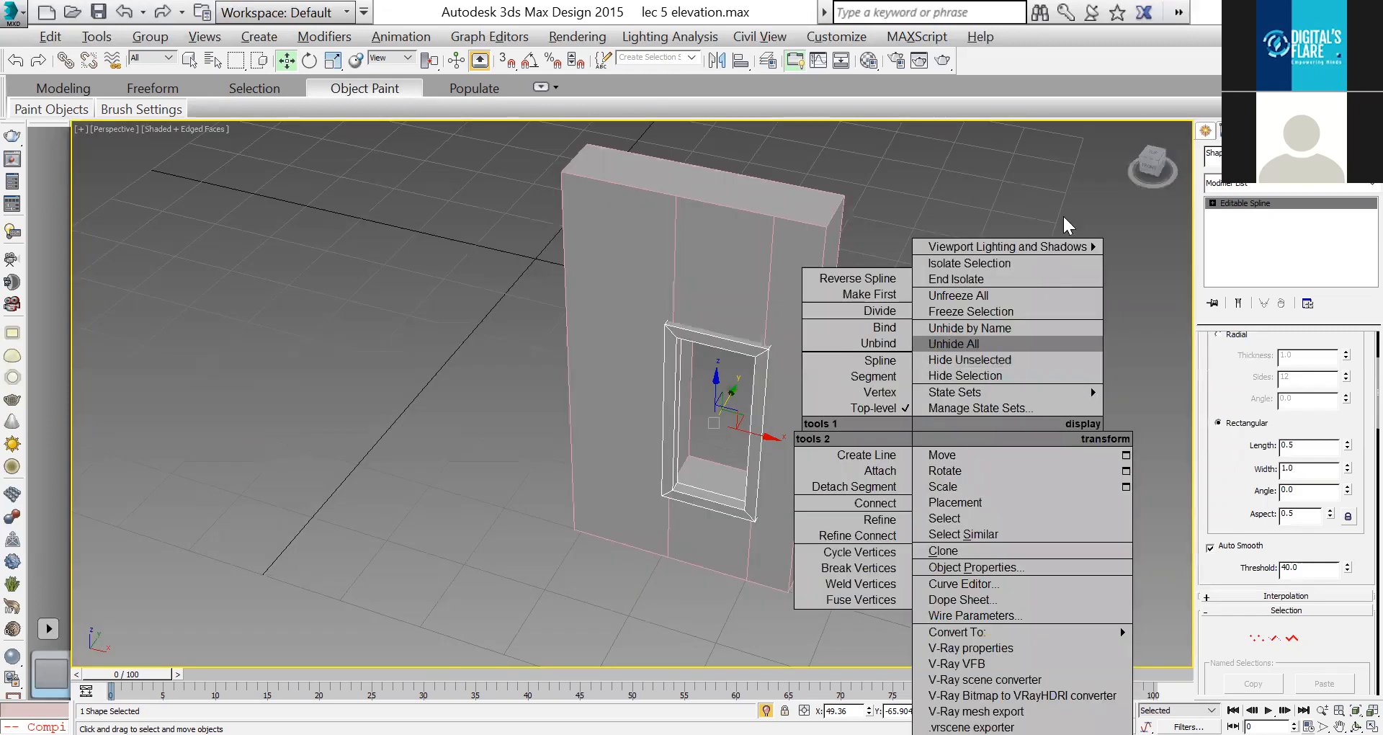
pyautogui.hotkey('alt', 'w')
pyautogui.rightClick(859, 198)
pyautogui.hotkey('alt', 'w')
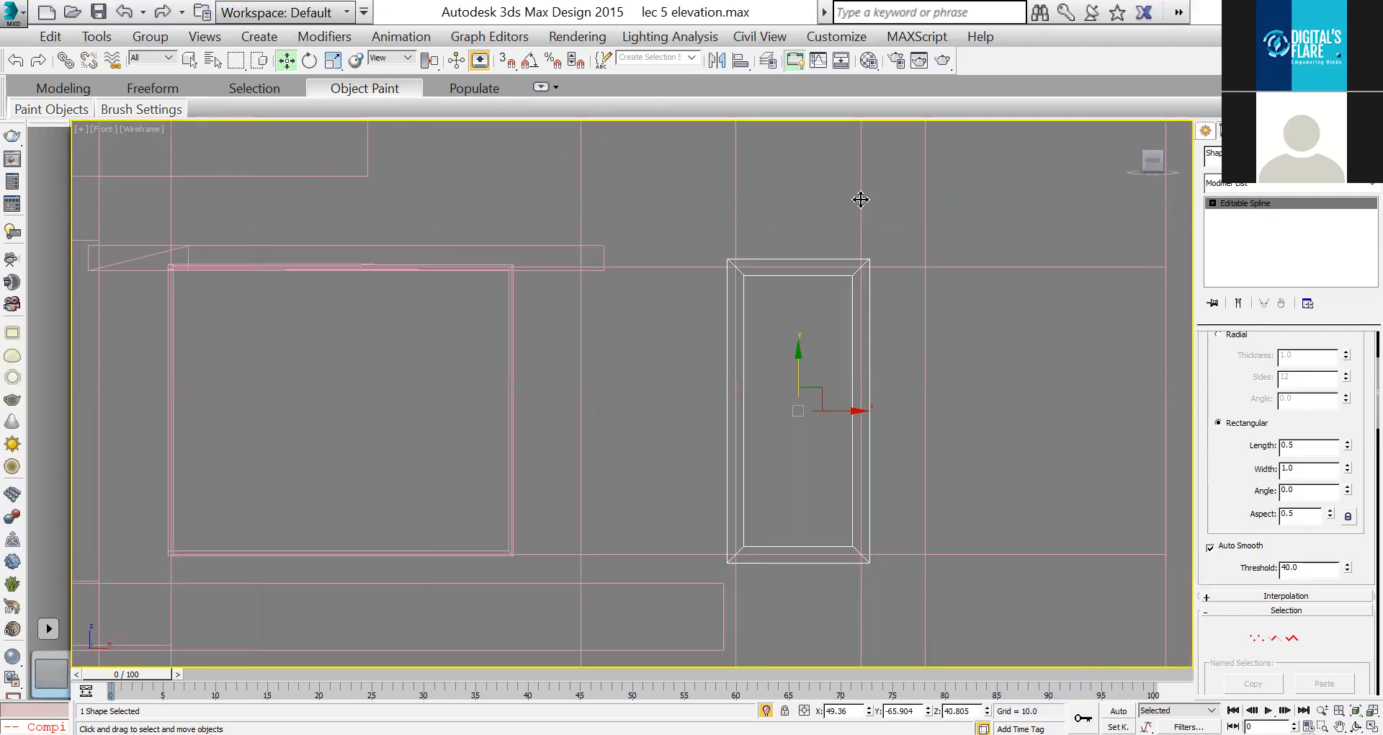
# Step: Isolate the facade panel together with its frame spline and clear the selection
pyautogui.keyDown('ctrl'); pyautogui.click(860, 199); pyautogui.keyUp('ctrl')
pyautogui.hotkey('alt', 'q')
pyautogui.click(537, 324)
pyautogui.scroll(5, 534, 324)
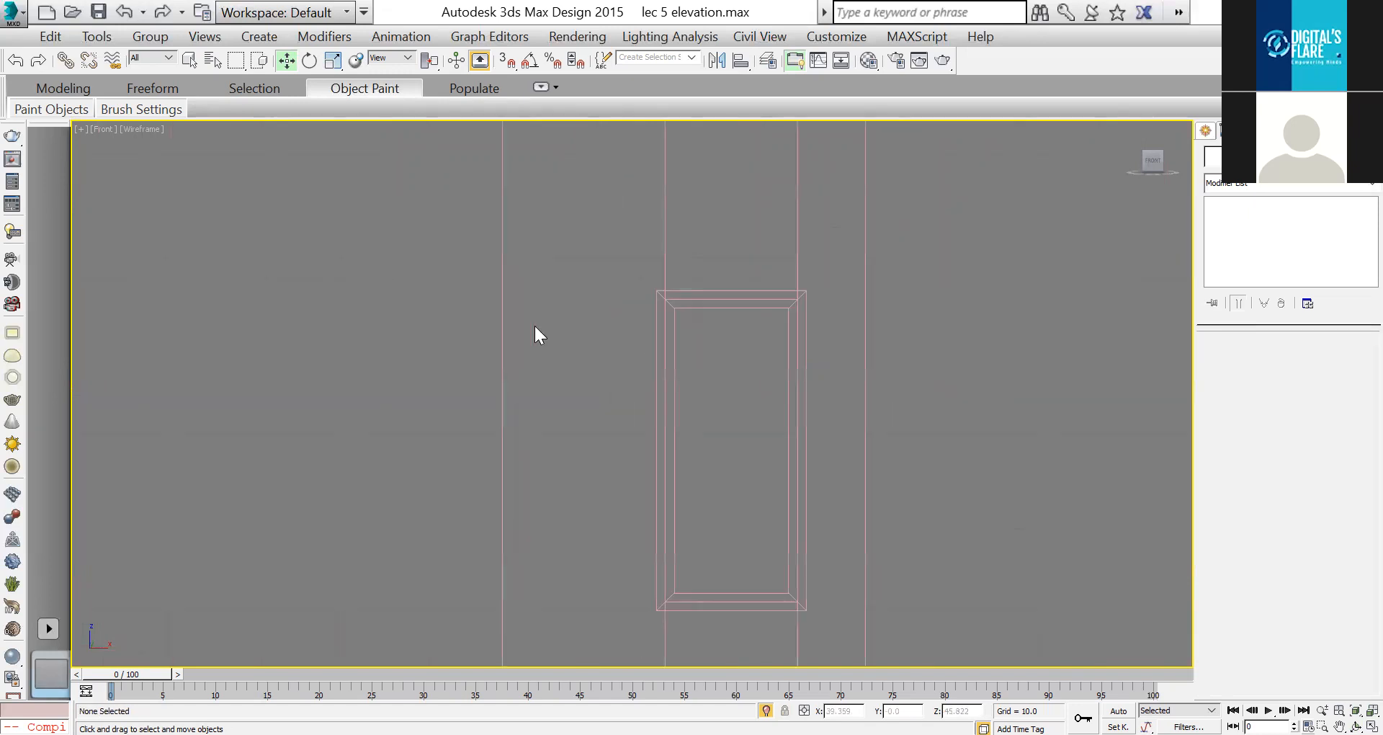
# Step: Draw a rectangle spline over the facade panel's window frame in the front view, tracing the frame's centre line from corner to corner
pyautogui.scroll(-3, 1003, 341)
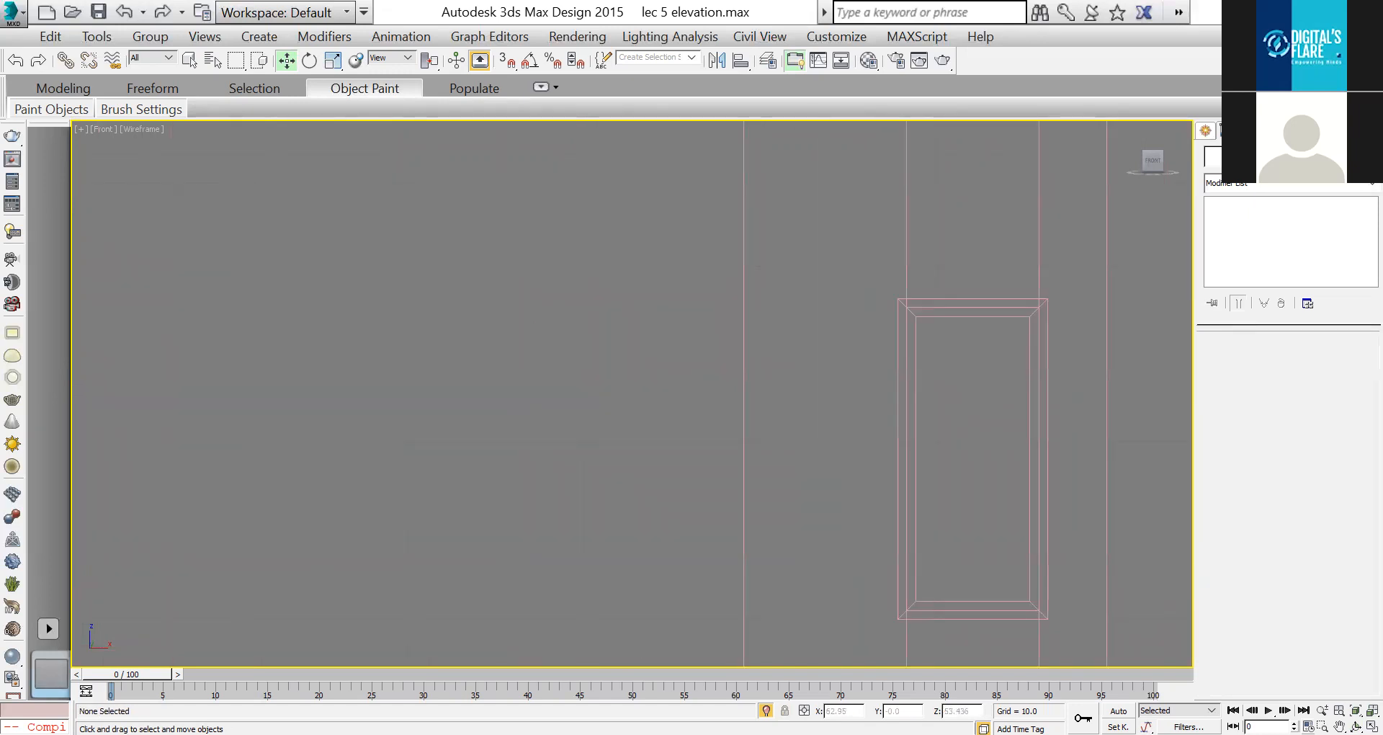
pyautogui.click(1205, 130)
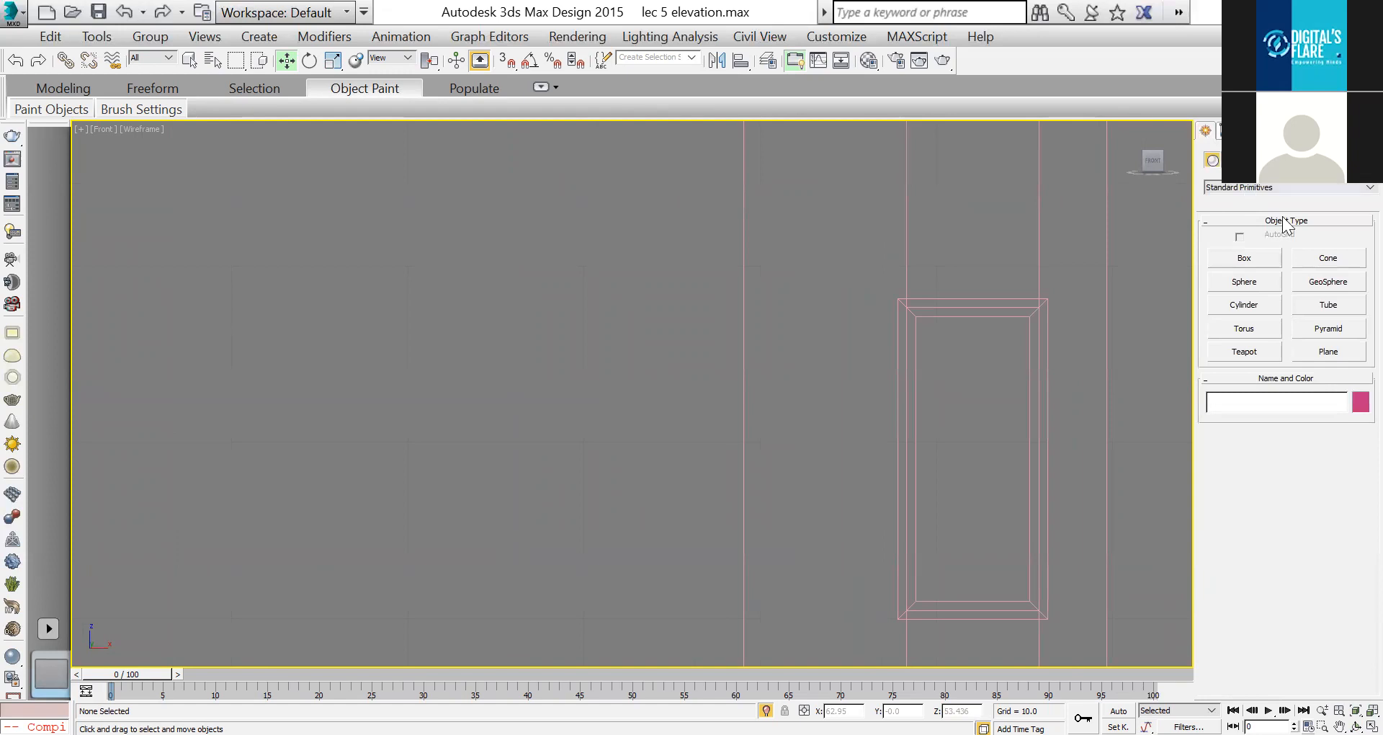
pyautogui.click(1229, 160)
pyautogui.click(1311, 281)
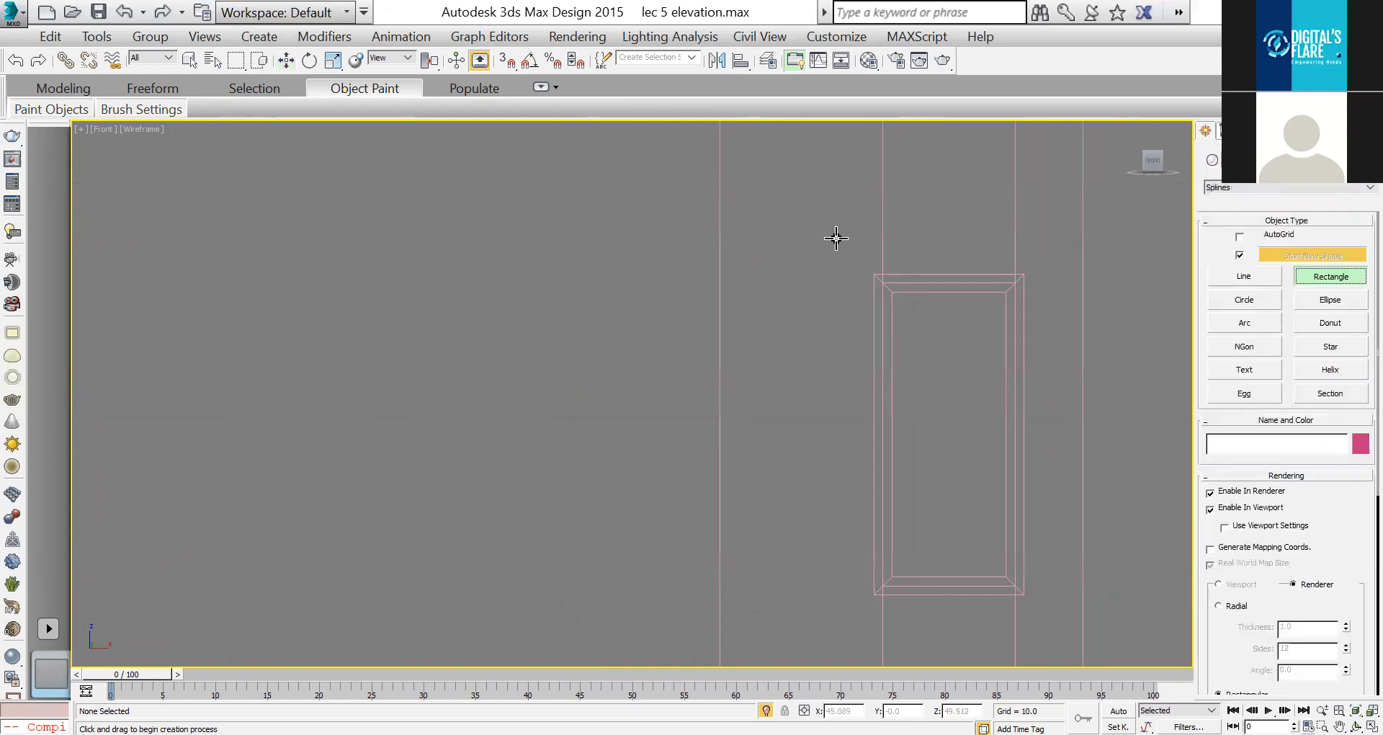
pyautogui.moveTo(838, 245); pyautogui.dragTo(971, 540)
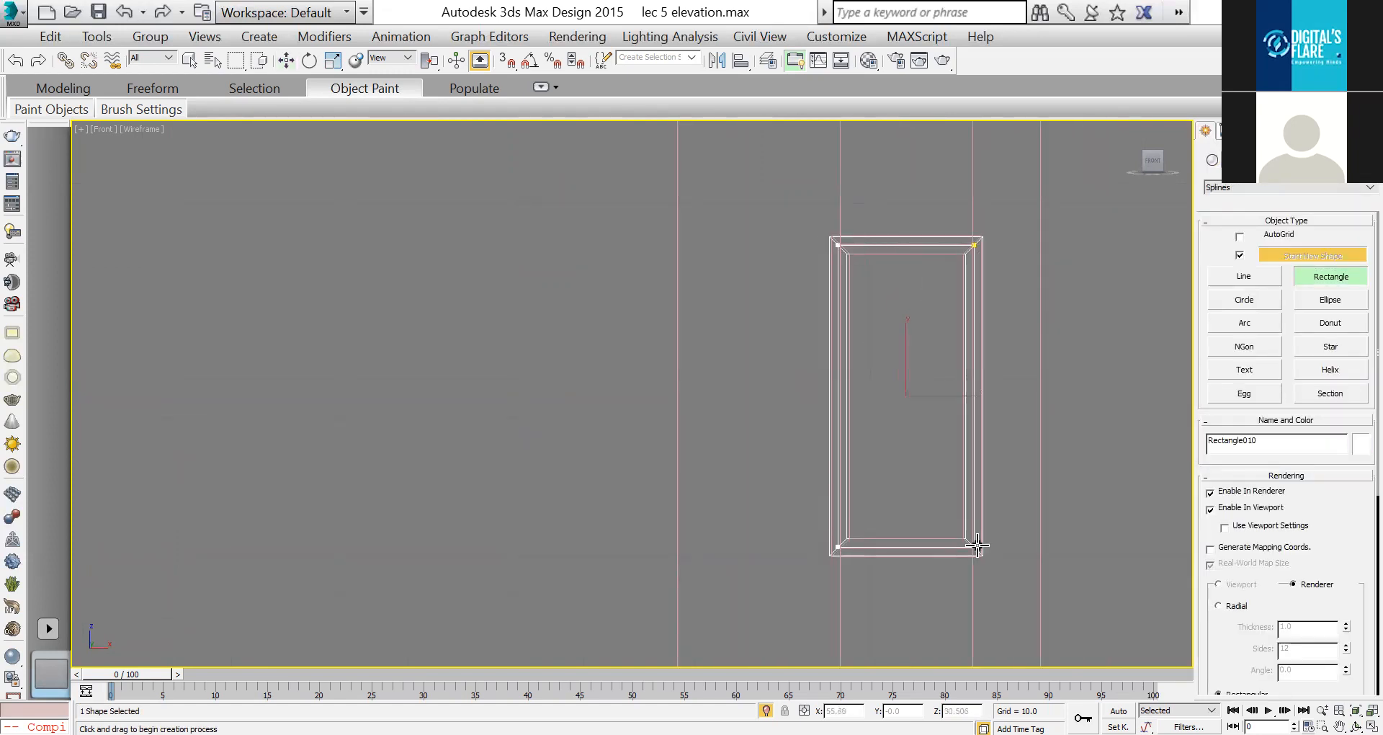
pyautogui.press('alt')
pyautogui.scroll(3, 858, 288)
pyautogui.scroll(4, 854, 250)
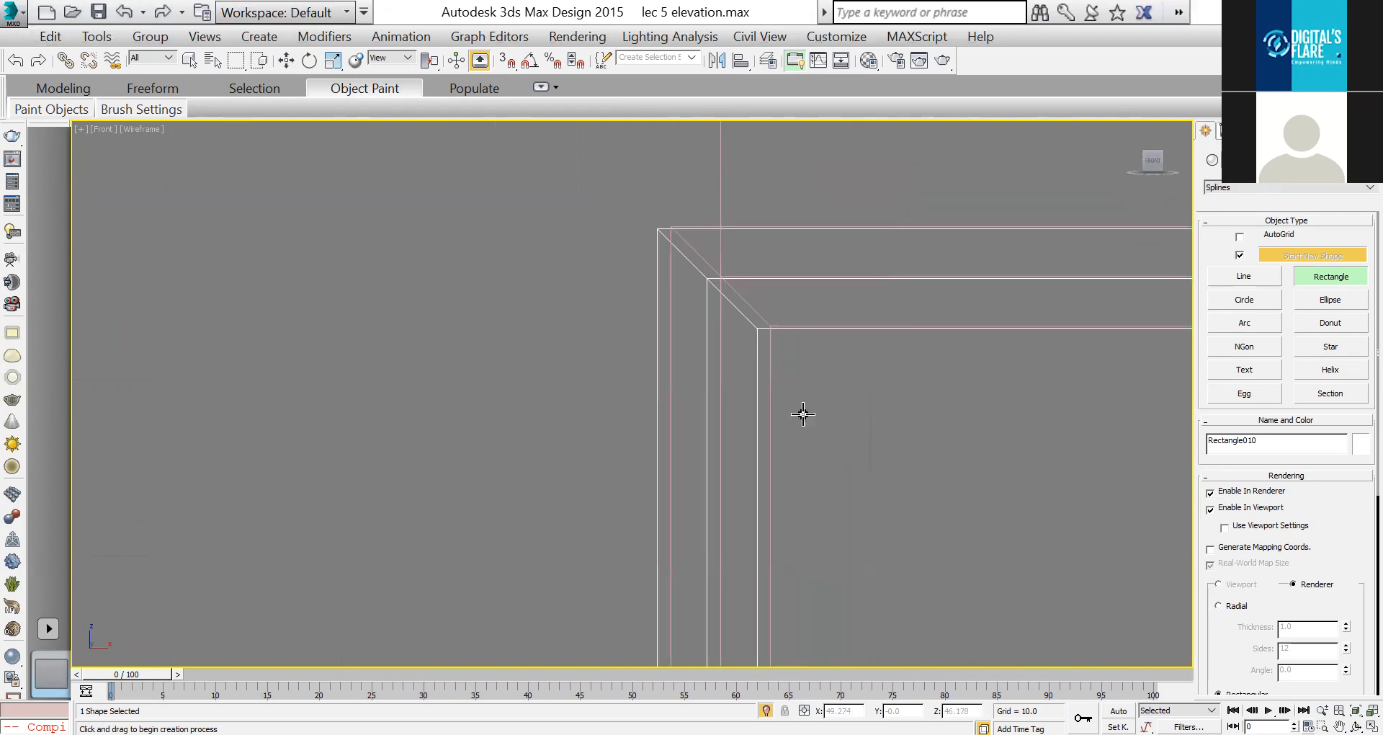
# Step: Move the new rectangle about 0.16 along X to line up its left side with the existing frame
pyautogui.press('w')
pyautogui.scroll(-3, 840, 426)
pyautogui.moveTo(837, 408); pyautogui.dragTo(735, 318, button='middle')
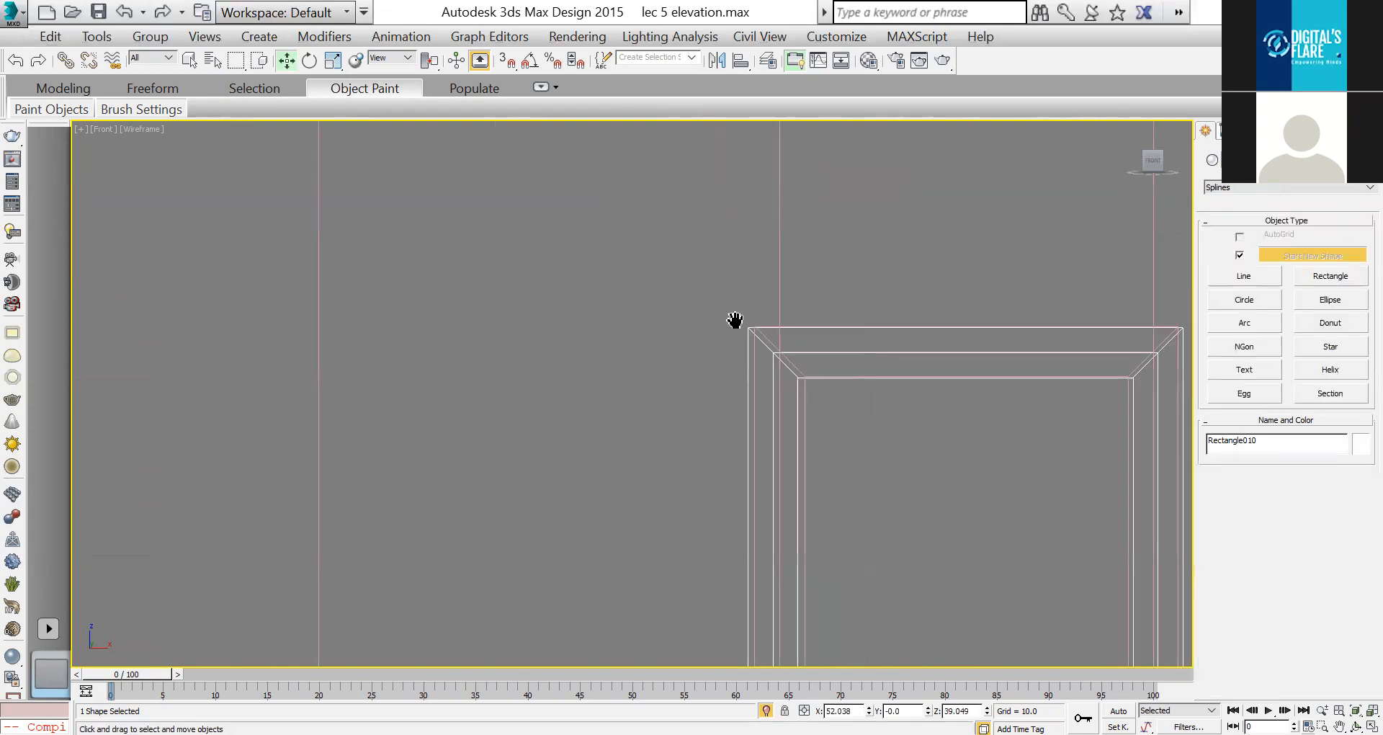
pyautogui.scroll(-2, 890, 461)
pyautogui.moveTo(917, 620); pyautogui.dragTo(921, 623)
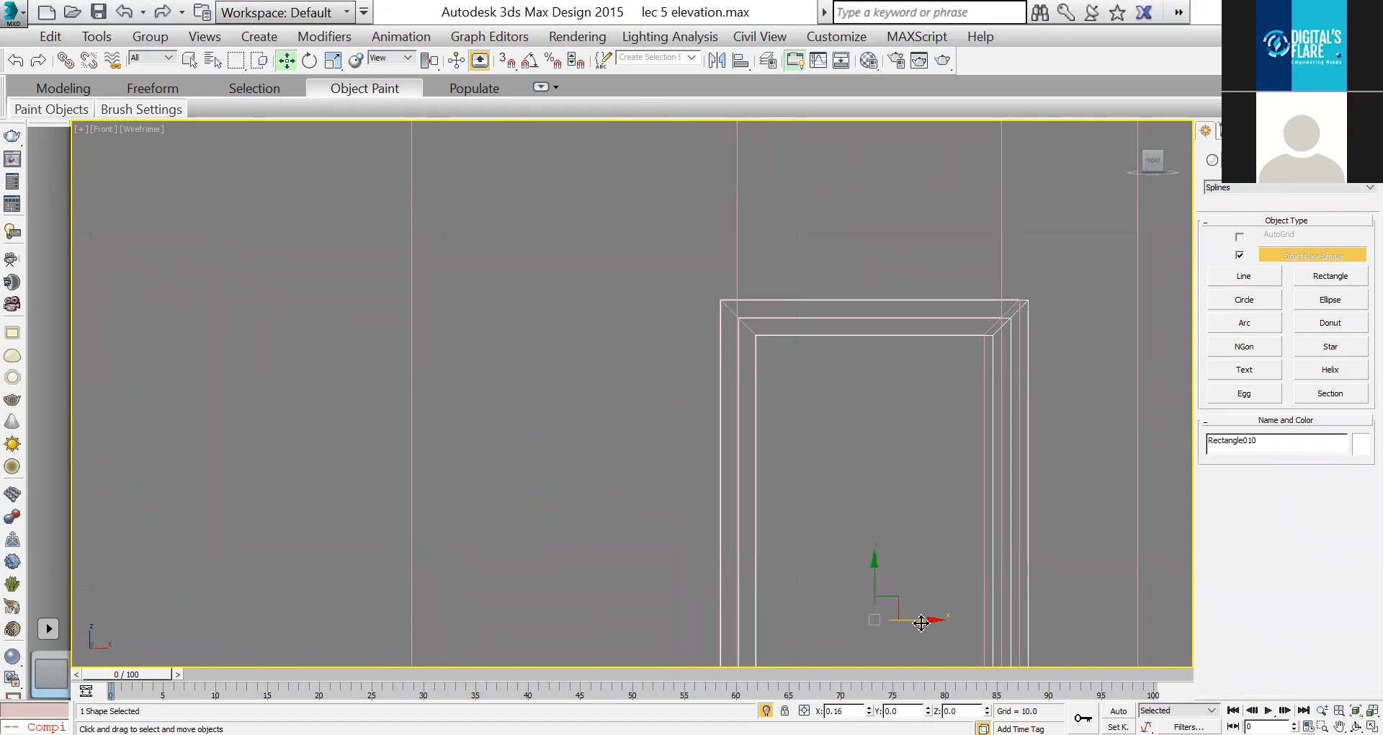
pyautogui.moveTo(864, 412); pyautogui.dragTo(813, 237, button='middle')
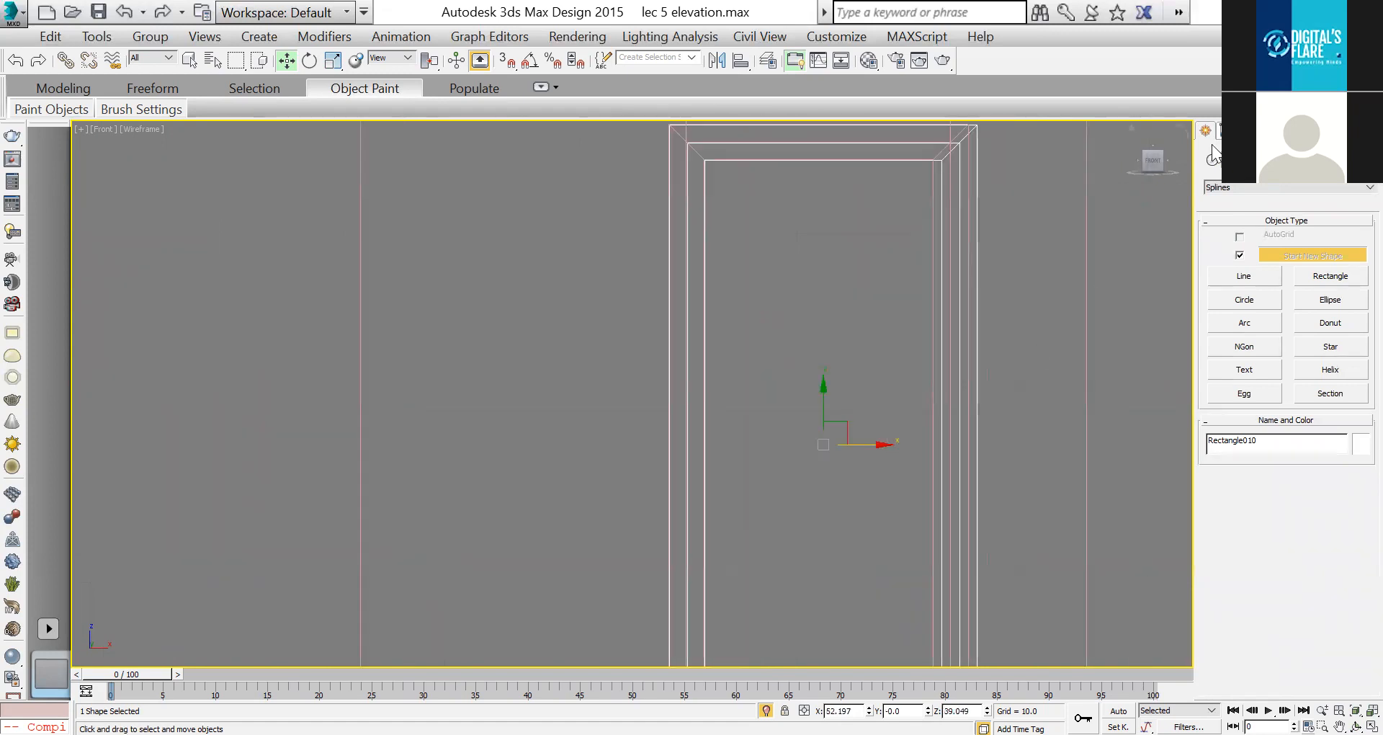
# Step: Set the rectangle's length to 17.124 and width to about 7.571, nudge it onto the frame and clear the selection
pyautogui.click(1229, 131)
pyautogui.moveTo(1267, 622); pyautogui.dragTo(1261, 298)
pyautogui.click(1351, 630)
pyautogui.click(1351, 624)
pyautogui.click(1351, 652)
pyautogui.click(1351, 653)
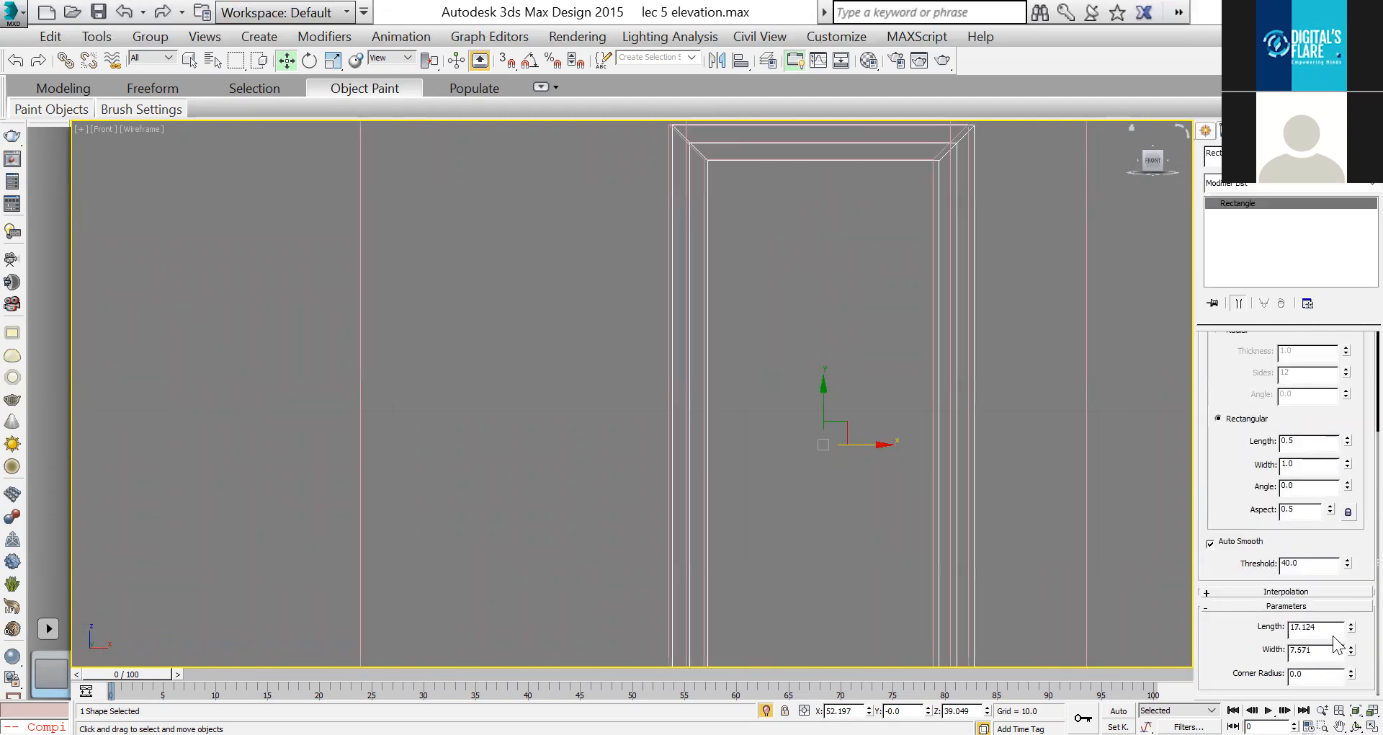
pyautogui.moveTo(865, 439); pyautogui.dragTo(863, 439)
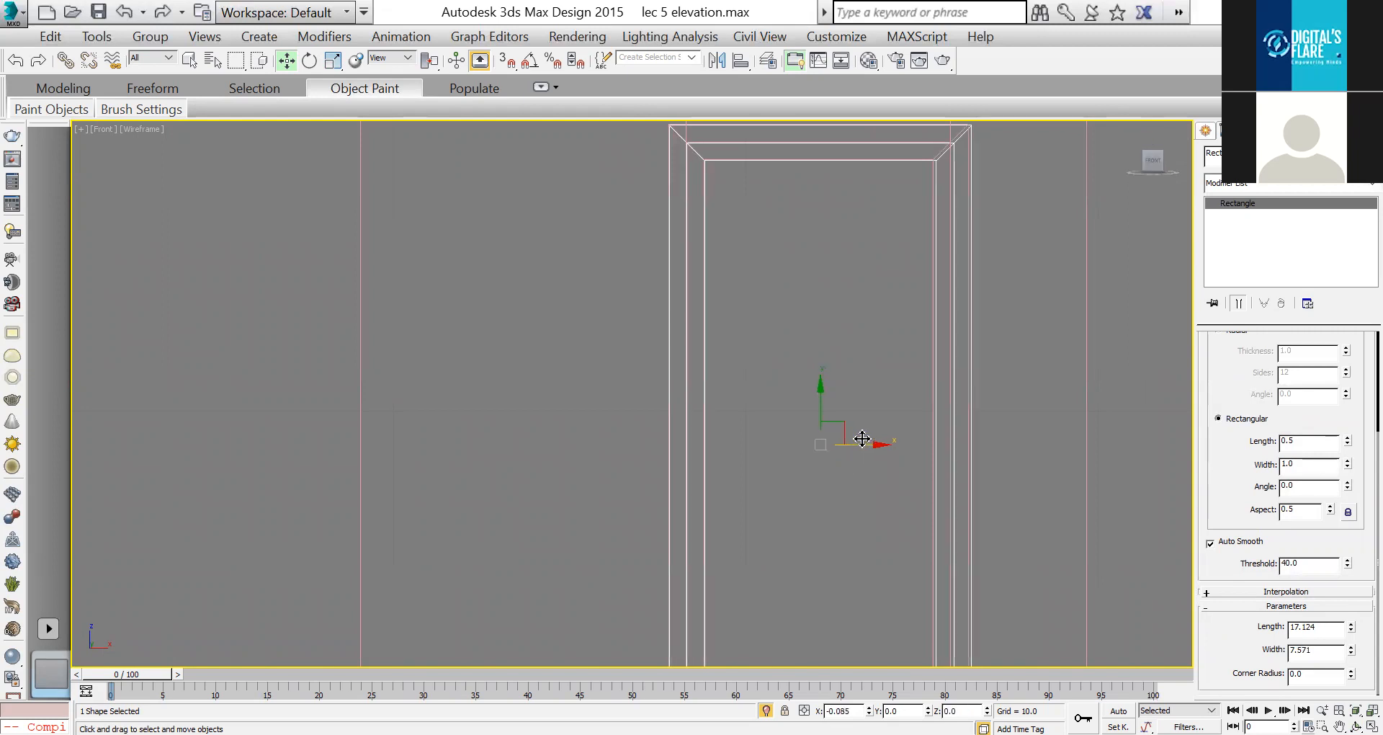
pyautogui.click(908, 375)
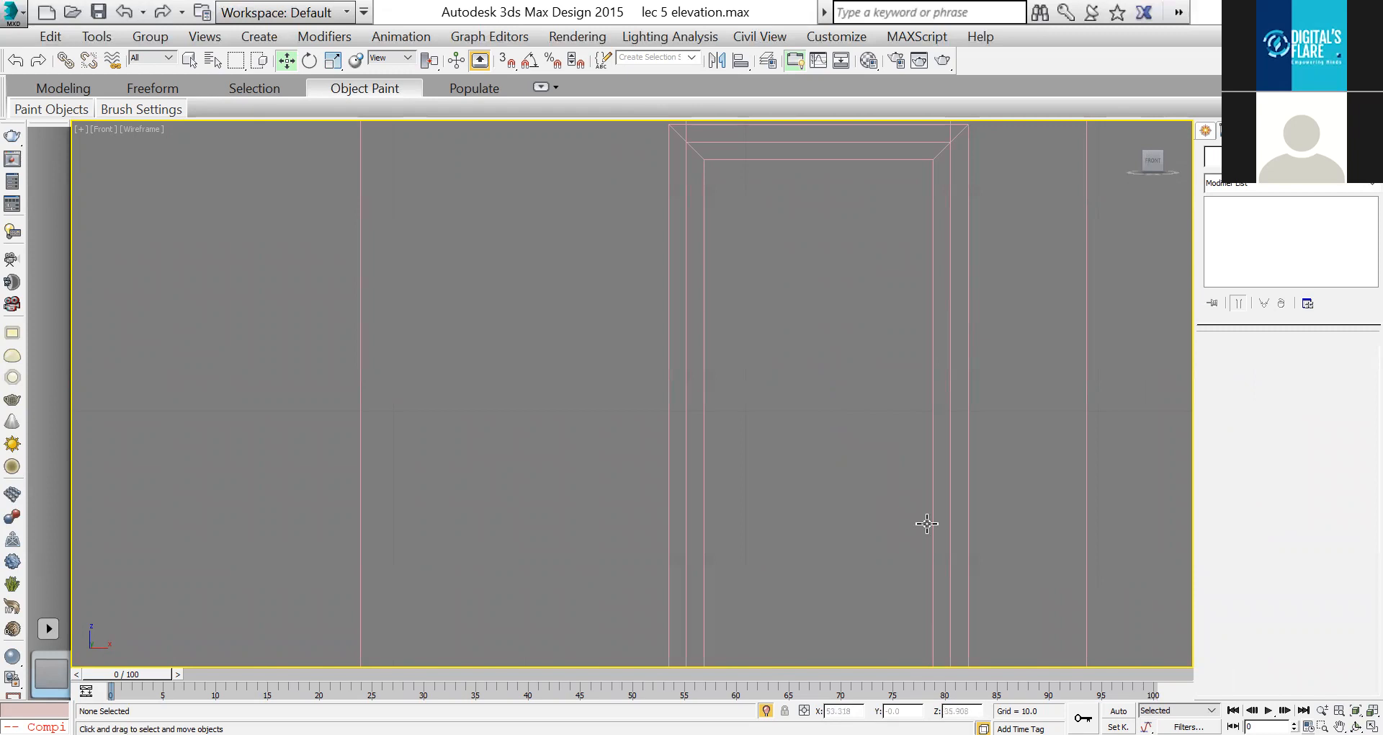
# Step: Unhide all objects from the perspective view, orbit to face the building's front and clear the selection
pyautogui.hotkey('alt', 'w')
pyautogui.click(835, 461)
pyautogui.hotkey('alt', 'w')
pyautogui.click(753, 342)
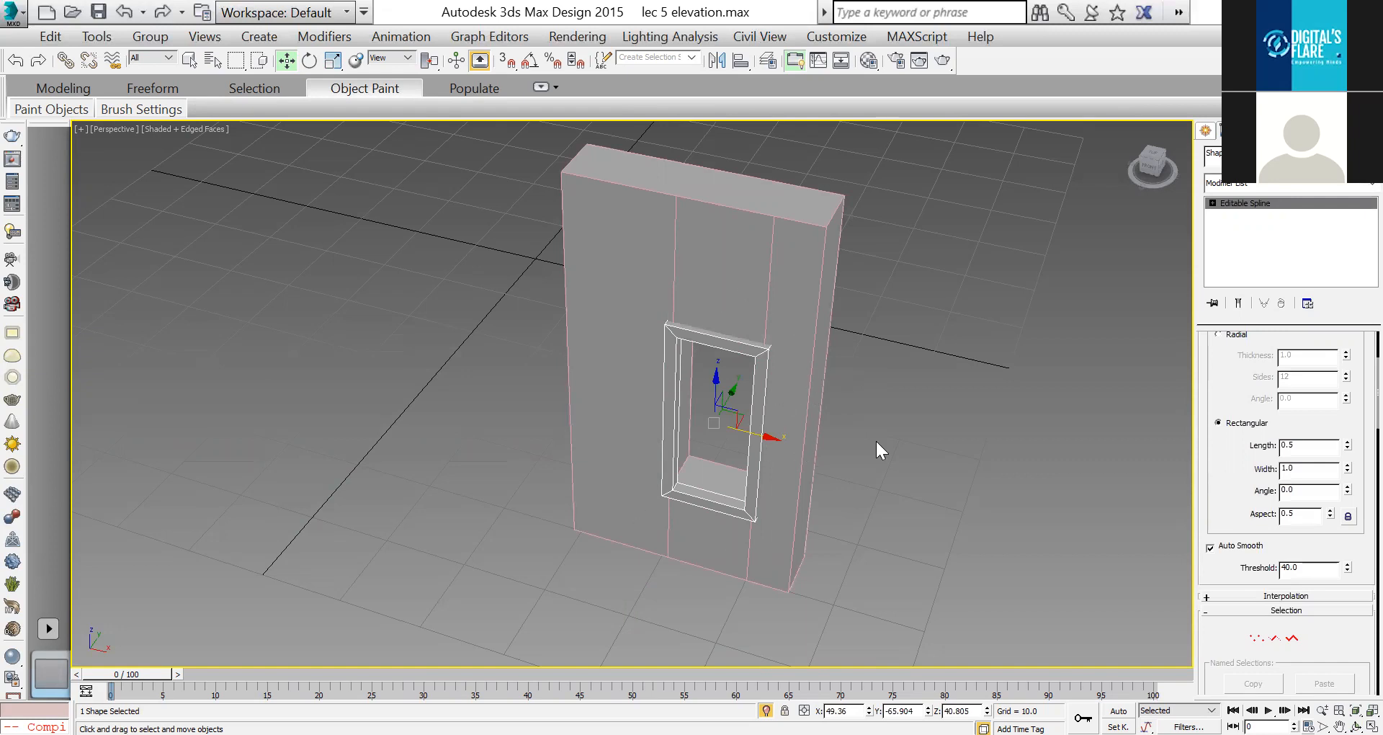
pyautogui.rightClick(921, 325)
pyautogui.rightClick(934, 422)
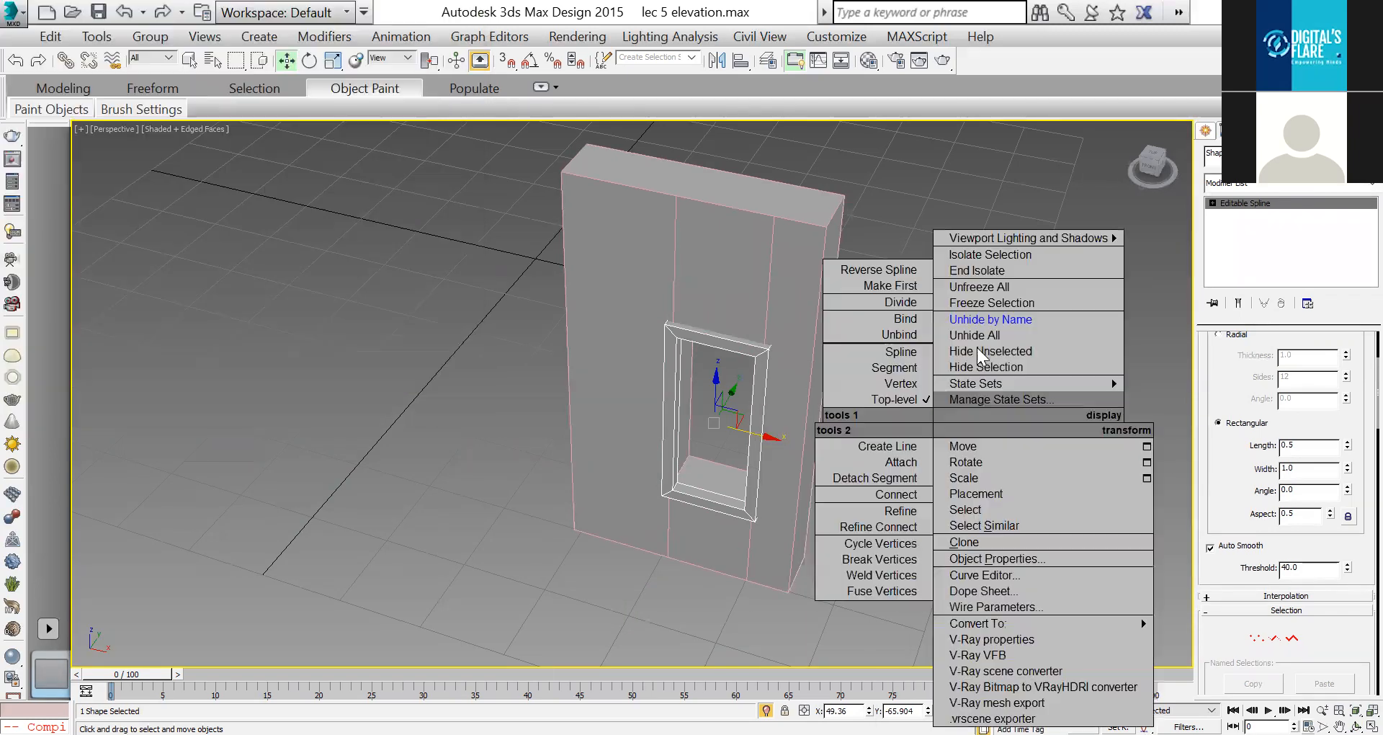
pyautogui.click(975, 335)
pyautogui.click(1357, 726)
pyautogui.moveTo(559, 411); pyautogui.dragTo(628, 429)
pyautogui.press('w')
pyautogui.click(1093, 434)
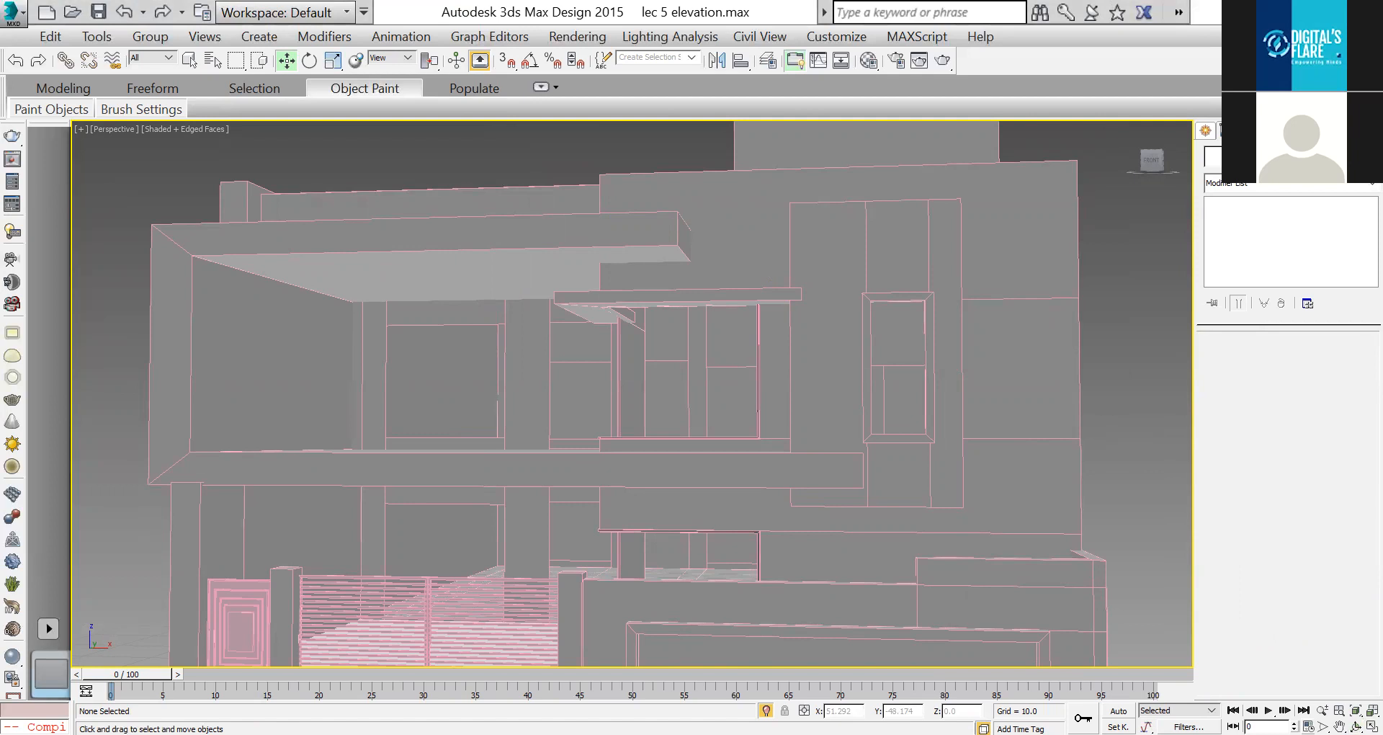
# Step: Create a linear shape from the front and side top edges of the projecting balcony slab and finish edge editing
pyautogui.hotkey('ctrl', 'r')
pyautogui.moveTo(704, 442); pyautogui.dragTo(697, 508)
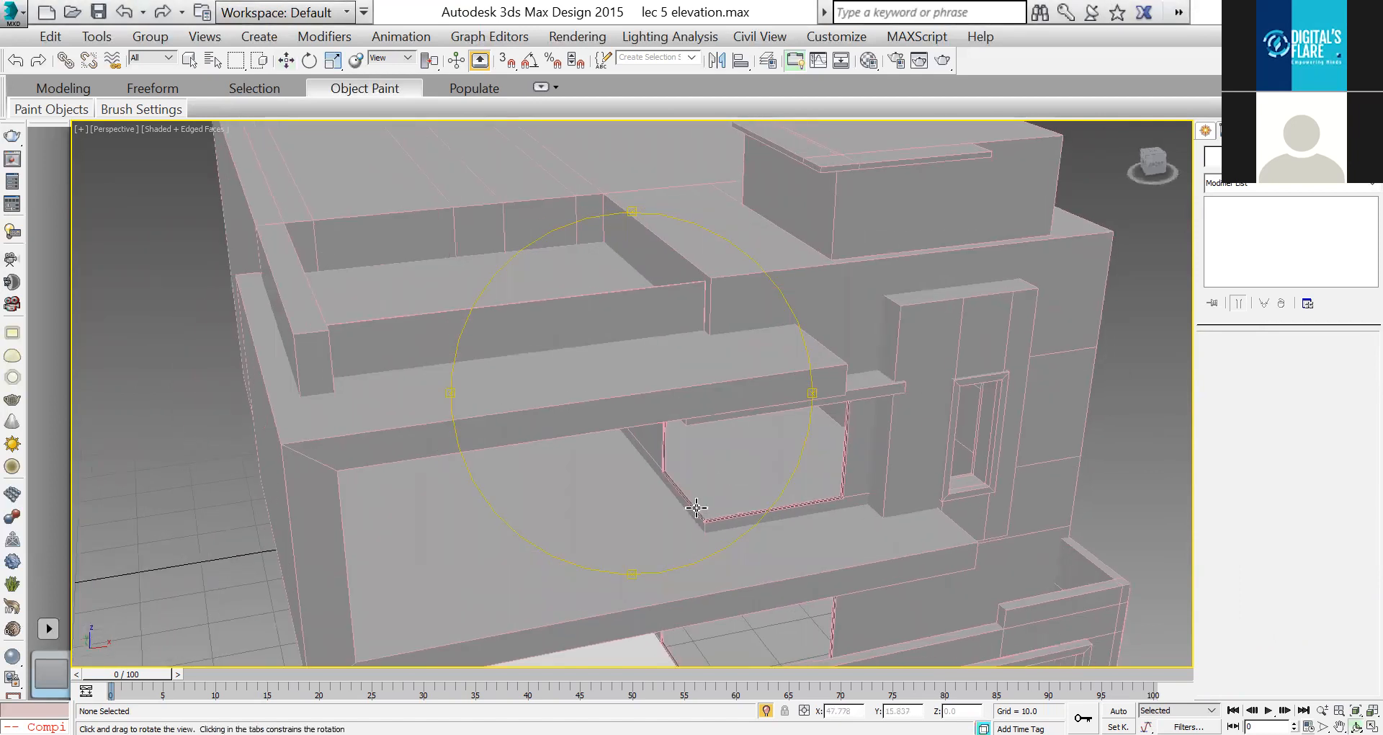
pyautogui.rightClick(720, 453)
pyautogui.moveTo(1034, 575); pyautogui.dragTo(1037, 442, button='middle')
pyautogui.click(962, 438)
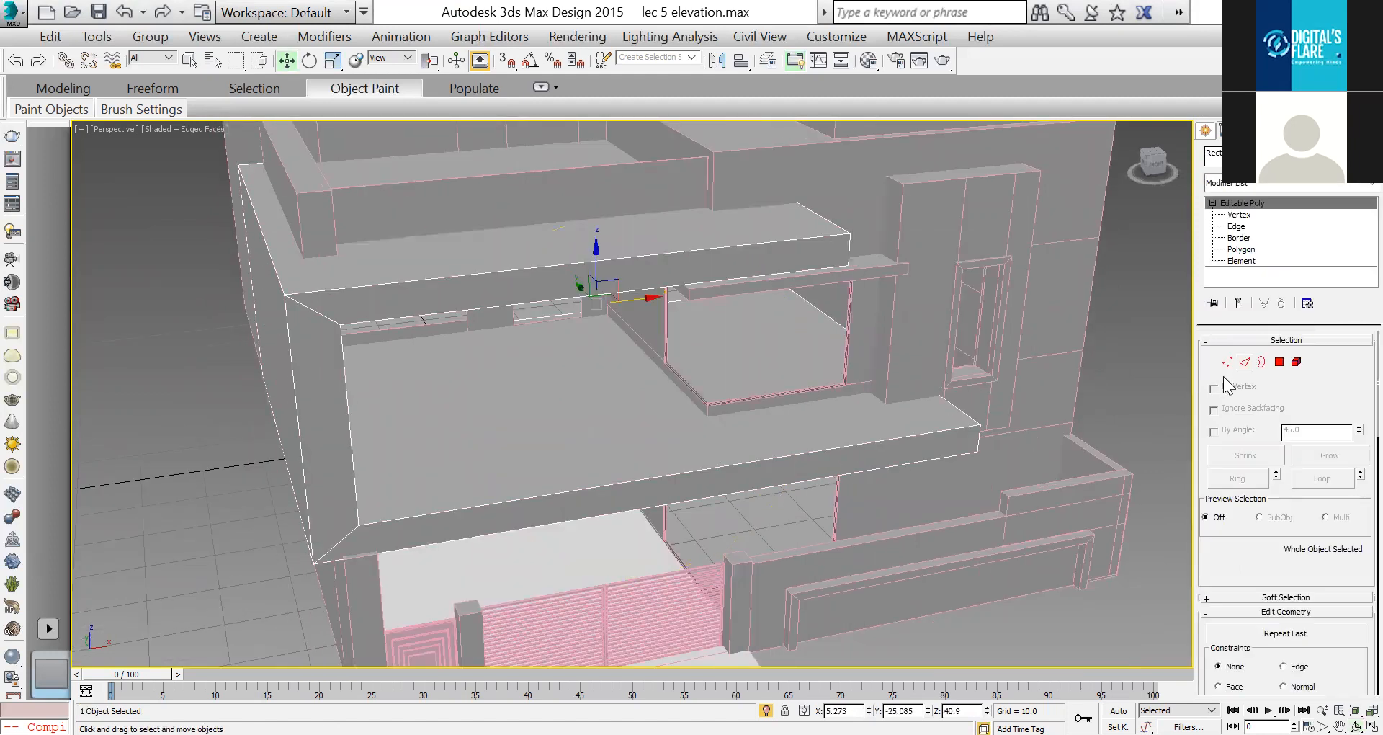
pyautogui.click(1245, 362)
pyautogui.click(954, 431)
pyautogui.keyDown('ctrl'); pyautogui.click(966, 413); pyautogui.keyUp('ctrl')
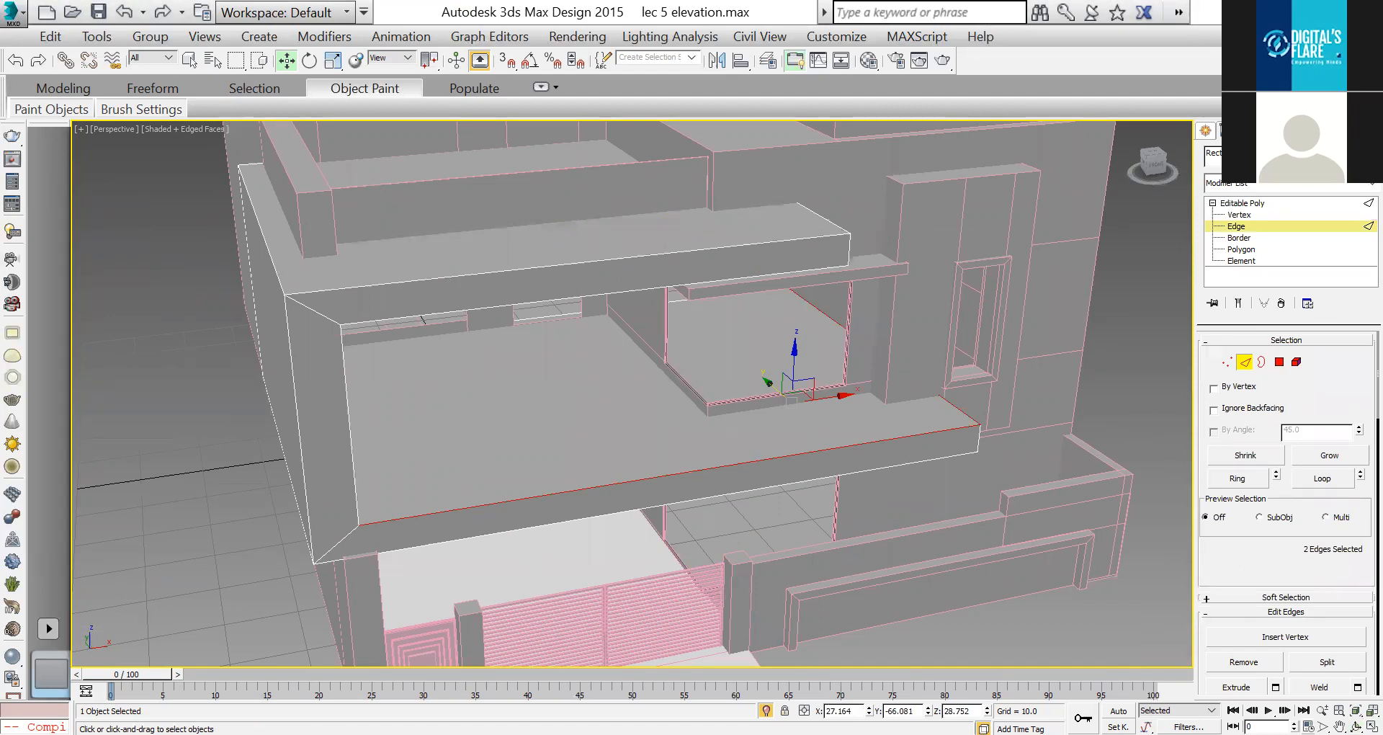
pyautogui.scroll(-5, 1274, 654)
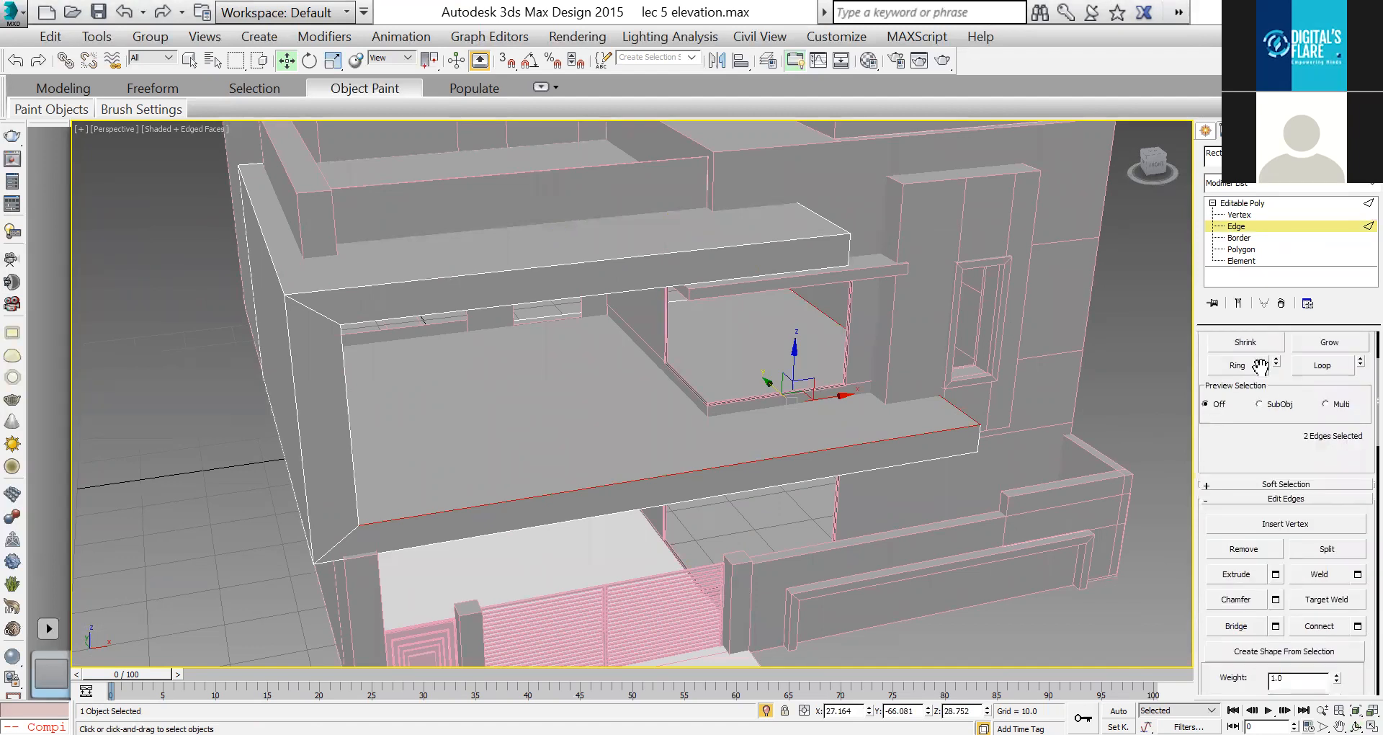
pyautogui.click(1279, 578)
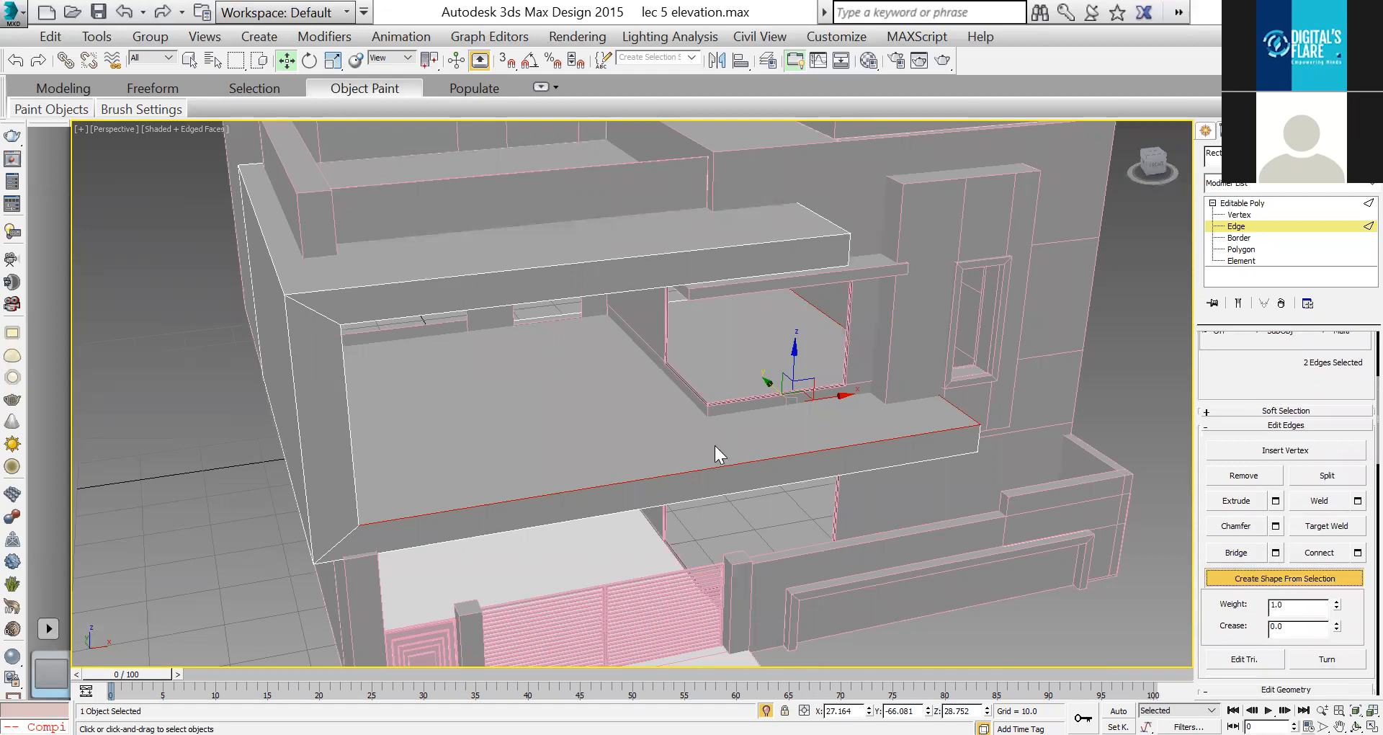
pyautogui.press('Return')
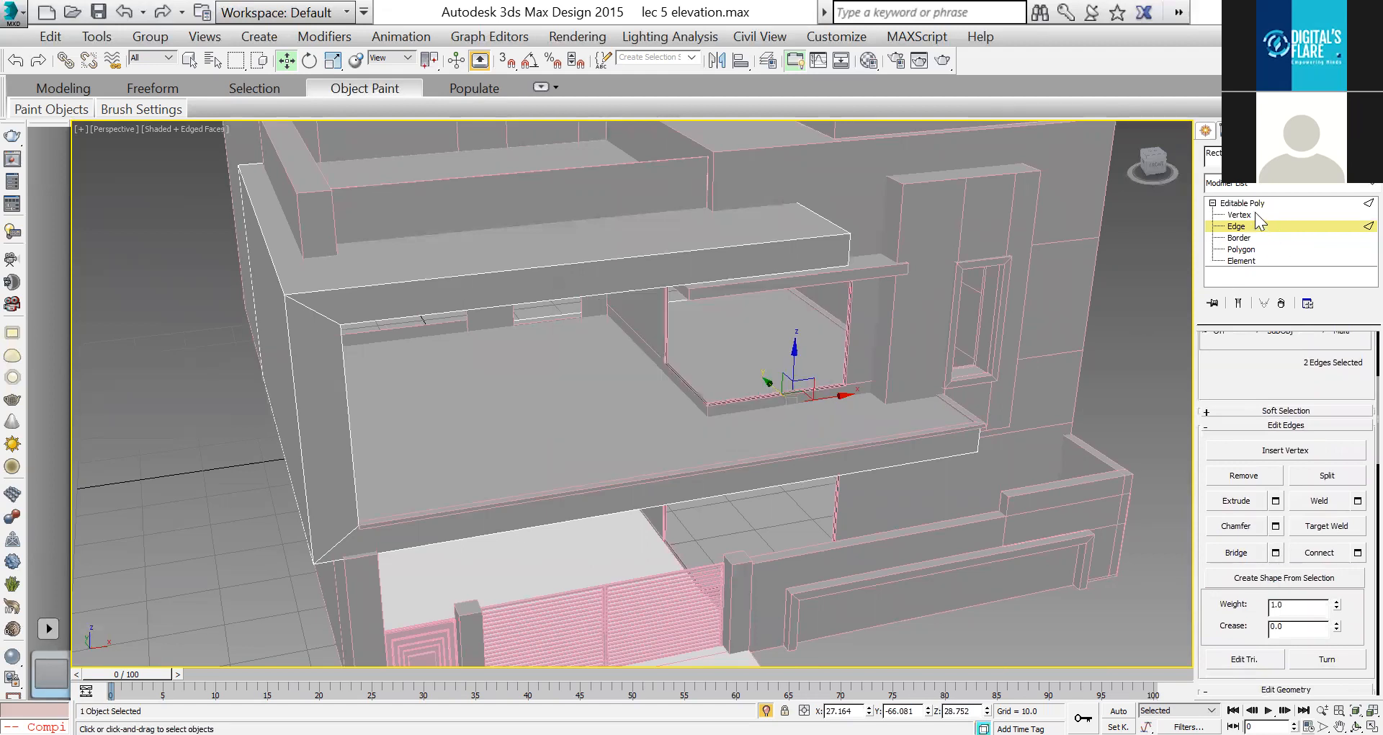
pyautogui.click(1243, 203)
# Step: Move the new balcony spline's rear end vertex about 47.8 units forward in the top view, shortening its side return
pyautogui.click(976, 427)
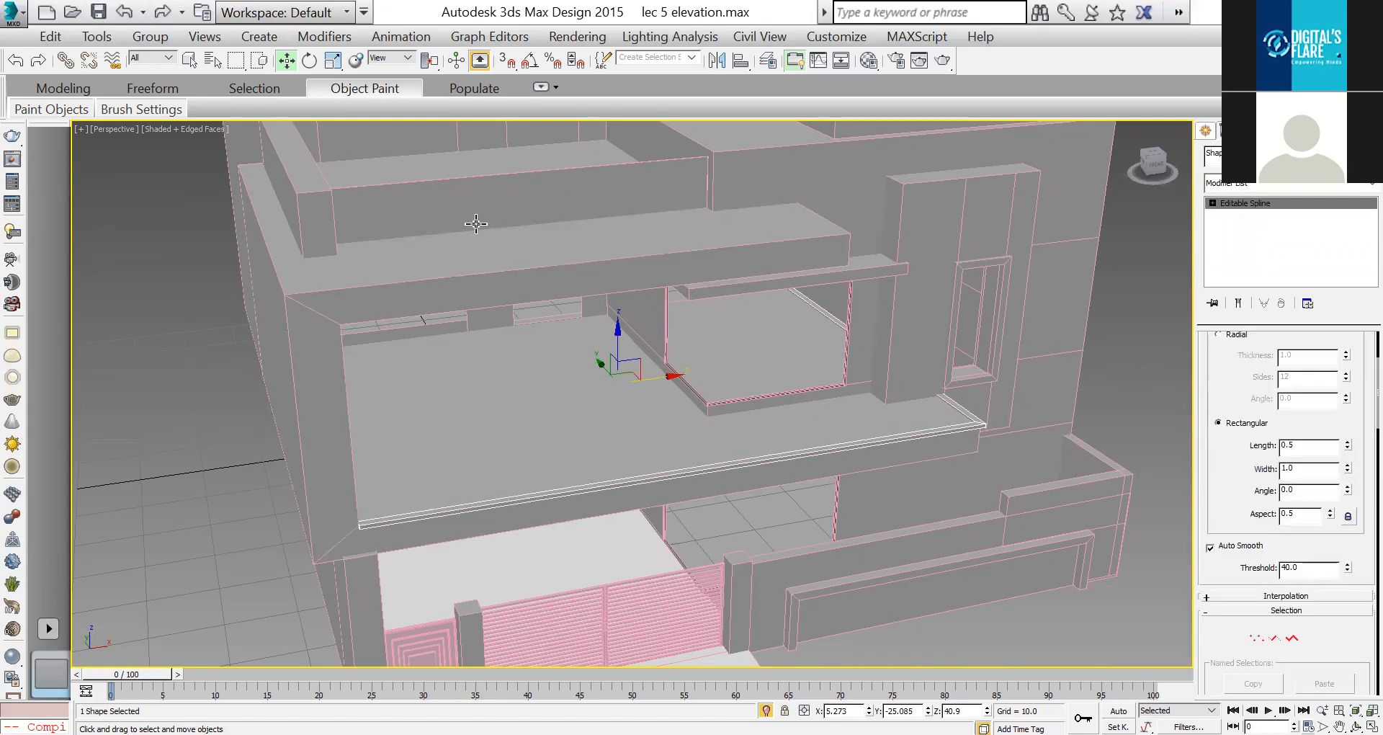
pyautogui.hotkey('alt', 'w')
pyautogui.rightClick(565, 322)
pyautogui.hotkey('alt', 'w')
pyautogui.scroll(-3, 615, 313)
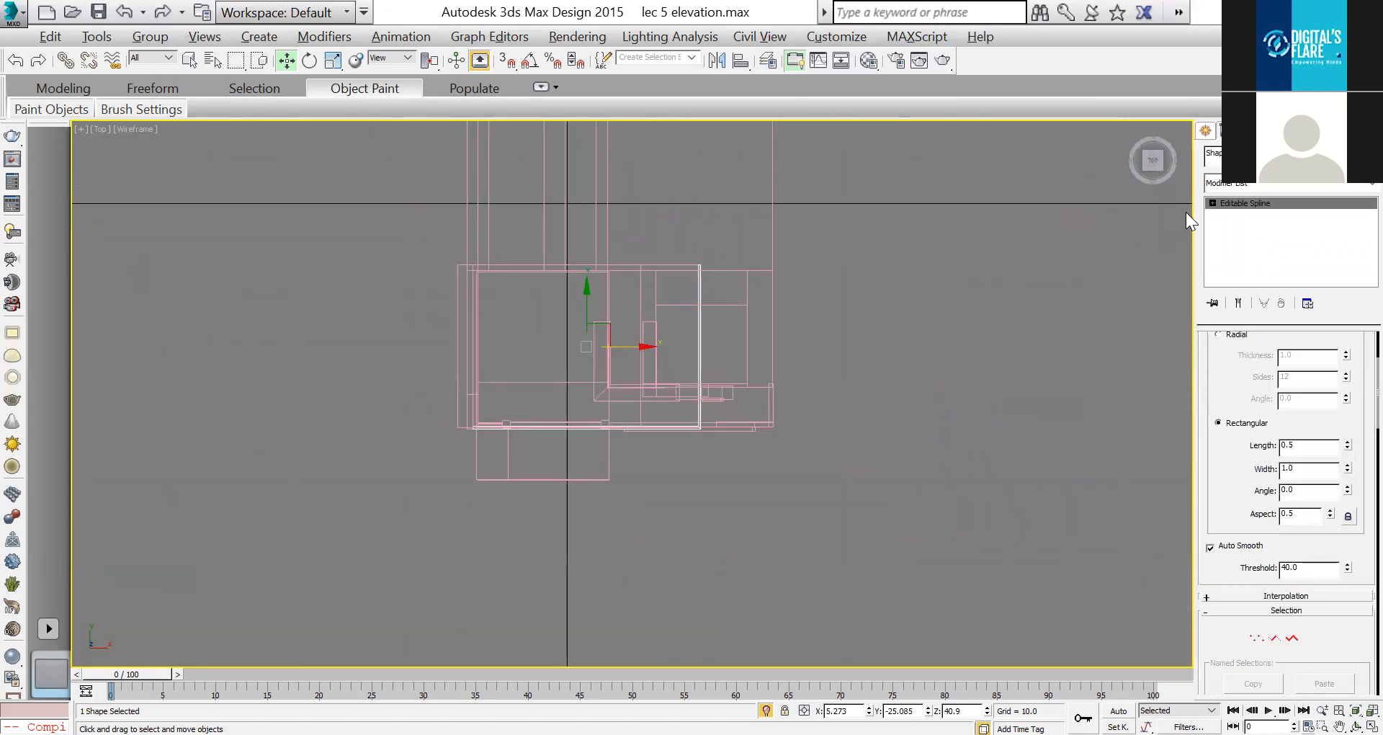
pyautogui.press('1')
pyautogui.moveTo(849, 201); pyautogui.dragTo(706, 277)
pyautogui.moveTo(698, 223); pyautogui.dragTo(733, 364)
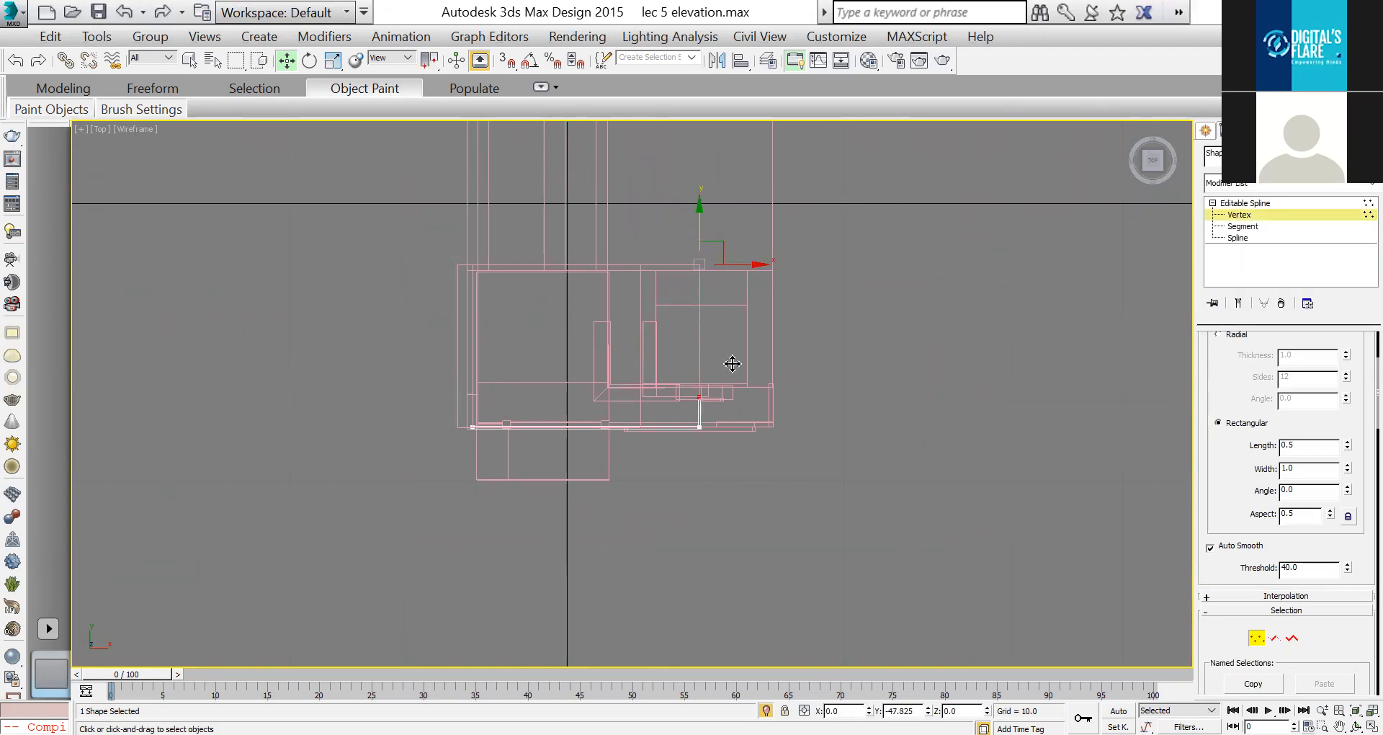
pyautogui.hotkey('alt', 'w')
pyautogui.rightClick(888, 438)
pyautogui.hotkey('alt', 'w')
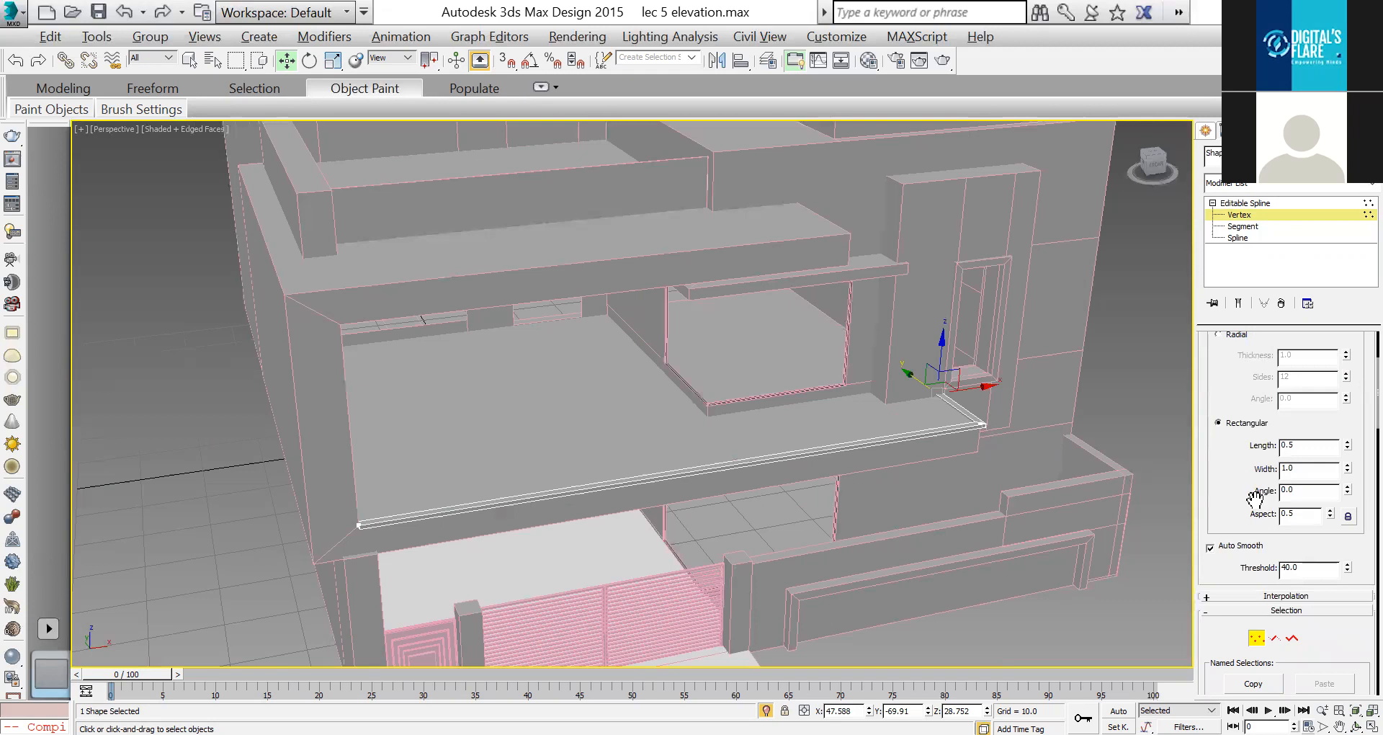
# Step: Set the balcony spline's rectangular rendering to length 5.05 and width 0.12, checking it in the front view
pyautogui.scroll(1, 1252, 495)
pyautogui.moveTo(1359, 513); pyautogui.dragTo(1366, 547)
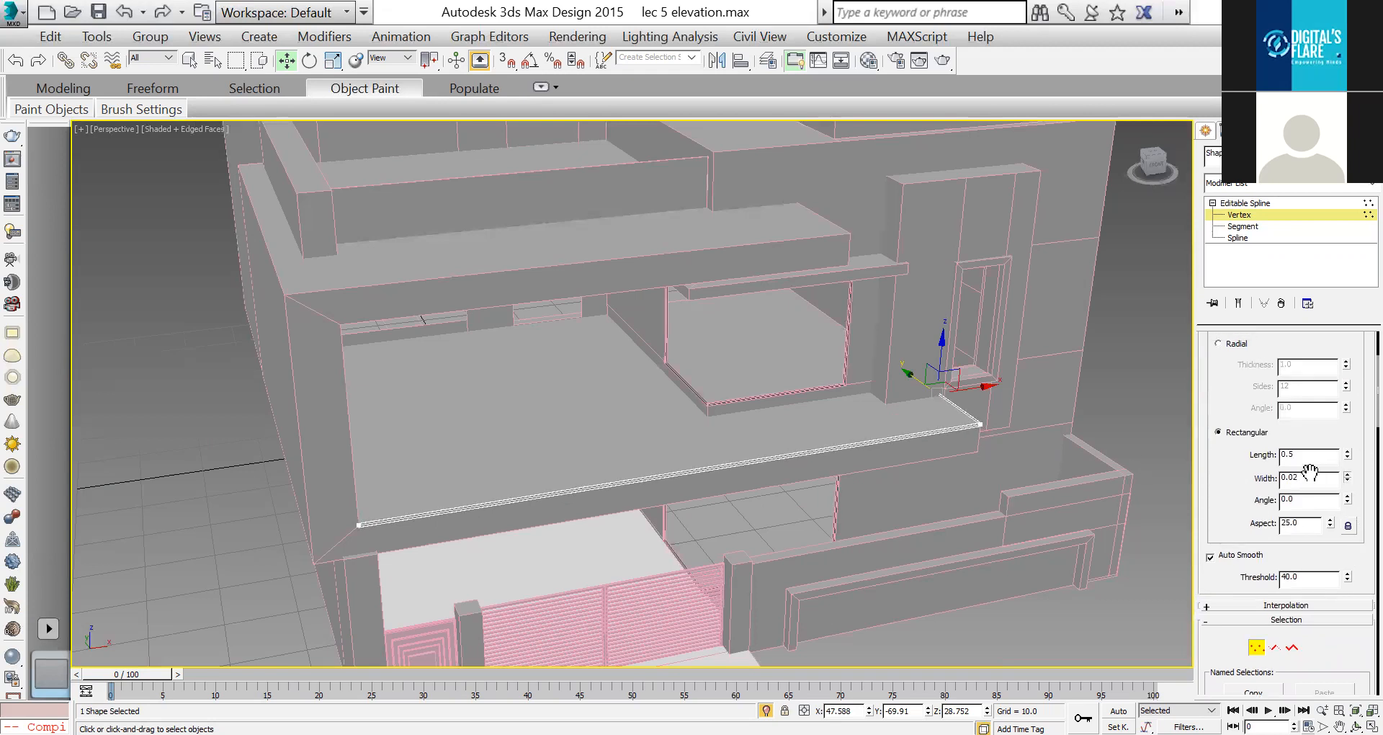
pyautogui.scroll(4, 963, 343)
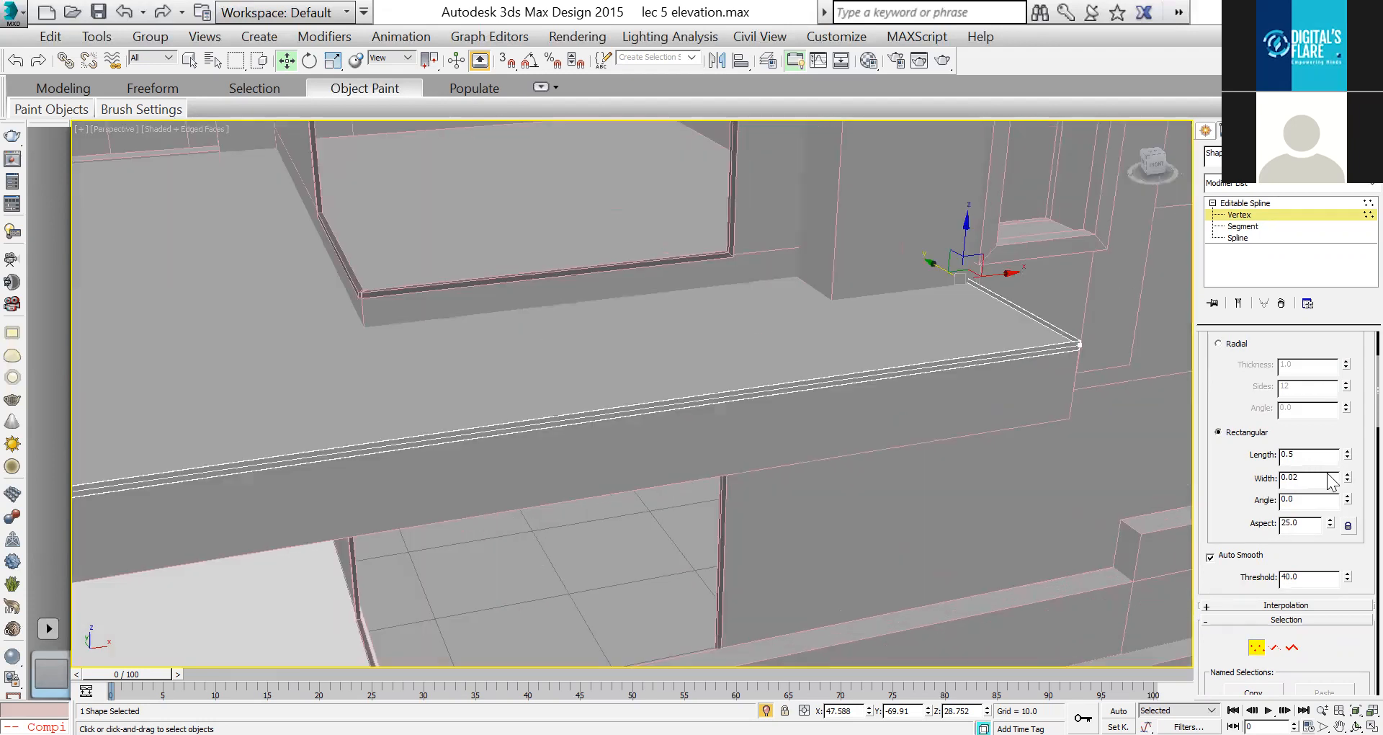
pyautogui.click(1346, 475)
pyautogui.moveTo(1350, 461); pyautogui.dragTo(1332, 337)
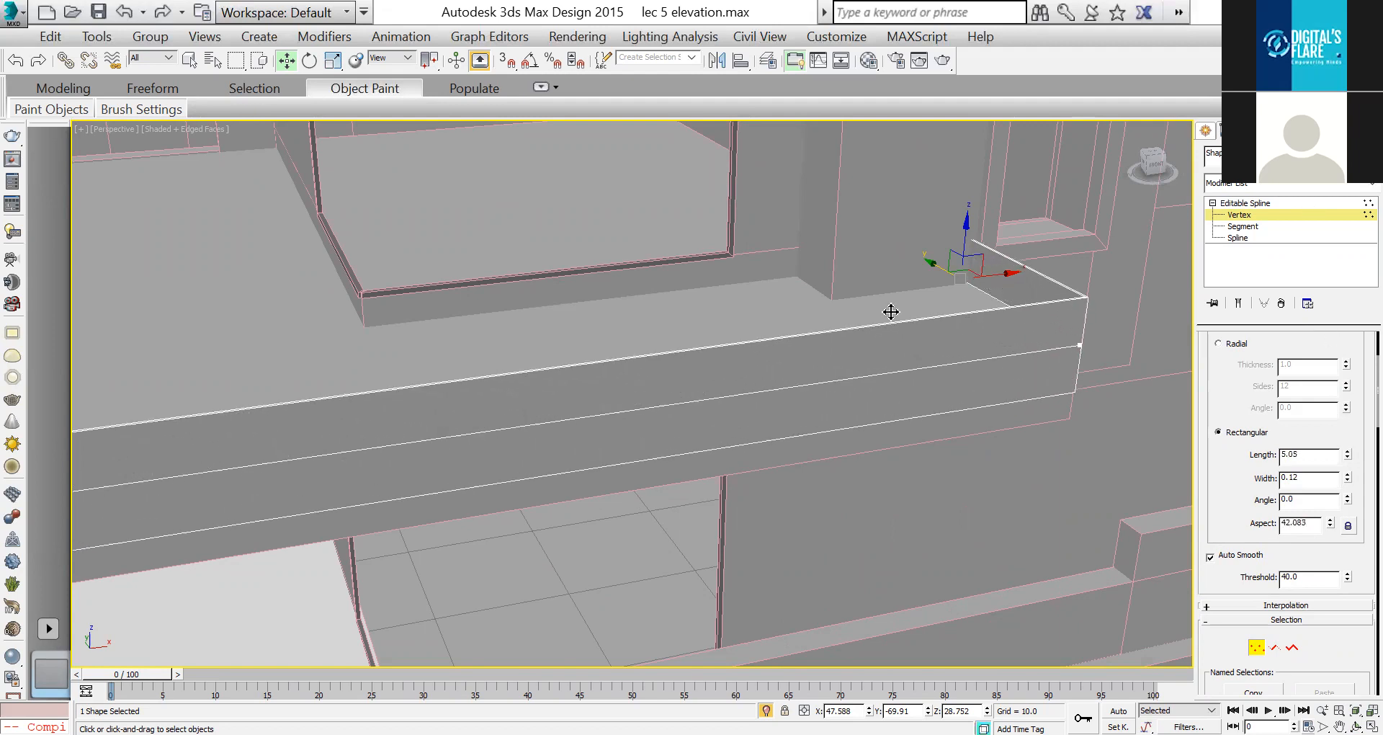
pyautogui.press('f')
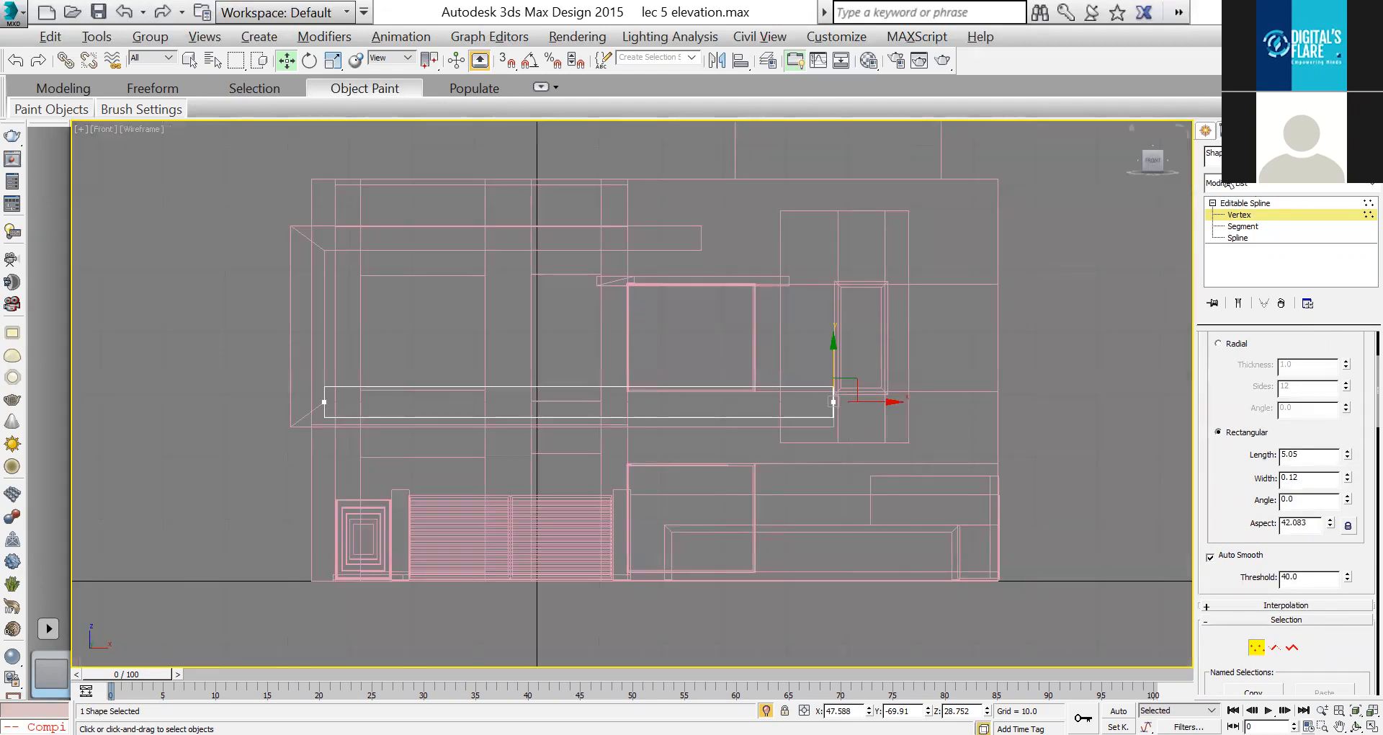
# Step: Finish vertex editing, then isolate the balcony spline together with the roof parapet shape in the front view
pyautogui.click(1252, 203)
pyautogui.hotkey('alt', 'w')
pyautogui.rightClick(670, 432)
pyautogui.hotkey('alt', 'w')
pyautogui.scroll(-5, 592, 225)
pyautogui.keyDown('ctrl'); pyautogui.click(592, 225); pyautogui.keyUp('ctrl')
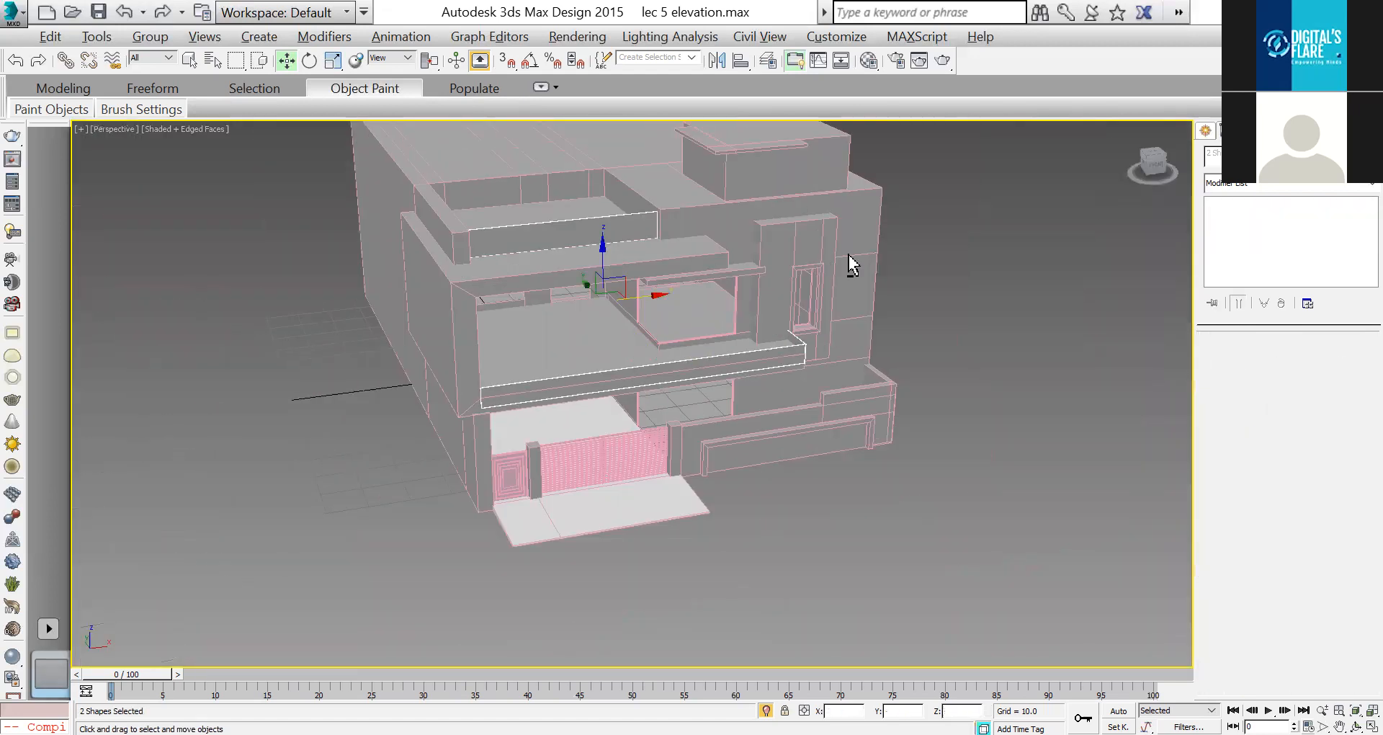
pyautogui.hotkey('alt', 'q')
pyautogui.hotkey('alt', 'w')
pyautogui.rightClick(881, 277)
pyautogui.hotkey('alt', 'w')
# Step: Set the balcony spline's rectangular length to 7.019, compare its height with the parapet and convert it to an editable poly
pyautogui.moveTo(756, 453); pyautogui.dragTo(758, 455)
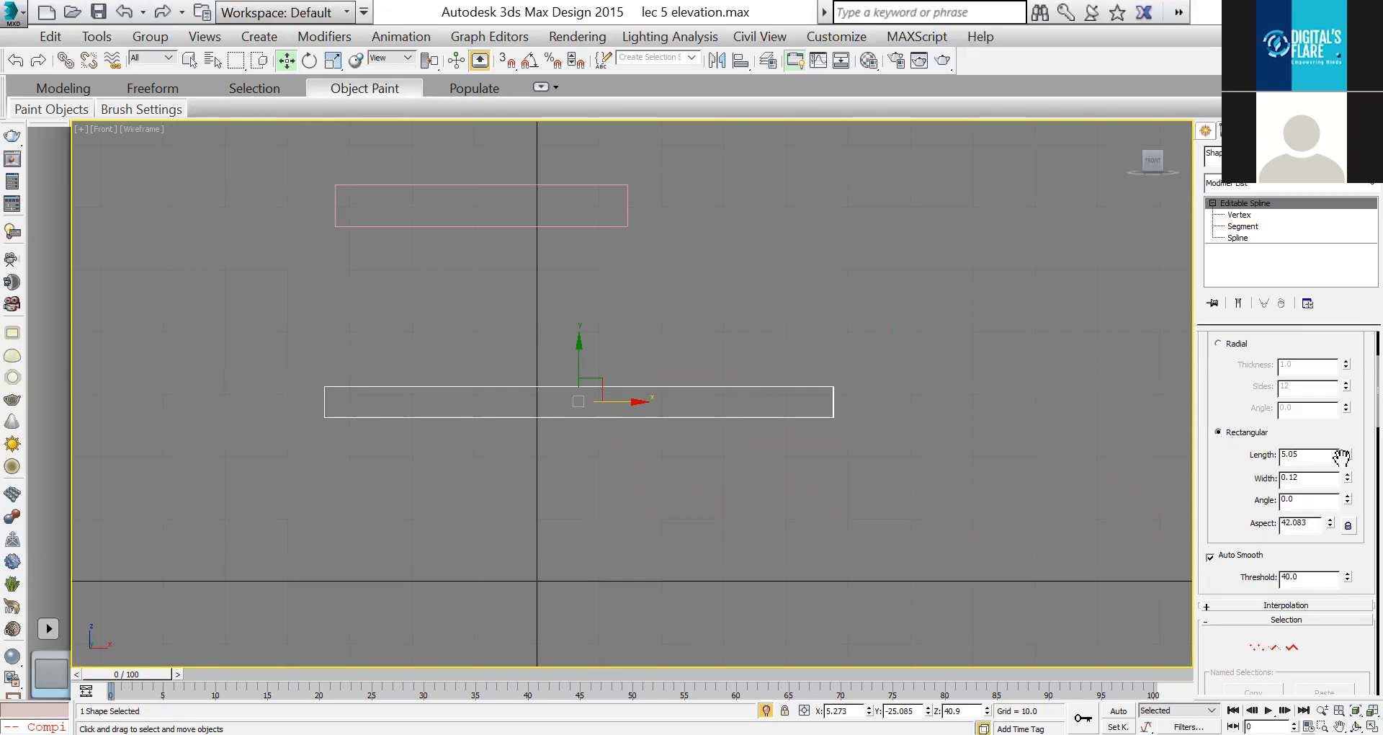
pyautogui.moveTo(1347, 454); pyautogui.dragTo(1353, 433)
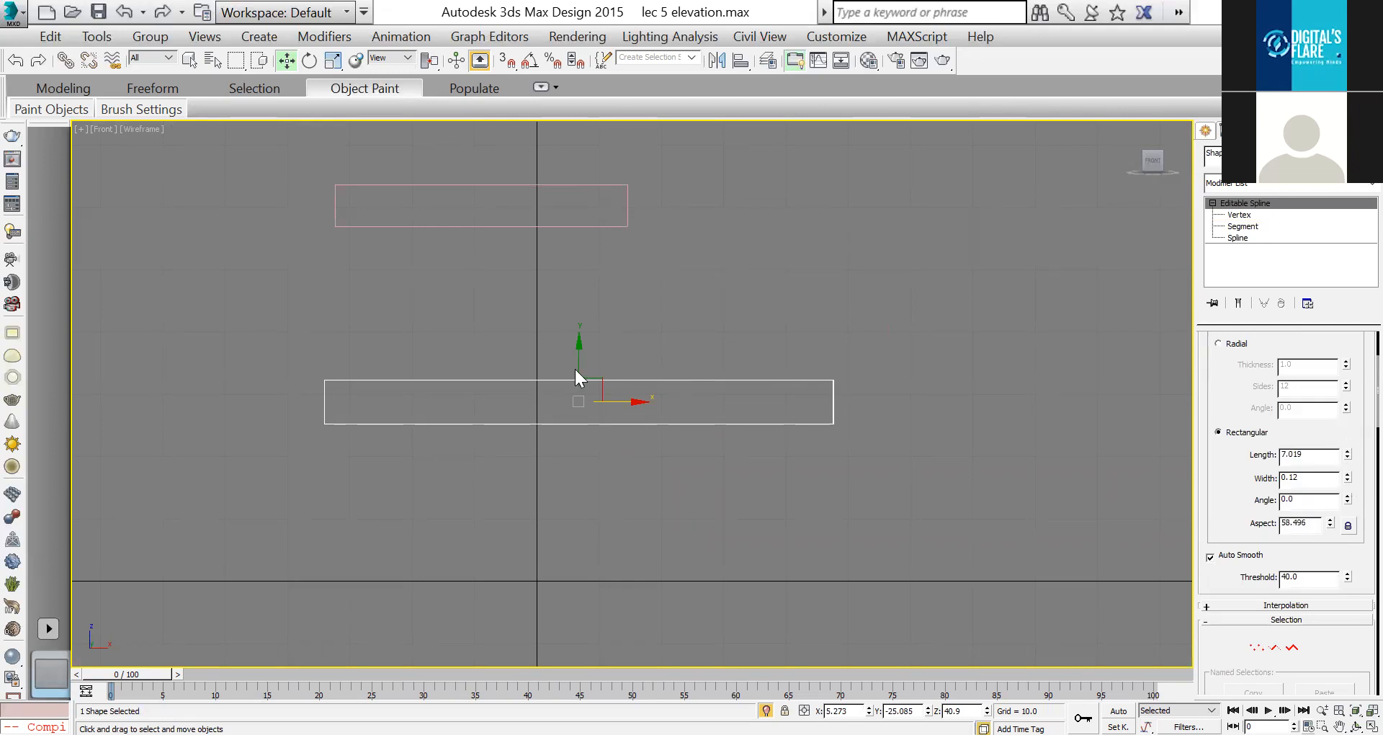
pyautogui.moveTo(581, 360); pyautogui.dragTo(626, 166)
pyautogui.hotkey('ctrl', 'z')
pyautogui.hotkey('ctrl', 'z')
pyautogui.hotkey('ctrl', 'z')
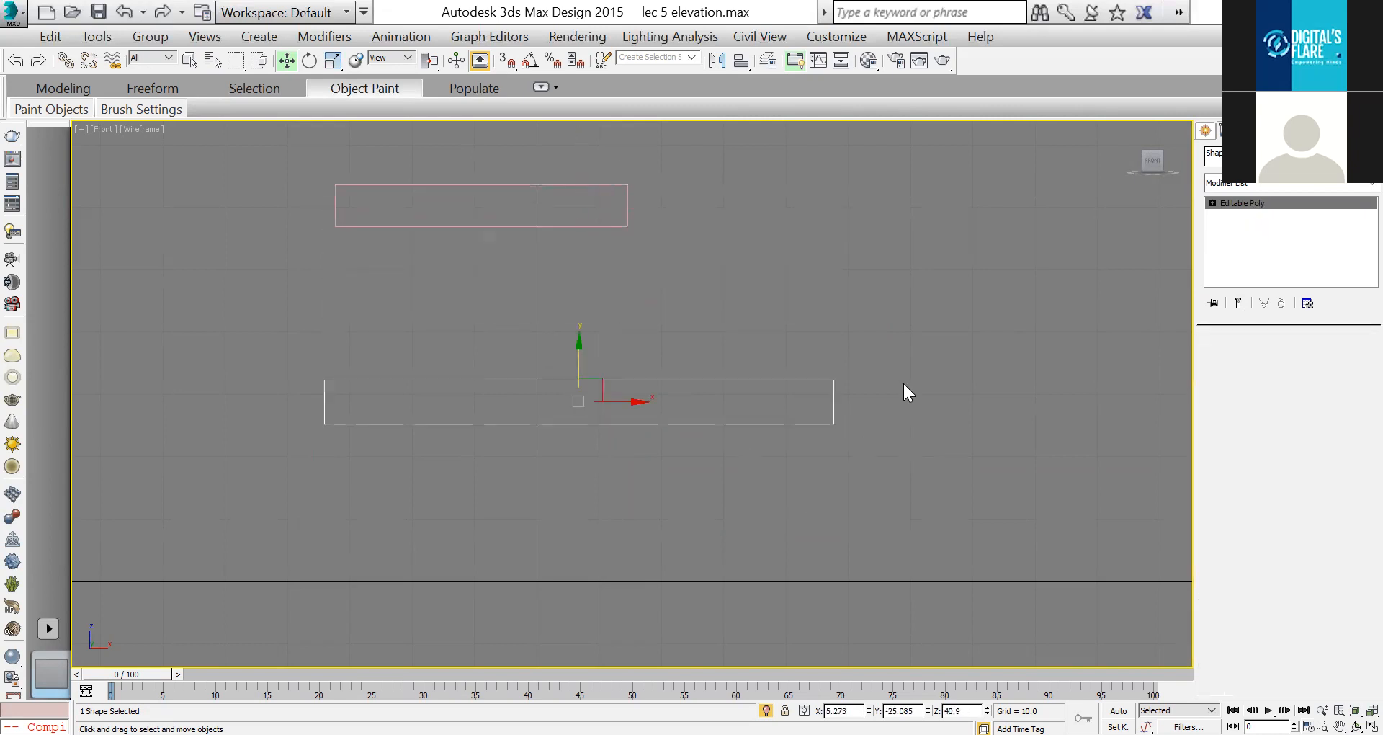
# Step: Unhide all the objects and raise the balcony railing to about Z 44.375 in the perspective view
pyautogui.rightClick(905, 392)
pyautogui.click(937, 328)
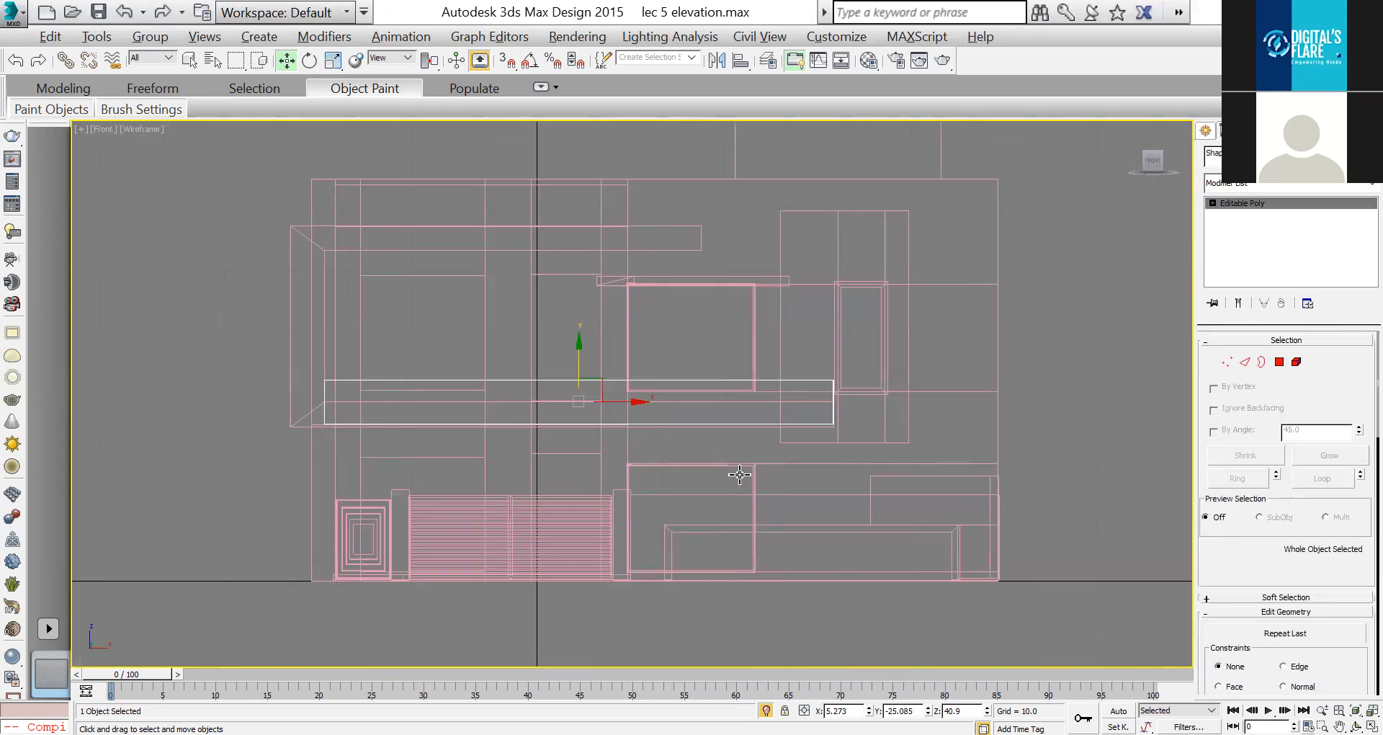
pyautogui.press('p')
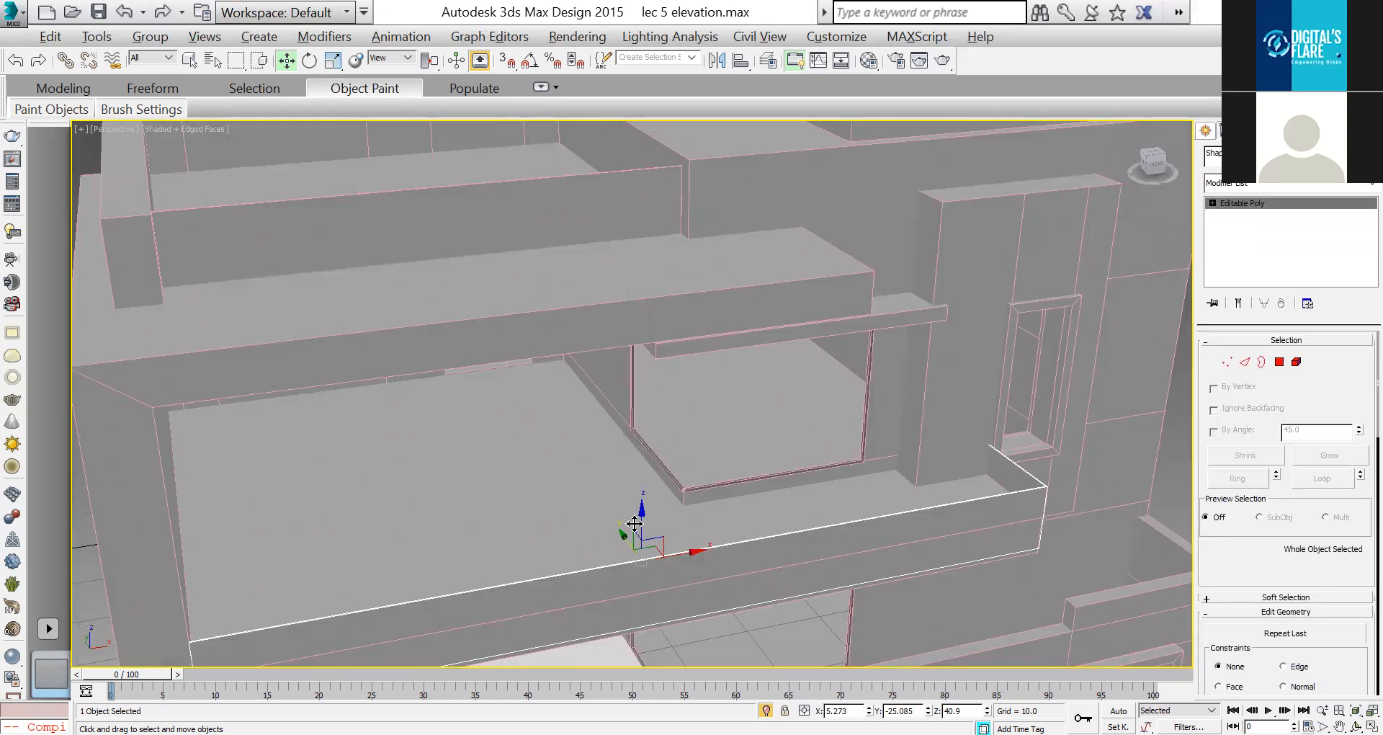
pyautogui.moveTo(645, 520); pyautogui.dragTo(666, 482)
pyautogui.press('t')
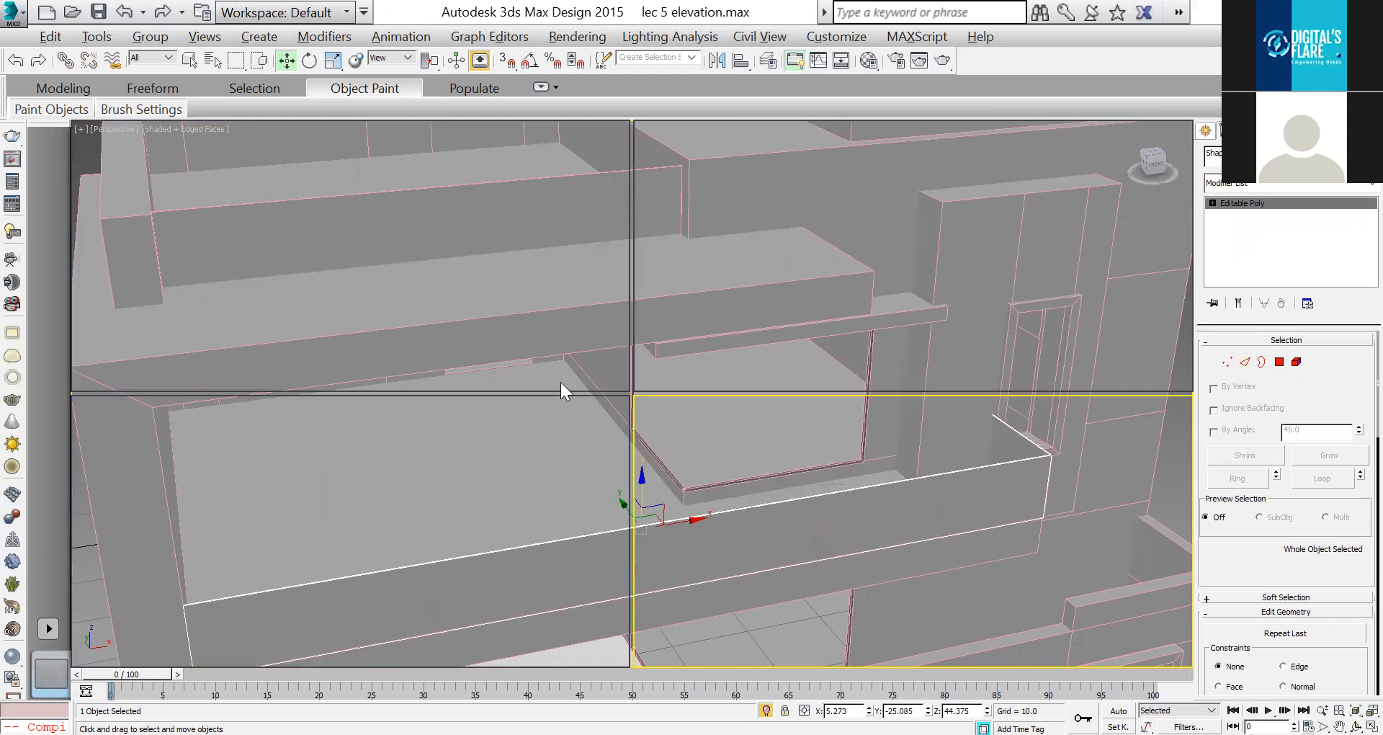
# Step: Nudge the balcony railing's front vertices slightly back and its side-return vertices slightly inward from the slab edges in the top view
pyautogui.press('1')
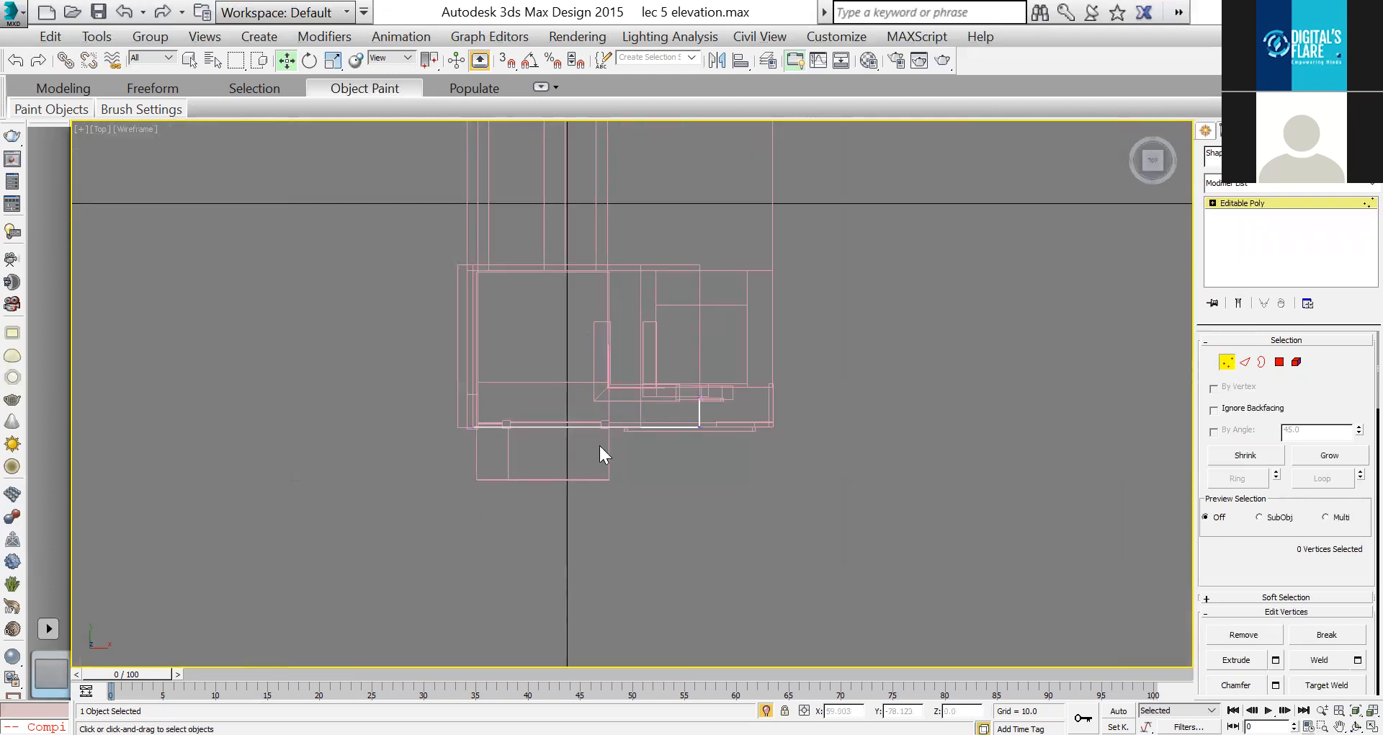
pyautogui.moveTo(249, 492); pyautogui.dragTo(731, 419)
pyautogui.scroll(7, 571, 401)
pyautogui.moveTo(678, 537); pyautogui.dragTo(678, 525)
pyautogui.scroll(-4, 1035, 402)
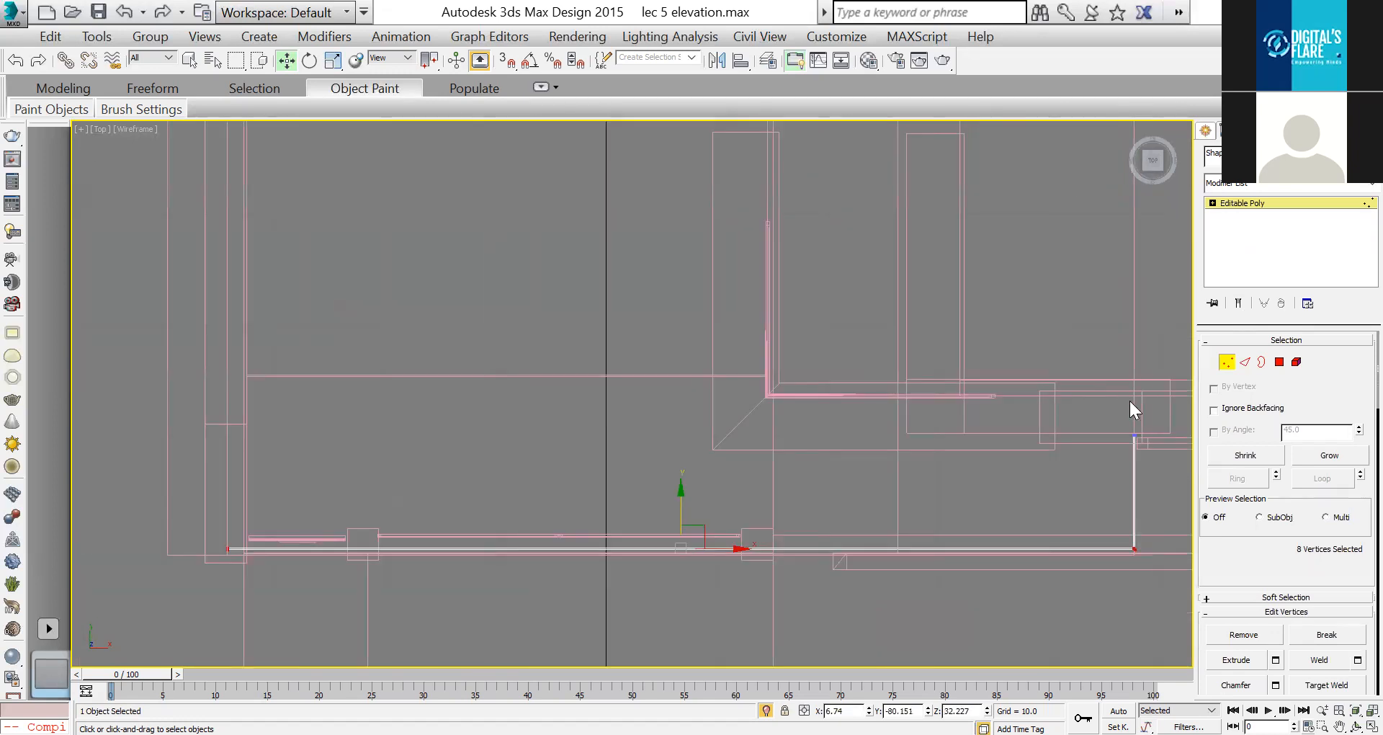
pyautogui.moveTo(1054, 598); pyautogui.dragTo(1052, 599)
pyautogui.moveTo(1175, 492); pyautogui.dragTo(1167, 496)
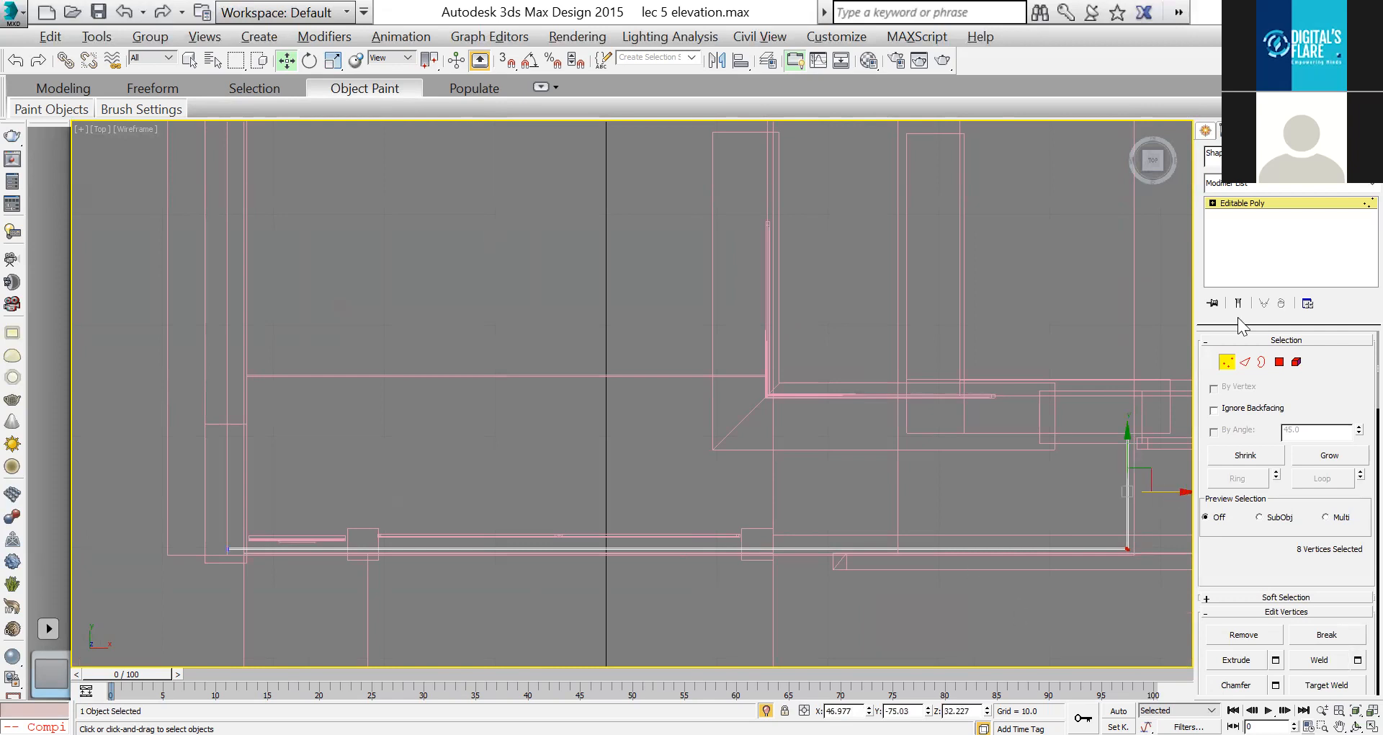
pyautogui.press('p')
pyautogui.click(1252, 203)
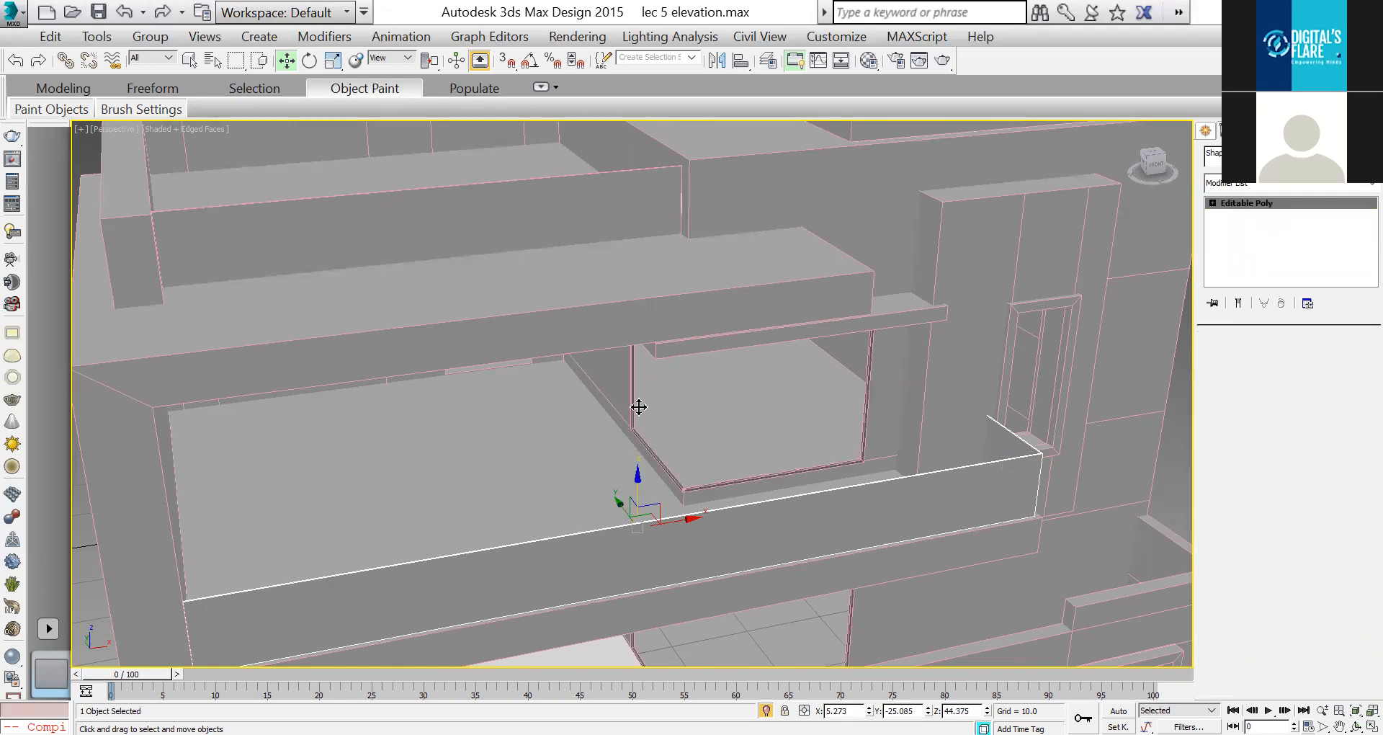
pyautogui.keyDown('shift'); pyautogui.moveTo(639, 407); pyautogui.dragTo(606, 317); pyautogui.keyUp('shift')
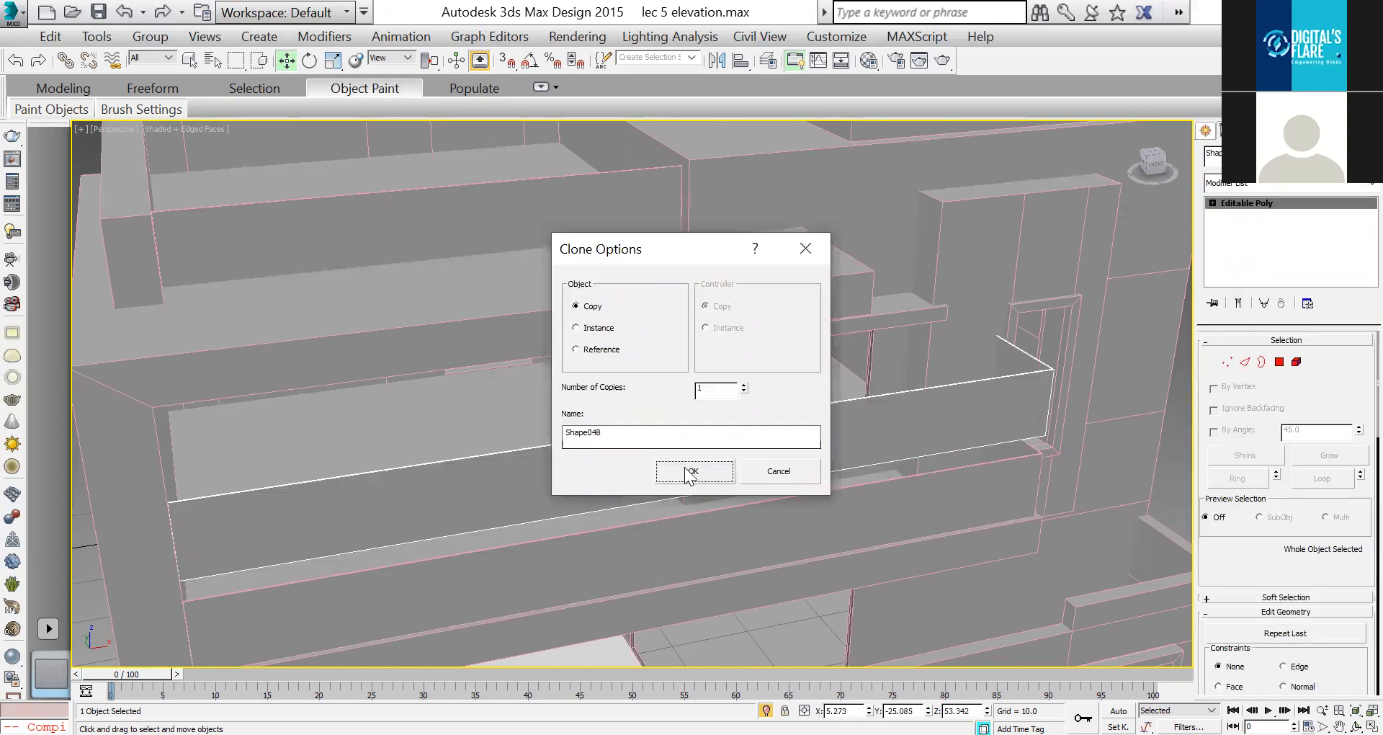
pyautogui.click(688, 472)
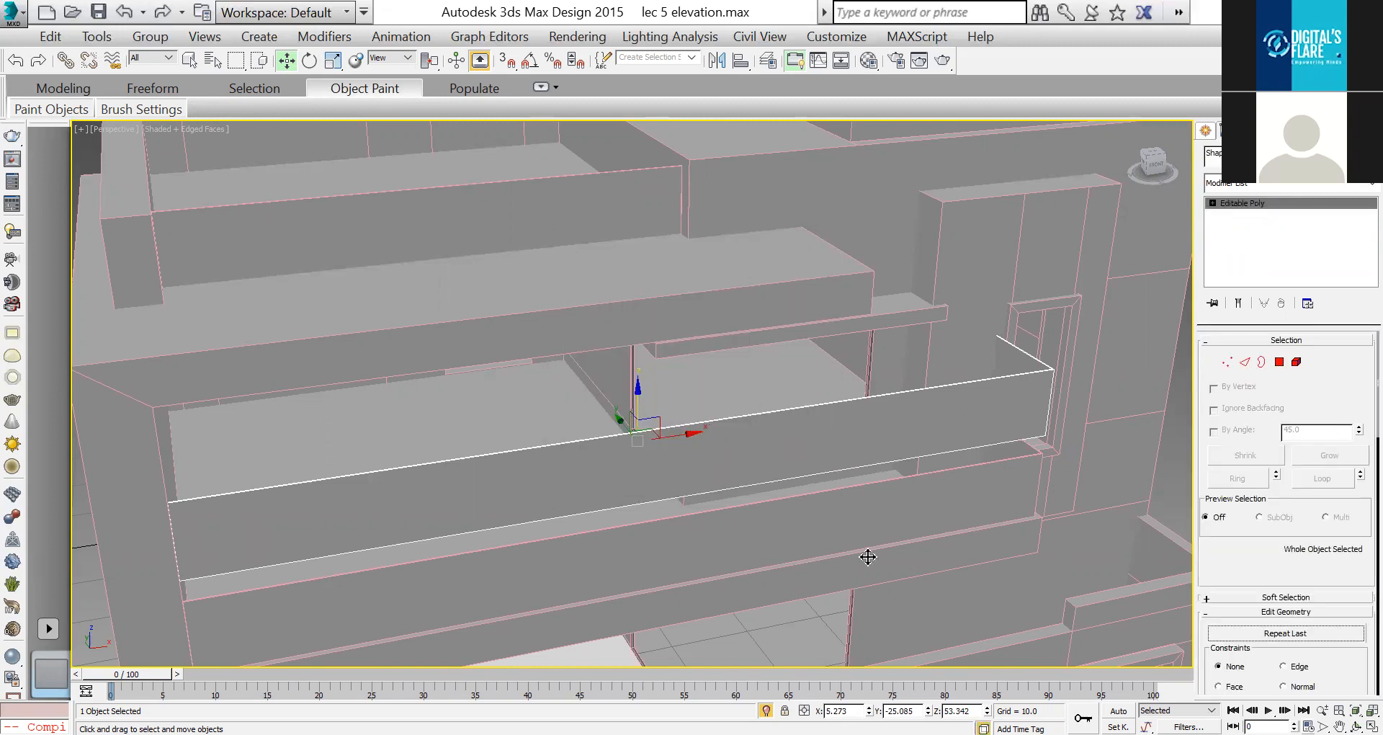
pyautogui.hotkey('ctrl', 'z')
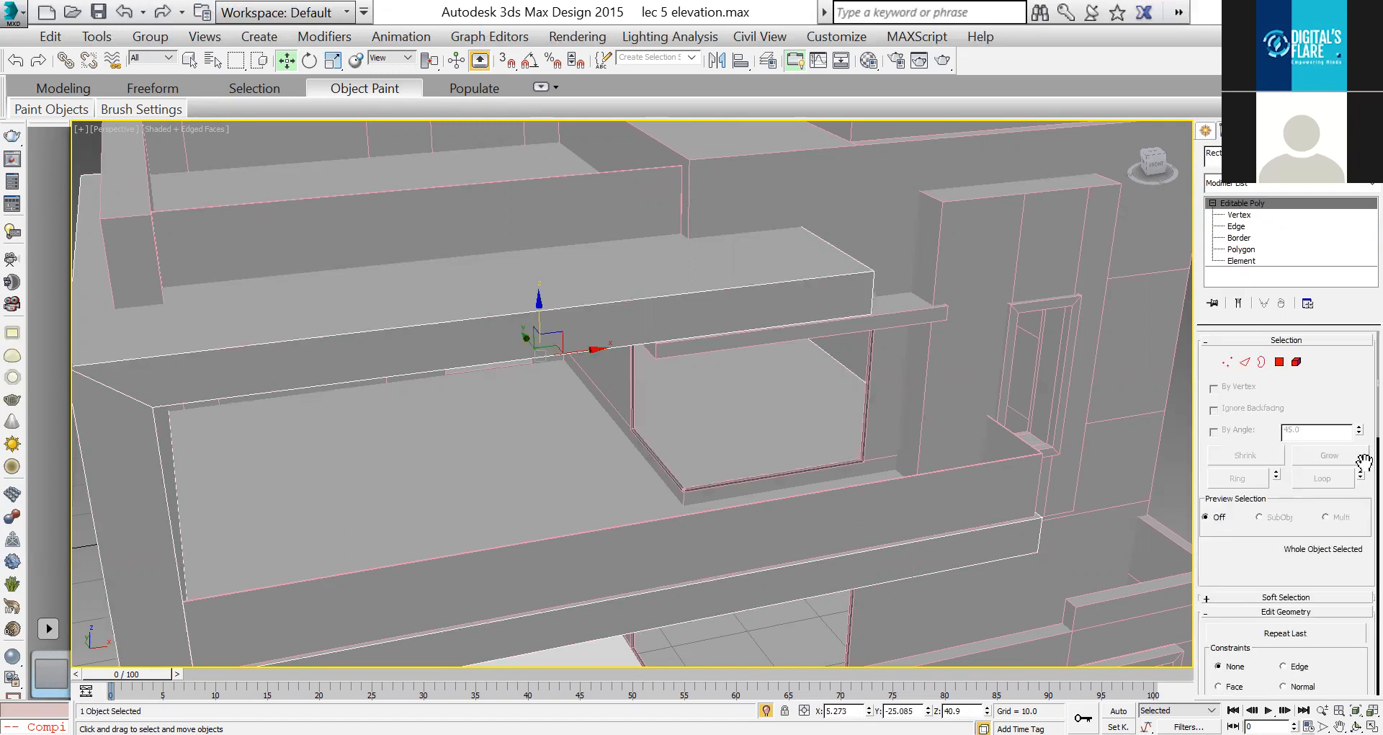
pyautogui.press('2')
pyautogui.click(1034, 519)
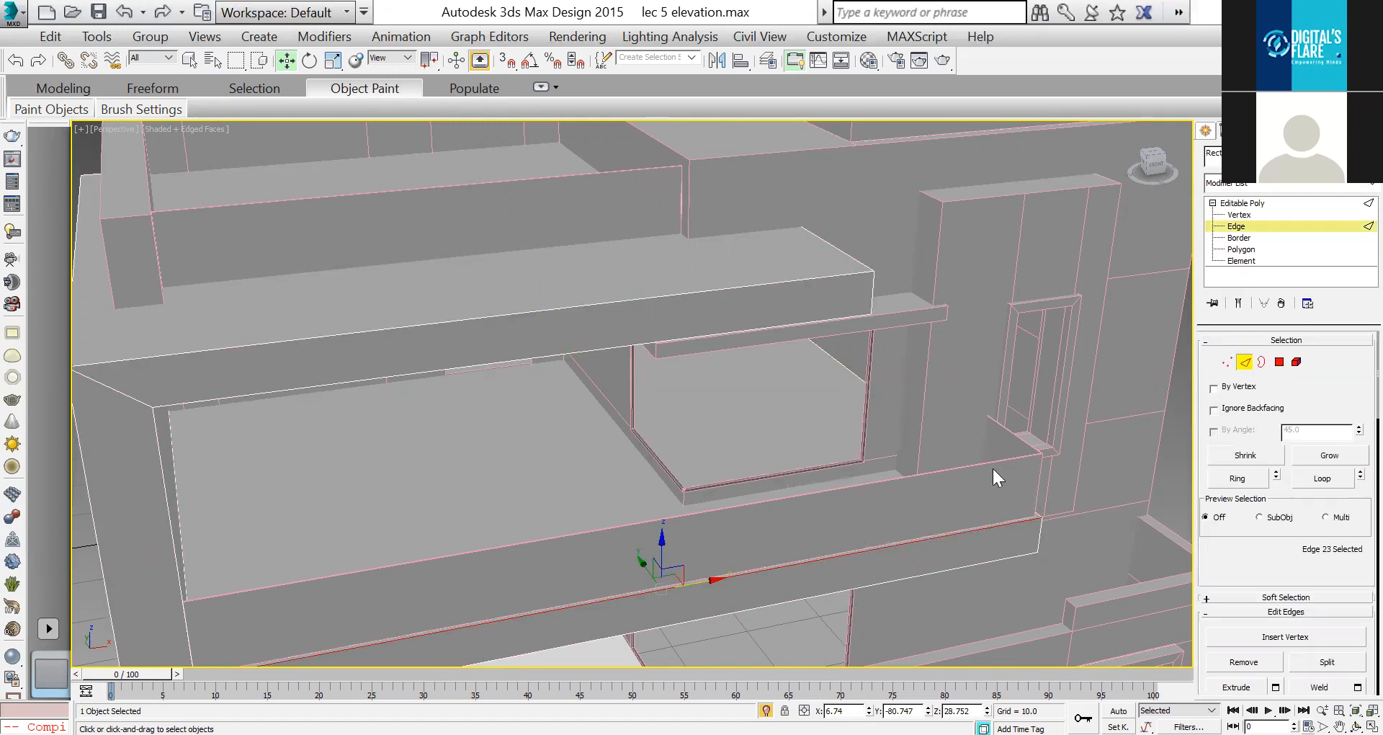
pyautogui.click(1253, 203)
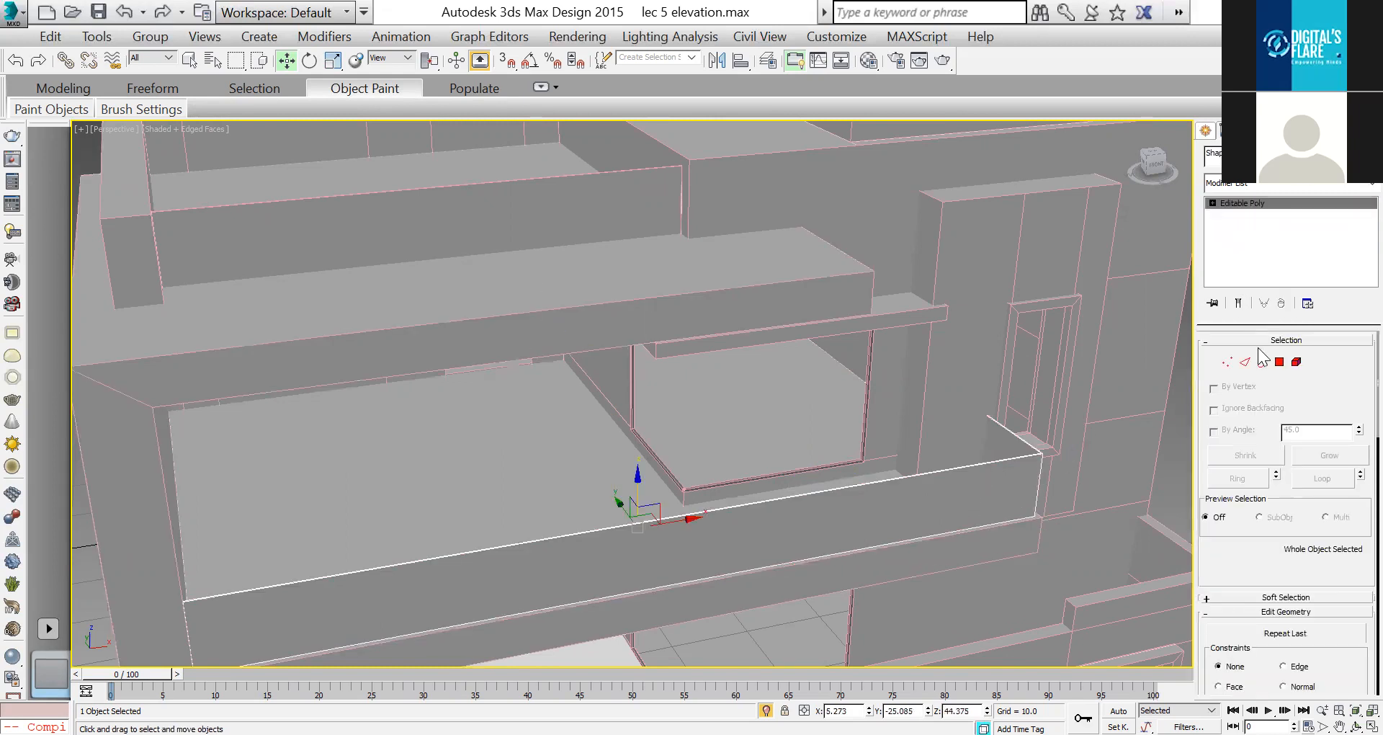
# Step: Create a linear shape from the balcony railing's two upper edges and select the new spline
pyautogui.press('2')
pyautogui.click(1022, 457)
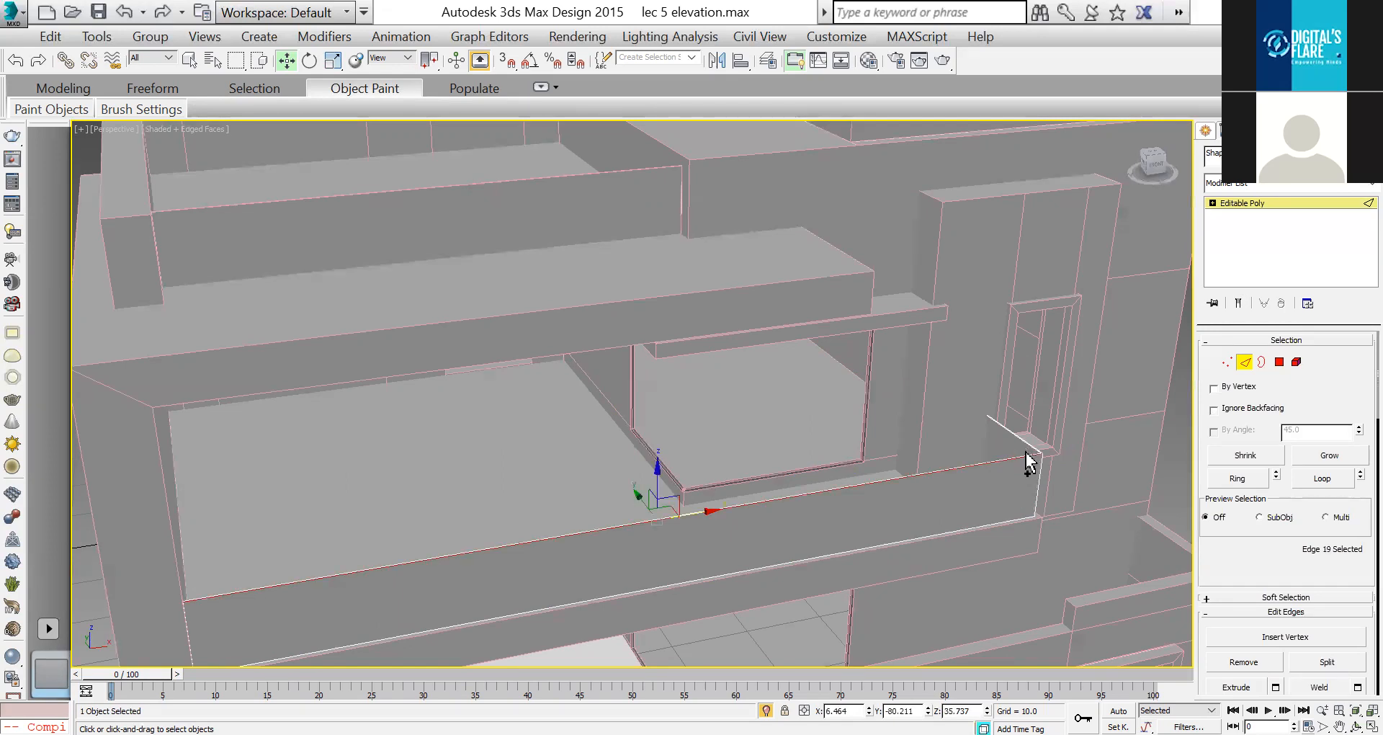
pyautogui.keyDown('ctrl'); pyautogui.click(1081, 474); pyautogui.keyUp('ctrl')
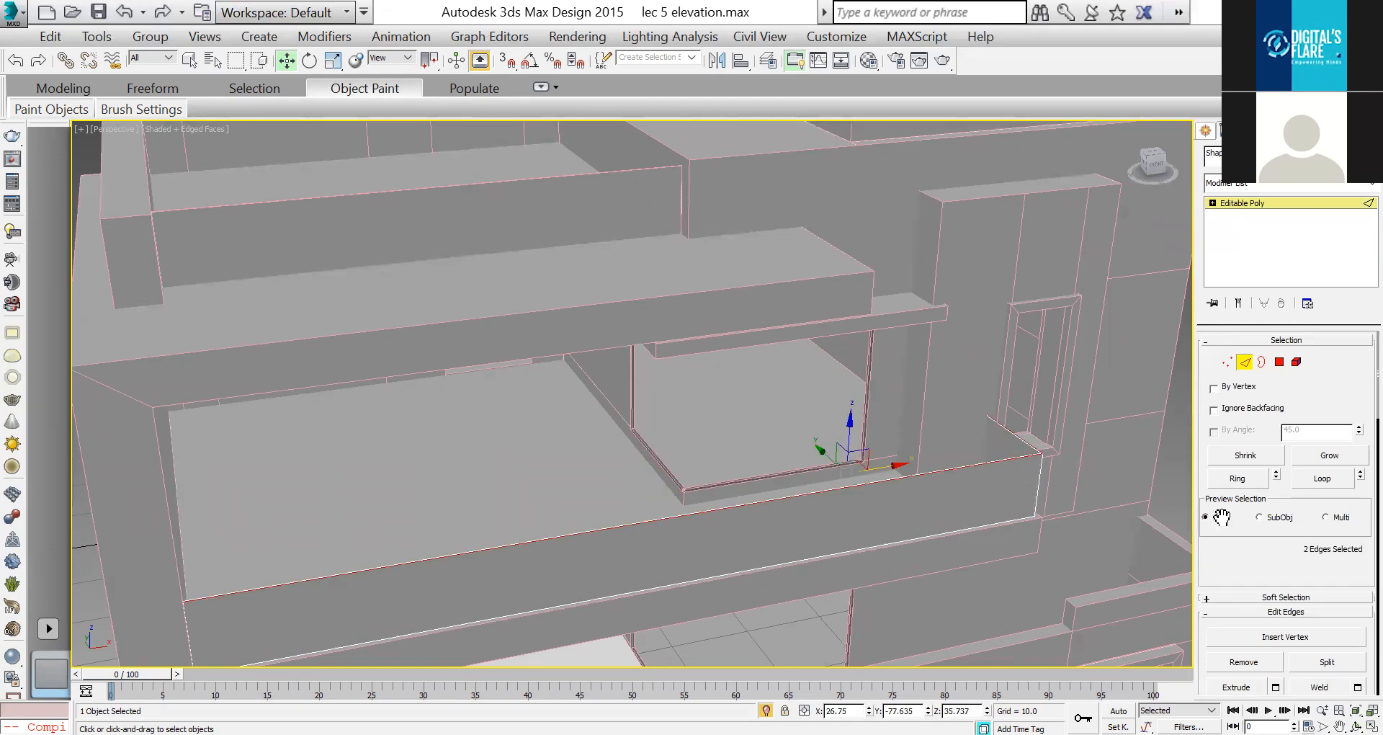
pyautogui.scroll(-3, 1301, 585)
pyautogui.click(1315, 619)
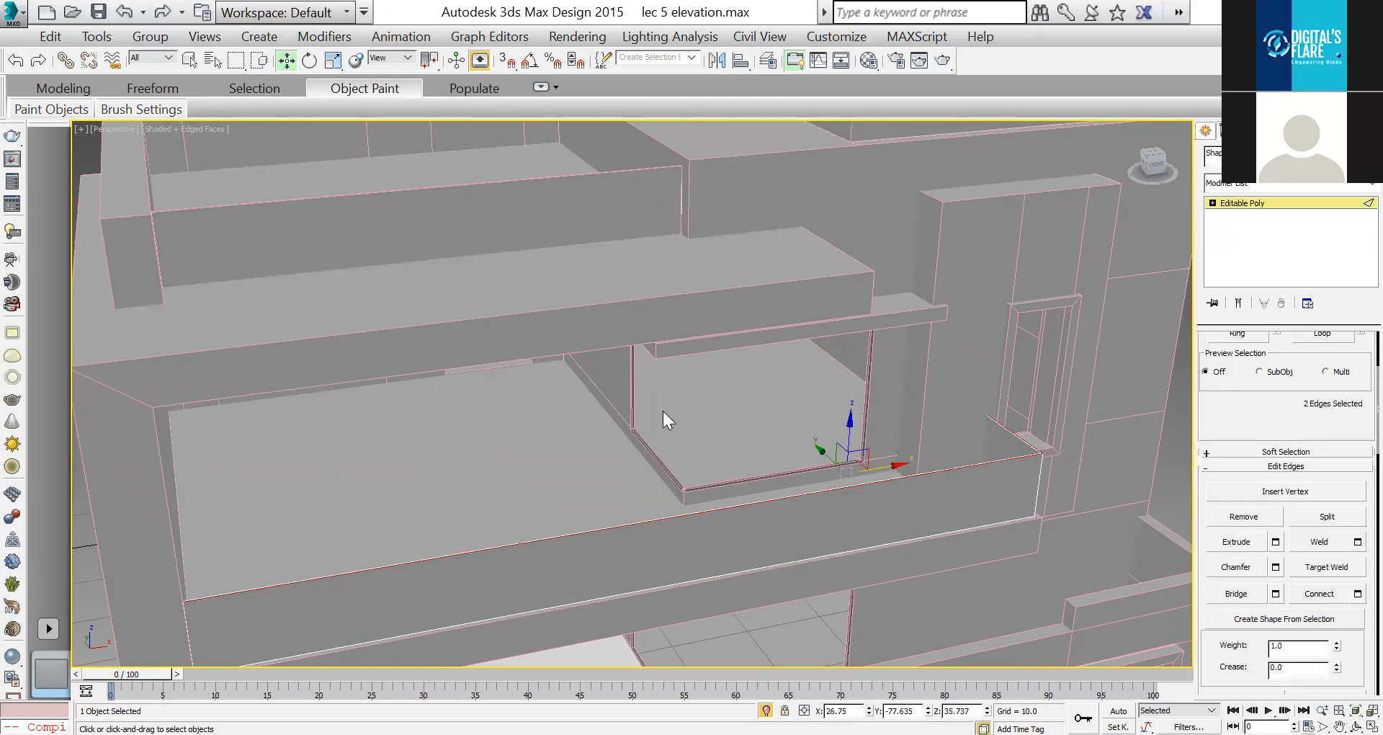
pyautogui.click(676, 410)
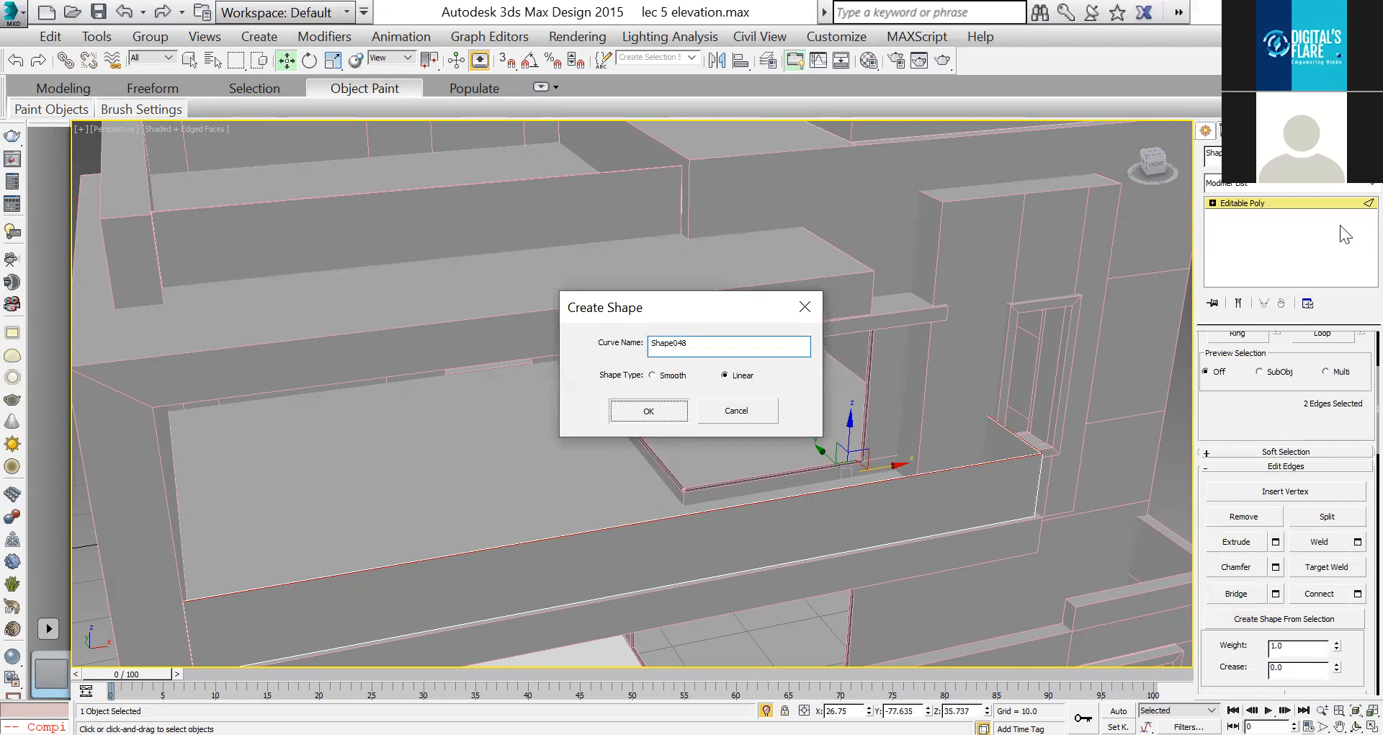
pyautogui.click(1298, 202)
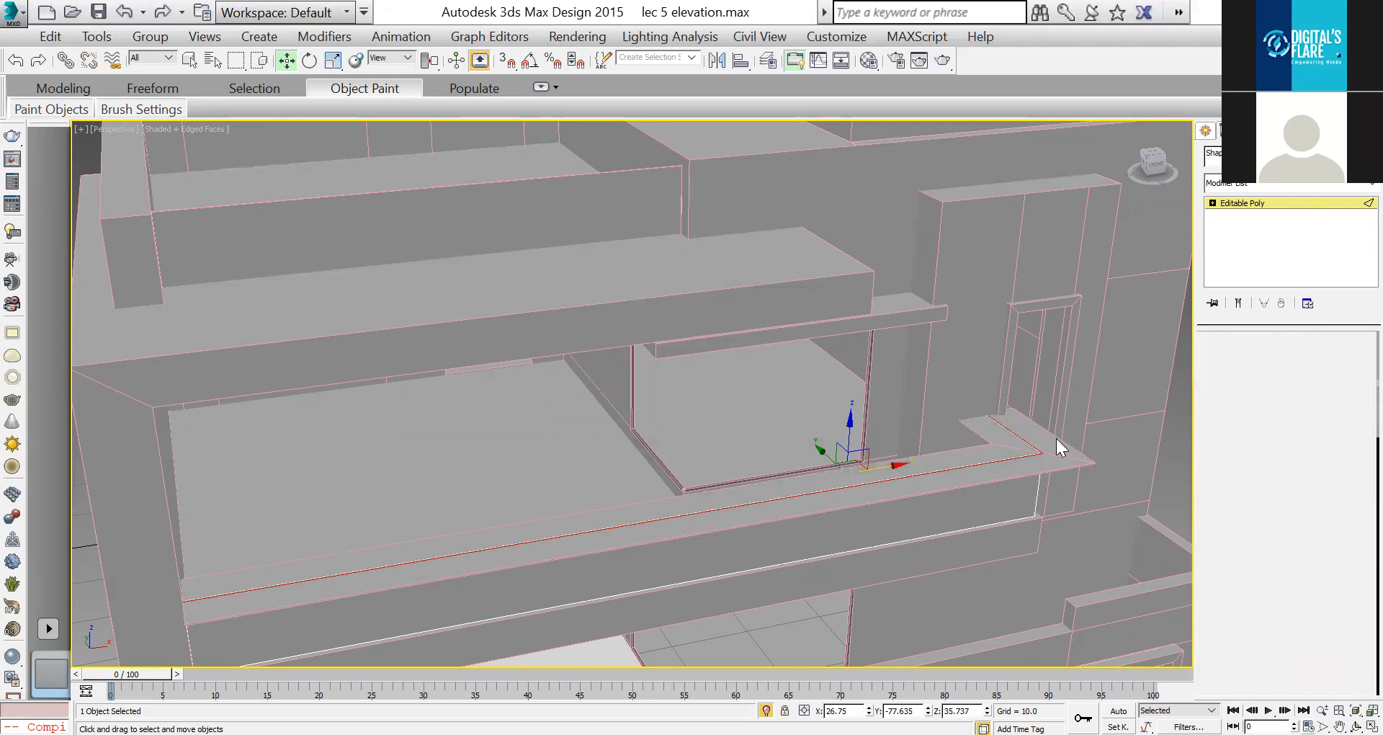
pyautogui.click(1042, 452)
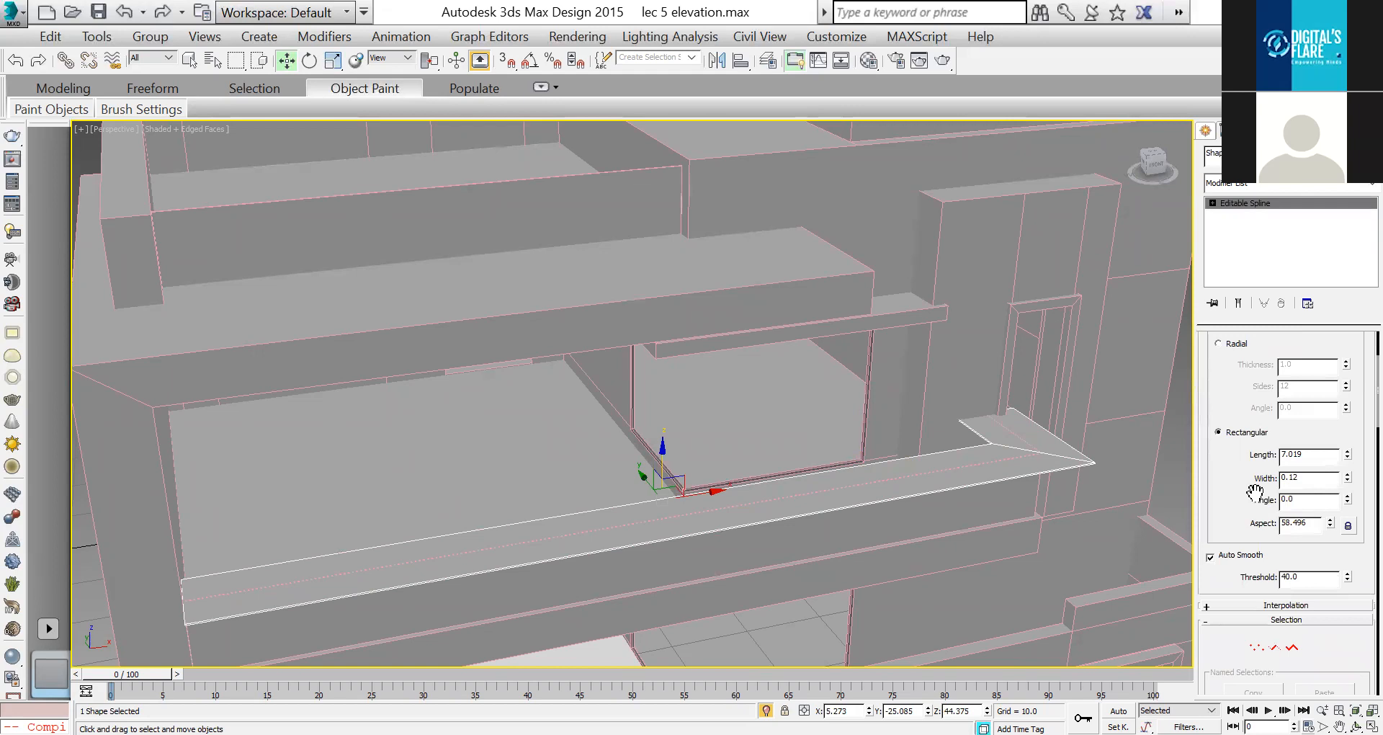
# Step: Try a rectangular rendering with length 1 and width 1 on the balcony handrail spline
pyautogui.doubleClick(1313, 455)
pyautogui.write('1')
pyautogui.press('Tab')
pyautogui.write('1')
pyautogui.press('Tab')
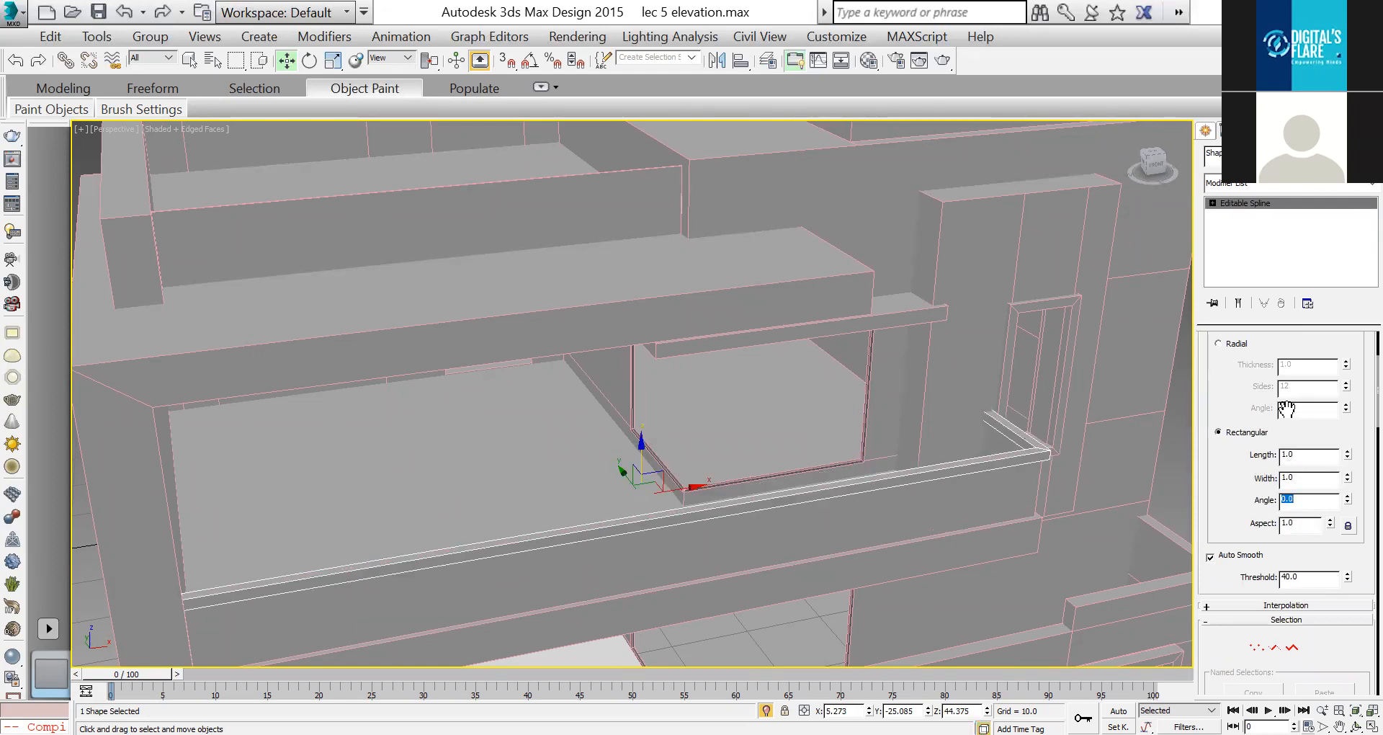
# Step: Switch the balcony handrail spline to radial rendering with thickness 0.45 and check it in the front view
pyautogui.click(1233, 345)
pyautogui.click(1287, 364)
pyautogui.write('.45')
pyautogui.press('Return')
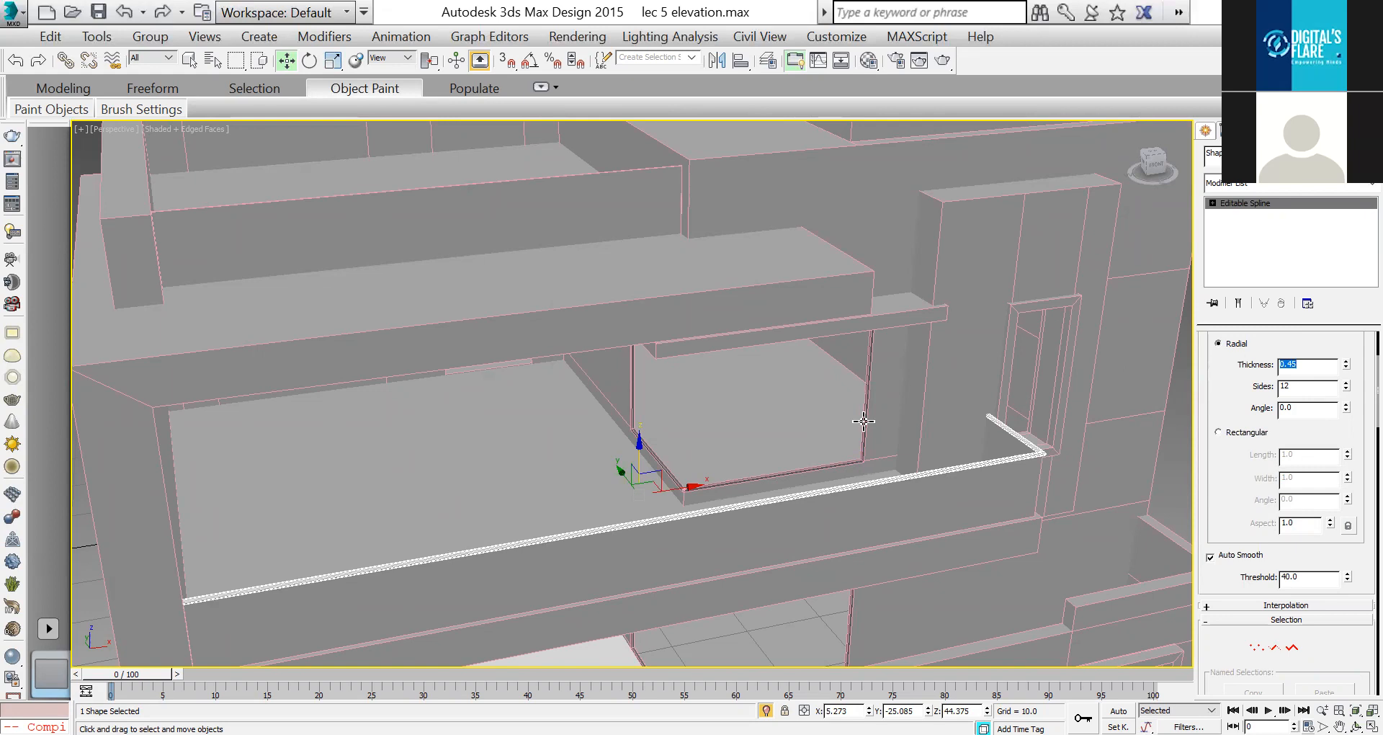
pyautogui.hotkey('alt', 'w')
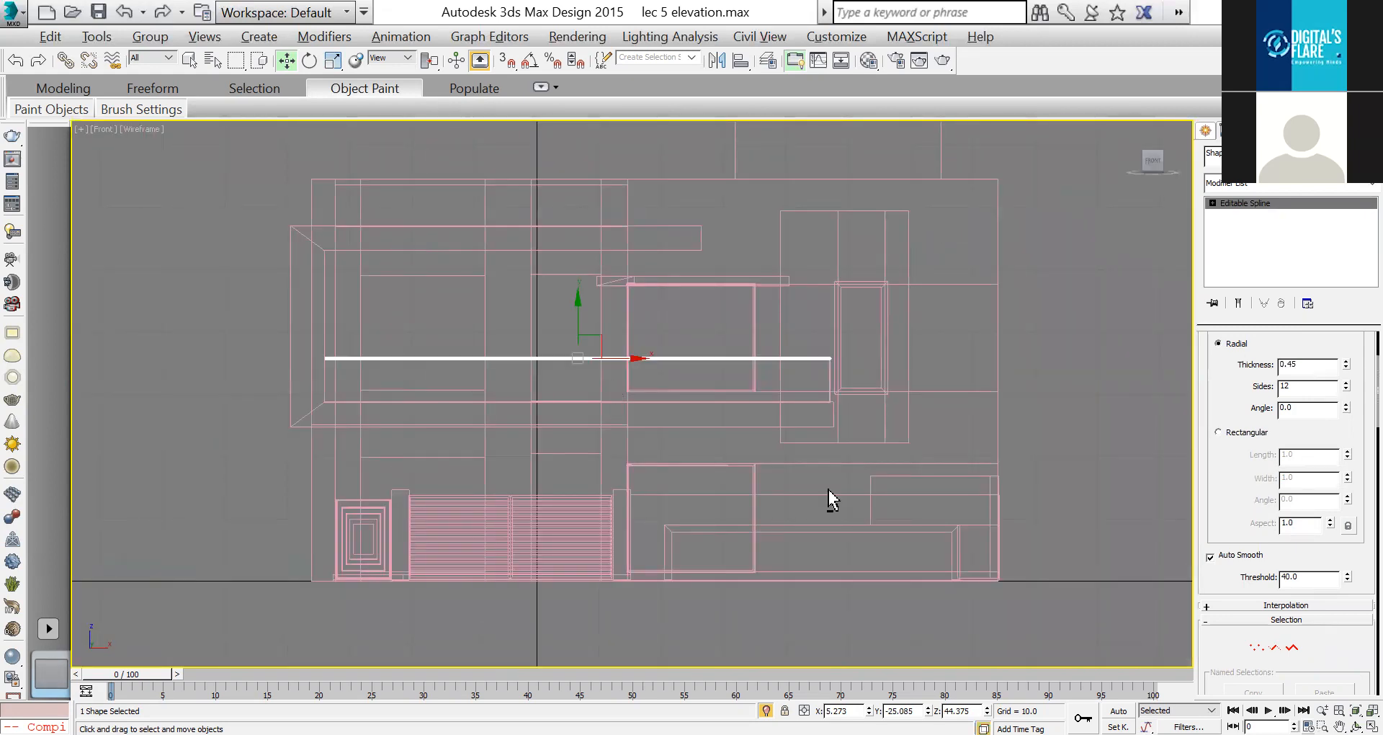
pyautogui.hotkey('alt', 'w')
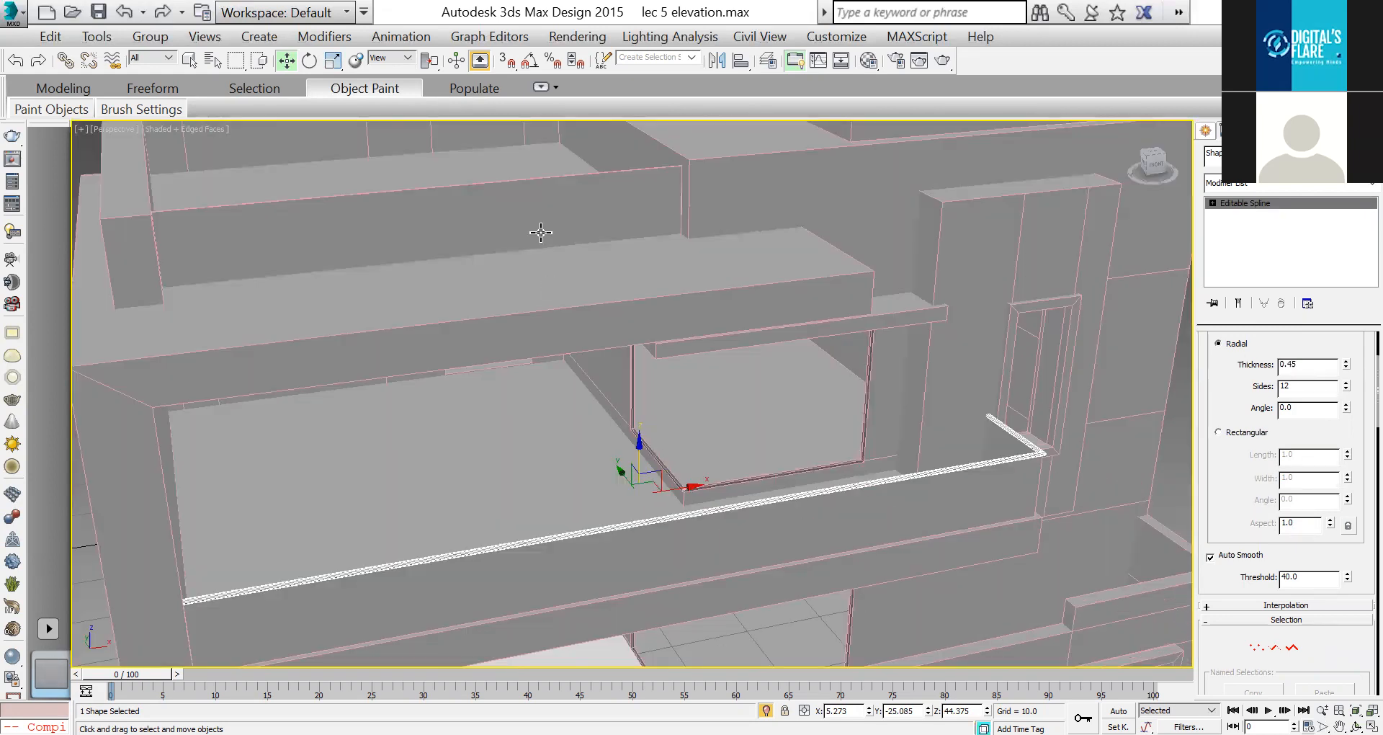
# Step: Copy the roof parapet shape upward to about Z 7.331
pyautogui.scroll(3, 620, 296)
pyautogui.click(620, 295)
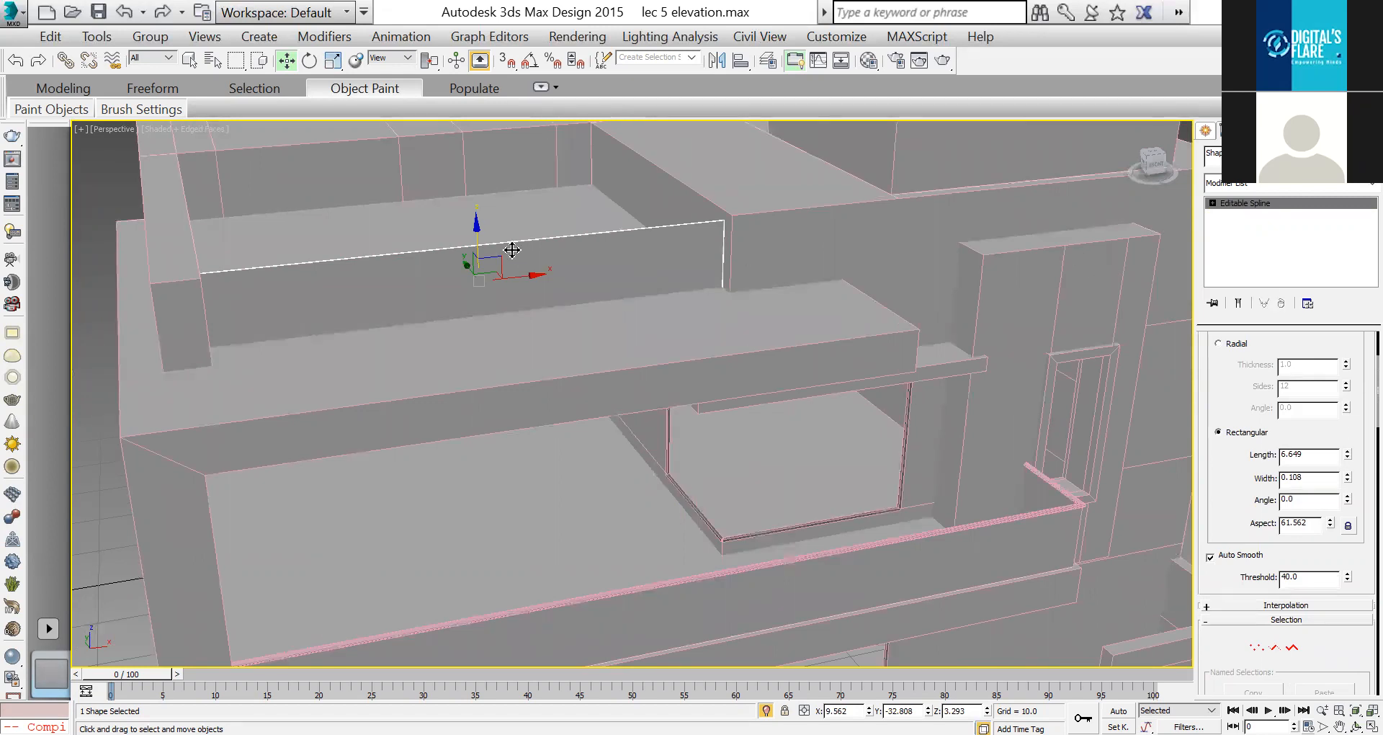
pyautogui.keyDown('shift'); pyautogui.moveTo(476, 240); pyautogui.dragTo(468, 197); pyautogui.keyUp('shift')
pyautogui.click(708, 478)
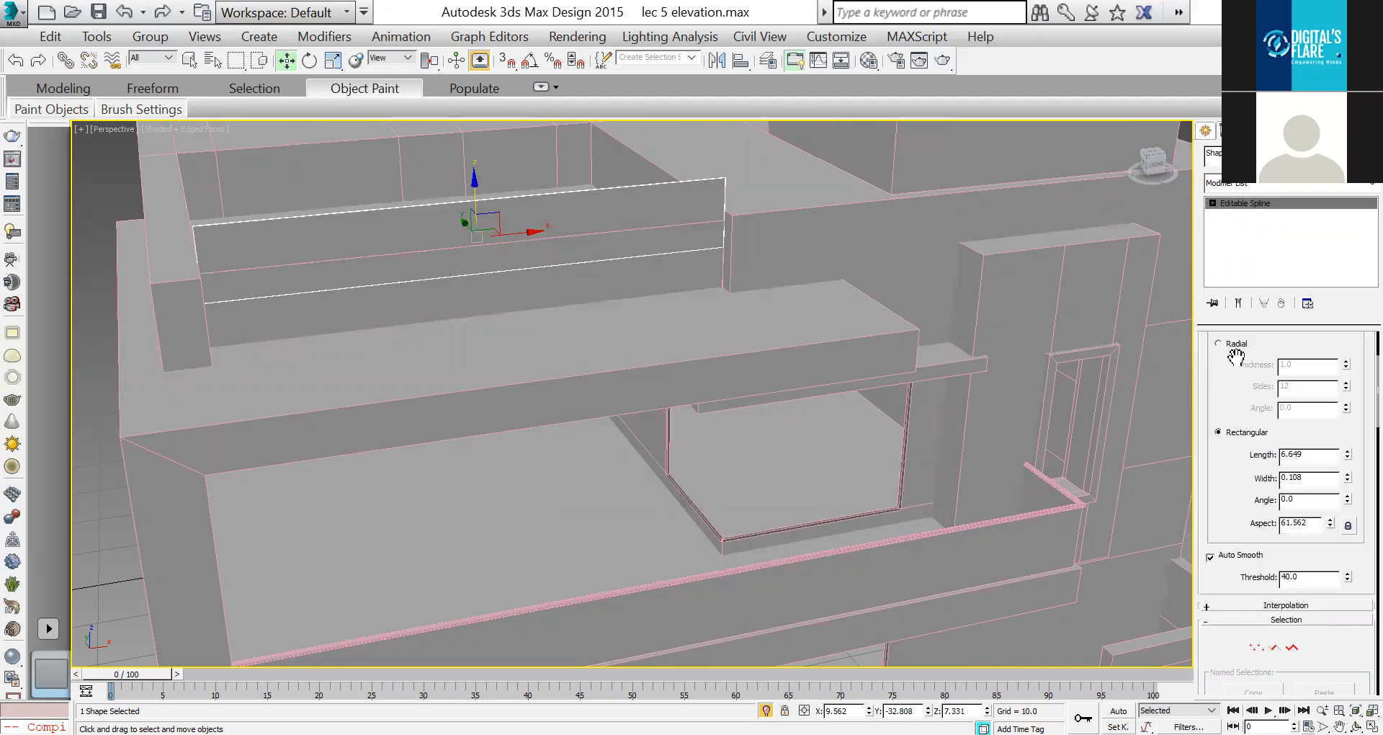
# Step: Give the copied parapet spline a radial rendering with thickness 0.5 to form a handrail
pyautogui.click(1233, 344)
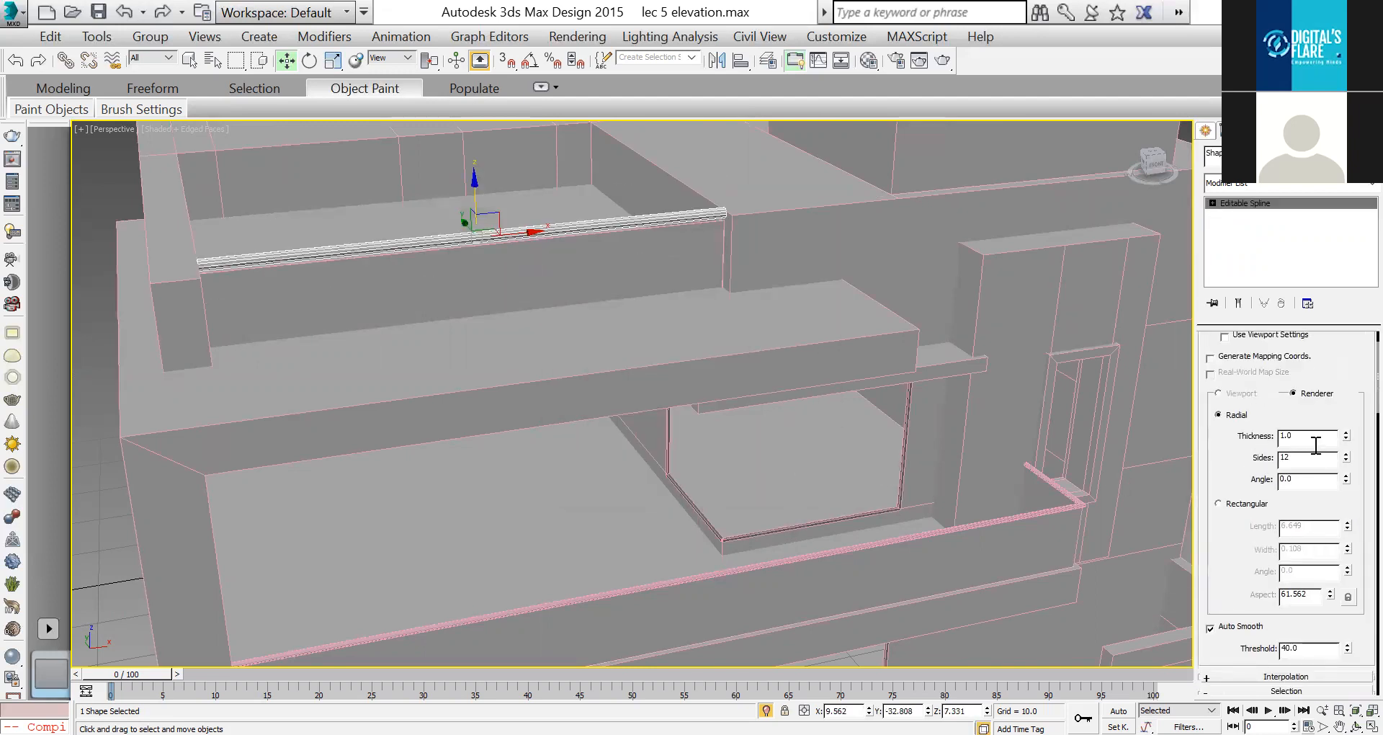
pyautogui.doubleClick(1289, 436)
pyautogui.press('BackSpace')
pyautogui.write('0.5')
pyautogui.press('Return')
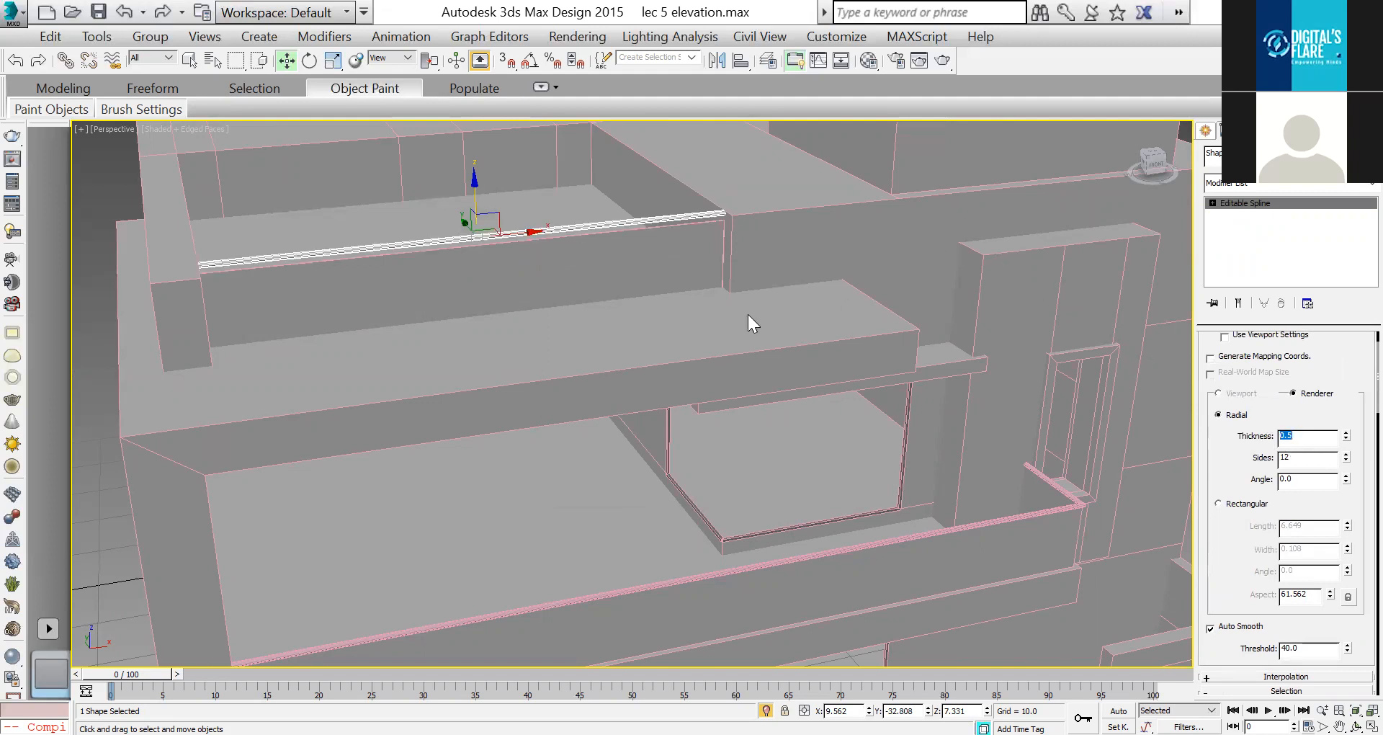
# Step: Lower the roof handrail in the front view to about Z 6.729 so it sits on the parapet
pyautogui.press('f')
pyautogui.moveTo(639, 368); pyautogui.dragTo(647, 387)
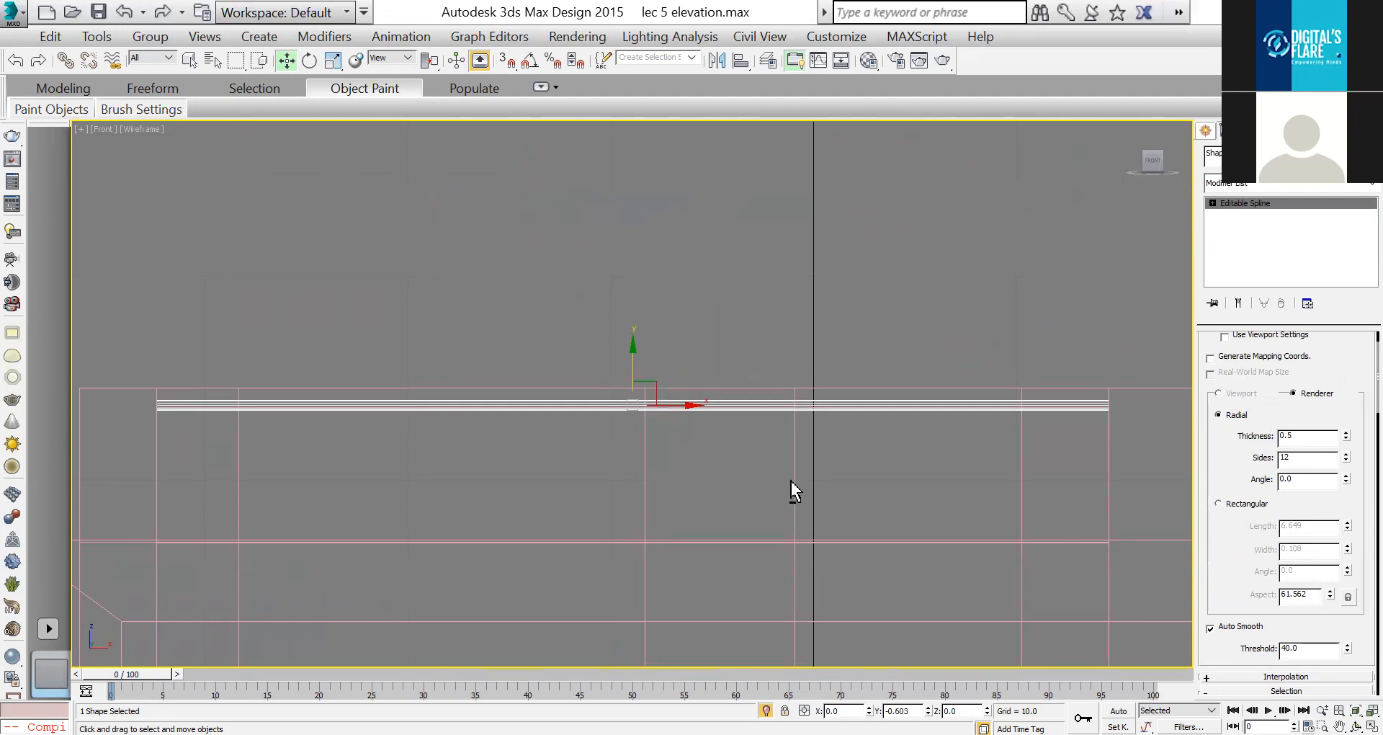
pyautogui.press('p')
pyautogui.scroll(-3, 696, 465)
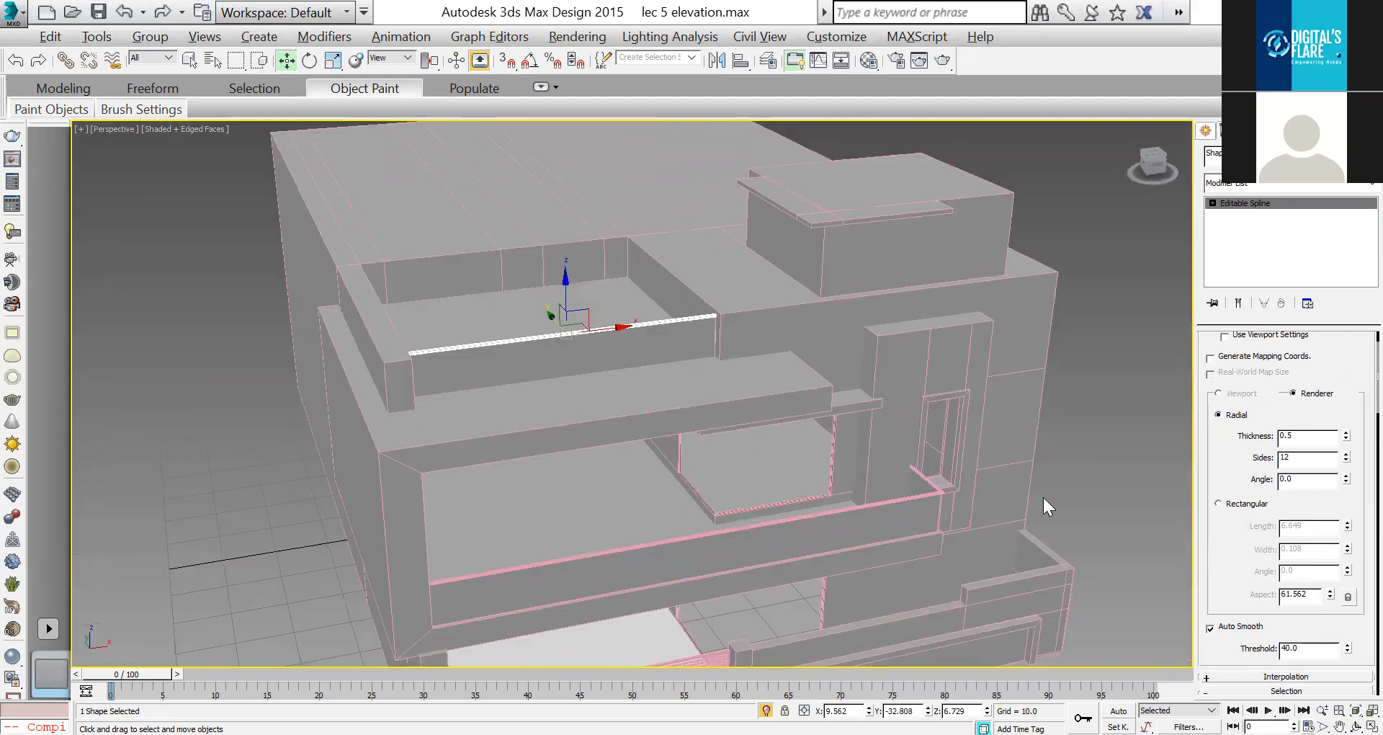
# Step: Deselect the handrail and examine the whole building from several angles and in the front view
pyautogui.click(1102, 612)
pyautogui.hotkey('ctrl', 'r')
pyautogui.moveTo(821, 486); pyautogui.dragTo(694, 503)
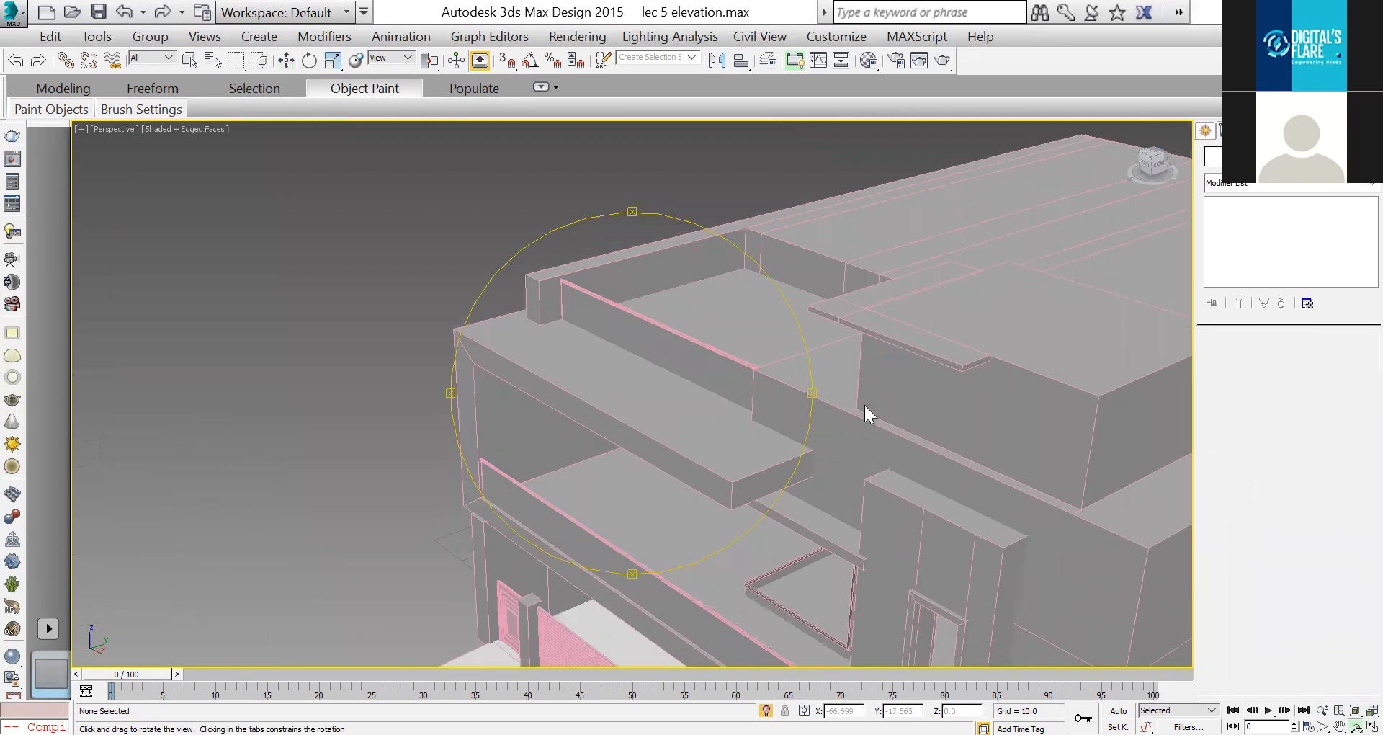
pyautogui.moveTo(663, 476); pyautogui.dragTo(891, 732)
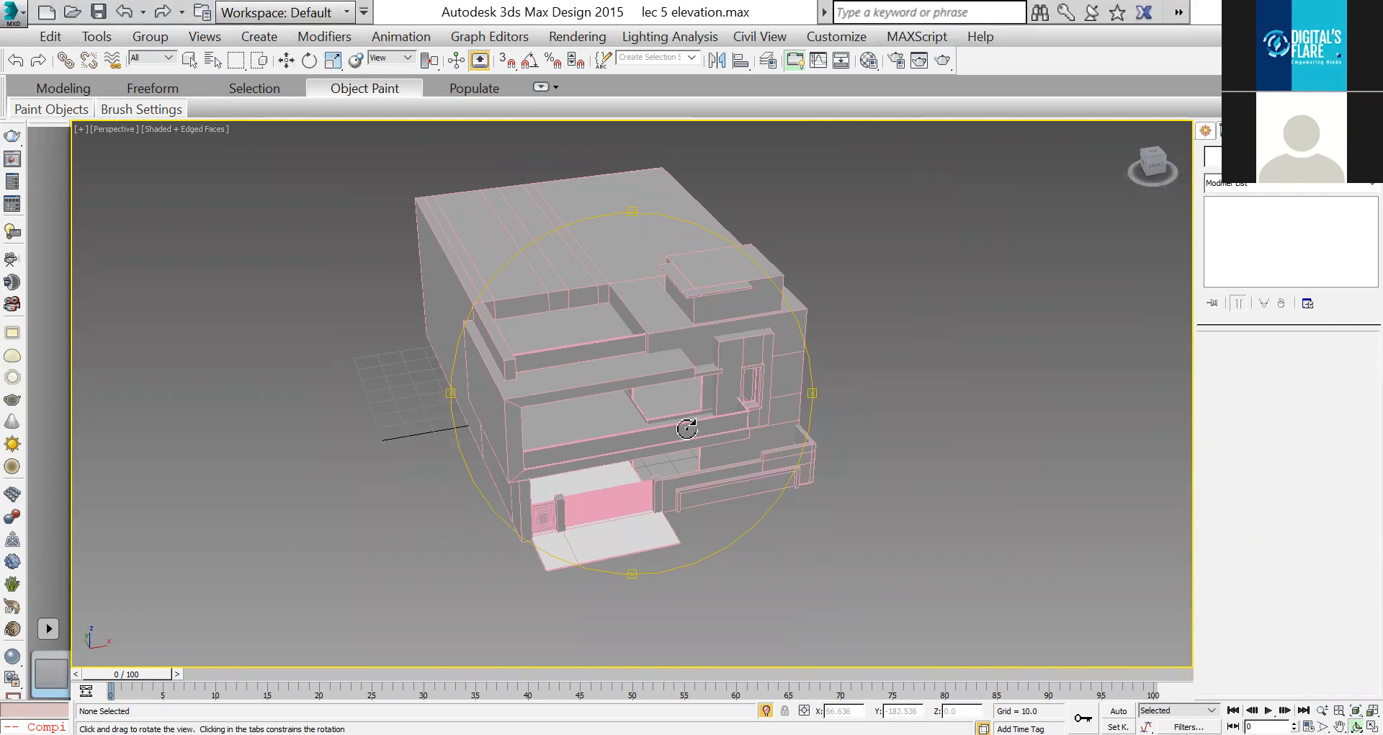
pyautogui.press('f')
pyautogui.moveTo(756, 325); pyautogui.dragTo(507, 288, button='middle')
pyautogui.scroll(-4, 507, 288)
pyautogui.press('w')
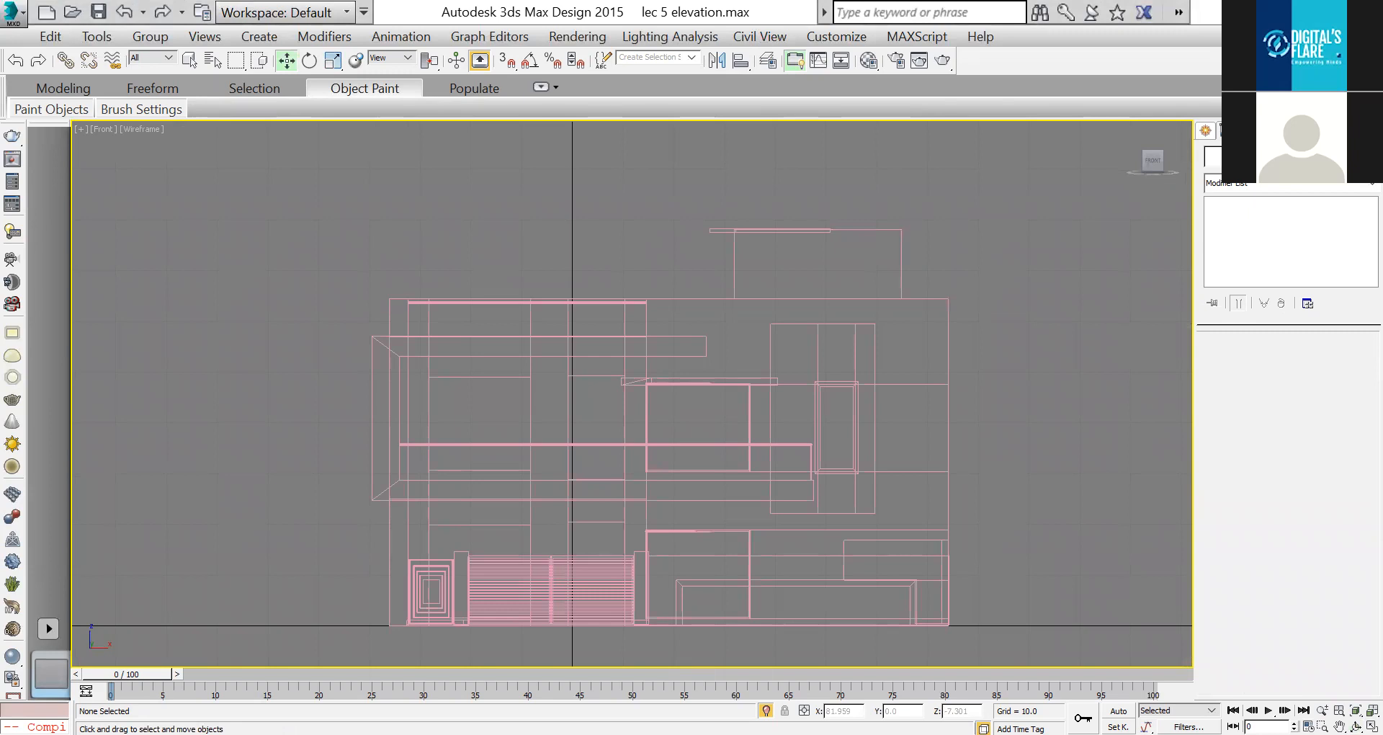
# Step: Connect the vertical edges of the building's rooftop block with two horizontal segments at pinch 33
pyautogui.click(948, 338)
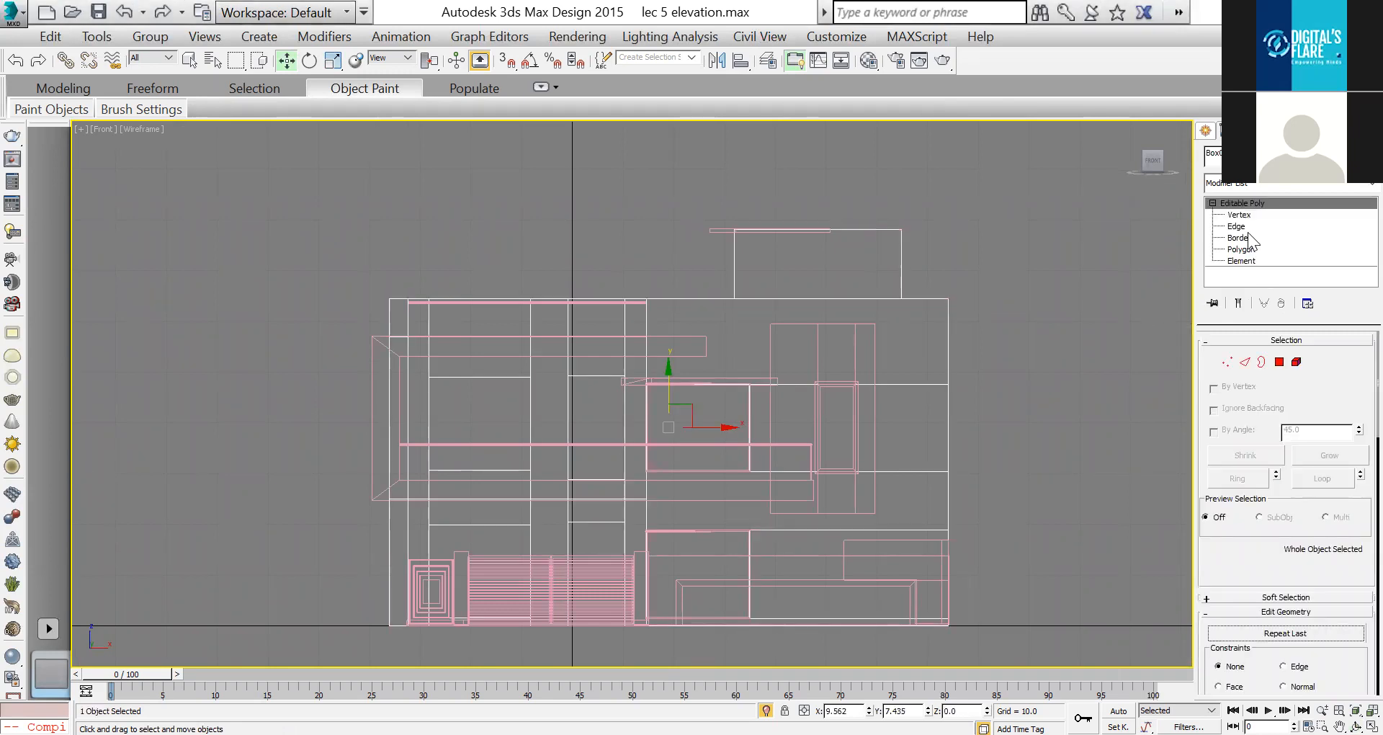
pyautogui.moveTo(958, 272); pyautogui.dragTo(635, 268)
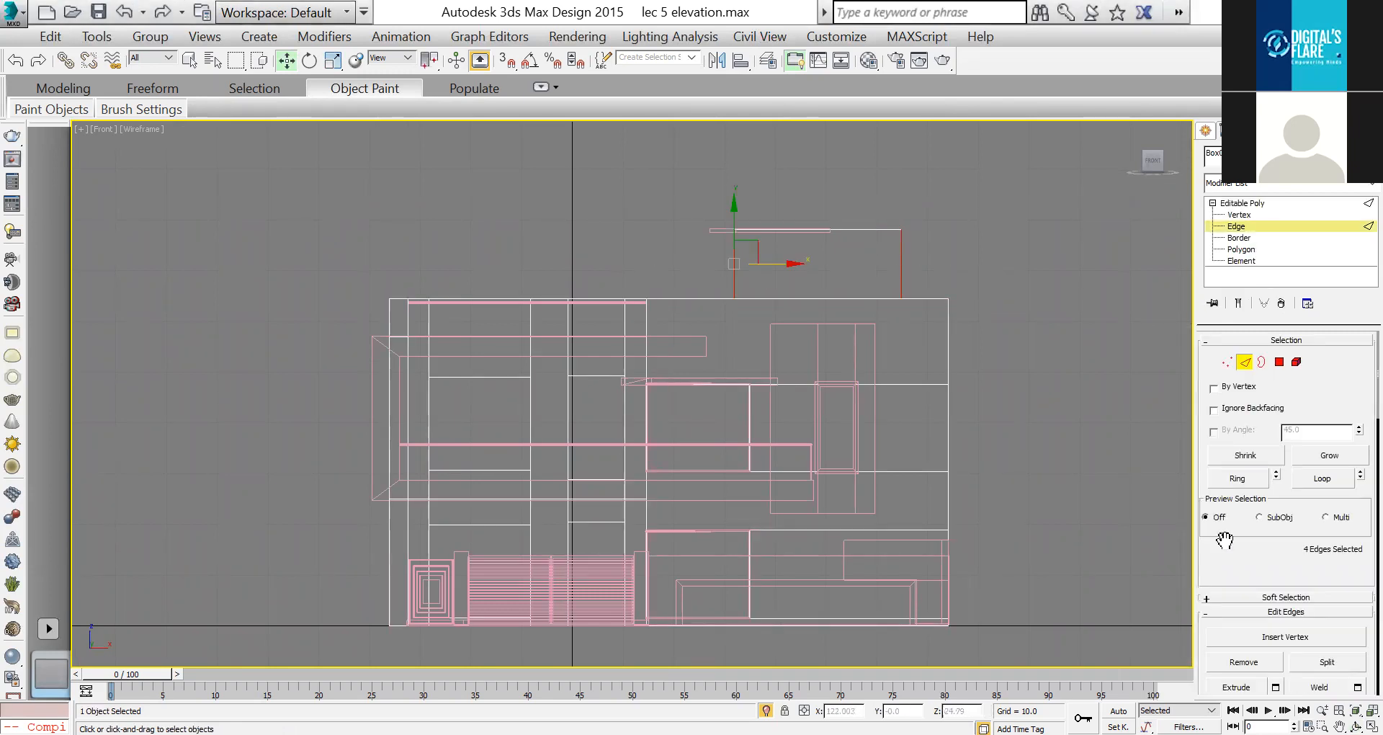
pyautogui.scroll(-1, 1235, 531)
pyautogui.click(1356, 689)
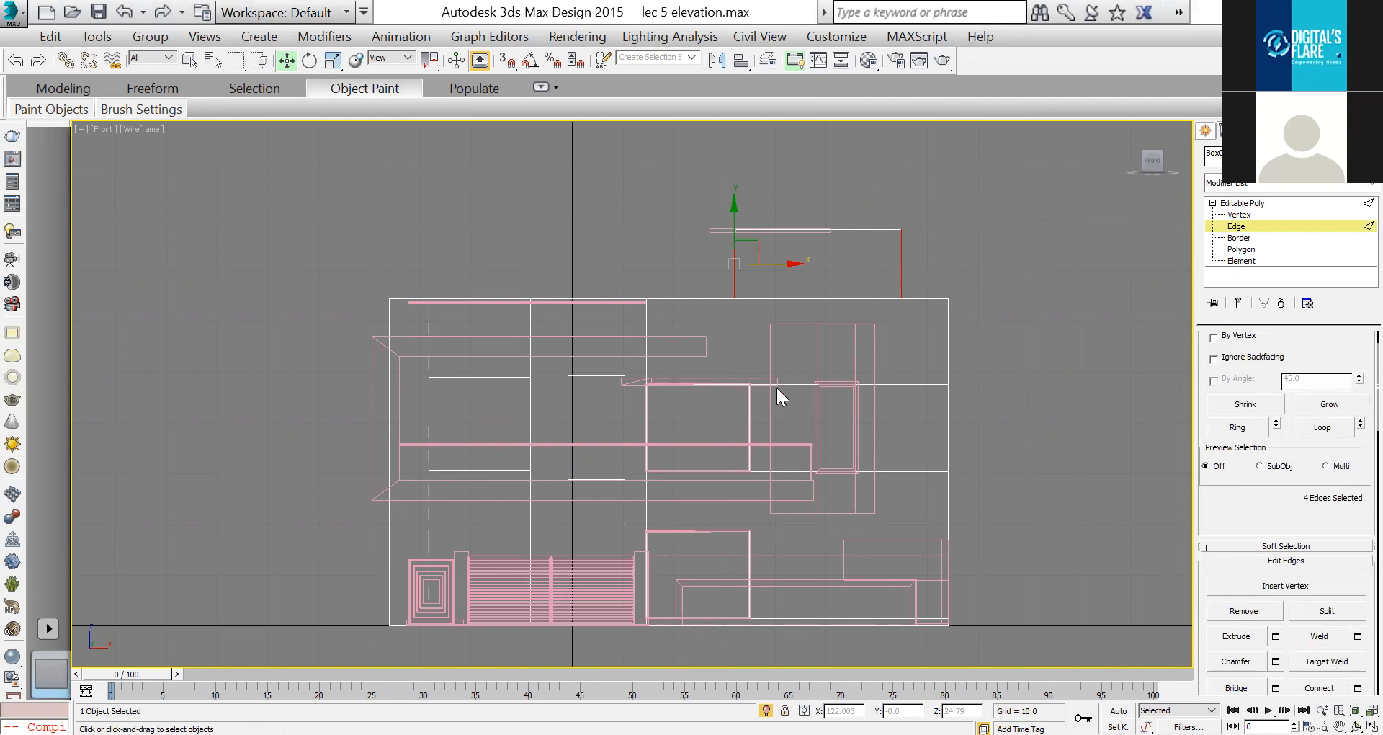
pyautogui.rightClick(643, 416)
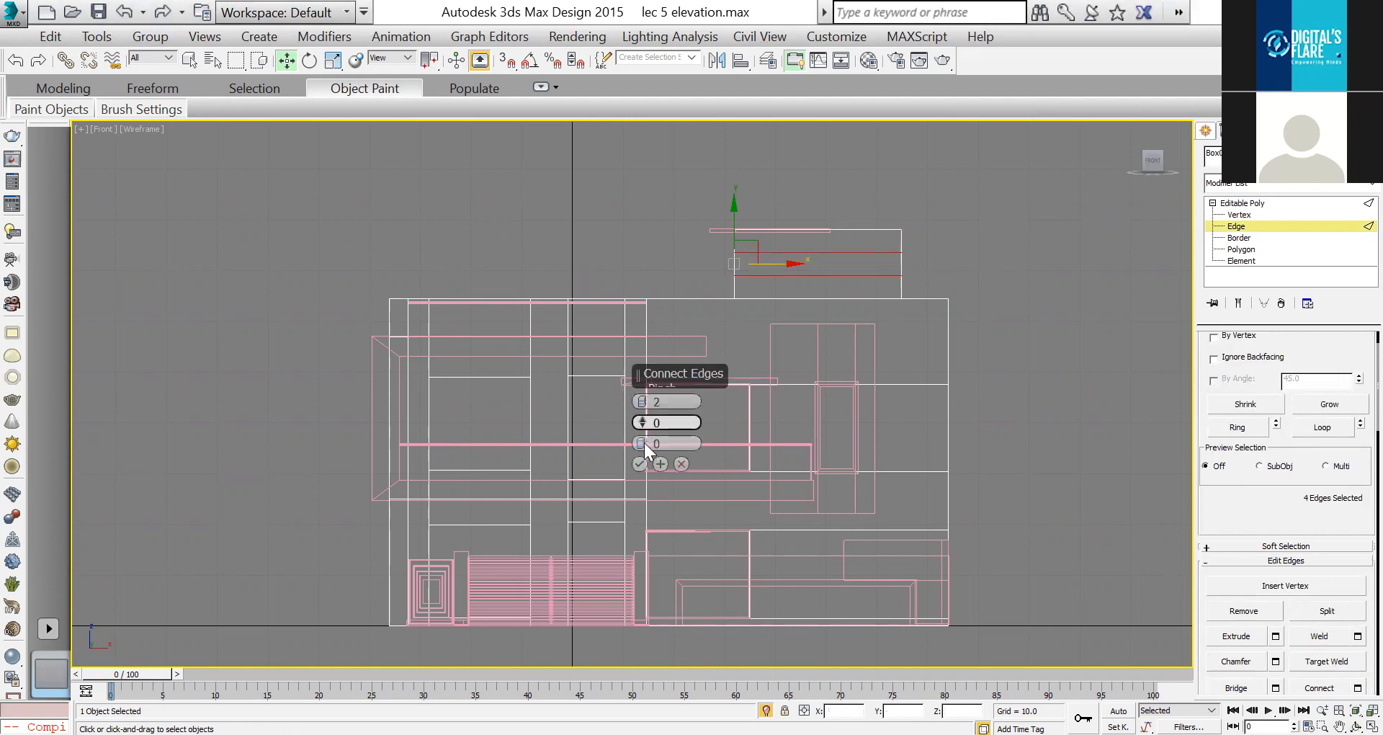
pyautogui.moveTo(642, 444); pyautogui.dragTo(664, 323)
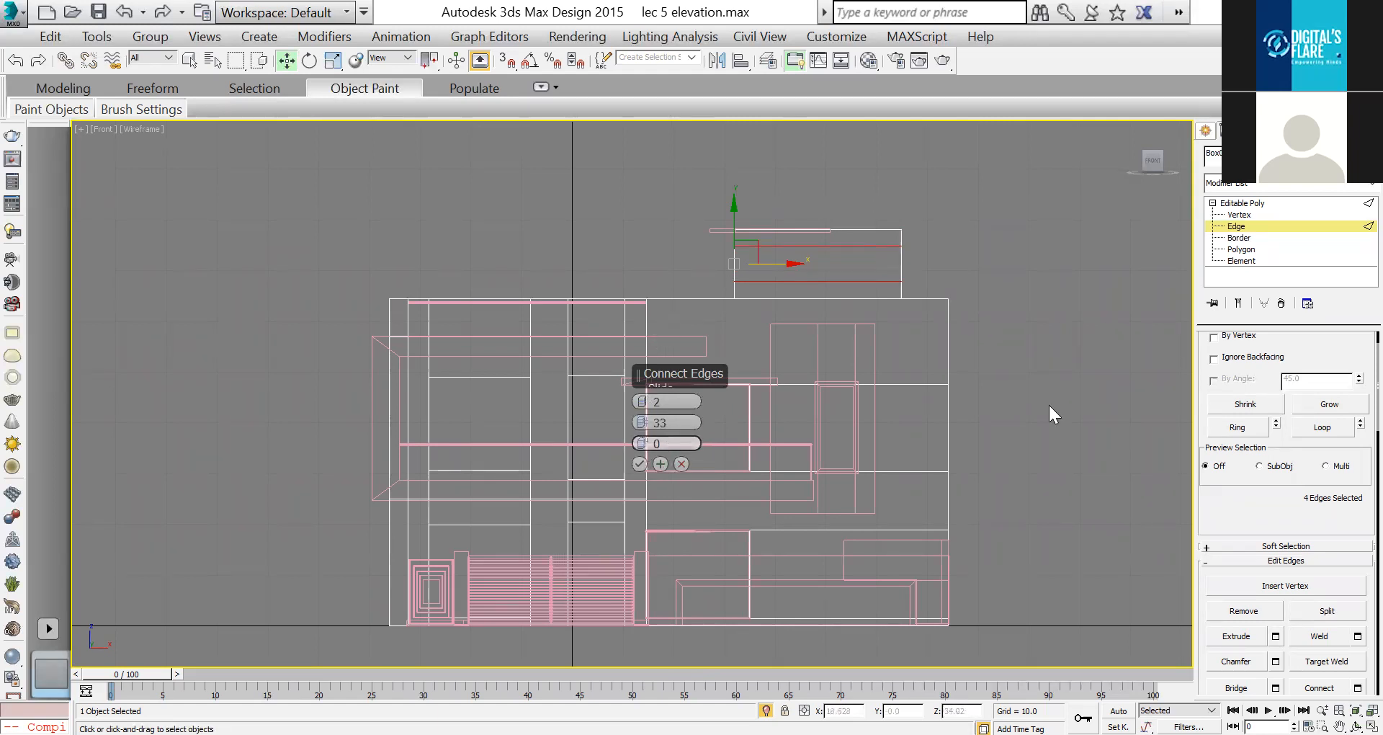
pyautogui.press('Return')
# Step: Connect the horizontal edges of the rooftop block with two vertical segments at pinch 20
pyautogui.scroll(4, 877, 205)
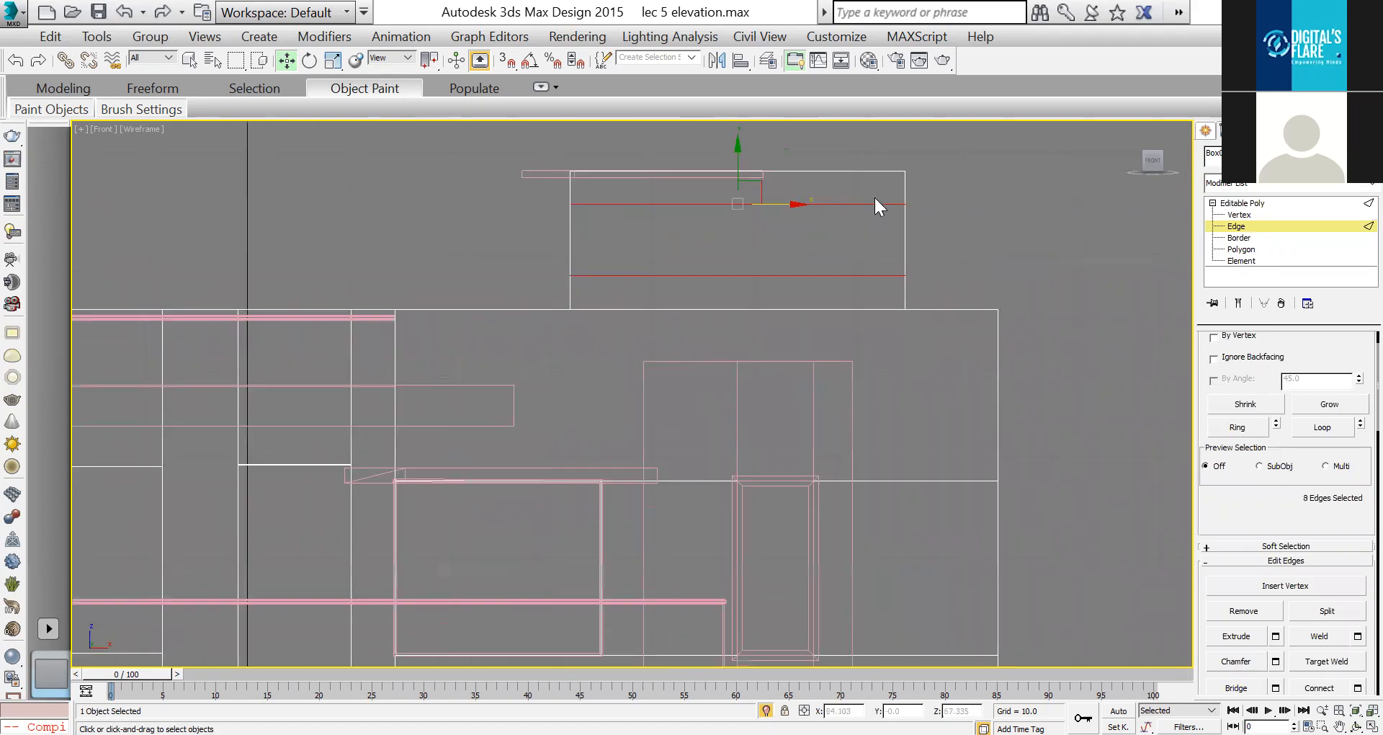
pyautogui.moveTo(853, 282); pyautogui.dragTo(853, 287)
pyautogui.moveTo(1290, 515); pyautogui.dragTo(1303, 381)
pyautogui.click(1358, 555)
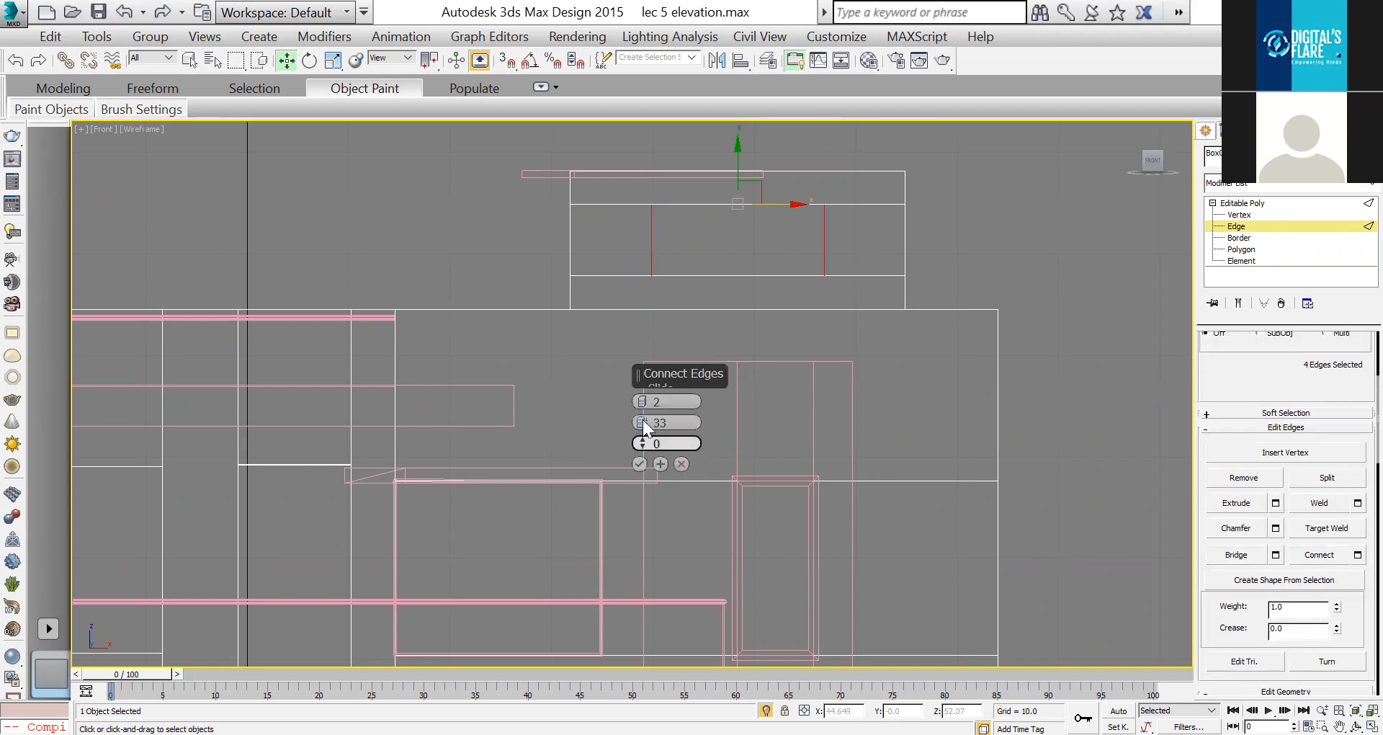
pyautogui.moveTo(643, 422); pyautogui.dragTo(646, 453)
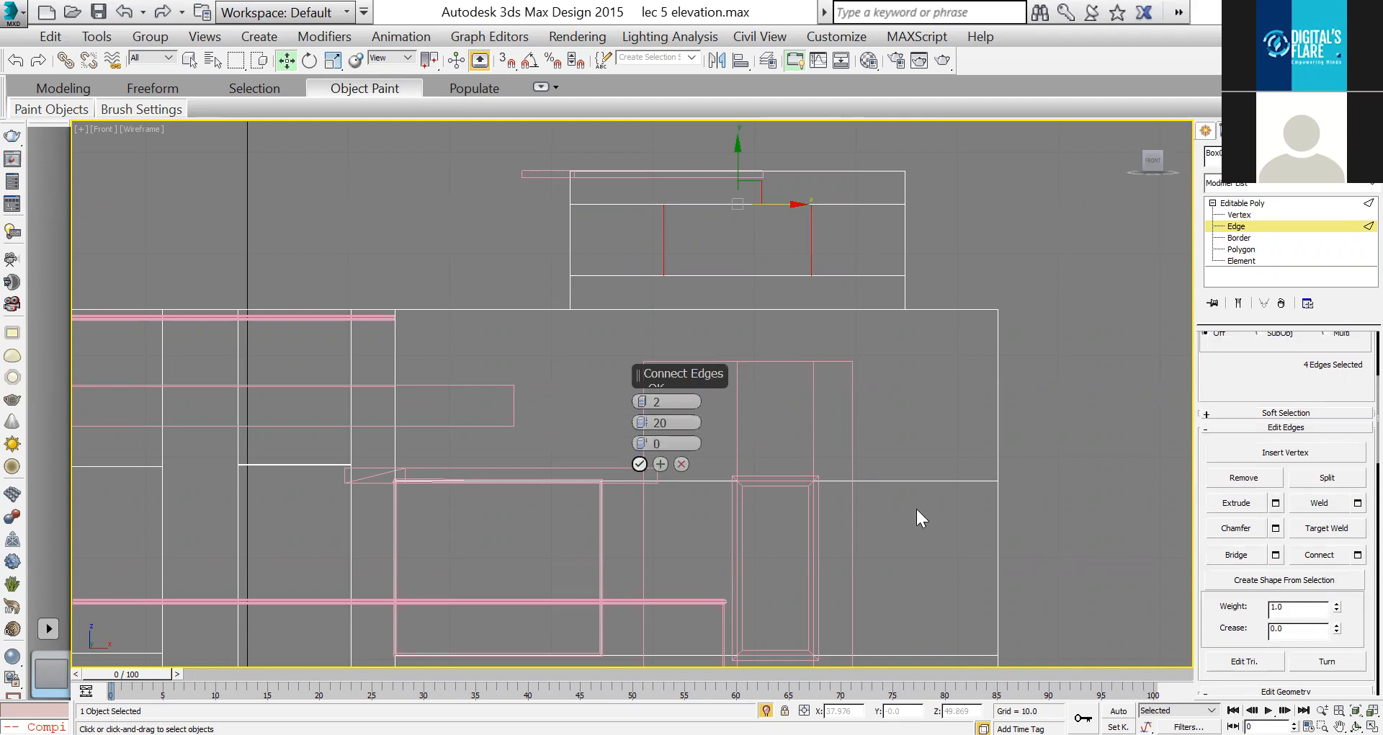
# Step: Delete the central front polygon of the rooftop block in the perspective view to make an opening
pyautogui.press('p')
pyautogui.press('z')
pyautogui.scroll(-3, 906, 539)
pyautogui.click(1277, 248)
pyautogui.click(947, 538)
pyautogui.moveTo(1283, 555); pyautogui.dragTo(1281, 450)
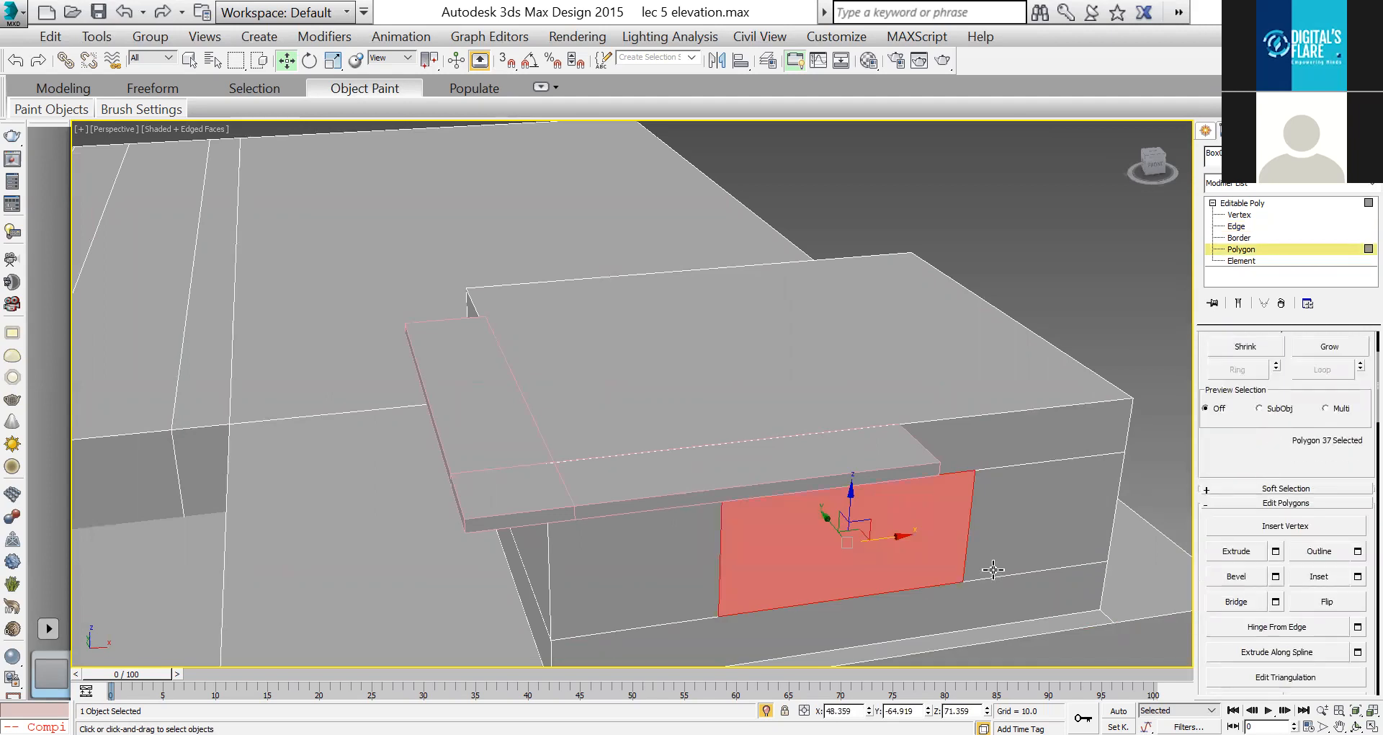
pyautogui.press('Delete')
# Step: Create a shape from the border of the new rooftop opening and select that shape
pyautogui.click(1275, 237)
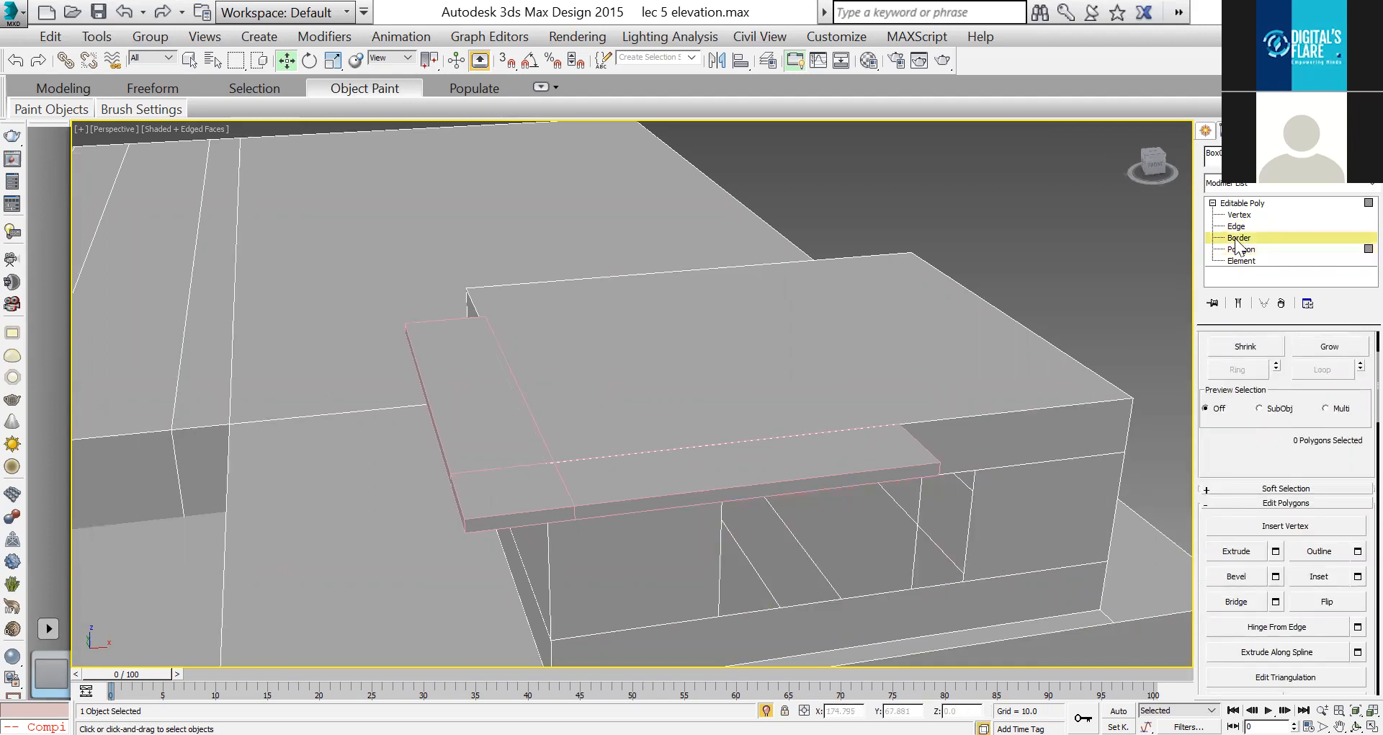
pyautogui.click(974, 498)
pyautogui.moveTo(1284, 572); pyautogui.dragTo(1293, 449)
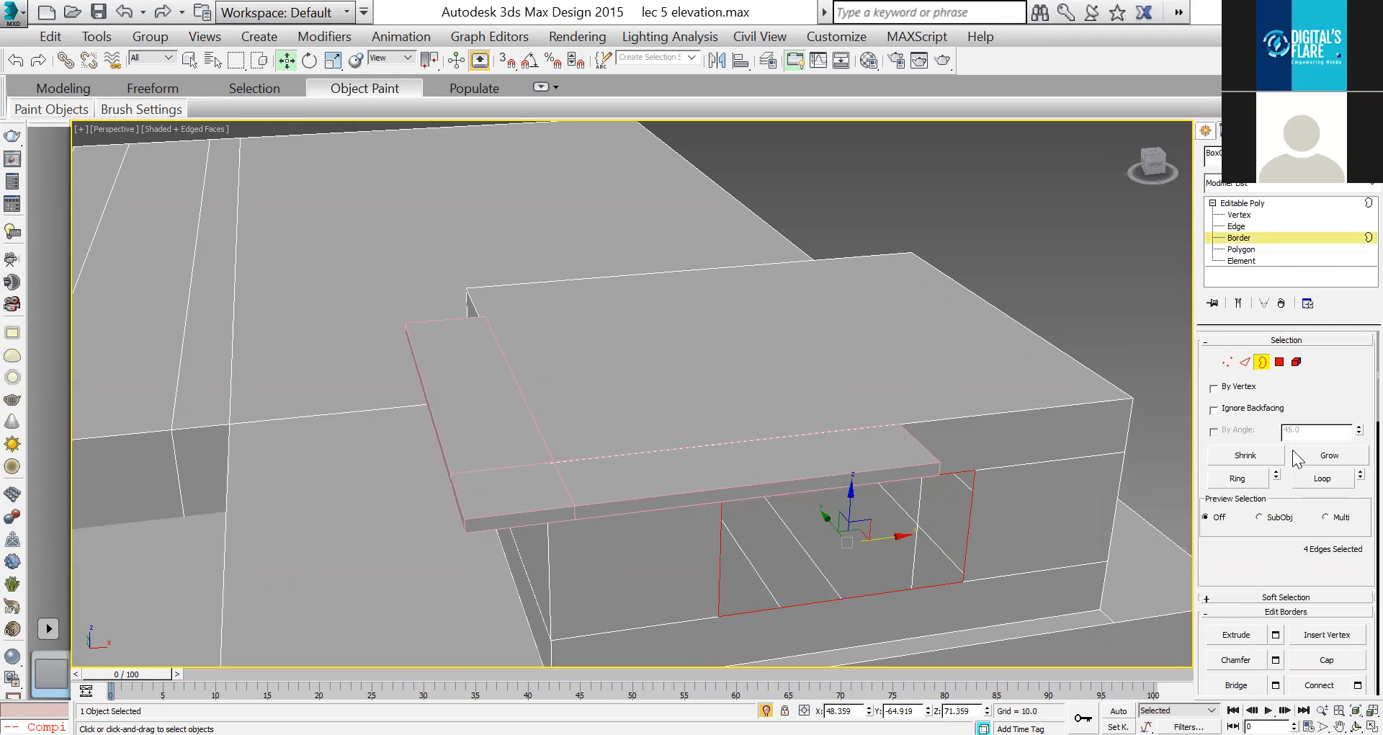
pyautogui.click(1315, 597)
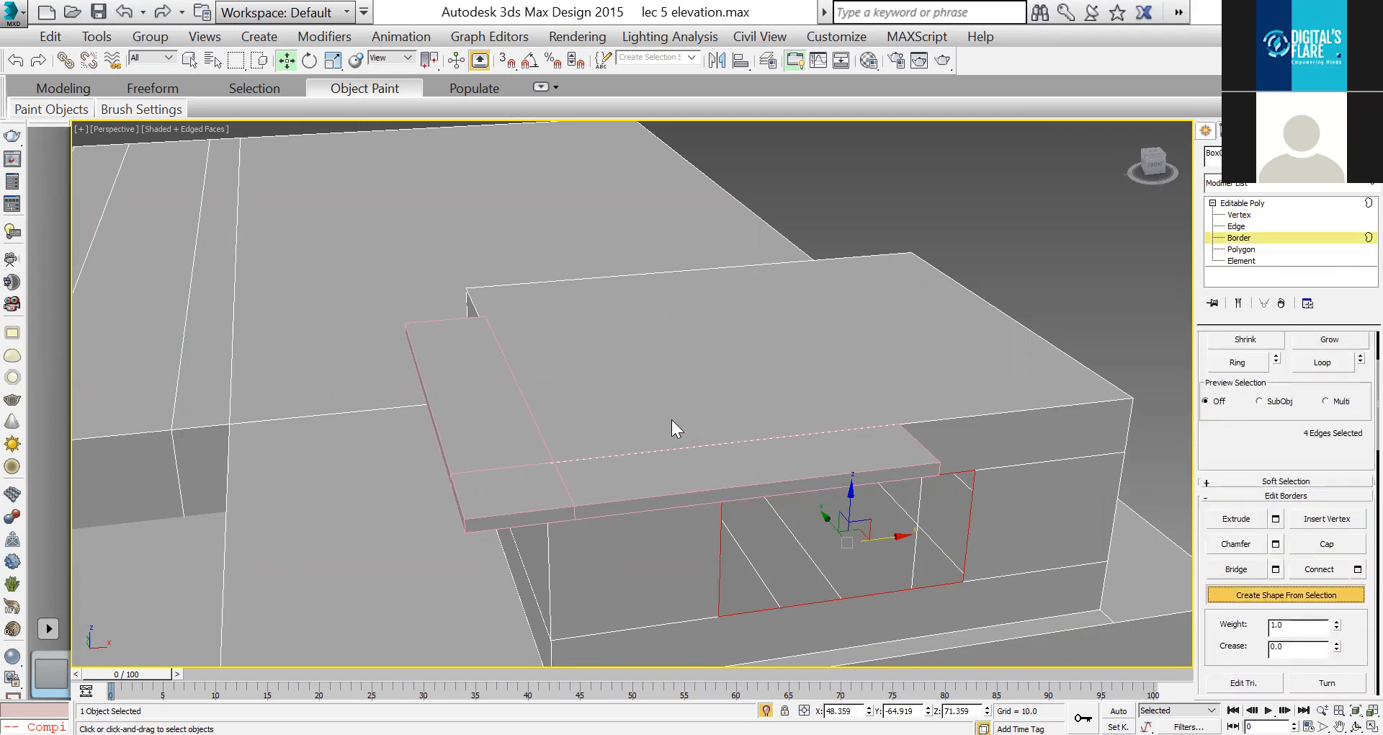
pyautogui.press('Return')
pyautogui.click(1254, 205)
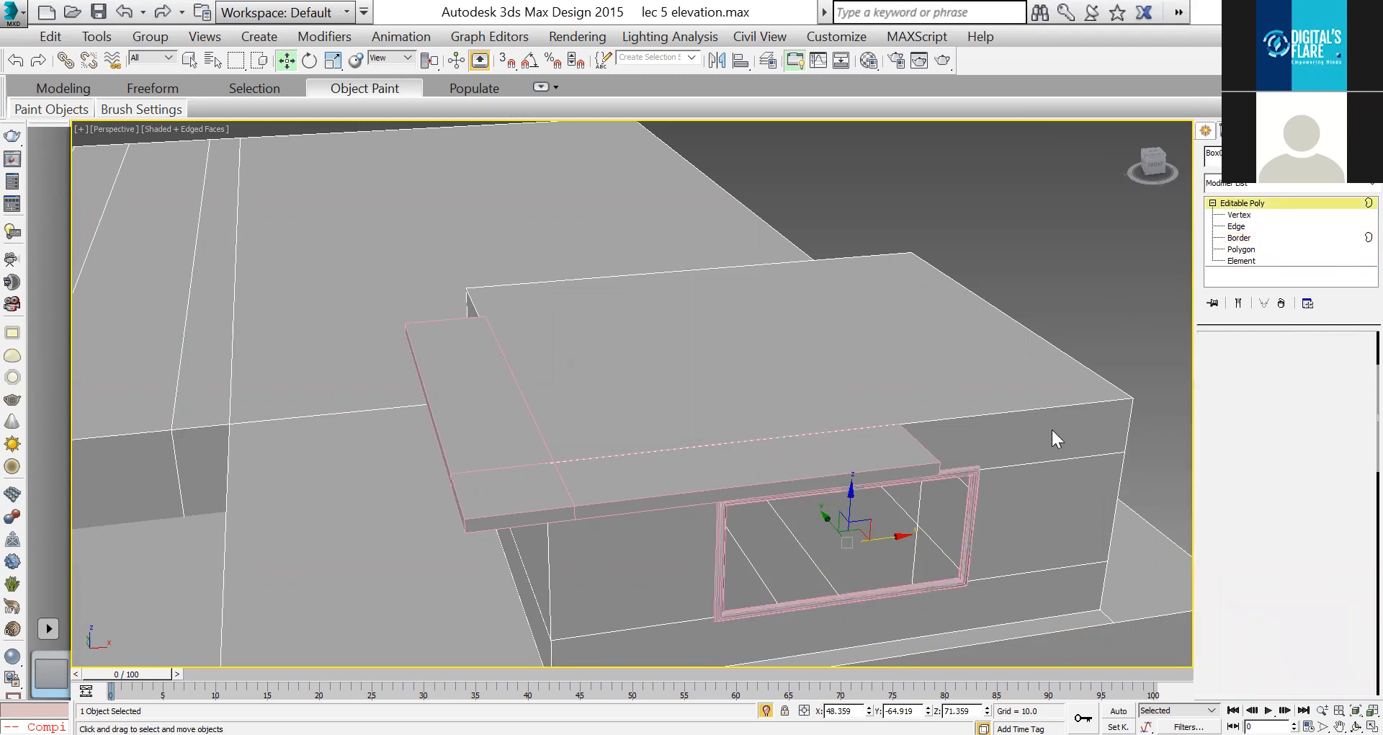
pyautogui.click(978, 479)
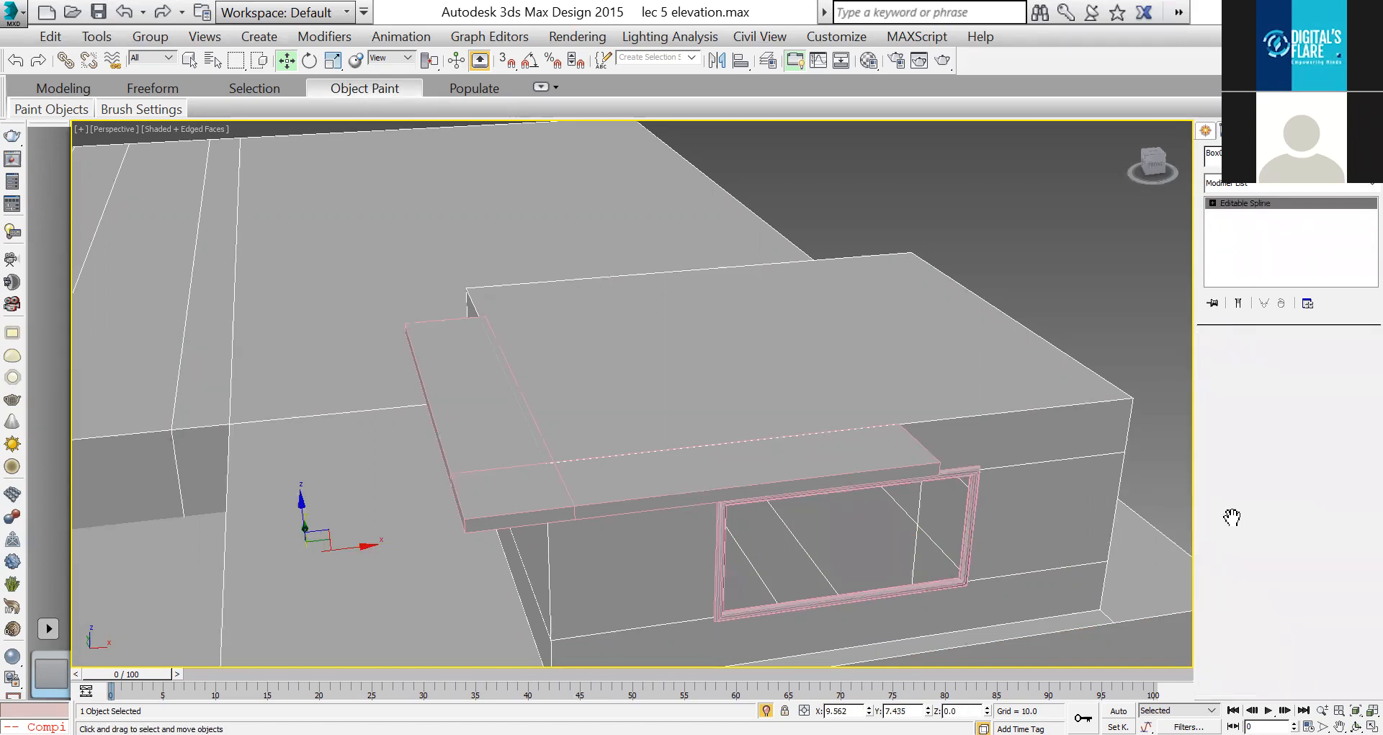
# Step: Try a rectangular rendering with length 0.5 and width 0.5 for the rooftop opening's frame
pyautogui.moveTo(1325, 527); pyautogui.dragTo(1195, 534)
pyautogui.write('.5')
pyautogui.press('Tab')
pyautogui.write('.5')
pyautogui.press('Return')
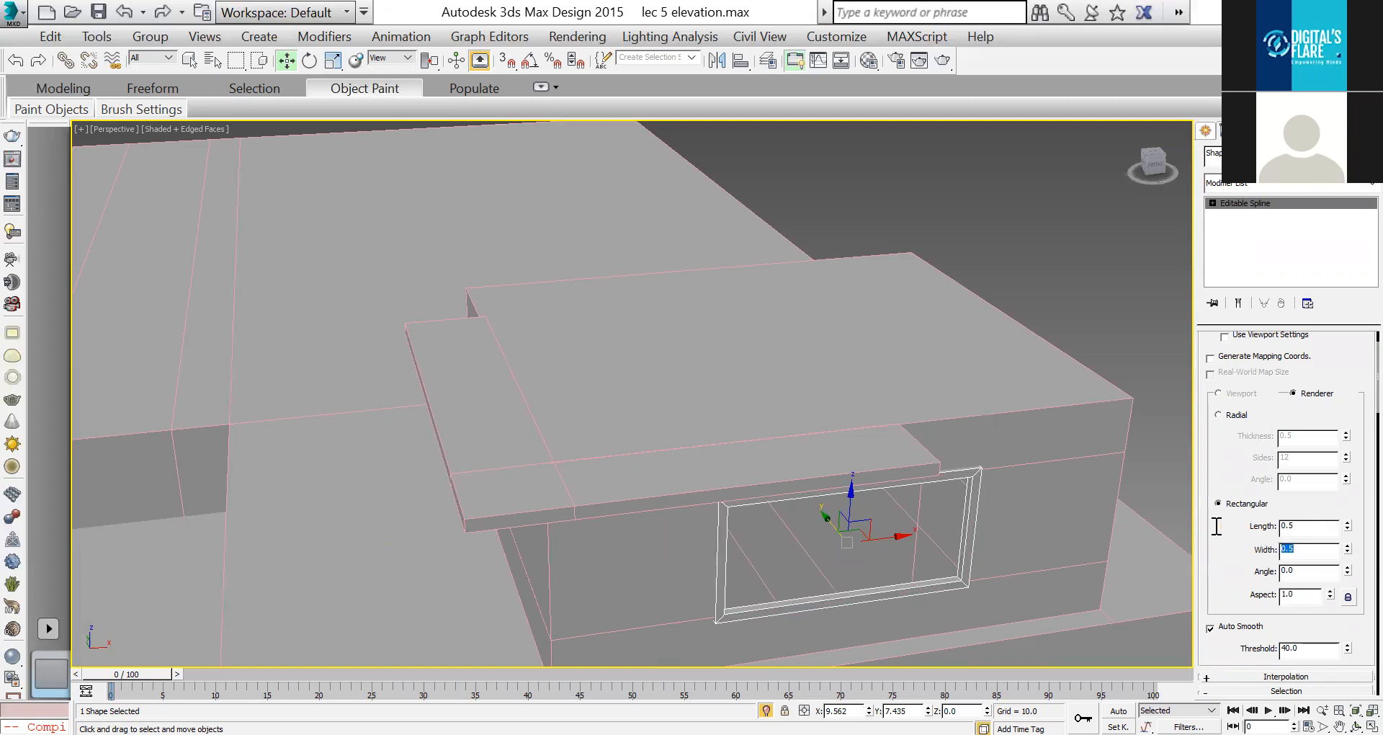
# Step: Set the rectangular rendering of the rooftop opening's frame to length 0.2 and width 0.2
pyautogui.hotkey('shift', 'Tab')
pyautogui.write('0.2')
pyautogui.press('Tab')
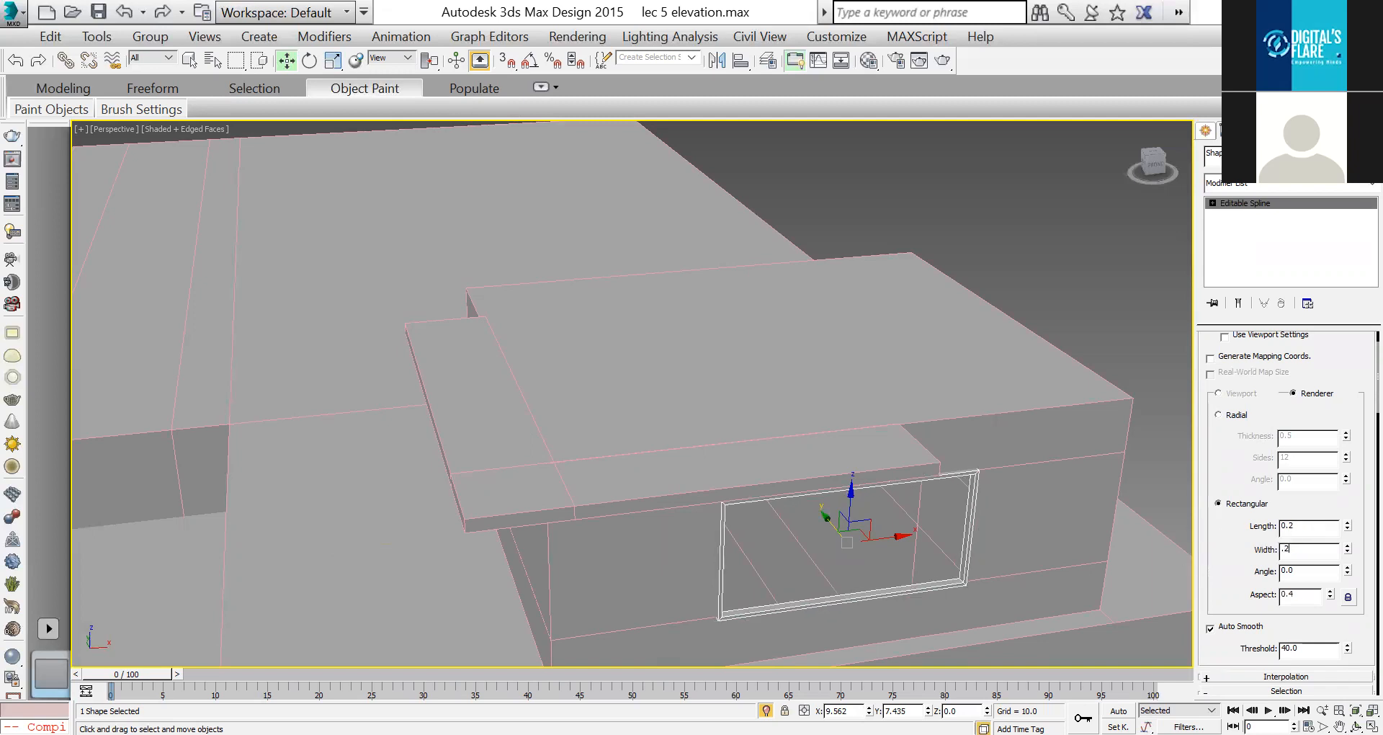
# Step: Examine the rooftop window frame up close in the front view and the whole facade in the perspective view
pyautogui.hotkey('alt', 'w')
pyautogui.rightClick(793, 192)
pyautogui.hotkey('alt', 'w')
pyautogui.scroll(6, 750, 198)
pyautogui.hotkey('alt', 'w')
pyautogui.hotkey('alt', 'w')
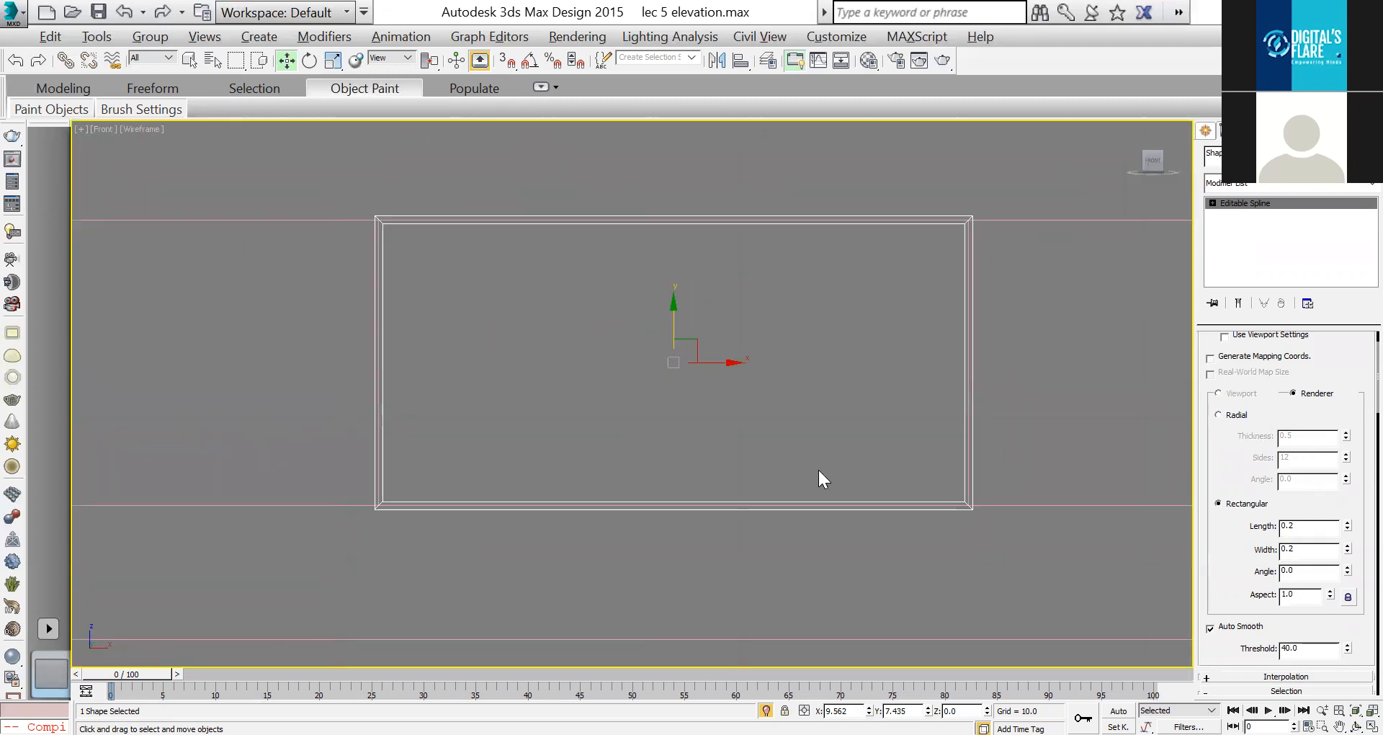
pyautogui.hotkey('alt', 'w')
pyautogui.rightClick(869, 548)
pyautogui.hotkey('alt', 'w')
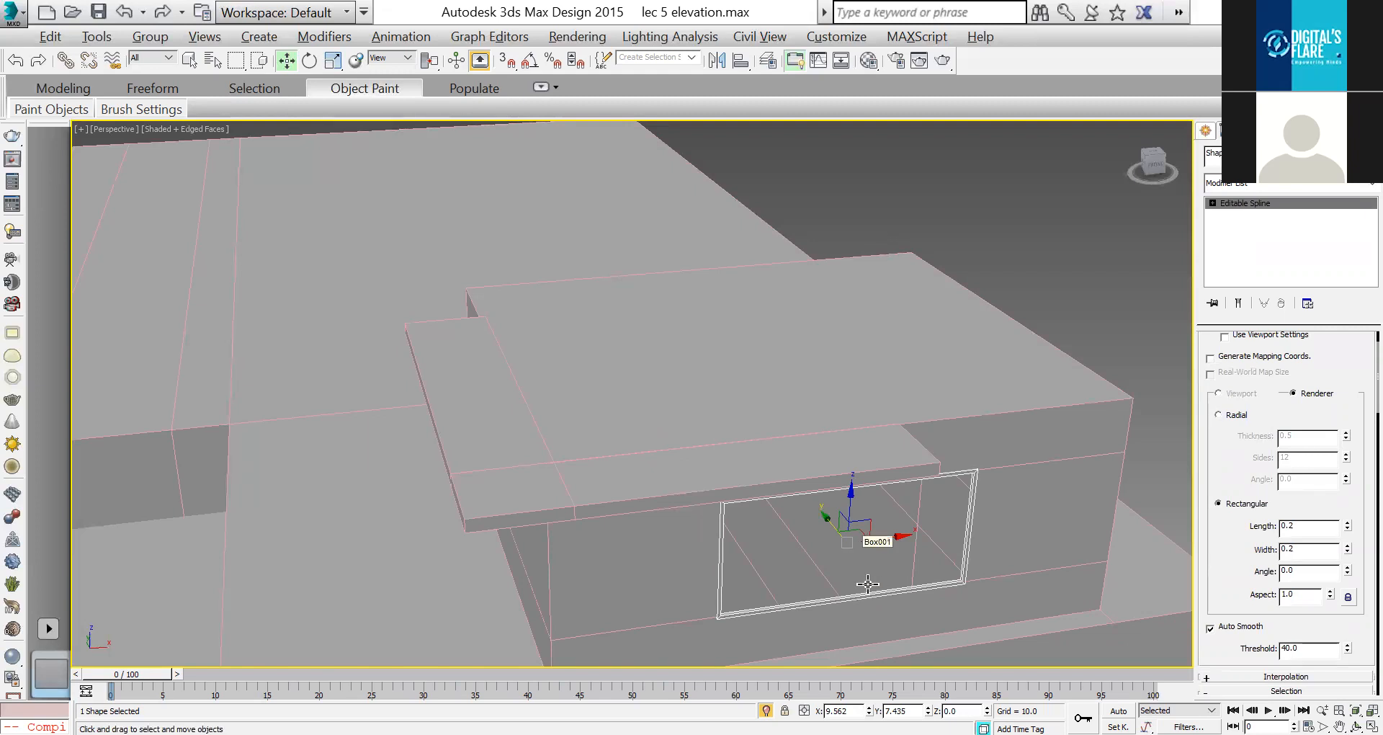
pyautogui.scroll(-5, 810, 371)
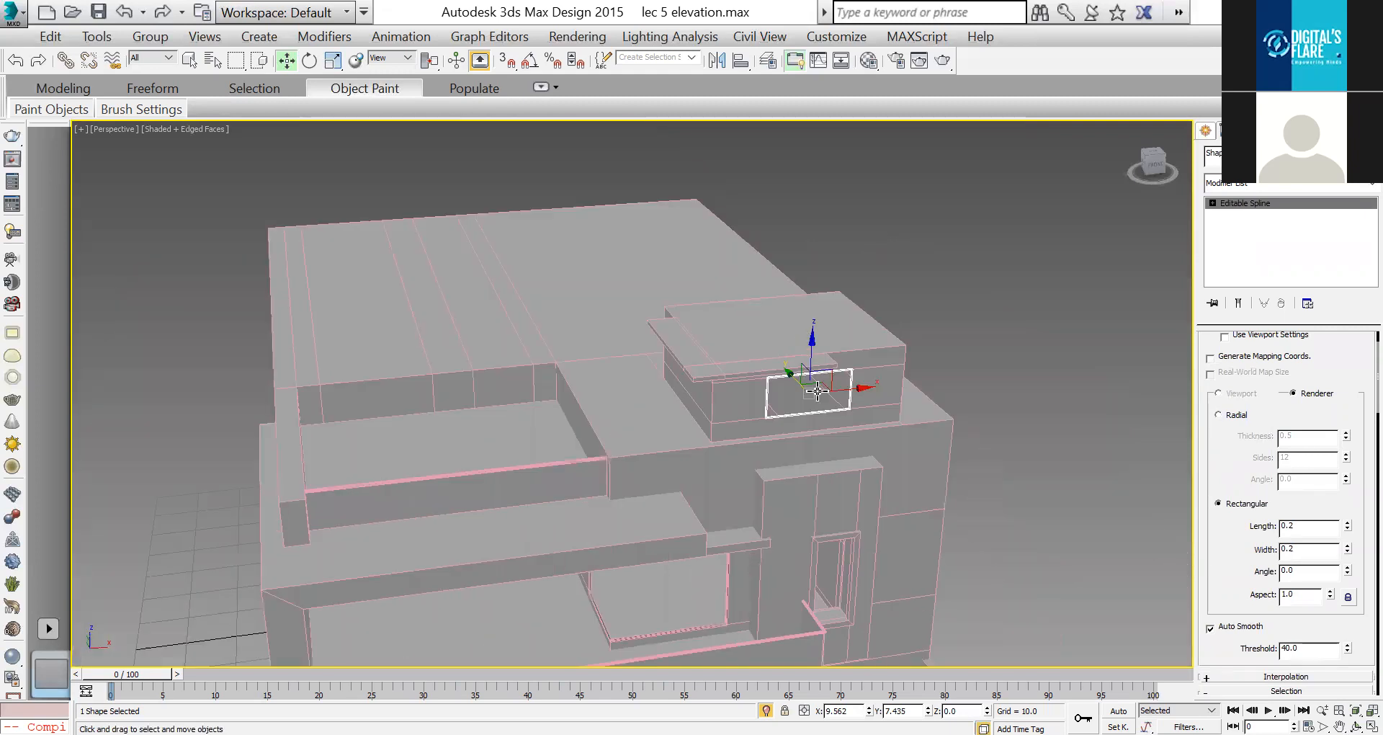
pyautogui.moveTo(876, 561); pyautogui.dragTo(863, 510, button='middle')
pyautogui.click(1356, 726)
pyautogui.moveTo(679, 398); pyautogui.dragTo(633, 385)
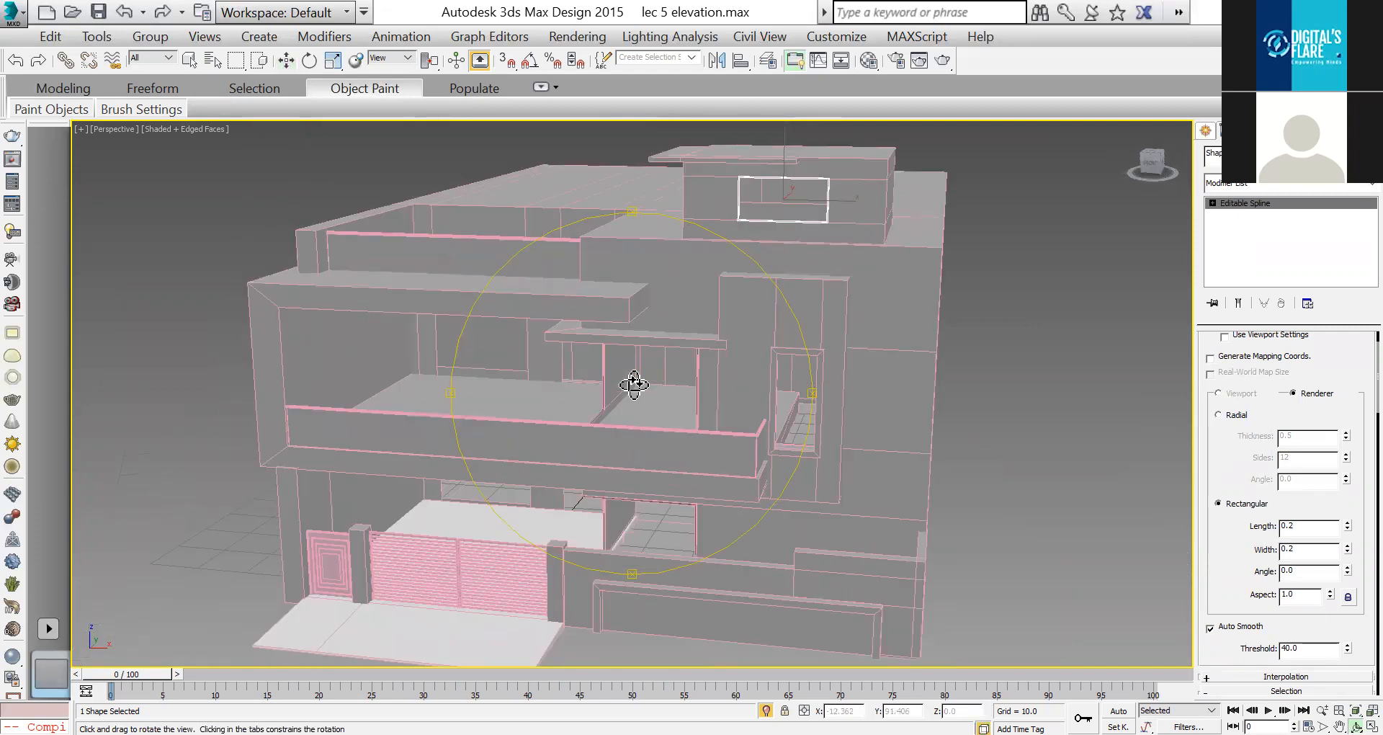